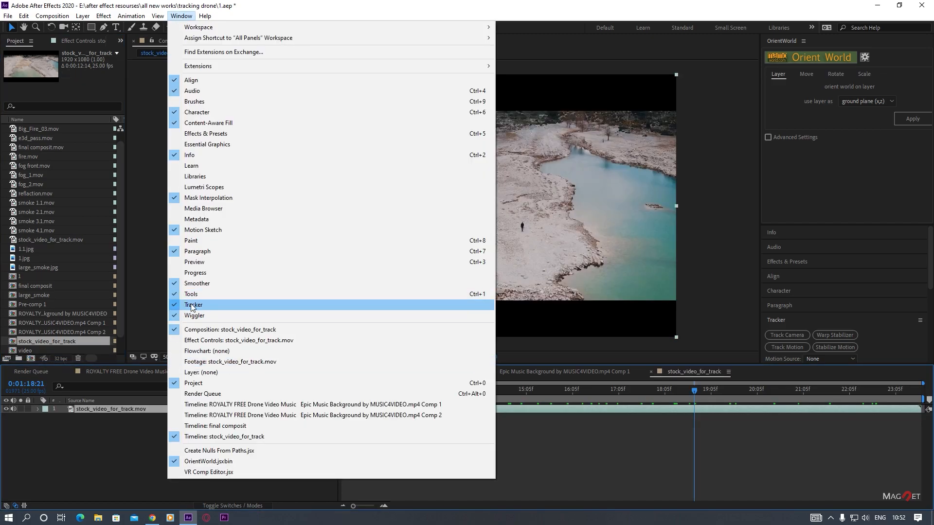
# Run the 3D camera tracker on the stock_video_for_track.mov layer.
pyautogui.click(725, 274)
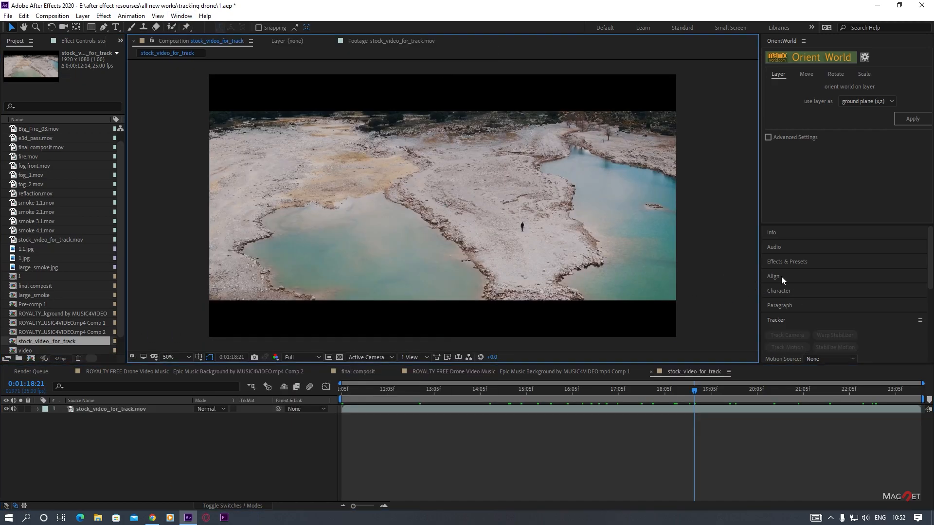
pyautogui.scroll(-3, 931, 344)
pyautogui.click(772, 256)
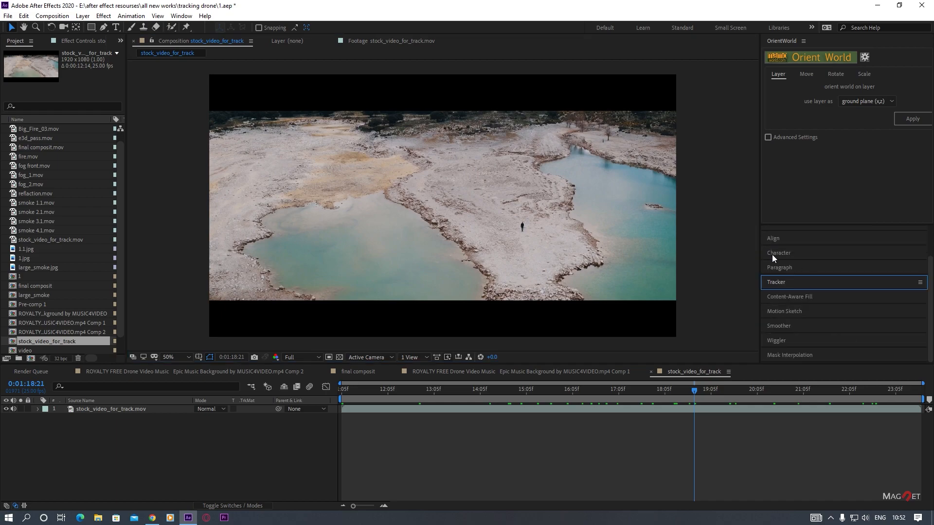
pyautogui.click(780, 283)
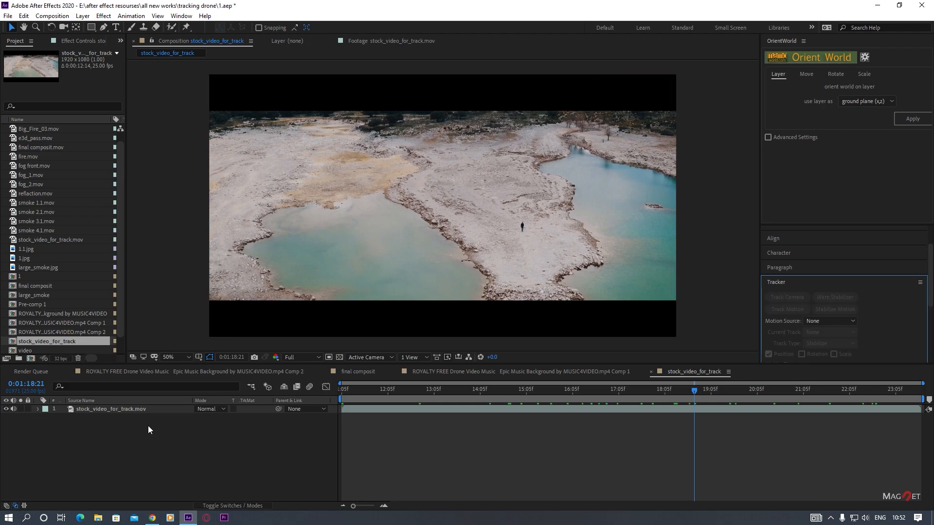
pyautogui.click(119, 410)
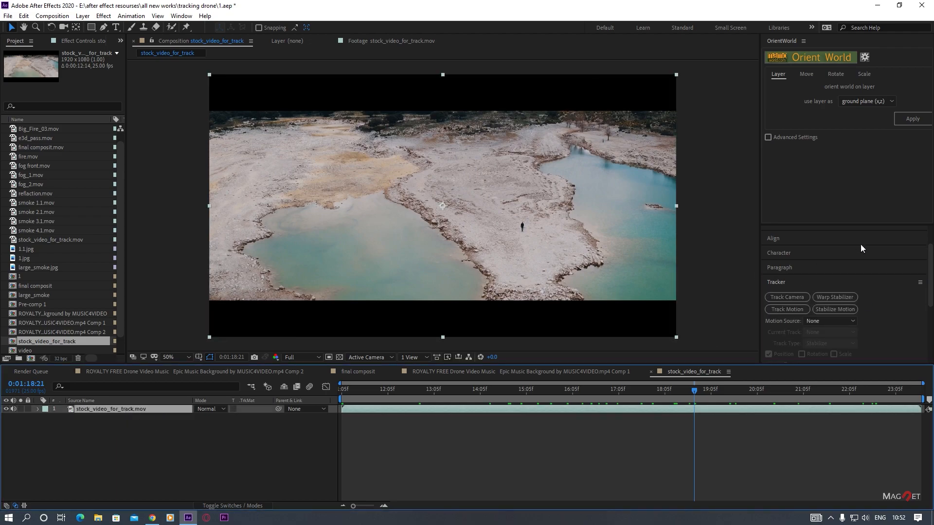
pyautogui.click(787, 298)
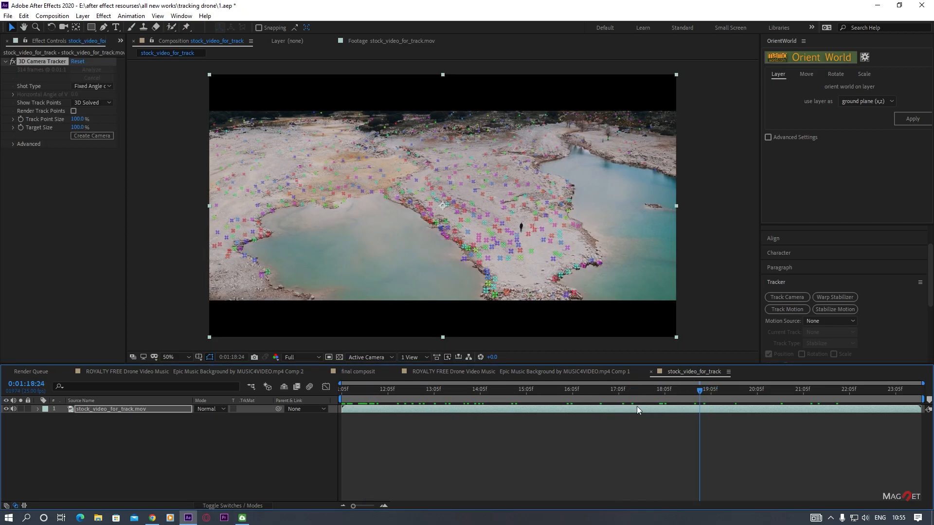
# At 0:01:13:07, create a solid and camera from track points on the bare ground between the two lakes.
pyautogui.moveTo(637, 406); pyautogui.dragTo(439, 410)
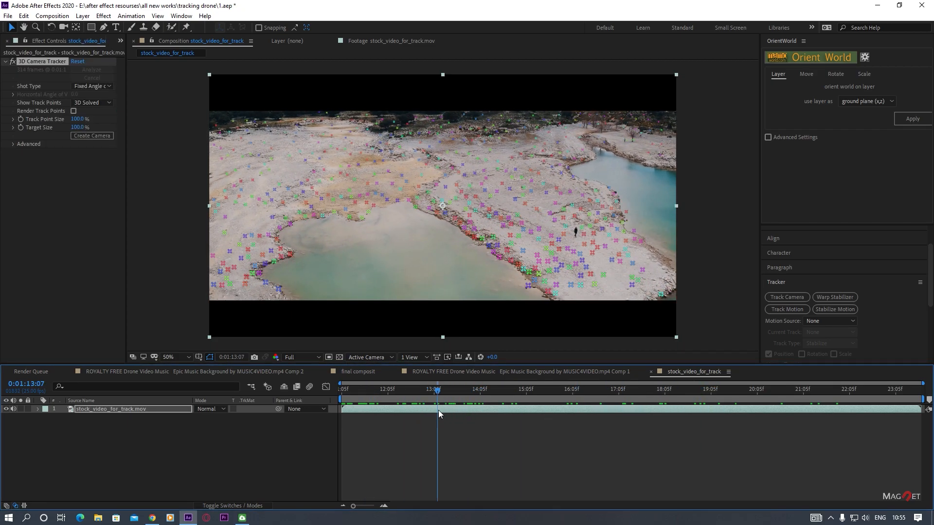
pyautogui.rightClick(474, 176)
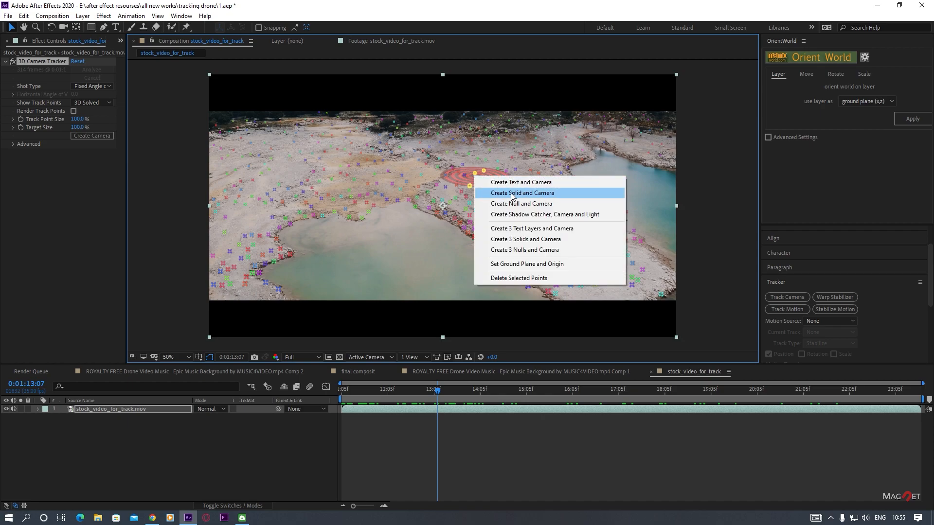
pyautogui.click(537, 193)
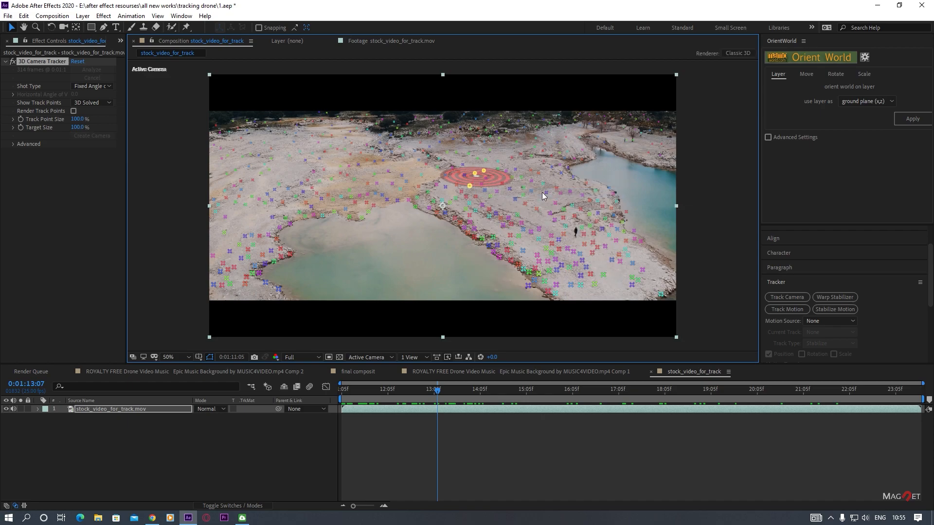
pyautogui.click(165, 469)
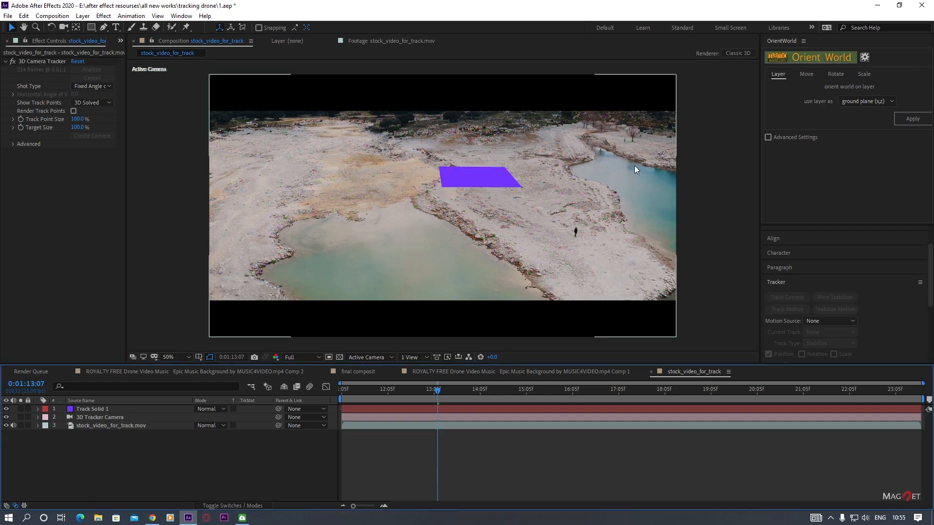
# Inspect the tracker camera and track solid layers, and scrub the timeline to check how the solid follows the ground.
pyautogui.click(87, 419)
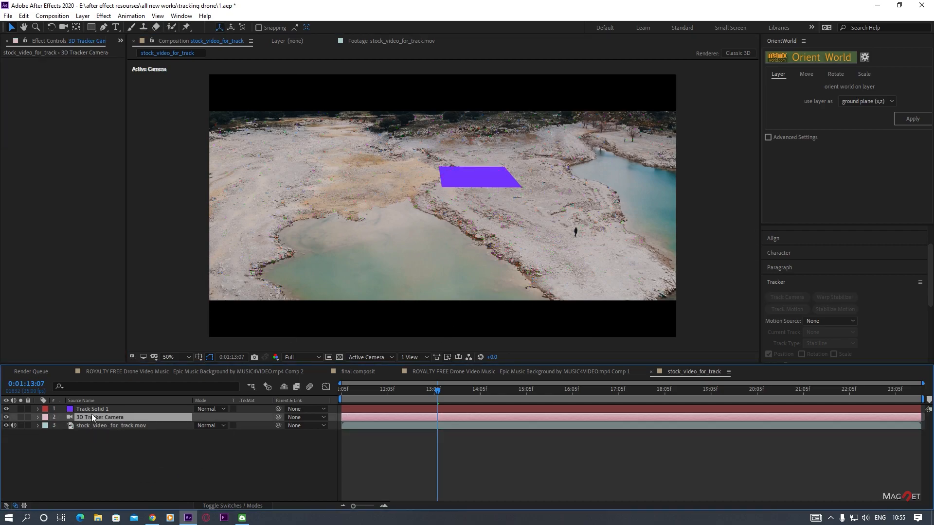
pyautogui.click(95, 410)
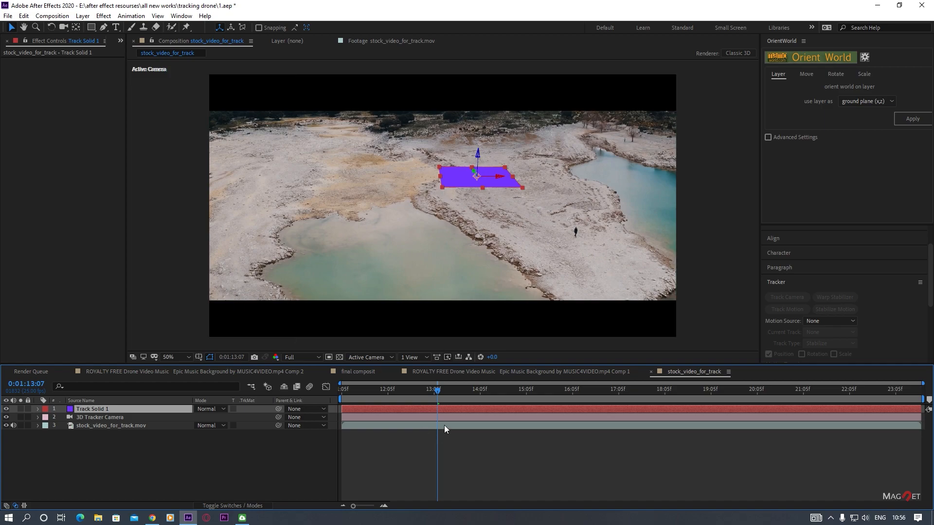
pyautogui.moveTo(434, 391); pyautogui.dragTo(470, 391)
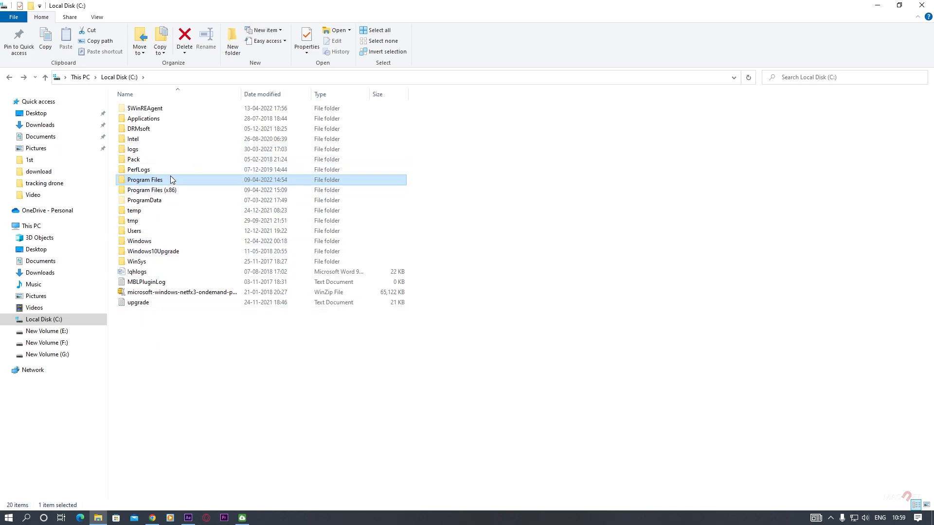
# In File Explorer, browse through Program Files and Adobe After Effects 2020's Support Files and Scripts to locate the ScriptUI Panels folder.
pyautogui.doubleClick(149, 183)
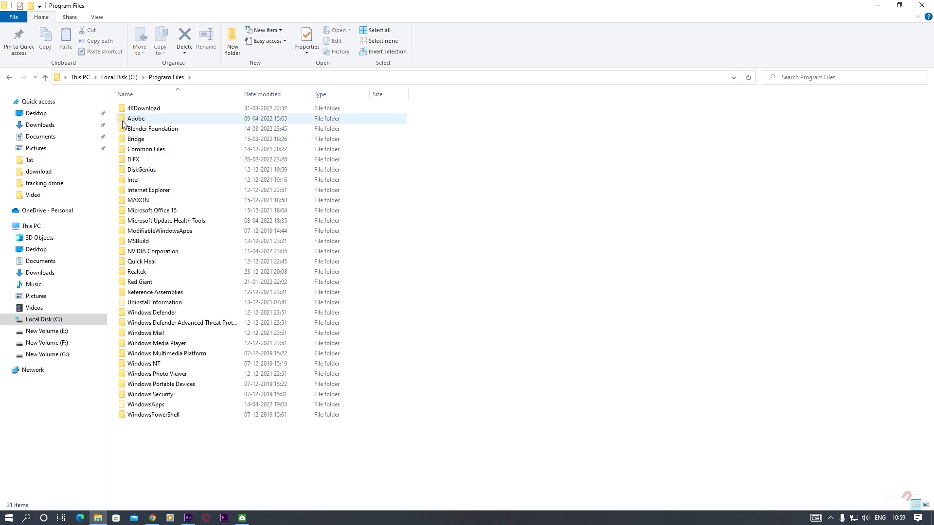
pyautogui.doubleClick(142, 120)
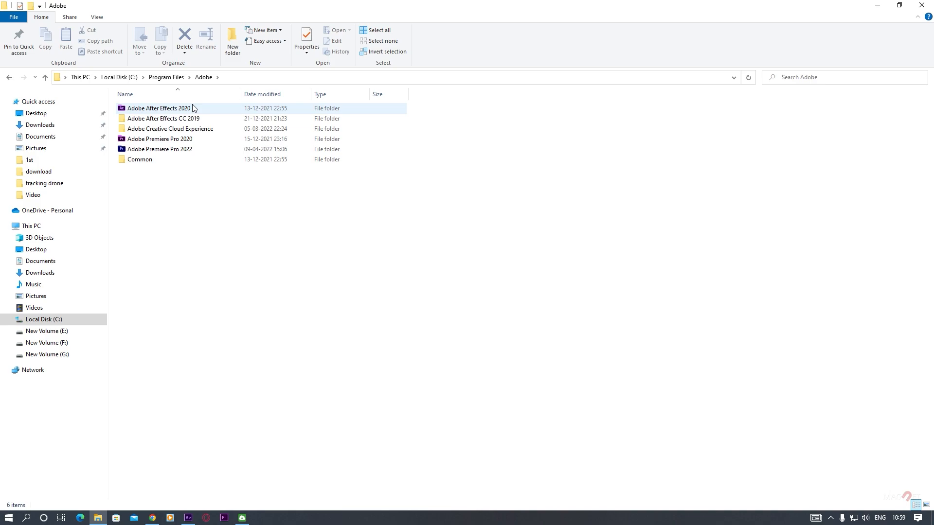
pyautogui.doubleClick(187, 107)
pyautogui.doubleClick(168, 108)
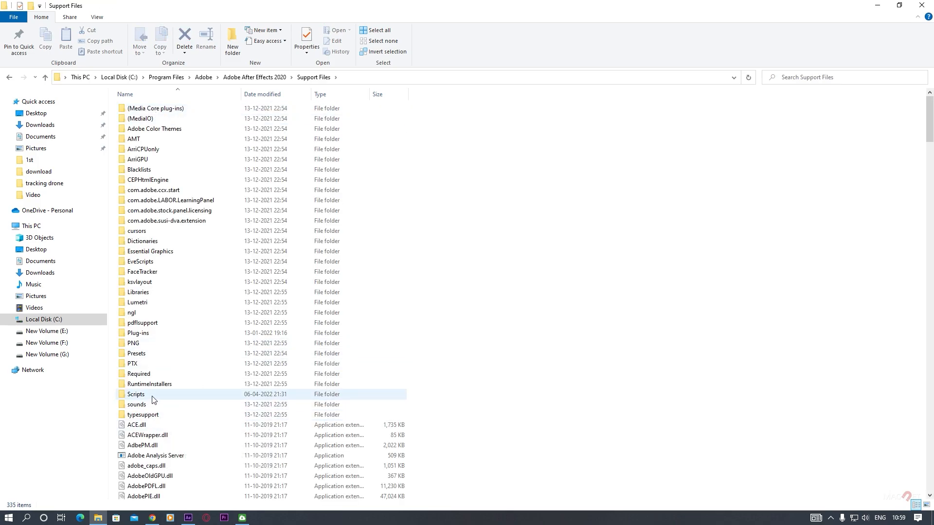
pyautogui.doubleClick(137, 395)
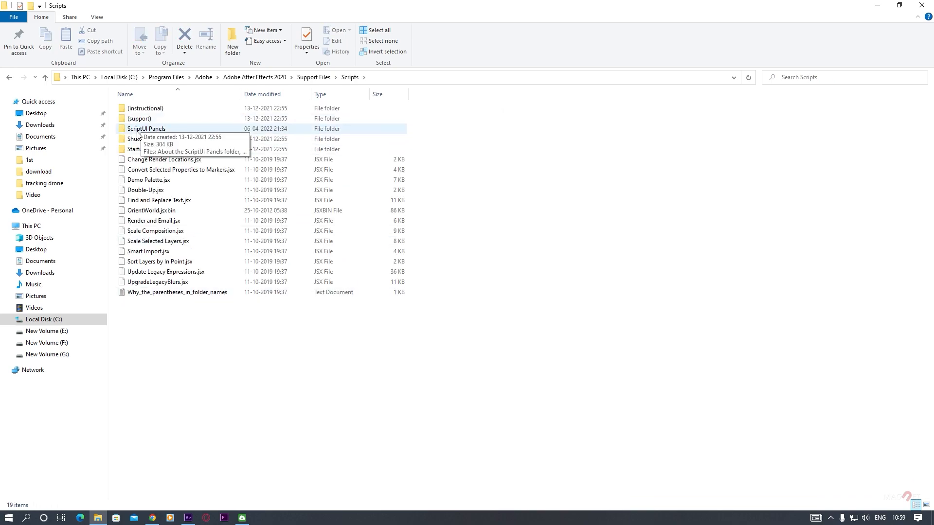
pyautogui.doubleClick(173, 129)
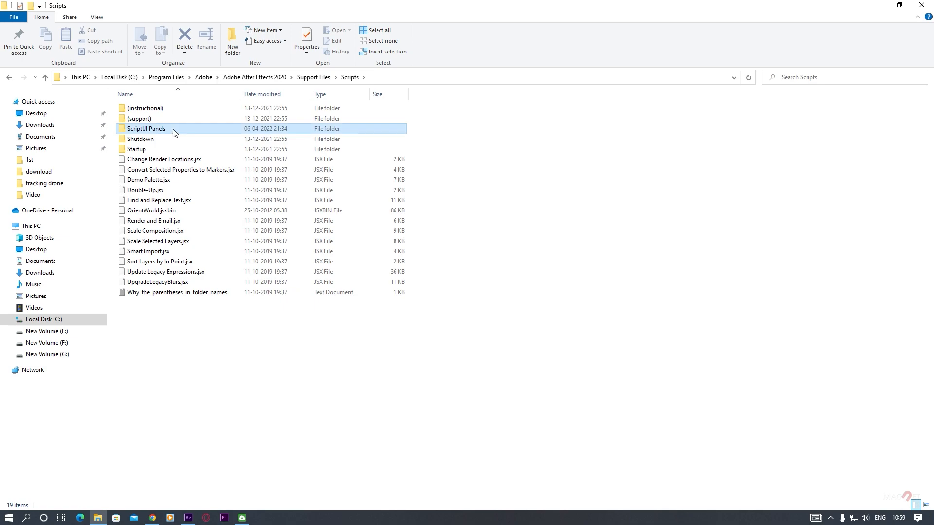
pyautogui.click(152, 127)
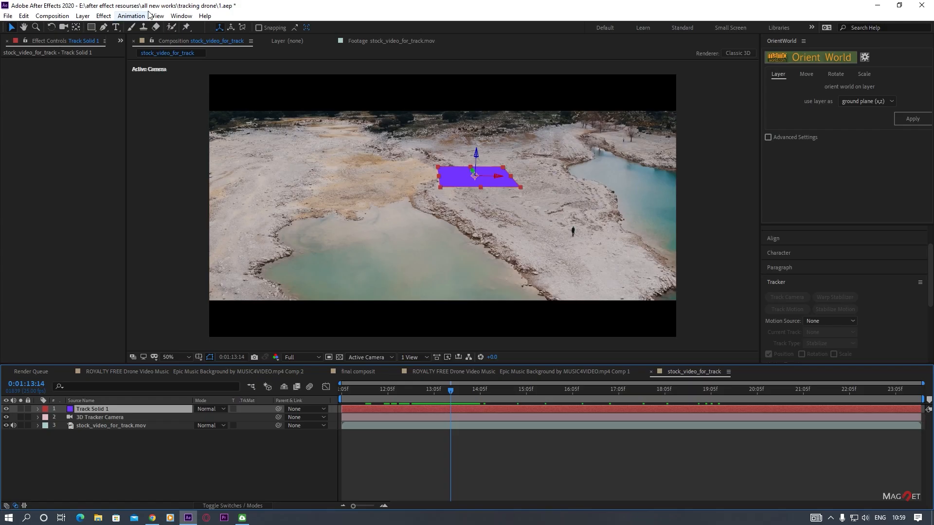
# Back in After Effects, orient the world on the Track Solid 1 layer as ground plane (x,z) with OrientWorld.
pyautogui.click(177, 17)
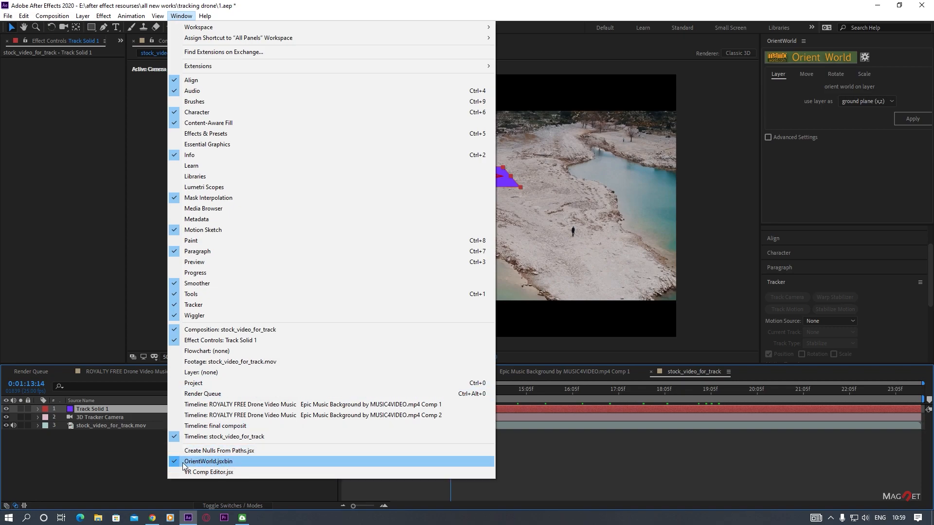
pyautogui.click(122, 467)
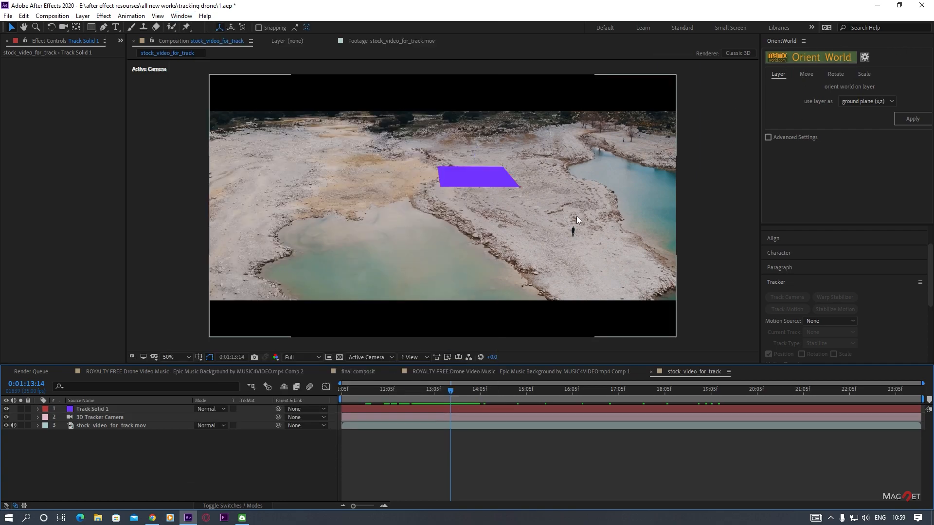
pyautogui.moveTo(448, 393)
pyautogui.mouseDown()
pyautogui.moveTo(393, 390)
pyautogui.moveTo(449, 391)
pyautogui.mouseUp()
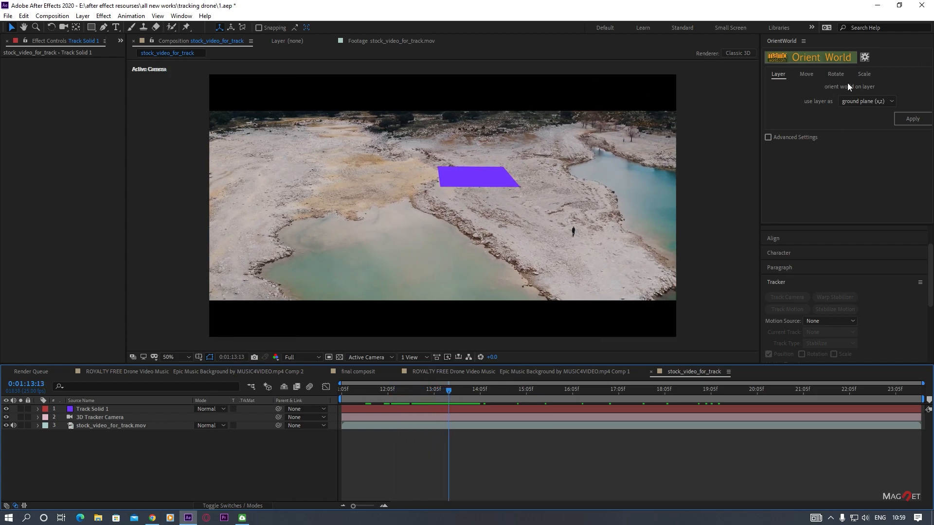
pyautogui.click(86, 409)
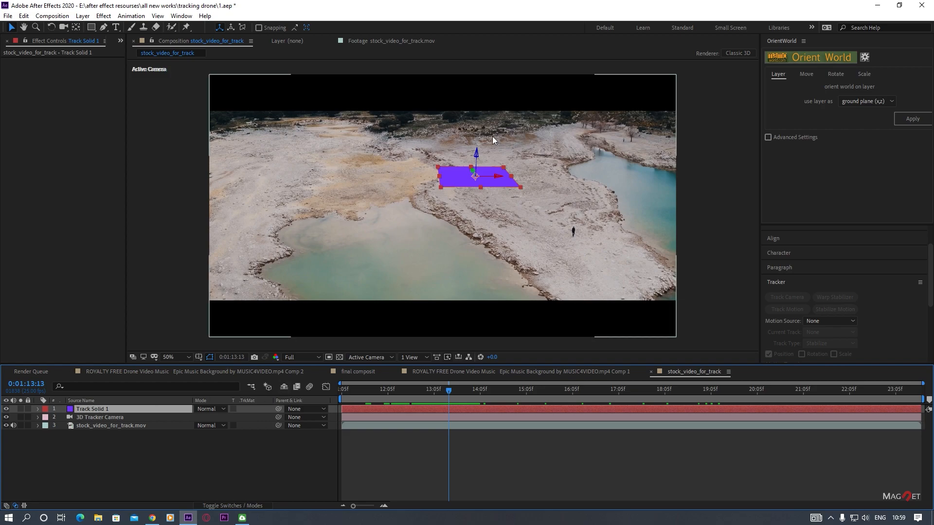
pyautogui.click(910, 119)
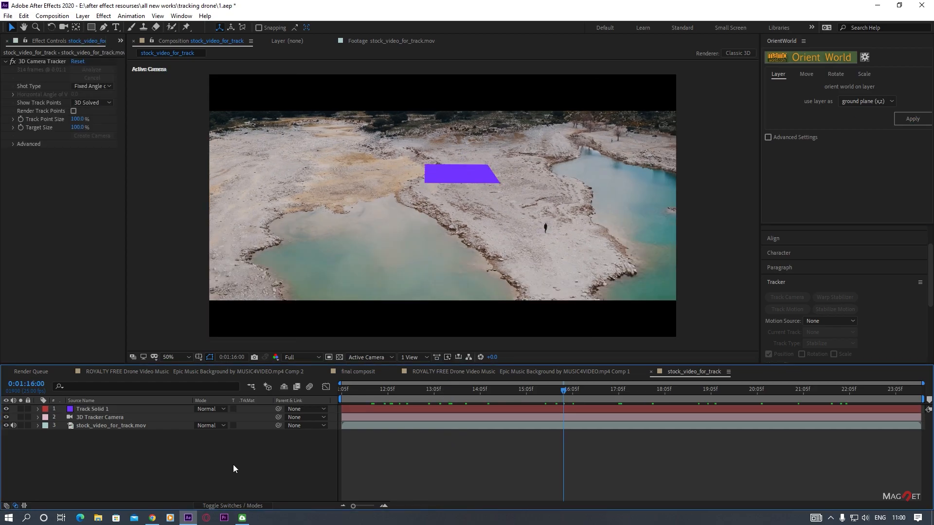
# Create a new black 1920 x 1080 px solid layer named element.
pyautogui.click(84, 16)
pyautogui.moveTo(96, 30)
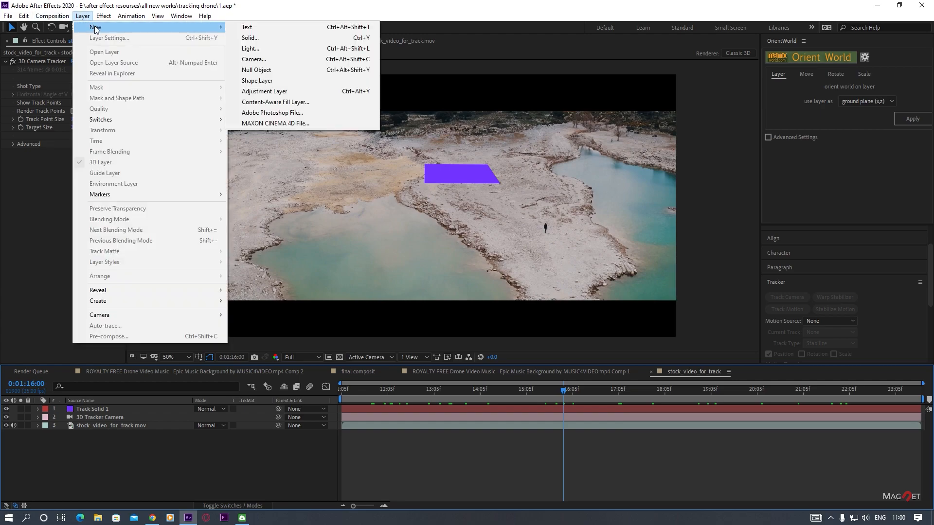
pyautogui.click(299, 39)
pyautogui.press('BackSpace')
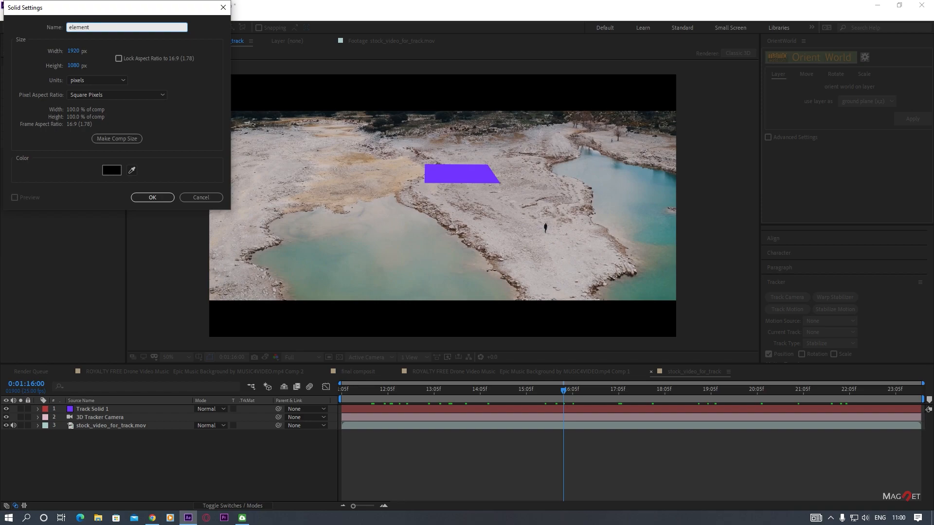
pyautogui.click(150, 197)
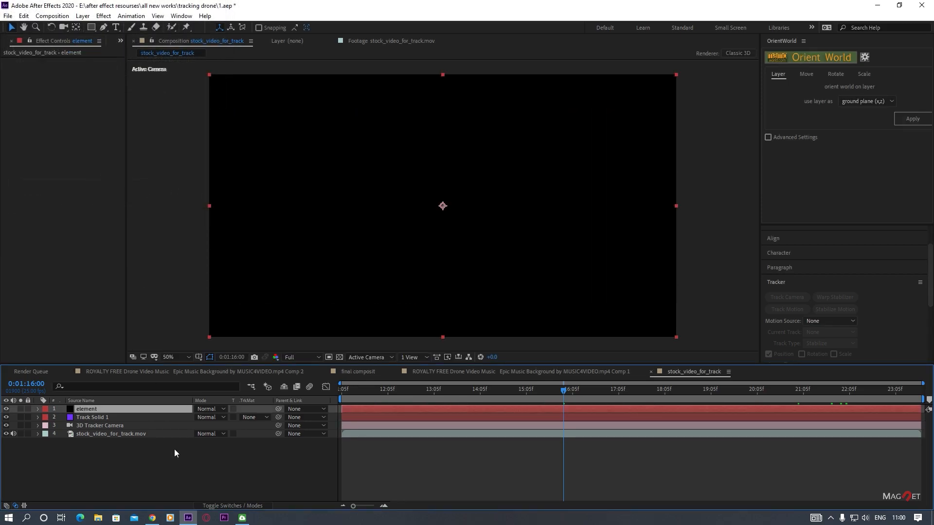
# Apply the Video Copilot Element effect to the element layer and hide the Track Solid 1 layer.
pyautogui.scroll(-3, 813, 259)
pyautogui.scroll(3, 814, 259)
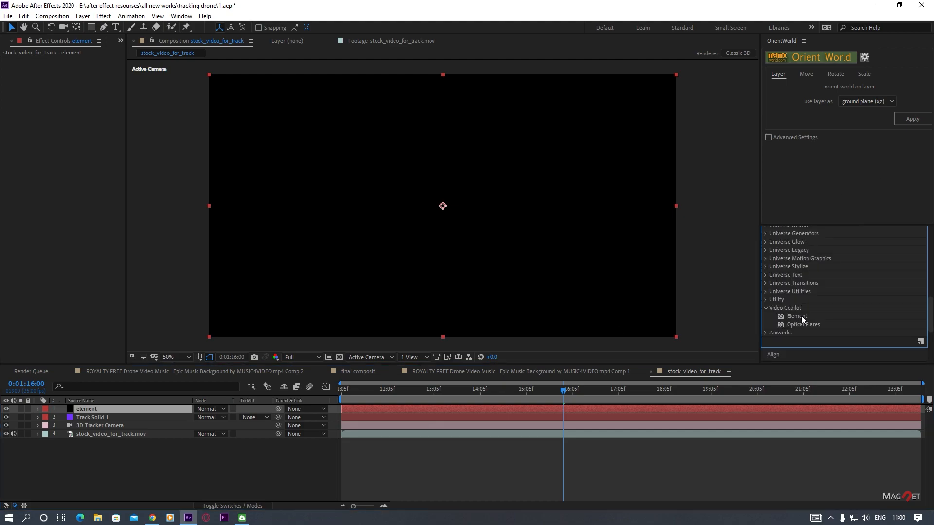
pyautogui.doubleClick(802, 316)
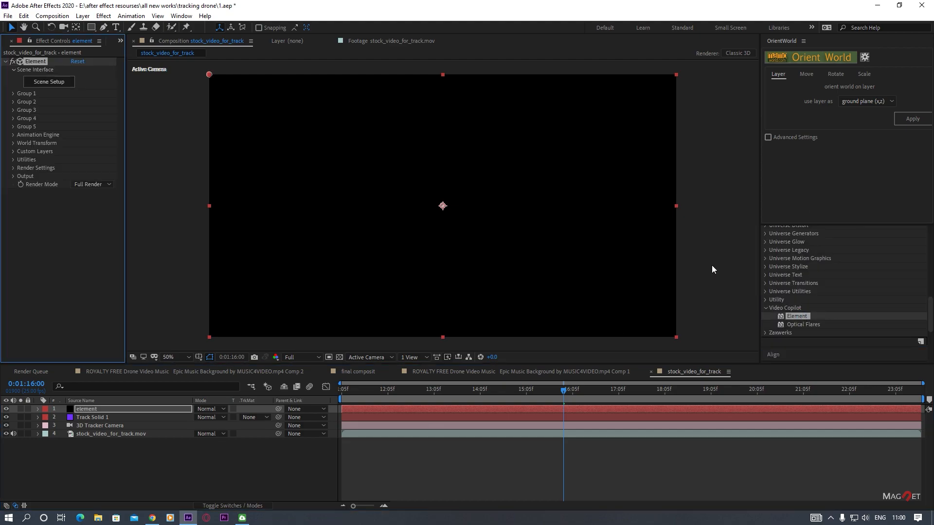
pyautogui.click(5, 417)
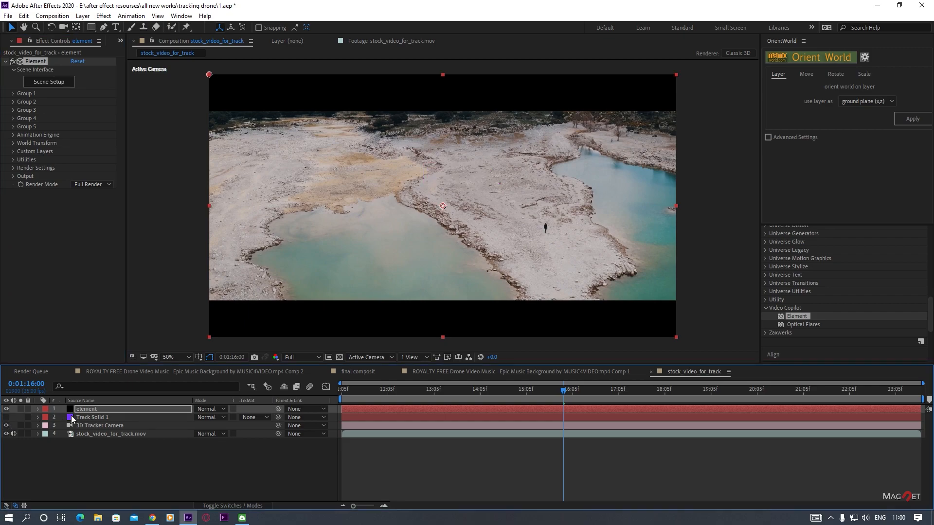
# Open Element's Scene Setup and add building model 104 from the Arch_model_165 folder to the scene.
pyautogui.click(89, 411)
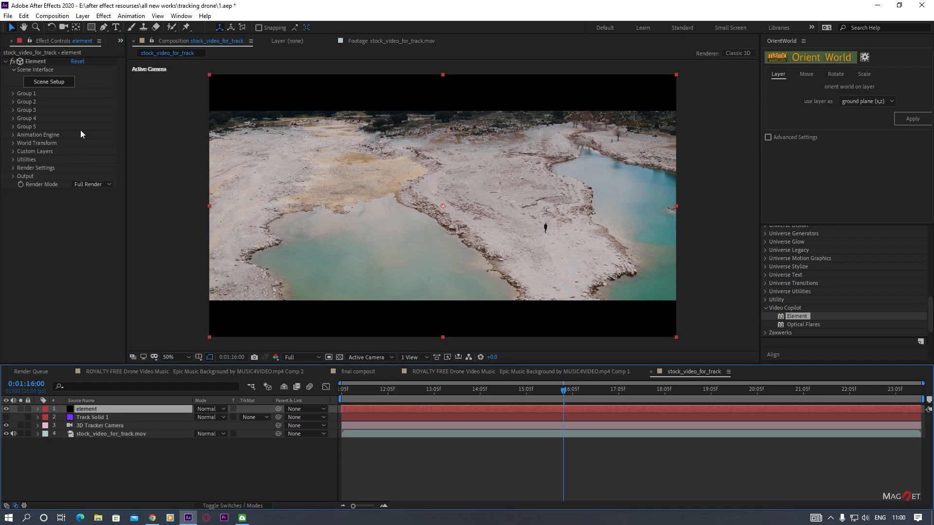
pyautogui.click(51, 82)
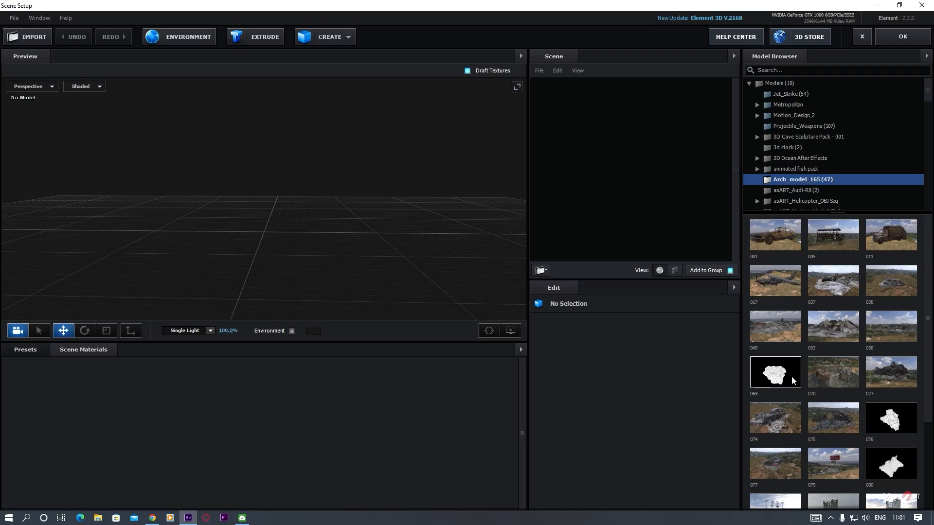
pyautogui.scroll(-3, 822, 428)
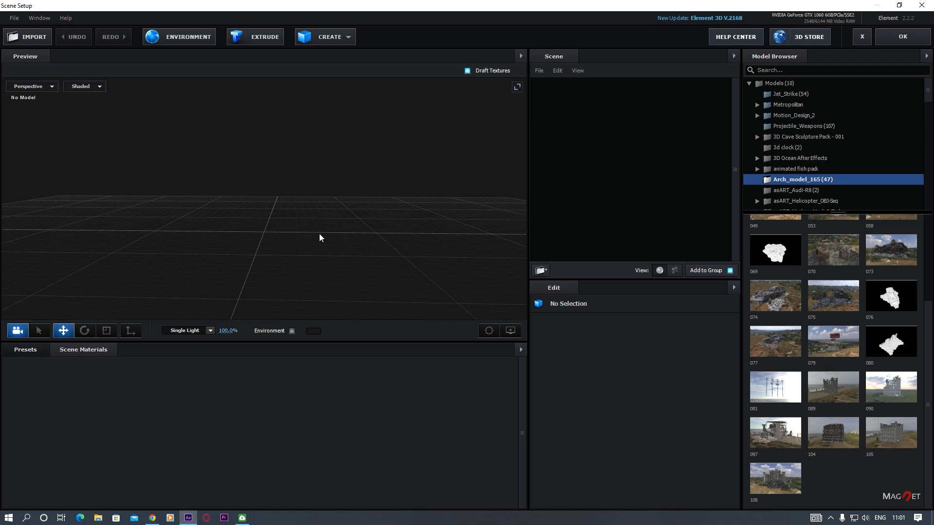
pyautogui.moveTo(276, 259); pyautogui.dragTo(265, 244)
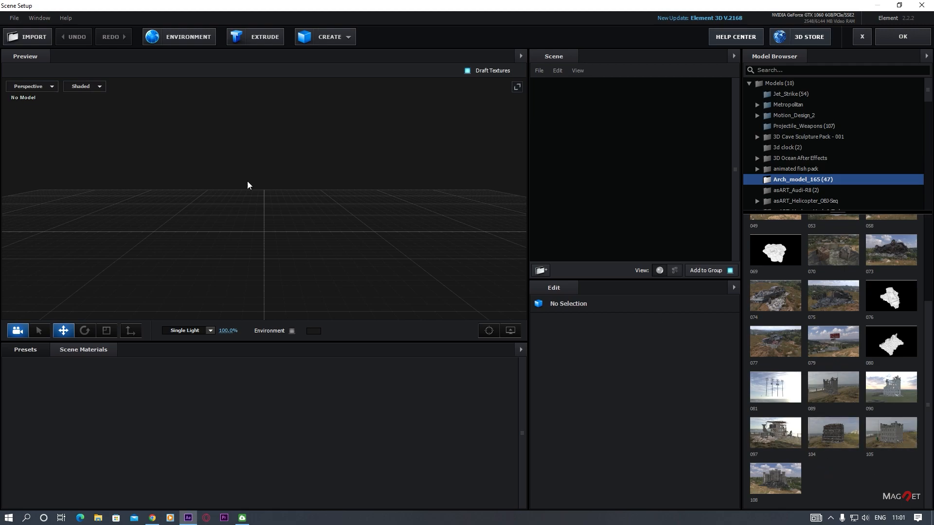
pyautogui.click(833, 436)
pyautogui.click(471, 296)
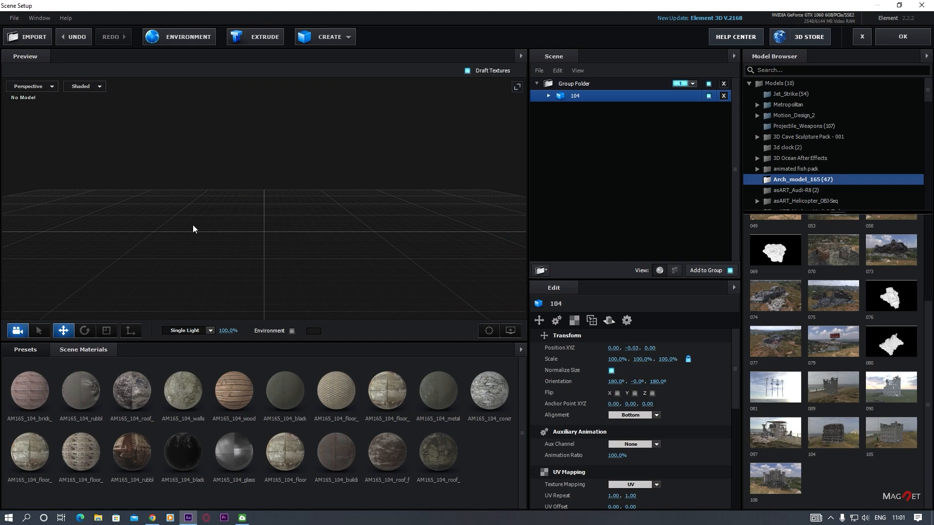
pyautogui.scroll(-5, 590, 426)
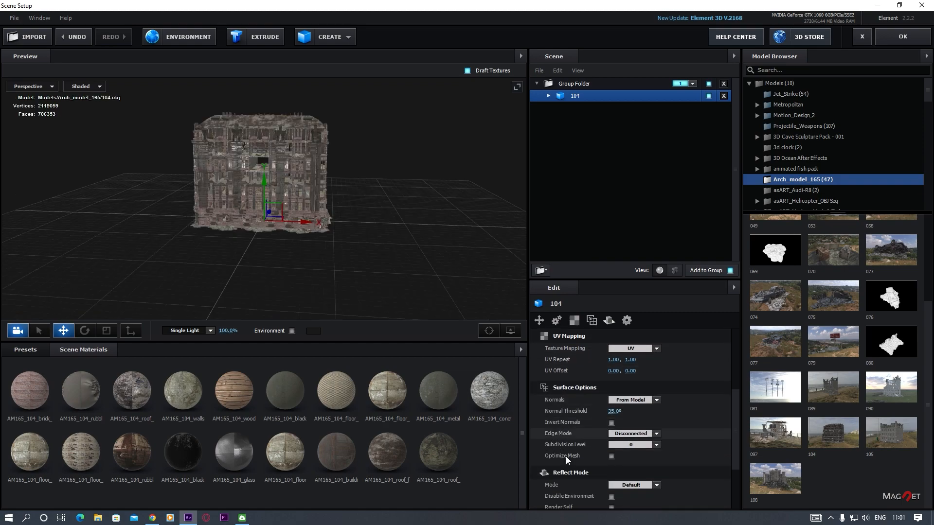
# Turn on Optimize Mesh for building 104, move it toward the back of the grid, and rotate it about its vertical axis.
pyautogui.click(612, 458)
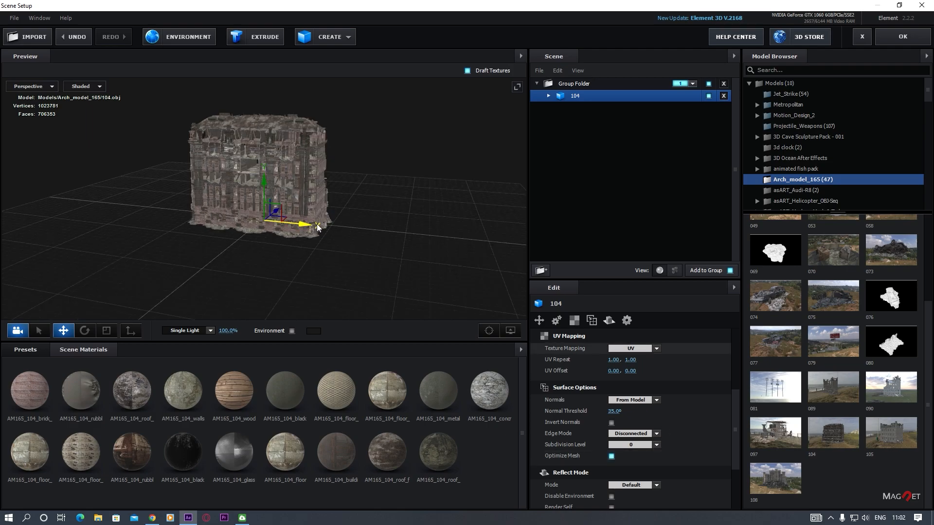
pyautogui.moveTo(299, 223); pyautogui.dragTo(216, 181)
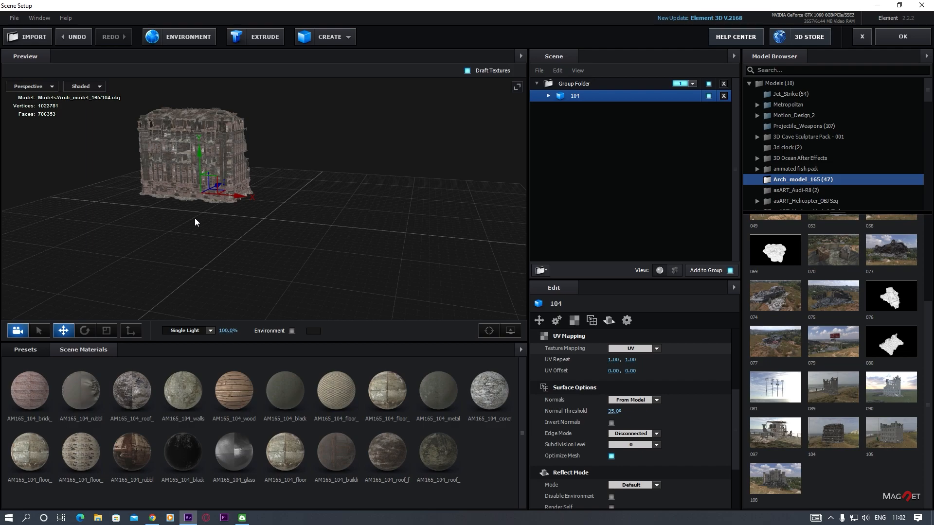
pyautogui.press('e')
pyautogui.moveTo(220, 204); pyautogui.dragTo(34, 200)
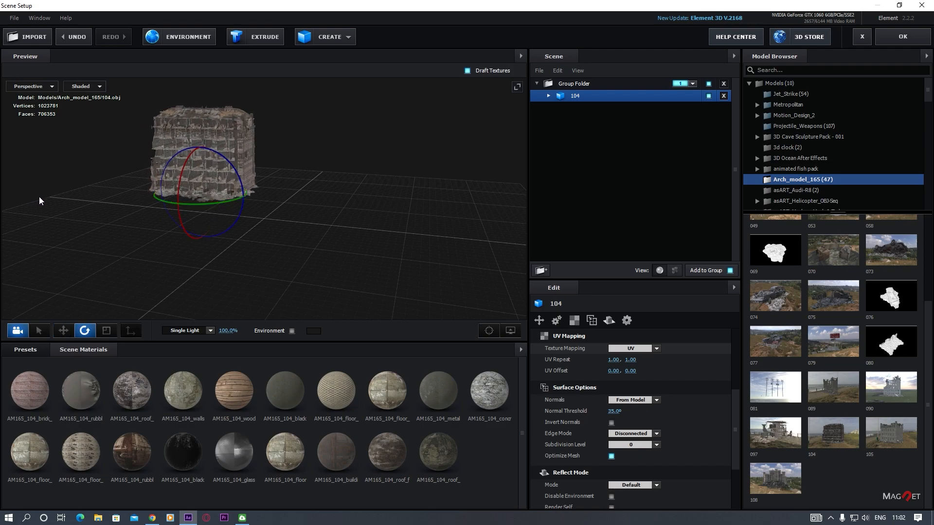
# Duplicate building 104 and place the copy beside and slightly behind the original.
pyautogui.press('w')
pyautogui.hotkey('ctrl', 'd')
pyautogui.moveTo(238, 197); pyautogui.dragTo(357, 239)
pyautogui.moveTo(389, 209); pyautogui.dragTo(432, 208)
pyautogui.moveTo(317, 172); pyautogui.dragTo(348, 220)
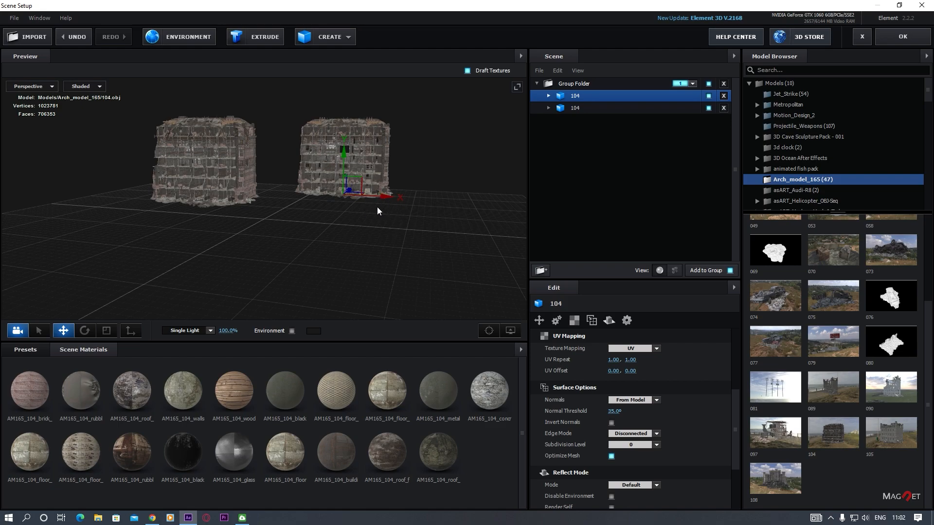
pyautogui.moveTo(347, 230); pyautogui.dragTo(358, 229)
pyautogui.moveTo(349, 194); pyautogui.dragTo(325, 194)
# Scale the duplicated 104 building down uniformly to about half its size.
pyautogui.press('e')
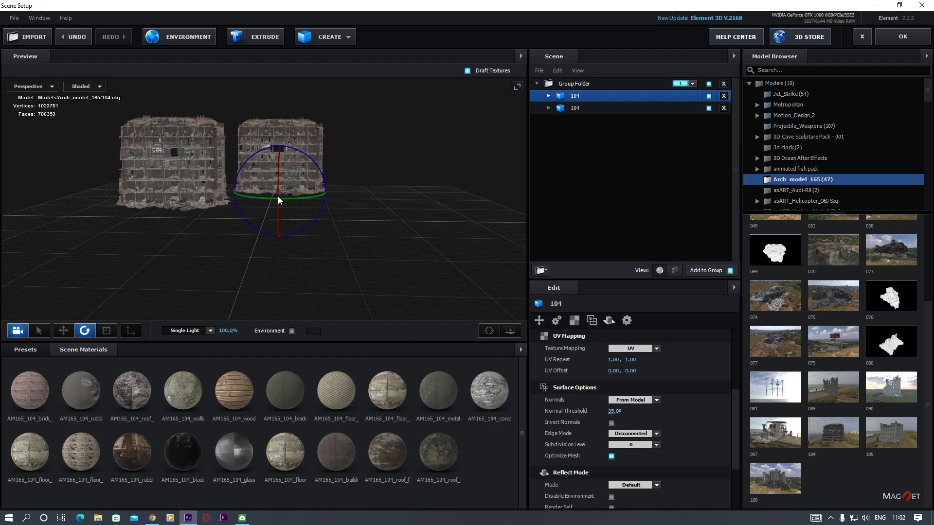
pyautogui.press('r')
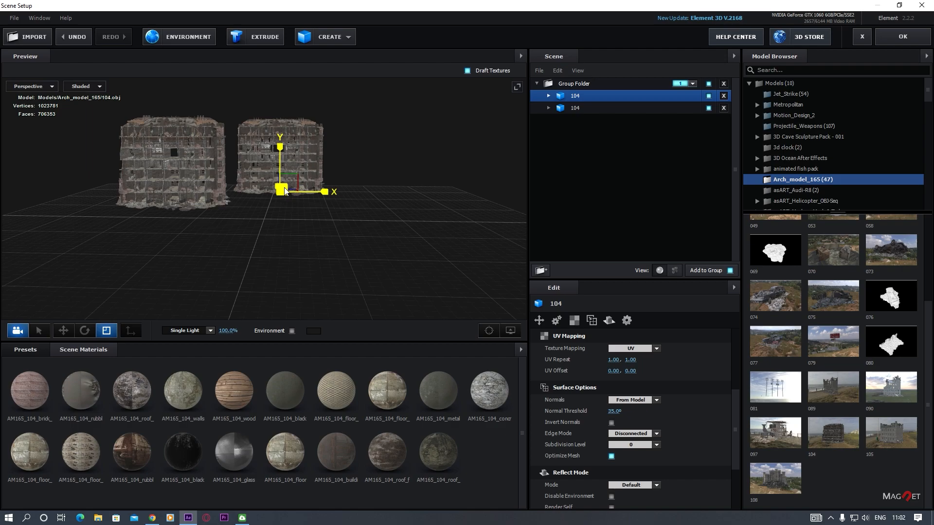
pyautogui.moveTo(285, 190); pyautogui.dragTo(264, 202)
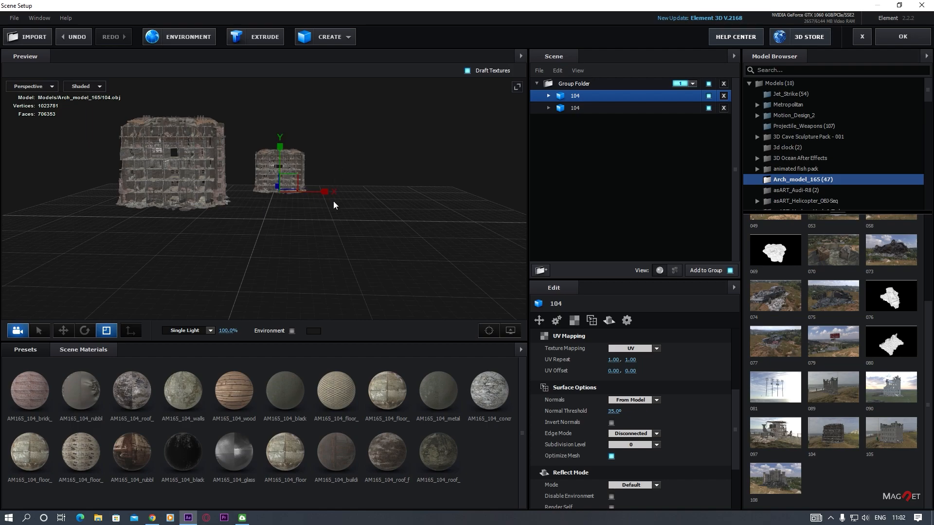
# Duplicate the small 104 building and set the copy next to it along the X axis.
pyautogui.press('w')
pyautogui.moveTo(324, 194); pyautogui.dragTo(340, 217)
pyautogui.hotkey('ctrl', 'd')
pyautogui.moveTo(343, 181); pyautogui.dragTo(386, 184)
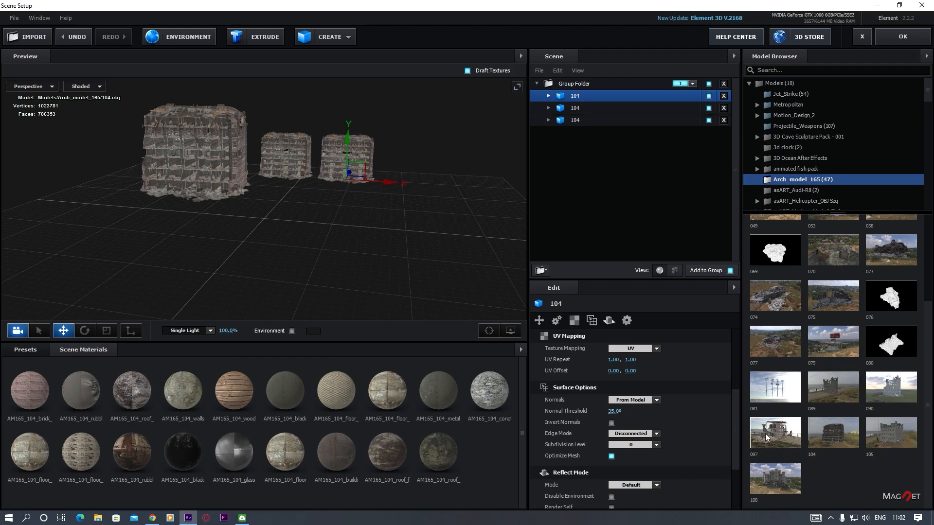
# Add ruin model 089 to the scene, rotate it to face the front, and place it beside the row of 104 buildings.
pyautogui.click(832, 388)
pyautogui.moveTo(372, 266); pyautogui.dragTo(407, 256)
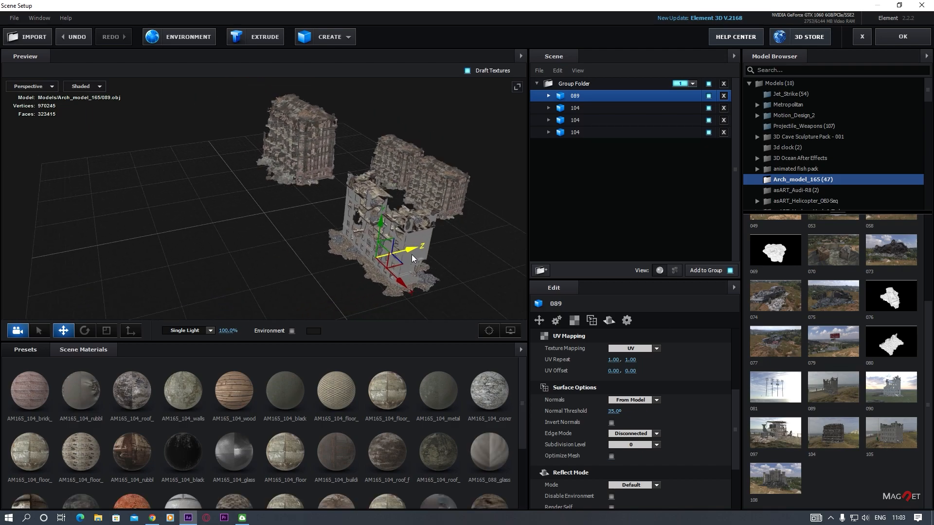
pyautogui.press('e')
pyautogui.moveTo(358, 281); pyautogui.dragTo(621, 295)
pyautogui.press('w')
pyautogui.moveTo(411, 253); pyautogui.dragTo(366, 254)
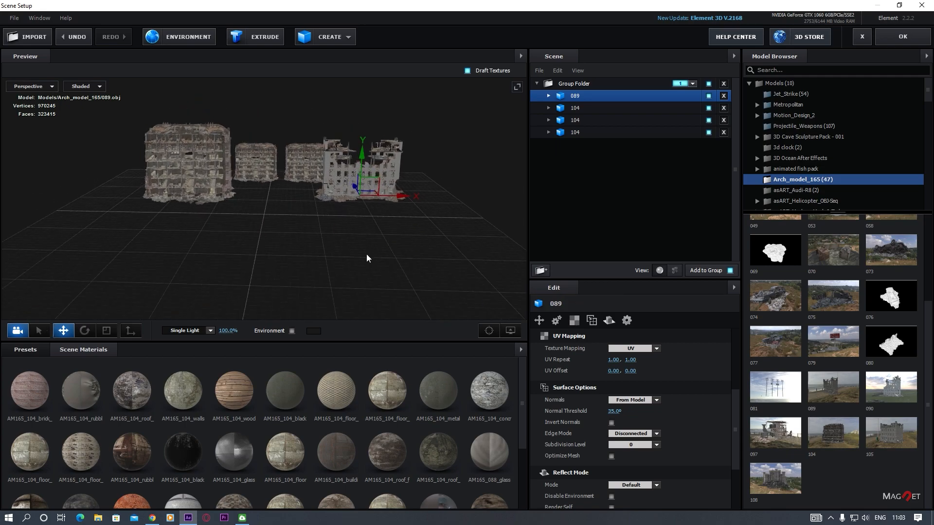
pyautogui.moveTo(405, 195); pyautogui.dragTo(375, 156)
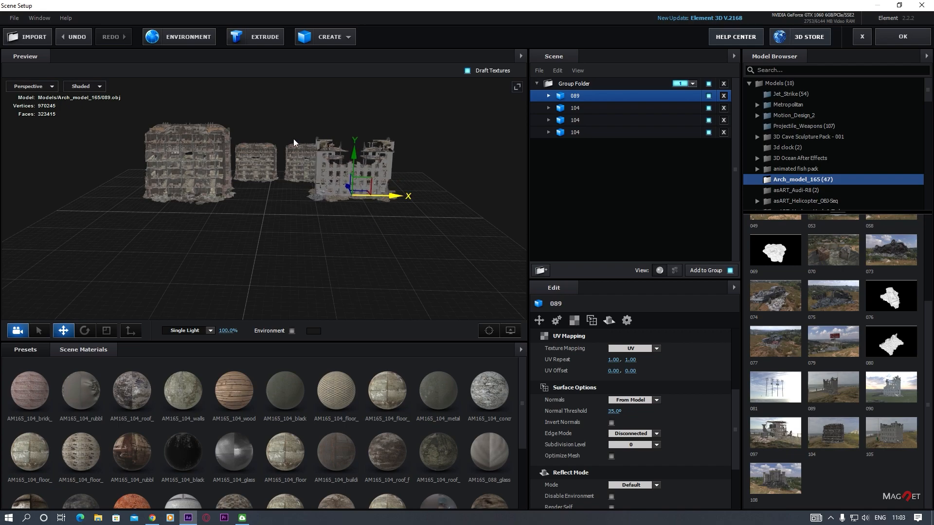
# Duplicate ruin 089 and move the copy along X to the opposite side of the large 104 building.
pyautogui.hotkey('ctrl', 'd')
pyautogui.moveTo(395, 196); pyautogui.dragTo(112, 195)
pyautogui.moveTo(242, 238); pyautogui.dragTo(239, 232)
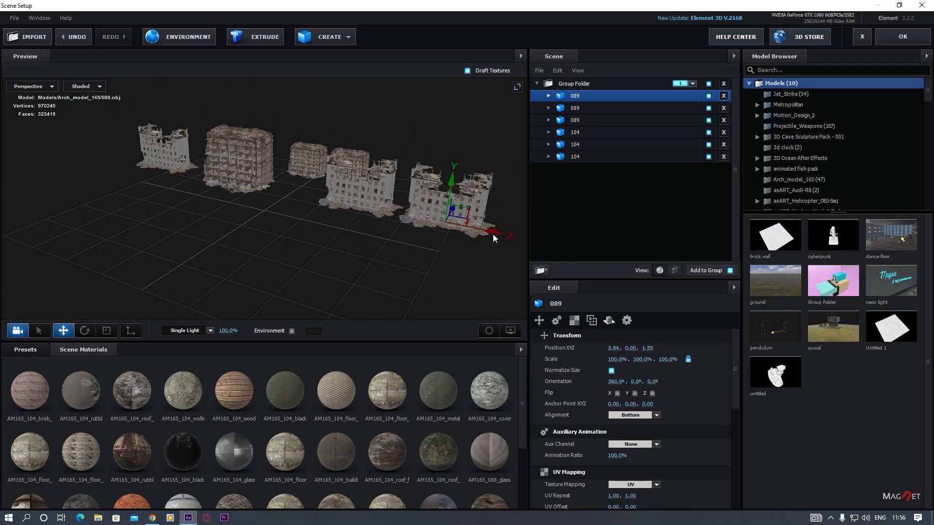
# Duplicate ruin 089 again and reposition the copy toward the outer edge of the building cluster.
pyautogui.moveTo(426, 255); pyautogui.dragTo(490, 219)
pyautogui.hotkey('ctrl', 'd')
pyautogui.moveTo(501, 257); pyautogui.dragTo(297, 149)
pyautogui.moveTo(308, 250); pyautogui.dragTo(200, 197)
# Make further copies of ruin 089, rotate them to vary their facing, and spread them around both ends of the cluster.
pyautogui.hotkey('ctrl', 'd')
pyautogui.press('r')
pyautogui.moveTo(163, 152); pyautogui.dragTo(482, 206)
pyautogui.press('e')
pyautogui.click(160, 180)
pyautogui.hotkey('ctrl', 'd')
pyautogui.press('w')
pyautogui.hotkey('ctrl', 'd')
pyautogui.moveTo(307, 233); pyautogui.dragTo(337, 232)
# Add model 108 from the Arch_model_165 folder, adjust its scale, and place it behind the ruins.
pyautogui.click(803, 181)
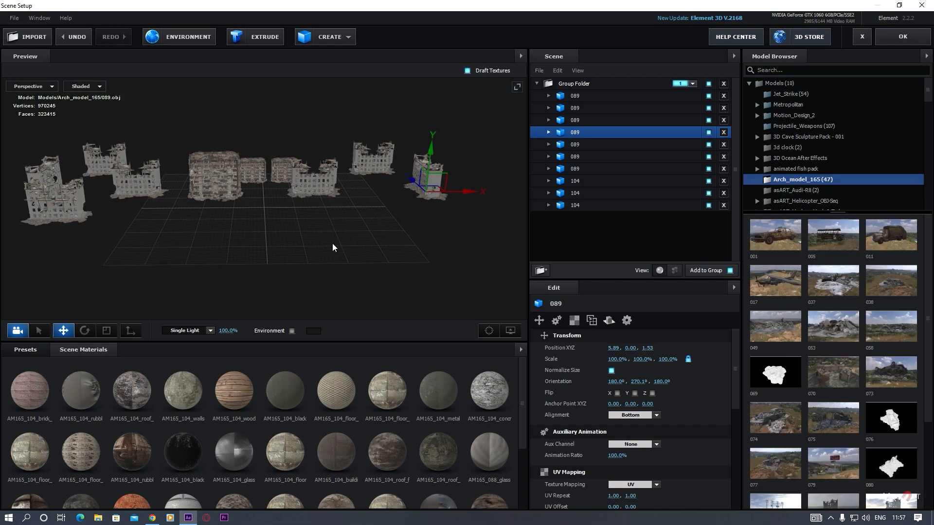
pyautogui.scroll(-10, 819, 476)
pyautogui.click(775, 479)
pyautogui.press('r')
pyautogui.moveTo(277, 203); pyautogui.dragTo(288, 202)
pyautogui.press('w')
pyautogui.moveTo(304, 208); pyautogui.dragTo(382, 210)
pyautogui.moveTo(338, 198); pyautogui.dragTo(409, 168)
pyautogui.press('e')
pyautogui.press('w')
# Duplicate model 108 and move the copy along X to the other side behind the large 104 building.
pyautogui.hotkey('ctrl', 'd')
pyautogui.moveTo(359, 155); pyautogui.dragTo(206, 157)
pyautogui.moveTo(265, 238); pyautogui.dragTo(287, 239)
# Duplicate the large 104 building, bring the copy into the foreground, and tilt it so it lies partly sunk like a collapsed block.
pyautogui.click(233, 179)
pyautogui.hotkey('ctrl', 'd')
pyautogui.moveTo(234, 181); pyautogui.dragTo(171, 254)
pyautogui.moveTo(310, 255); pyautogui.dragTo(316, 233)
pyautogui.press('e')
pyautogui.moveTo(230, 215); pyautogui.dragTo(226, 236)
pyautogui.press('w')
pyautogui.moveTo(193, 193); pyautogui.dragTo(193, 210)
pyautogui.moveTo(331, 250); pyautogui.dragTo(343, 261)
# Duplicate building 104 again and distribute the copies along the back row and the far side of the scene.
pyautogui.click(226, 181)
pyautogui.hotkey('ctrl', 'd')
pyautogui.moveTo(274, 203); pyautogui.dragTo(504, 204)
pyautogui.moveTo(439, 194); pyautogui.dragTo(403, 158)
pyautogui.moveTo(460, 166); pyautogui.dragTo(310, 199)
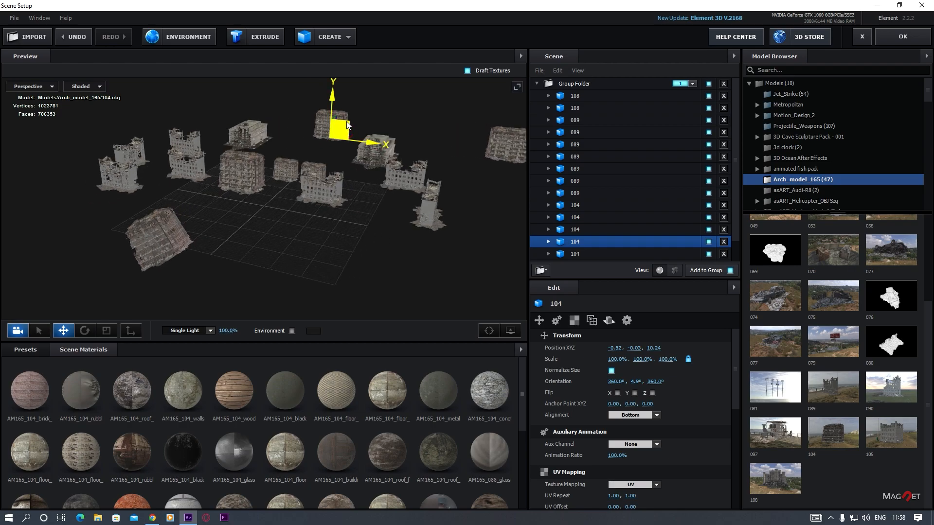
pyautogui.moveTo(390, 163); pyautogui.dragTo(372, 145)
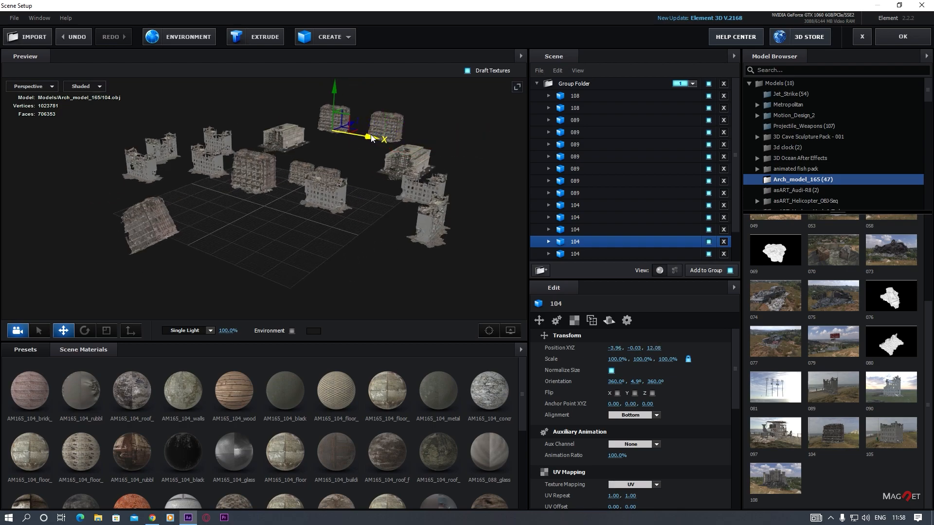
pyautogui.moveTo(324, 224)
pyautogui.mouseDown()
pyautogui.moveTo(347, 222)
pyautogui.moveTo(336, 220)
pyautogui.mouseUp()
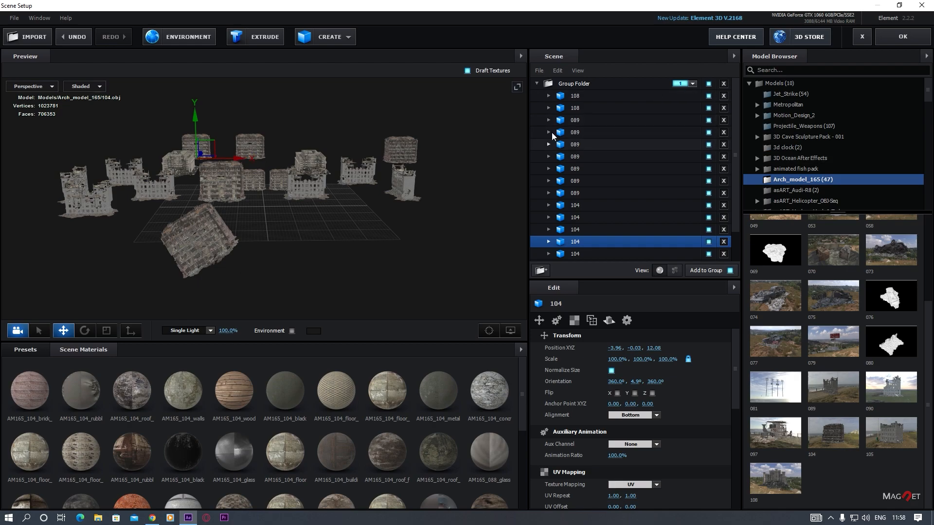
# Create a Plane Model, take it out of the buildings' Group Folder, and assign it to group 2.
pyautogui.click(536, 84)
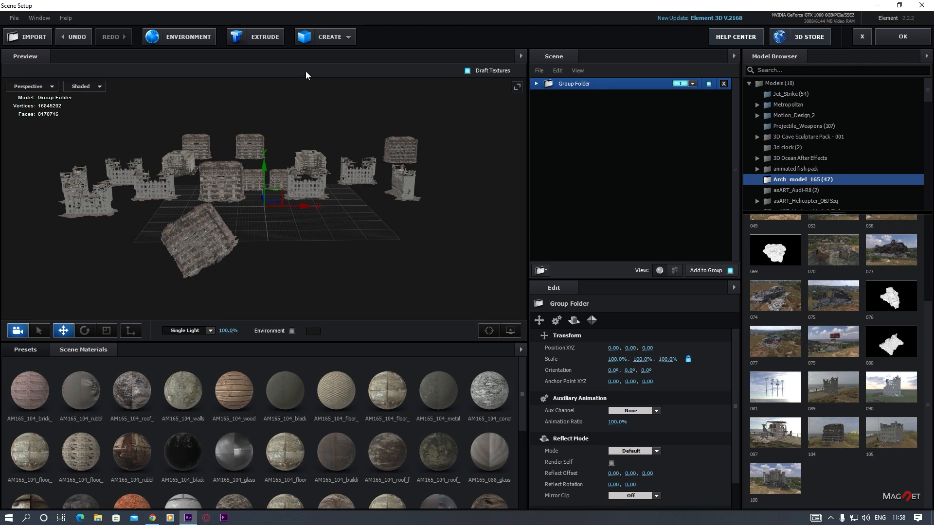
pyautogui.click(347, 37)
pyautogui.click(455, 59)
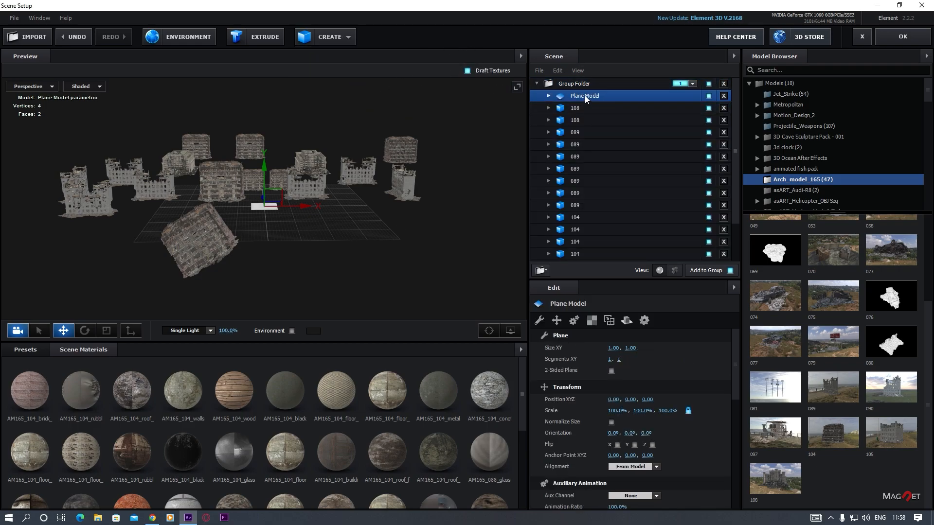
pyautogui.moveTo(584, 96); pyautogui.dragTo(585, 69)
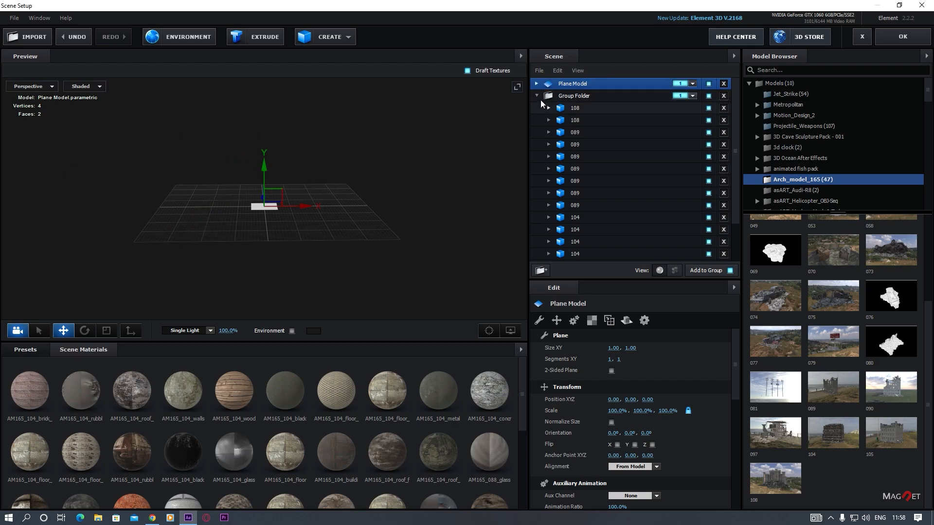
pyautogui.click(536, 96)
pyautogui.click(684, 85)
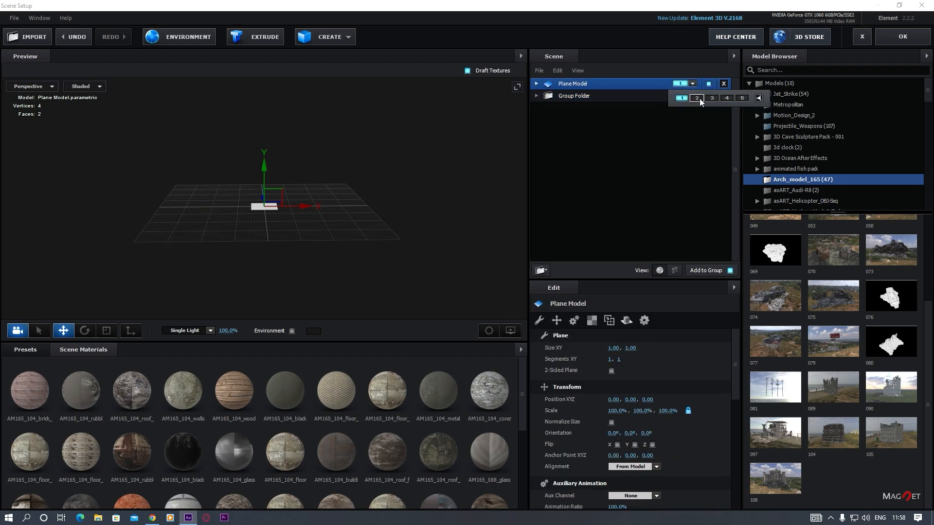
pyautogui.click(700, 98)
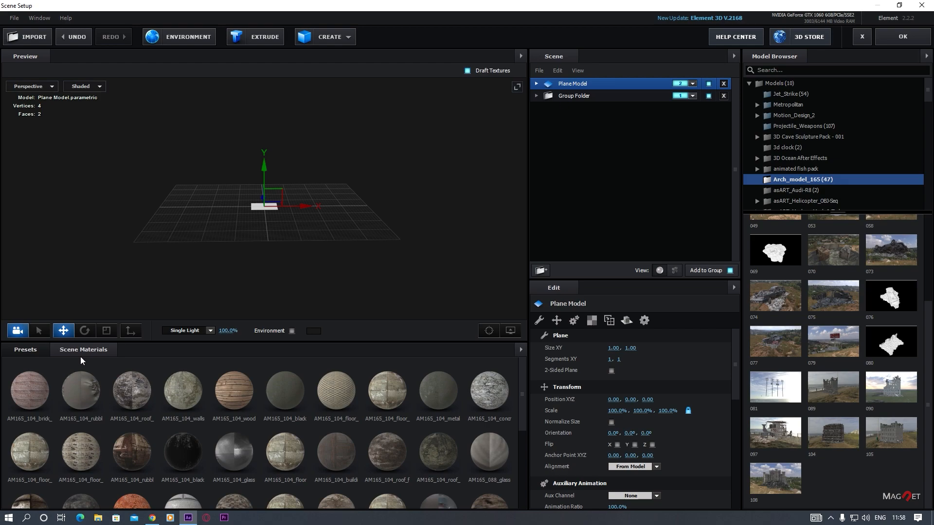
# Scale the Plane Model up to 3898% as a large ground surface and apply the scene setup.
pyautogui.moveTo(617, 410); pyautogui.dragTo(917, 424)
pyautogui.moveTo(617, 412); pyautogui.dragTo(928, 408)
pyautogui.moveTo(613, 411); pyautogui.dragTo(930, 420)
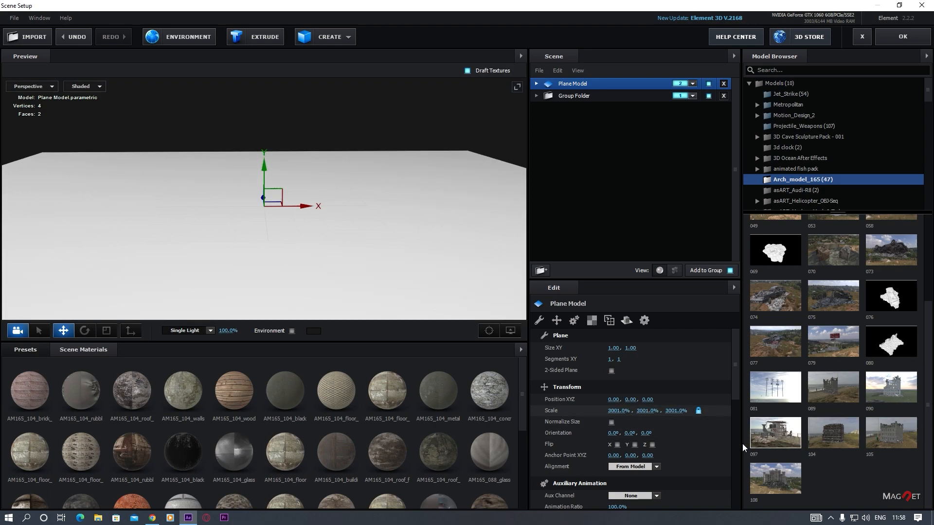
pyautogui.moveTo(617, 411); pyautogui.dragTo(914, 414)
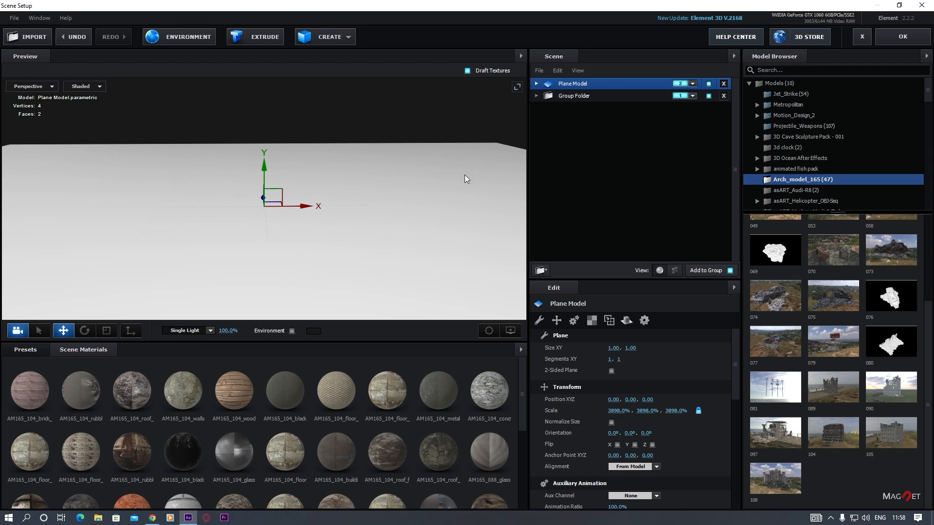
pyautogui.click(903, 35)
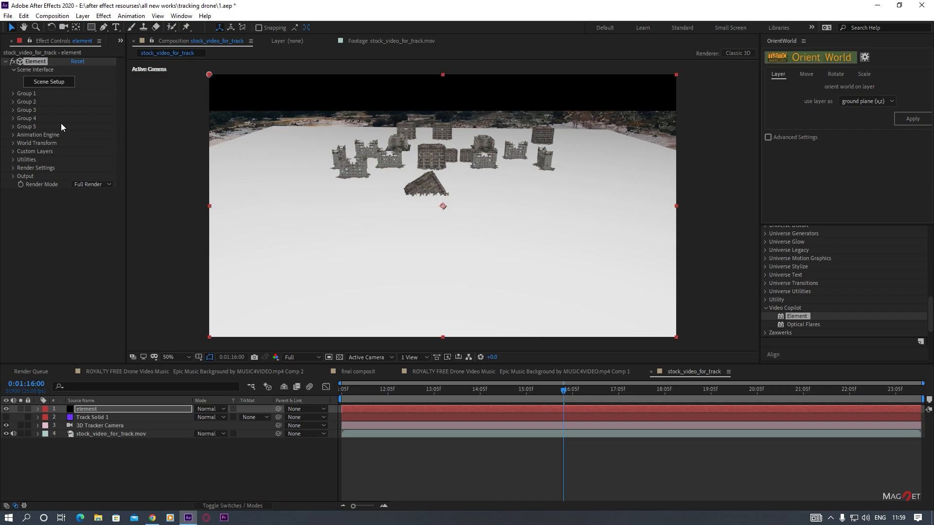
# Set the particle size of Element's Group 2 to 23.20 so the ground plane extends farther.
pyautogui.click(12, 101)
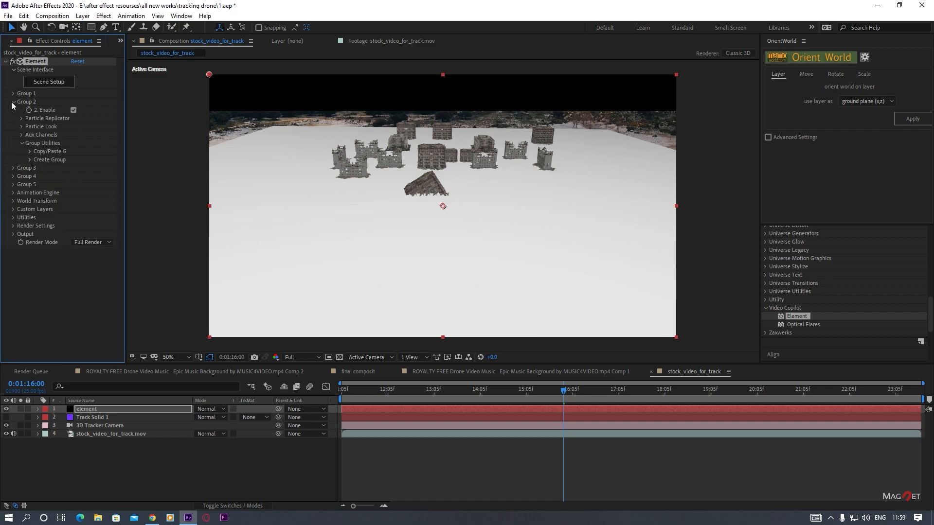
pyautogui.click(22, 126)
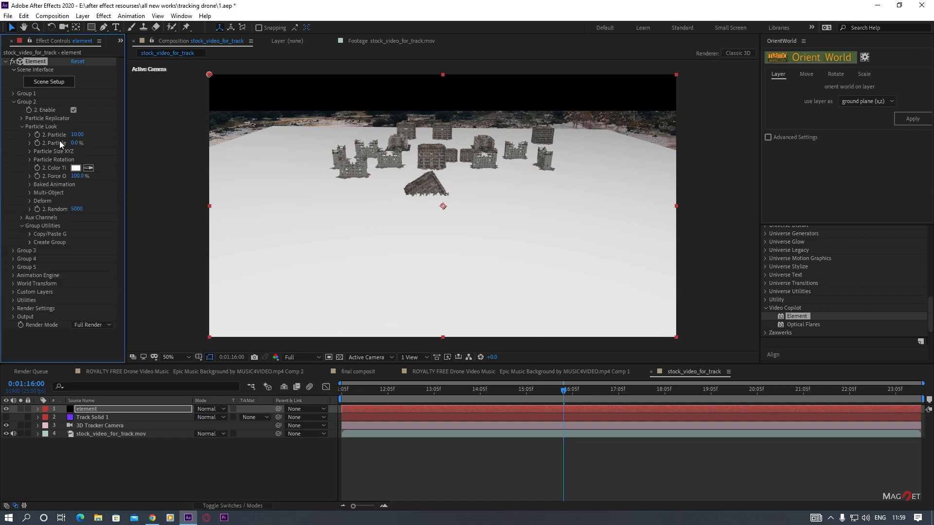
pyautogui.moveTo(77, 135); pyautogui.dragTo(138, 136)
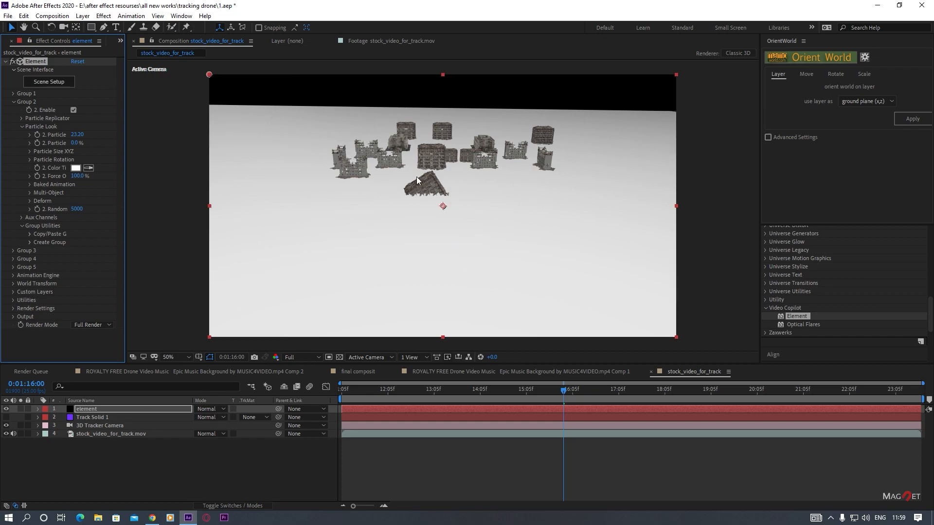
pyautogui.click(13, 101)
# Create a control null for Element's Group 1 through its Group Utilities.
pyautogui.click(14, 93)
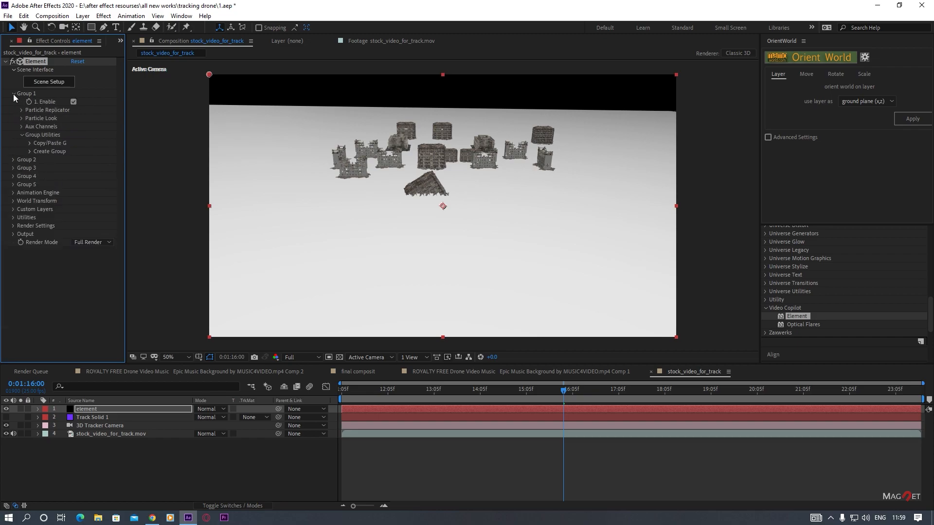
pyautogui.click(30, 151)
pyautogui.click(57, 166)
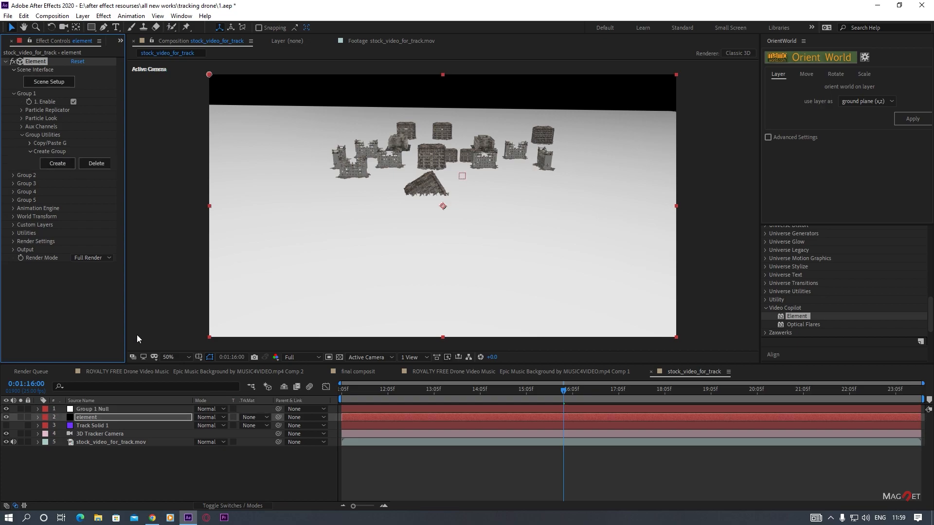
# Scale Group 1 Null to 163% and shift it slightly along X to reposition the buildings.
pyautogui.click(91, 409)
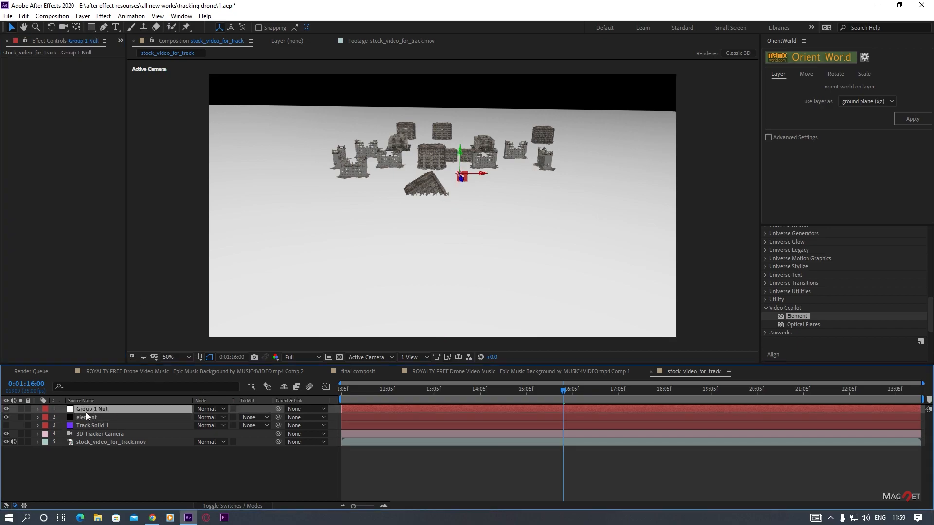
pyautogui.press('s')
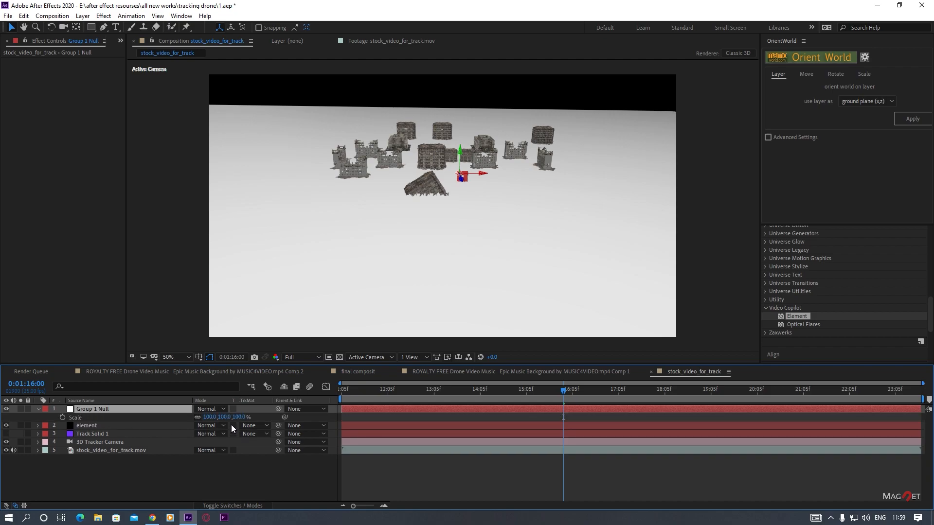
pyautogui.moveTo(209, 417); pyautogui.dragTo(240, 417)
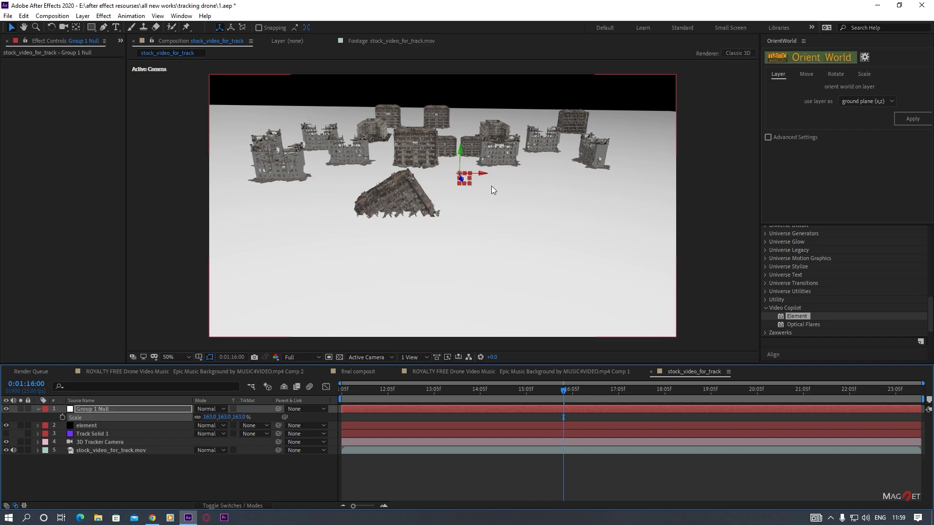
pyautogui.moveTo(483, 174); pyautogui.dragTo(446, 220)
pyautogui.click(358, 183)
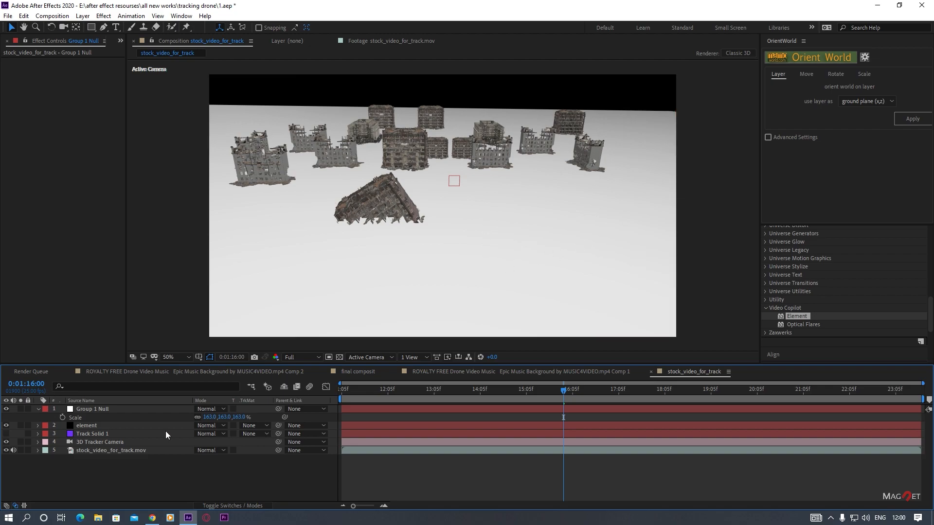
# Apply the Matte_Shadow physical material to the Plane Model in Element's scene setup and accept the scene.
pyautogui.click(86, 426)
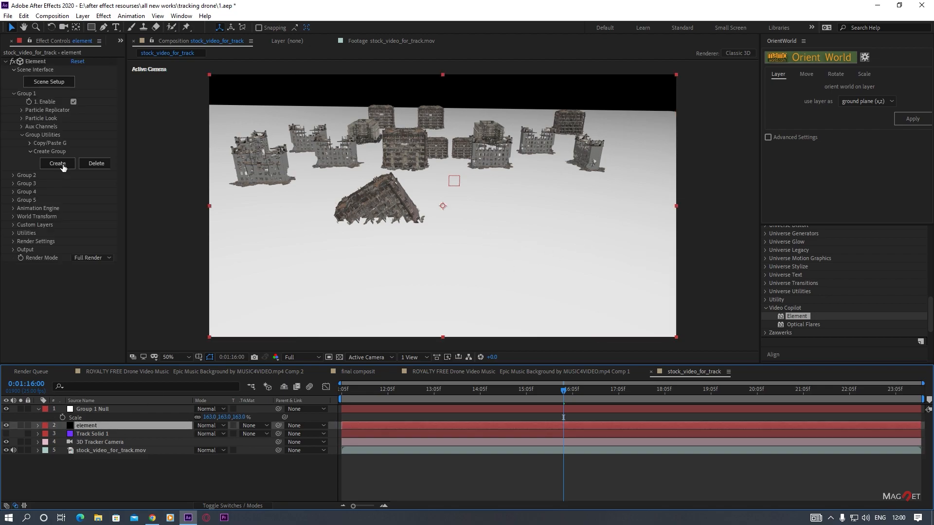
pyautogui.click(41, 86)
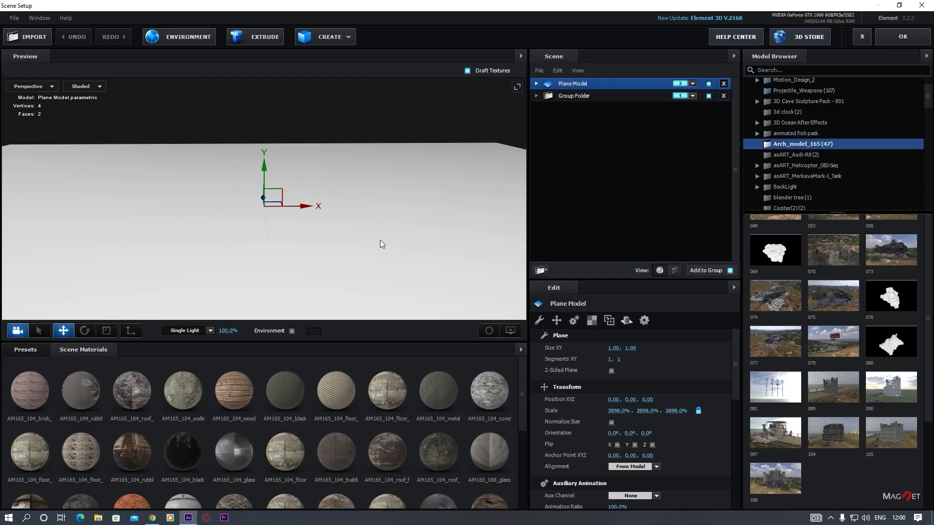
pyautogui.click(22, 349)
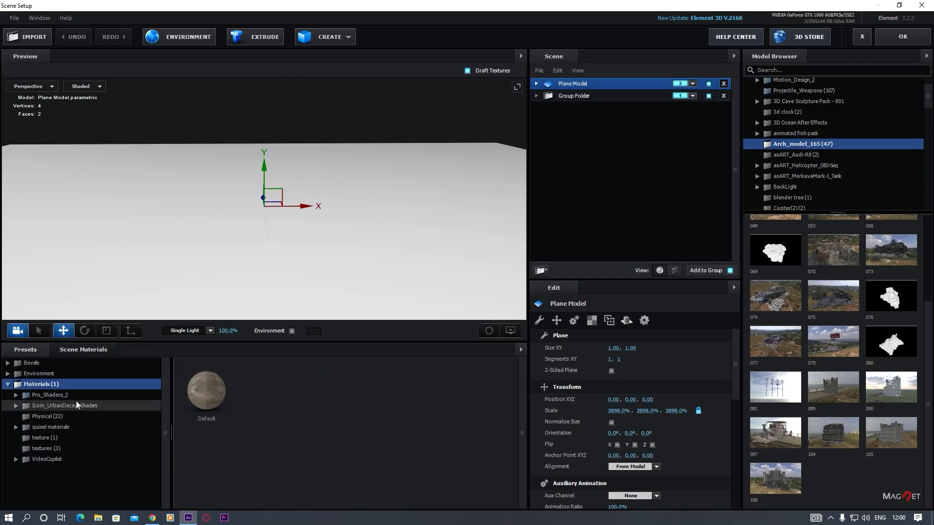
pyautogui.click(54, 418)
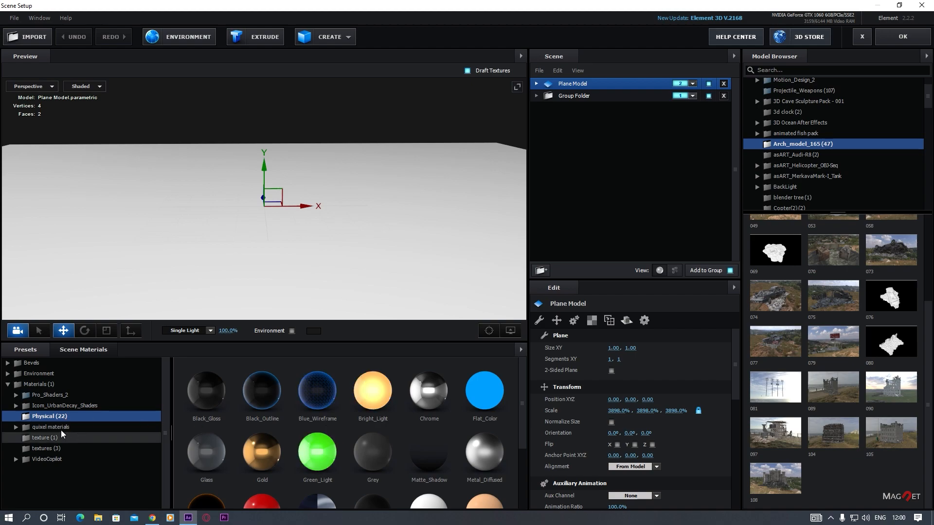
pyautogui.moveTo(429, 454); pyautogui.dragTo(197, 250)
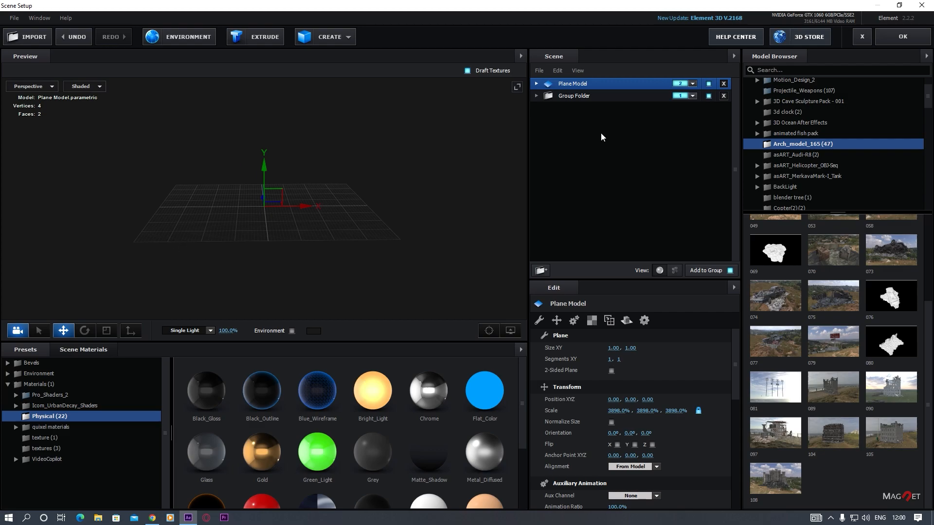
pyautogui.click(903, 37)
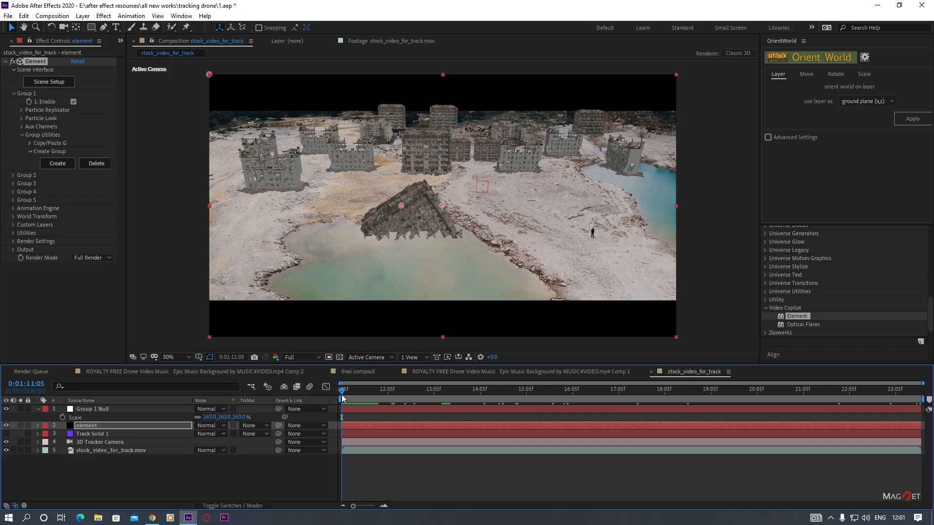
# Scrub through the composition to check how the buildings sit on the tracked footage.
pyautogui.moveTo(401, 392); pyautogui.dragTo(530, 399)
pyautogui.press('Home')
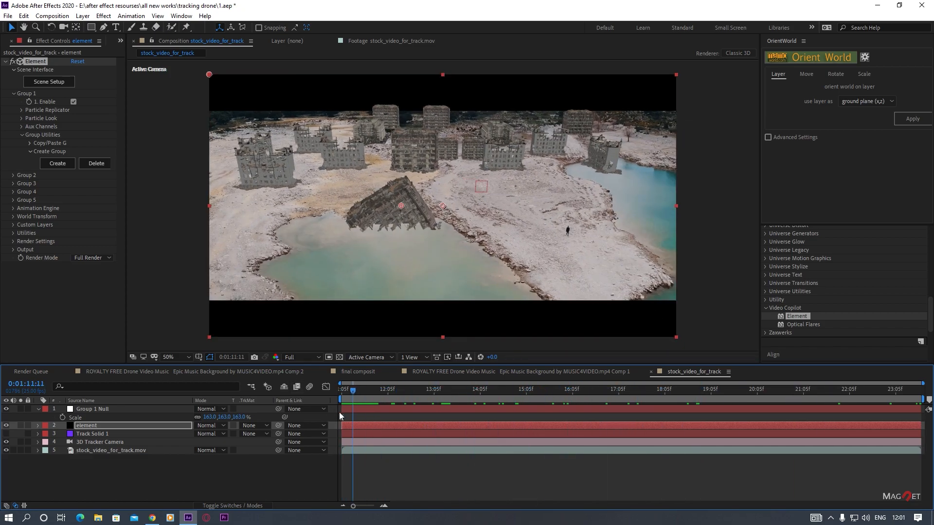
pyautogui.scroll(1, 478, 232)
pyautogui.scroll(-1, 478, 232)
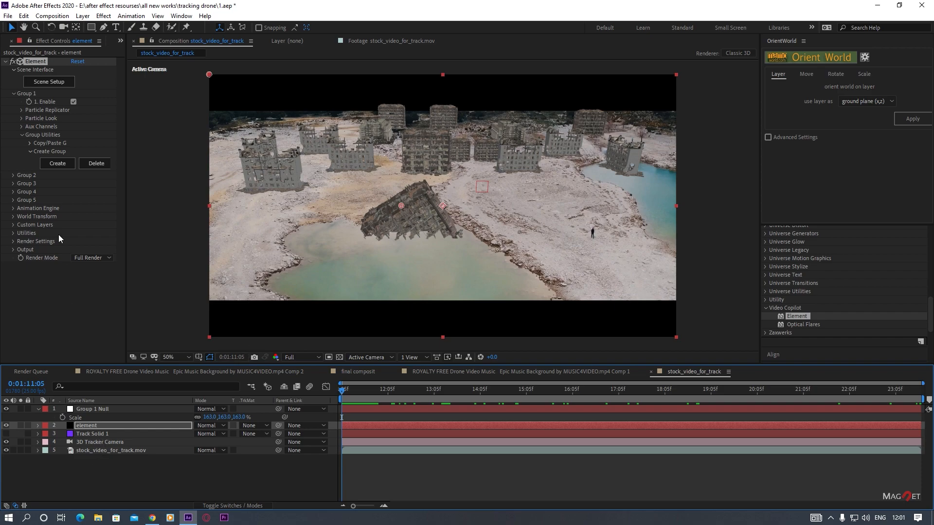
# In Element's scene setup, scale a rear 104 building to 206% and place it at about X 10.80, Z 12.08 behind the cluster.
pyautogui.click(44, 82)
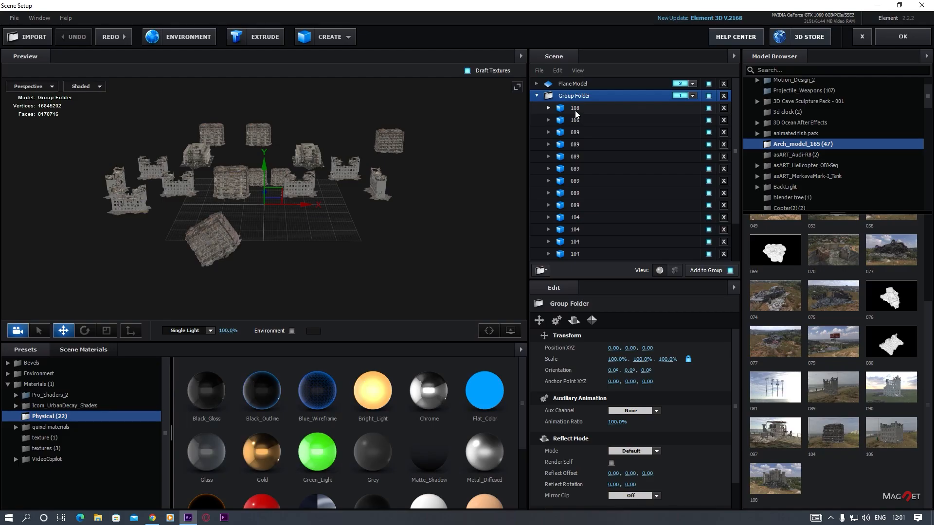
pyautogui.scroll(3, 285, 183)
pyautogui.moveTo(325, 173); pyautogui.dragTo(463, 177)
pyautogui.click(257, 142)
pyautogui.press('r')
pyautogui.press('w')
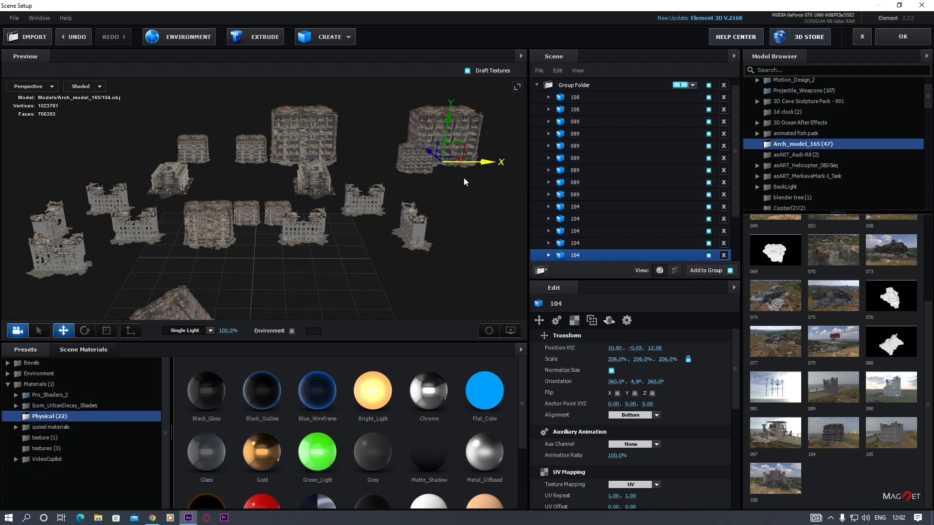
# Scale the 089 building at X 4.60, Z 4.29 up to about 170.6%.
pyautogui.click(363, 205)
pyautogui.press('r')
pyautogui.moveTo(365, 214); pyautogui.dragTo(378, 199)
pyautogui.moveTo(307, 263); pyautogui.dragTo(327, 188)
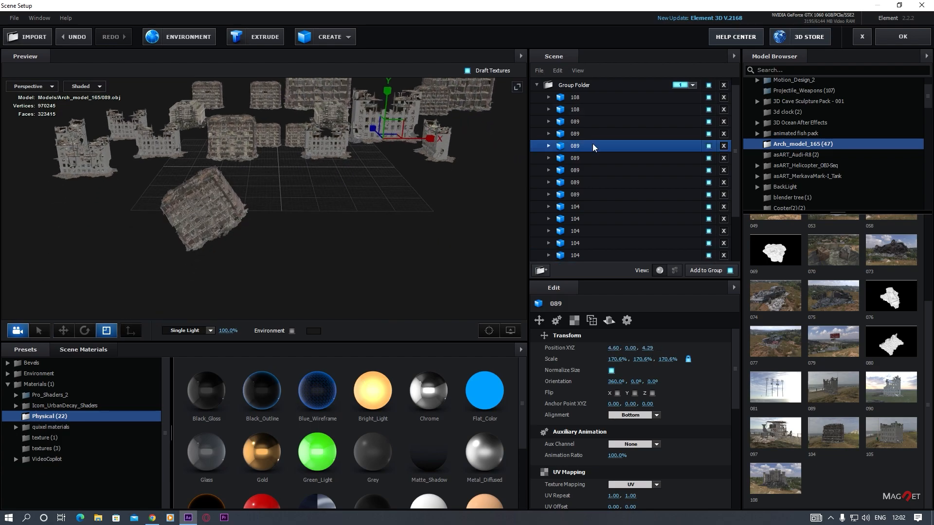
# Reposition and duplicate ruined buildings, spreading the copies along the rear and outer edges of the cluster.
pyautogui.click(189, 217)
pyautogui.press('w')
pyautogui.moveTo(318, 250); pyautogui.dragTo(234, 239)
pyautogui.moveTo(190, 191); pyautogui.dragTo(148, 208)
pyautogui.moveTo(214, 234); pyautogui.dragTo(340, 193)
pyautogui.click(320, 154)
pyautogui.hotkey('ctrl', 'd')
pyautogui.moveTo(335, 145); pyautogui.dragTo(404, 210)
pyautogui.moveTo(309, 188); pyautogui.dragTo(243, 181)
pyautogui.moveTo(220, 190); pyautogui.dragTo(356, 182)
pyautogui.moveTo(266, 233); pyautogui.dragTo(66, 153)
pyautogui.click(238, 181)
pyautogui.hotkey('ctrl', 'd')
pyautogui.hotkey('ctrl', 'd')
# Duplicate an 089 building, place the copy at about X -9.22, Z 12.67 and scale it to 203.5%.
pyautogui.click(130, 182)
pyautogui.hotkey('ctrl', 'd')
pyautogui.moveTo(141, 187); pyautogui.dragTo(82, 184)
pyautogui.moveTo(195, 215); pyautogui.dragTo(141, 231)
pyautogui.moveTo(137, 140); pyautogui.dragTo(229, 97)
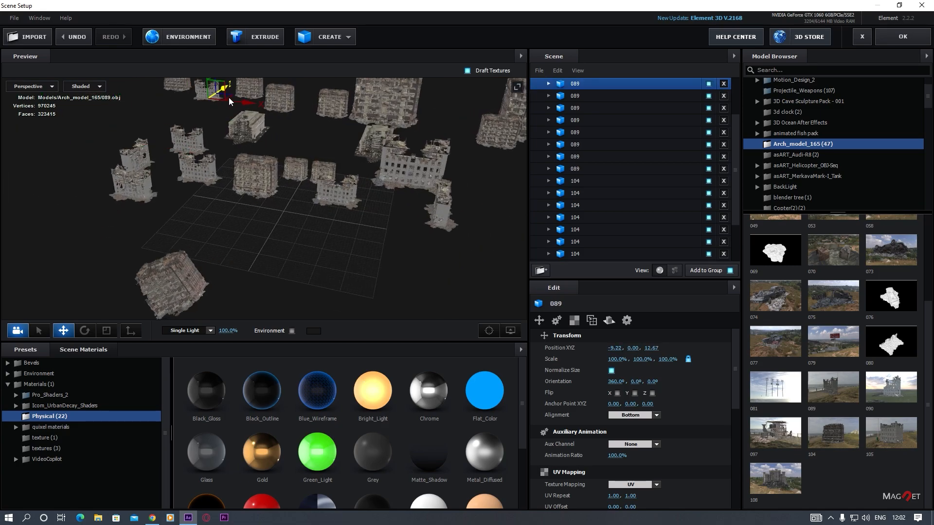
pyautogui.moveTo(214, 214); pyautogui.dragTo(268, 194)
pyautogui.press('r')
pyautogui.moveTo(91, 150); pyautogui.dragTo(109, 141)
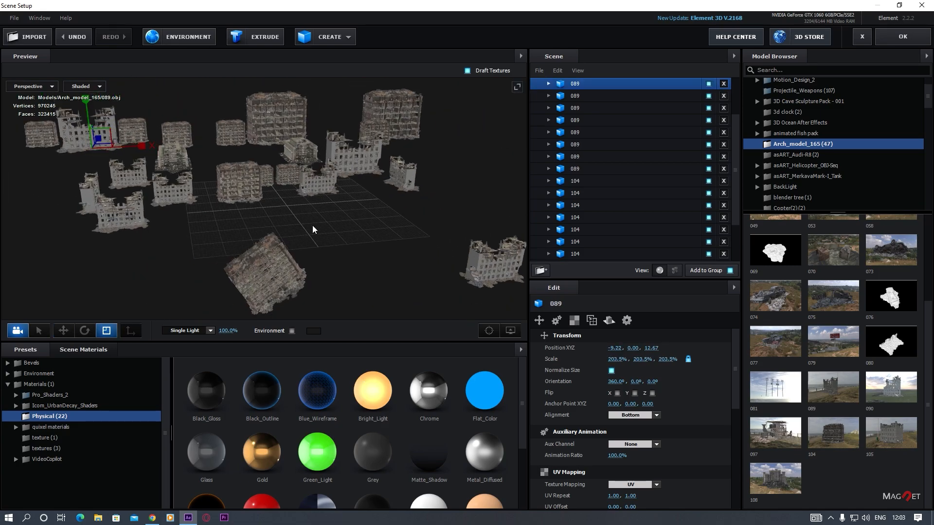
# Add rubble model 073 to the scene, move it aside along X and scale it down, with Optimize Mesh enabled.
pyautogui.scroll(-5, 321, 267)
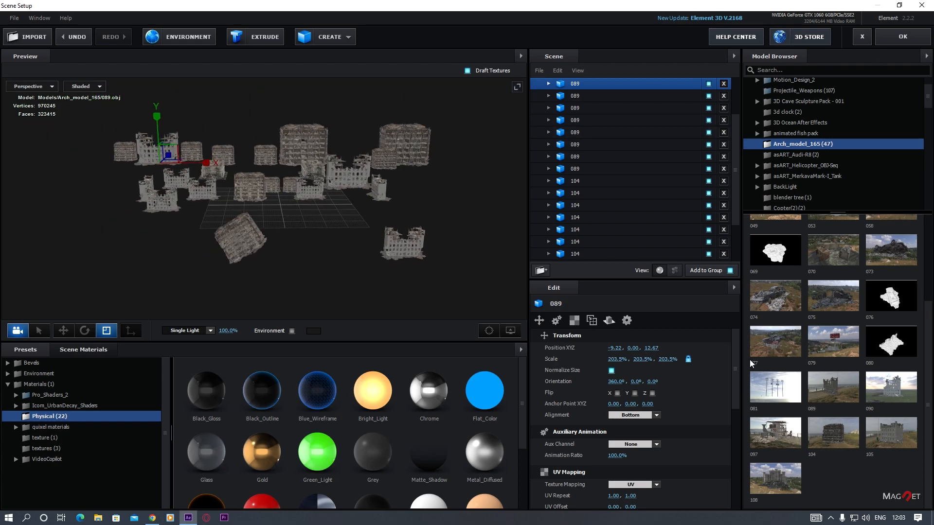
pyautogui.scroll(5, 296, 230)
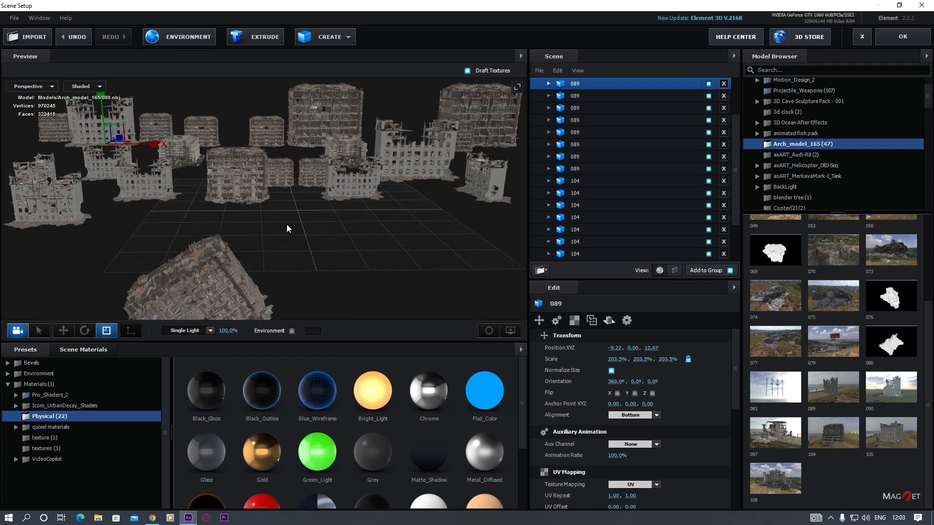
pyautogui.moveTo(288, 228); pyautogui.dragTo(281, 244)
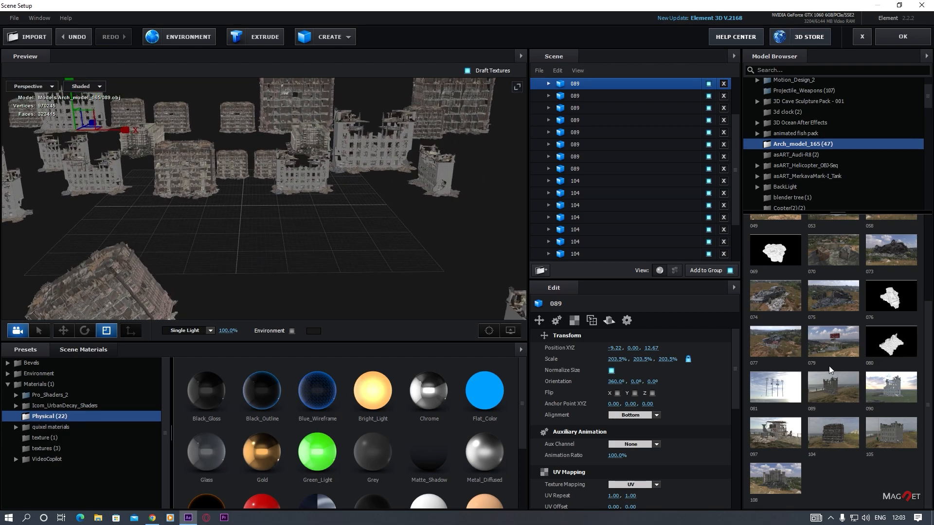
pyautogui.scroll(3, 874, 380)
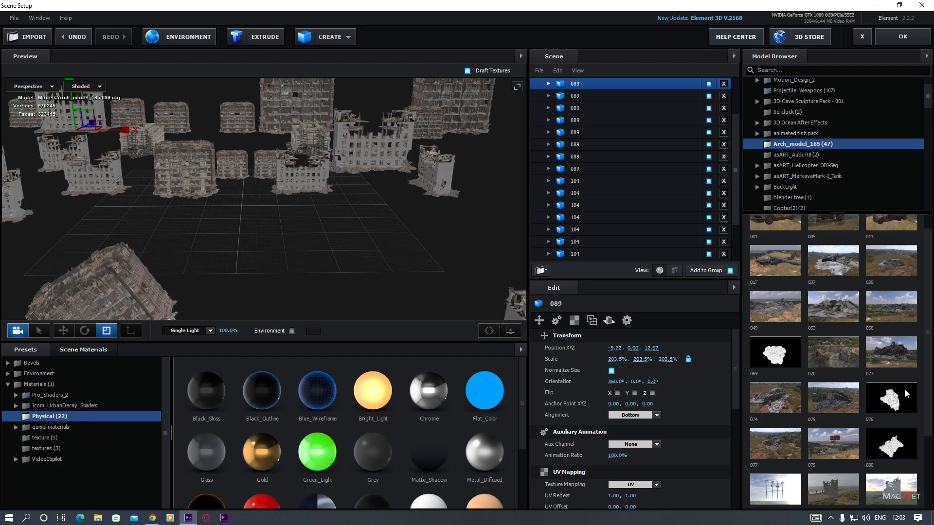
pyautogui.click(894, 360)
pyautogui.press('w')
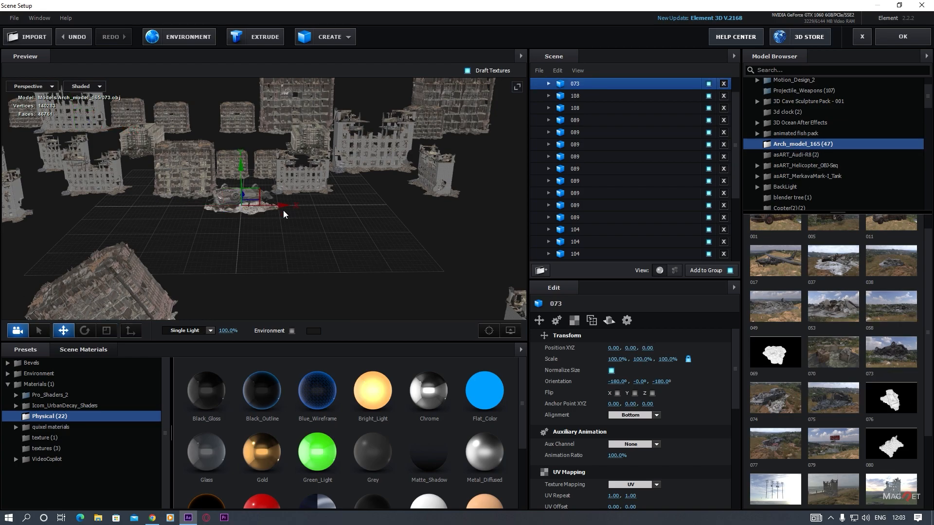
pyautogui.moveTo(284, 205); pyautogui.dragTo(172, 206)
pyautogui.moveTo(618, 360); pyautogui.dragTo(593, 375)
pyautogui.scroll(-5, 596, 414)
pyautogui.click(612, 490)
# Duplicate the 073 rubble model and move the copy across to the opposite side of the ground area.
pyautogui.moveTo(272, 219); pyautogui.dragTo(180, 243)
pyautogui.hotkey('ctrl', 'd')
pyautogui.moveTo(168, 209); pyautogui.dragTo(485, 229)
pyautogui.press('e')
pyautogui.press('w')
# Make three more copies of rubble model 073, rotate and scatter them in front of the buildings, and apply the scene setup.
pyautogui.hotkey('ctrl', 'd')
pyautogui.hotkey('ctrl', 'd')
pyautogui.press('r')
pyautogui.press('e')
pyautogui.moveTo(440, 256); pyautogui.dragTo(305, 223)
pyautogui.press('w')
pyautogui.hotkey('ctrl', 'd')
pyautogui.moveTo(431, 212); pyautogui.dragTo(426, 186)
pyautogui.moveTo(368, 259); pyautogui.dragTo(343, 244)
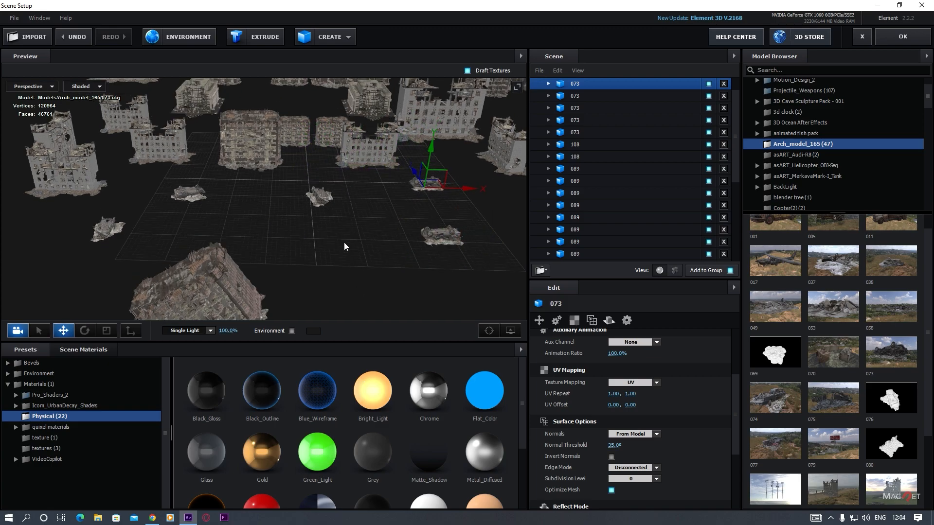
pyautogui.click(902, 37)
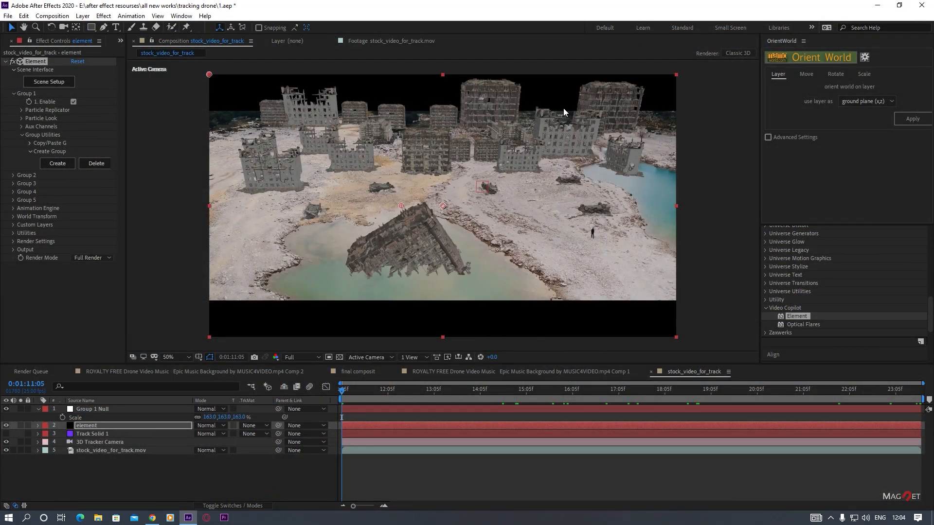
# Create a 1920 × 1080 black solid at 0:01:12:04 and hide its layer.
pyautogui.moveTo(533, 388); pyautogui.dragTo(386, 391)
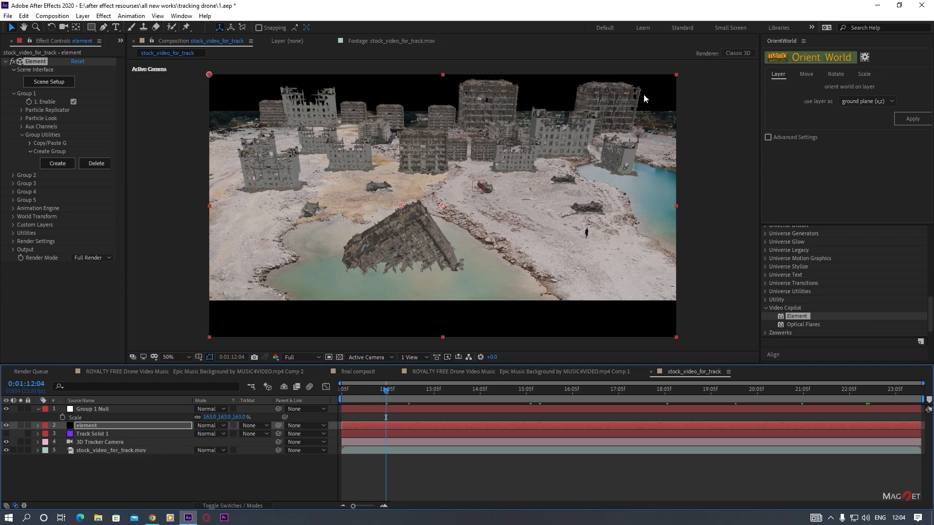
pyautogui.click(82, 15)
pyautogui.moveTo(90, 28)
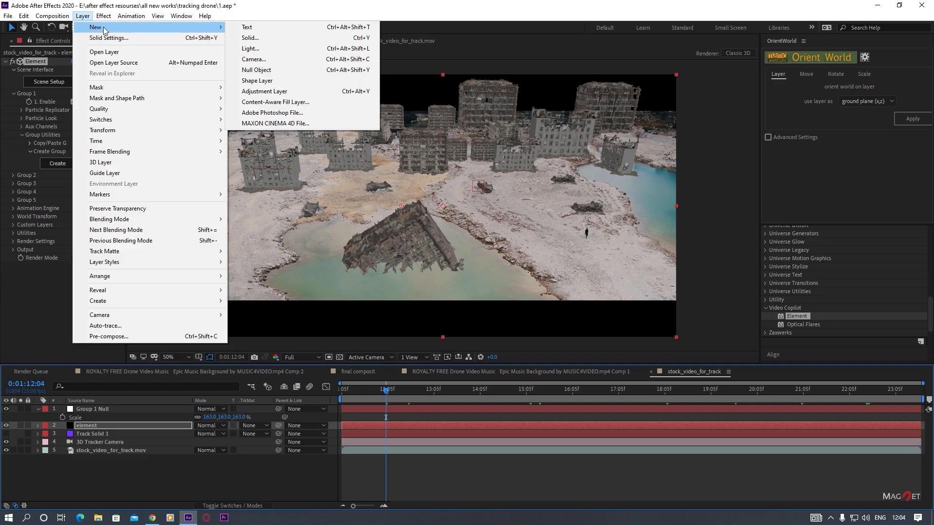
pyautogui.click(265, 38)
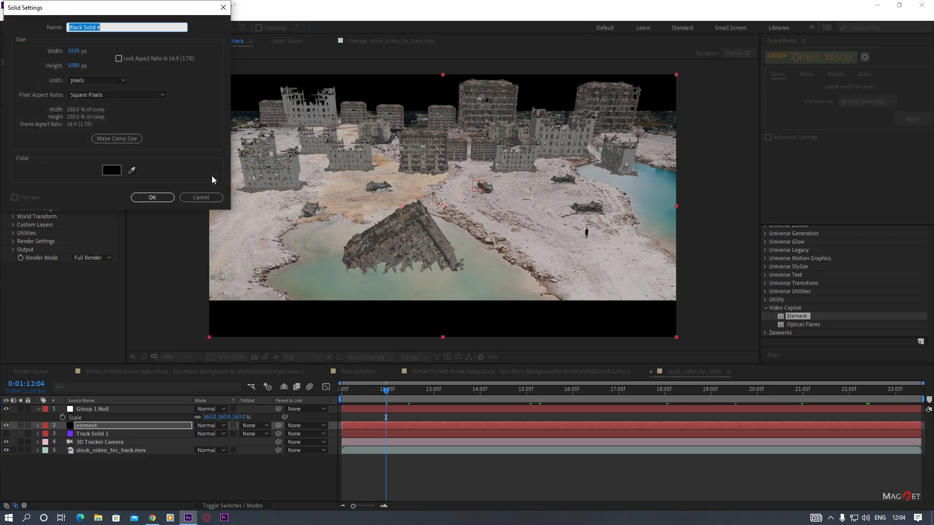
pyautogui.click(152, 197)
pyautogui.click(6, 425)
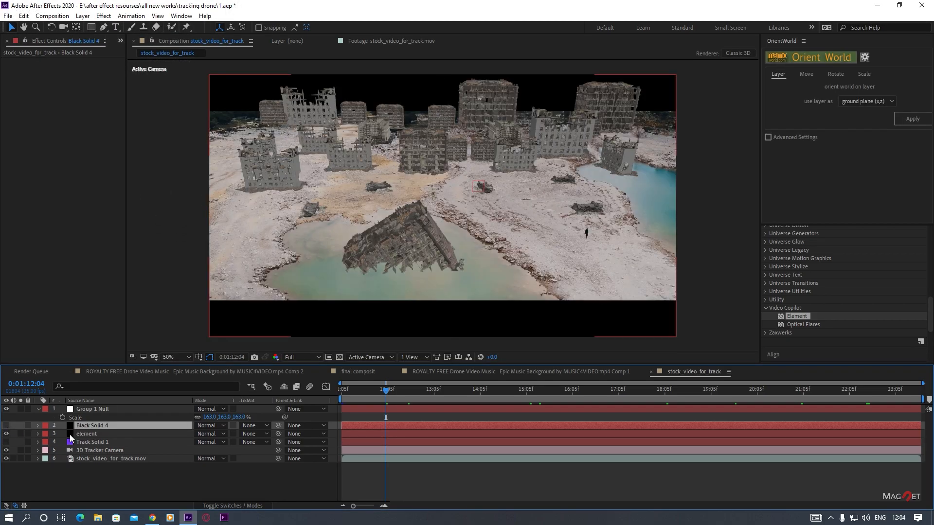
# Draw a rectangular mask on the black solid around the footage area between the black bars and set its mode to Subtract.
pyautogui.click(91, 28)
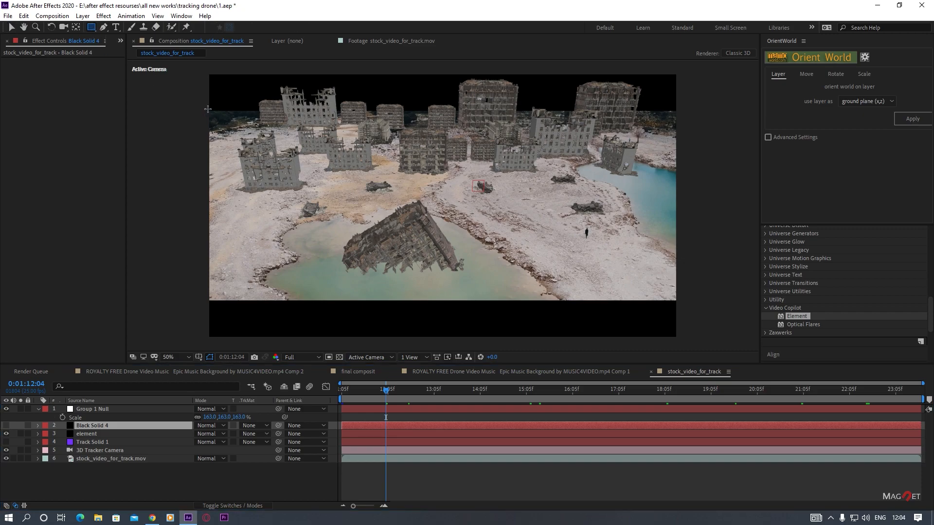
pyautogui.moveTo(208, 109); pyautogui.dragTo(688, 301)
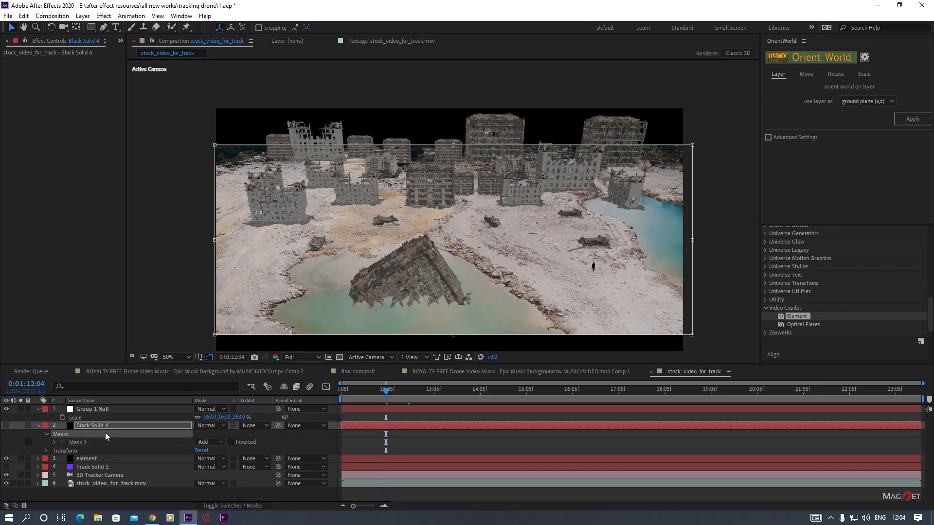
pyautogui.click(98, 428)
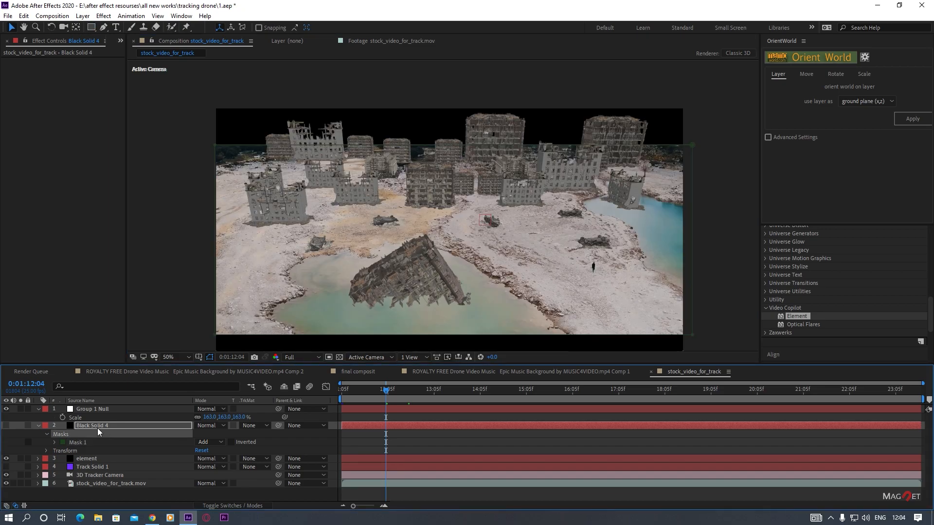
pyautogui.click(78, 441)
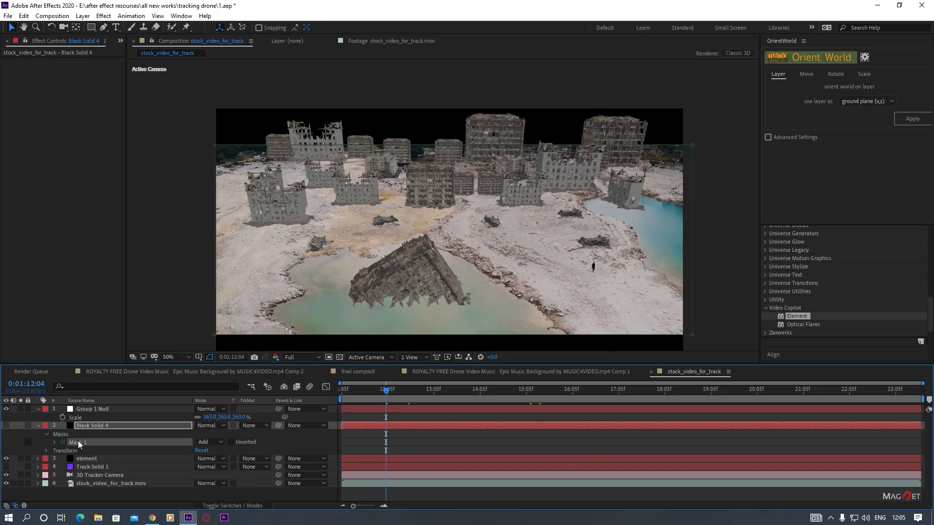
pyautogui.click(213, 443)
pyautogui.click(227, 391)
# Make the masked black solid visible and move it to the top of the layer stack as a letterbox over the buildings.
pyautogui.moveTo(90, 425); pyautogui.dragTo(99, 409)
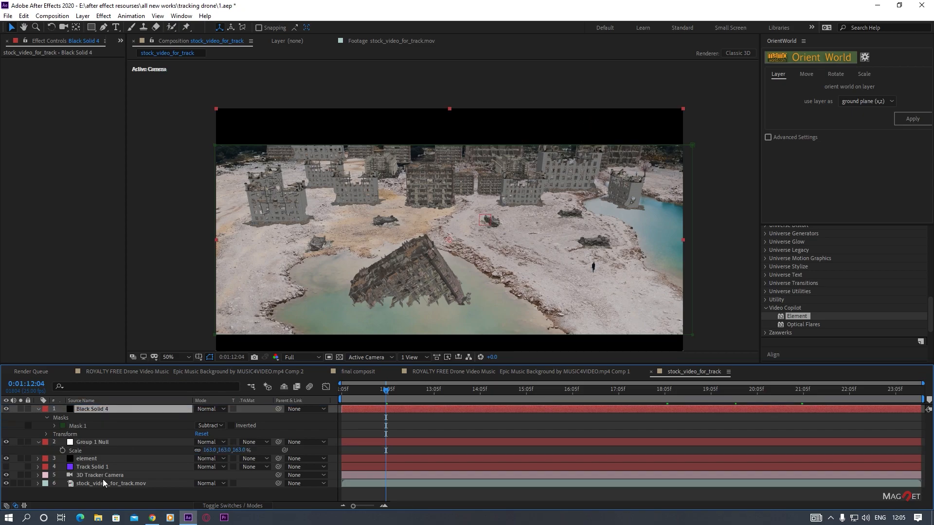
pyautogui.press(',')
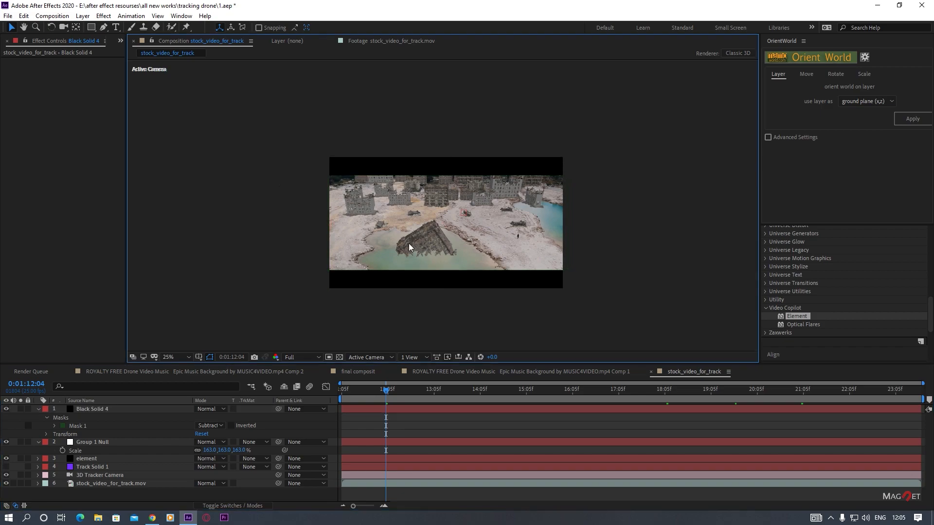
pyautogui.scroll(2, 450, 197)
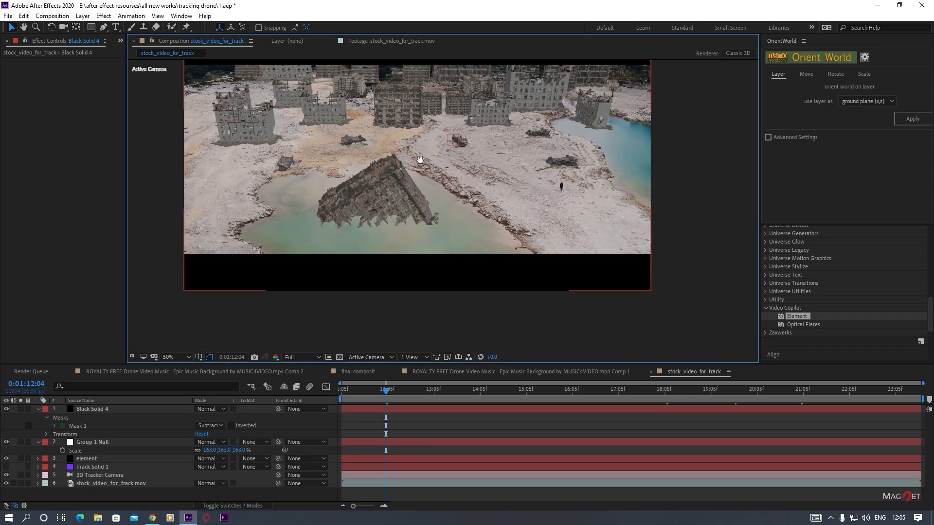
pyautogui.moveTo(420, 154); pyautogui.dragTo(418, 193)
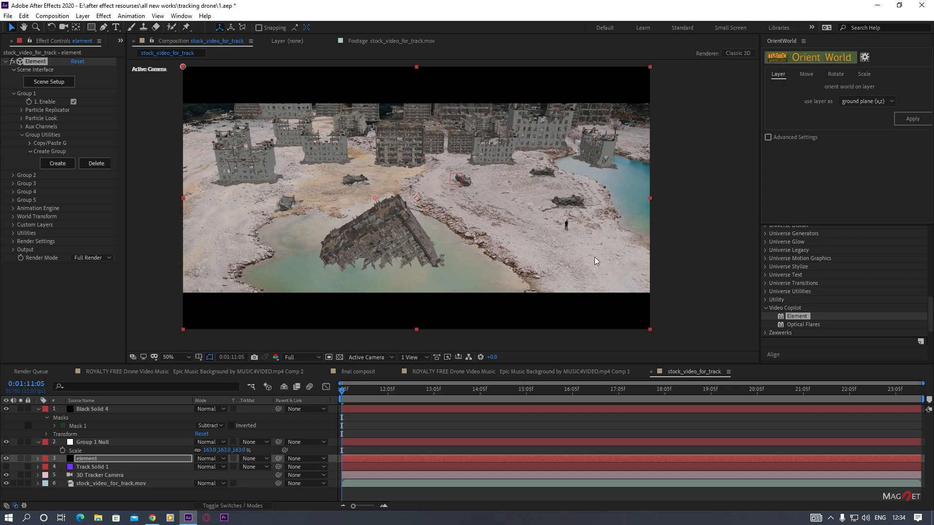
# Add rubble model 049 in Element's scene setup and move it out of the Group Folder to the top level.
pyautogui.click(49, 82)
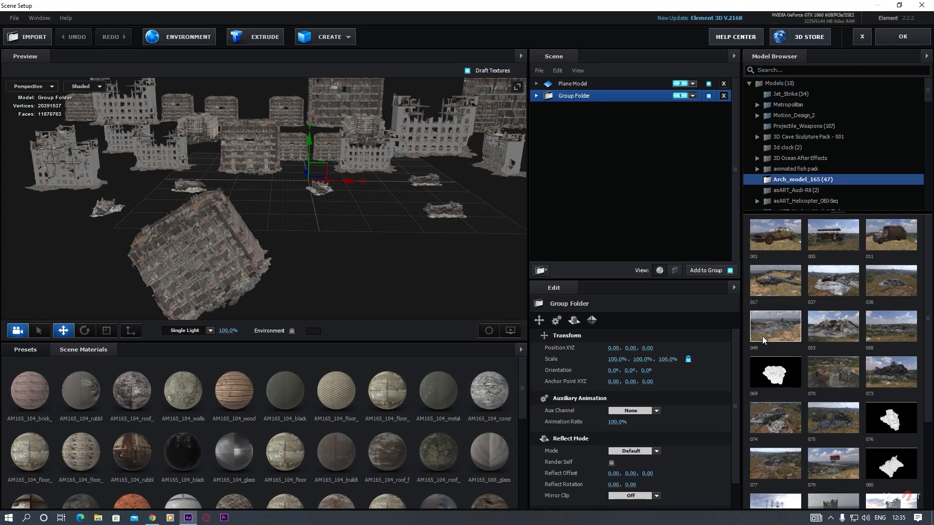
pyautogui.click(777, 326)
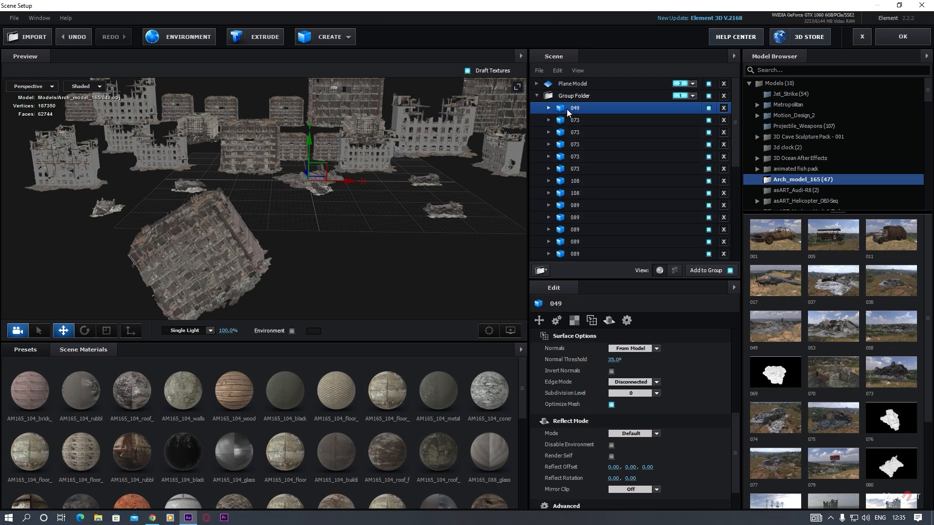
pyautogui.moveTo(575, 110); pyautogui.dragTo(579, 91)
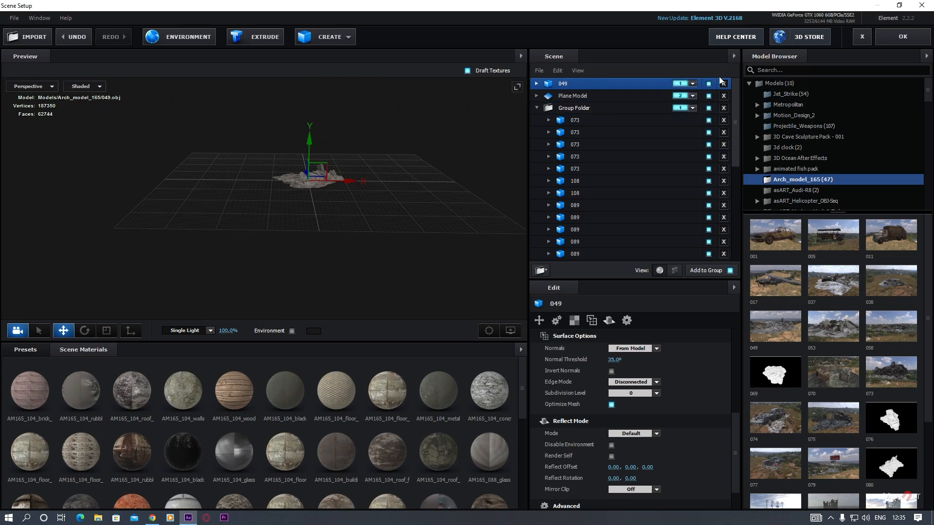
# Assign rubble model 049 to group 3 and check its shape up close in the preview.
pyautogui.click(693, 83)
pyautogui.click(712, 98)
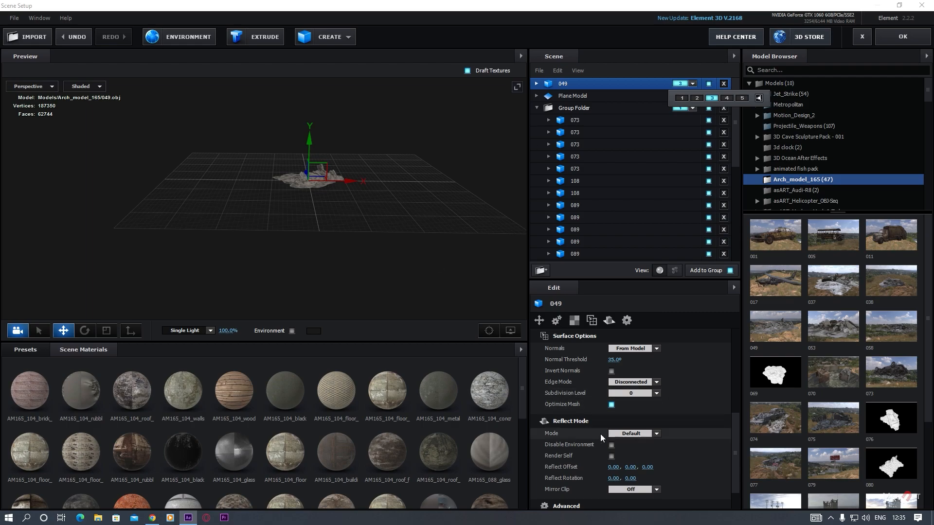
pyautogui.scroll(5, 598, 421)
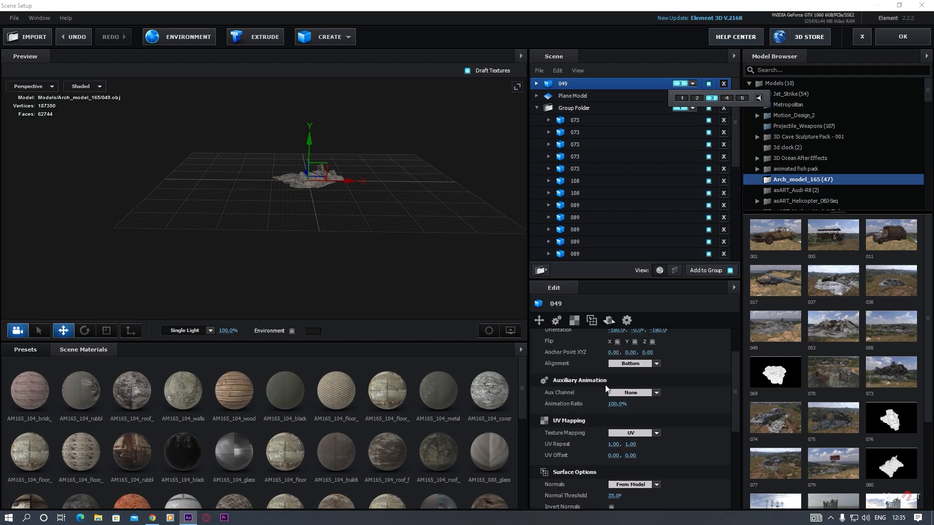
pyautogui.scroll(5, 313, 206)
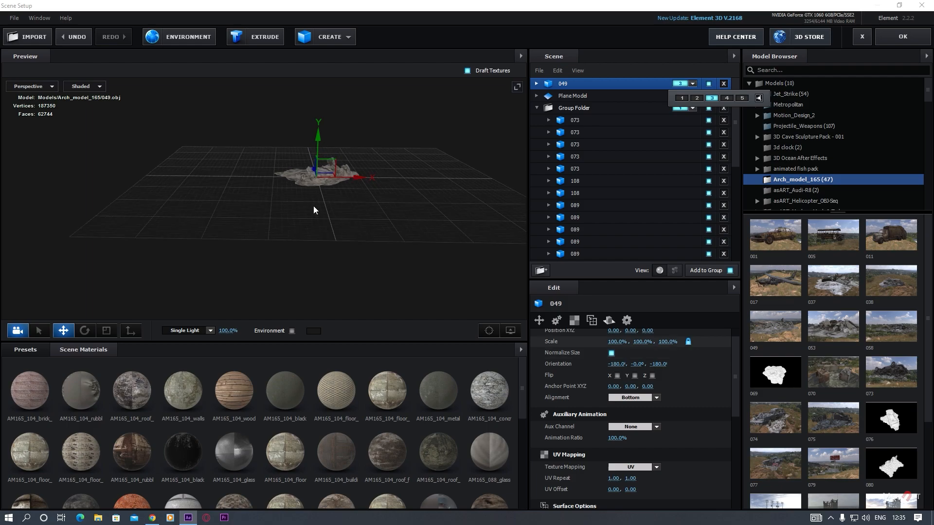
pyautogui.moveTo(401, 210); pyautogui.dragTo(377, 231)
pyautogui.scroll(4, 247, 245)
pyautogui.scroll(-2, 339, 261)
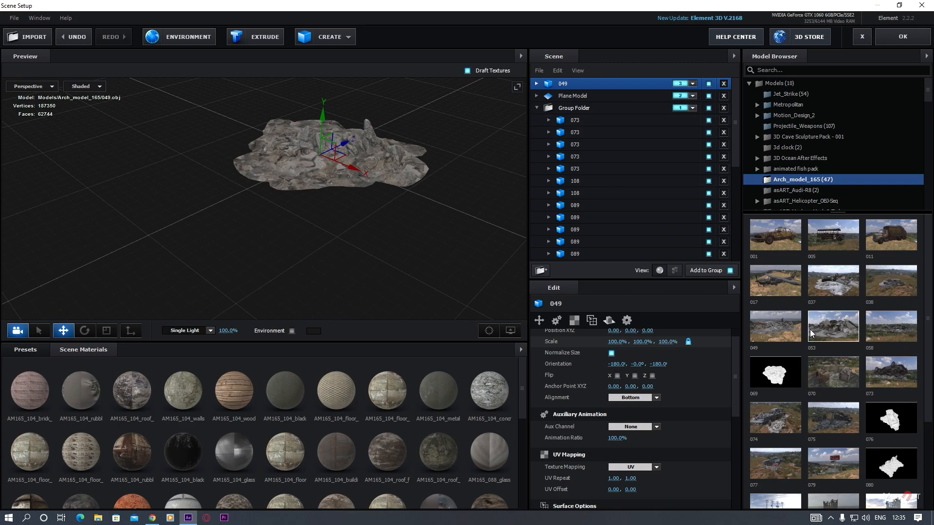
# Add rubble model 053 from Arch_model_165, assign it to group 3, and enable Normalize Size and Optimize Mesh for it.
pyautogui.click(830, 347)
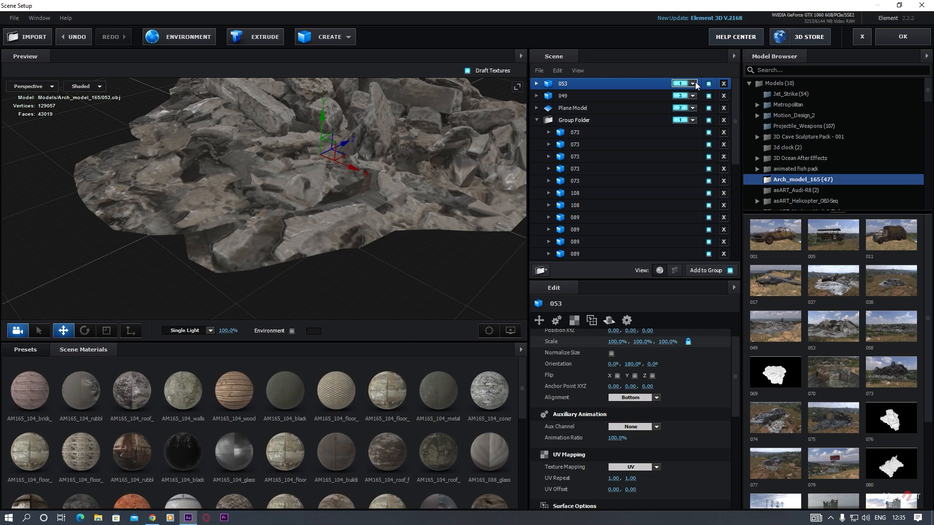
pyautogui.click(693, 83)
pyautogui.click(712, 97)
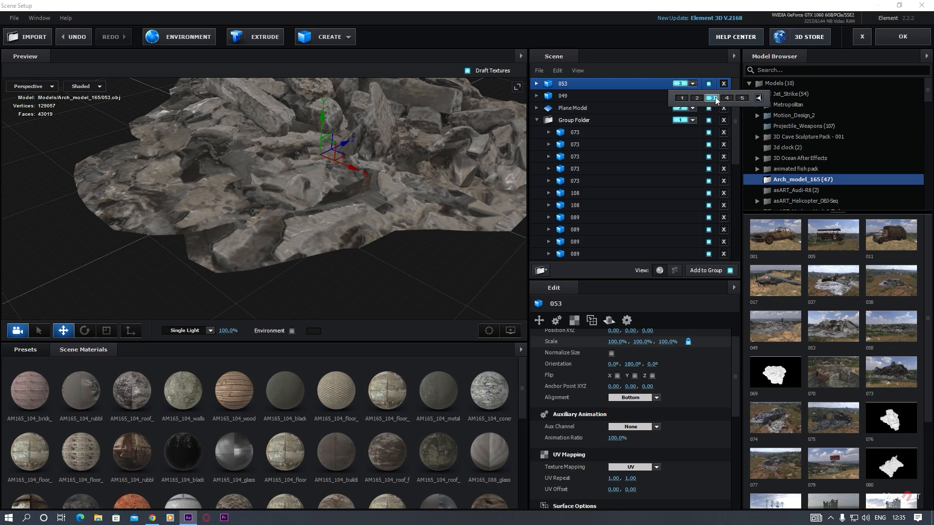
pyautogui.click(612, 354)
pyautogui.scroll(-3, 612, 437)
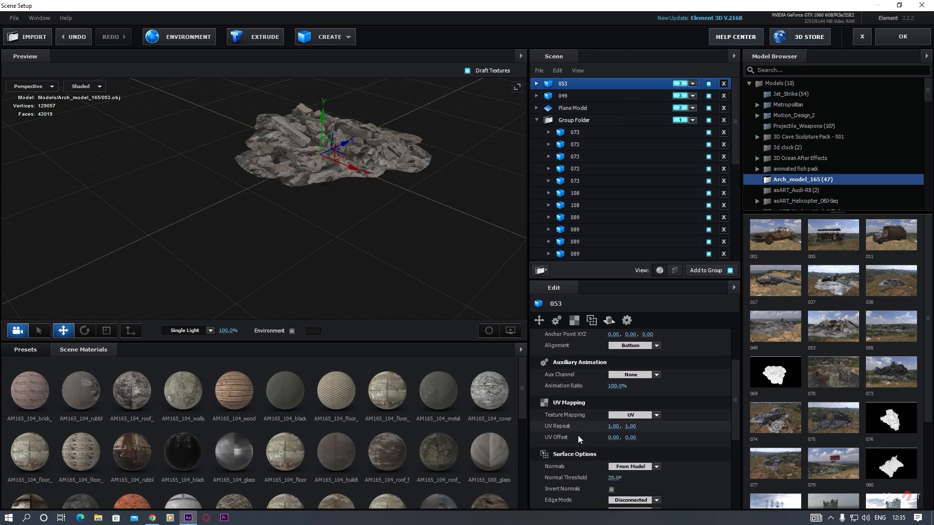
pyautogui.click(612, 473)
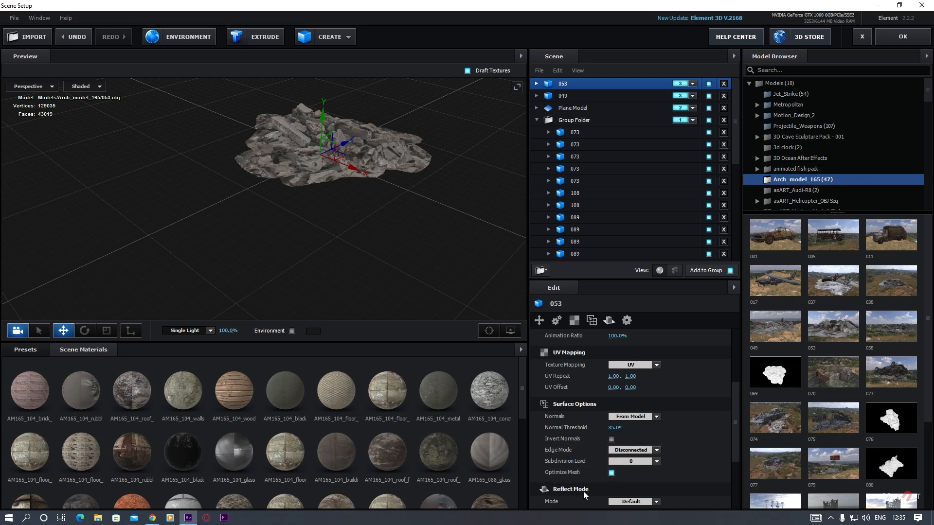
pyautogui.moveTo(371, 234); pyautogui.dragTo(340, 263)
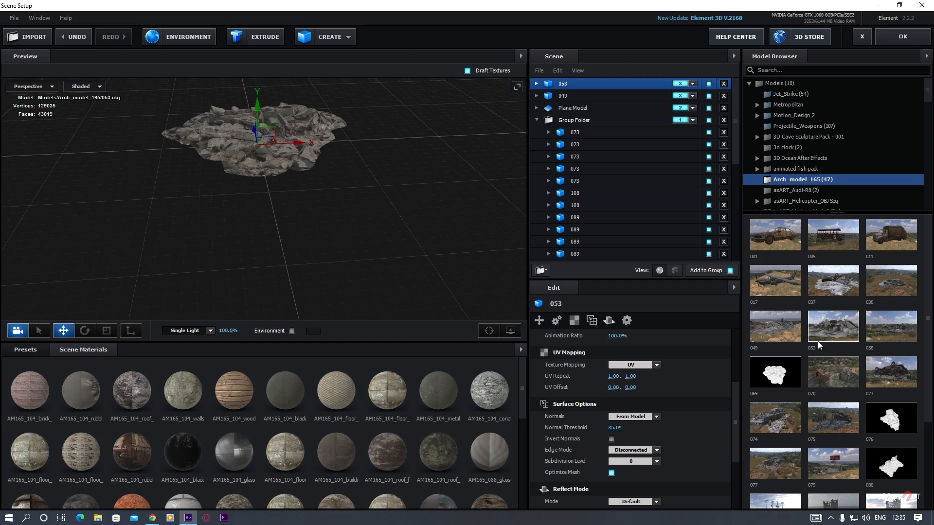
# Add rubble model 058 to group 3 with Optimize Mesh and Normalize Size enabled, and accept the scene setup.
pyautogui.click(897, 331)
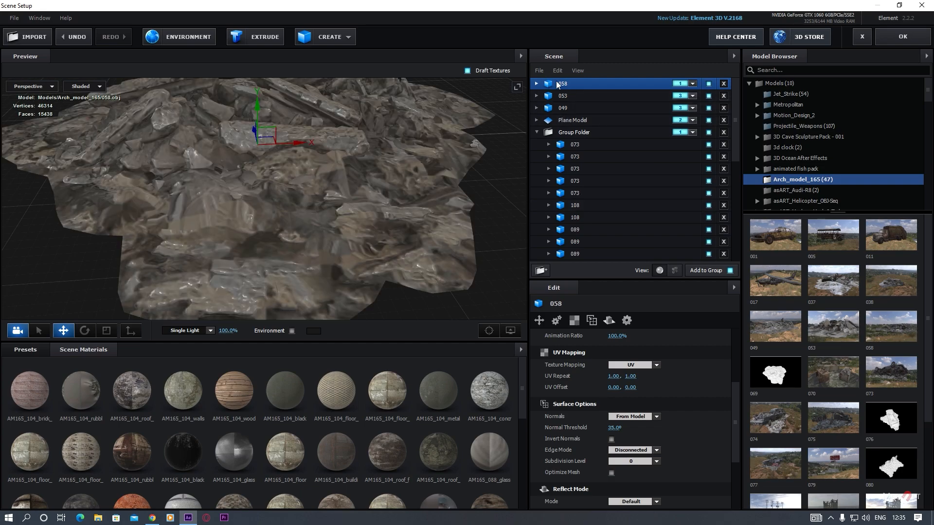
pyautogui.click(692, 84)
pyautogui.click(711, 98)
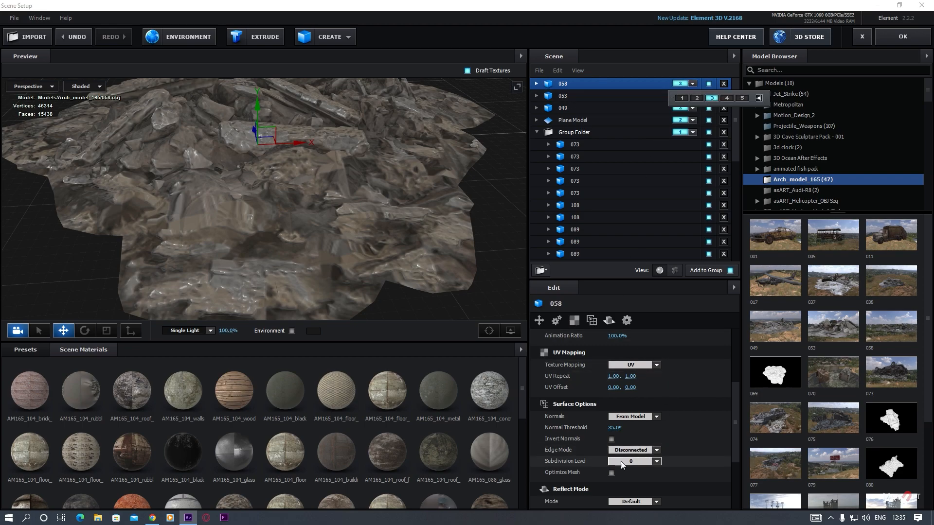
pyautogui.scroll(5, 613, 476)
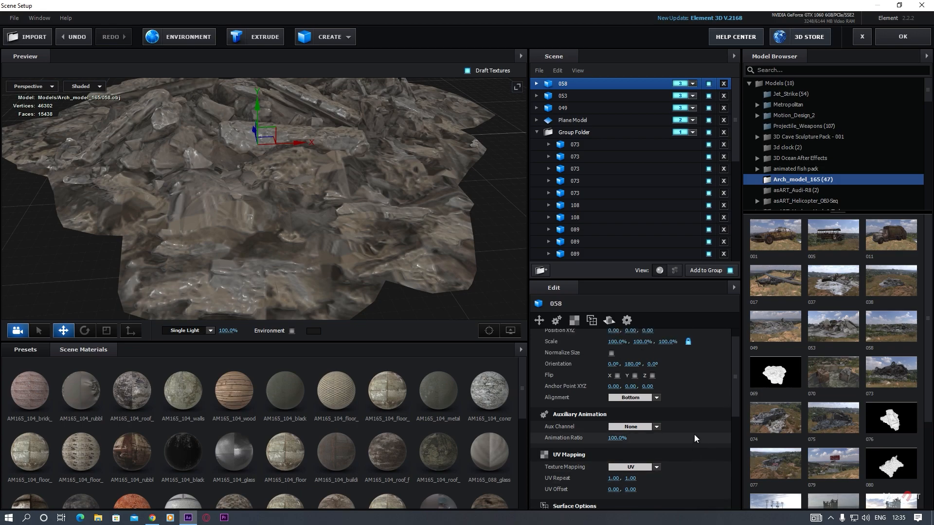
pyautogui.click(612, 371)
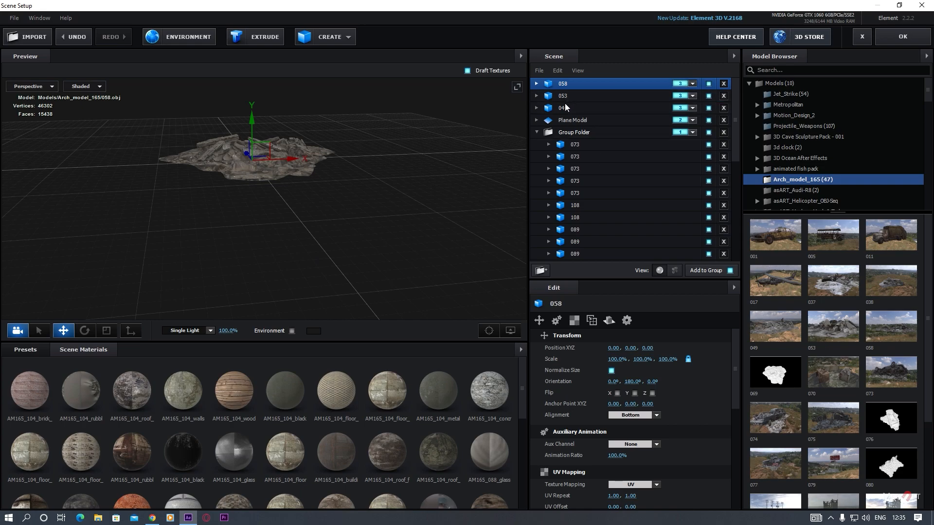
pyautogui.click(904, 39)
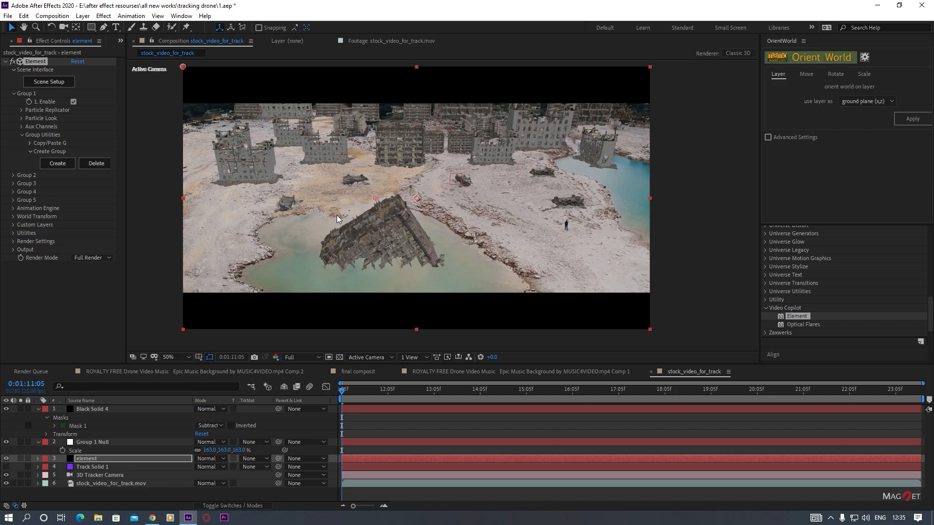
# Set the replicator shape of Element's Group 3 to 3D Grid.
pyautogui.click(14, 93)
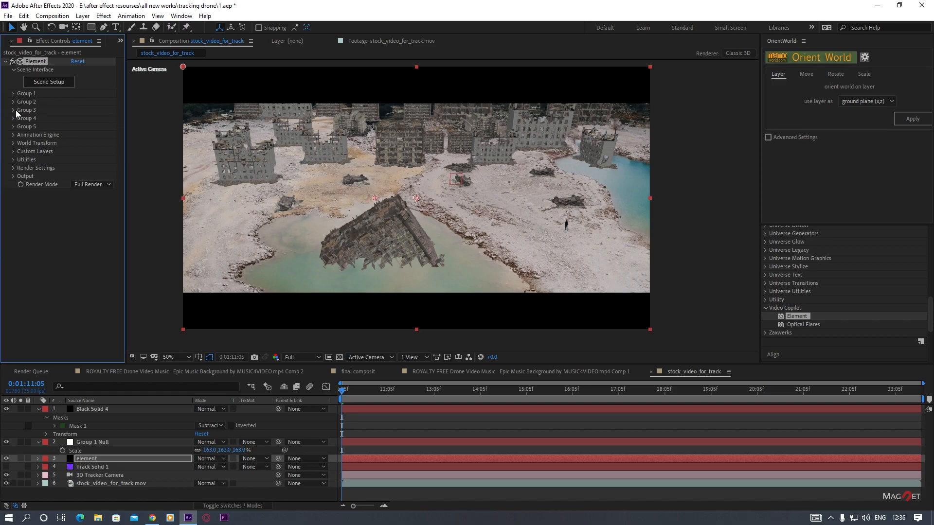
pyautogui.click(14, 110)
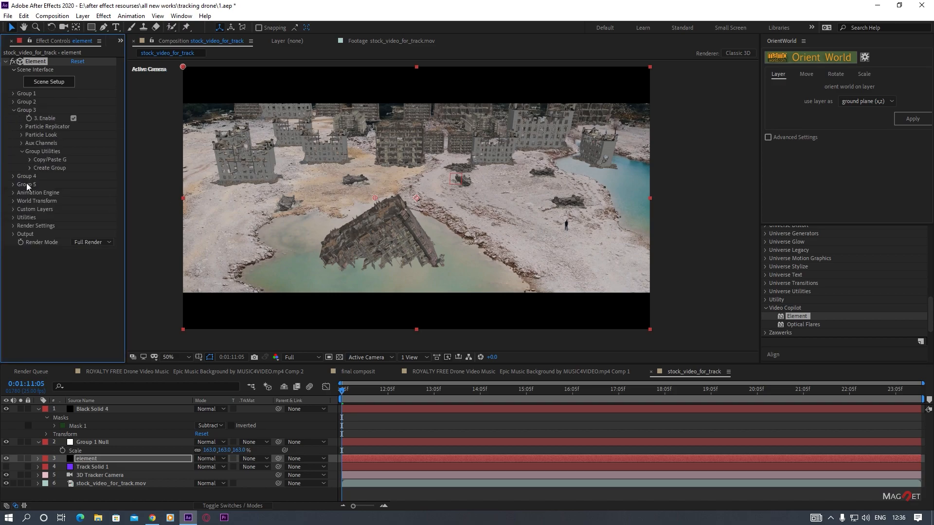
pyautogui.click(21, 127)
pyautogui.click(89, 144)
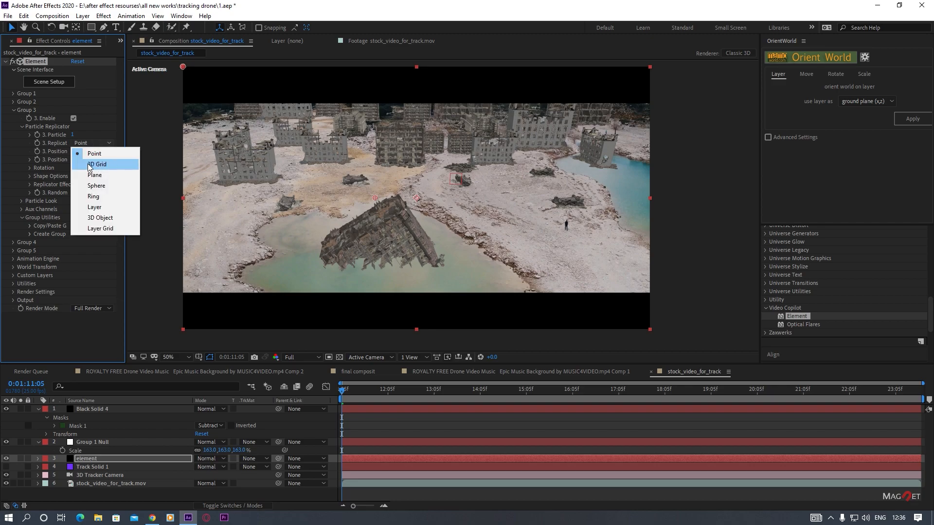
pyautogui.click(103, 167)
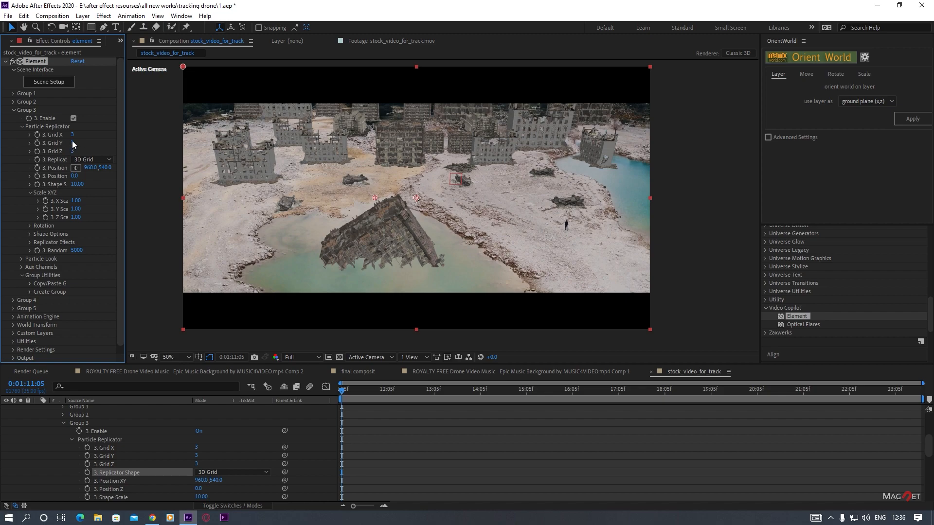
# Set Group 3's grid to 9 in X, 1 in Y and 6 in Z, with a shape scale of 180.90.
pyautogui.moveTo(72, 142); pyautogui.dragTo(774, 198)
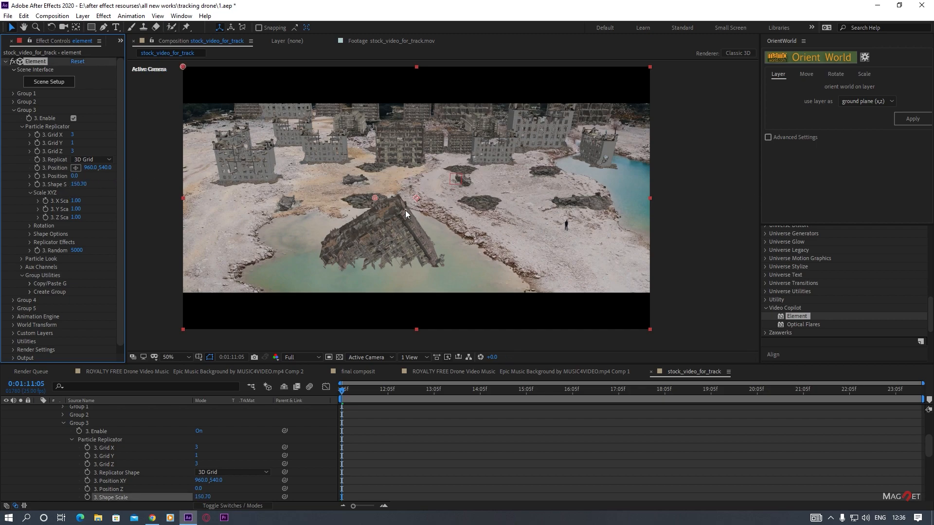
pyautogui.moveTo(79, 184); pyautogui.dragTo(240, 203)
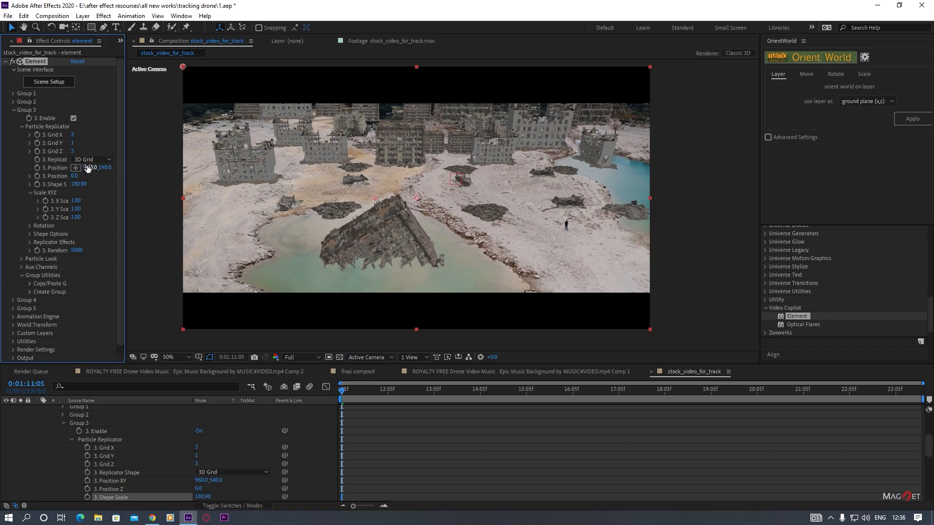
pyautogui.moveTo(72, 136); pyautogui.dragTo(111, 174)
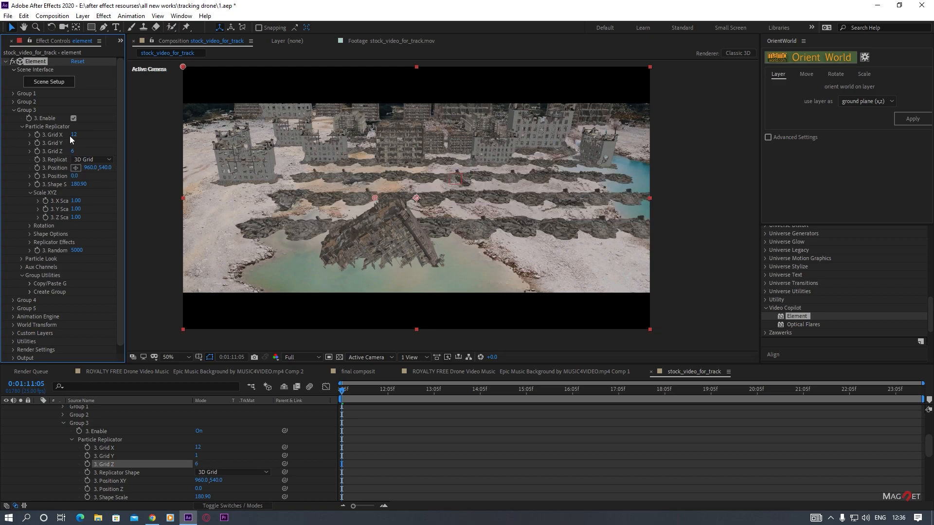
pyautogui.moveTo(74, 137); pyautogui.dragTo(70, 143)
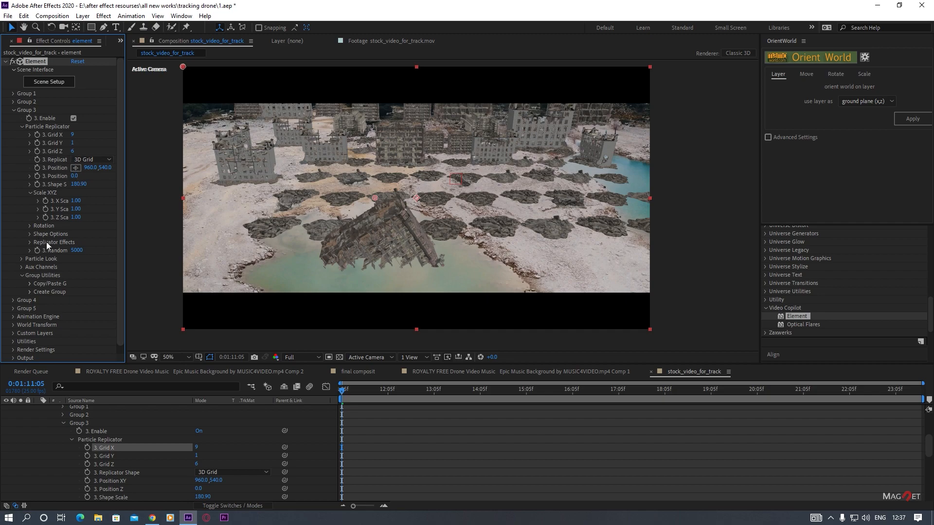
# Scatter Group 3's rubble by 138.8 in X and 65.7 in Z using the replicator effects.
pyautogui.click(29, 243)
pyautogui.click(38, 251)
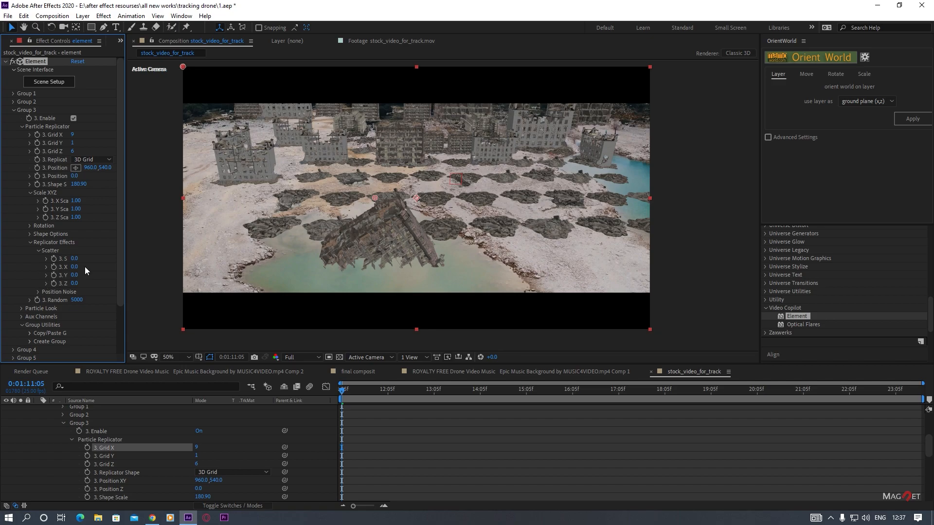
pyautogui.moveTo(74, 266); pyautogui.dragTo(212, 280)
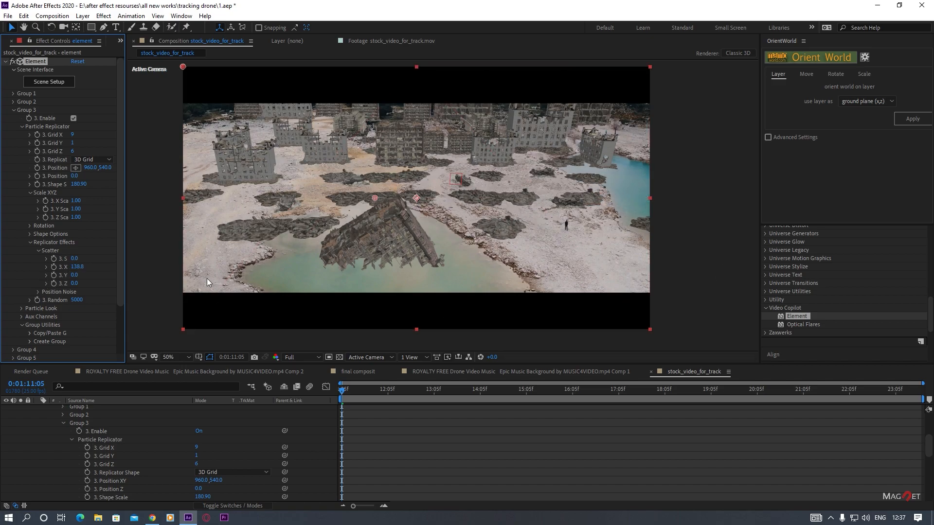
pyautogui.moveTo(74, 284); pyautogui.dragTo(522, 282)
pyautogui.moveTo(450, 289); pyautogui.dragTo(394, 289)
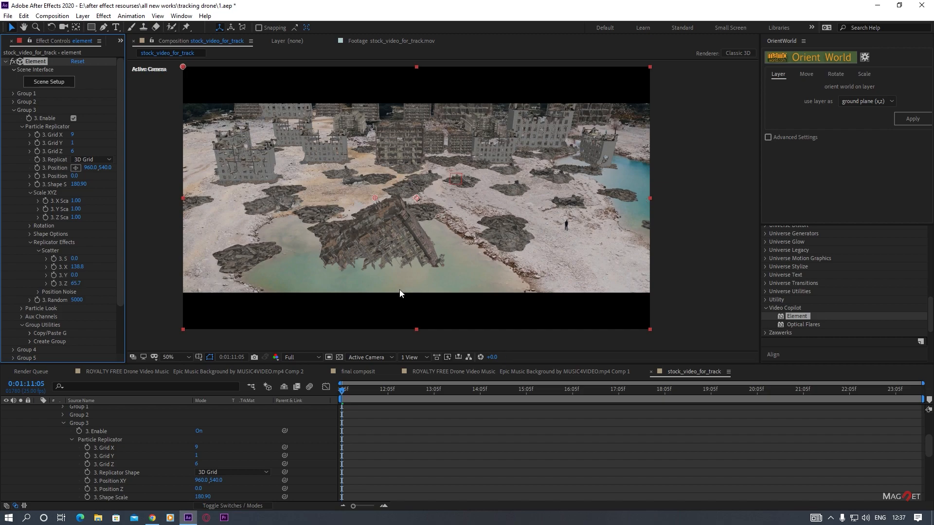
# Set Group 3's particle size to 14.60 and its shape scale to 129.20, checking the rubble at 100% zoom.
pyautogui.click(20, 308)
pyautogui.moveTo(77, 287); pyautogui.dragTo(196, 292)
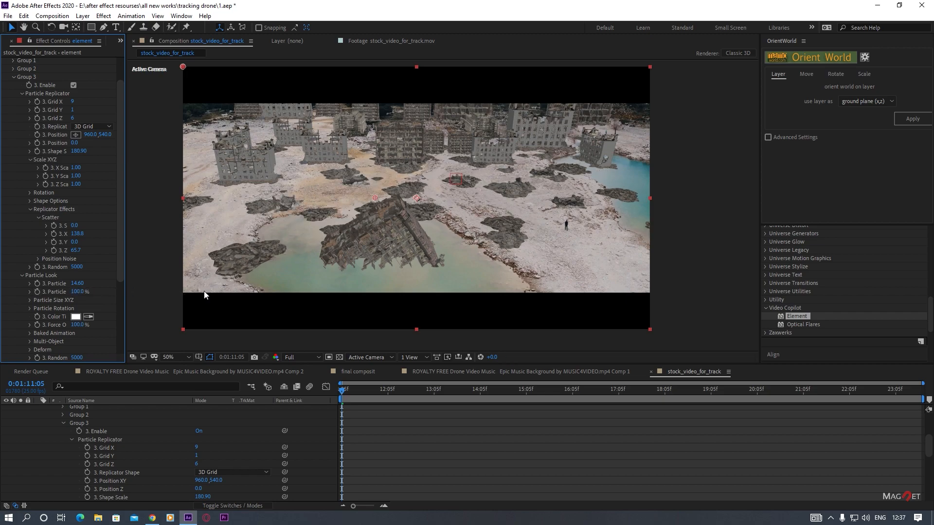
pyautogui.moveTo(81, 151); pyautogui.dragTo(11, 188)
pyautogui.scroll(2, 418, 242)
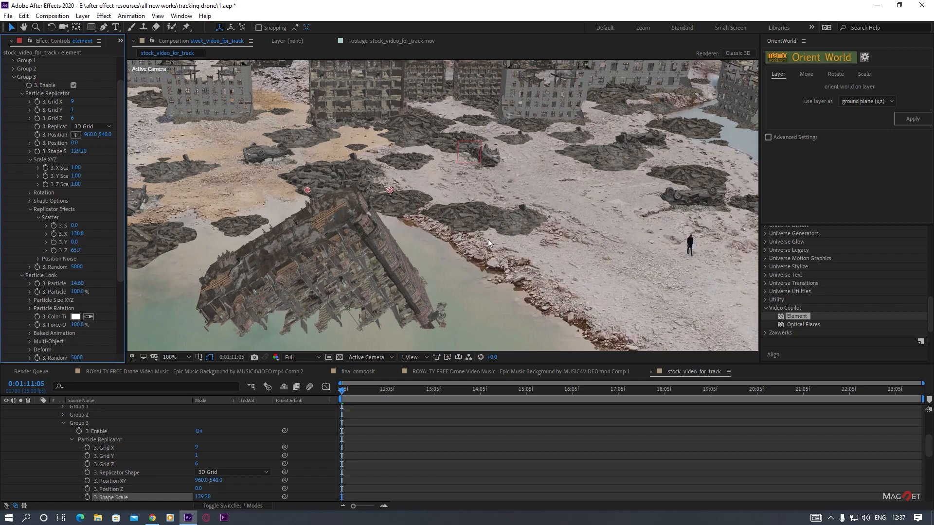
# In the scene setup, brighten the diffuse texture of model 058's first AM165_058_Base material with a midtone input level of 0.28.
pyautogui.scroll(2, 39, 183)
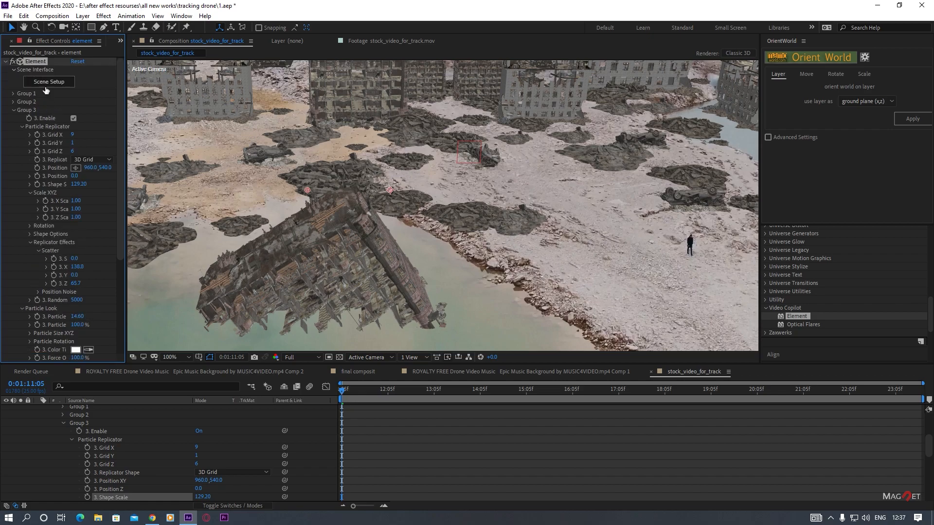
pyautogui.click(47, 83)
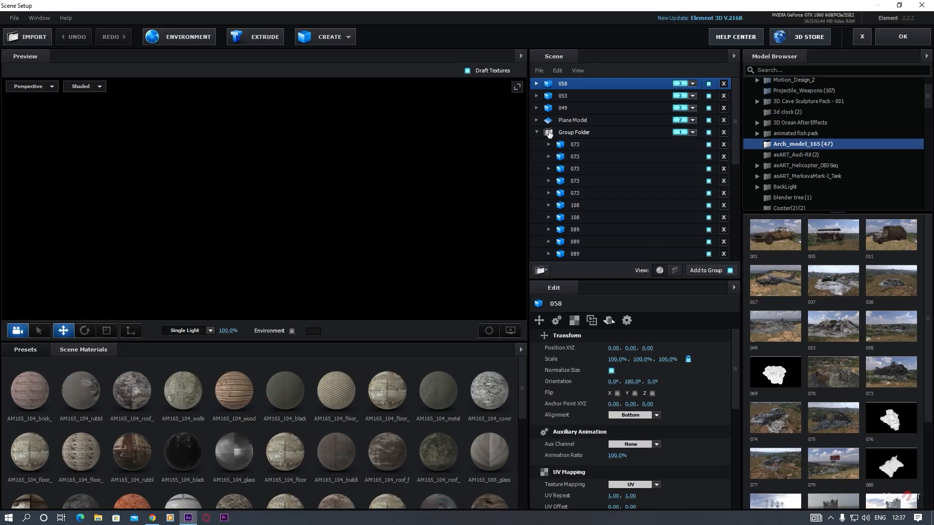
pyautogui.click(537, 84)
pyautogui.click(602, 95)
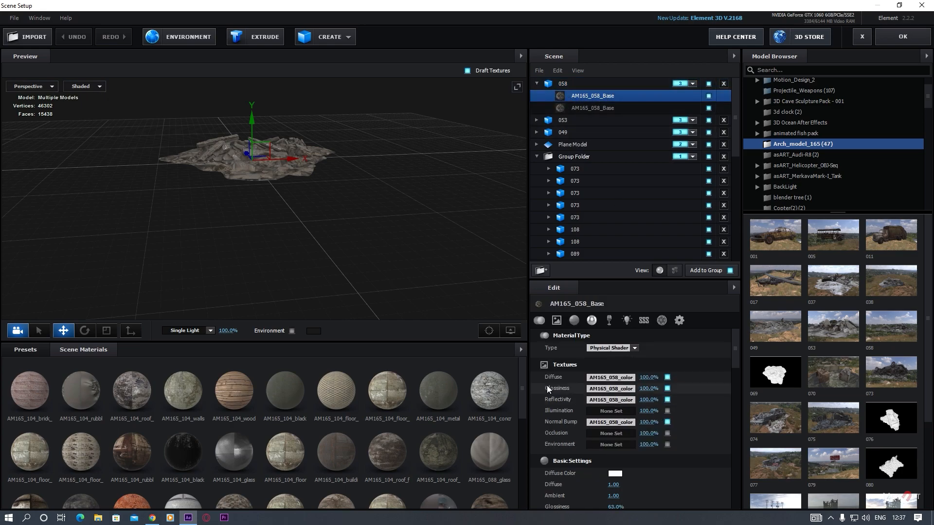
pyautogui.click(612, 377)
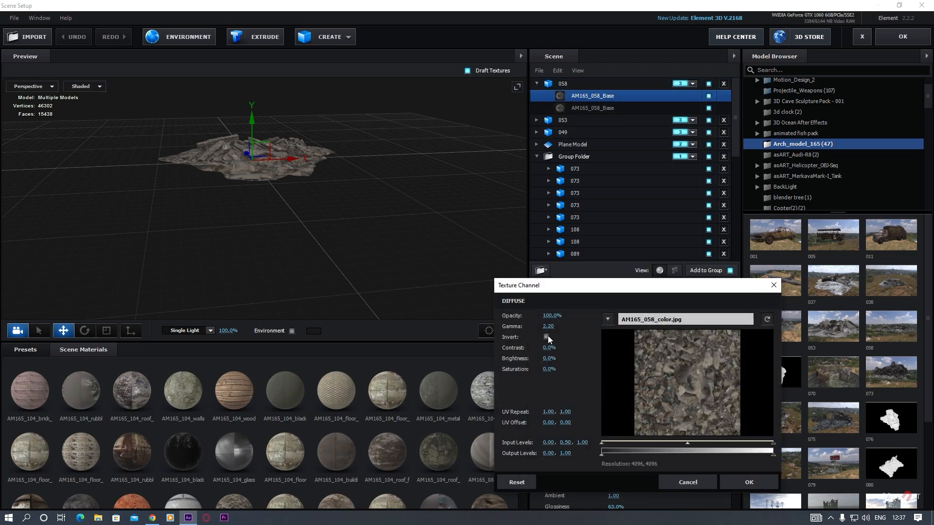
pyautogui.moveTo(686, 443); pyautogui.dragTo(653, 449)
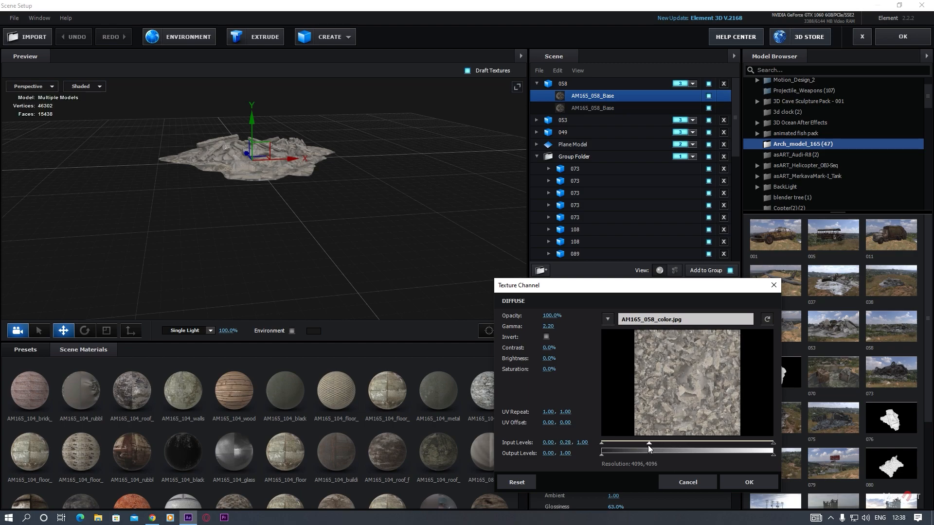
pyautogui.click(744, 484)
# Set the diffuse texture's midtone input level to 0.28 on model 058's second AM165_058_Base material.
pyautogui.click(585, 108)
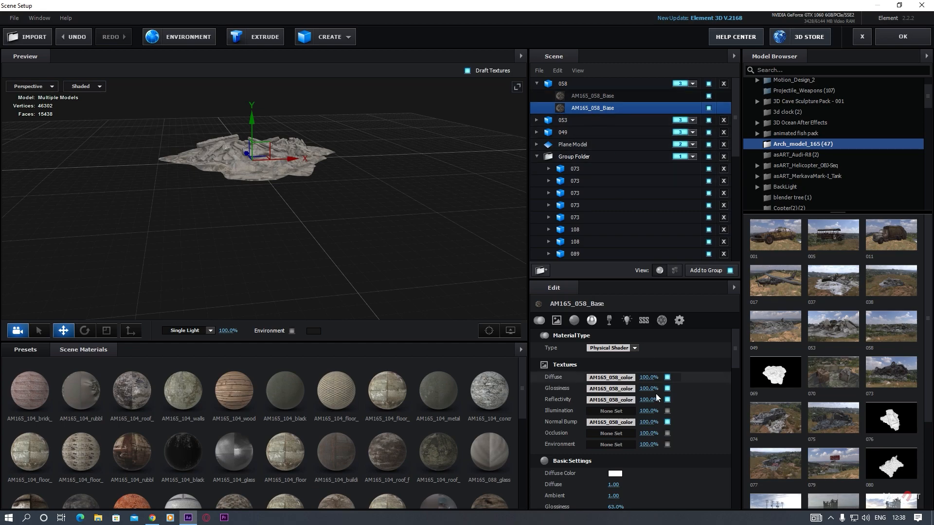
pyautogui.click(610, 377)
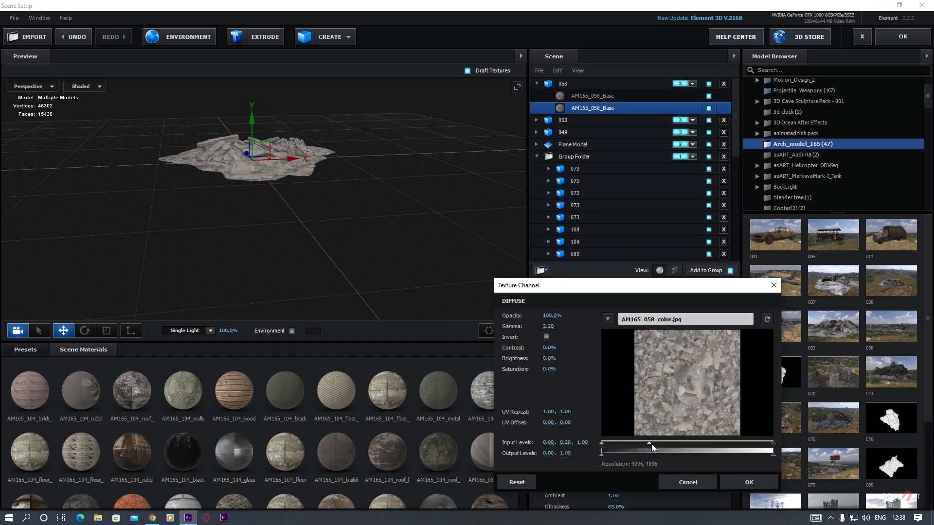
pyautogui.click(750, 483)
# Brighten the diffuse texture of model 053's first AM165_053_Base material by shifting its midtone input level.
pyautogui.click(537, 120)
pyautogui.click(586, 133)
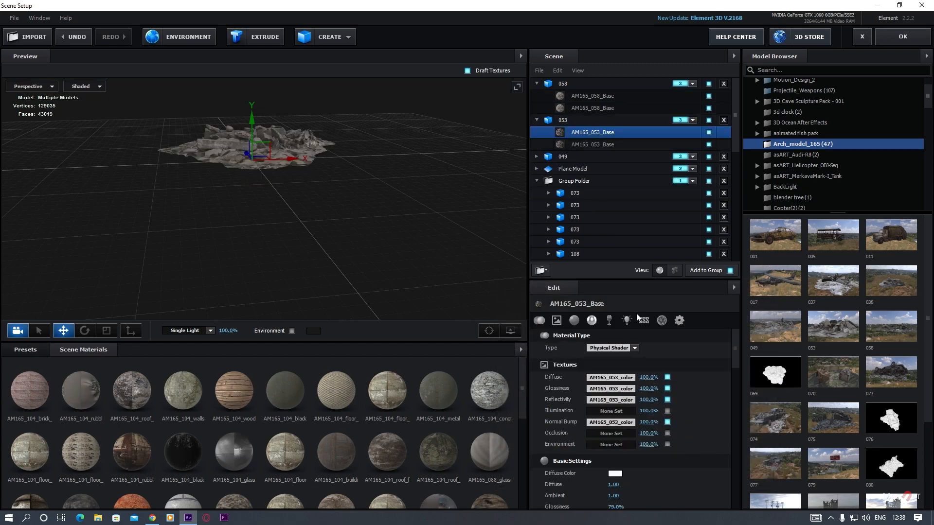
pyautogui.click(610, 378)
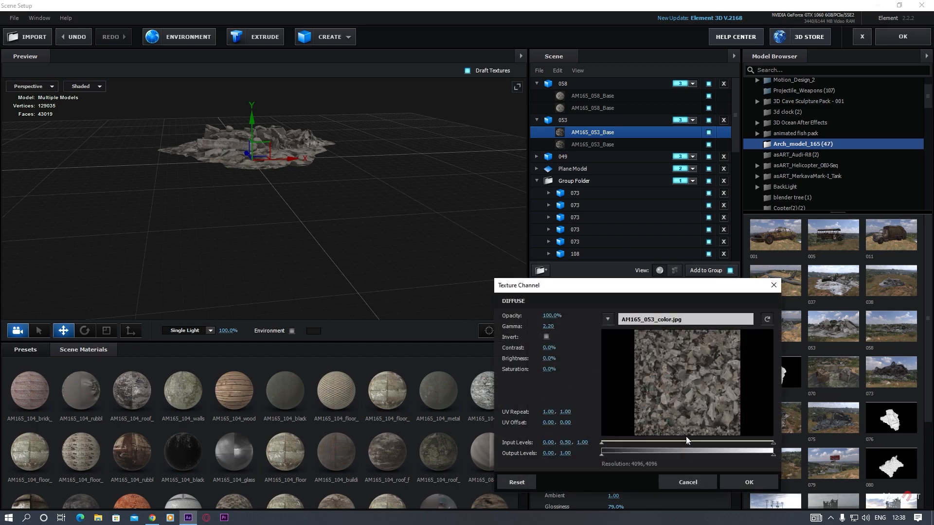
pyautogui.moveTo(687, 445); pyautogui.dragTo(653, 446)
pyautogui.click(755, 485)
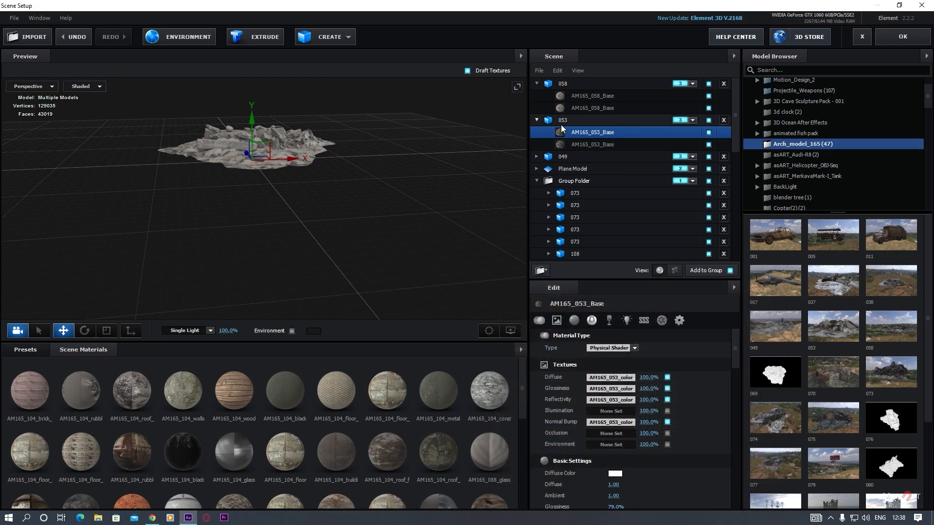
# Set the diffuse texture's midtone input level to 0.31 on model 053's second AM165_053_Base material.
pyautogui.click(577, 145)
pyautogui.click(610, 378)
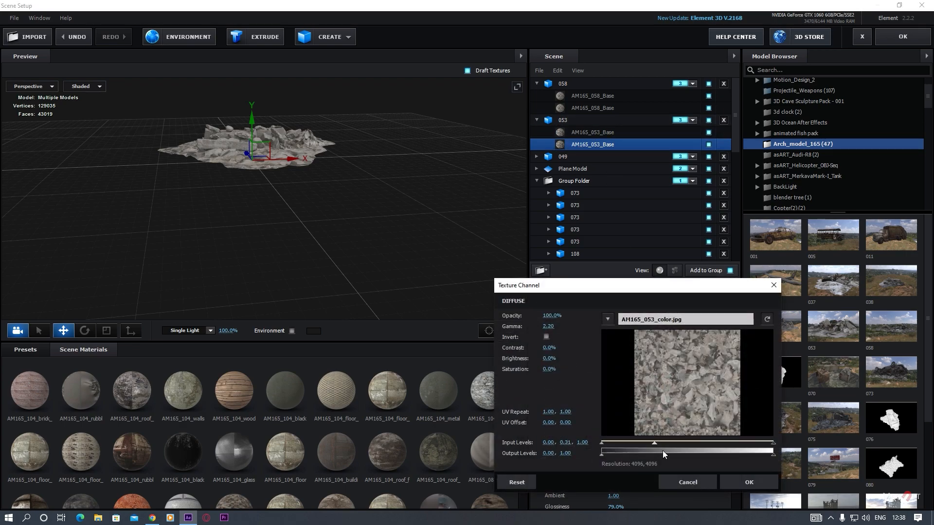
pyautogui.click(748, 486)
# Set the diffuse midtone input level to 0.35 on model 049's first AM165_049_Base material and apply the scene setup.
pyautogui.click(537, 156)
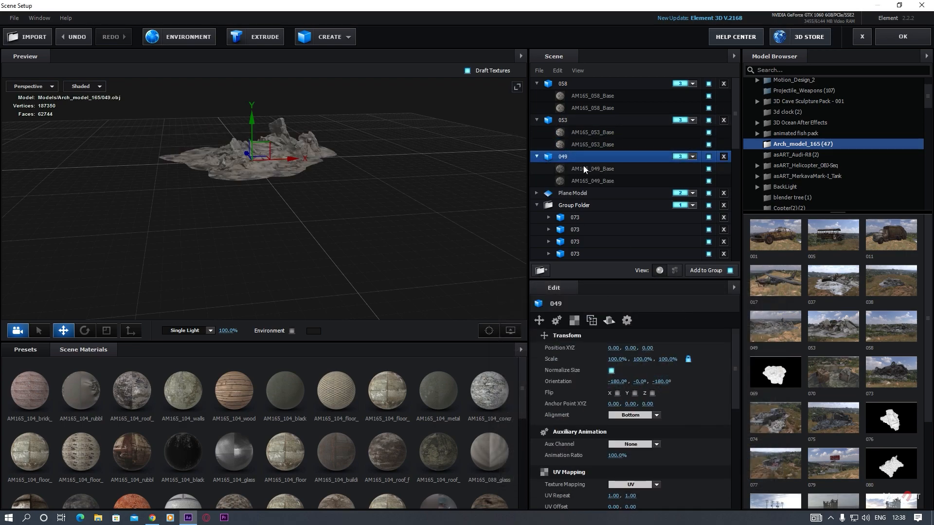
pyautogui.click(584, 169)
pyautogui.click(621, 381)
pyautogui.moveTo(688, 444); pyautogui.dragTo(661, 449)
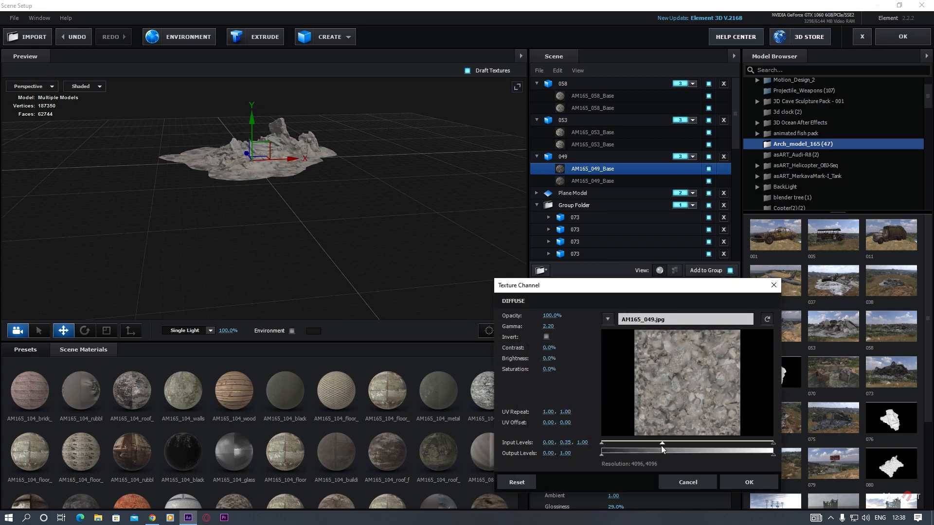
pyautogui.click(749, 482)
pyautogui.click(907, 37)
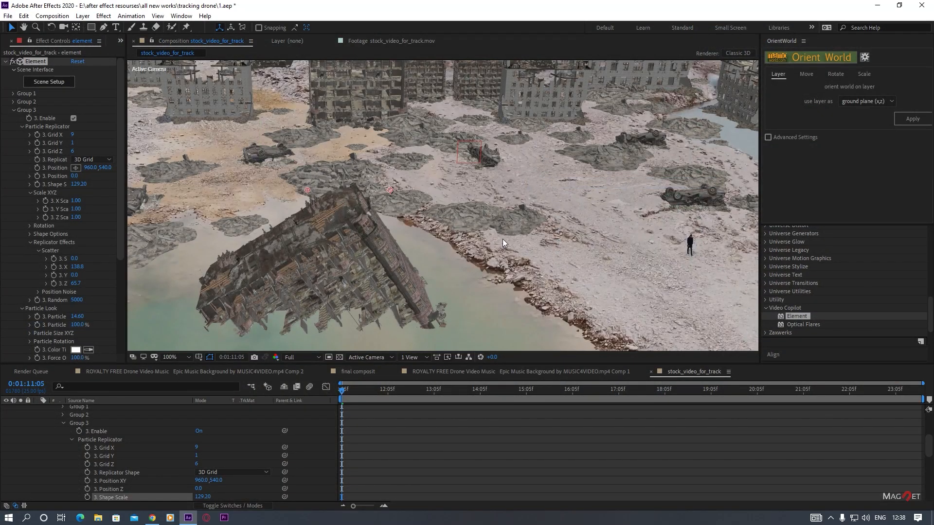
# Move Group 3's rubble in depth by setting its replicator Position Z to 350.
pyautogui.scroll(-2, 462, 256)
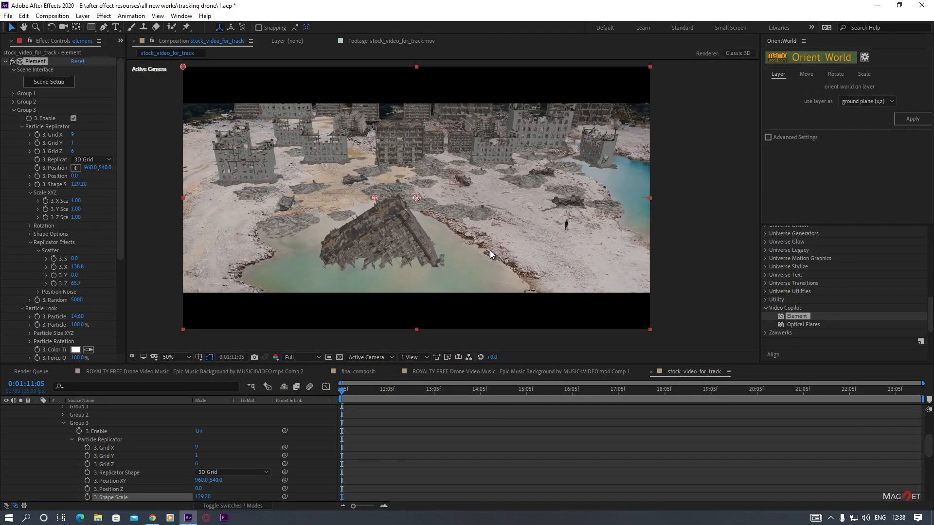
pyautogui.moveTo(74, 176); pyautogui.dragTo(98, 183)
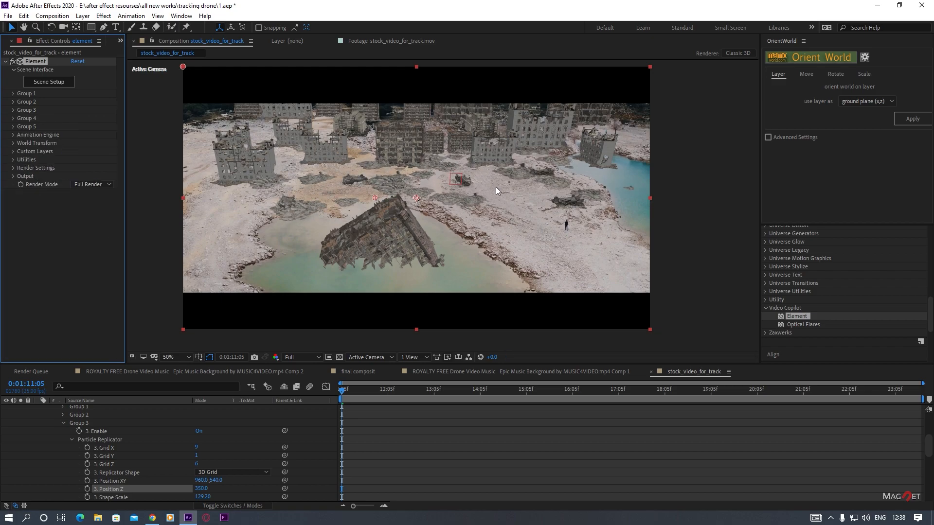
# Add a white, shadow-casting parallel light named Parallel Light 1 and adjust its intensity.
pyautogui.click(81, 16)
pyautogui.moveTo(90, 28)
pyautogui.click(254, 51)
pyautogui.click(91, 51)
pyautogui.click(97, 61)
pyautogui.click(81, 65)
pyautogui.click(8, 22)
pyautogui.click(232, 26)
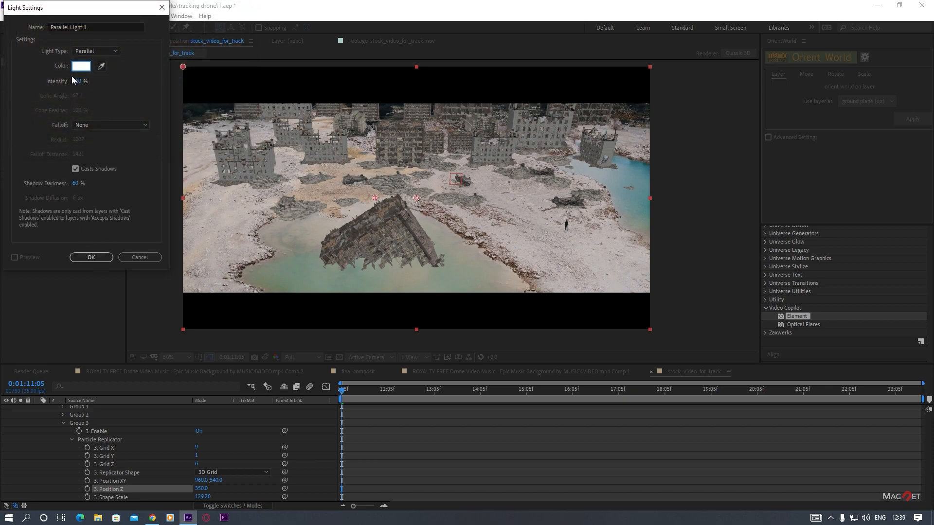
pyautogui.moveTo(84, 80); pyautogui.dragTo(97, 79)
pyautogui.moveTo(80, 87); pyautogui.dragTo(77, 88)
pyautogui.click(91, 257)
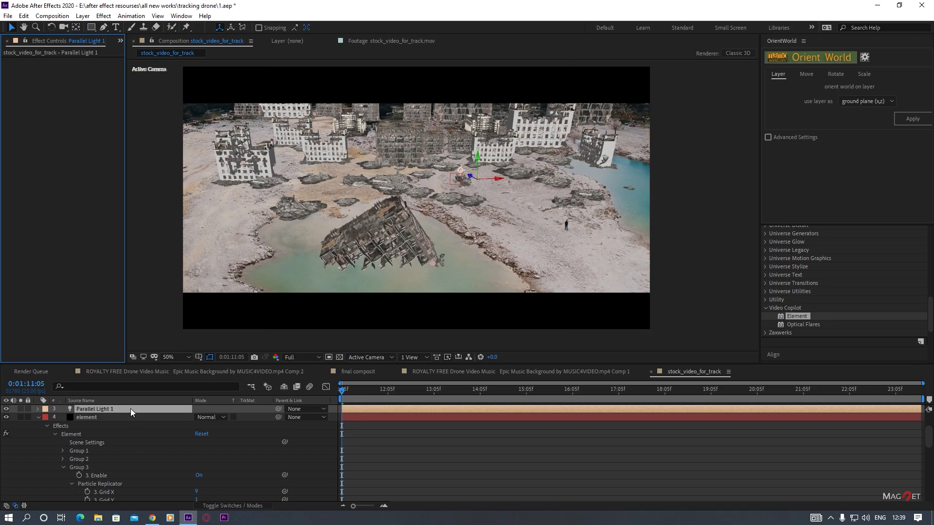
# Position Parallel Light 1 at 5110, -850, 583.3 and collapse the light and element layers.
pyautogui.press('p')
pyautogui.moveTo(200, 417); pyautogui.dragTo(406, 407)
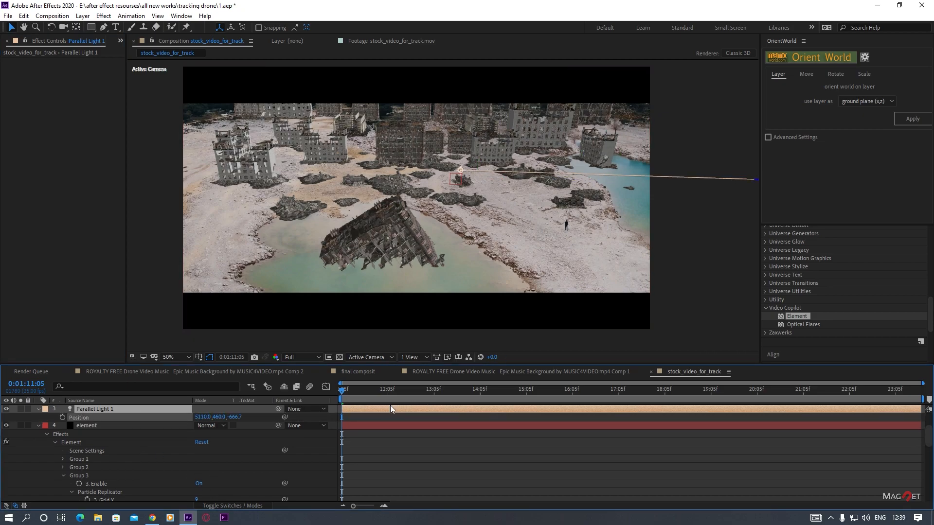
pyautogui.moveTo(235, 420); pyautogui.dragTo(298, 419)
pyautogui.moveTo(218, 417); pyautogui.dragTo(161, 412)
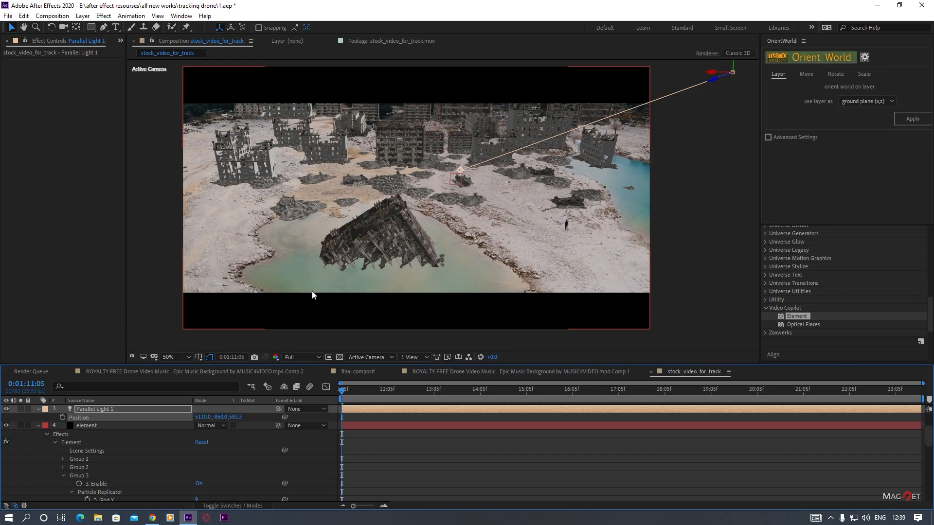
pyautogui.click(38, 410)
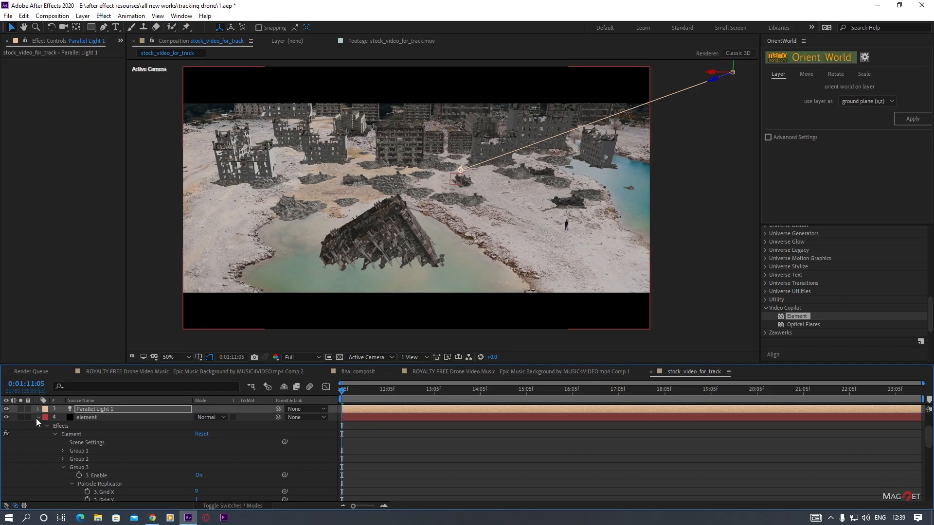
pyautogui.click(38, 418)
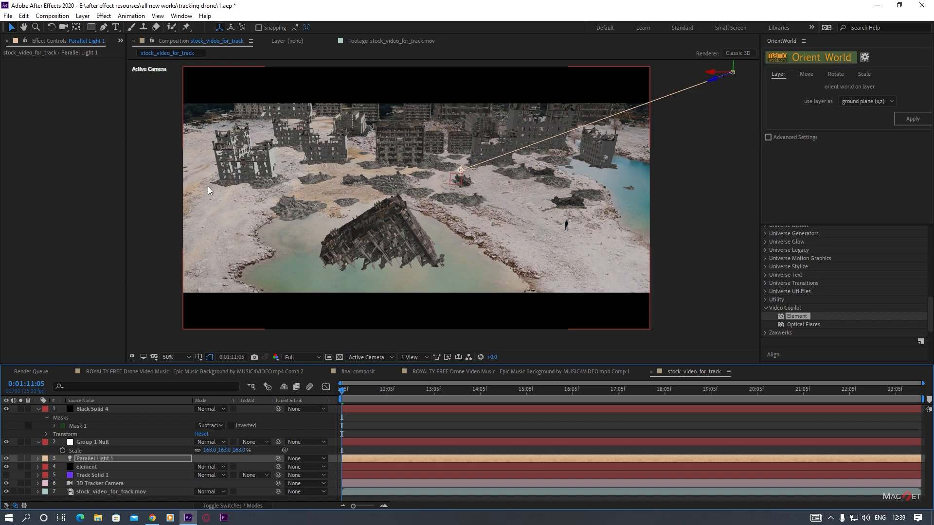
# Solo the stock_video_for_track.mov layer and queue its frame at 0:01:13:04 for export as a still image.
pyautogui.click(98, 493)
pyautogui.click(20, 492)
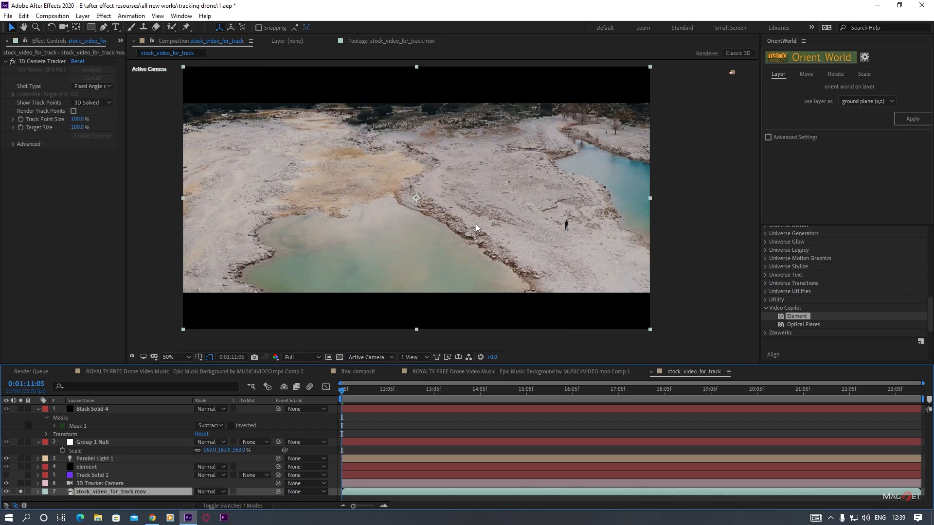
pyautogui.moveTo(412, 389); pyautogui.dragTo(431, 401)
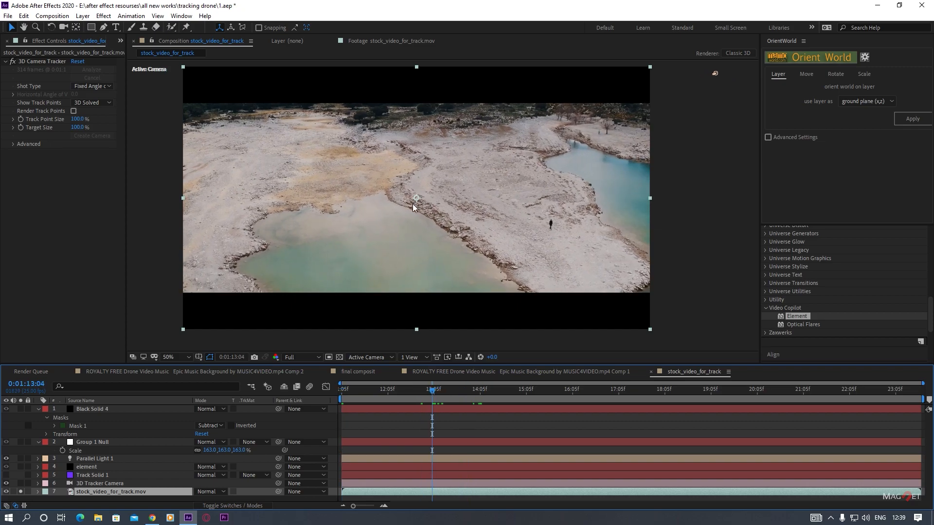
pyautogui.click(162, 220)
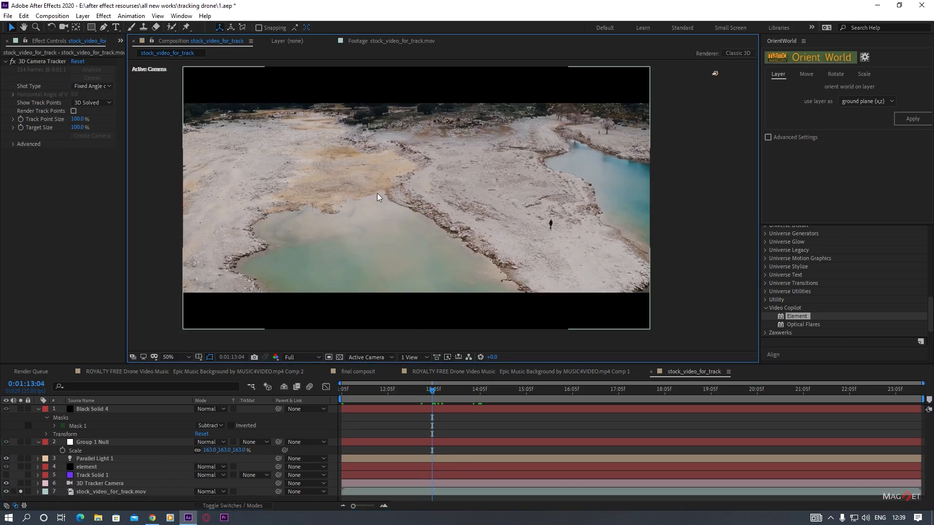
pyautogui.click(45, 18)
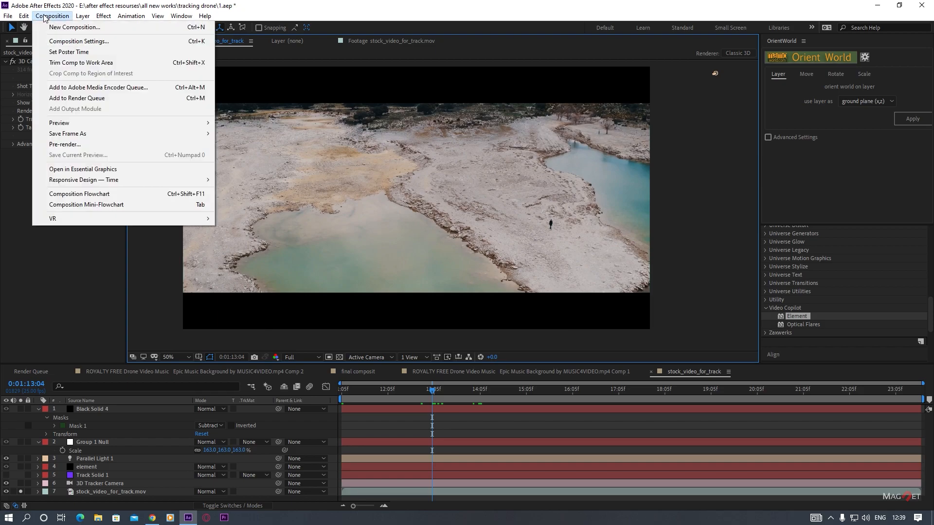
pyautogui.moveTo(162, 134)
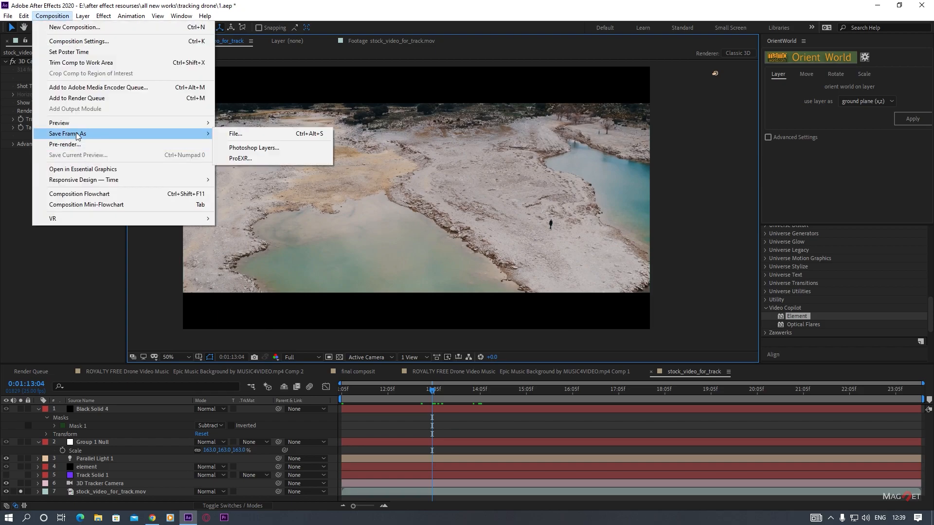
pyautogui.click(285, 134)
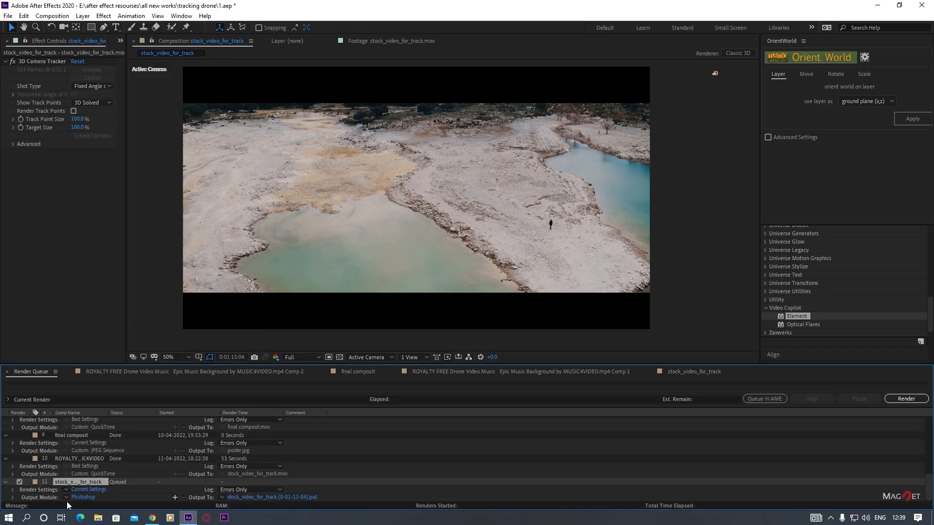
# Set the queued frame's output format to JPEG Sequence and render it into the tracking drone folder as stock_video_for_track (0-01-13-04).
pyautogui.click(82, 497)
pyautogui.click(95, 55)
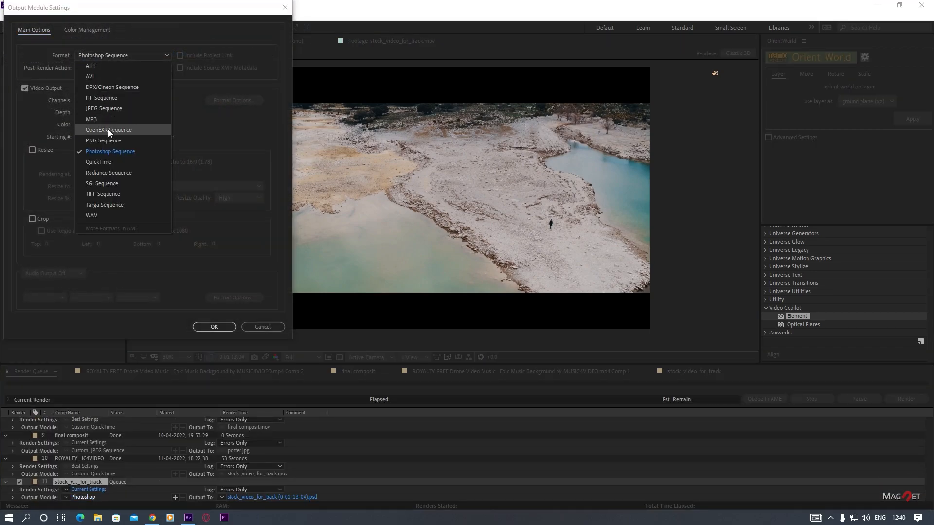
pyautogui.press('Escape')
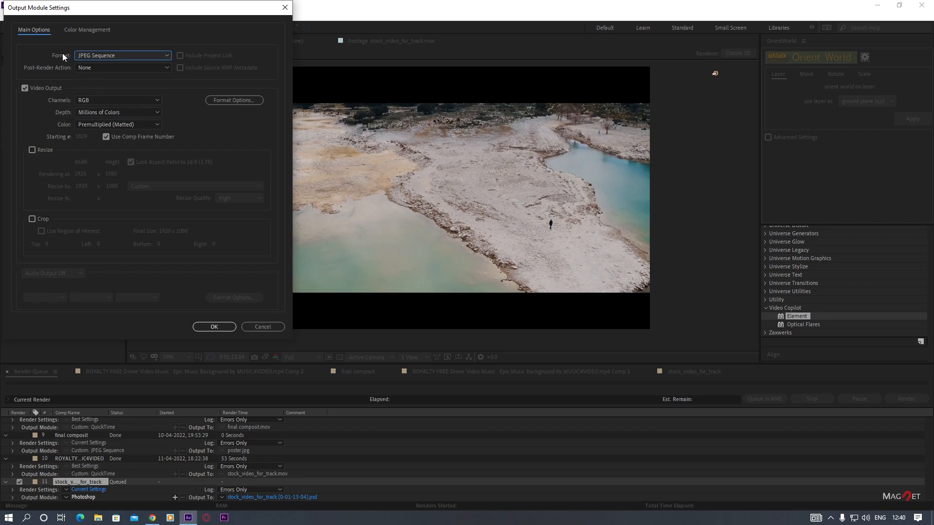
pyautogui.click(215, 327)
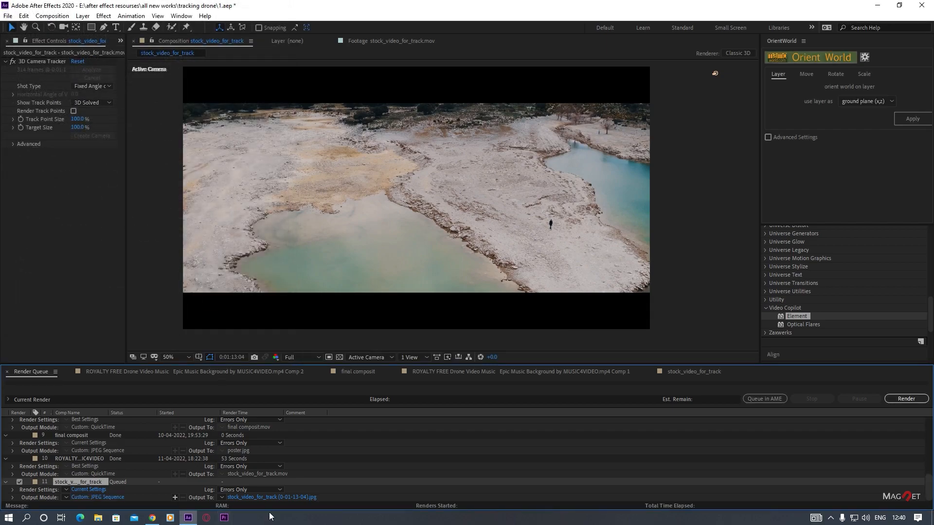
pyautogui.click(273, 498)
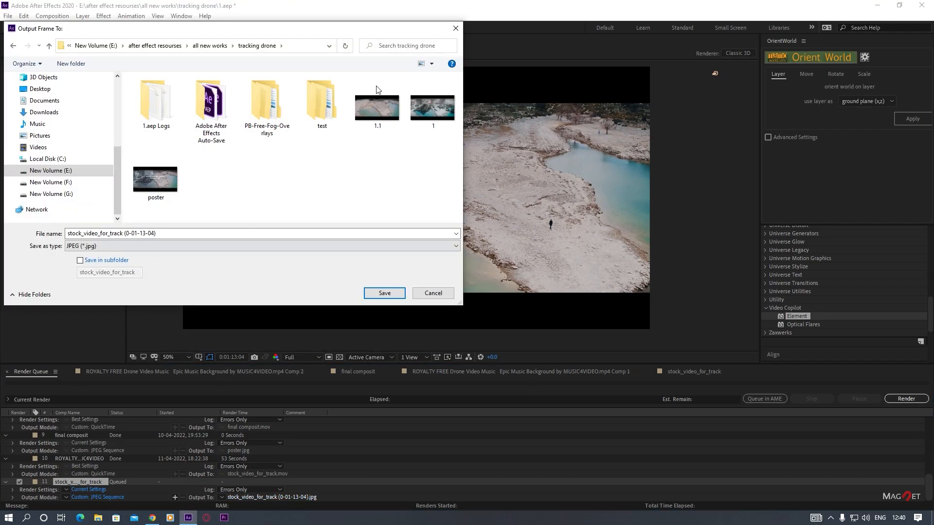
pyautogui.click(385, 294)
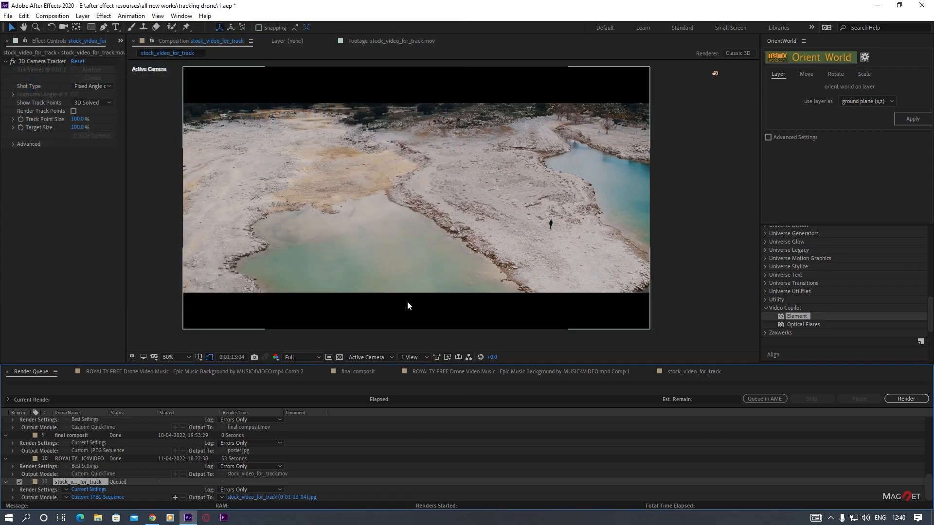
pyautogui.click(906, 399)
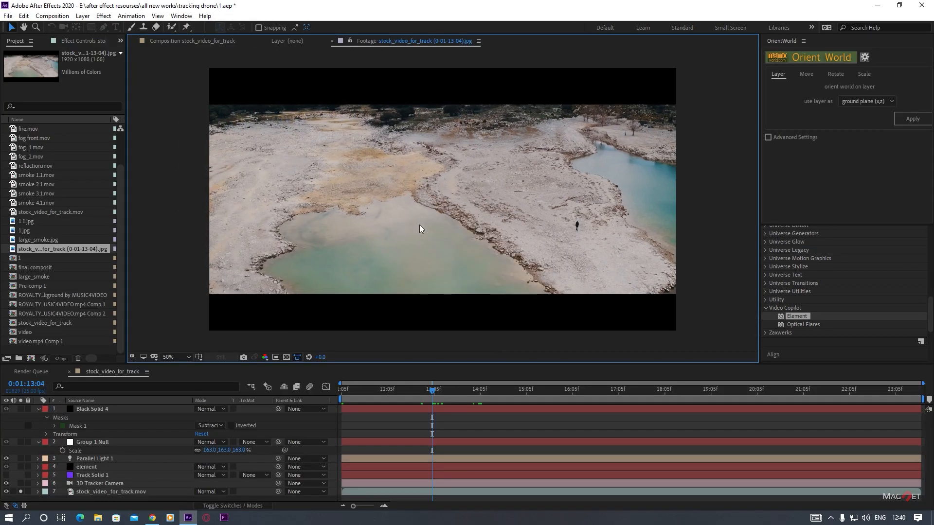
# Place the exported JPEG frame beneath the drone footage in the composition, hide it, and unsolo the footage layer.
pyautogui.click(198, 40)
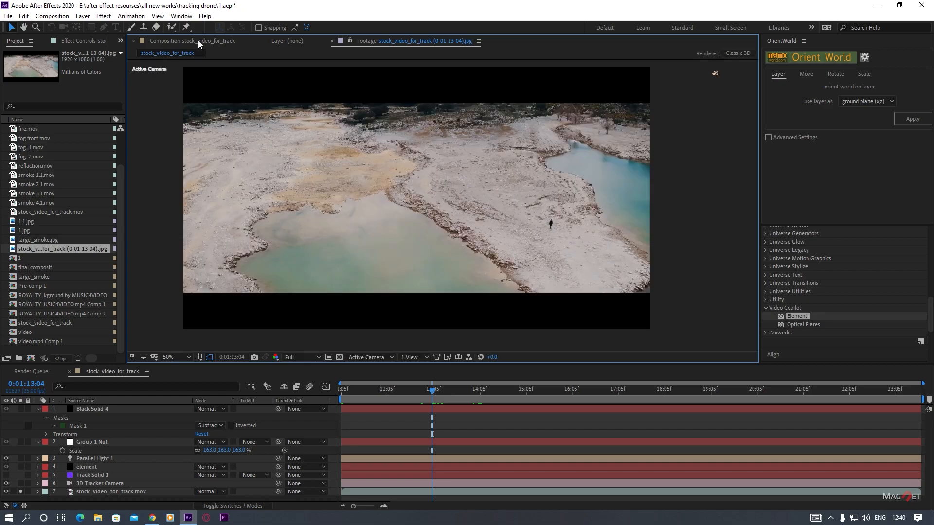
pyautogui.moveTo(30, 248); pyautogui.dragTo(74, 500)
pyautogui.click(6, 497)
pyautogui.click(21, 489)
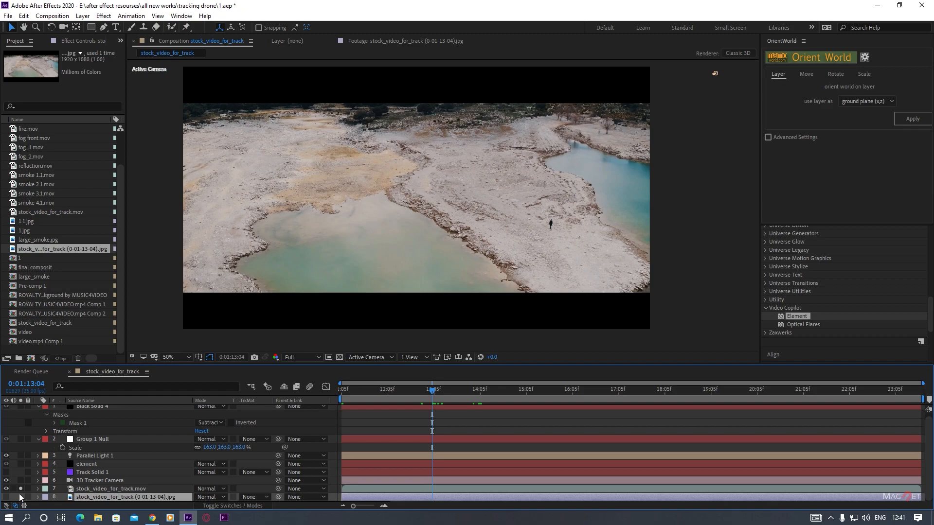
# Assign the stock_video_for_track (0-01-13-04).jpg layer to the element layer's custom texture map Layer 1 and open the scene setup.
pyautogui.click(88, 464)
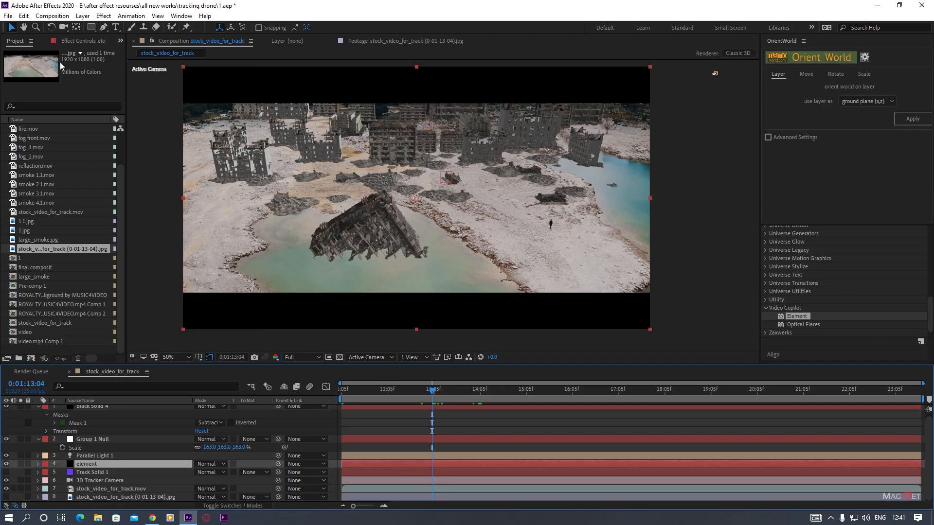
pyautogui.click(76, 42)
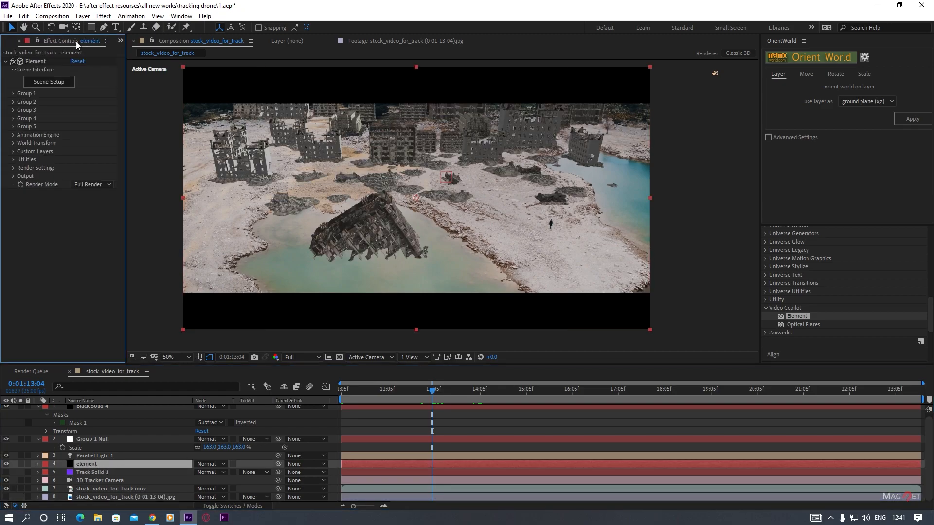
pyautogui.click(12, 151)
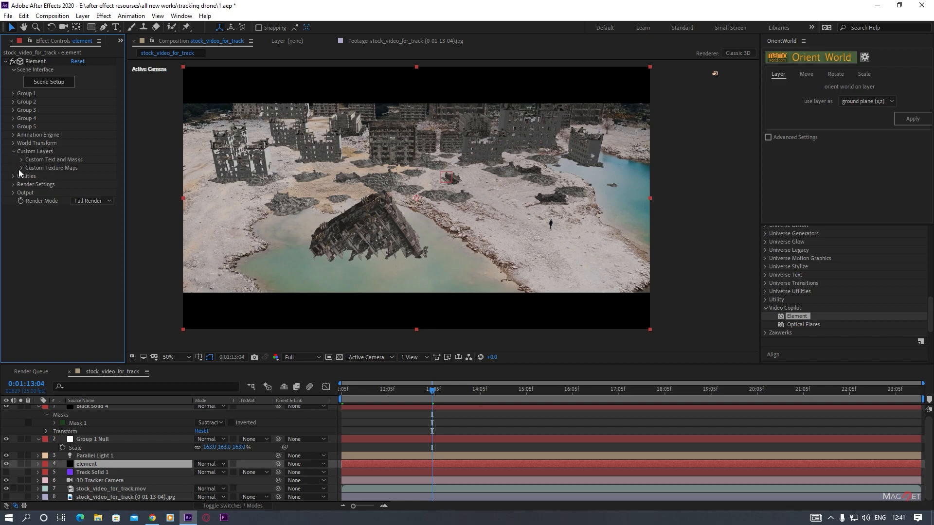
pyautogui.click(21, 168)
pyautogui.click(79, 176)
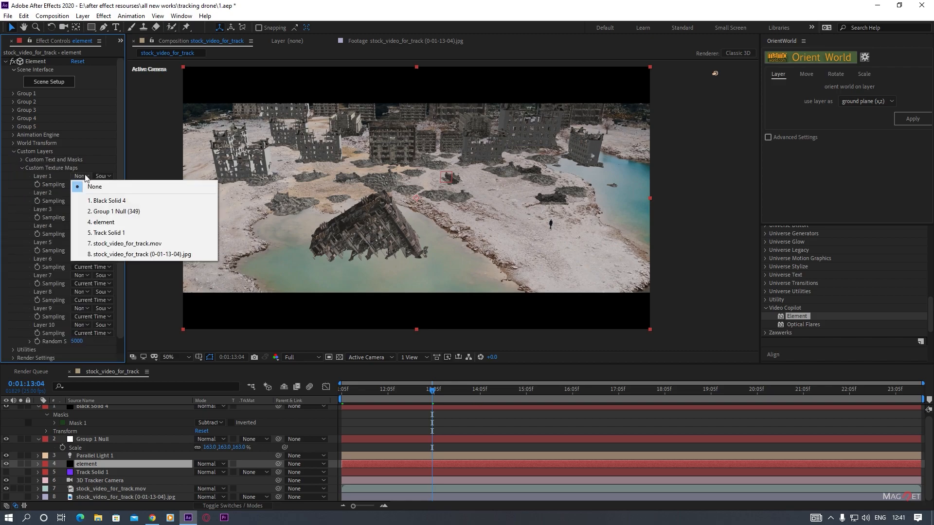
pyautogui.click(120, 256)
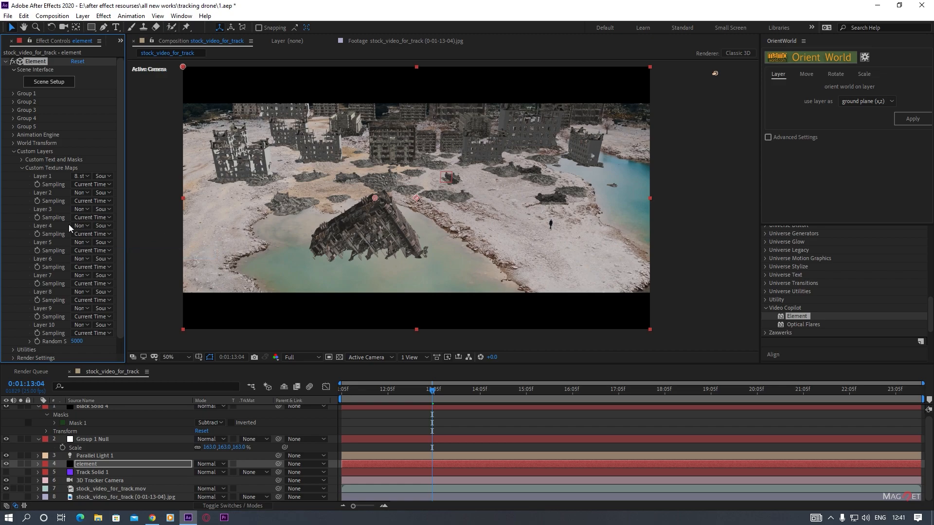
pyautogui.click(49, 82)
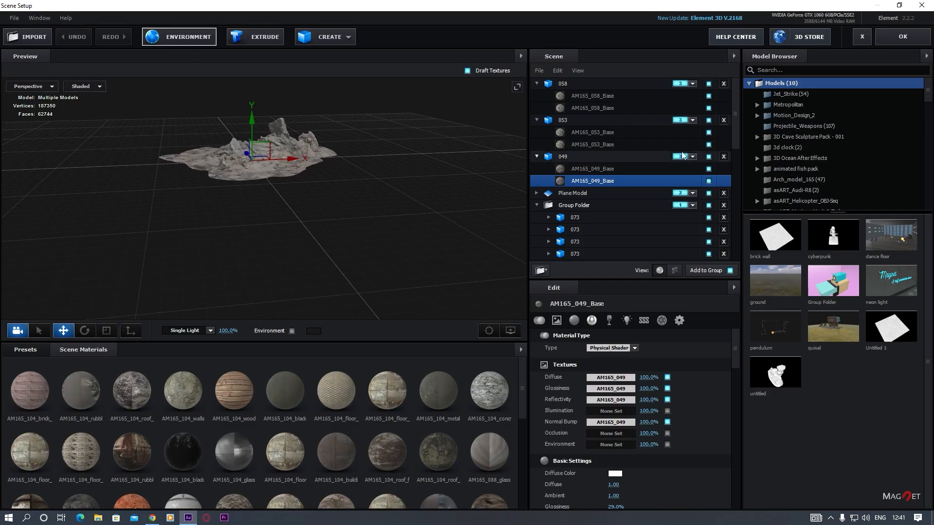
# Use Custom Layer 1, the footage still, as the scene's environment map with a midtone input level of 0.42, and apply the scene setup.
pyautogui.click(177, 36)
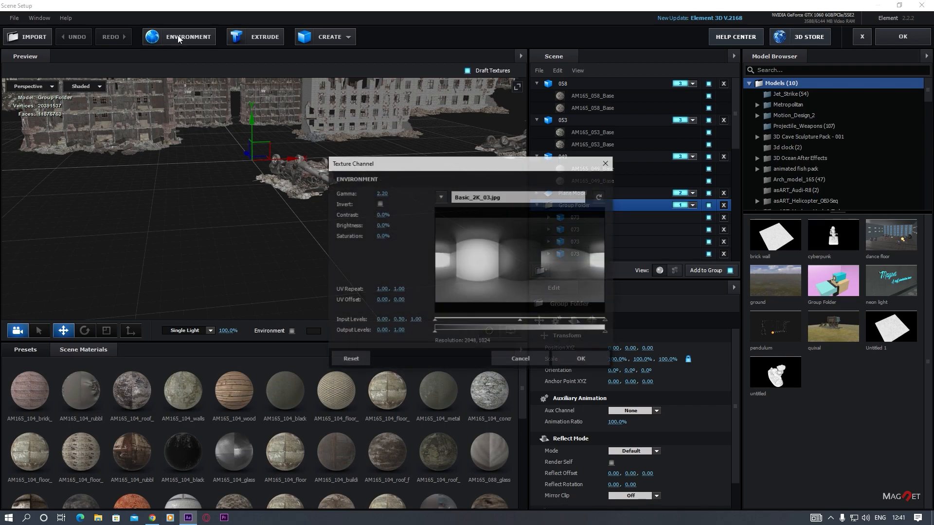
pyautogui.click(441, 197)
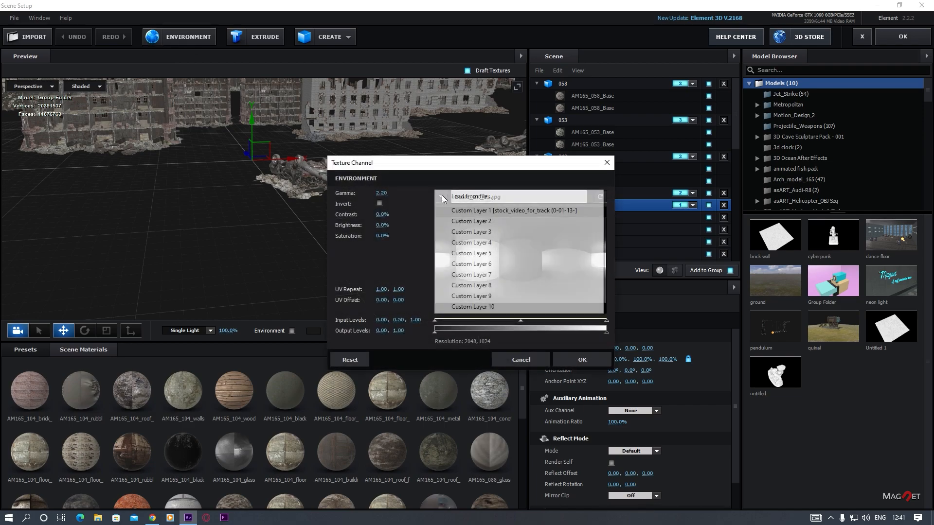
pyautogui.click(498, 212)
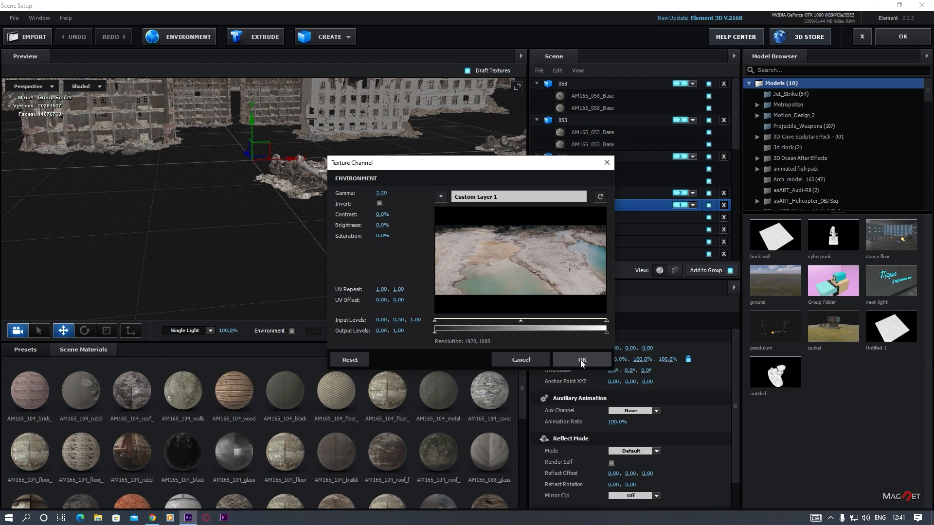
pyautogui.moveTo(520, 322); pyautogui.dragTo(497, 323)
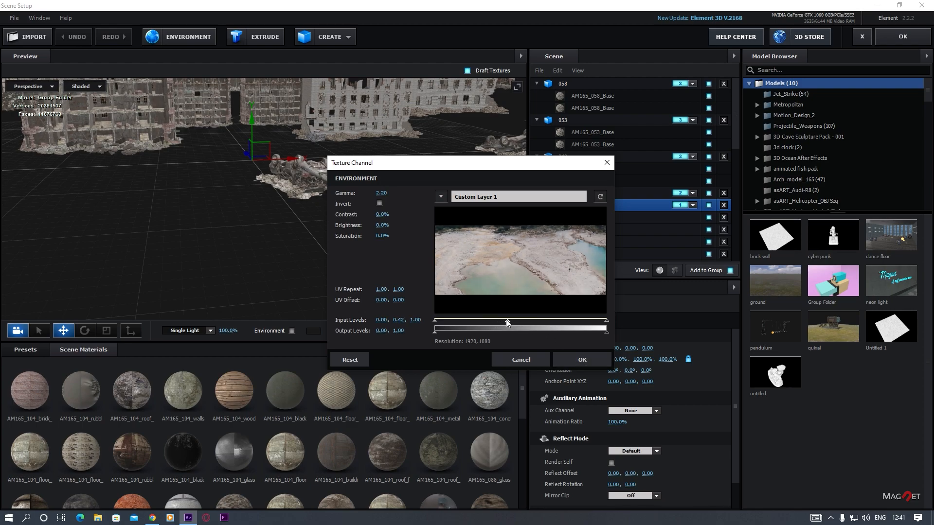
pyautogui.click(578, 360)
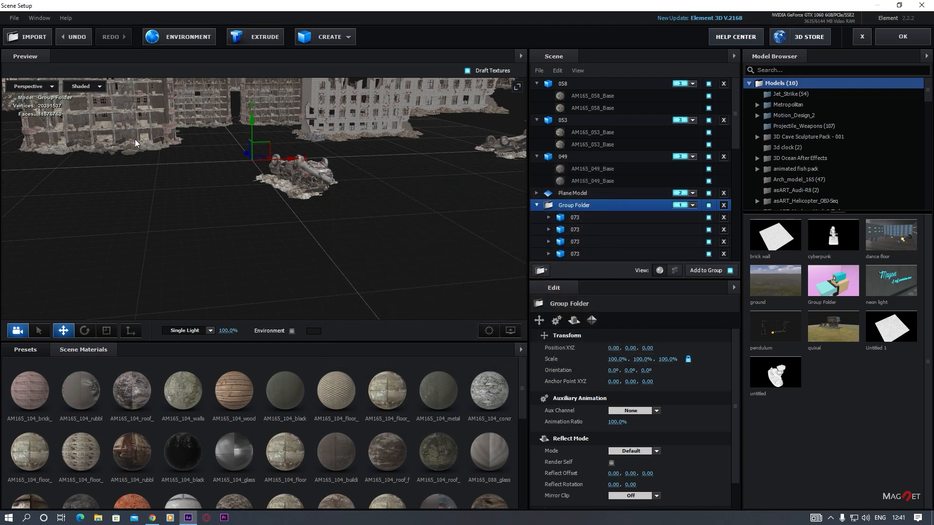
pyautogui.click(901, 39)
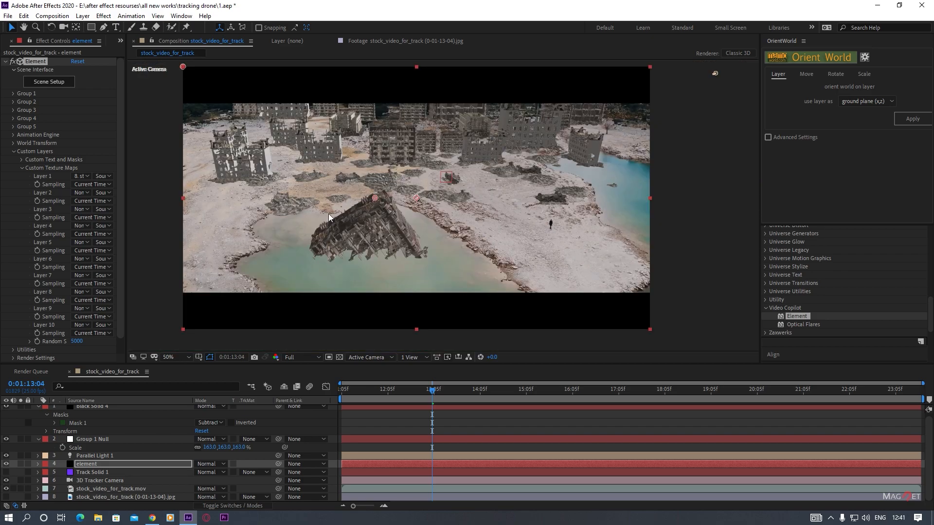
# Move the playhead to 0:01:18:13 and set the Parallel Light 1 intensity to 70%.
pyautogui.click(619, 400)
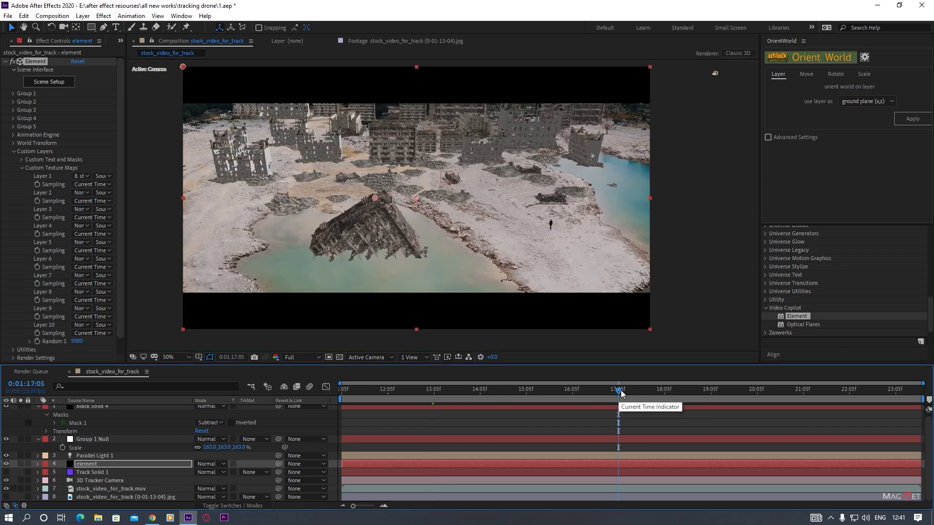
pyautogui.moveTo(679, 395)
pyautogui.mouseDown()
pyautogui.moveTo(913, 401)
pyautogui.moveTo(381, 419)
pyautogui.moveTo(679, 412)
pyautogui.mouseUp()
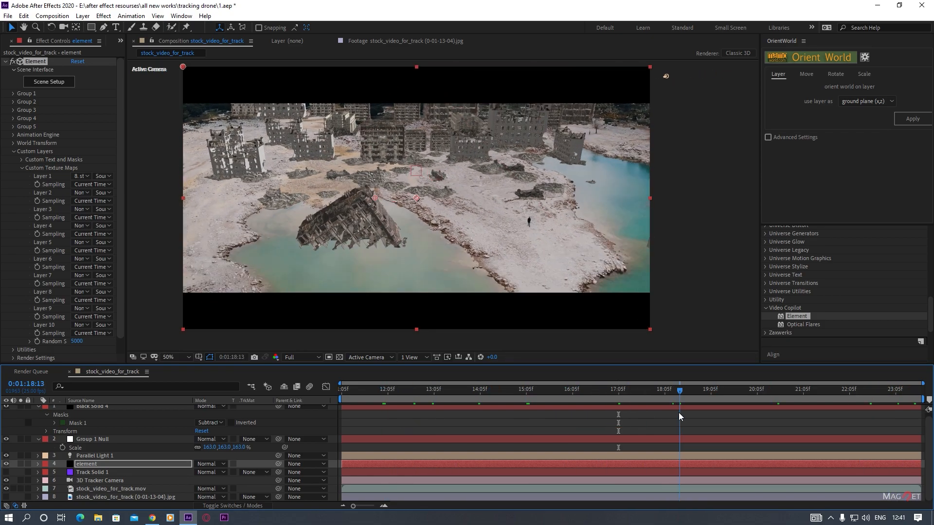
pyautogui.scroll(1, 95, 441)
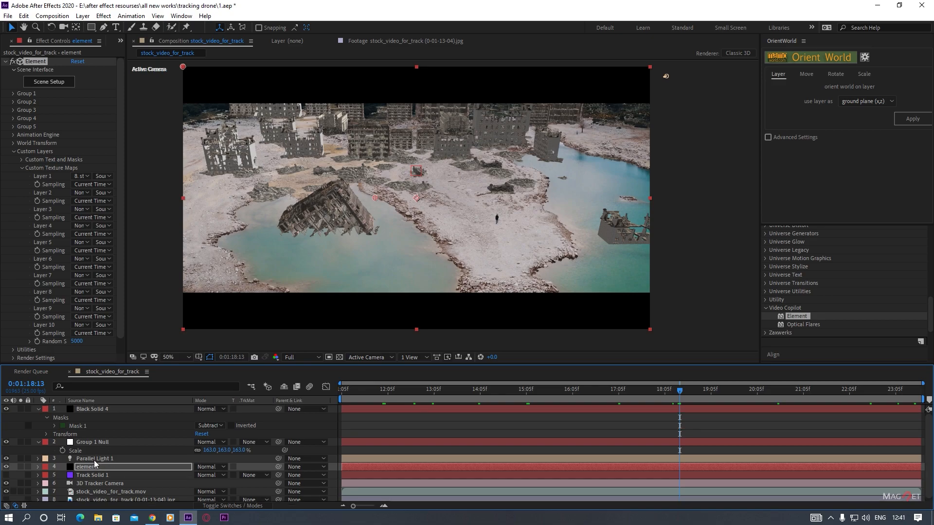
pyautogui.click(115, 459)
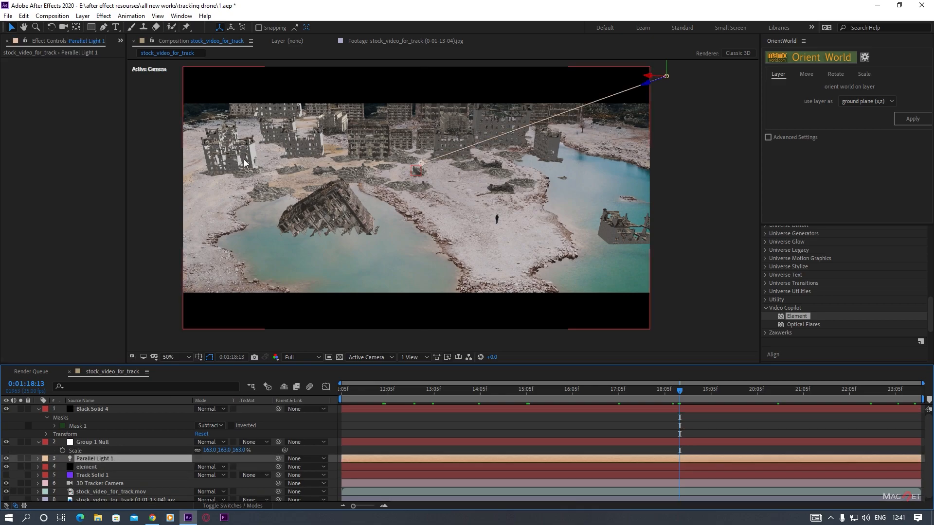
pyautogui.scroll(2, 273, 180)
pyautogui.moveTo(292, 175); pyautogui.dragTo(412, 300)
pyautogui.scroll(-1, 389, 273)
pyautogui.moveTo(336, 237); pyautogui.dragTo(430, 211)
pyautogui.scroll(-2, 483, 210)
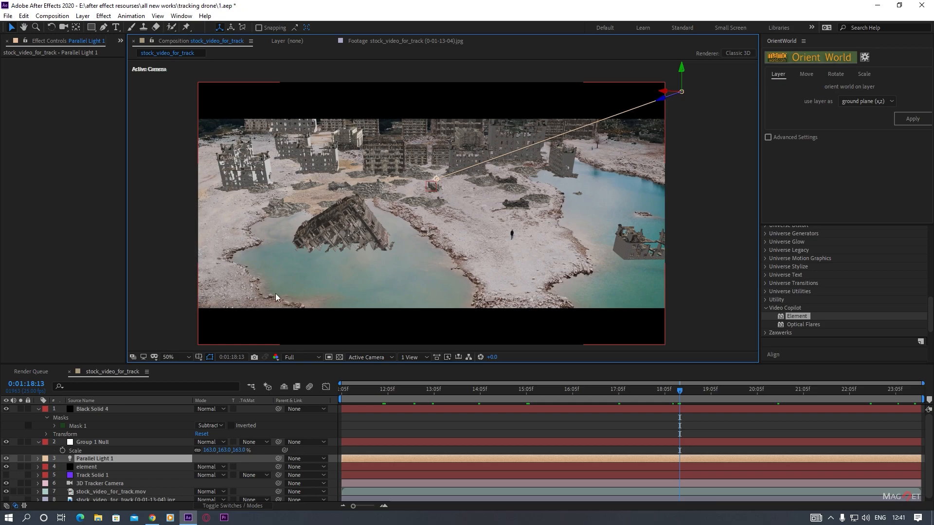
pyautogui.press('t')
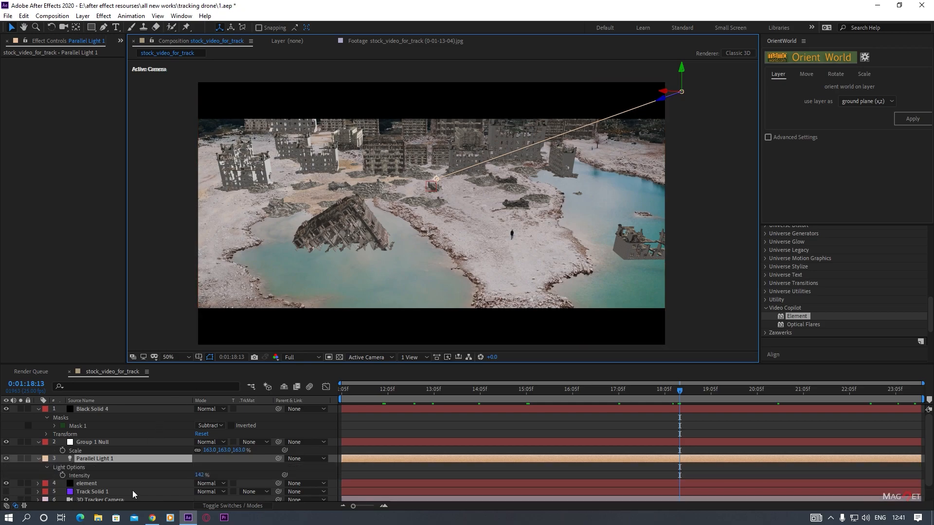
pyautogui.moveTo(200, 475); pyautogui.dragTo(172, 483)
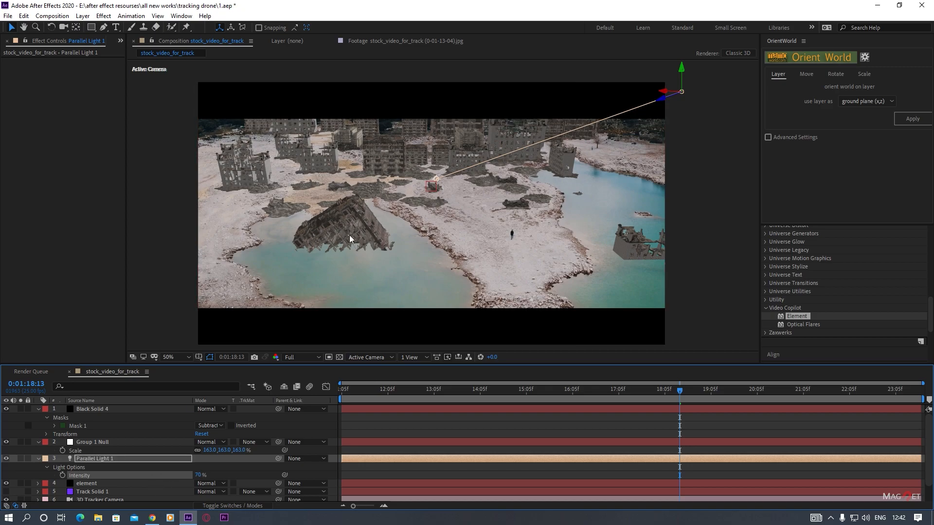
# Enable ambient occlusion in the element layer's render settings.
pyautogui.click(88, 484)
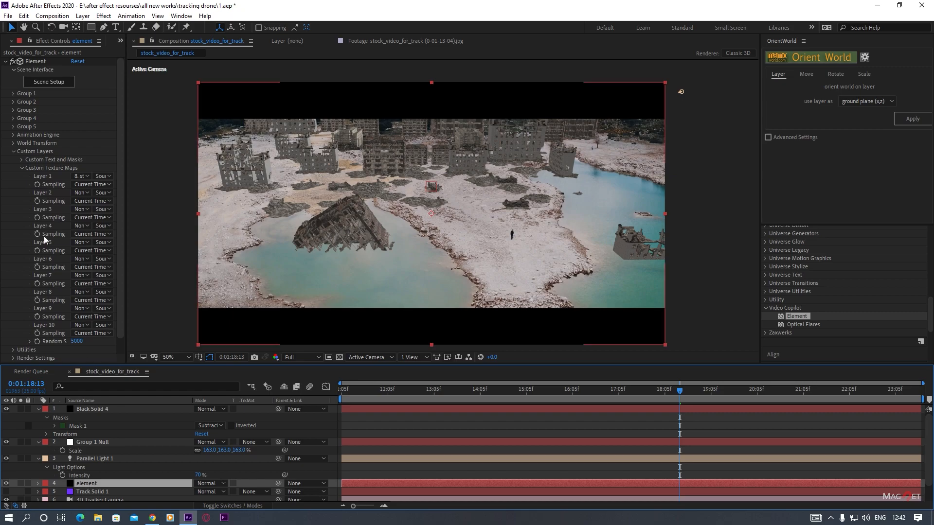
pyautogui.click(13, 160)
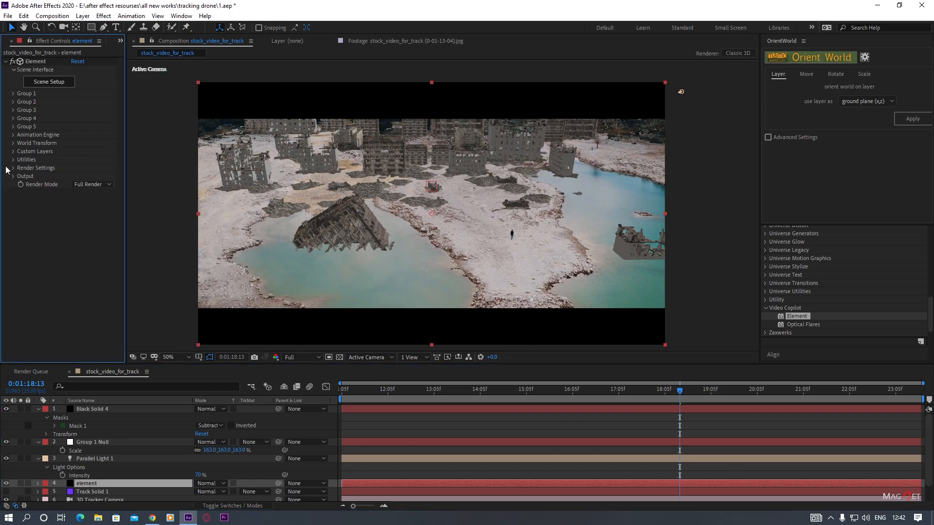
pyautogui.click(13, 168)
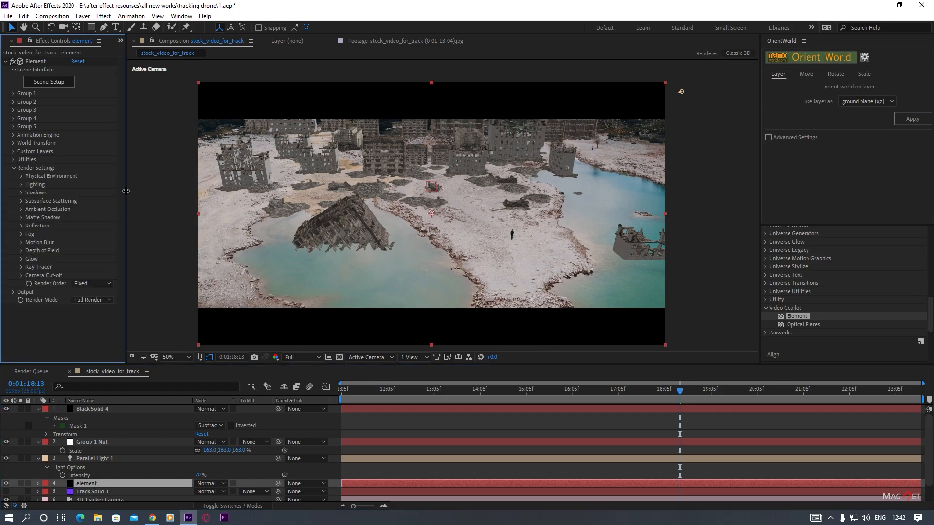
pyautogui.moveTo(125, 196); pyautogui.dragTo(165, 193)
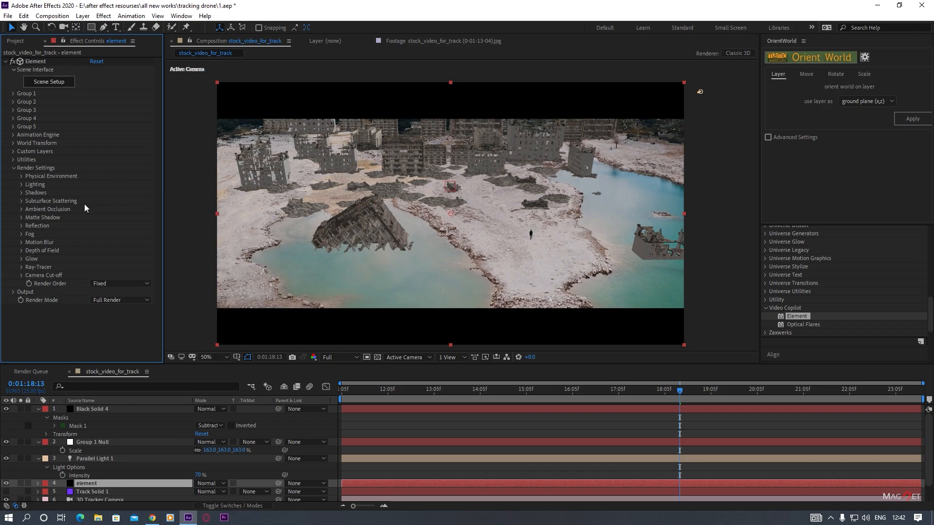
pyautogui.click(21, 209)
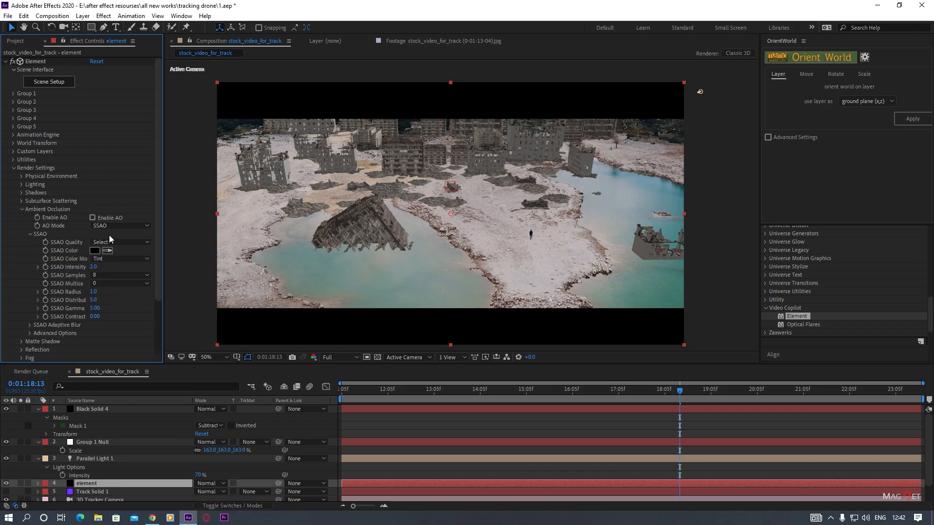
pyautogui.click(93, 218)
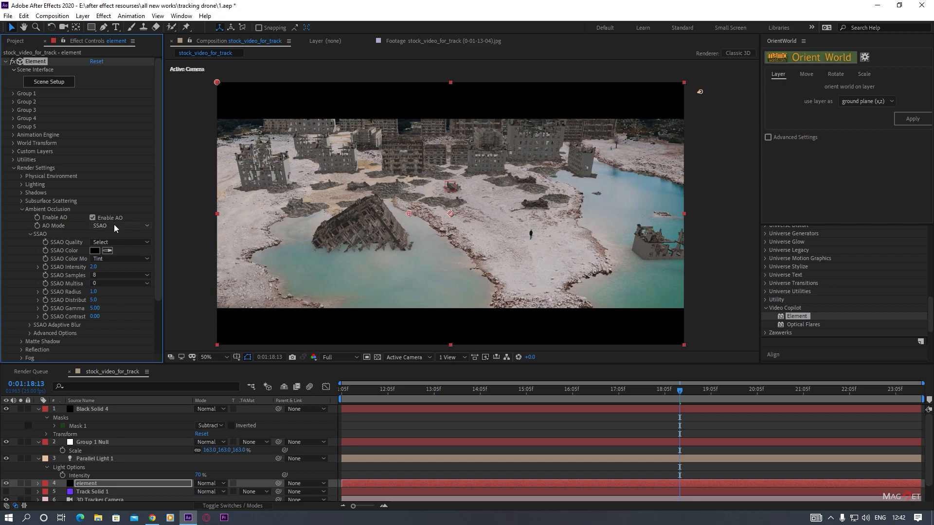
# Reduce the composition preview resolution to Half and set the element layer's ambient occlusion mode to Ray-Traced.
pyautogui.click(114, 227)
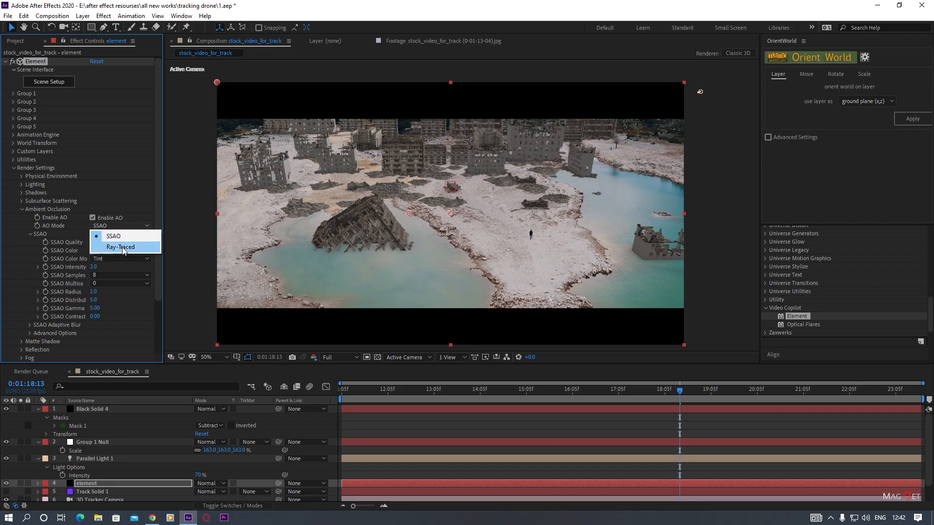
pyautogui.click(120, 182)
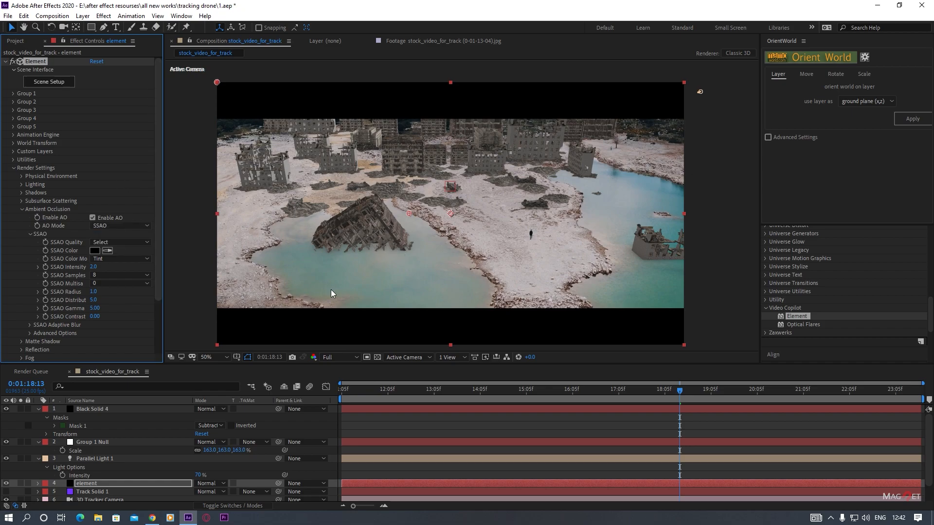
pyautogui.click(331, 358)
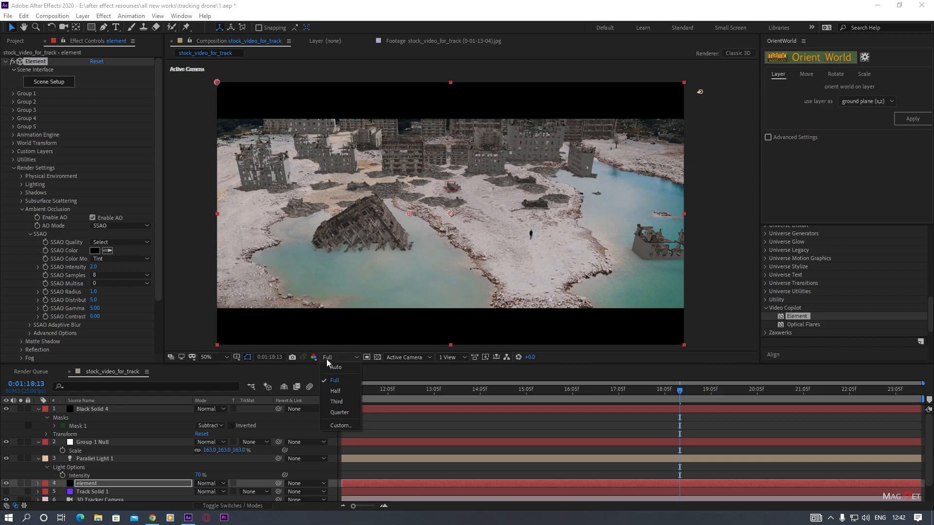
pyautogui.click(335, 392)
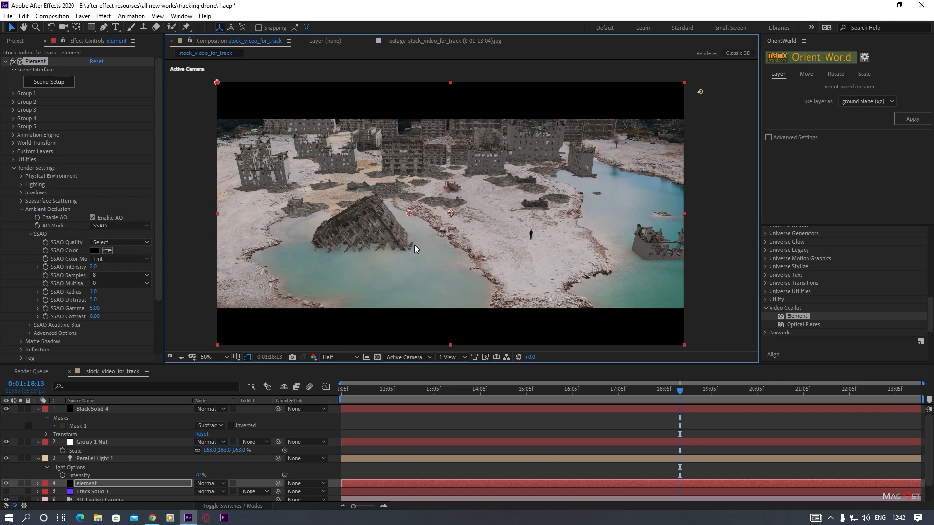
pyautogui.click(111, 225)
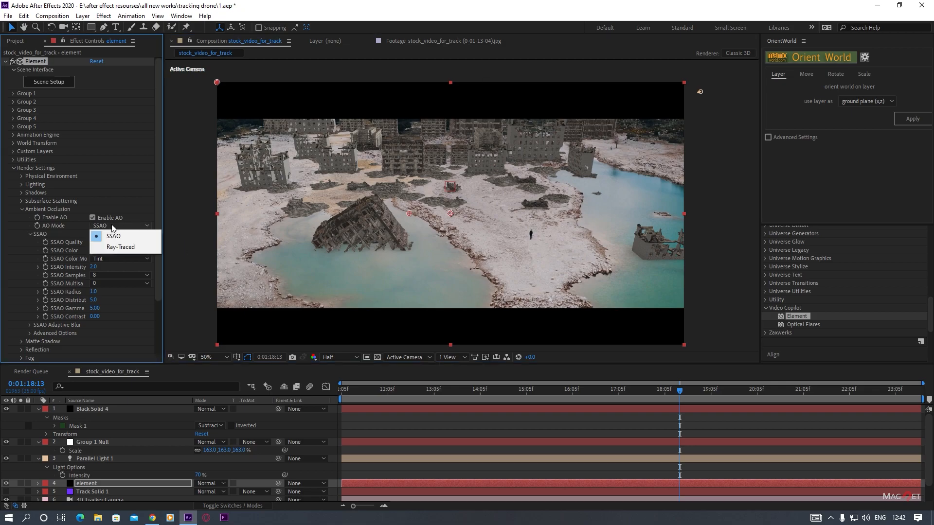
pyautogui.click(127, 246)
pyautogui.press('/')
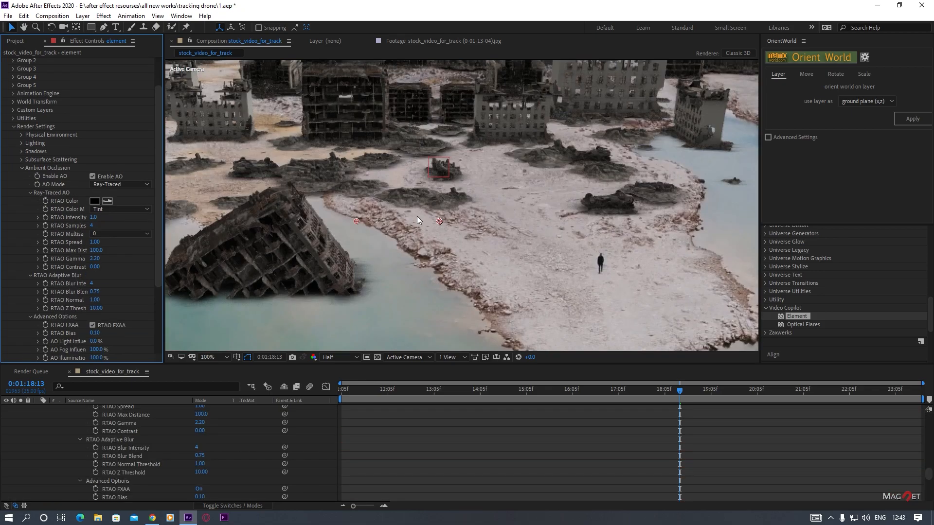
pyautogui.press(',')
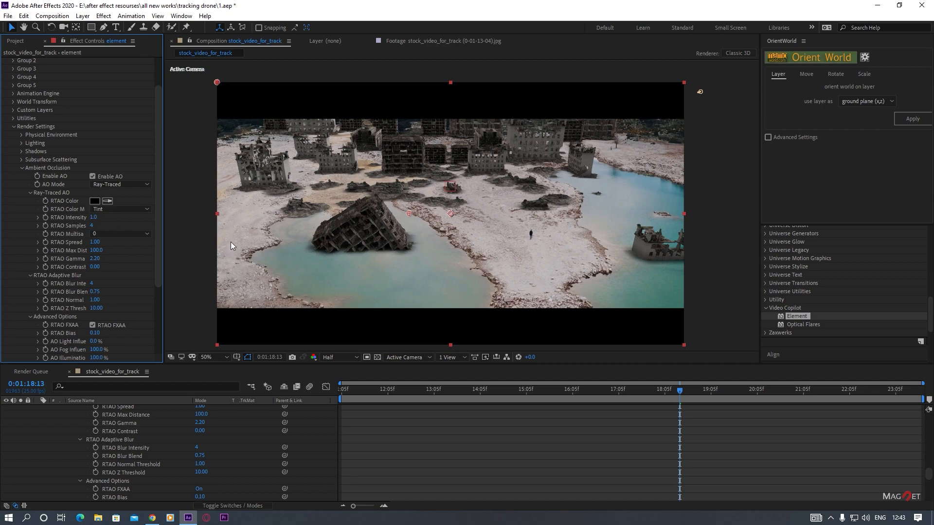
# Set the ray-traced ambient occlusion intensity to 0.7 and inspect the shading on the ruins up close.
pyautogui.moveTo(94, 218); pyautogui.dragTo(87, 230)
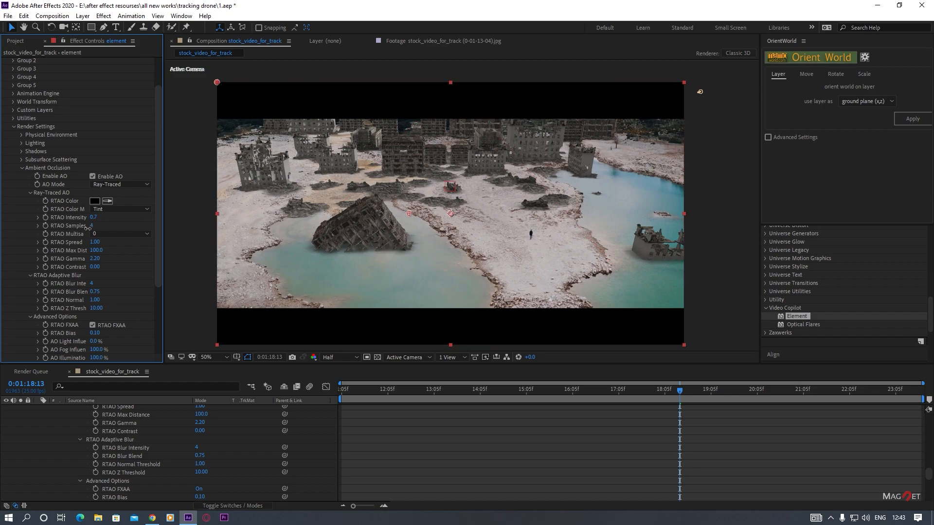
pyautogui.scroll(2, 459, 223)
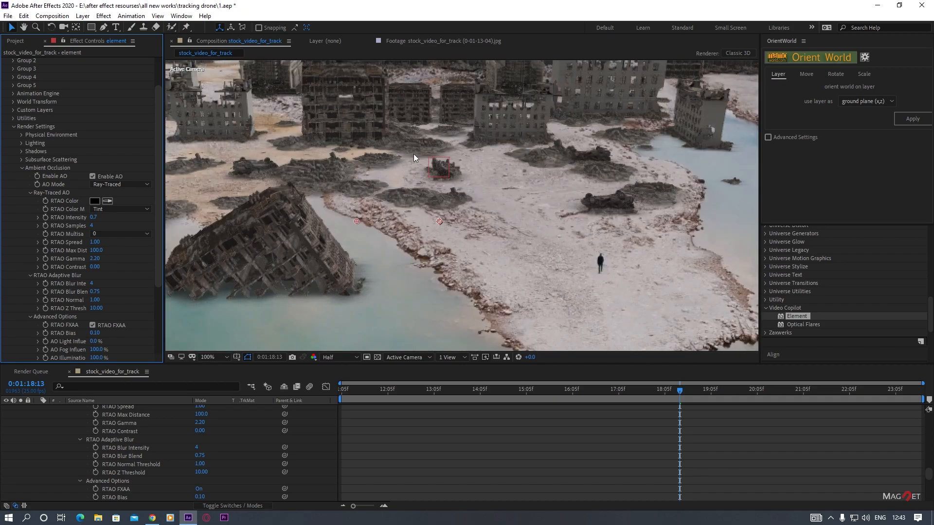
pyautogui.scroll(-2, 539, 225)
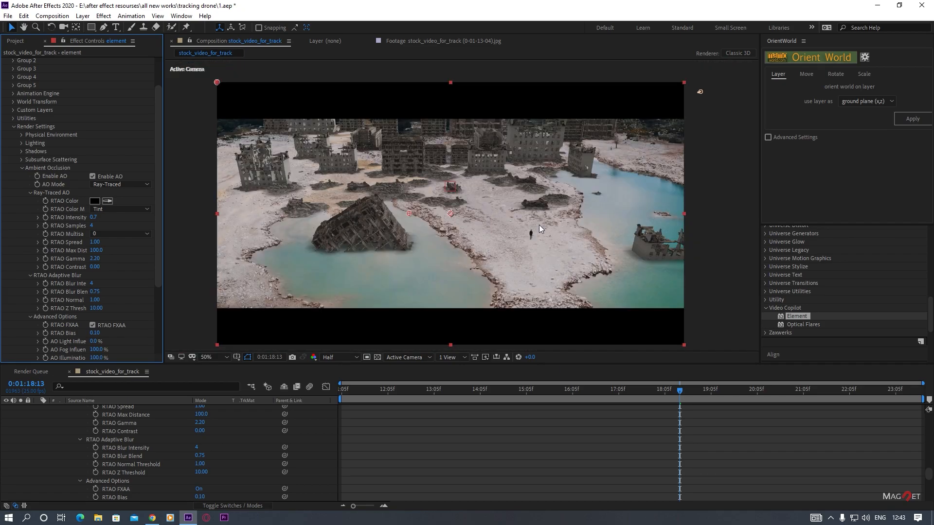
# Create a group null for Group 3 of the Element effect.
pyautogui.scroll(2, 31, 121)
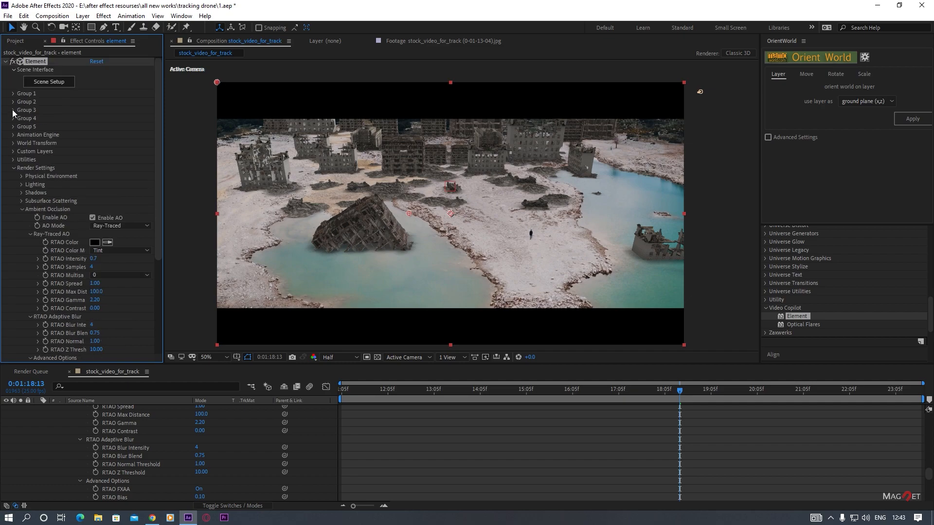
pyautogui.click(13, 110)
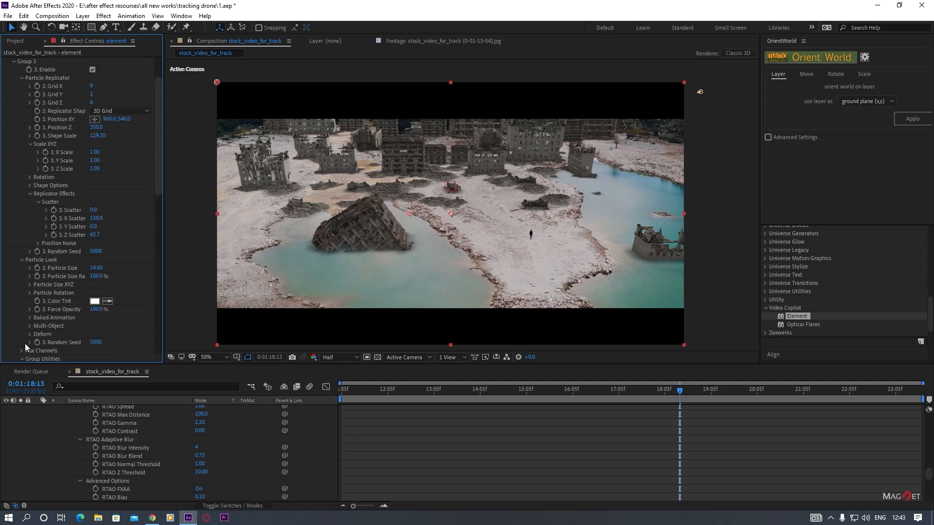
pyautogui.scroll(-3, 13, 310)
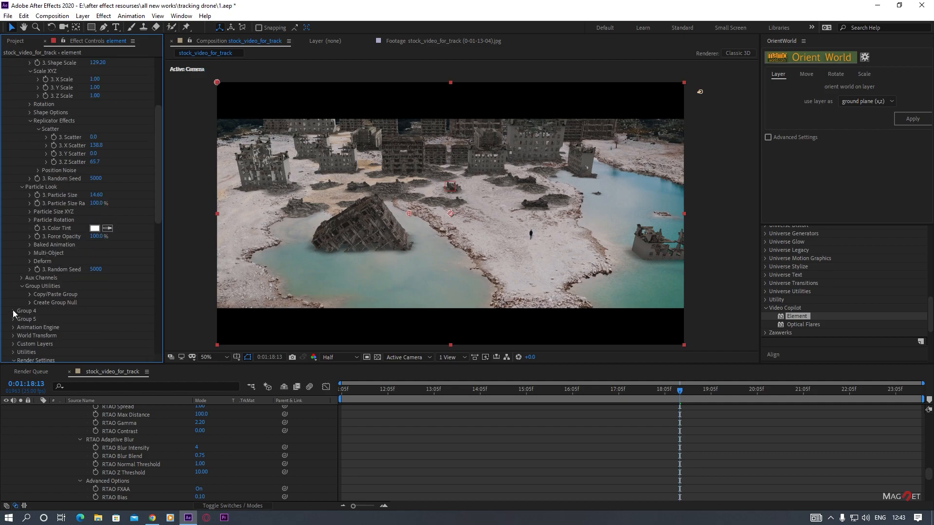
pyautogui.click(29, 302)
pyautogui.scroll(1, 104, 445)
pyautogui.scroll(10, 104, 445)
# Increase the Group 3 Null's Y position slightly to sink the scattered rubble into the ground.
pyautogui.click(100, 409)
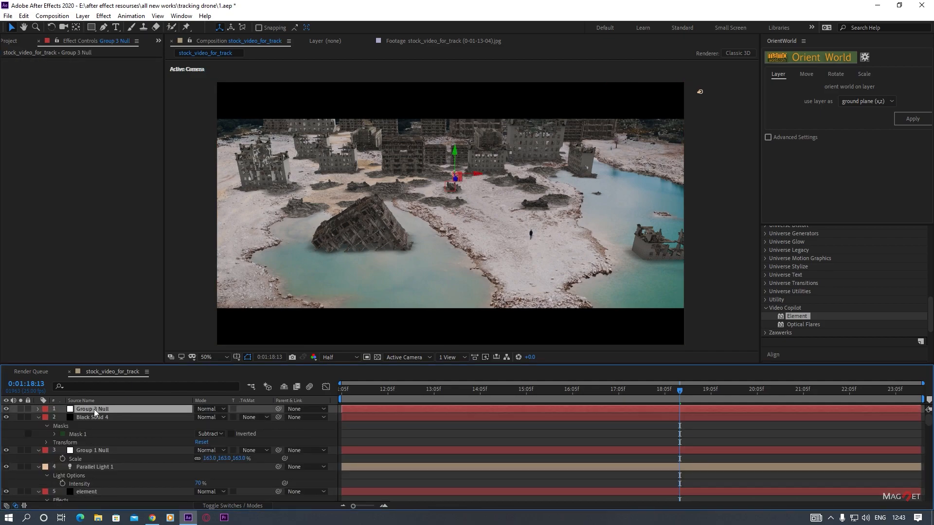
pyautogui.press('p')
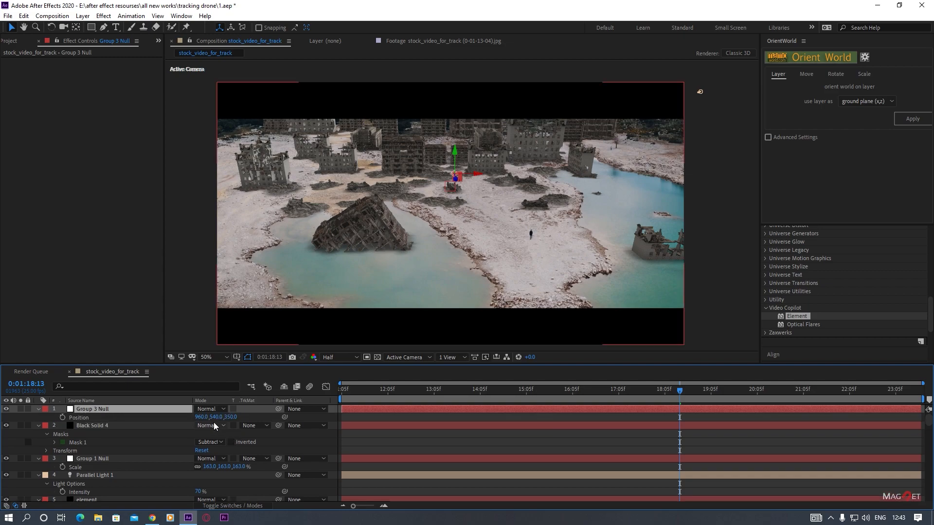
pyautogui.moveTo(212, 417); pyautogui.dragTo(218, 417)
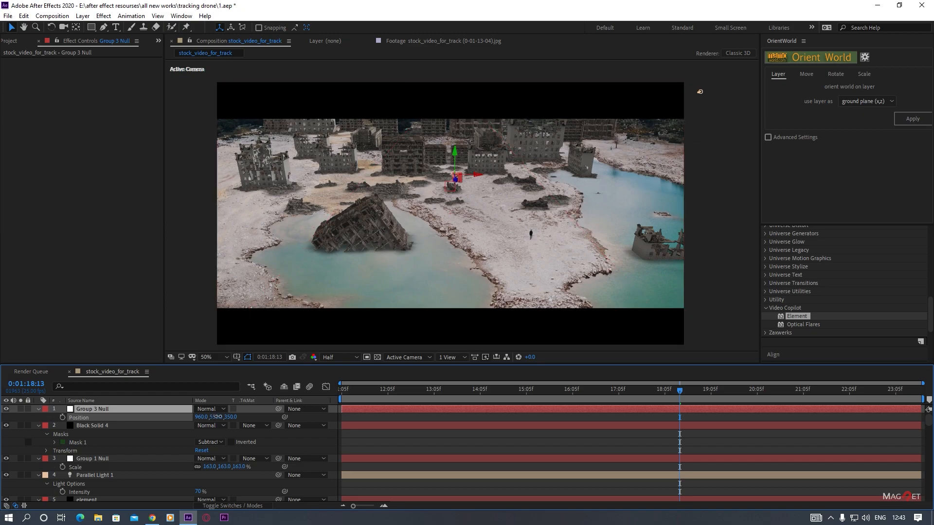
# Switch the composition preview resolution to Full and inspect how the rubble sits on the ground at 100% zoom.
pyautogui.press('.')
pyautogui.press(',')
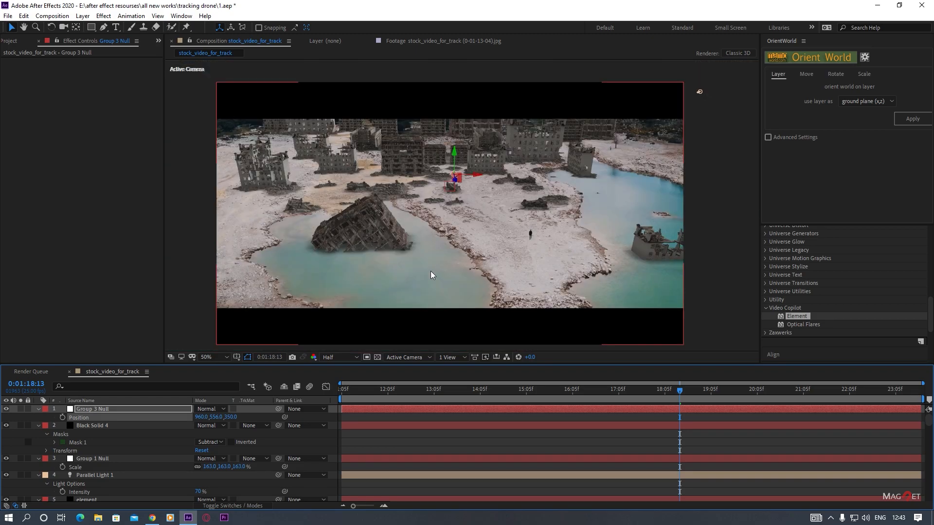
pyautogui.click(340, 358)
pyautogui.click(336, 384)
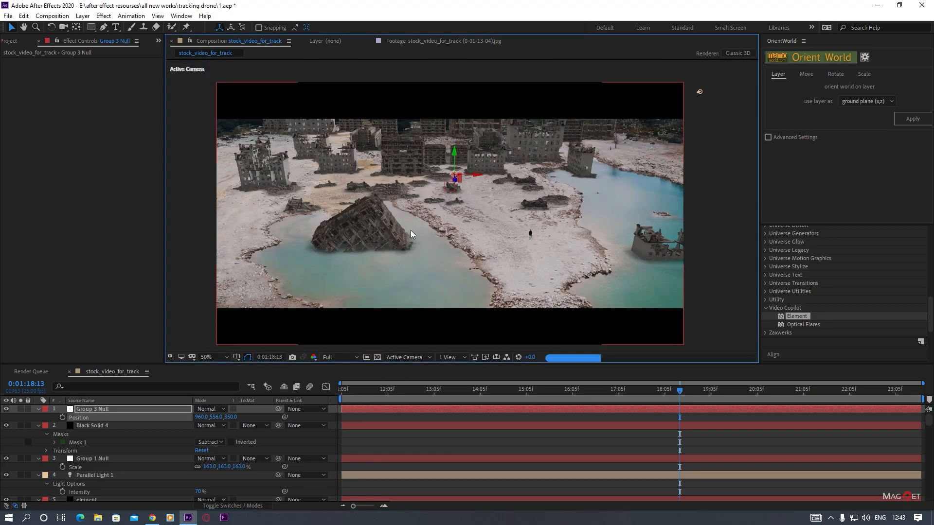
pyautogui.press('.')
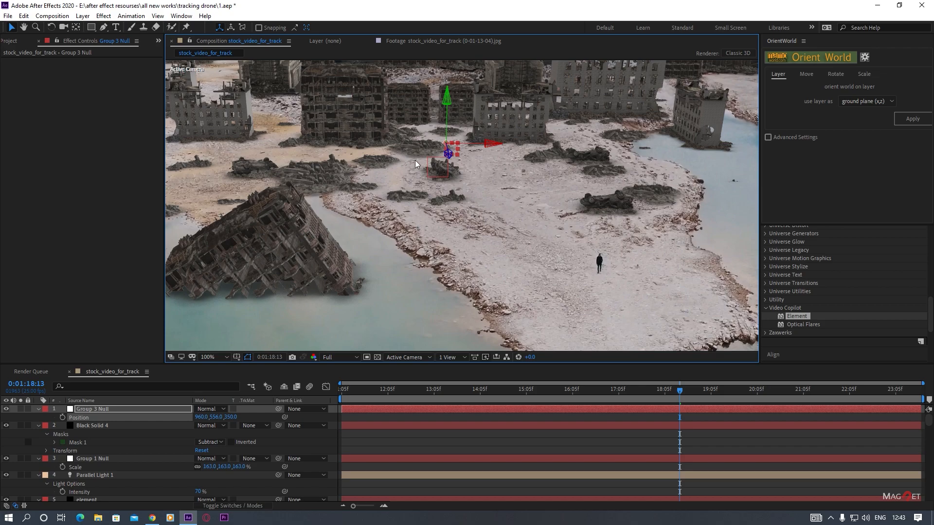
pyautogui.press('.')
pyautogui.press(',')
# Lower the element layer's ray-traced ambient occlusion intensity to 0.5.
pyautogui.scroll(-3, 78, 474)
pyautogui.click(87, 417)
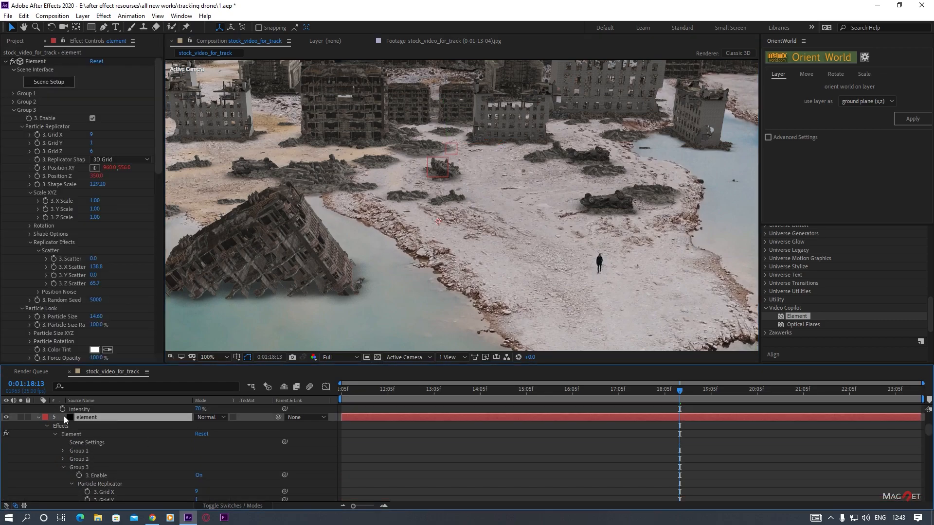
pyautogui.scroll(-5, 71, 249)
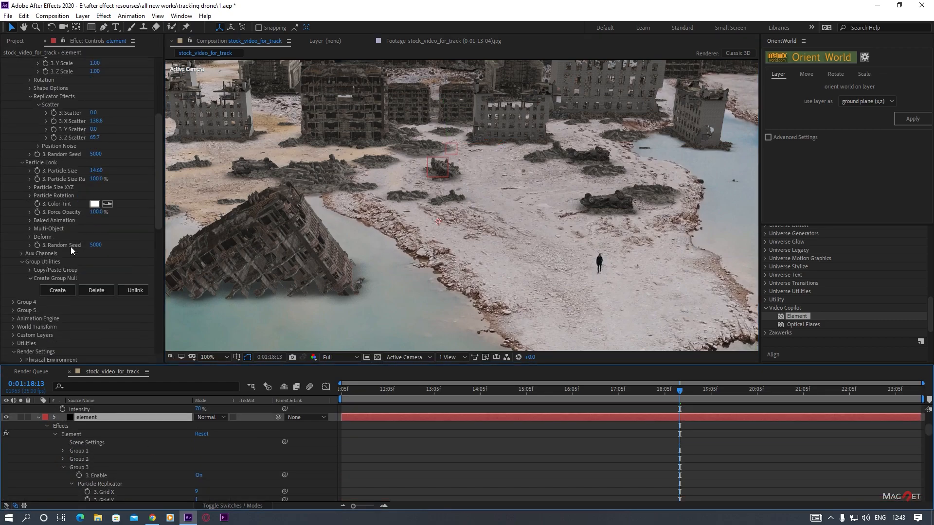
pyautogui.scroll(-5, 66, 187)
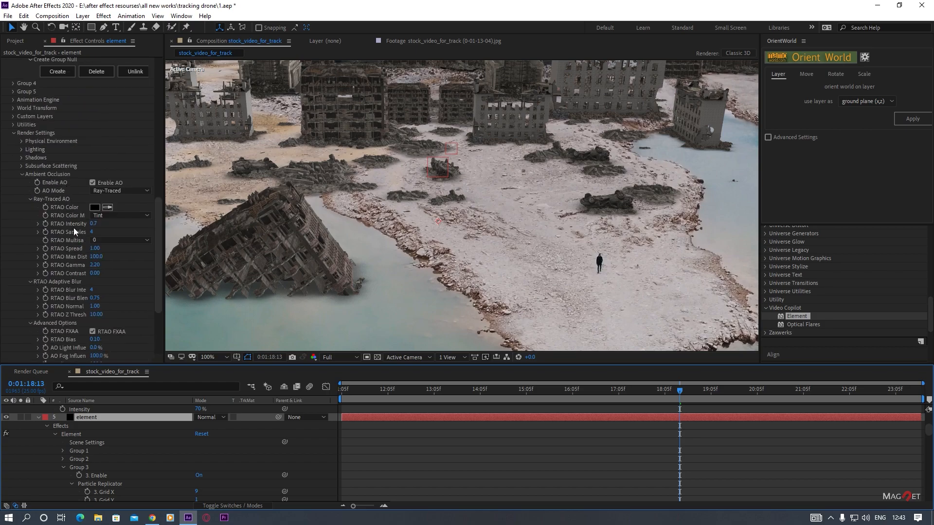
pyautogui.moveTo(97, 226); pyautogui.dragTo(97, 230)
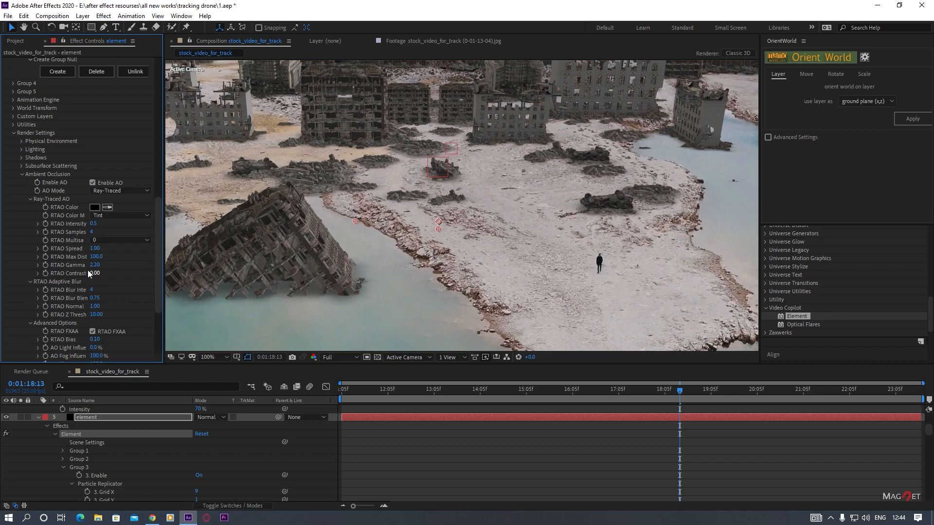
# Raise the AO Light Influence in the ambient occlusion advanced options to 363% and check the shading on the ruins.
pyautogui.scroll(-2, 61, 309)
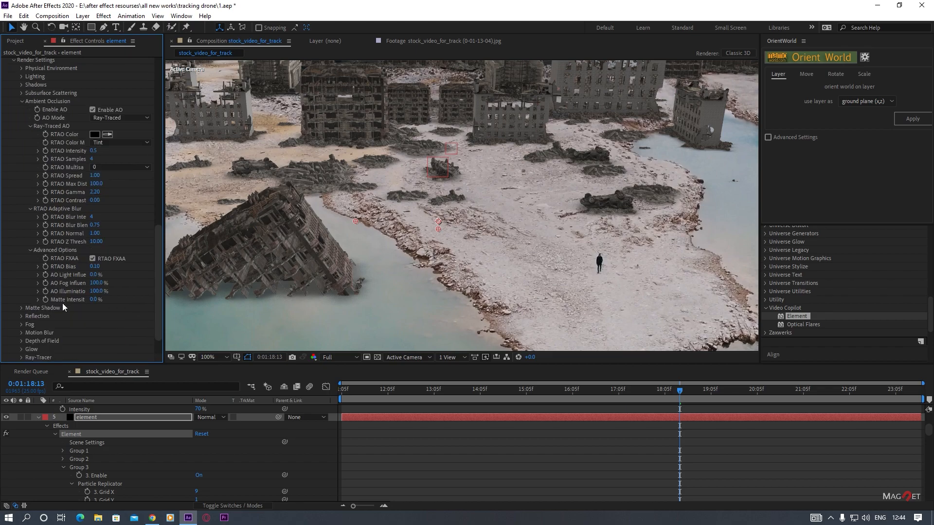
pyautogui.moveTo(93, 274); pyautogui.dragTo(323, 274)
pyautogui.moveTo(312, 280)
pyautogui.mouseDown()
pyautogui.moveTo(280, 299)
pyautogui.moveTo(301, 292)
pyautogui.mouseUp()
pyautogui.scroll(-2, 394, 236)
pyautogui.scroll(1, 394, 236)
pyautogui.scroll(-1, 394, 236)
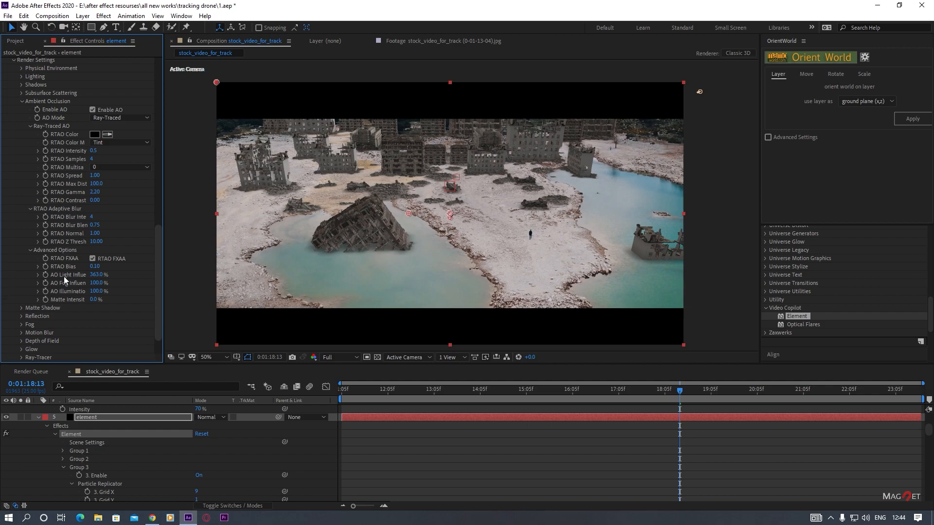
# Enable the Element effect's fog and set its color to mid grey 838383.
pyautogui.scroll(-2, 57, 274)
pyautogui.click(21, 292)
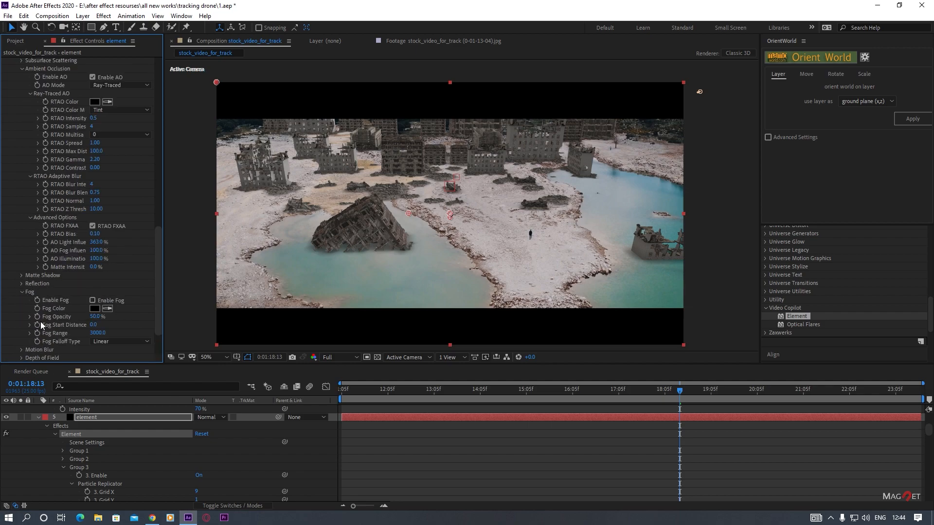
pyautogui.click(95, 309)
pyautogui.moveTo(14, 95); pyautogui.dragTo(2, 84)
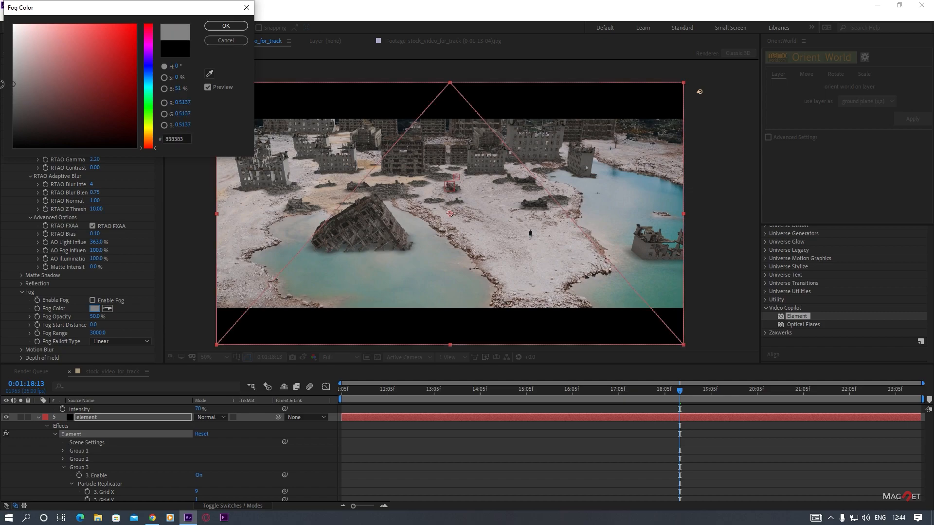
pyautogui.click(211, 28)
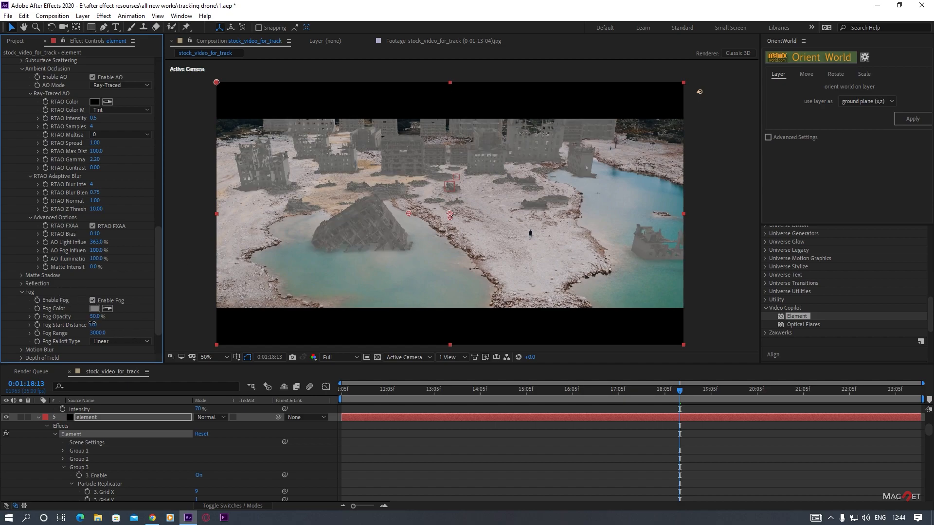
# Set the fog opacity to 3% and the fog start distance to 980.
pyautogui.moveTo(90, 326); pyautogui.dragTo(87, 331)
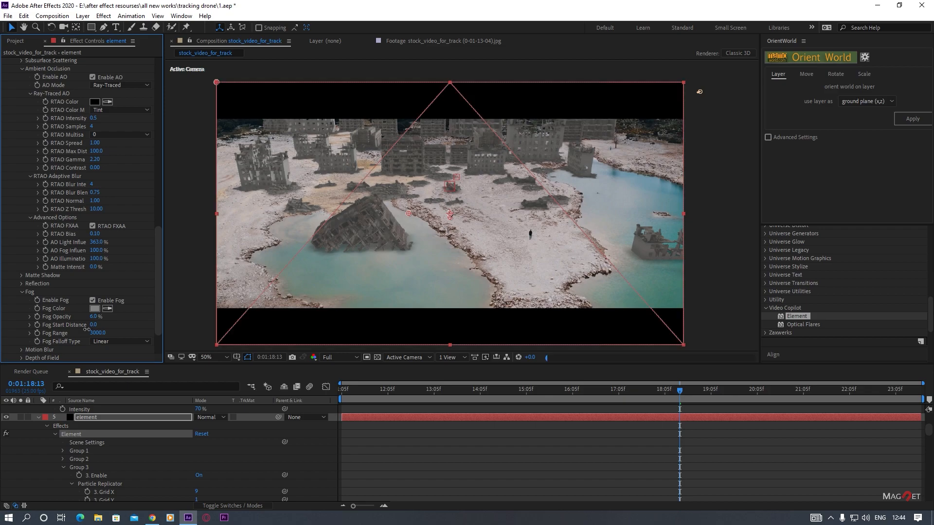
pyautogui.moveTo(87, 330); pyautogui.dragTo(172, 323)
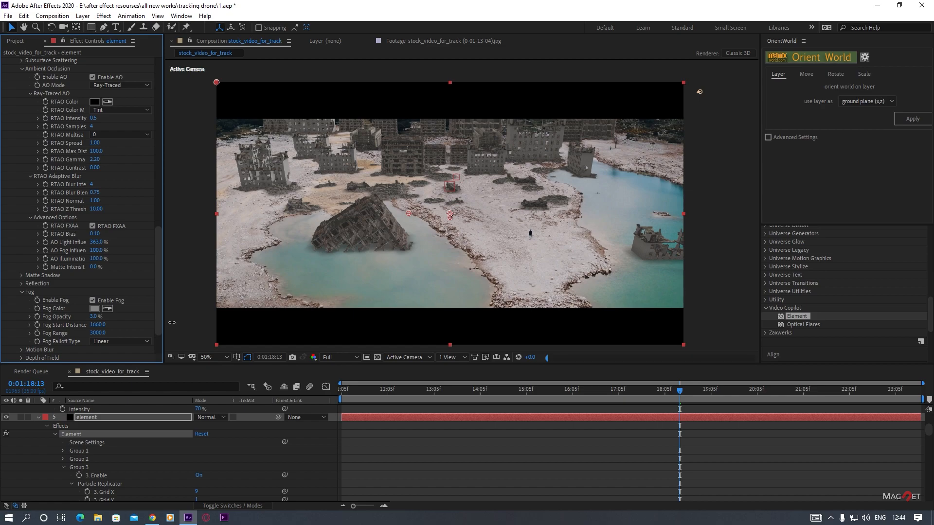
pyautogui.moveTo(169, 323); pyautogui.dragTo(147, 334)
# Reduce the preview resolution to Half and move the current time to 0:01:12:04.
pyautogui.click(336, 358)
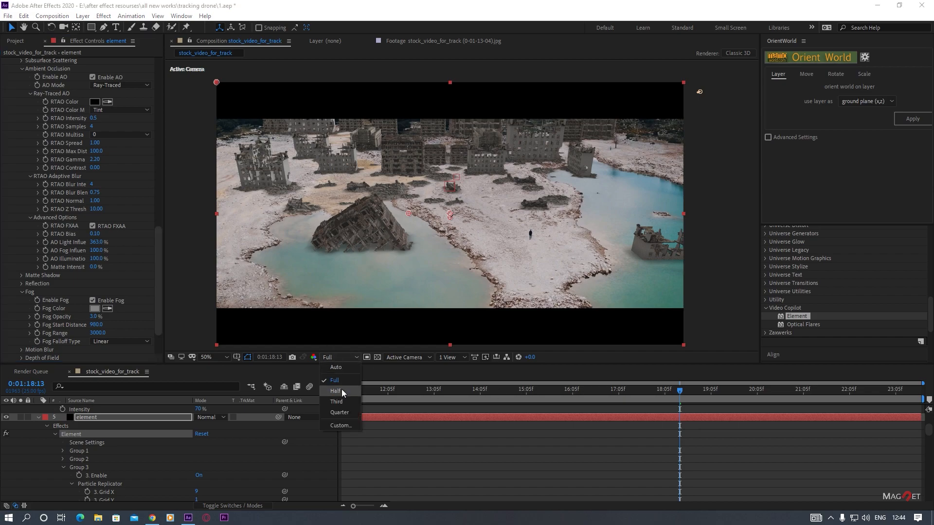
pyautogui.click(339, 396)
pyautogui.moveTo(537, 394); pyautogui.dragTo(387, 396)
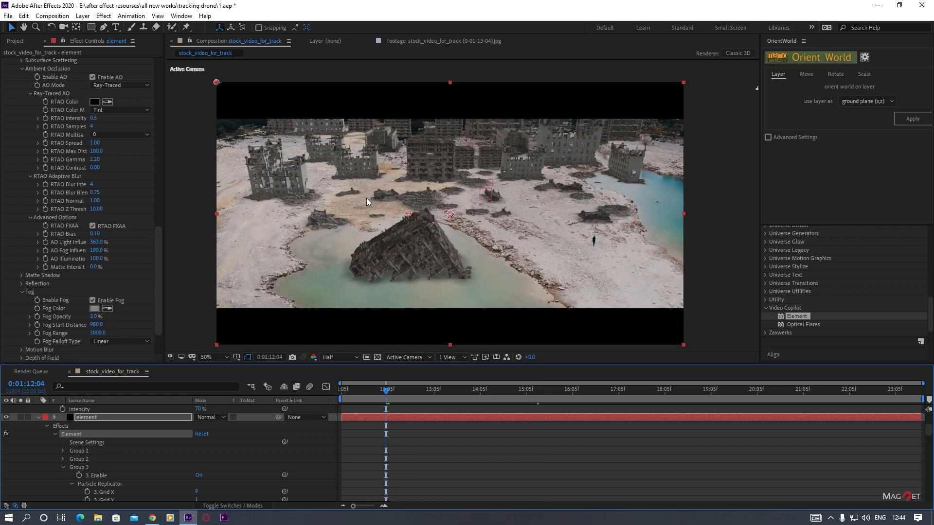
# Increase the Group 3 replicator's Grid X to 24 and Grid Z to 12, and go to the first frame.
pyautogui.scroll(15, 57, 144)
pyautogui.moveTo(92, 137); pyautogui.dragTo(165, 137)
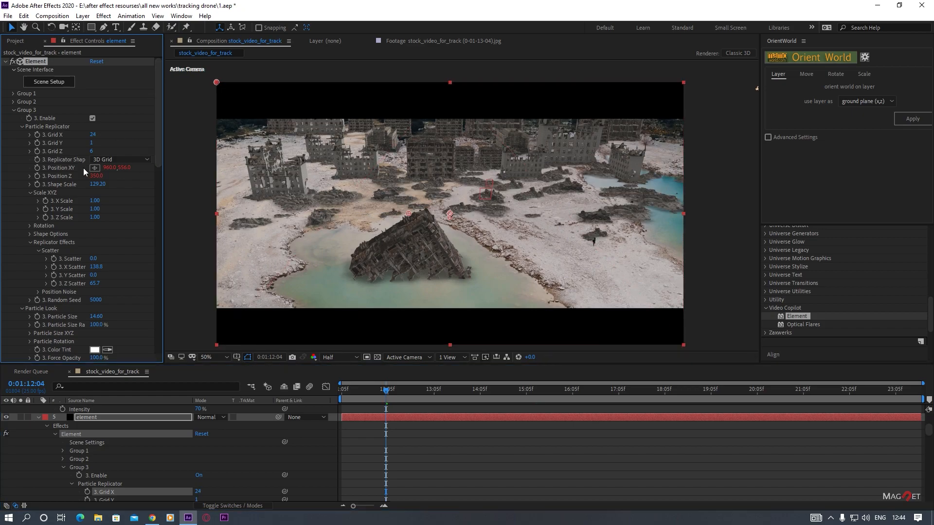
pyautogui.moveTo(92, 152); pyautogui.dragTo(117, 149)
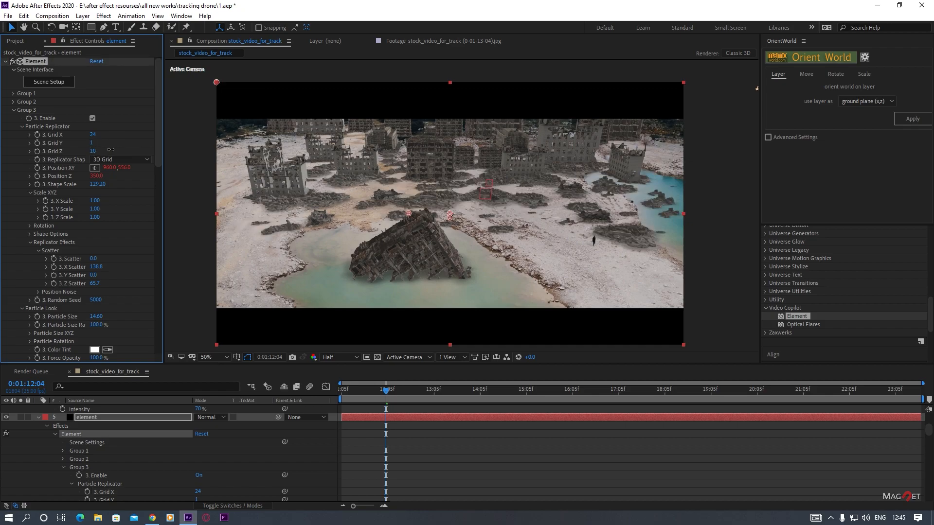
pyautogui.press('Home')
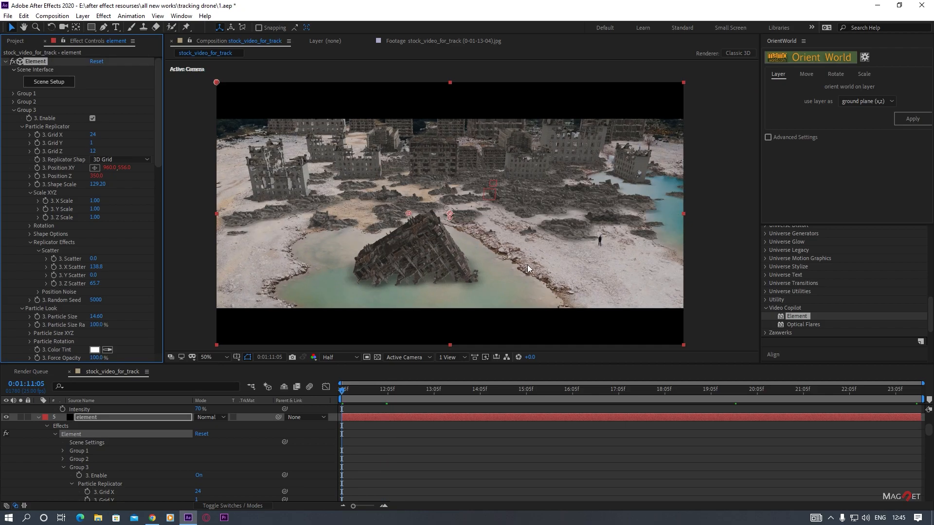
# Set the Y position of Group 2's particle replicator to 542.4 while checking the ground contact up close.
pyautogui.click(13, 102)
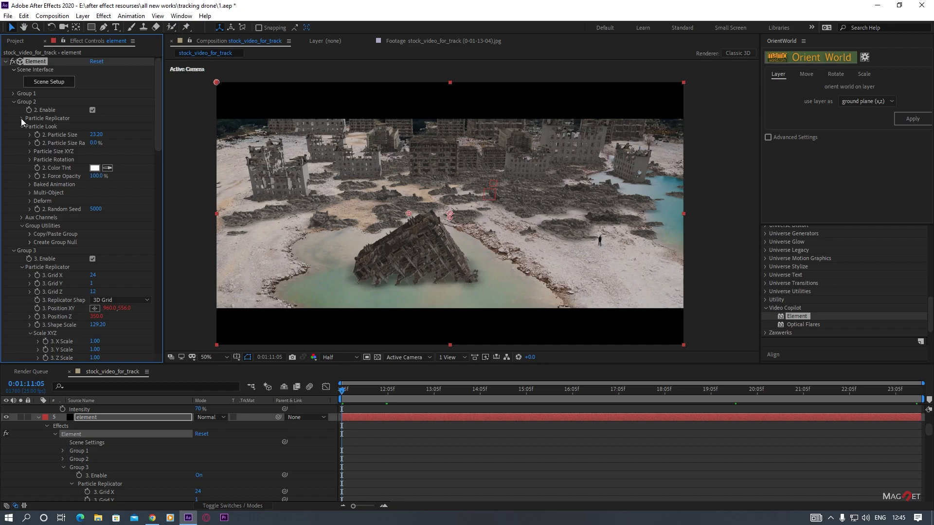
pyautogui.click(22, 119)
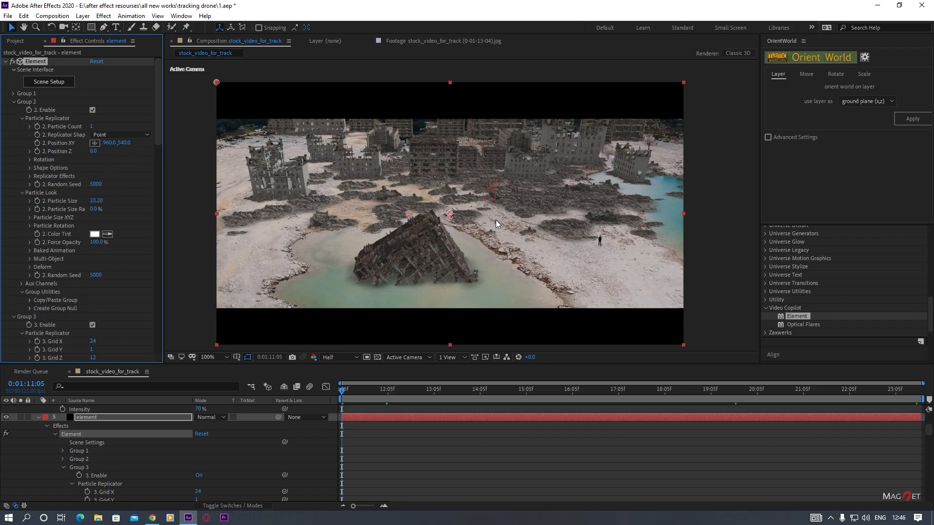
pyautogui.scroll(4, 497, 222)
pyautogui.scroll(-3, 519, 233)
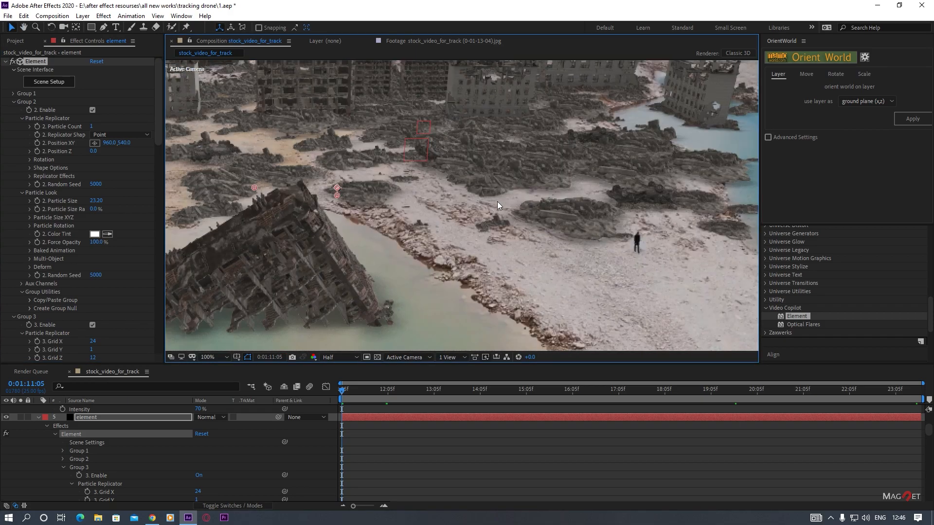
pyautogui.scroll(1, 543, 194)
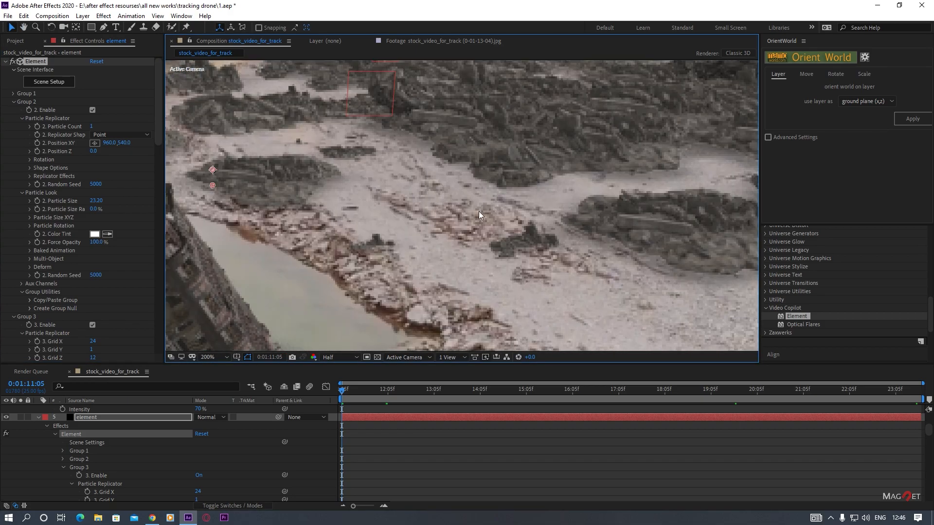
pyautogui.scroll(-1, 414, 193)
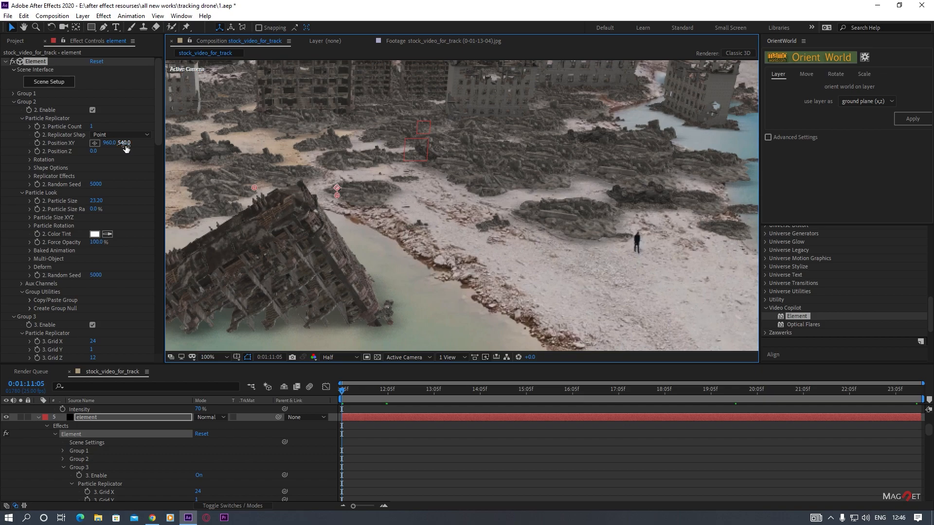
pyautogui.moveTo(128, 145); pyautogui.dragTo(142, 143)
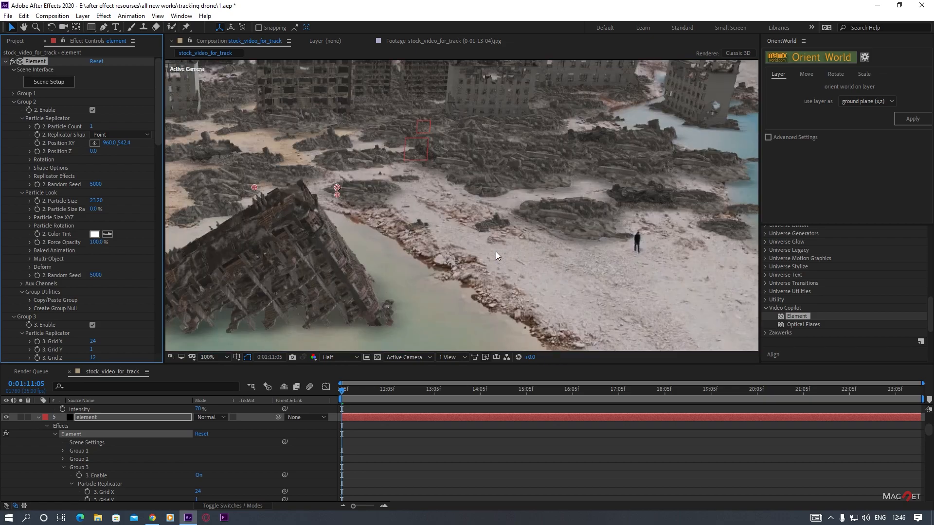
# Review the whole frame at 50% zoom and check the scene at 0:01:22:17.
pyautogui.scroll(-2, 520, 263)
pyautogui.moveTo(381, 251); pyautogui.dragTo(440, 253)
pyautogui.press('v')
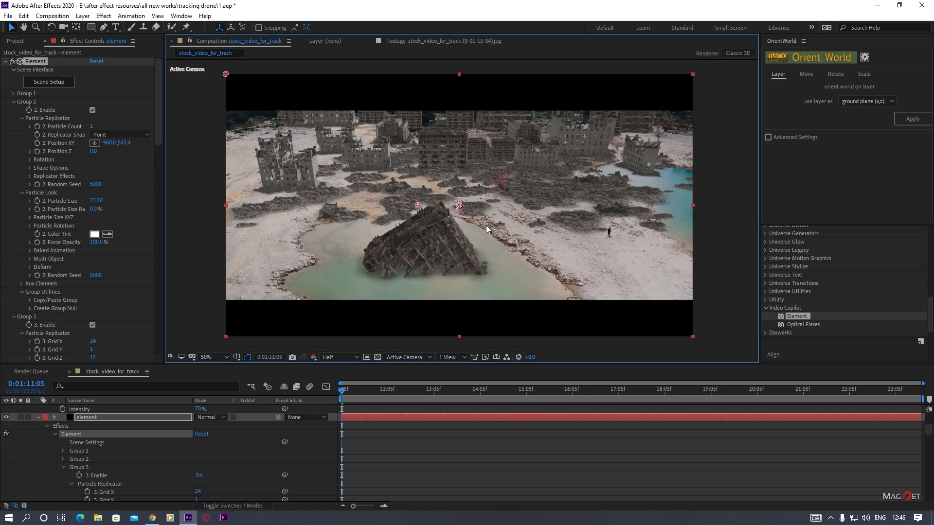
pyautogui.press('h')
pyautogui.moveTo(499, 249); pyautogui.dragTo(476, 217)
pyautogui.press('v')
pyautogui.click(872, 392)
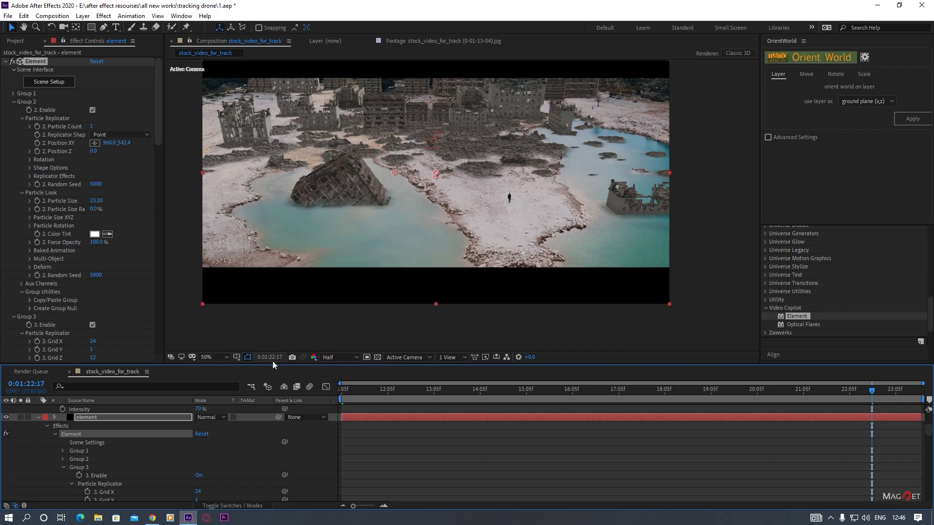
# Collapse the element layer's properties, duplicate the layer, and select the lower copy.
pyautogui.click(94, 417)
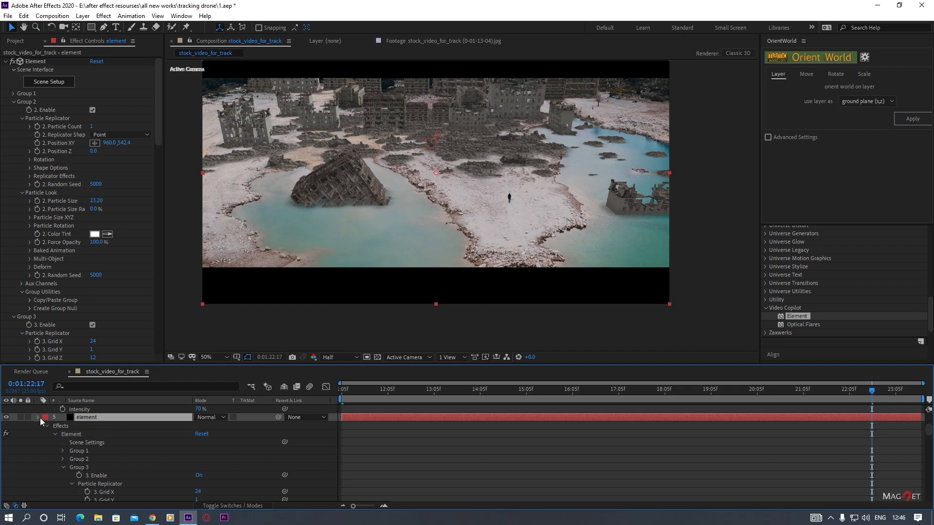
pyautogui.click(39, 417)
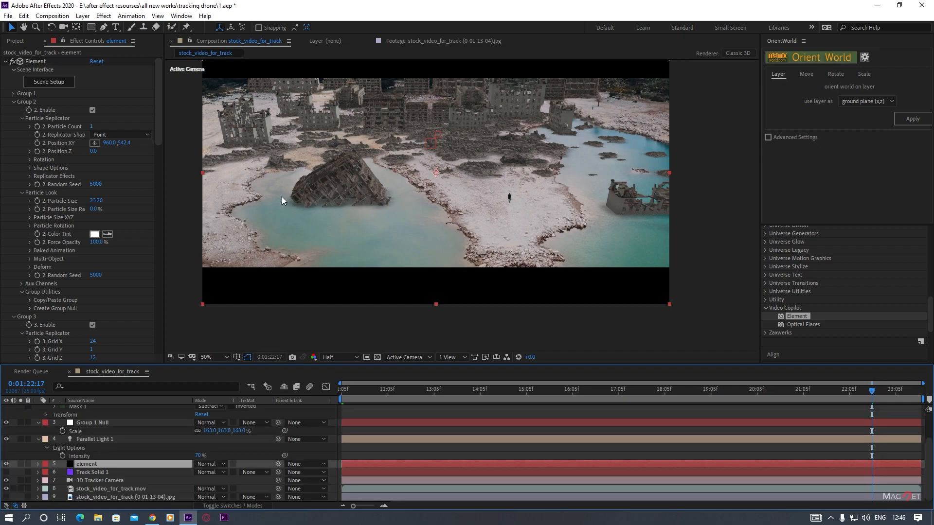
pyautogui.hotkey('ctrl', 'd')
pyautogui.click(84, 472)
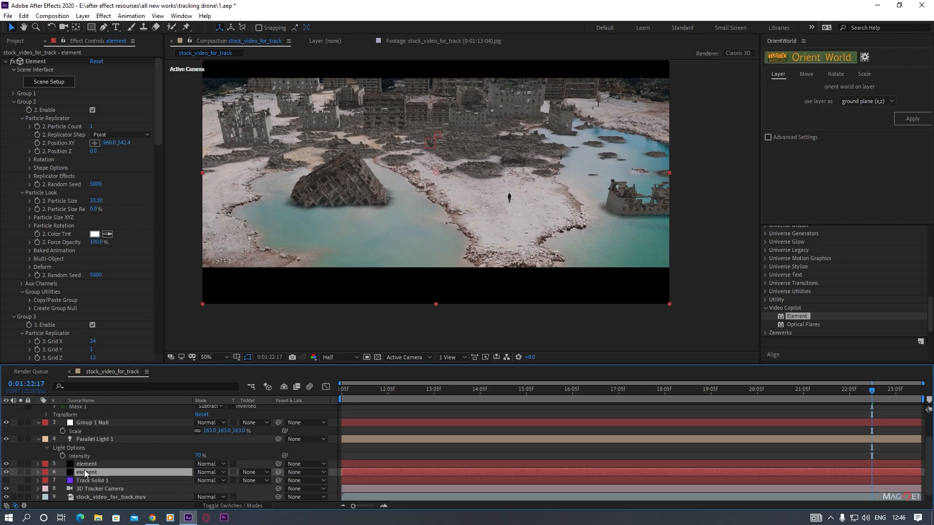
# Open the lower element layer's Scene Setup and apply the Chrome preset from the Physical materials to the Plane Model.
pyautogui.click(48, 82)
pyautogui.click(28, 354)
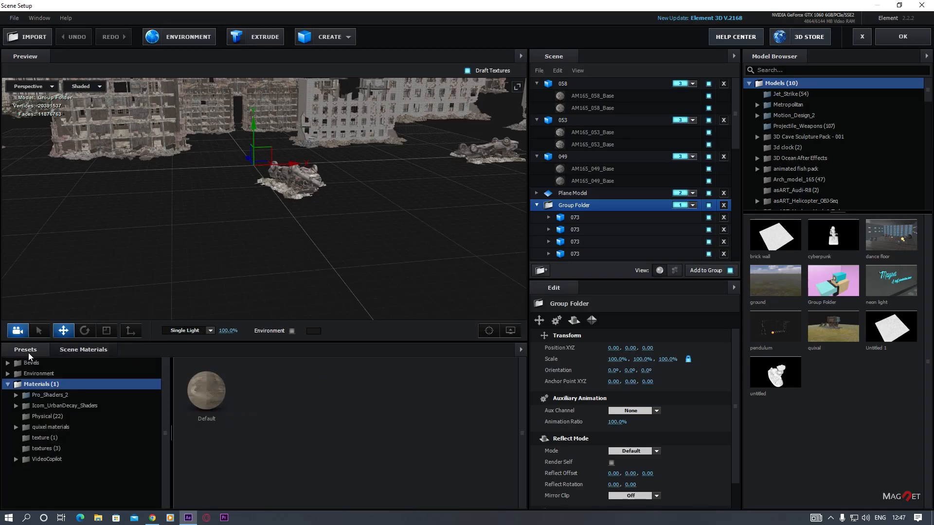
pyautogui.scroll(-3, 327, 259)
pyautogui.moveTo(327, 258); pyautogui.dragTo(314, 244)
pyautogui.scroll(-2, 323, 238)
pyautogui.scroll(-1, 313, 244)
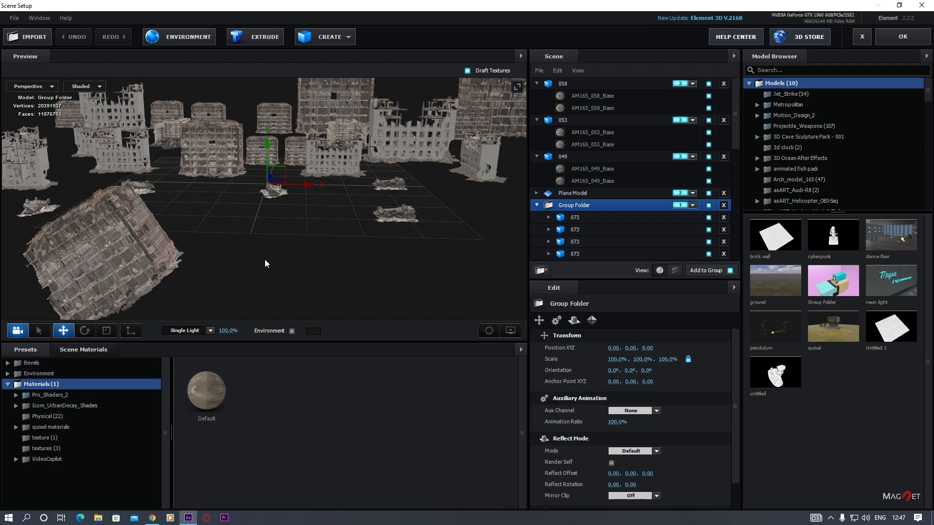
pyautogui.scroll(-2, 276, 273)
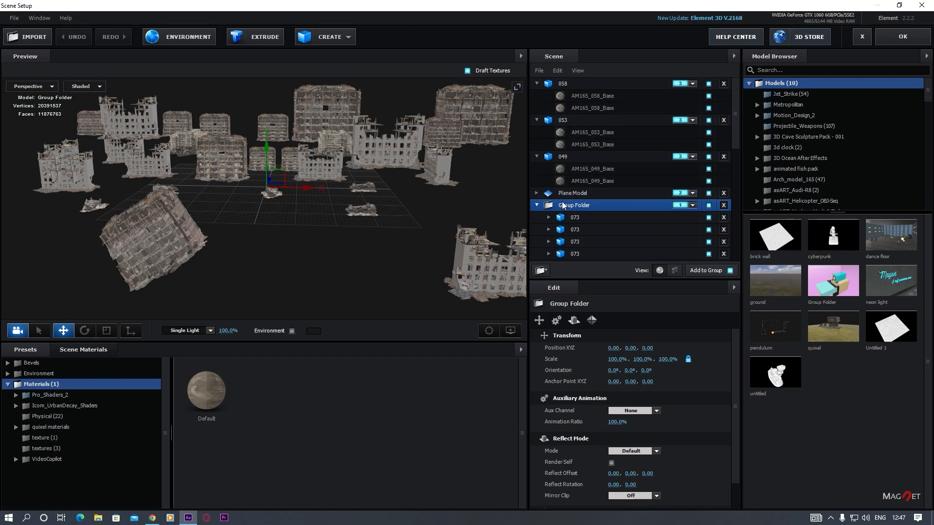
pyautogui.click(573, 193)
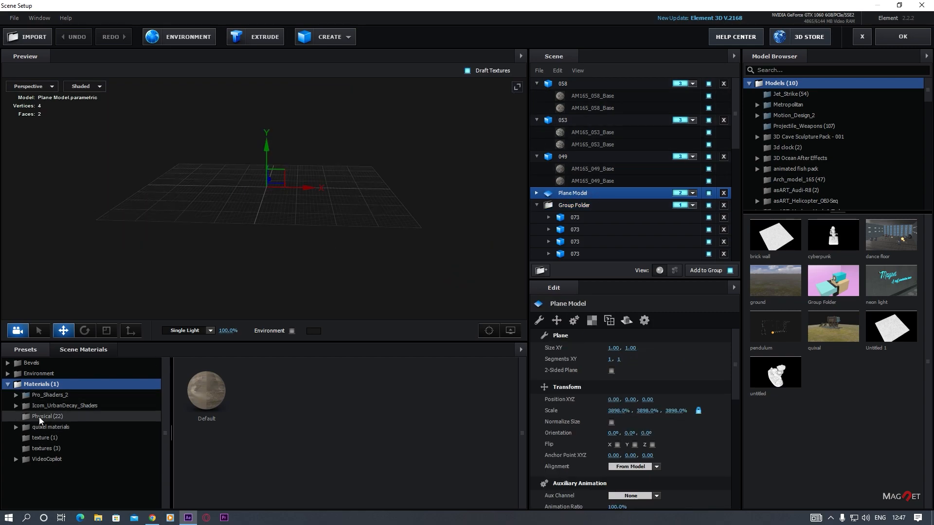
pyautogui.click(43, 417)
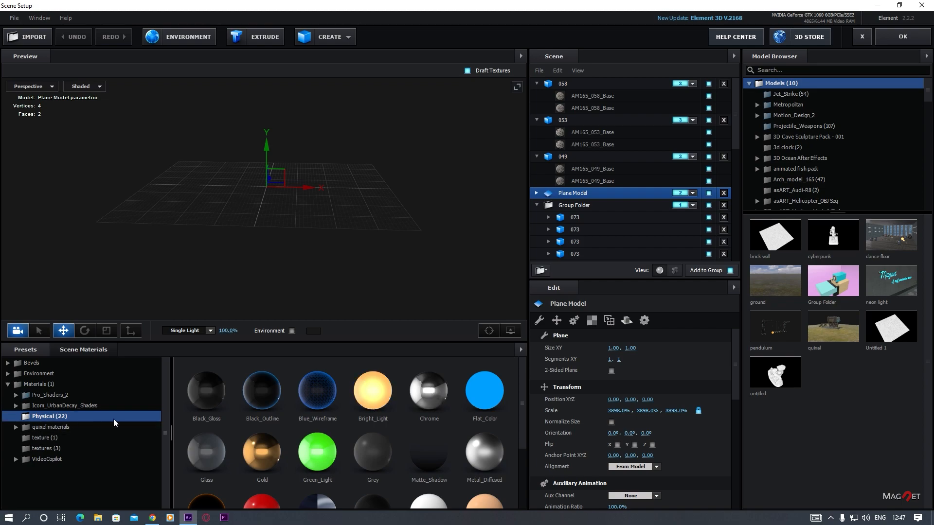
pyautogui.moveTo(431, 396); pyautogui.dragTo(261, 214)
pyautogui.moveTo(320, 246)
pyautogui.mouseDown()
pyautogui.moveTo(291, 244)
pyautogui.moveTo(275, 274)
pyautogui.moveTo(321, 253)
pyautogui.mouseUp()
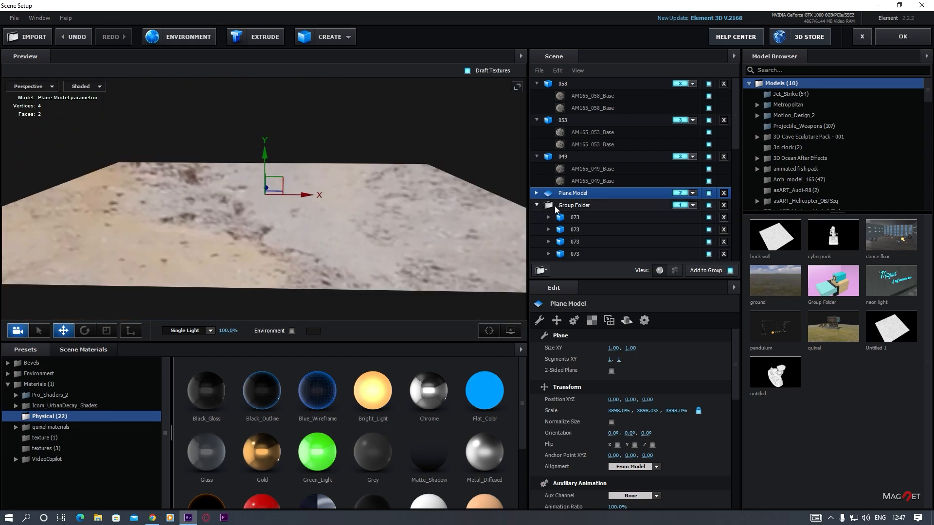
# Turn off Visible to Camera for the AM165_097_rubble_01 material of the first 073 model in the Group Folder.
pyautogui.click(556, 205)
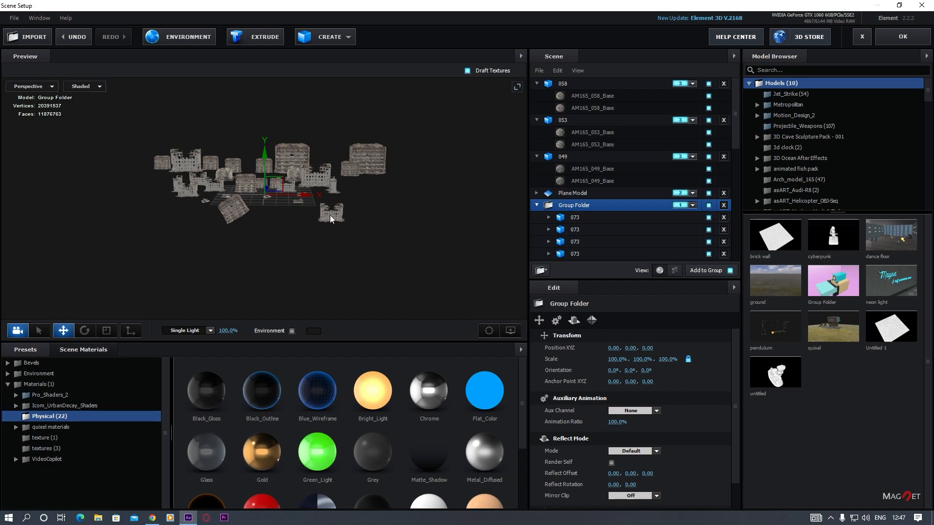
pyautogui.moveTo(325, 244); pyautogui.dragTo(360, 112)
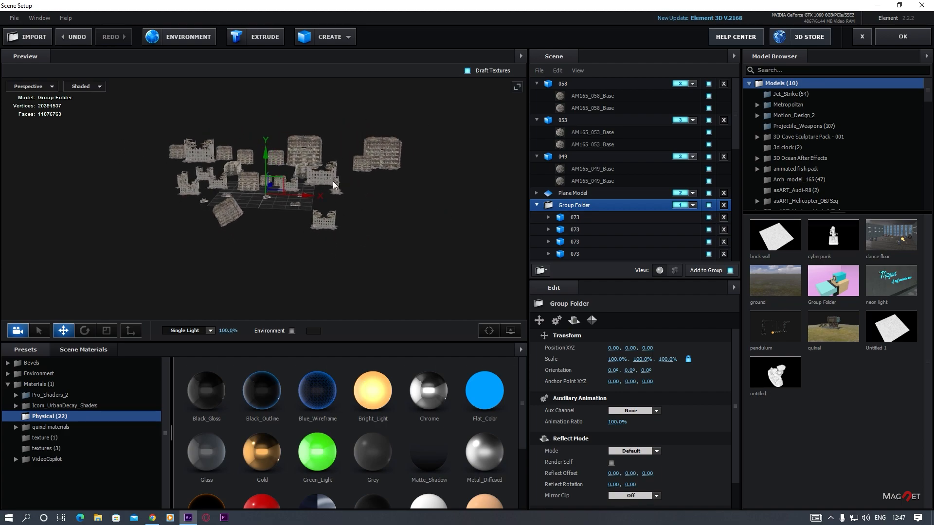
pyautogui.moveTo(342, 251); pyautogui.dragTo(354, 245)
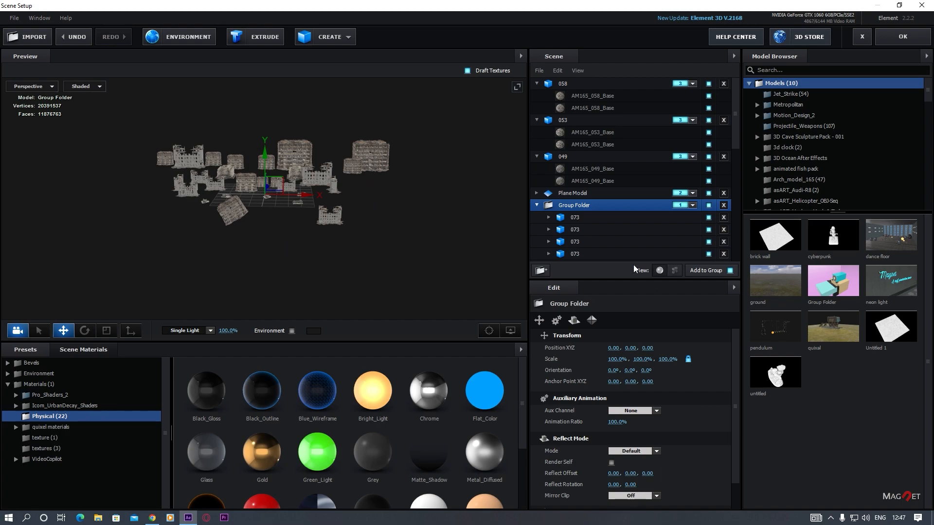
pyautogui.click(574, 218)
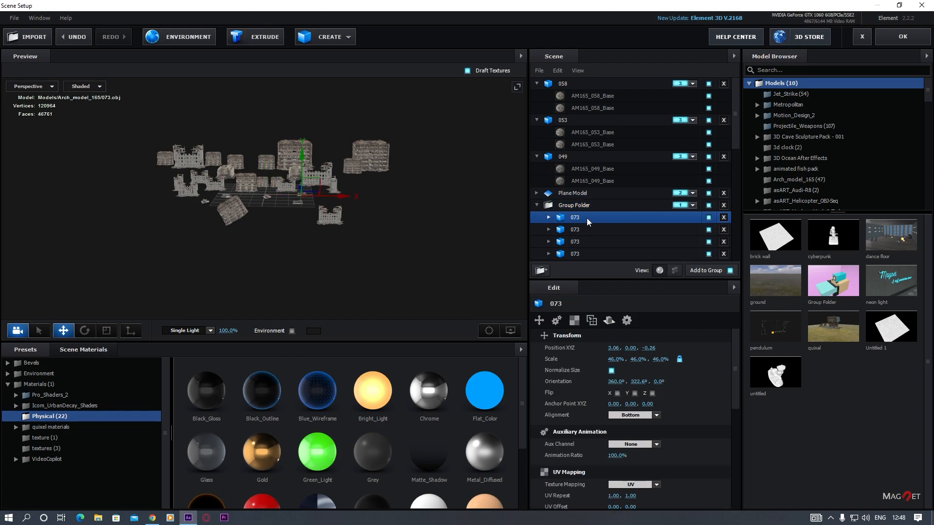
pyautogui.moveTo(384, 235); pyautogui.dragTo(386, 239)
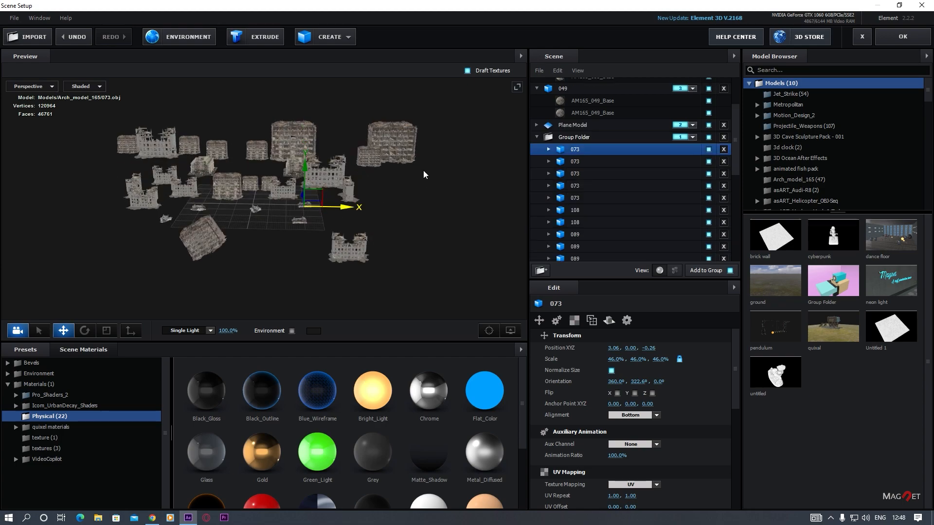
pyautogui.click(548, 150)
pyautogui.click(588, 160)
pyautogui.click(601, 173)
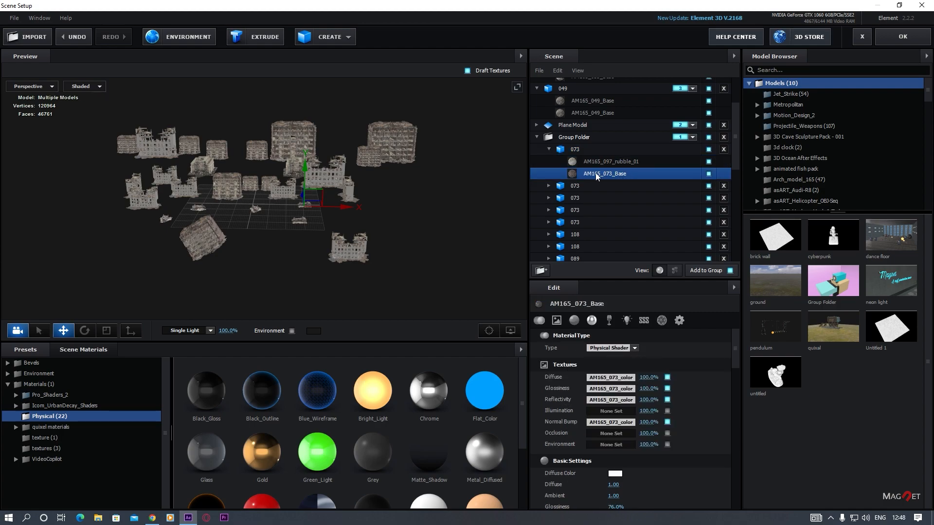
pyautogui.moveTo(267, 260); pyautogui.dragTo(297, 254)
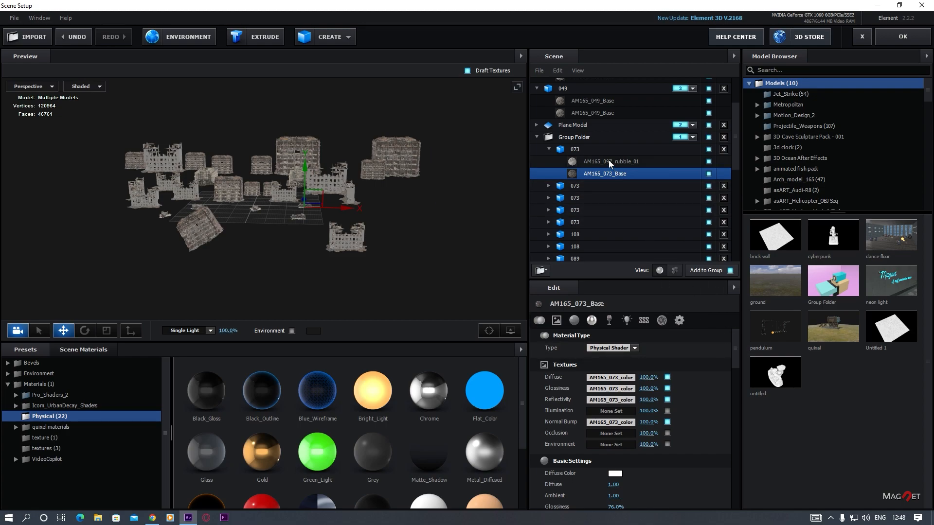
pyautogui.click(591, 160)
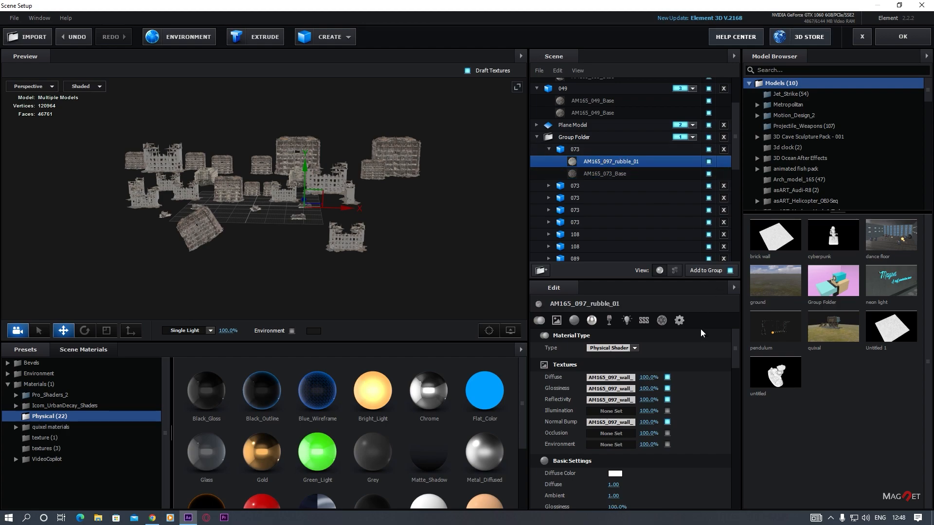
pyautogui.click(679, 322)
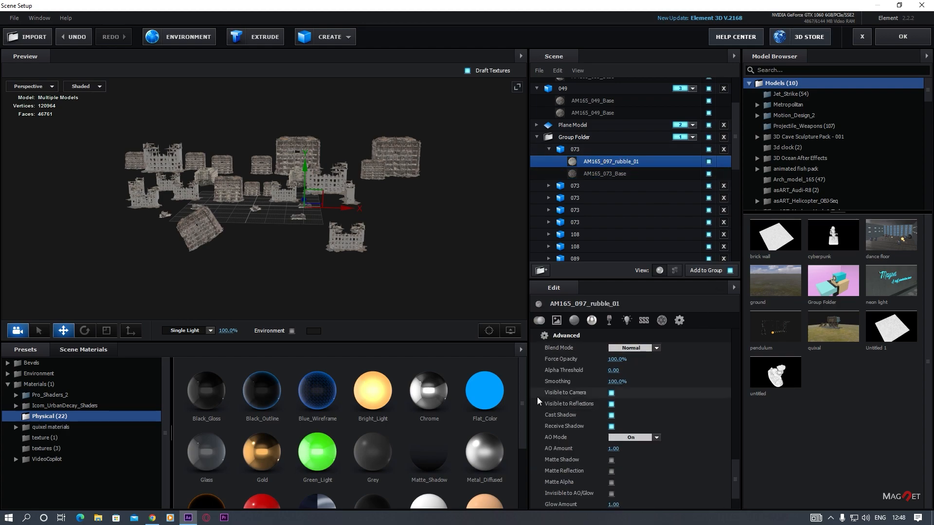
pyautogui.click(612, 393)
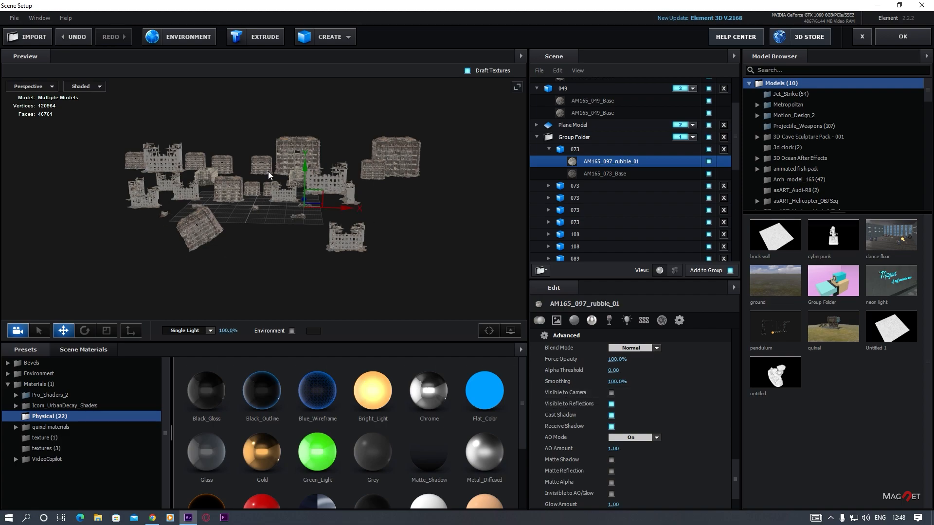
# Turn off Visible to Camera for the remaining building and rubble materials, including AM165_049_Base.
pyautogui.click(574, 188)
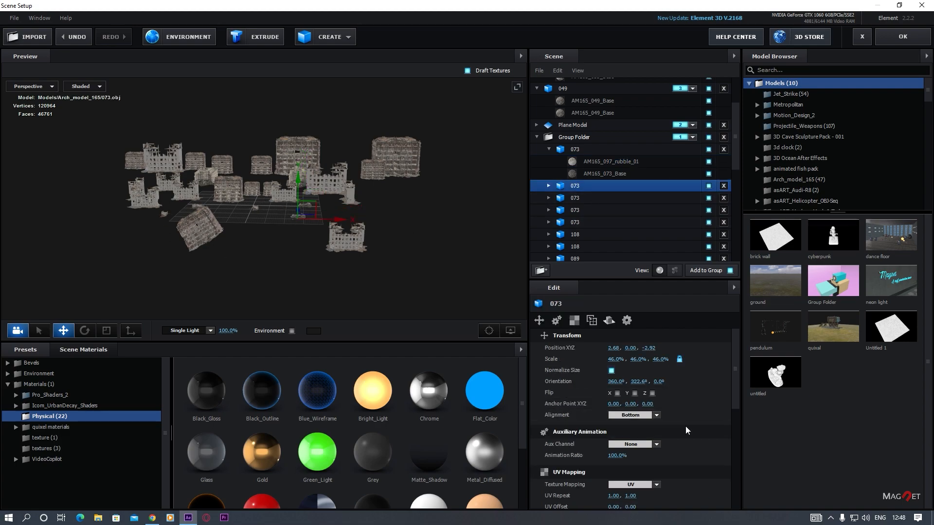
pyautogui.click(594, 173)
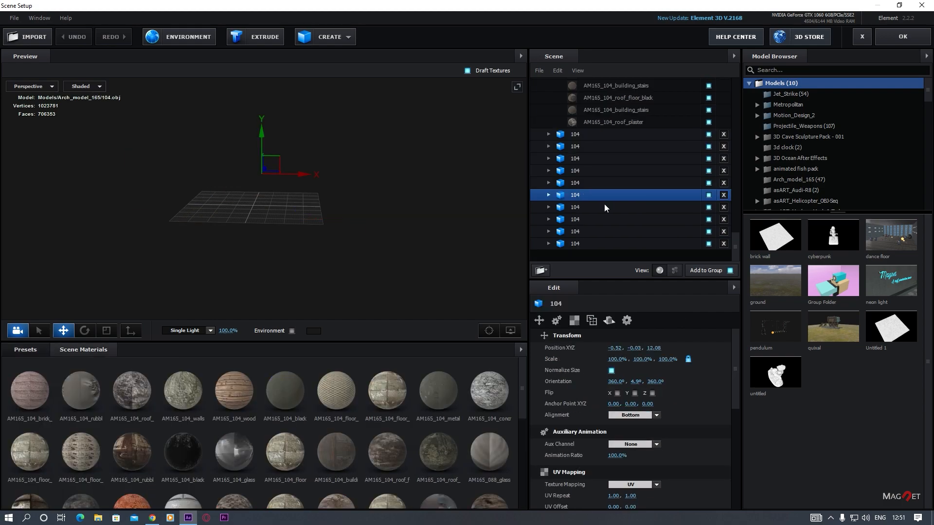
pyautogui.scroll(10, 608, 180)
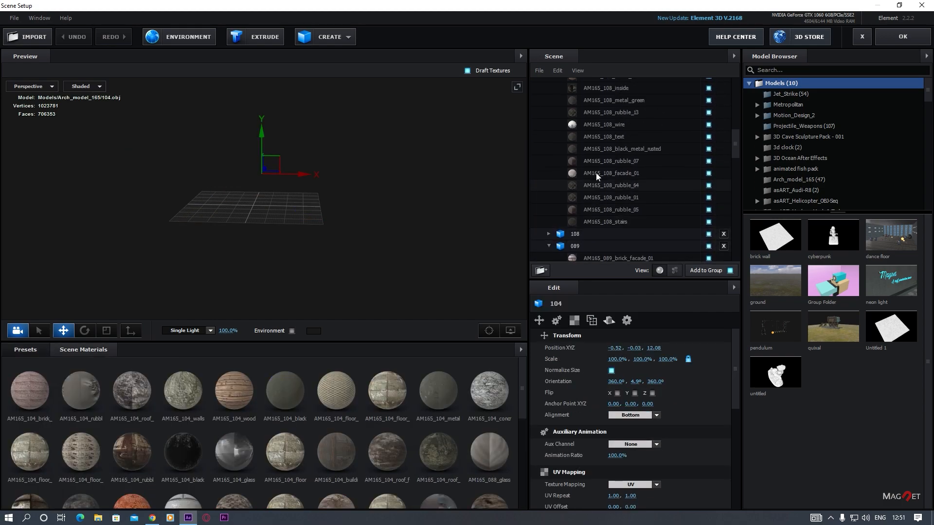
pyautogui.scroll(4, 608, 180)
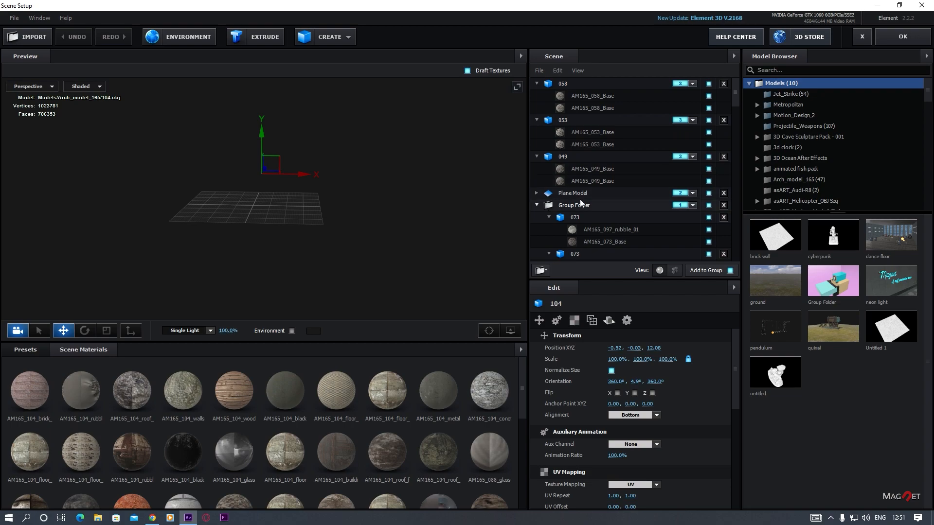
pyautogui.click(590, 193)
pyautogui.click(560, 87)
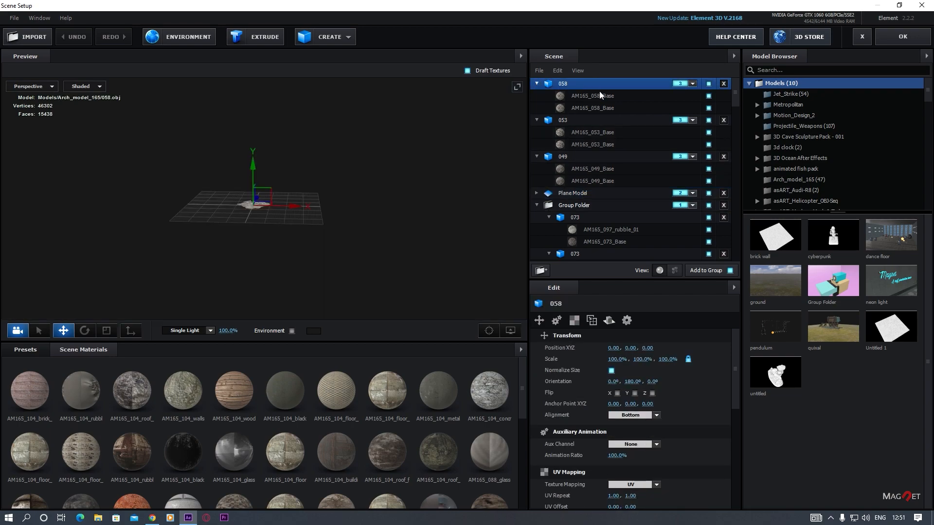
pyautogui.click(583, 97)
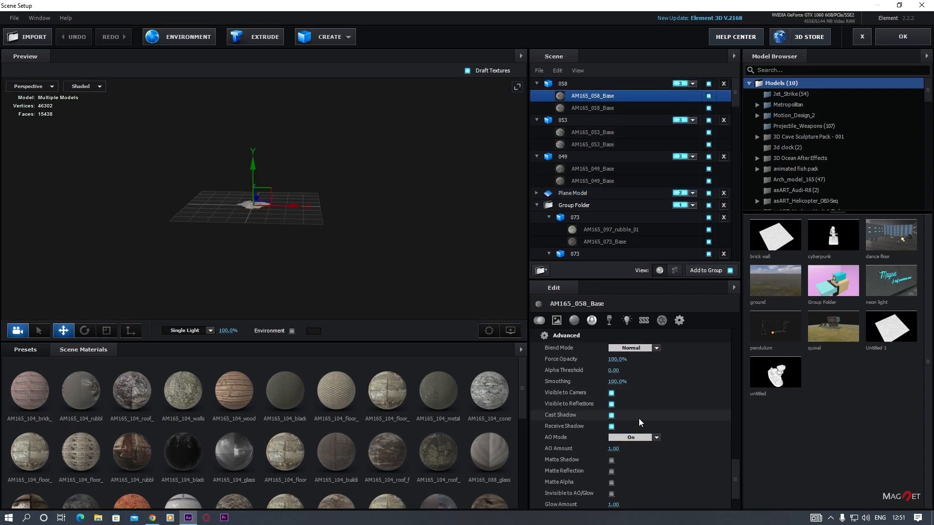
pyautogui.click(627, 169)
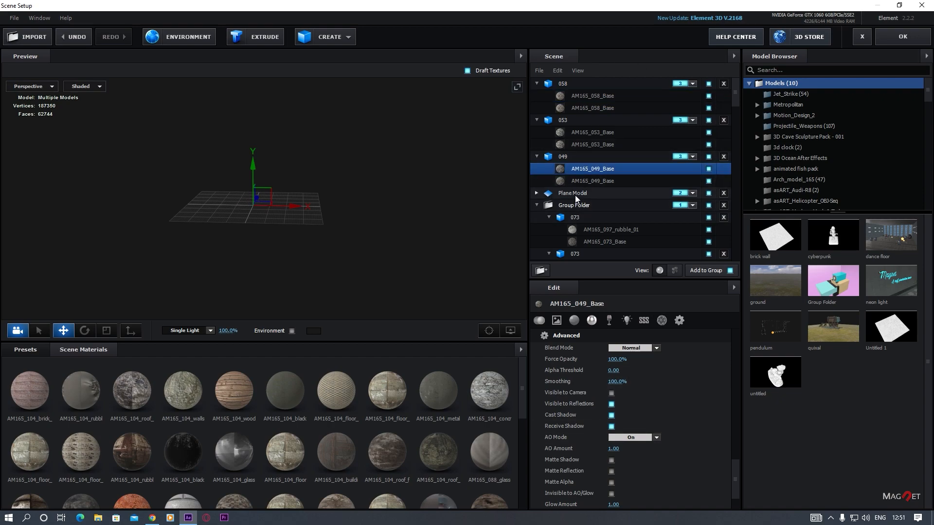
# Set the Plane Model's Reflect Mode to Mirror Surface.
pyautogui.click(574, 194)
pyautogui.moveTo(301, 229); pyautogui.dragTo(318, 251)
pyautogui.moveTo(255, 253); pyautogui.dragTo(409, 253)
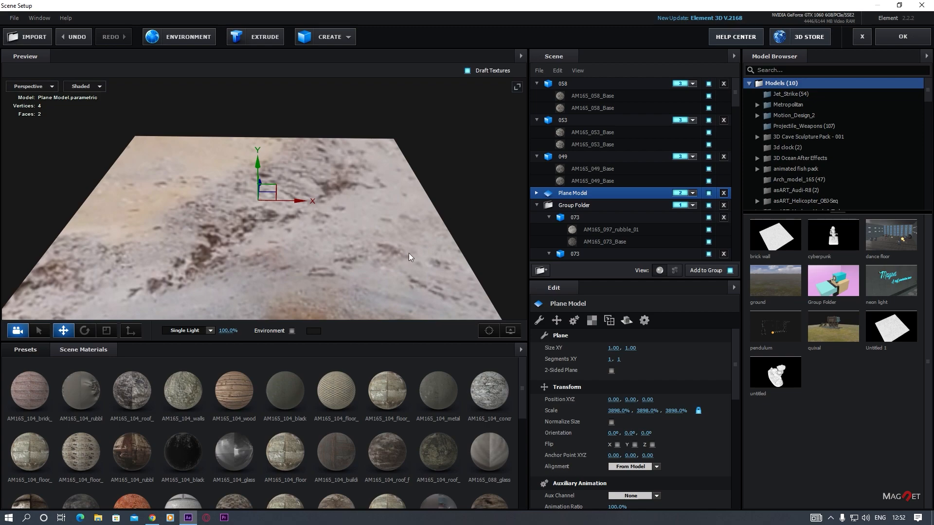
pyautogui.click(626, 321)
pyautogui.click(657, 348)
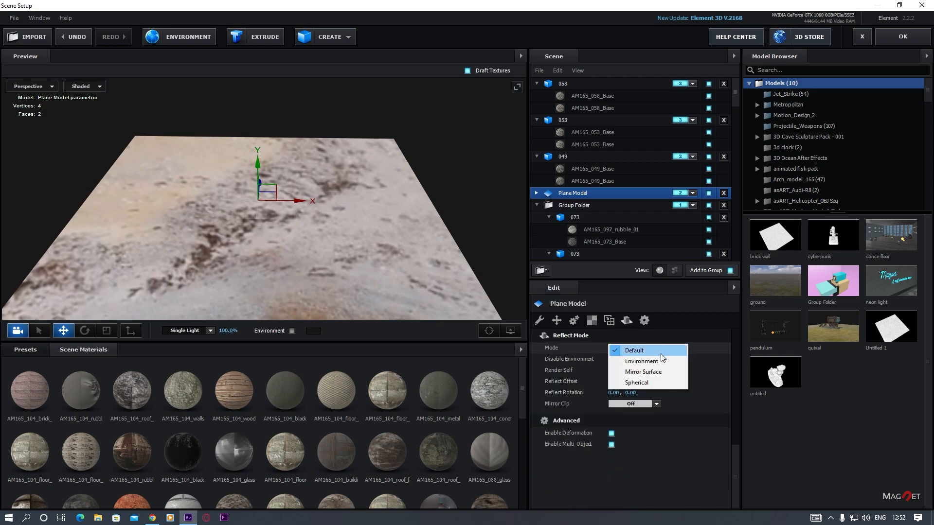
pyautogui.click(644, 373)
pyautogui.moveTo(366, 257); pyautogui.dragTo(368, 236)
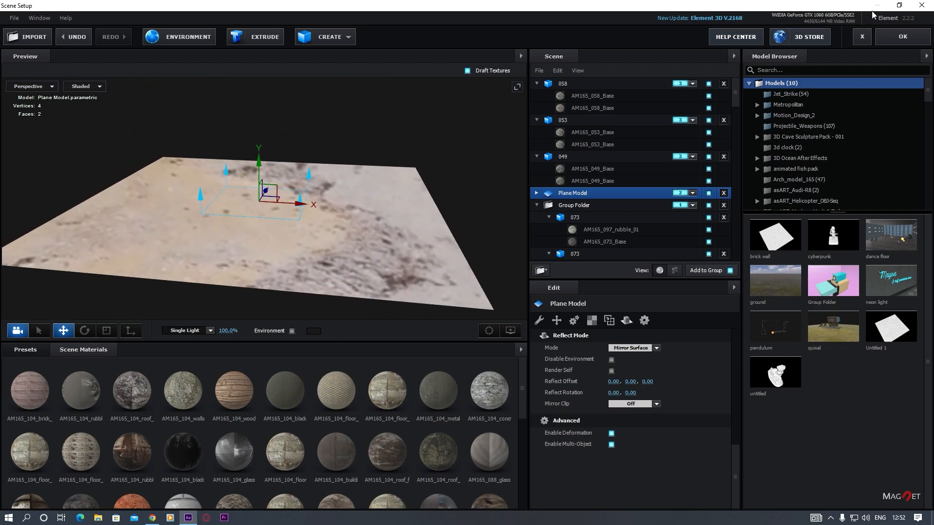
# Accept the scene setup and inspect the soloed lower element layer at 0:01:20:00.
pyautogui.click(903, 38)
pyautogui.moveTo(418, 399); pyautogui.dragTo(748, 416)
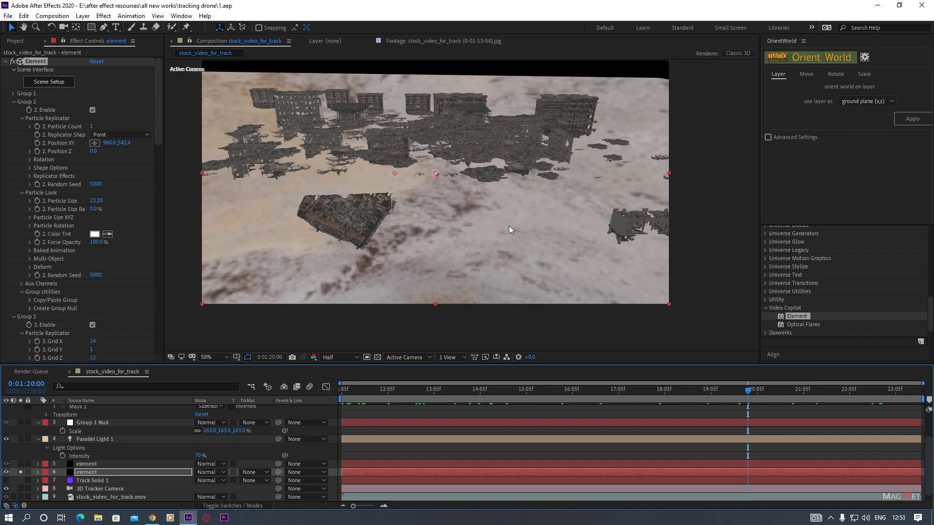
pyautogui.click(90, 472)
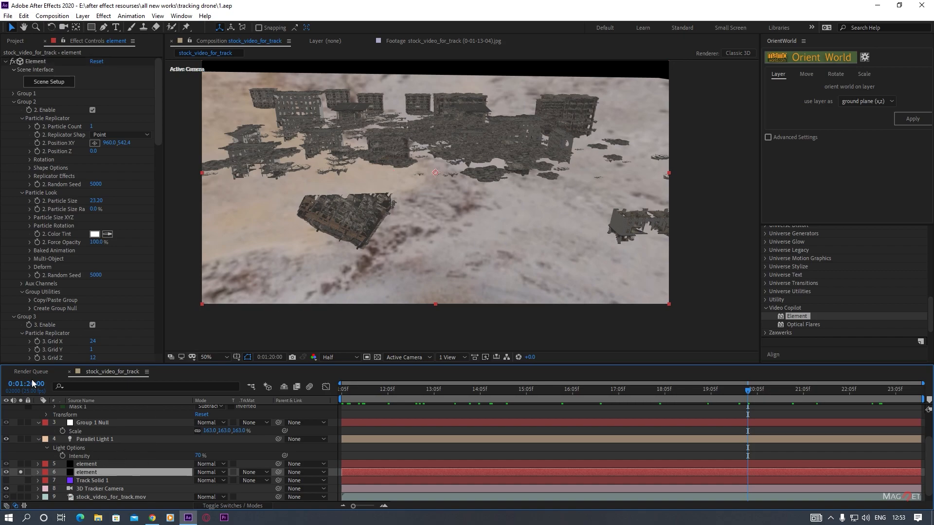
# Reopen the lower element layer's Scene Setup, clear the Custom Layer environment map and accept the scene.
pyautogui.click(49, 83)
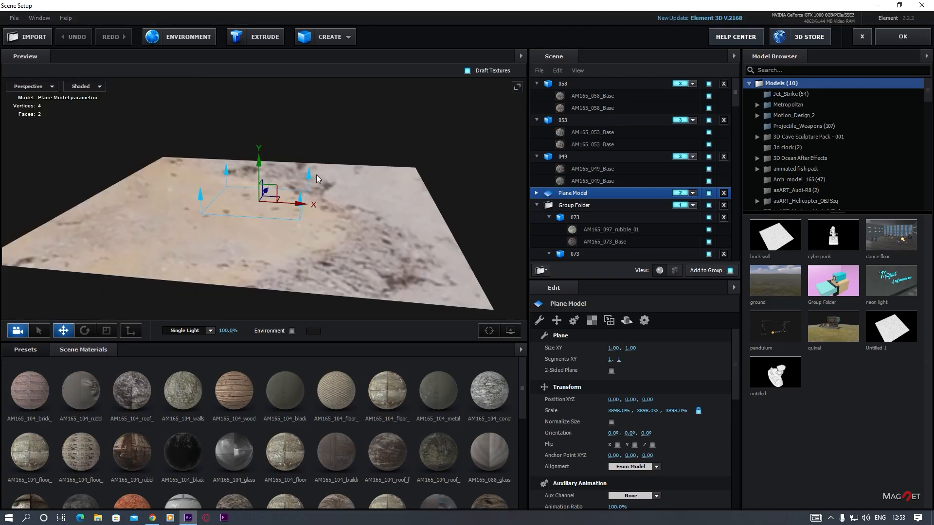
pyautogui.click(185, 37)
pyautogui.click(444, 196)
pyautogui.click(444, 195)
pyautogui.rightClick(479, 200)
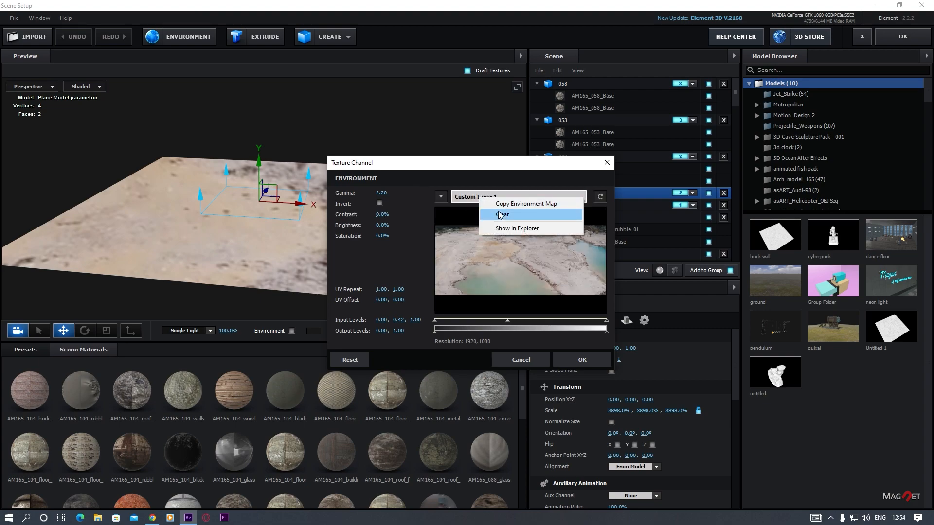
pyautogui.click(501, 214)
pyautogui.click(586, 364)
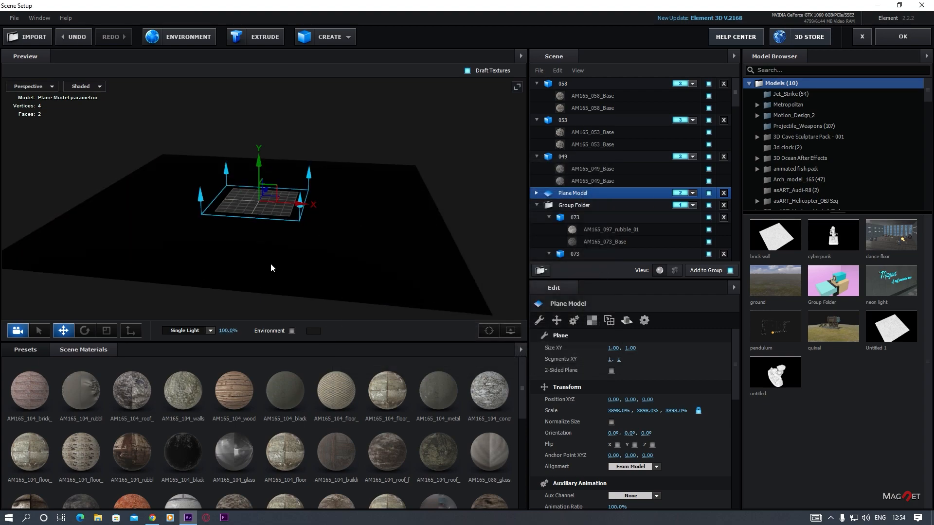
pyautogui.moveTo(276, 258); pyautogui.dragTo(351, 244)
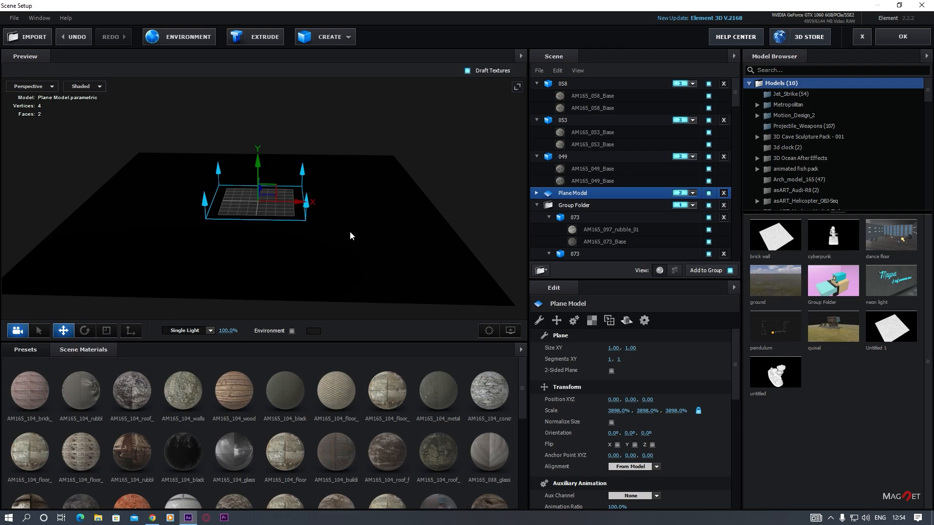
pyautogui.click(911, 41)
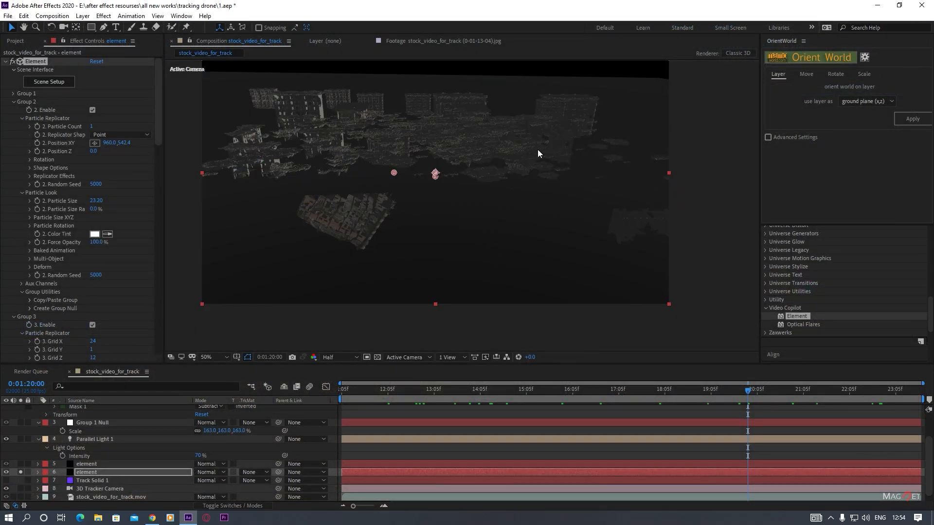
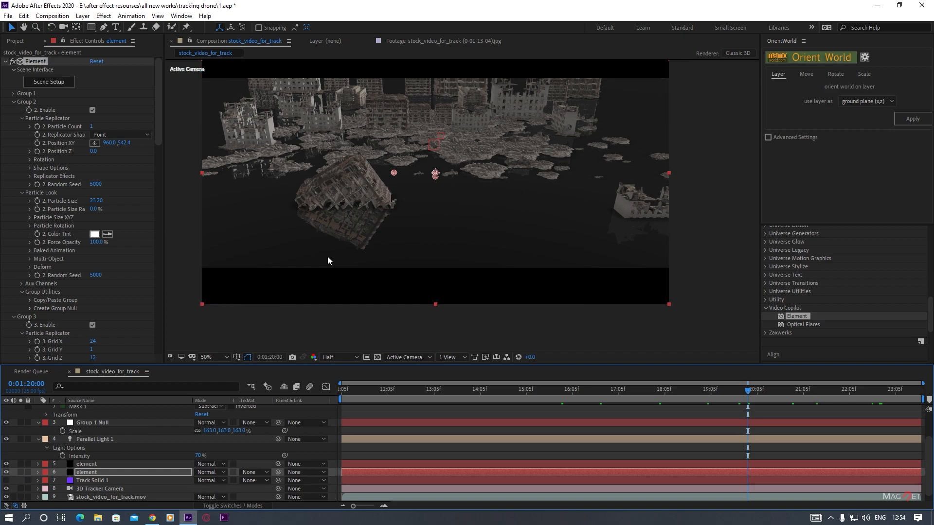
# Hide the lower element layer in the composition.
pyautogui.click(6, 473)
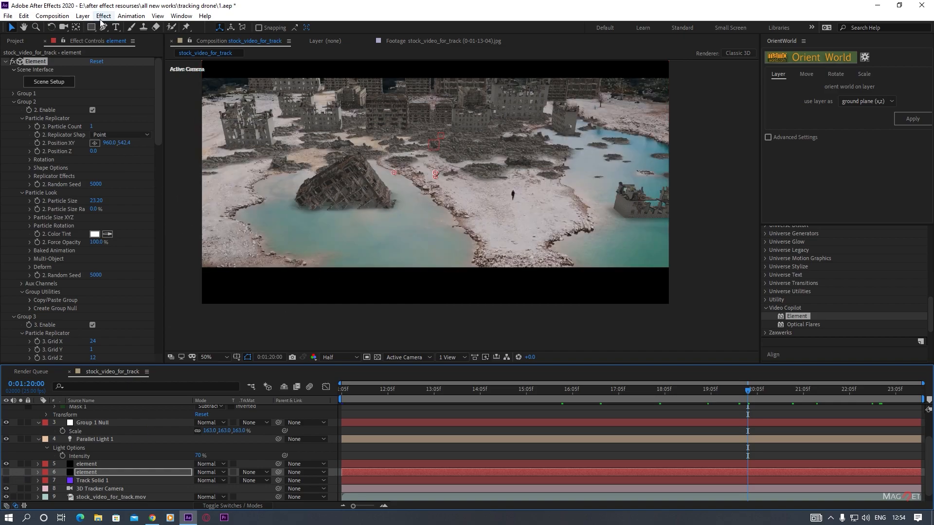
# Create a black 1920 × 1080 solid directly above the lower element layer and make it a 3D layer.
pyautogui.click(82, 15)
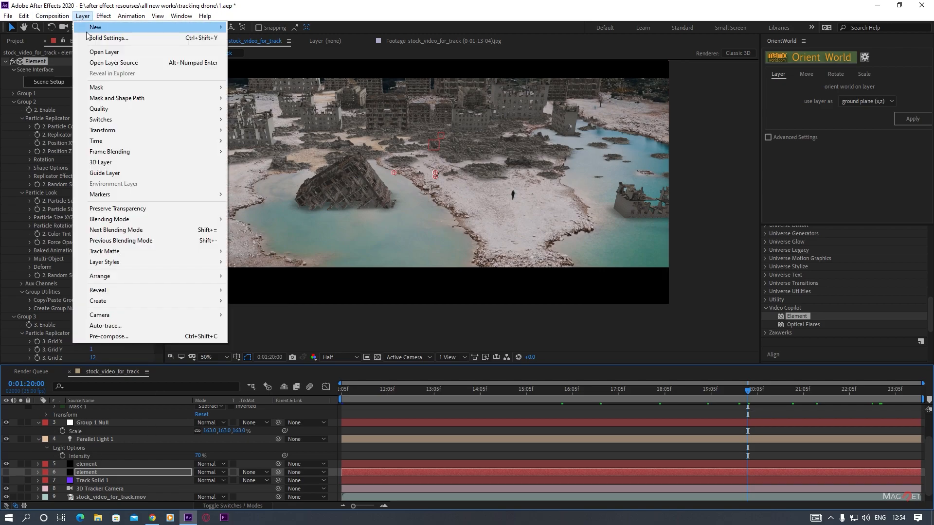
pyautogui.moveTo(92, 27)
pyautogui.click(253, 39)
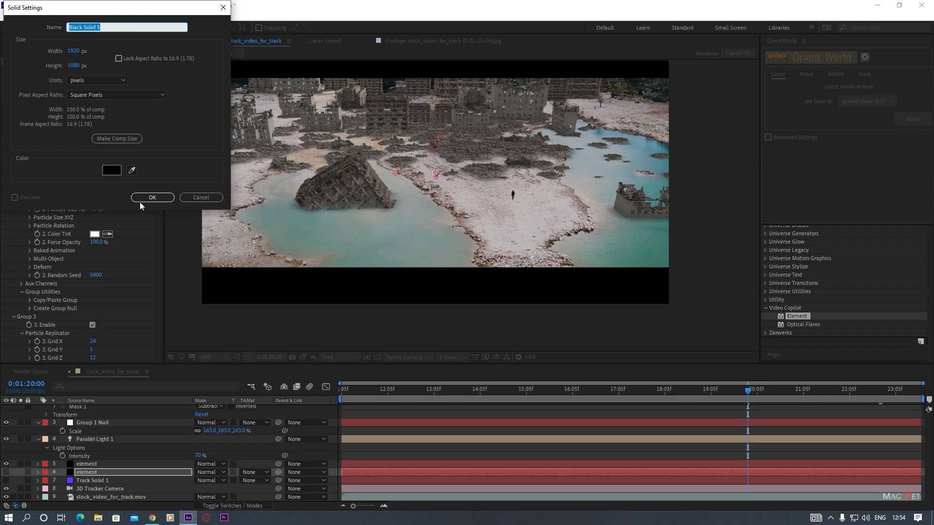
pyautogui.click(153, 197)
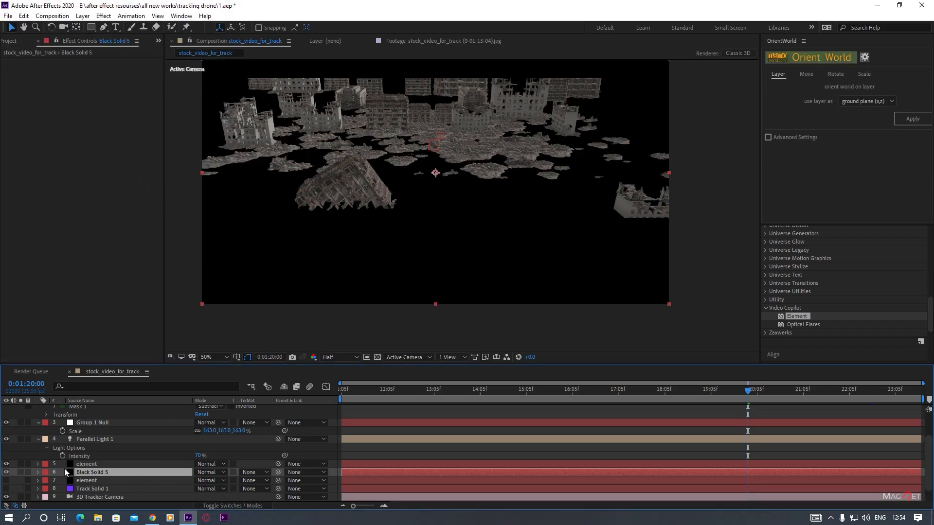
pyautogui.click(221, 509)
pyautogui.click(250, 472)
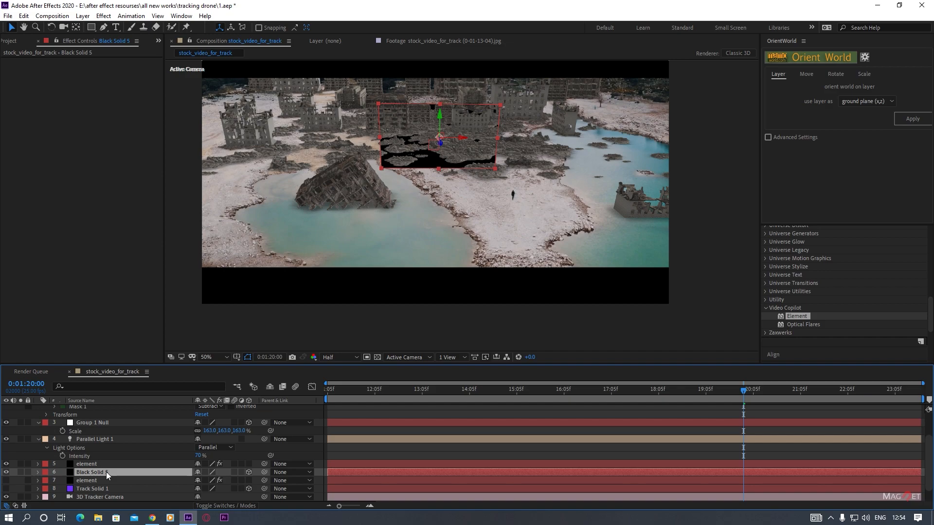
# Reveal the new black solid's material options and turn Accepts Lights off.
pyautogui.press('a')
pyautogui.press('a')
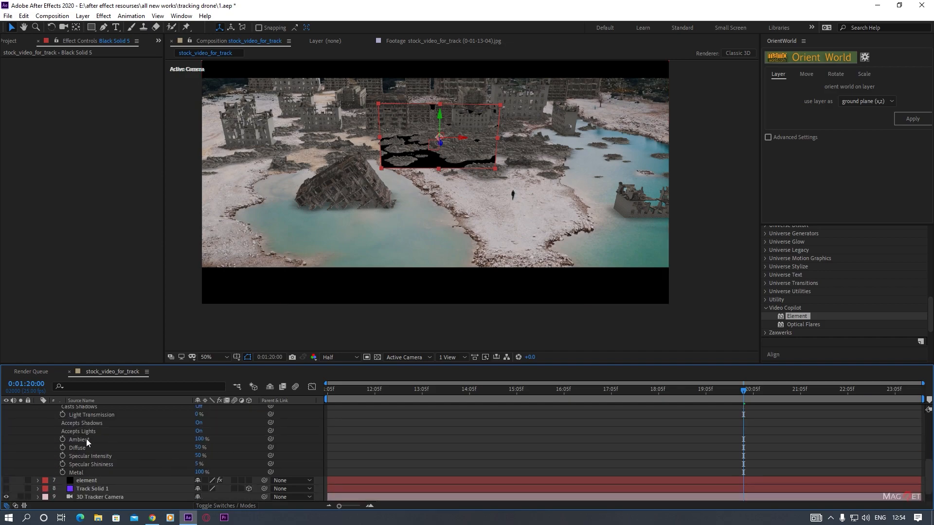
pyautogui.click(200, 431)
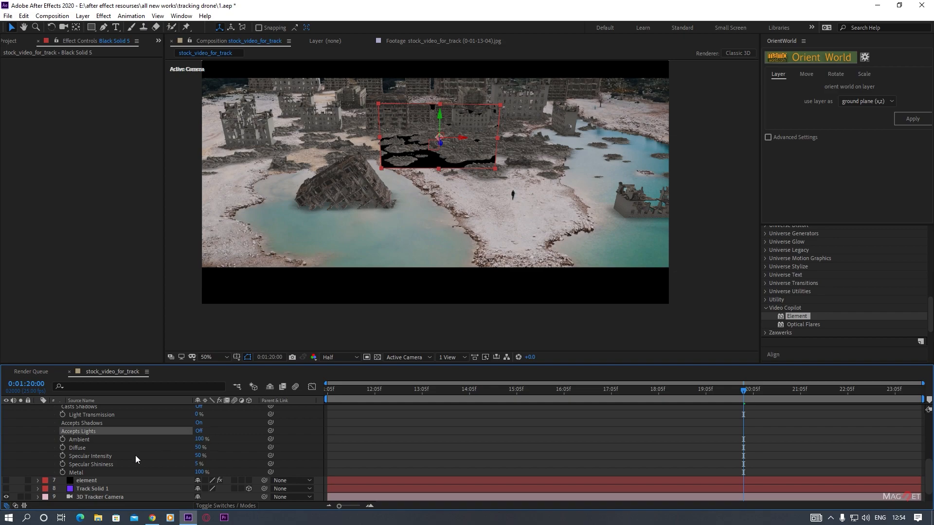
# Set the black solid's X Rotation to 90° so it lies flat along the ground.
pyautogui.scroll(4, 135, 456)
pyautogui.click(92, 472)
pyautogui.press('r')
pyautogui.click(210, 489)
pyautogui.write('90')
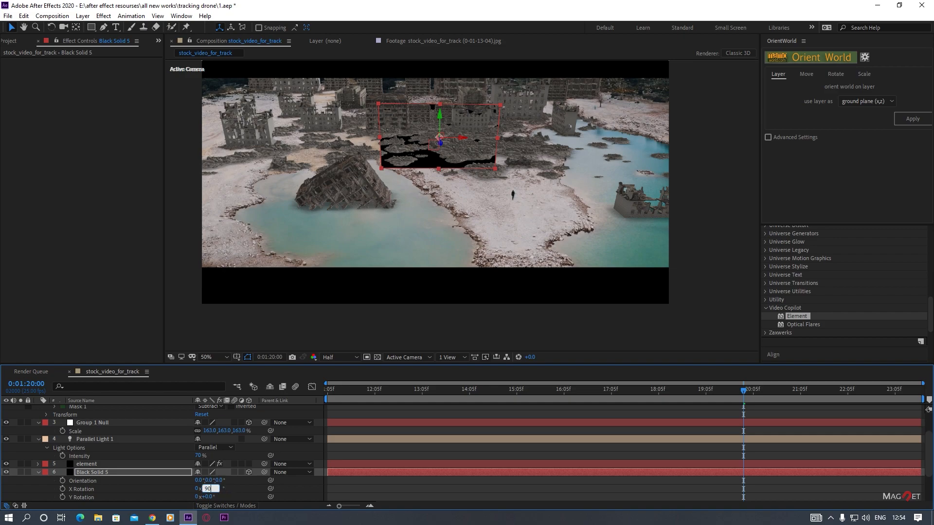
pyautogui.click(250, 489)
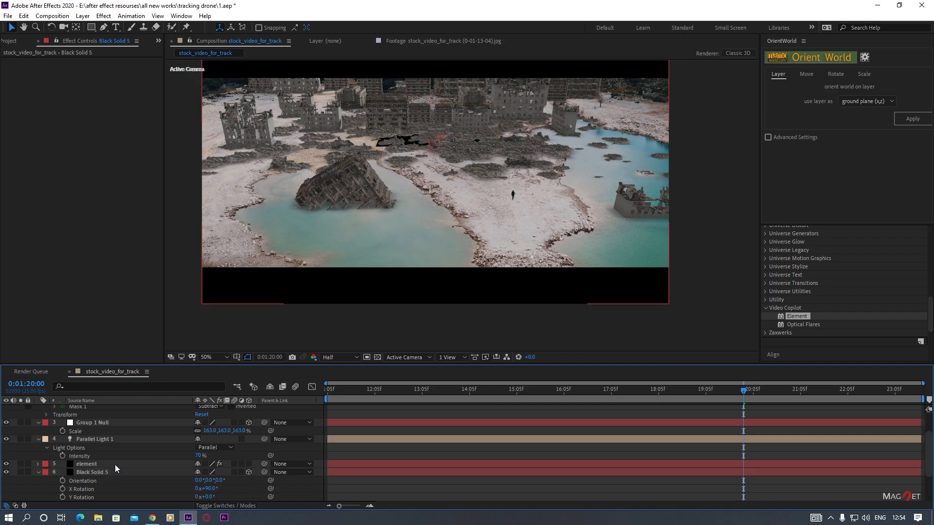
# Move the black solid forward over the ground beside the tilted building and scale it to 580%.
pyautogui.click(445, 139)
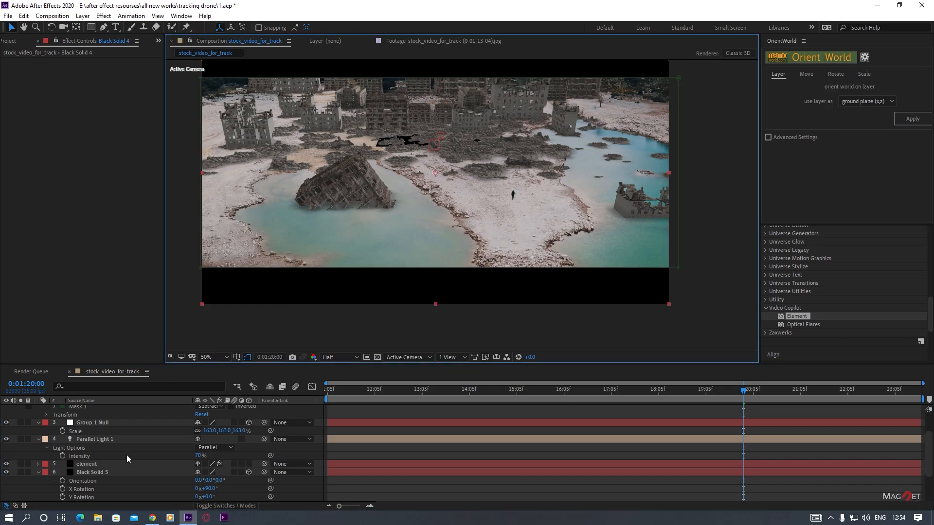
pyautogui.click(83, 472)
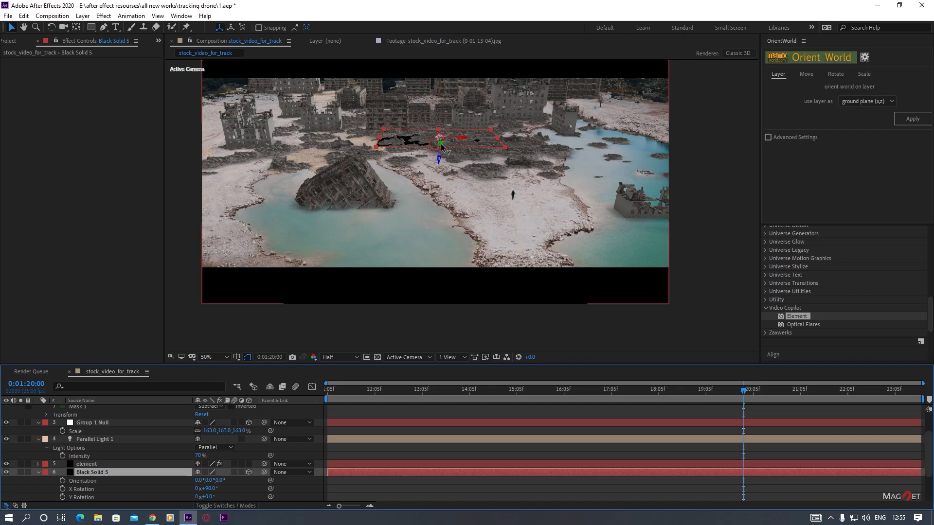
pyautogui.moveTo(440, 146); pyautogui.dragTo(546, 524)
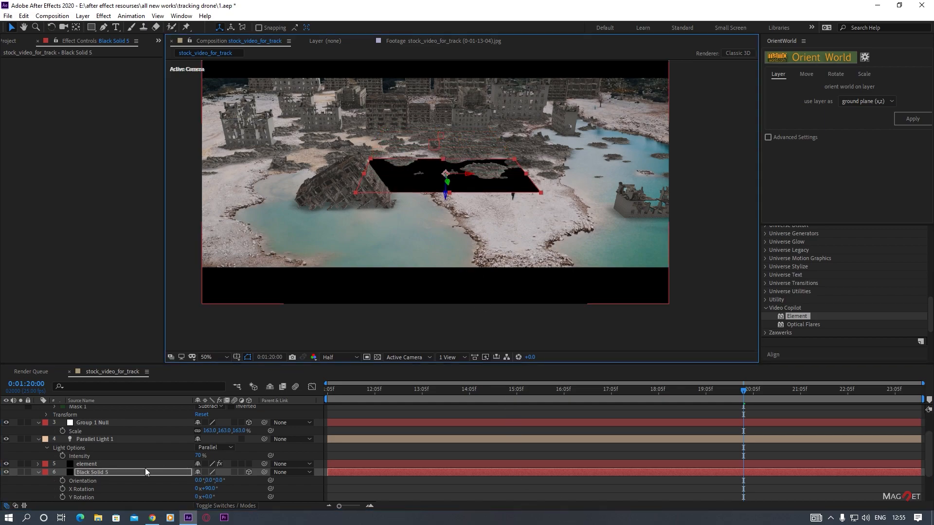
pyautogui.press('s')
pyautogui.moveTo(206, 481); pyautogui.dragTo(229, 480)
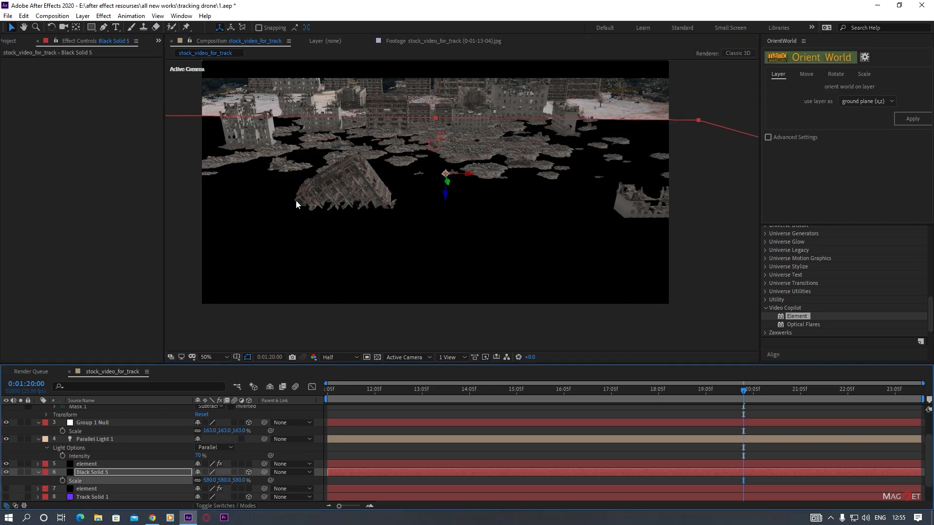
# Hide the black solid and the upper element layer, and activate the Pen tool for tracing the near pond's shoreline.
pyautogui.click(6, 472)
pyautogui.moveTo(352, 236); pyautogui.dragTo(376, 202)
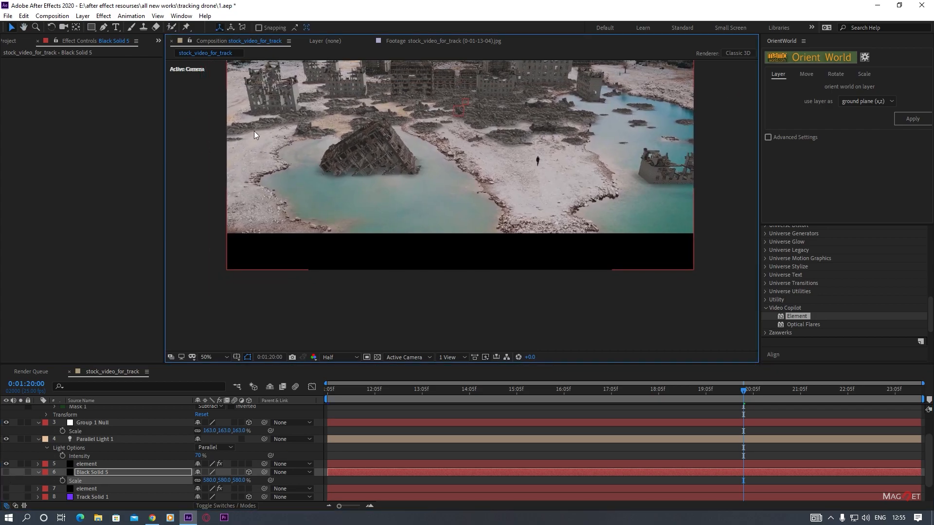
pyautogui.click(101, 28)
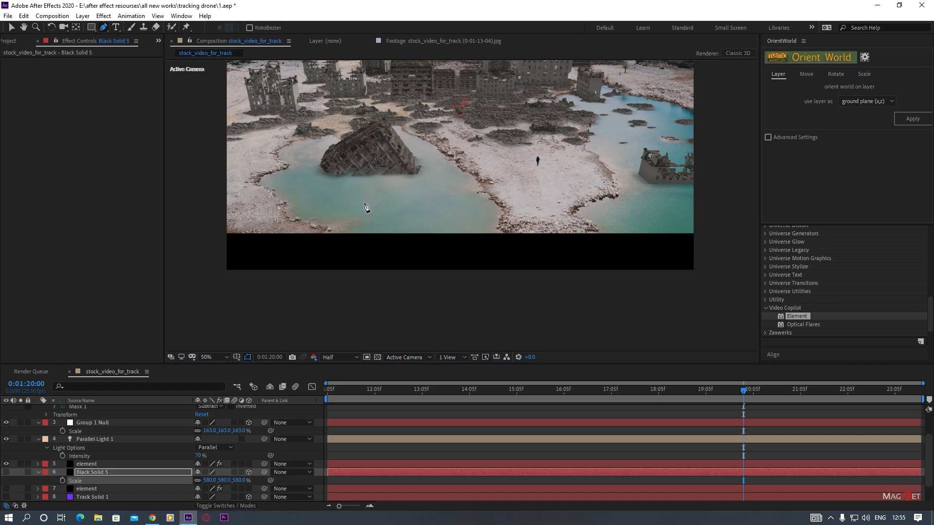
pyautogui.scroll(4, 370, 203)
pyautogui.scroll(-2, 365, 181)
pyautogui.moveTo(370, 183); pyautogui.dragTo(574, 334)
pyautogui.scroll(2, 415, 165)
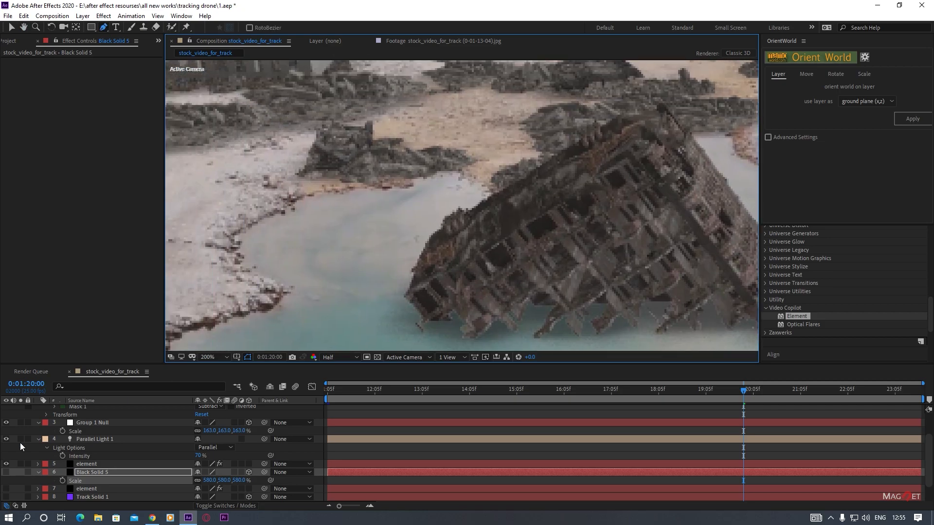
pyautogui.scroll(-1, 44, 475)
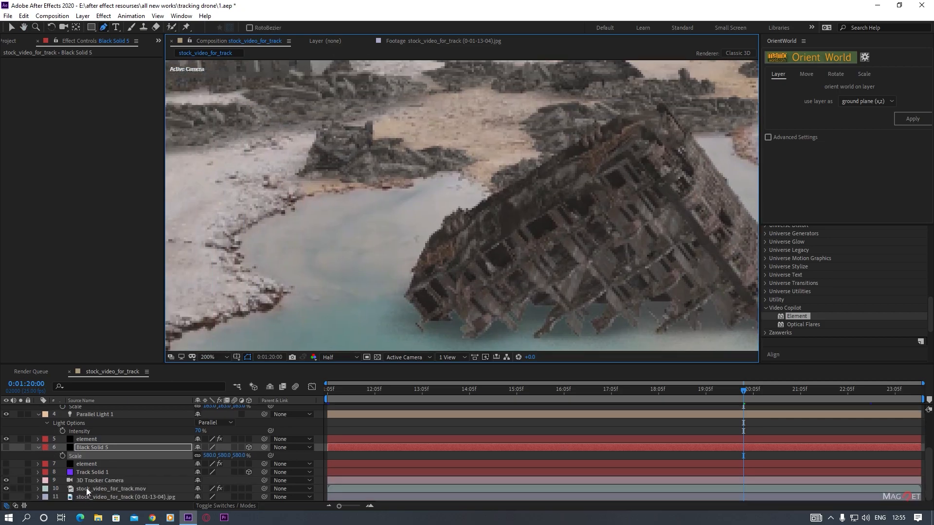
pyautogui.click(6, 439)
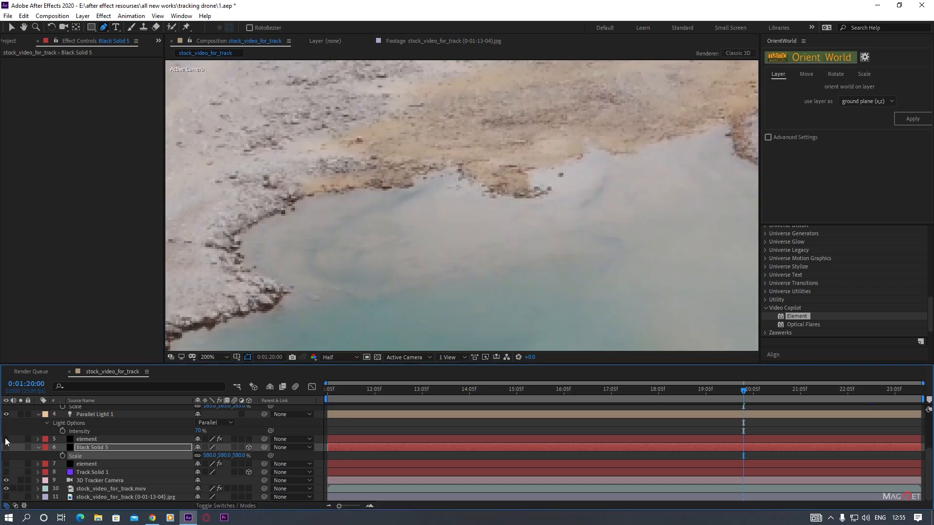
pyautogui.scroll(-2, 496, 261)
pyautogui.scroll(2, 496, 261)
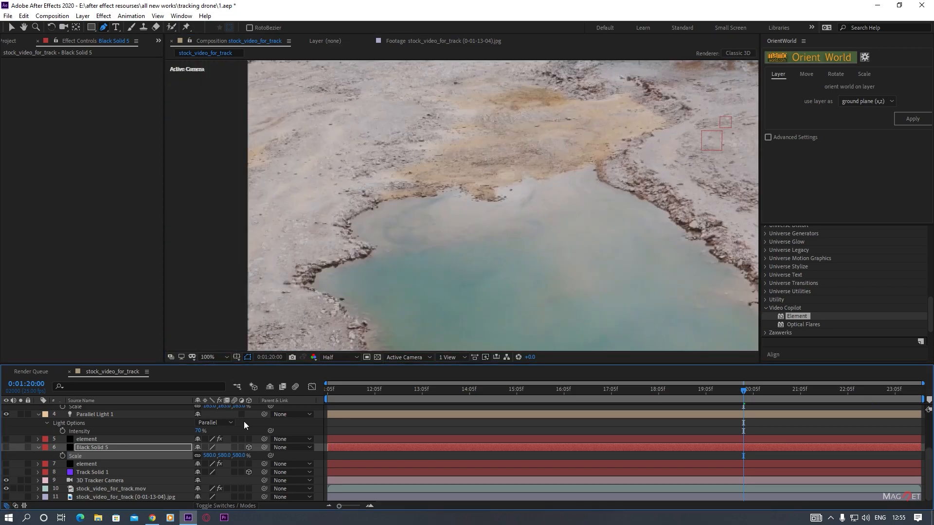
# Draw a mask on the black solid around the shoreline of the pond under the tilted building, extending below the frame.
pyautogui.click(82, 447)
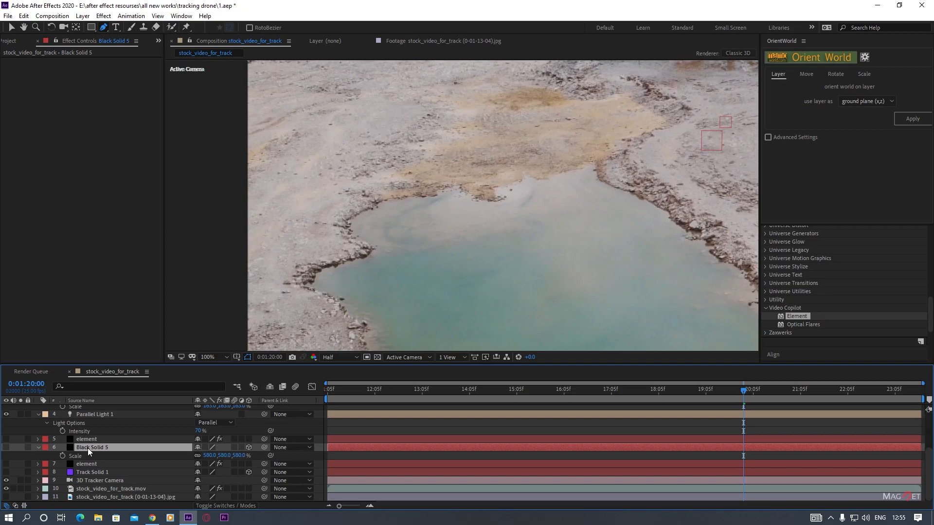
pyautogui.click(588, 162)
pyautogui.click(576, 169)
pyautogui.click(554, 172)
pyautogui.click(524, 181)
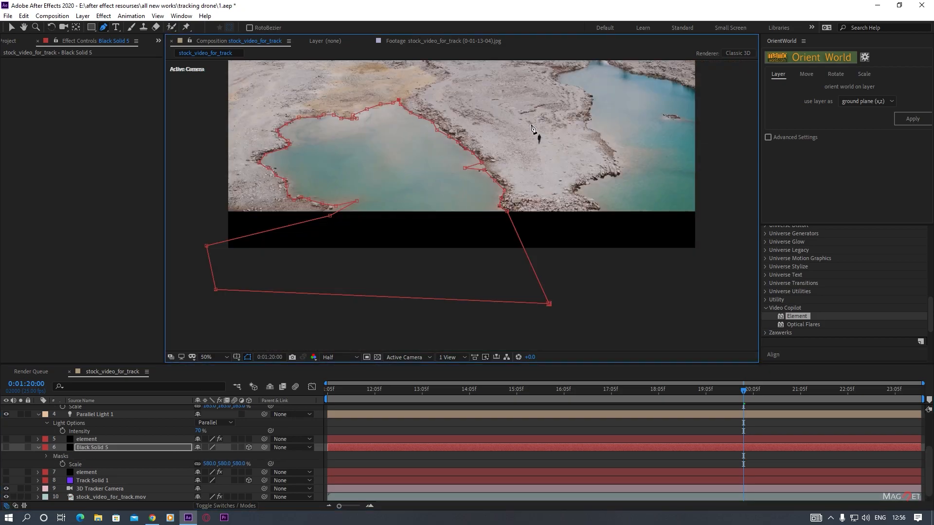
# Draw a second mask on the black solid around the pond east of the standing figure, closing it outside the frame at 0:01:23:18.
pyautogui.moveTo(521, 128); pyautogui.dragTo(339, 200)
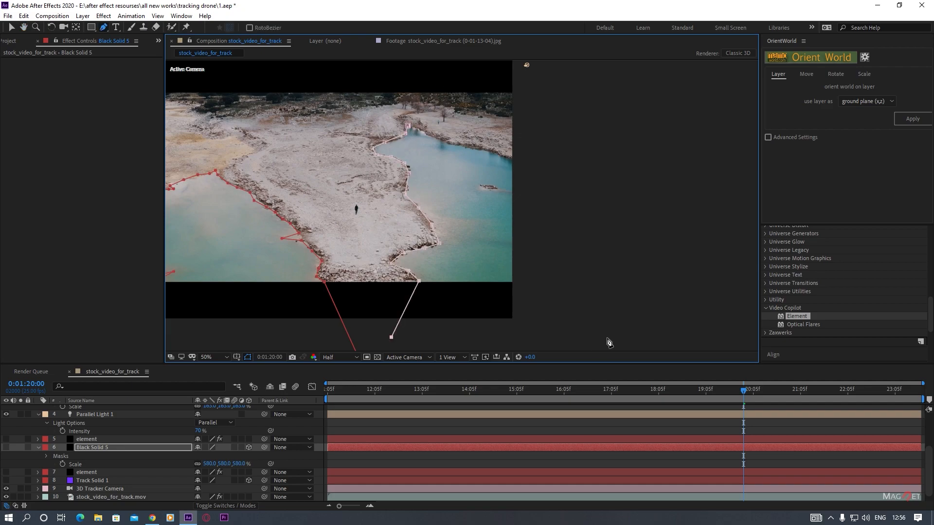
pyautogui.moveTo(746, 397); pyautogui.dragTo(919, 396)
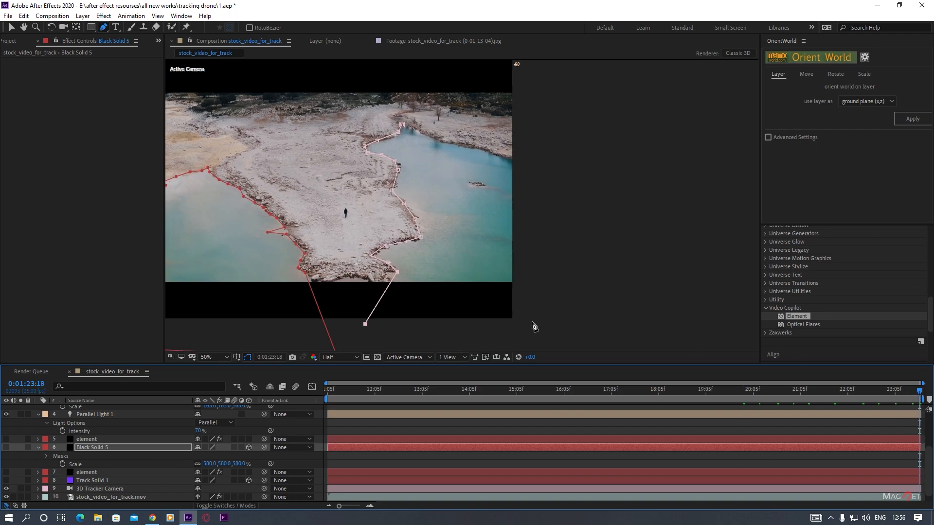
pyautogui.click(560, 325)
pyautogui.click(568, 155)
pyautogui.click(512, 156)
pyautogui.click(491, 154)
pyautogui.click(478, 147)
pyautogui.click(464, 147)
pyautogui.click(442, 140)
pyautogui.click(424, 134)
pyautogui.click(402, 125)
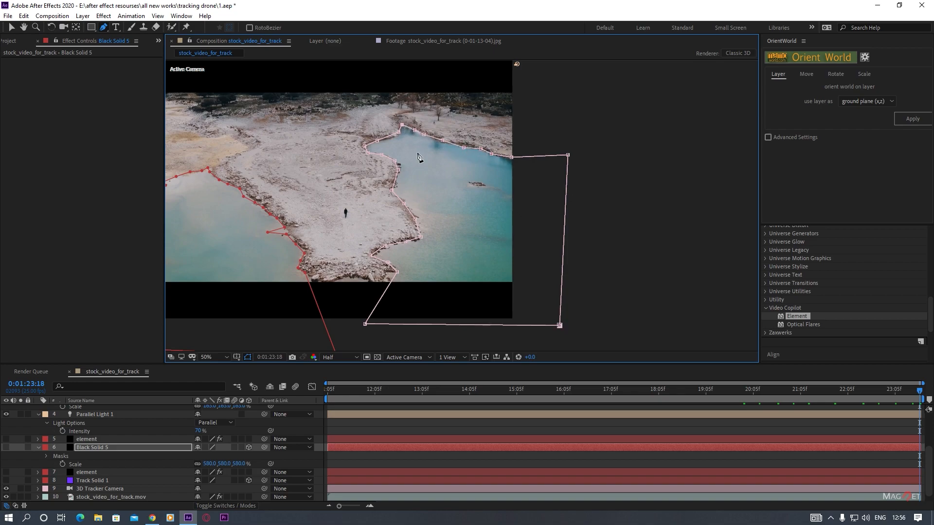
# Check the masked solid against both ponds over time, ending at 0:01:21:02.
pyautogui.press(',')
pyautogui.moveTo(308, 234); pyautogui.dragTo(370, 209)
pyautogui.press('.')
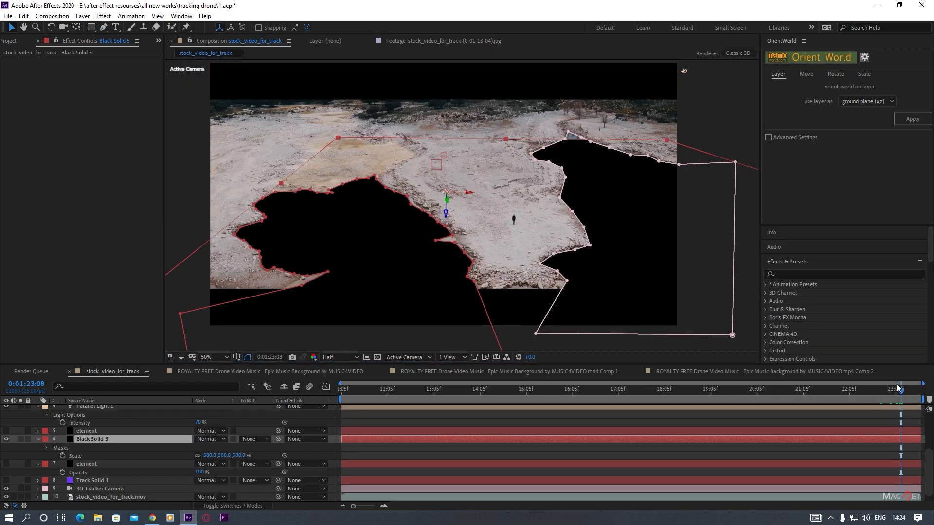
pyautogui.moveTo(901, 390); pyautogui.dragTo(754, 391)
pyautogui.click(798, 391)
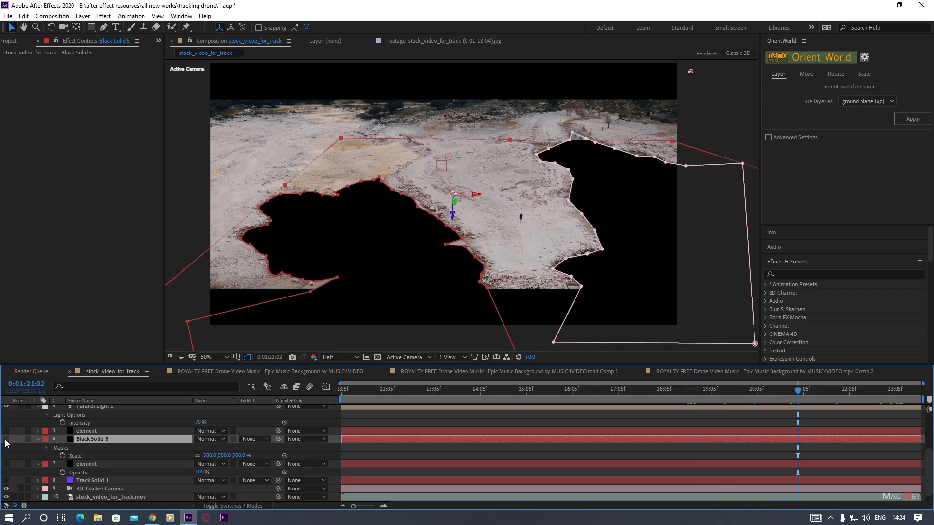
# Hide the masked black solid and make both the upper and lower element layers visible.
pyautogui.click(5, 440)
pyautogui.click(80, 431)
pyautogui.click(6, 431)
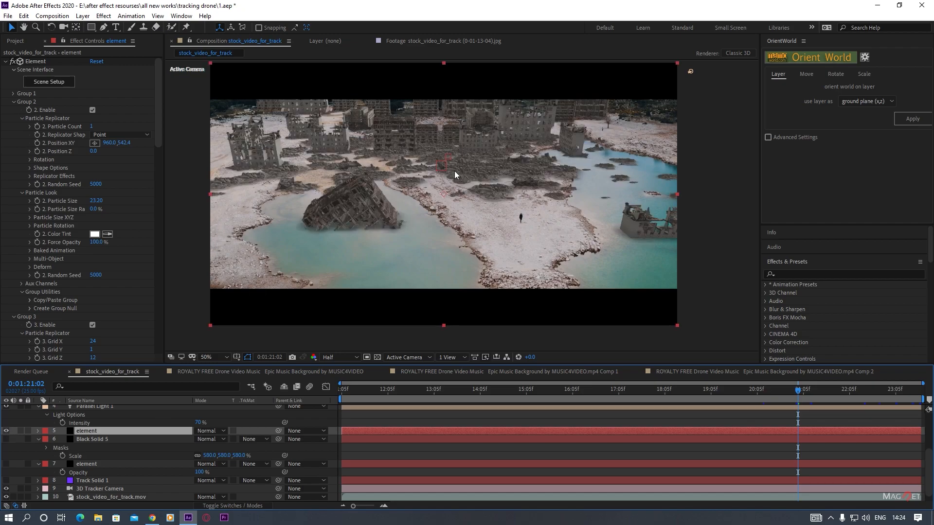
pyautogui.click(70, 464)
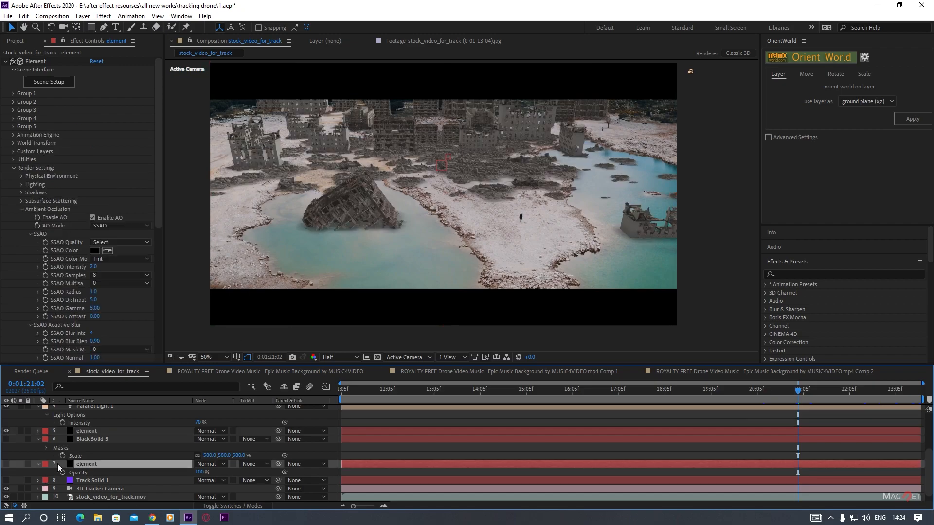
pyautogui.click(6, 464)
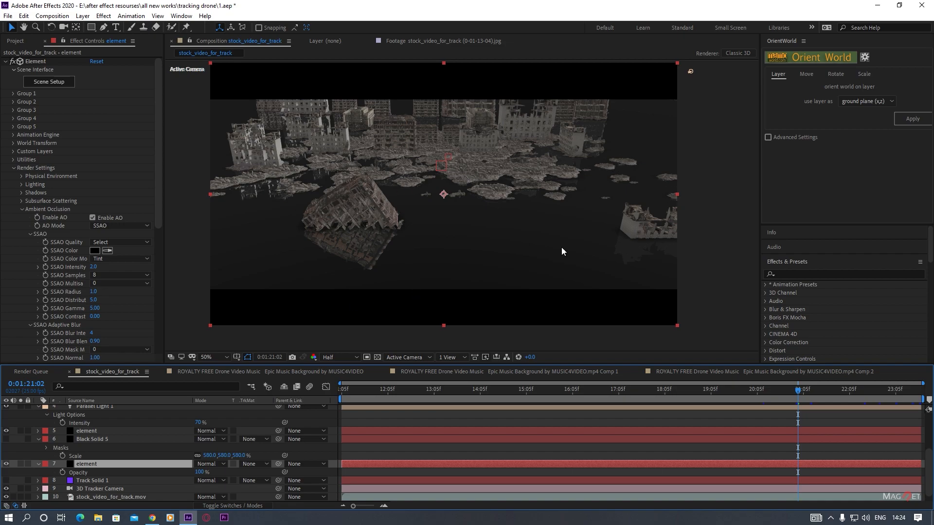
# Give the lower element layer an Alpha Matte from the masked black solid and set its blending mode to Multiply.
pyautogui.click(94, 440)
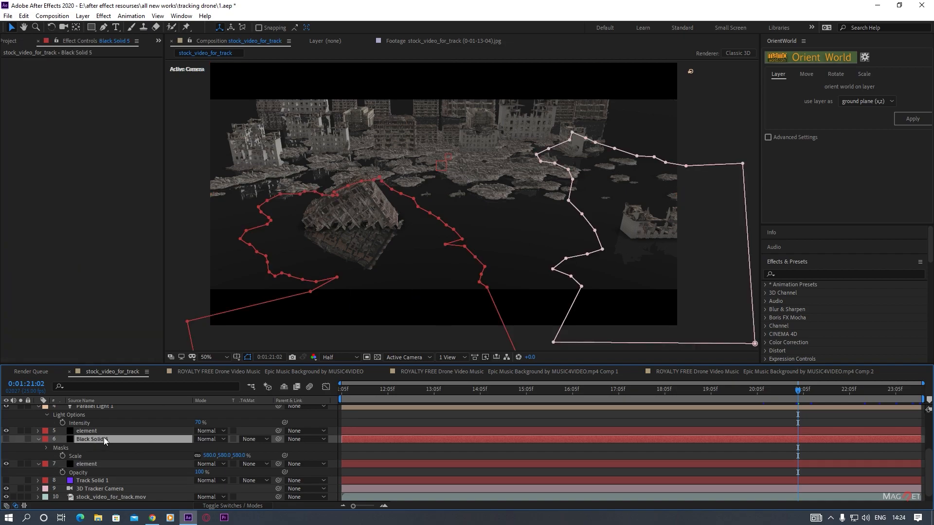
pyautogui.click(83, 463)
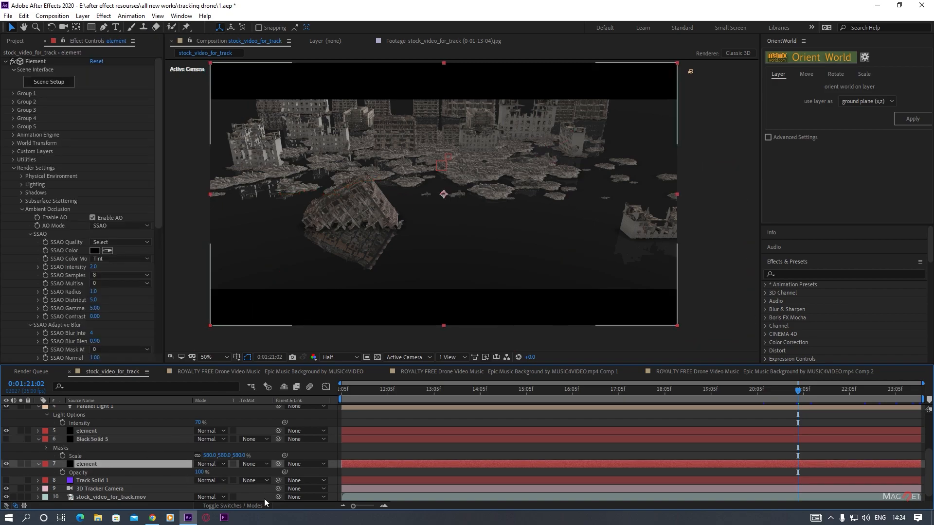
pyautogui.click(257, 465)
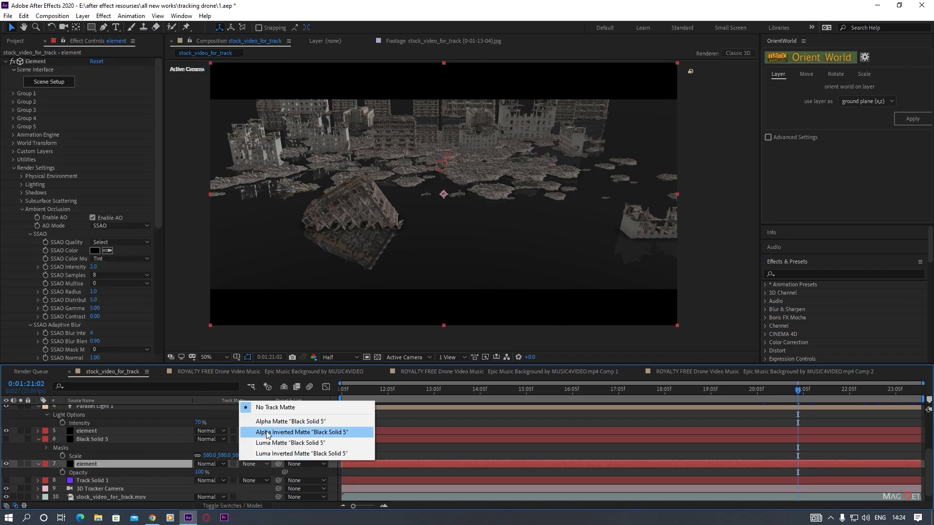
pyautogui.click(295, 422)
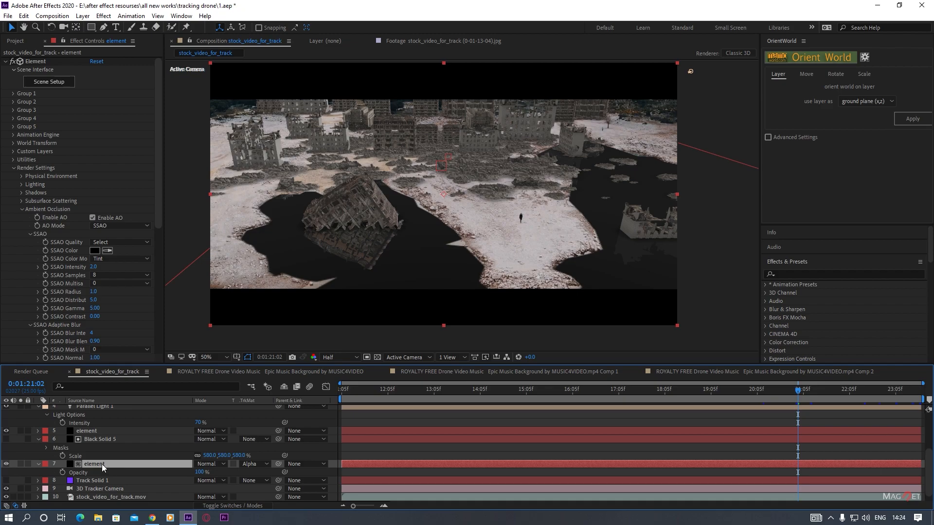
pyautogui.click(209, 464)
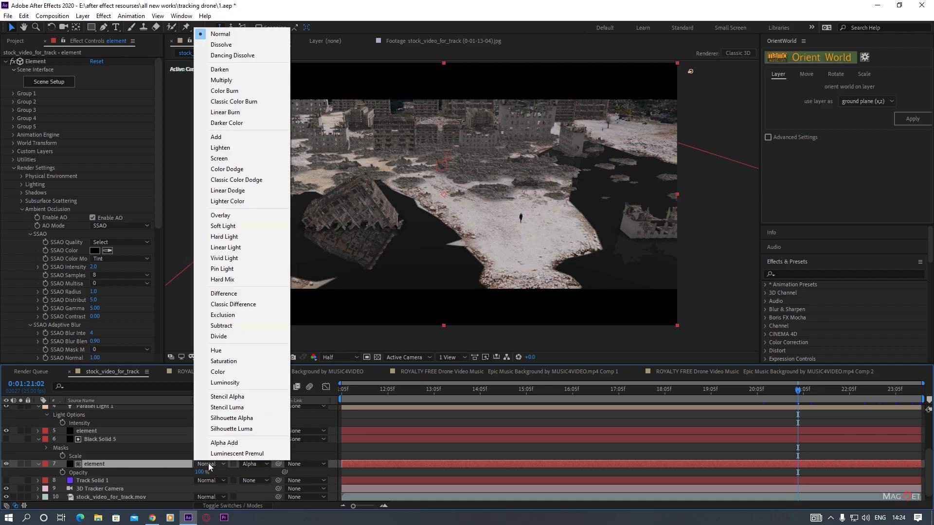
pyautogui.click(226, 80)
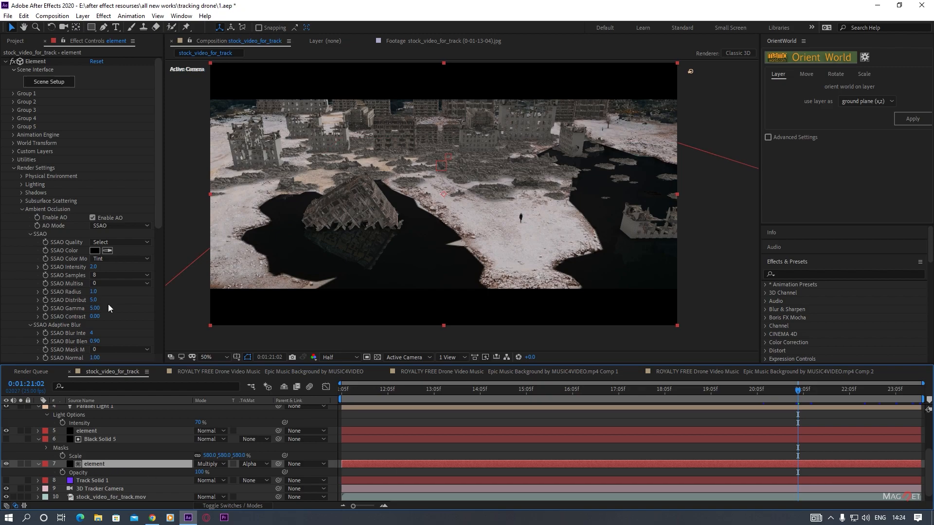
# Load the cloud_layers_2k environment from the MAGNET HDRI pack into the lower element layer's scene, check it in the preview and accept.
pyautogui.click(49, 82)
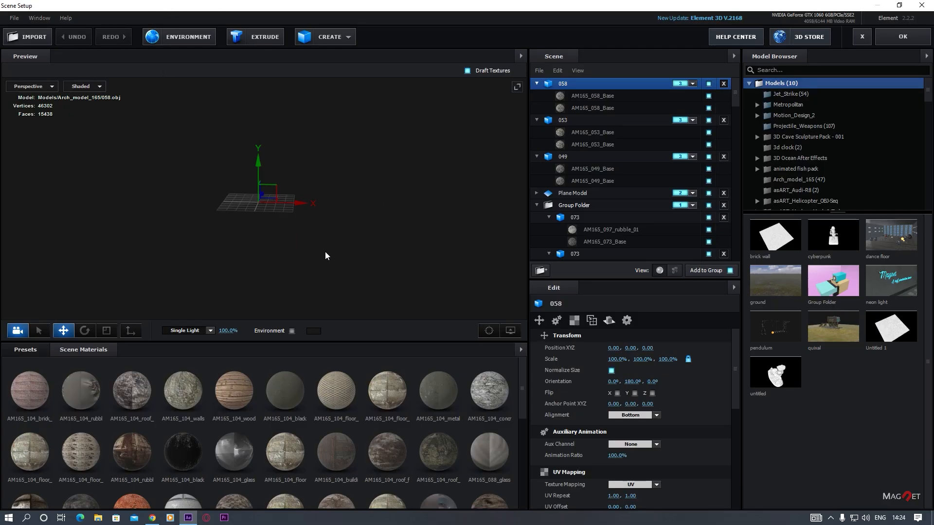
pyautogui.click(28, 350)
pyautogui.click(43, 374)
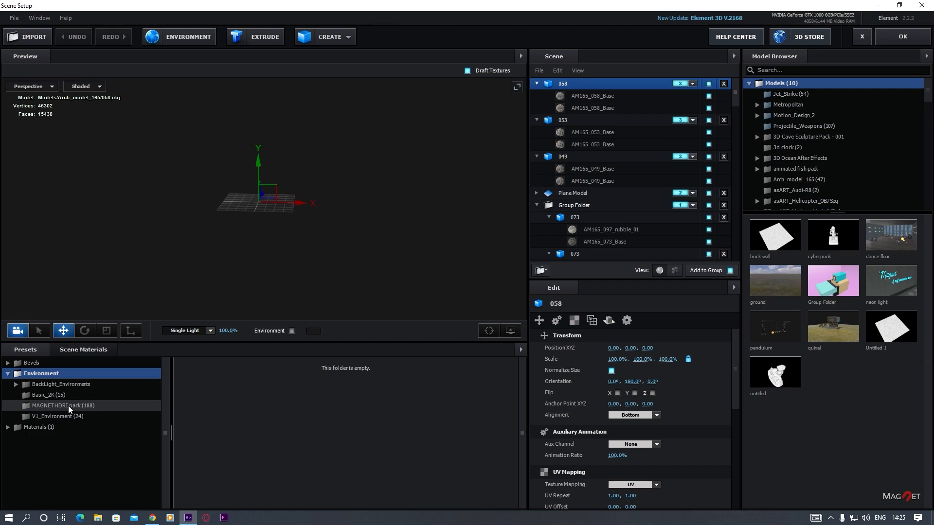
pyautogui.click(51, 405)
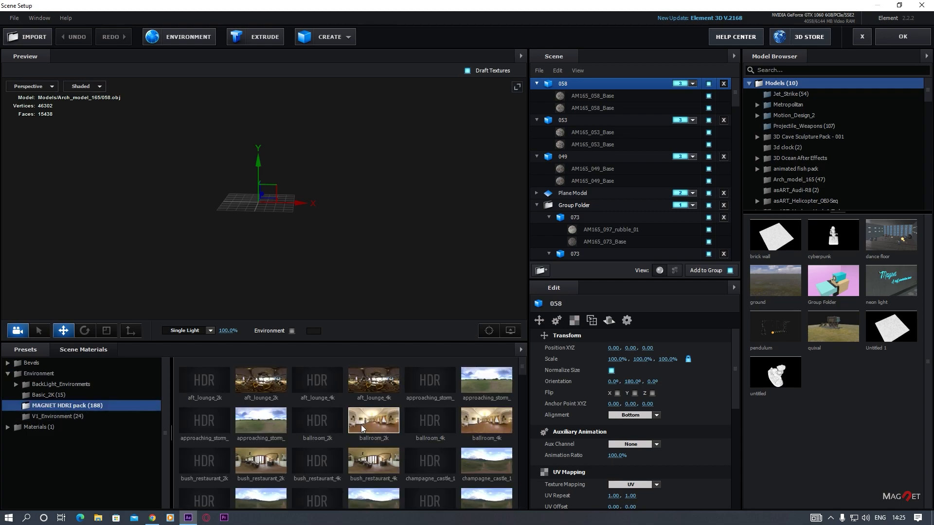
pyautogui.moveTo(521, 367); pyautogui.dragTo(519, 433)
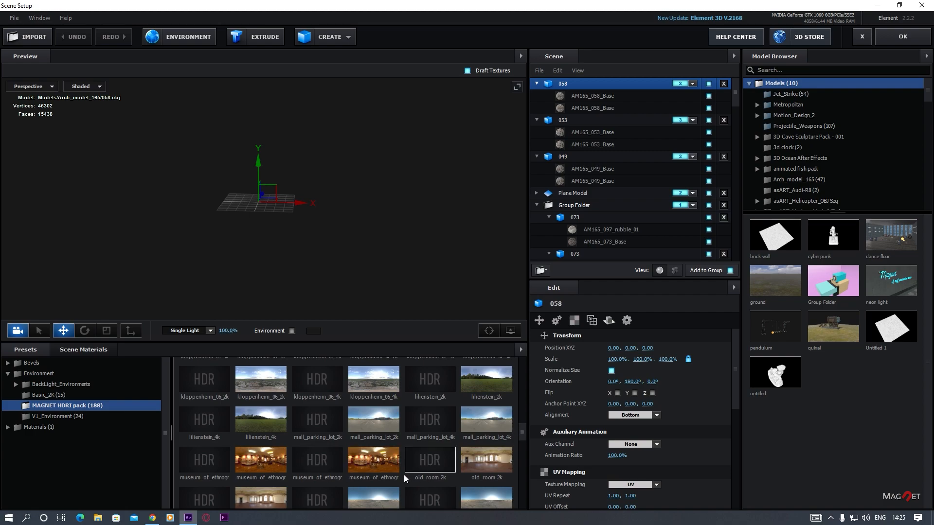
pyautogui.moveTo(521, 428); pyautogui.dragTo(522, 457)
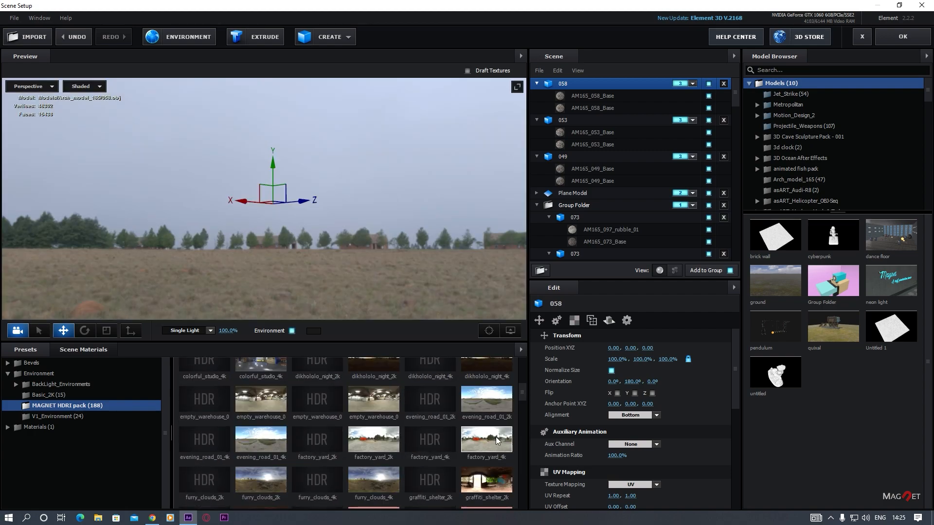
pyautogui.scroll(3, 381, 437)
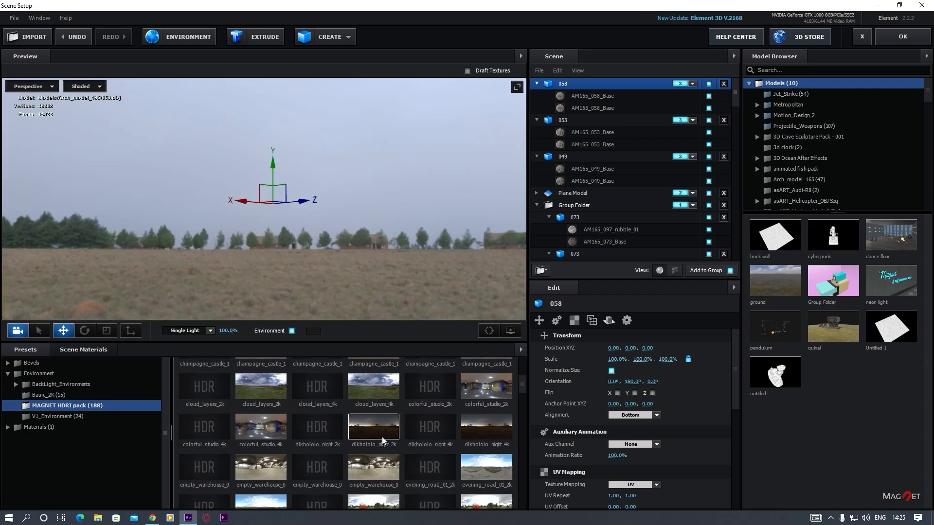
pyautogui.click(245, 394)
pyautogui.moveTo(376, 235); pyautogui.dragTo(330, 239)
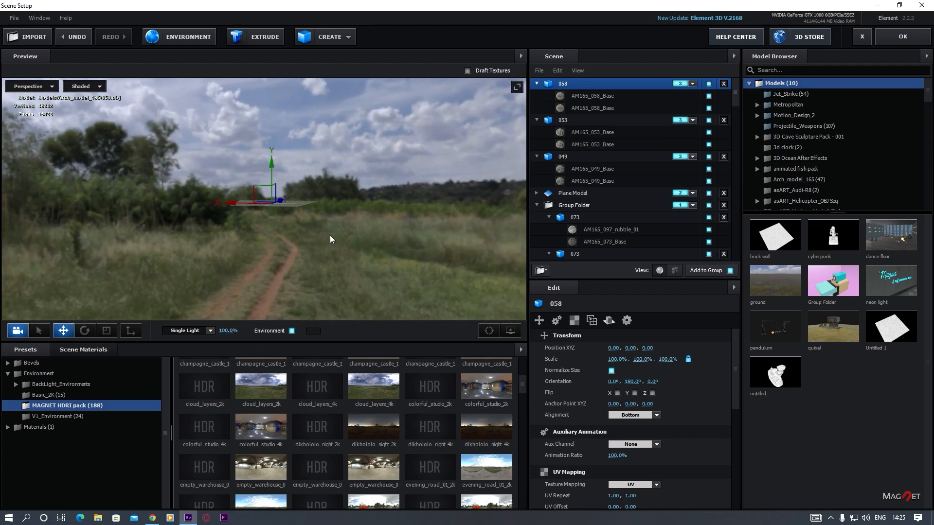
pyautogui.click(902, 37)
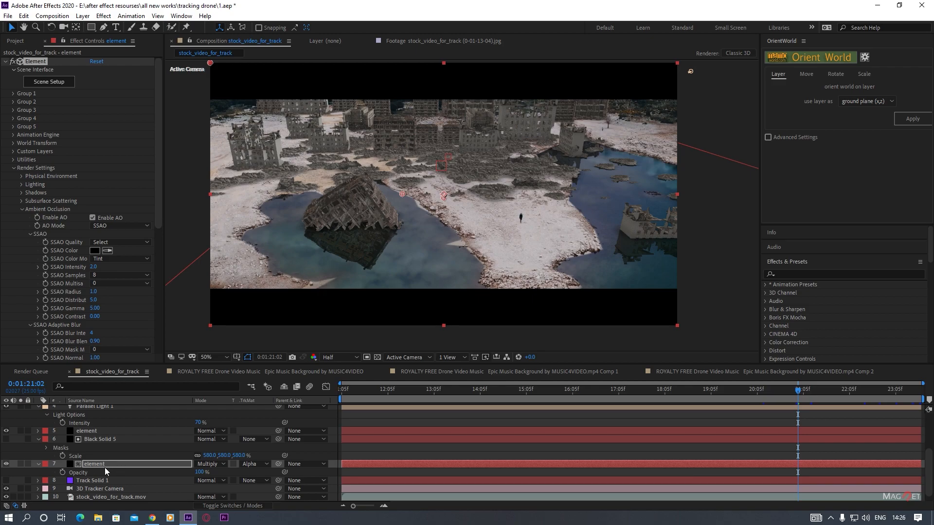
# Reduce the lower element layer's opacity to 29% and examine the reflections and pond shoreline up close.
pyautogui.click(211, 481)
pyautogui.click(177, 477)
pyautogui.moveTo(196, 476); pyautogui.dragTo(170, 480)
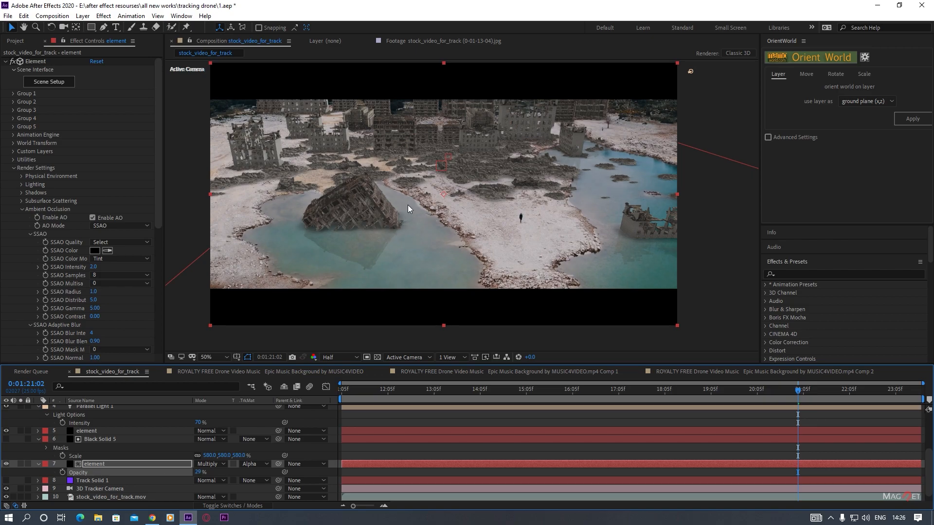
pyautogui.scroll(1, 368, 250)
pyautogui.scroll(-1, 368, 250)
pyautogui.scroll(1, 411, 259)
pyautogui.scroll(-1, 411, 258)
pyautogui.scroll(4, 381, 255)
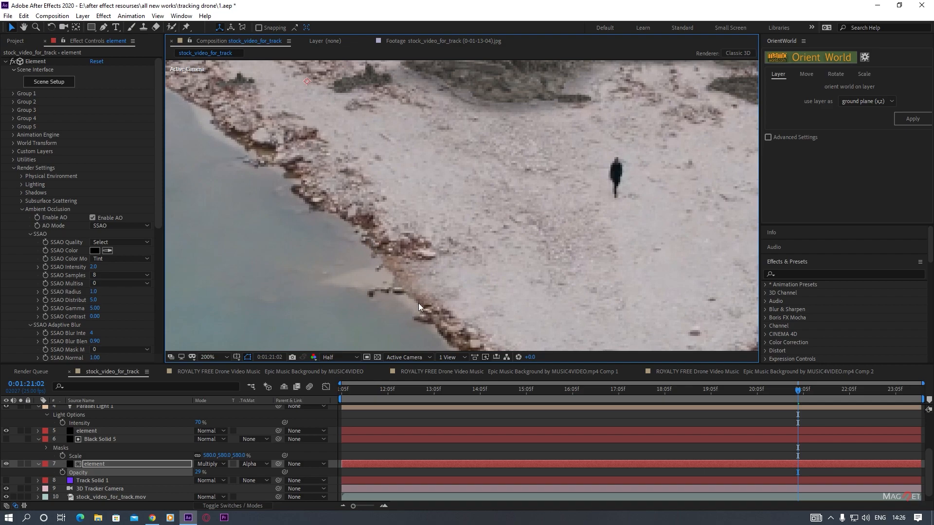
pyautogui.scroll(-2, 373, 281)
pyautogui.scroll(1, 303, 250)
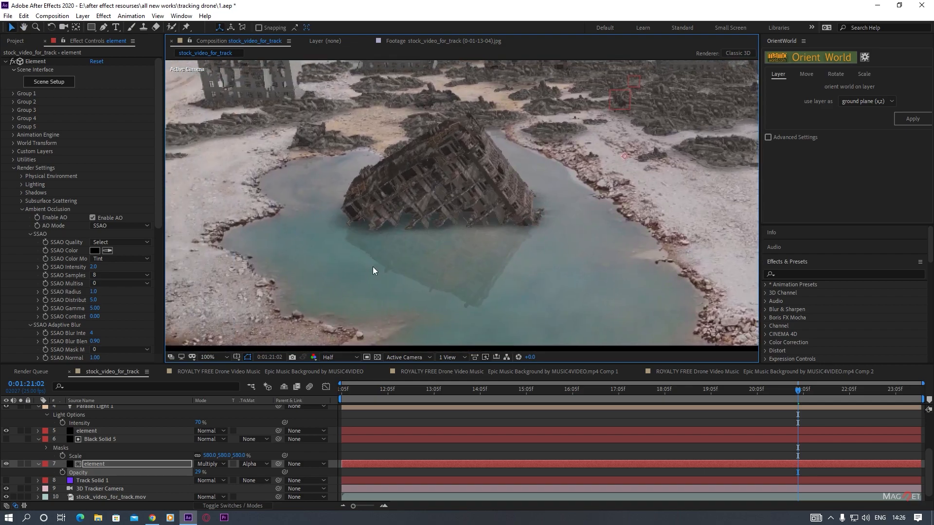
# Make the masked black solid above the lower element layer visible and apply the Roughen Edges effect to it.
pyautogui.click(113, 440)
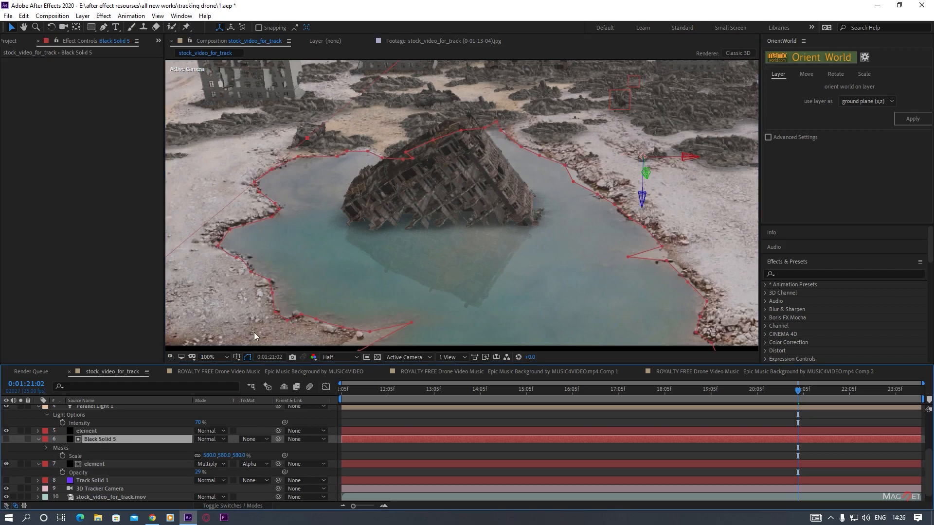
pyautogui.click(6, 439)
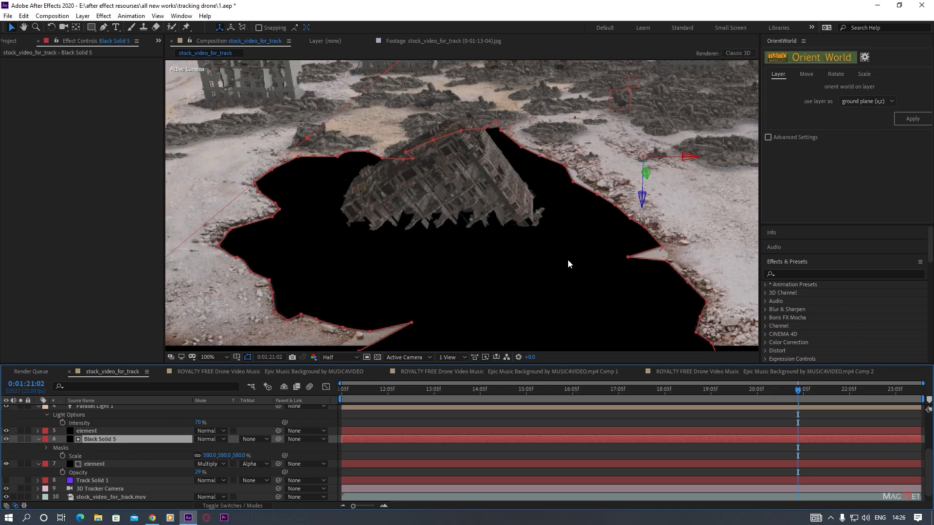
pyautogui.scroll(-2, 567, 264)
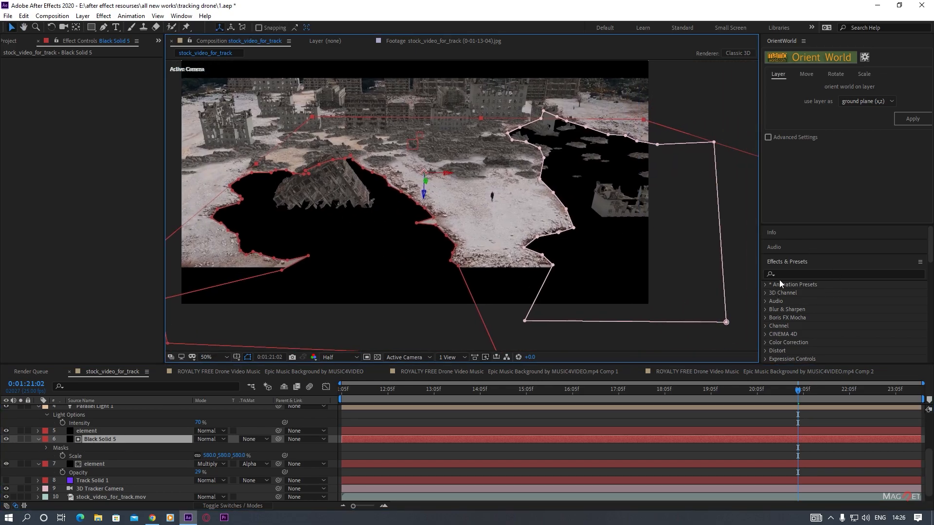
pyautogui.click(796, 275)
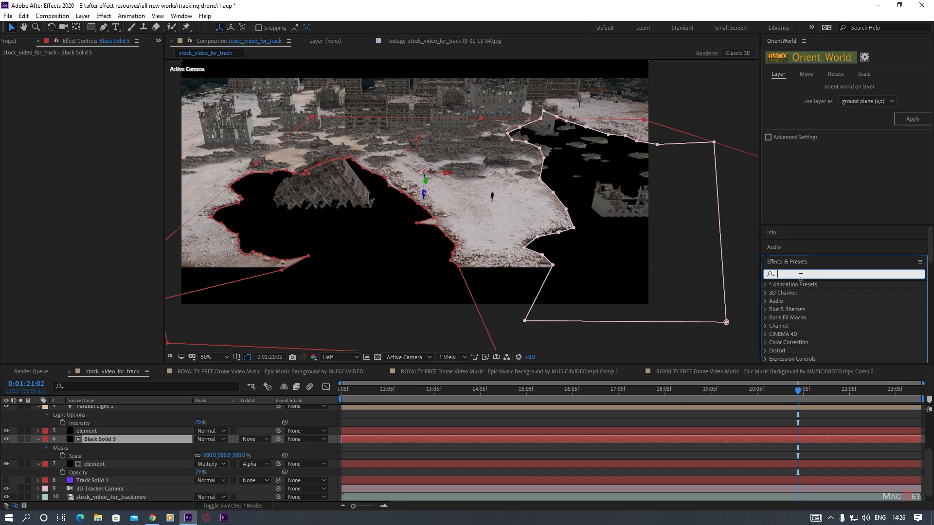
pyautogui.write('rough')
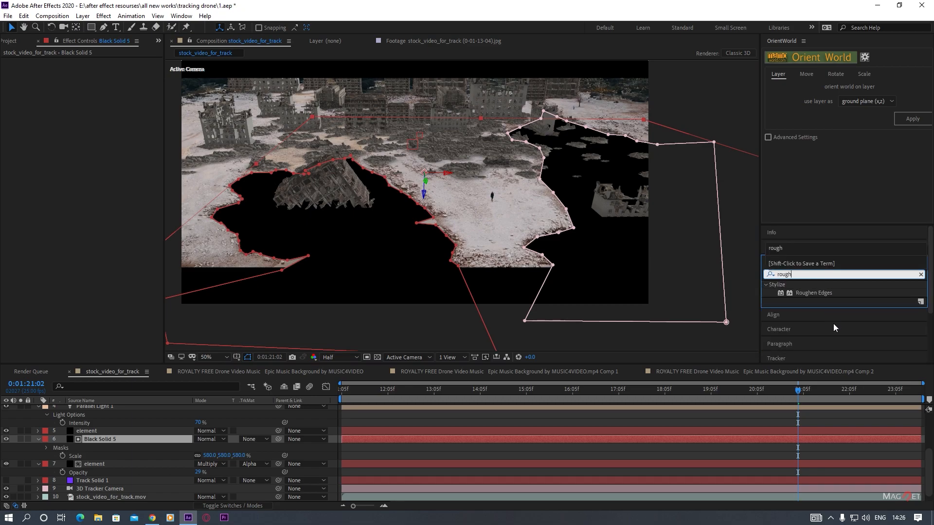
pyautogui.doubleClick(813, 293)
# Set Roughen Edges on the masked solid to Edge Sharpness 0.00 and Scale 10.0.
pyautogui.scroll(1, 326, 231)
pyautogui.moveTo(327, 232); pyautogui.dragTo(600, 236)
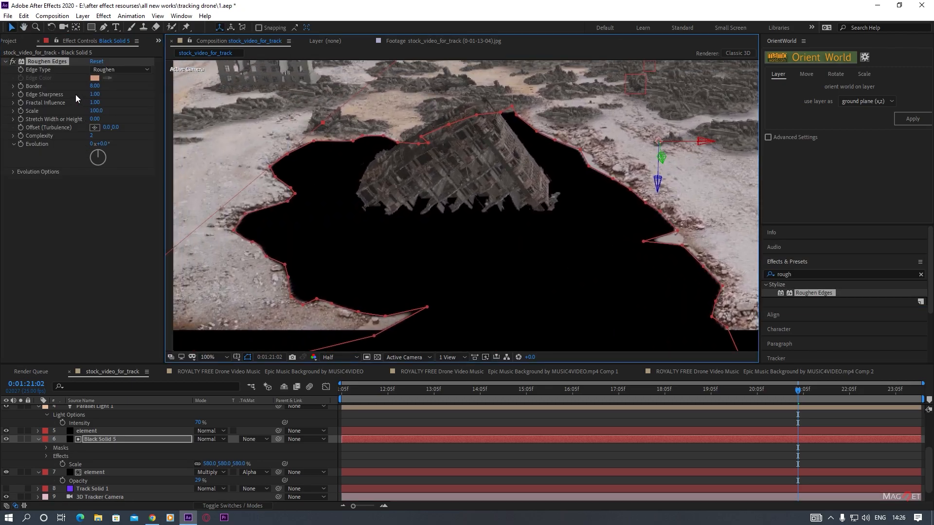
pyautogui.moveTo(96, 110); pyautogui.dragTo(62, 135)
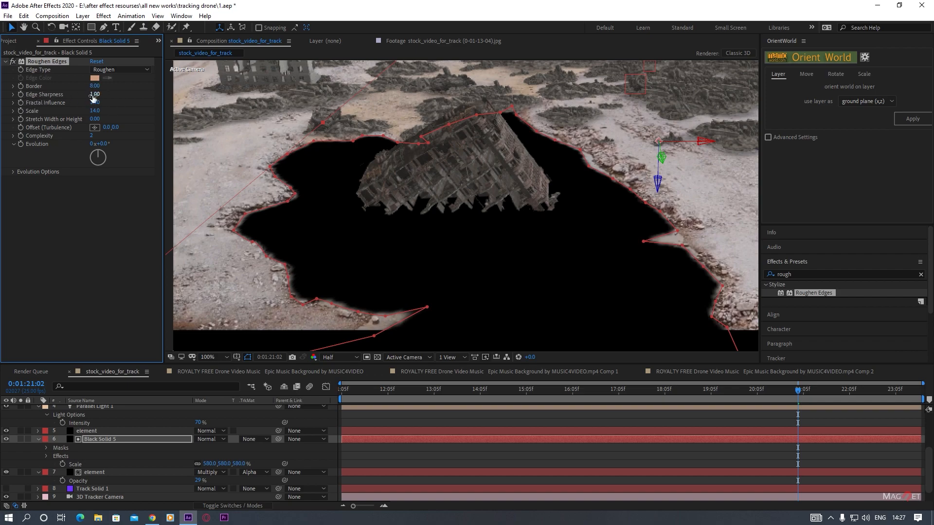
pyautogui.moveTo(98, 94); pyautogui.dragTo(47, 113)
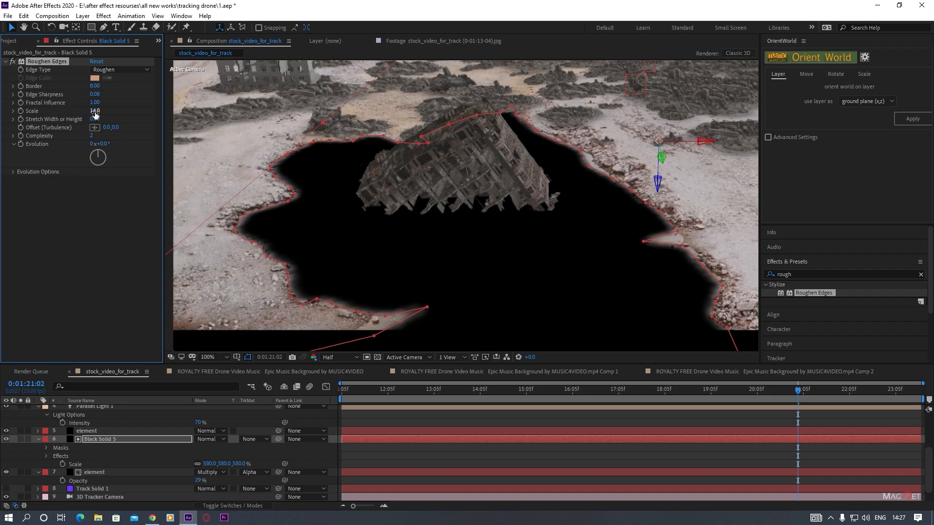
pyautogui.moveTo(94, 111); pyautogui.dragTo(90, 117)
# Hide the masked black solid and inspect the softened reflection edges along the pond shoreline.
pyautogui.scroll(-2, 483, 253)
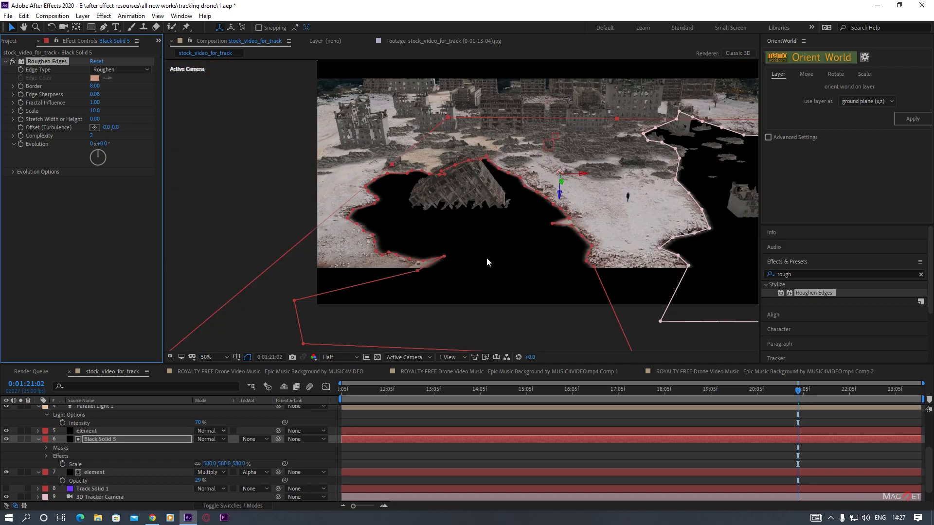
pyautogui.click(6, 440)
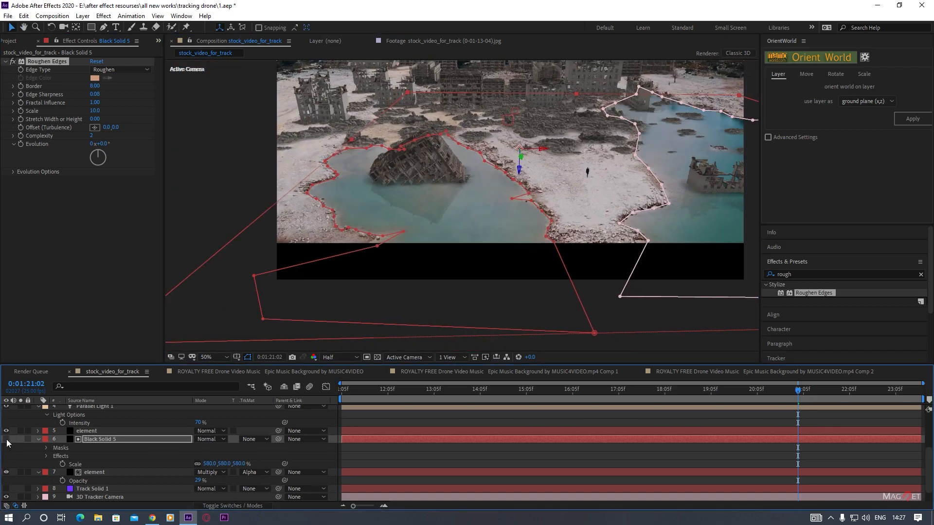
pyautogui.click(229, 185)
pyautogui.scroll(2, 515, 232)
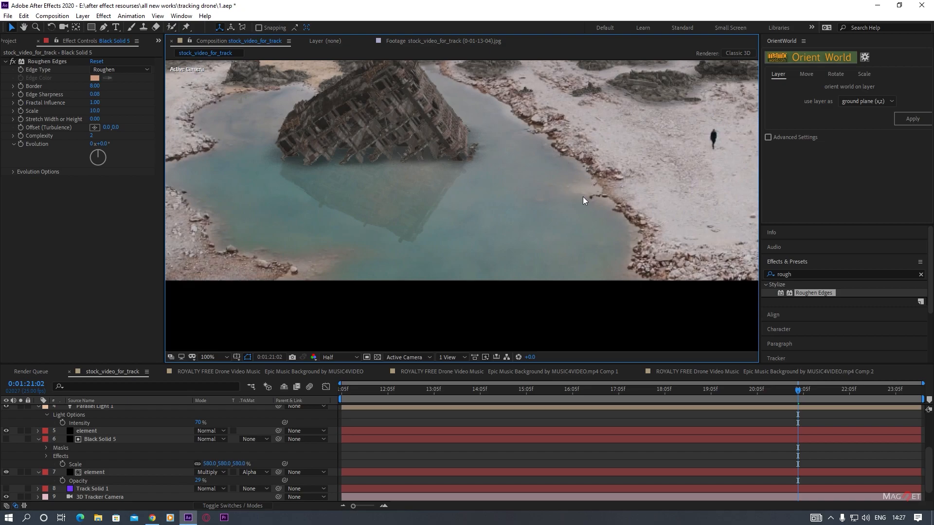
pyautogui.scroll(-1, 443, 188)
pyautogui.moveTo(498, 191); pyautogui.dragTo(633, 260)
pyautogui.scroll(2, 414, 233)
pyautogui.scroll(-1, 413, 233)
pyautogui.scroll(-1, 521, 227)
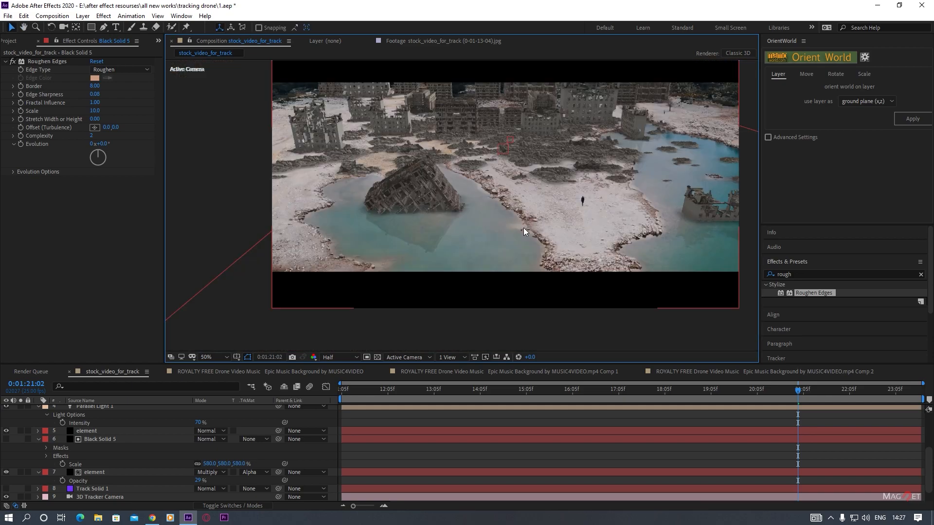
pyautogui.moveTo(504, 231); pyautogui.dragTo(458, 254)
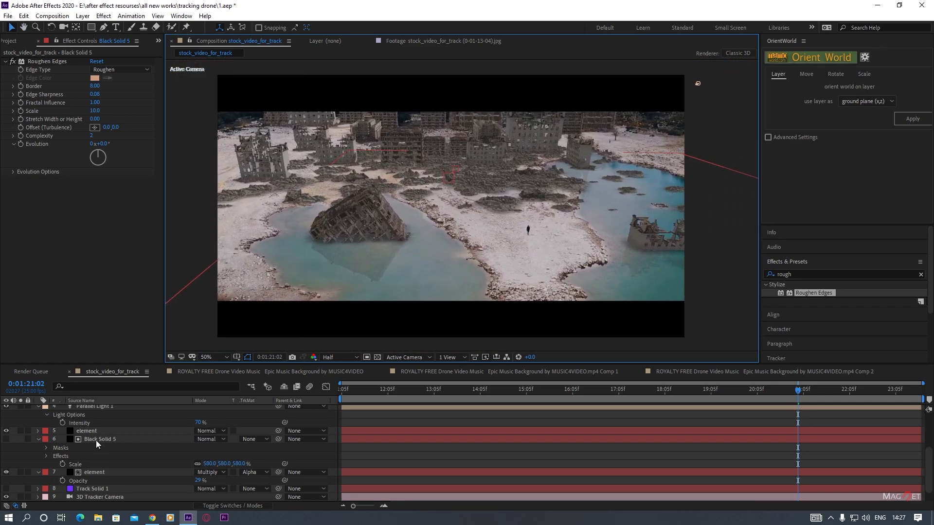
# Collapse Group 2 and Render Settings in the upper element layer's Element effect and expand its World Transform settings.
pyautogui.click(84, 431)
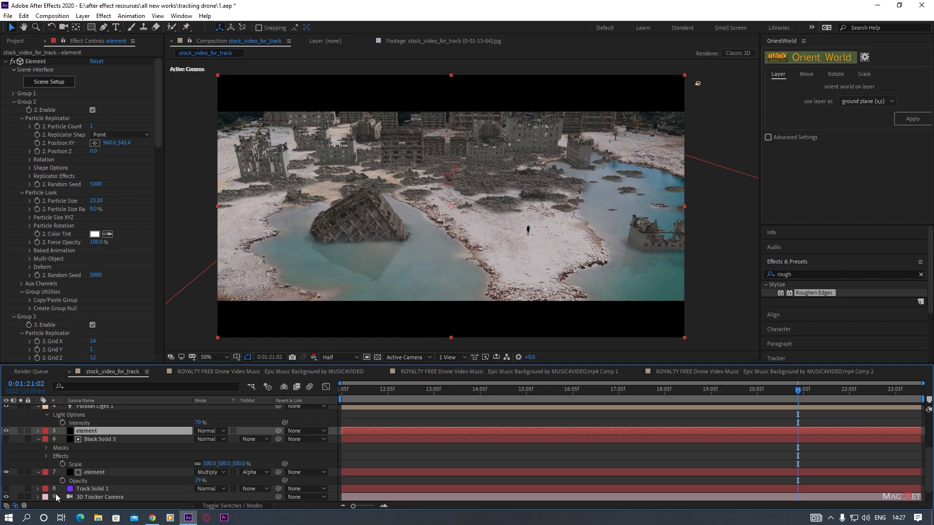
pyautogui.click(91, 475)
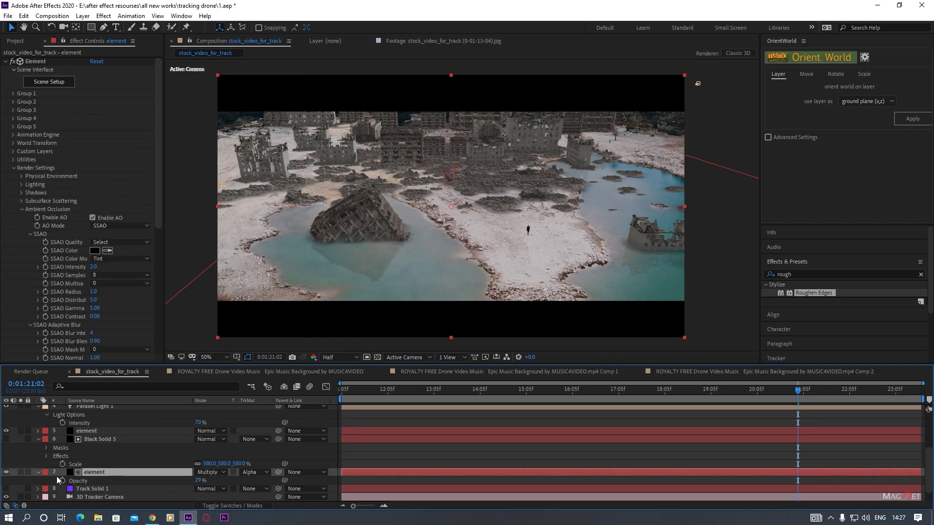
pyautogui.click(88, 433)
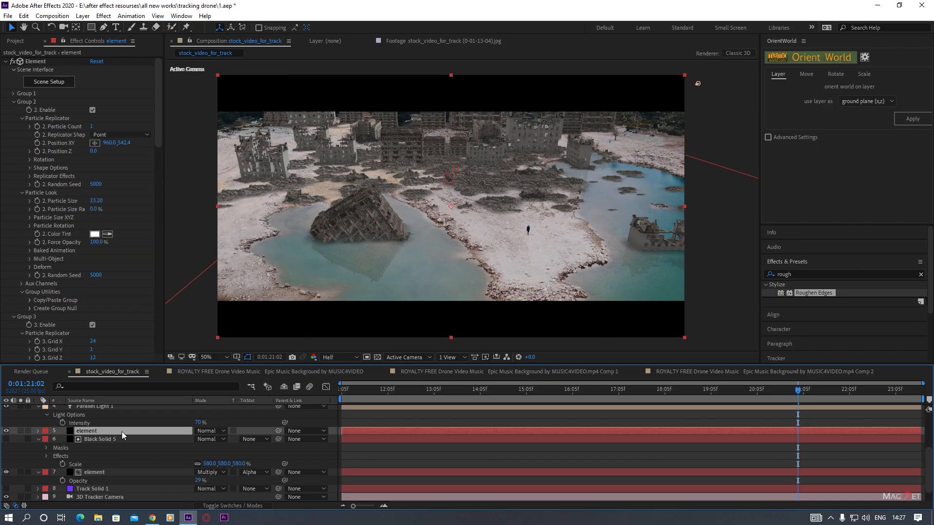
pyautogui.click(14, 102)
pyautogui.click(15, 111)
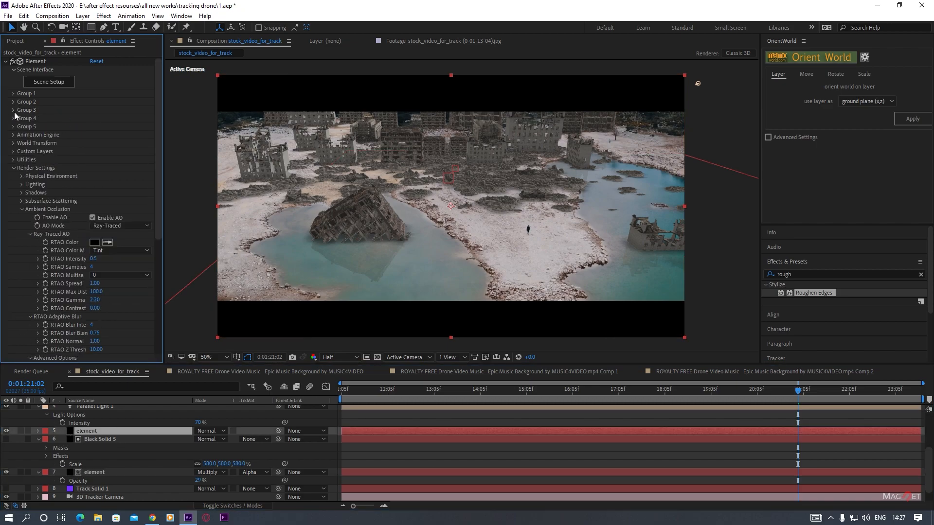
pyautogui.click(14, 168)
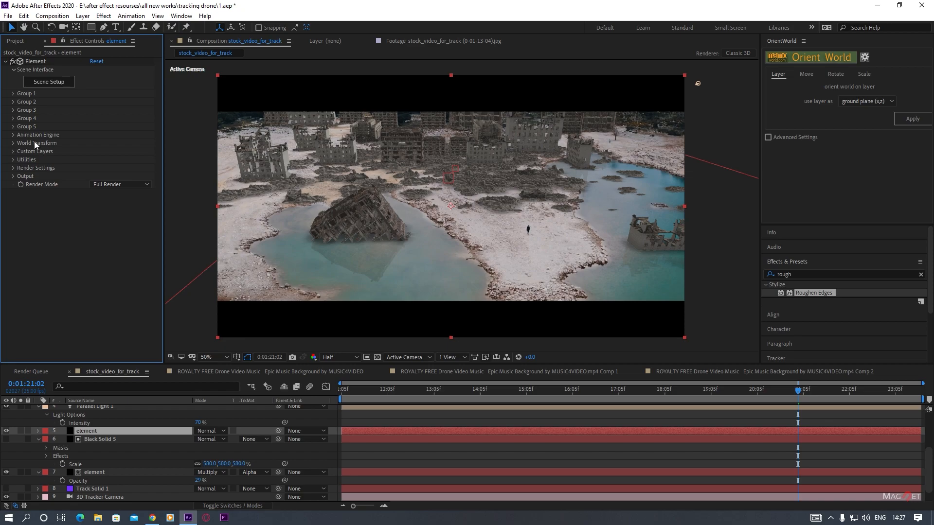
pyautogui.click(14, 144)
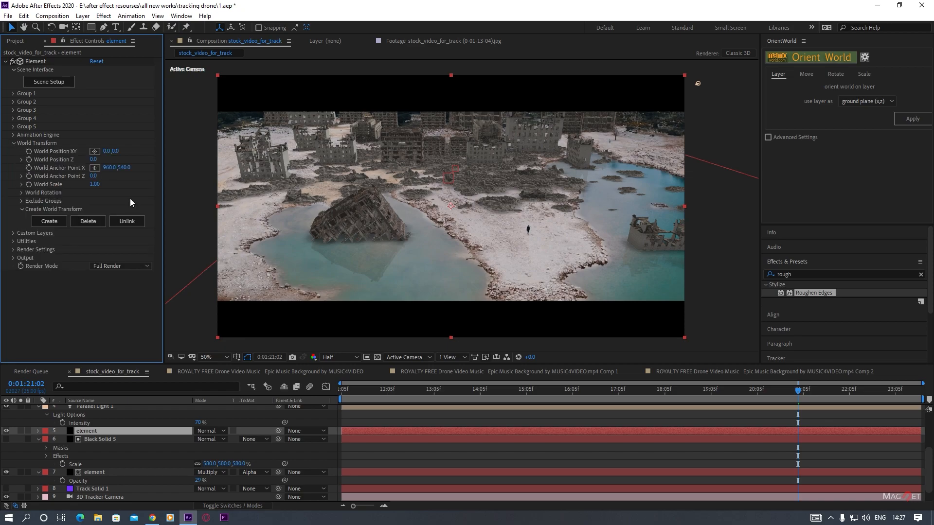
# Create a world transform null for the upper element layer after trying and undoing a World Position X of 319.
pyautogui.moveTo(111, 151); pyautogui.dragTo(279, 172)
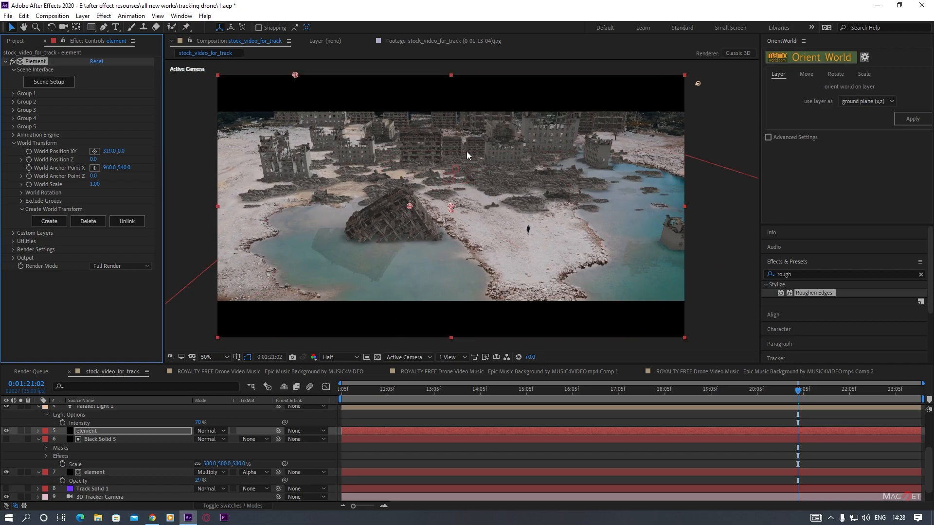
pyautogui.hotkey('ctrl', 'z')
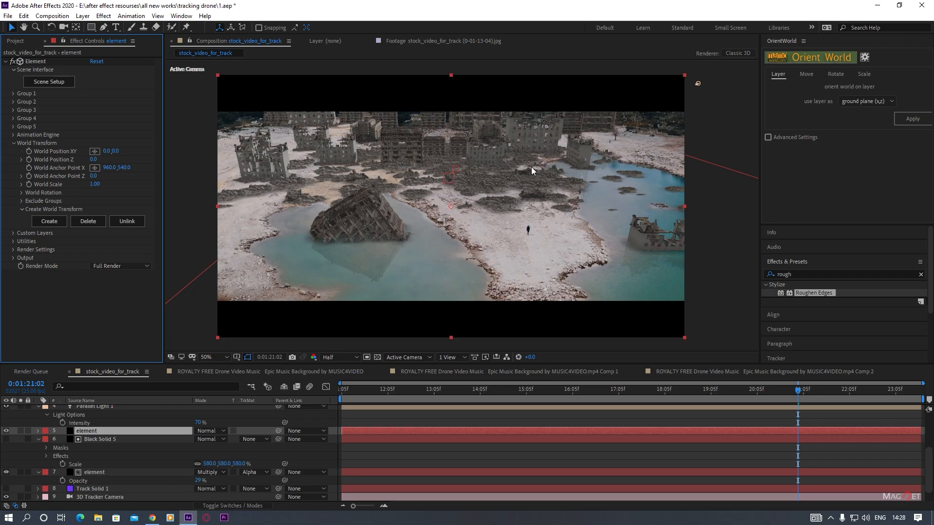
pyautogui.click(47, 223)
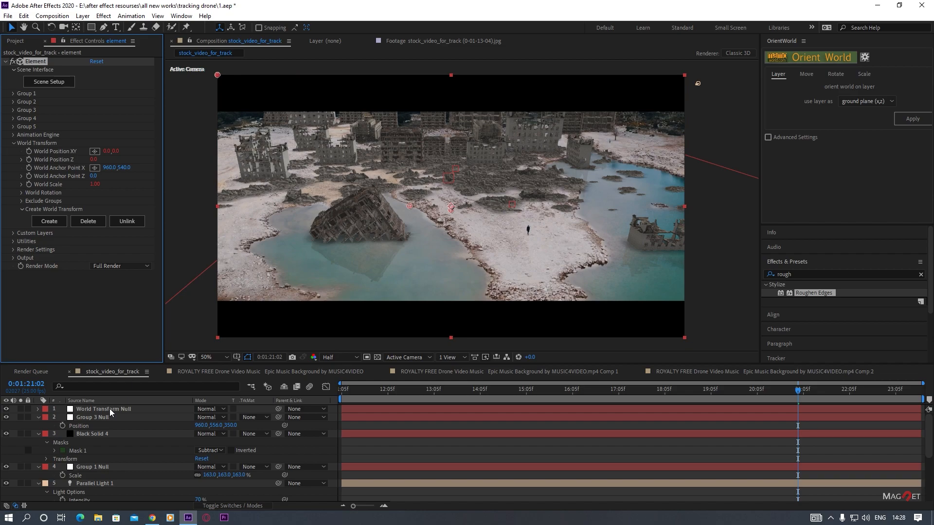
# Rename the upper element layer's world transform null as main element.
pyautogui.click(109, 408)
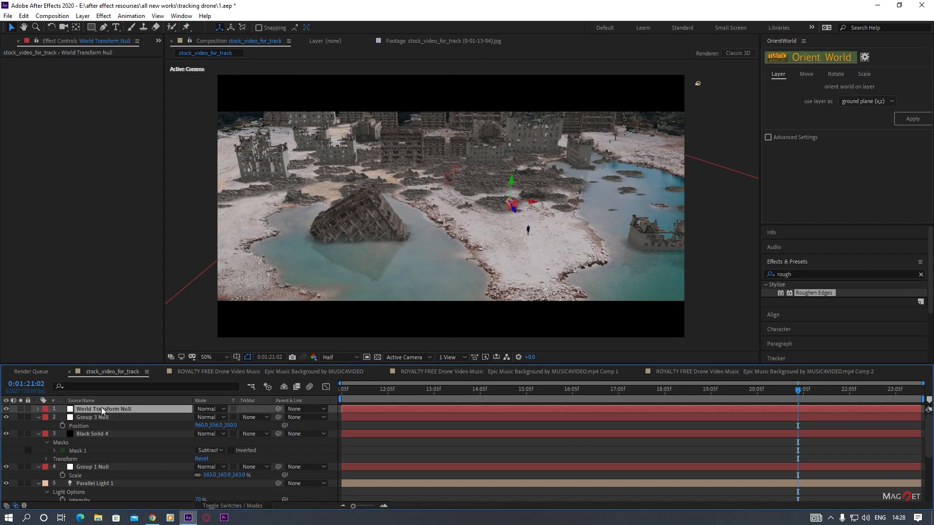
pyautogui.press('Return')
pyautogui.write('mai')
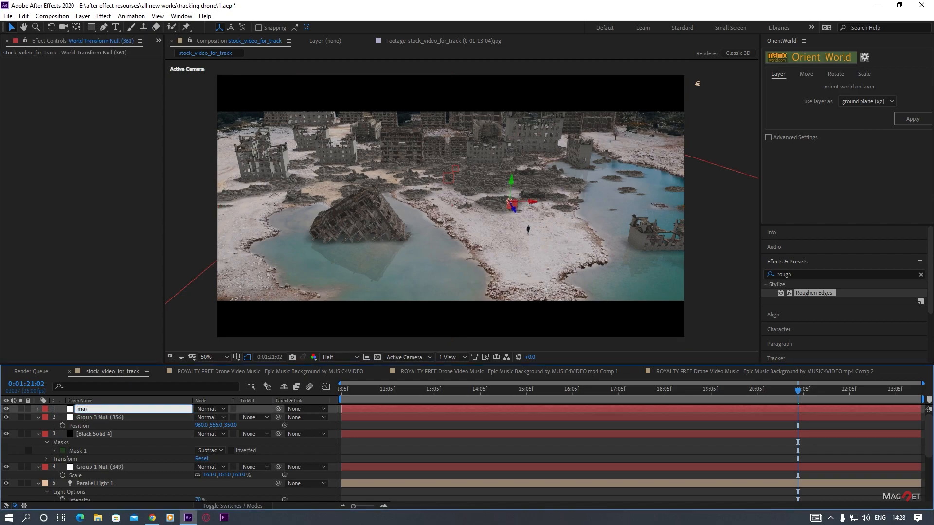
pyautogui.write('n elemen')
pyautogui.press('Return')
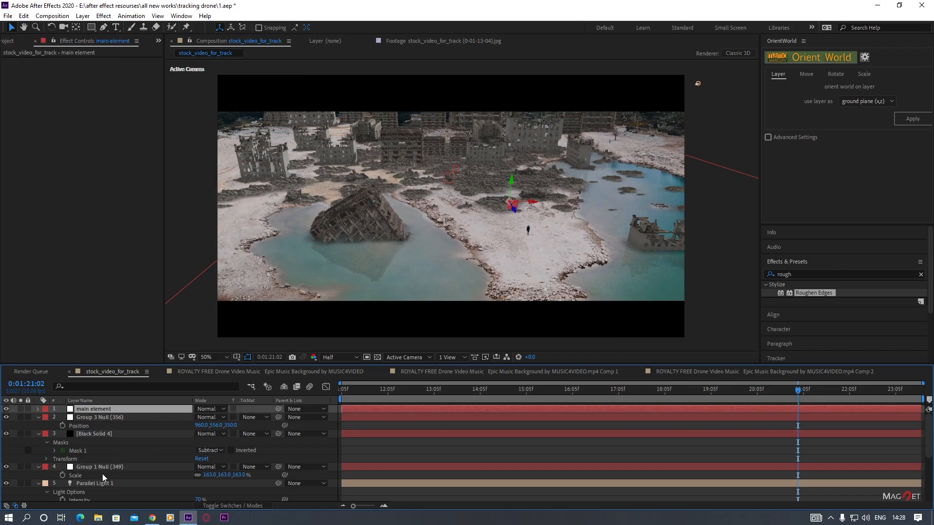
# Create a world transform null for the matted lower element layer and name it reflaction.
pyautogui.scroll(-4, 103, 472)
pyautogui.click(116, 457)
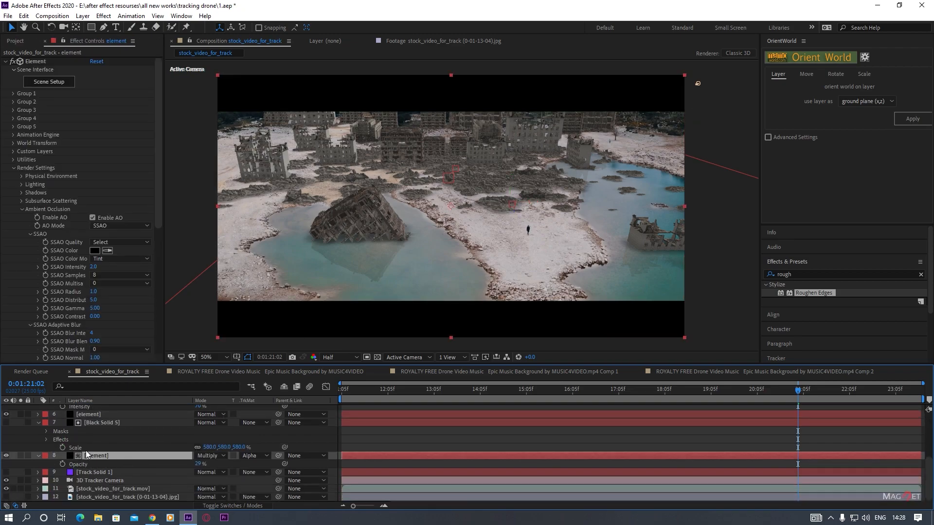
pyautogui.click(12, 168)
pyautogui.click(13, 144)
pyautogui.click(50, 221)
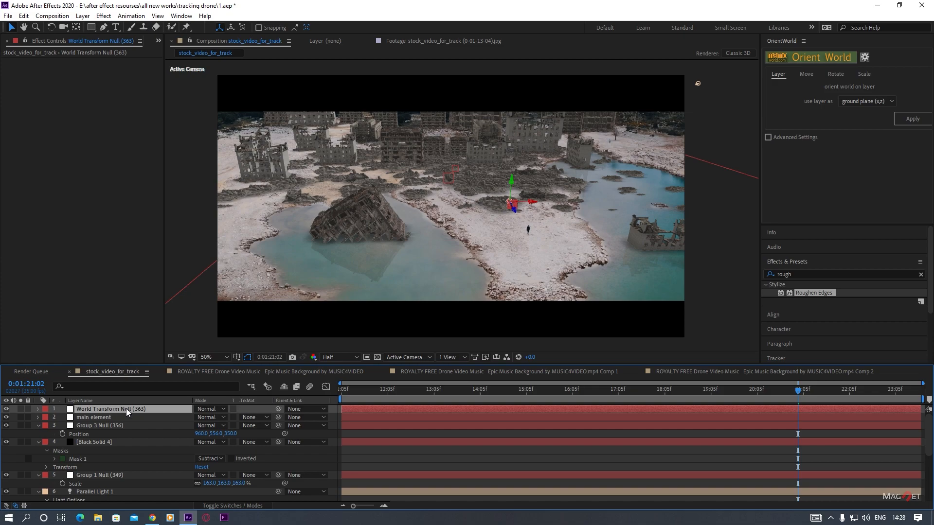
pyautogui.press('Return')
pyautogui.write('reflaction')
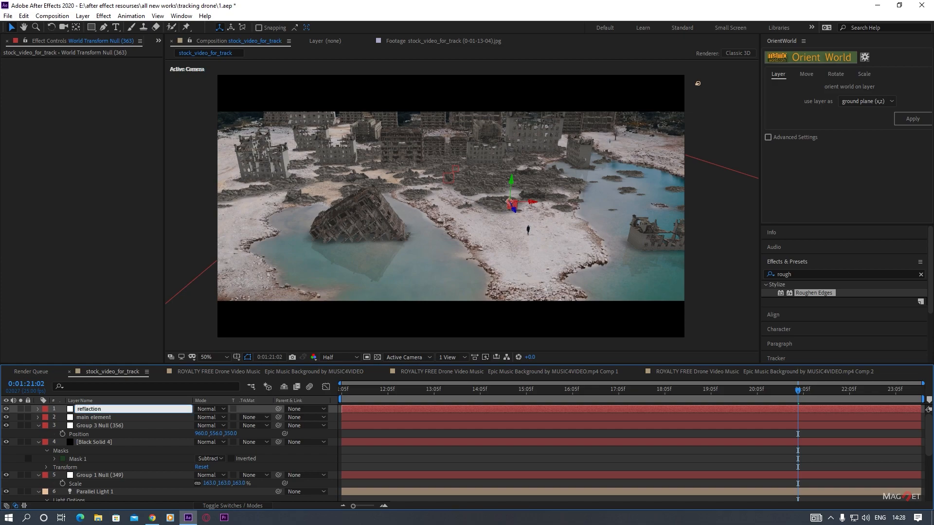
pyautogui.click(146, 442)
# Move the main element null to the top of the layer stack and parent the reflaction null to it.
pyautogui.click(84, 417)
pyautogui.moveTo(83, 416); pyautogui.dragTo(101, 409)
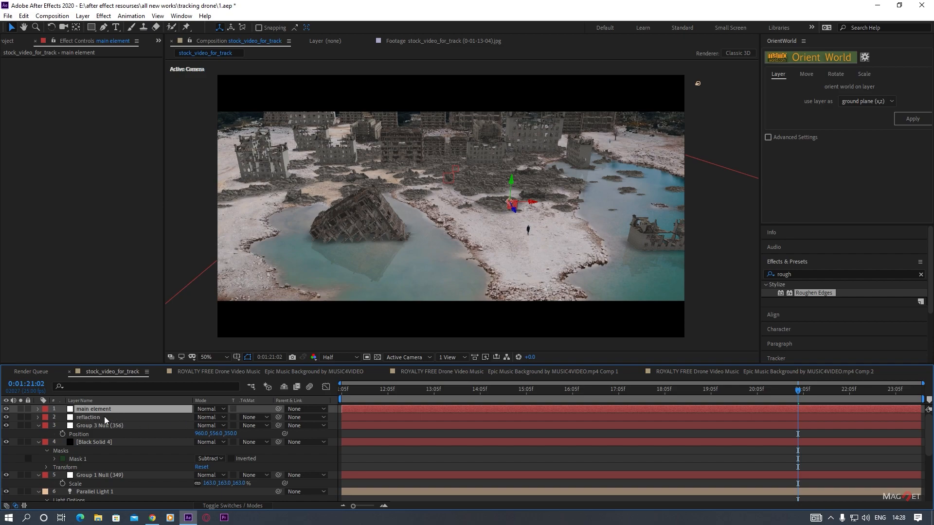
pyautogui.click(91, 418)
pyautogui.moveTo(278, 417); pyautogui.dragTo(98, 410)
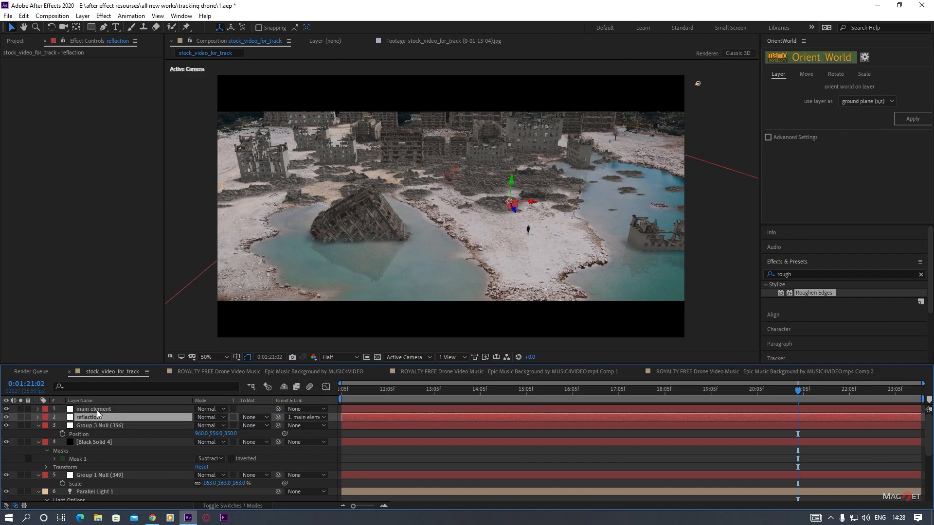
# Set the main element null's Position to 1712.0, 1080.0, 18.0.
pyautogui.click(108, 408)
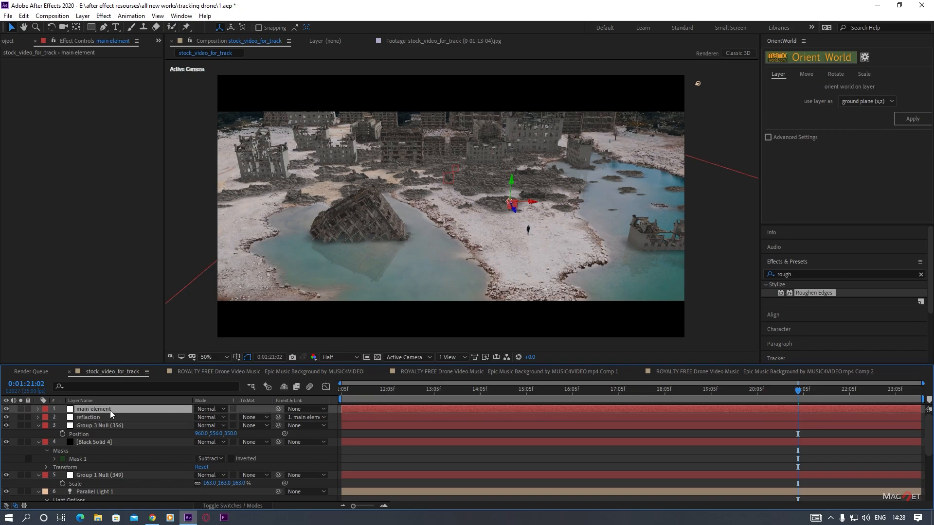
pyautogui.press('p')
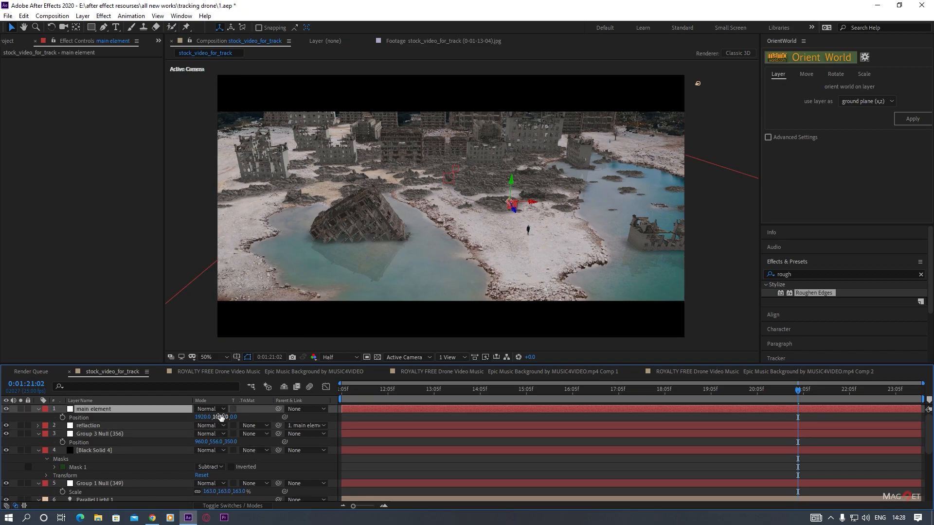
pyautogui.moveTo(201, 417); pyautogui.dragTo(107, 424)
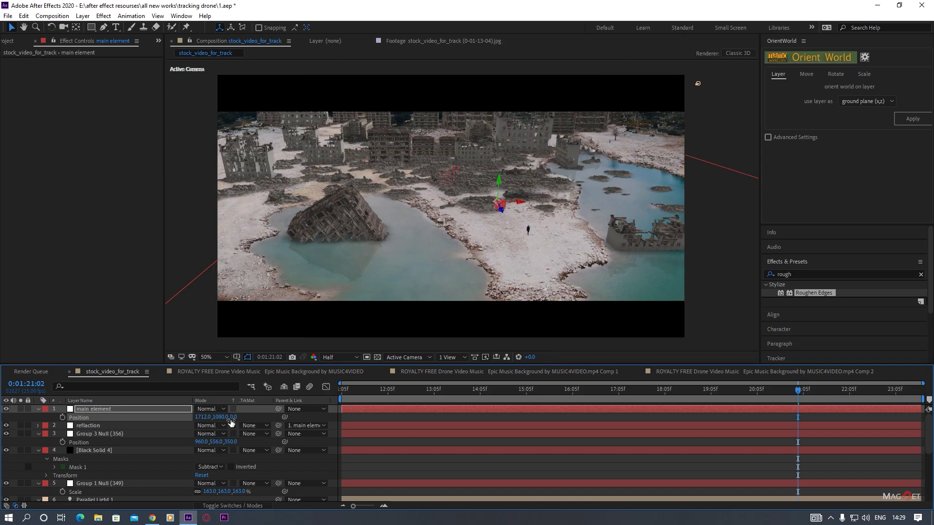
pyautogui.moveTo(231, 421)
pyautogui.mouseDown()
pyautogui.moveTo(315, 403)
pyautogui.moveTo(226, 419)
pyautogui.moveTo(248, 418)
pyautogui.mouseUp()
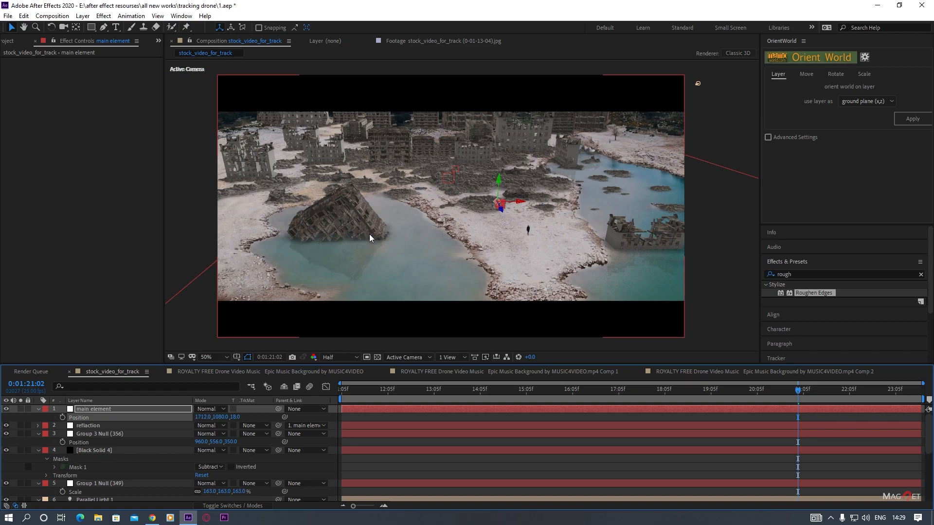
# Inspect the shifted buildings and reflections, and collapse the properties of the Group 3 Null and Black Solid 4 layers.
pyautogui.click(457, 214)
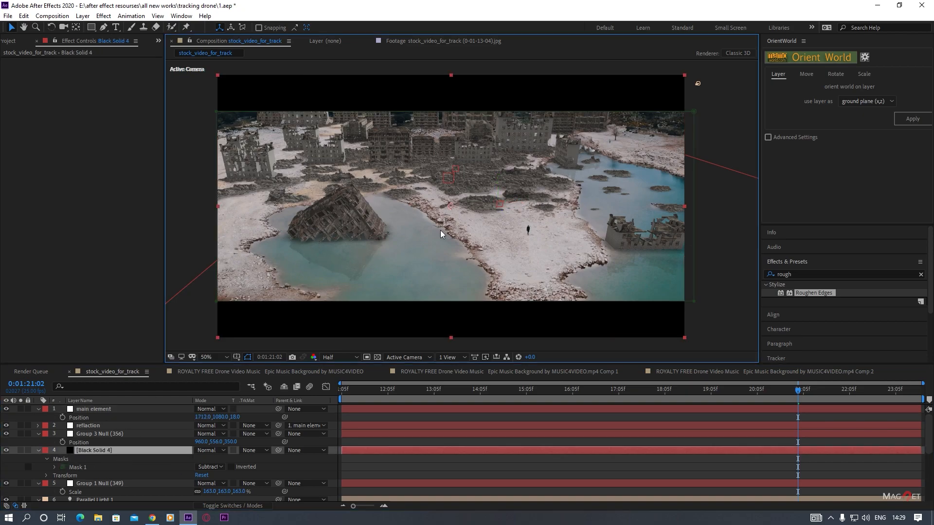
pyautogui.moveTo(393, 255); pyautogui.dragTo(419, 261)
pyautogui.scroll(1, 422, 263)
pyautogui.scroll(-1, 422, 263)
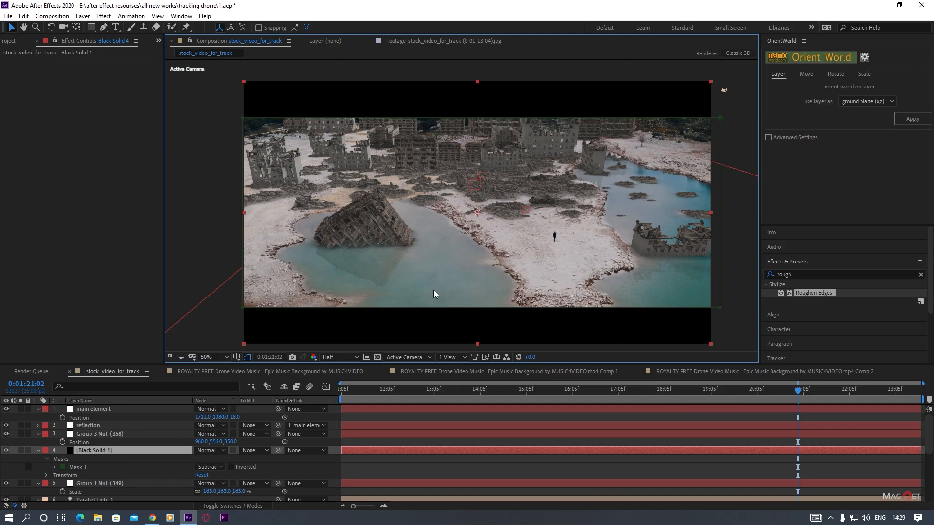
pyautogui.click(38, 435)
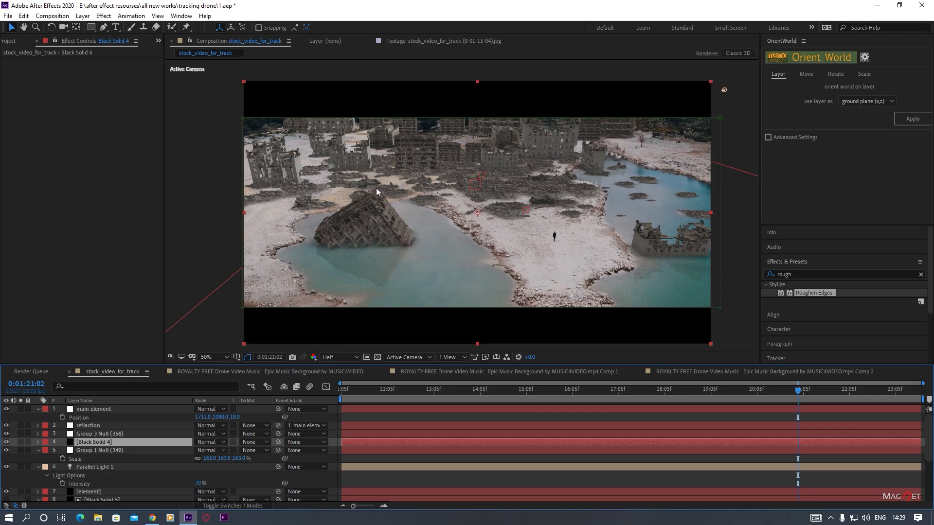
pyautogui.scroll(-3, 103, 471)
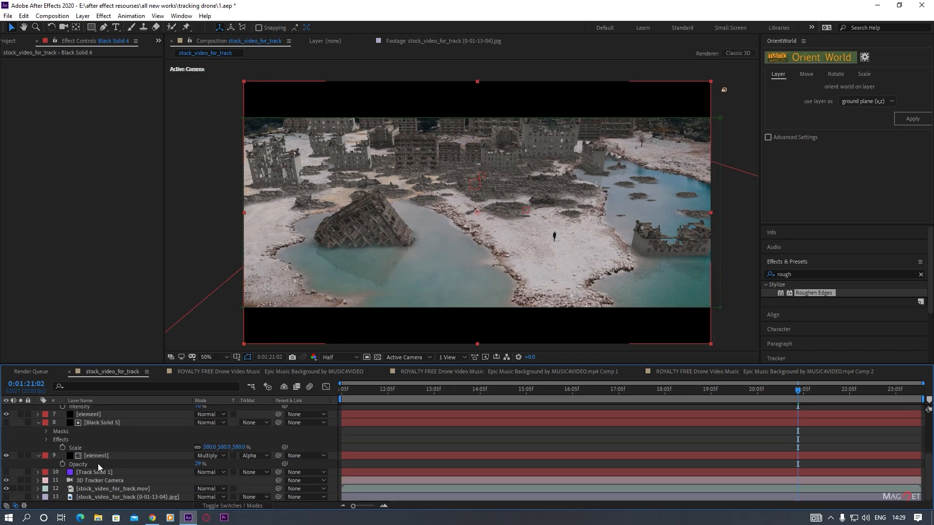
pyautogui.scroll(3, 88, 475)
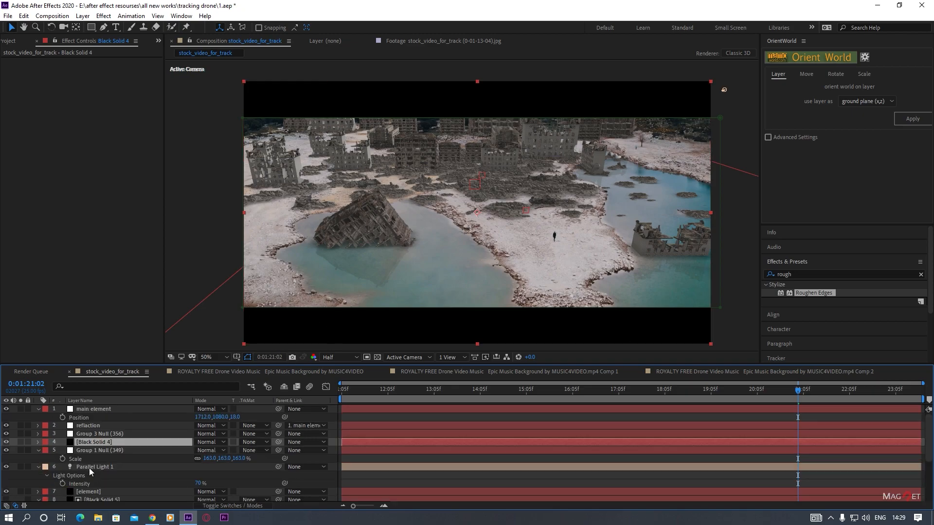
# Preview the Big_Fire_03.mov footage and return to the stock_video_for_track composition.
pyautogui.click(10, 41)
pyautogui.scroll(1, 36, 142)
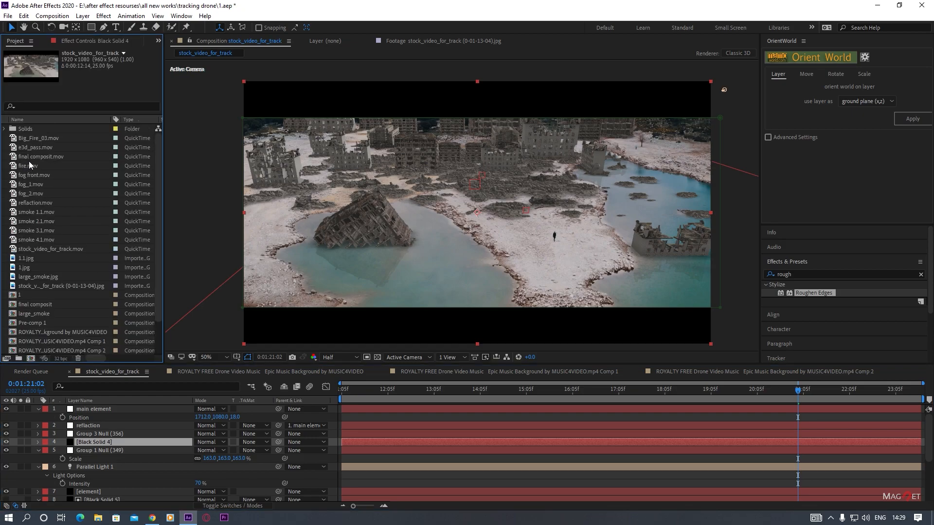
pyautogui.doubleClick(43, 138)
pyautogui.moveTo(172, 336)
pyautogui.mouseDown()
pyautogui.moveTo(714, 337)
pyautogui.moveTo(176, 338)
pyautogui.mouseUp()
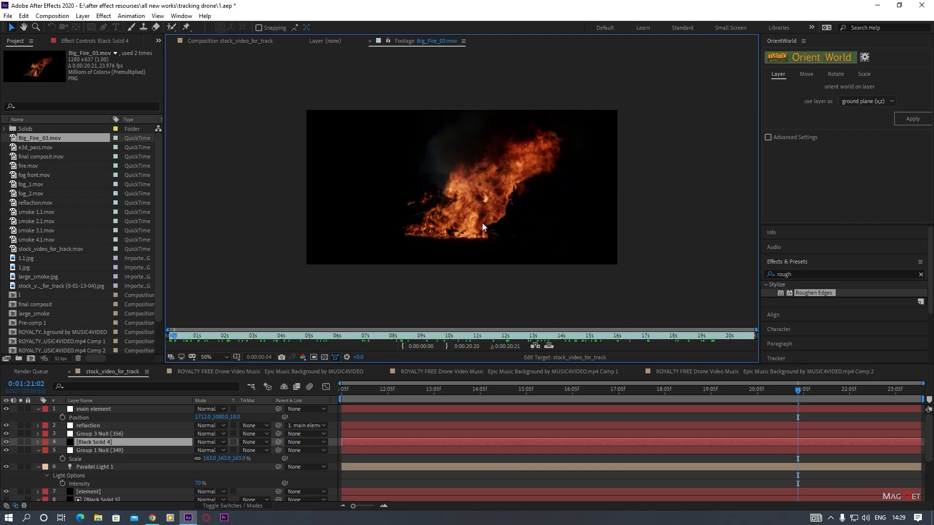
pyautogui.click(223, 40)
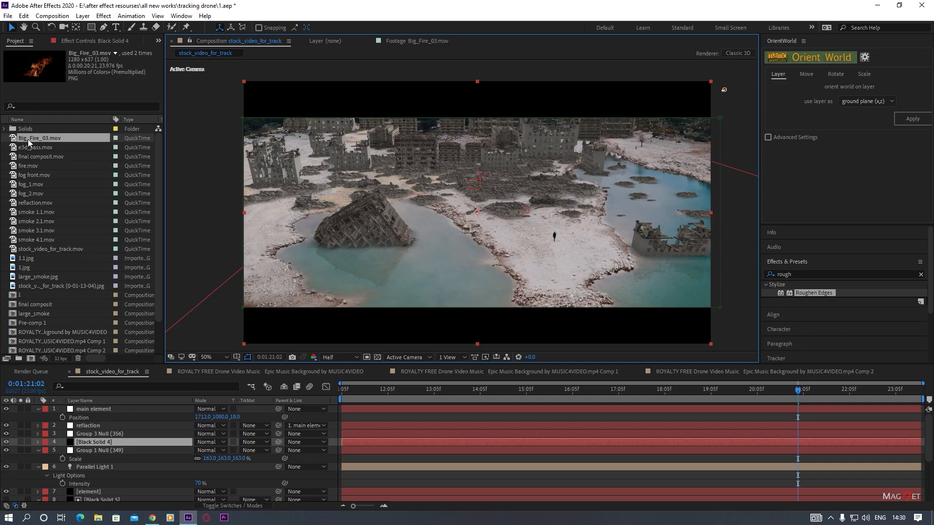
# Add Big_Fire_03.mov to the composition beside the tilted ruin and move its anchor point to the base of the flames.
pyautogui.moveTo(39, 139); pyautogui.dragTo(424, 210)
pyautogui.press('F4')
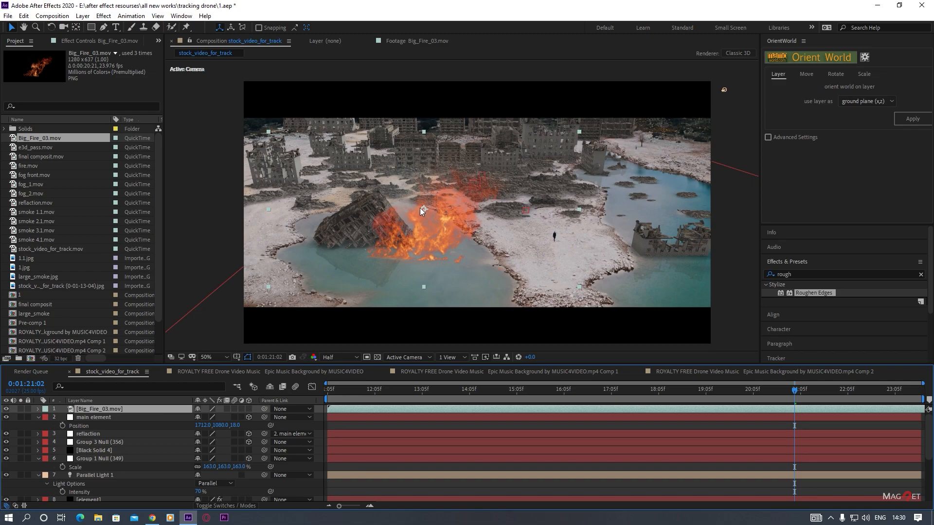
pyautogui.click(76, 28)
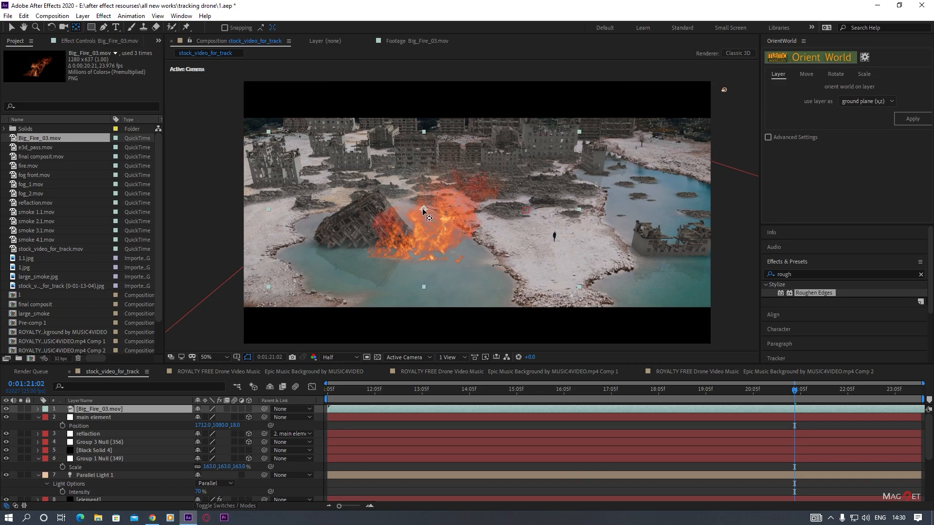
pyautogui.click(423, 208)
pyautogui.moveTo(423, 253); pyautogui.dragTo(423, 262)
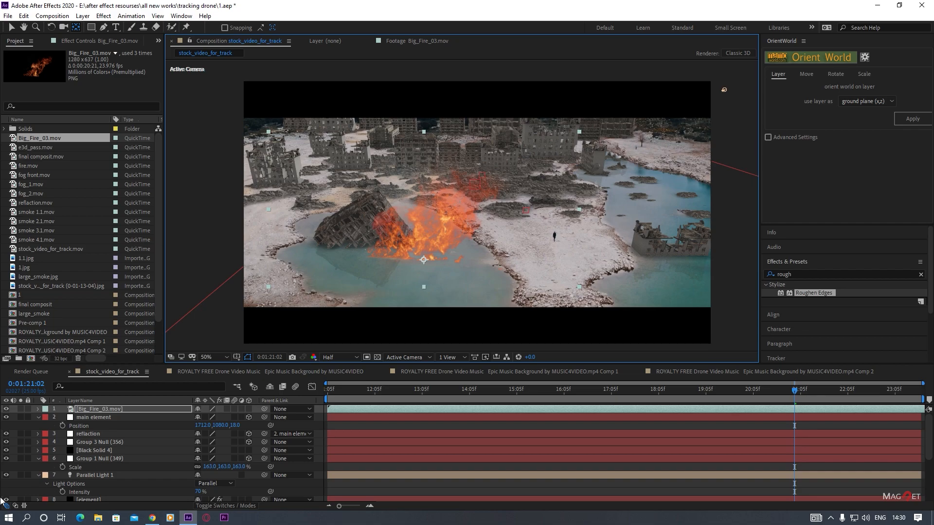
# Make the Big_Fire_03.mov layer 3D and set Accepts Lights to Off in its Material Options.
pyautogui.click(214, 410)
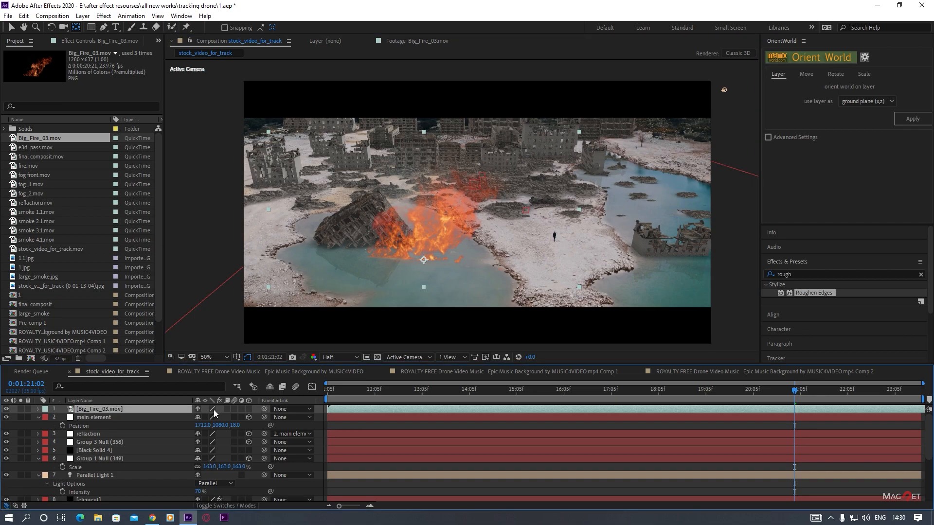
pyautogui.click(249, 408)
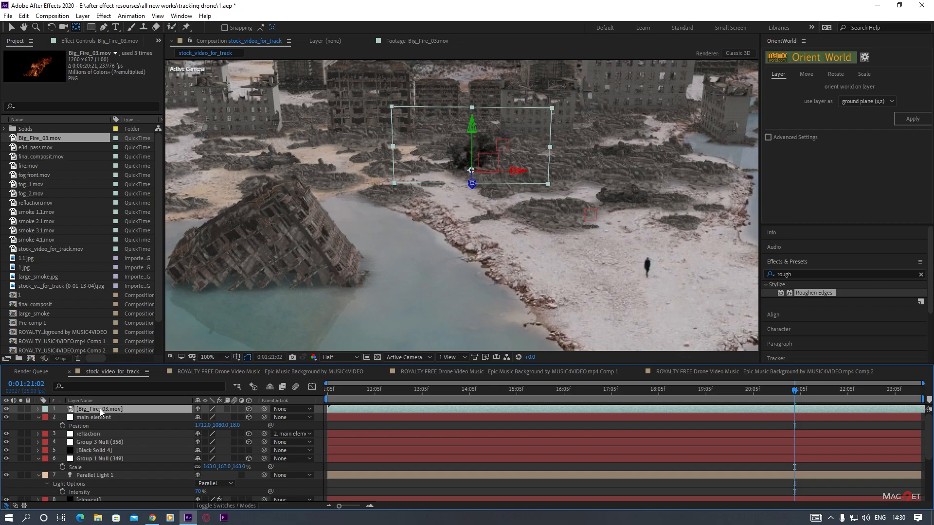
pyautogui.press('a')
pyautogui.press('a')
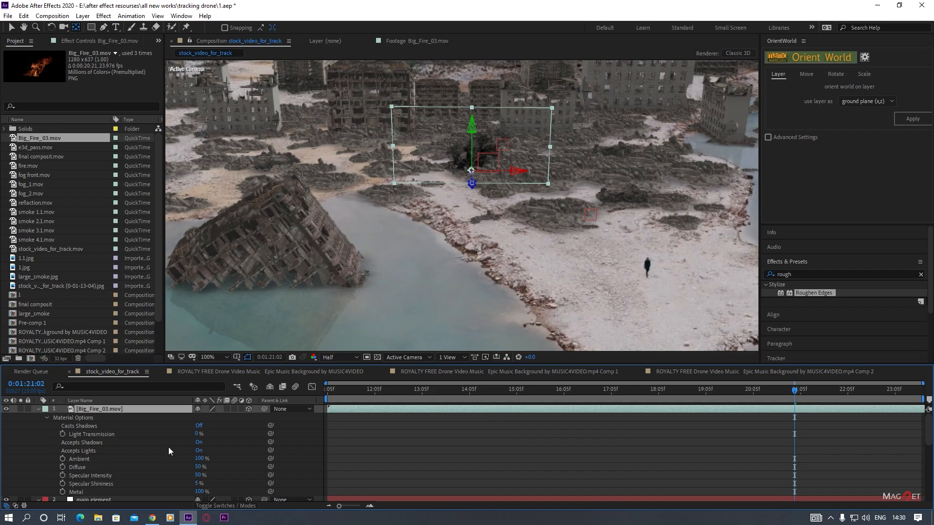
pyautogui.click(202, 452)
pyautogui.scroll(-2, 527, 270)
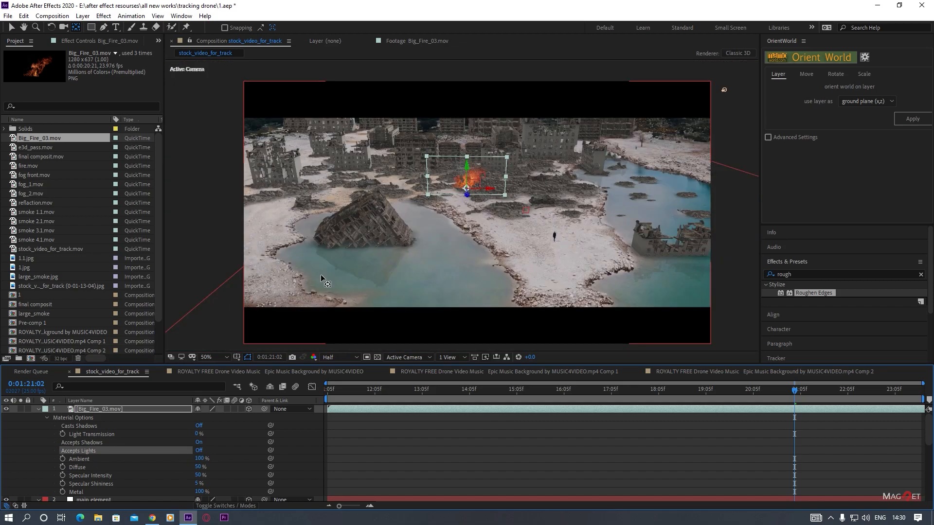
pyautogui.click(101, 411)
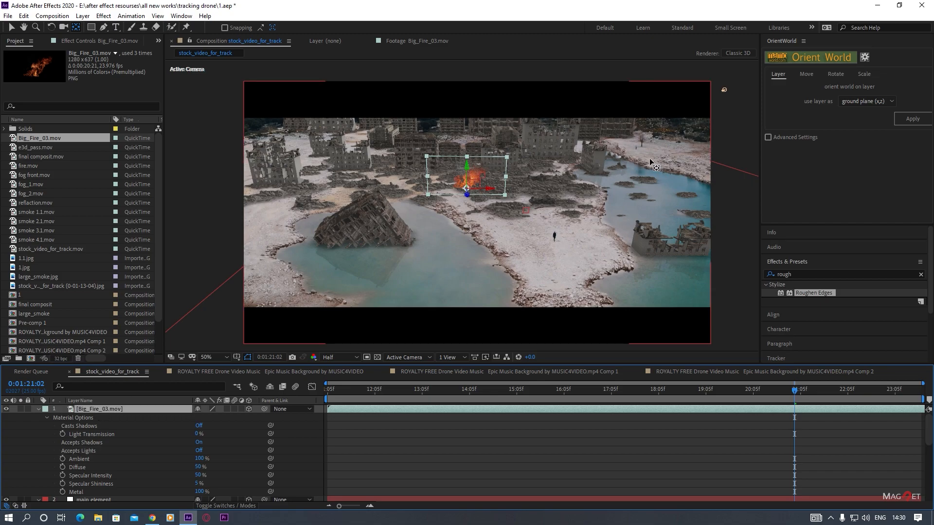
pyautogui.scroll(2, 367, 165)
pyautogui.moveTo(467, 249); pyautogui.dragTo(526, 271)
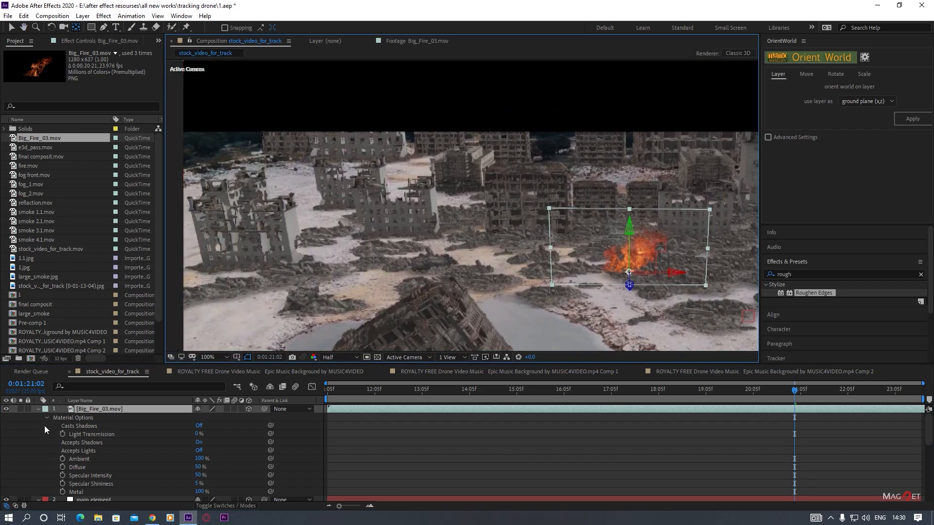
pyautogui.click(38, 411)
# Set the upper element layer's Select 2D Position under Generate 3D Position to 558.0, 326.0, on the ground between the ruins.
pyautogui.scroll(-3, 73, 491)
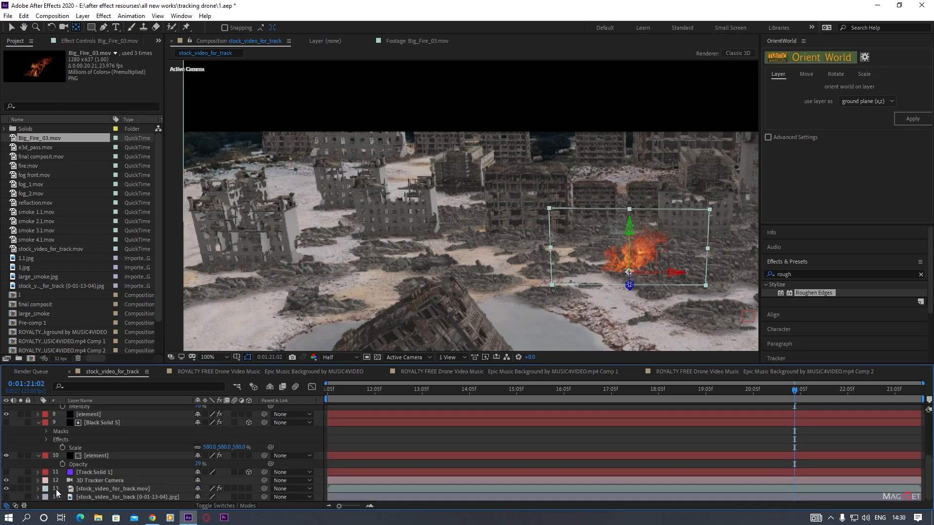
pyautogui.click(95, 424)
pyautogui.scroll(-1, 109, 419)
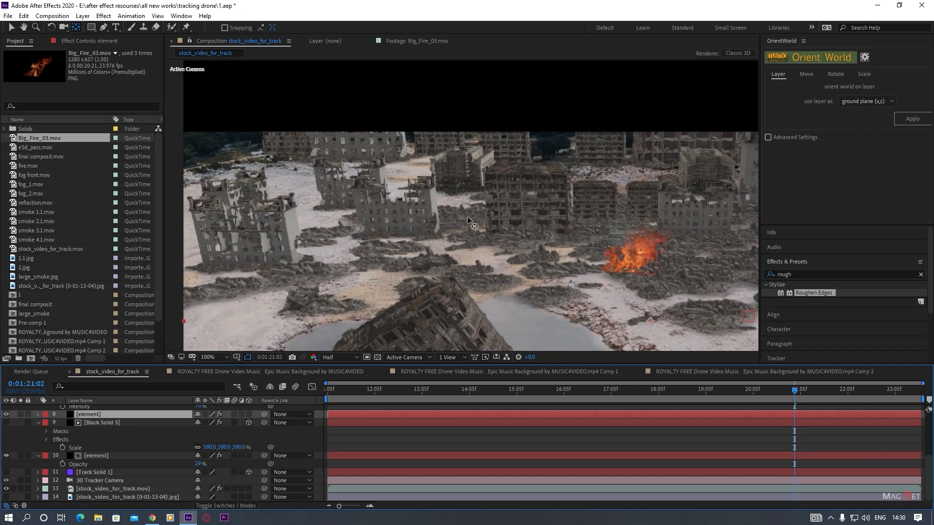
pyautogui.click(93, 41)
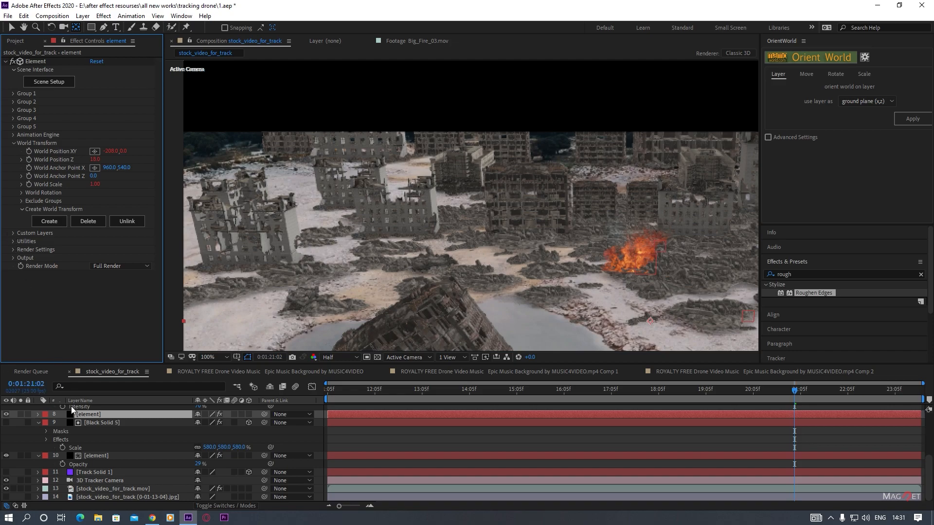
pyautogui.click(13, 243)
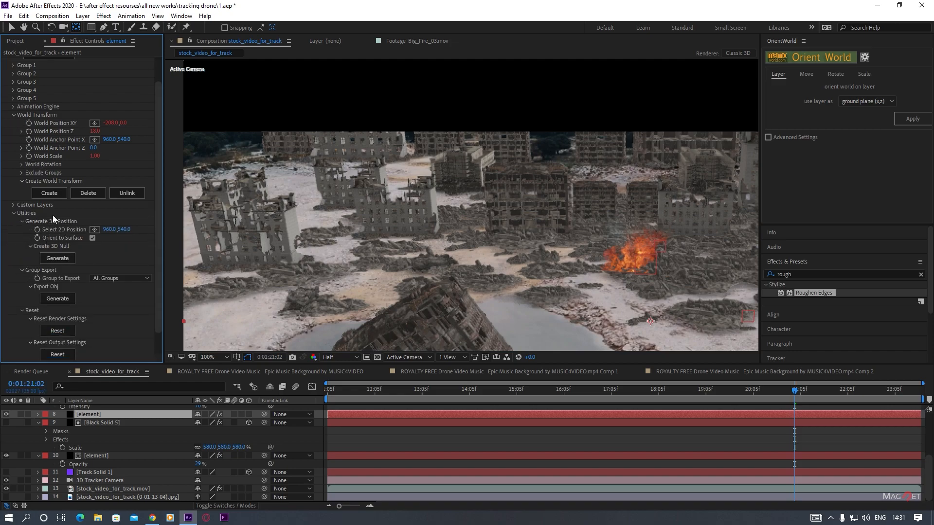
pyautogui.click(95, 229)
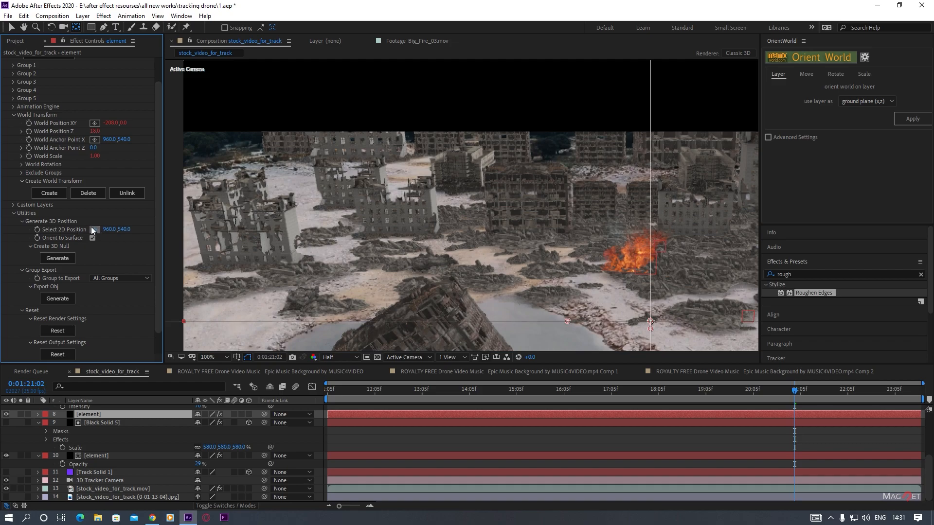
pyautogui.click(452, 215)
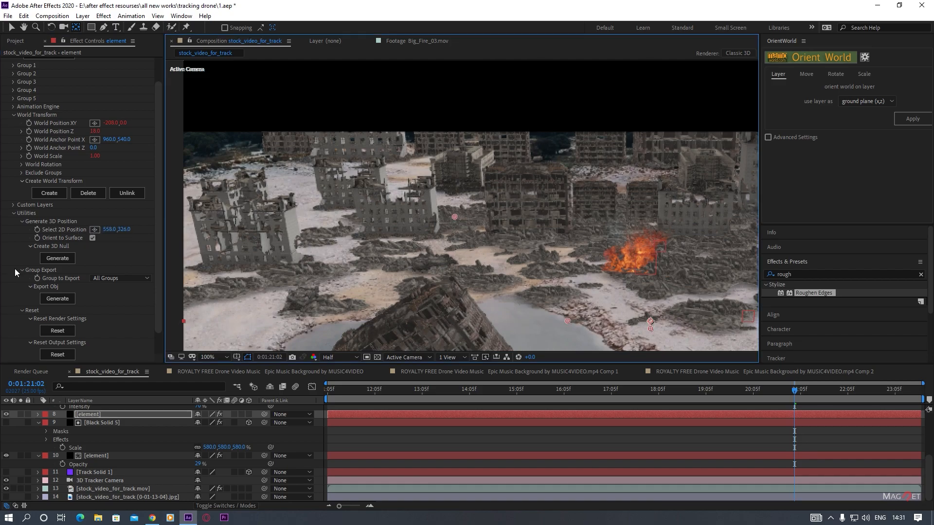
# Generate a 3D null from the upper element layer's selected 2D position and copy the null's Position value.
pyautogui.click(57, 258)
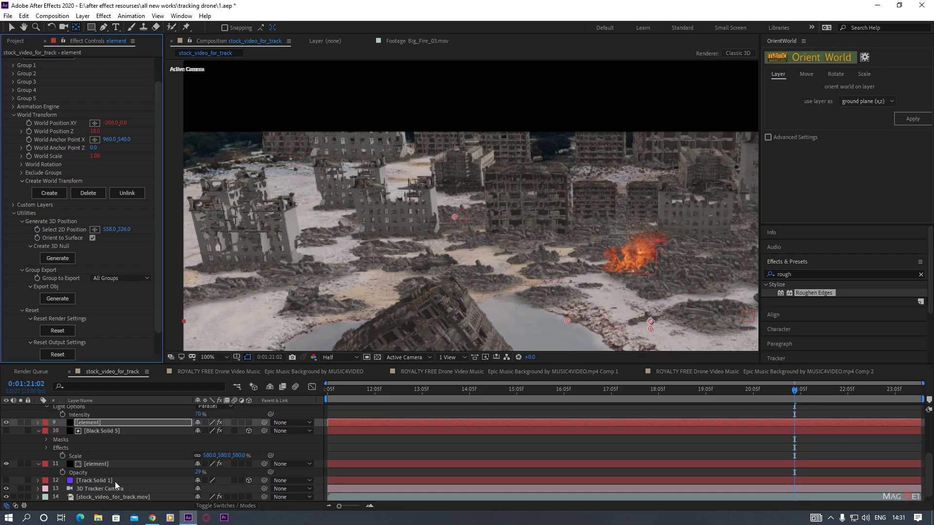
pyautogui.scroll(5, 83, 436)
pyautogui.click(88, 409)
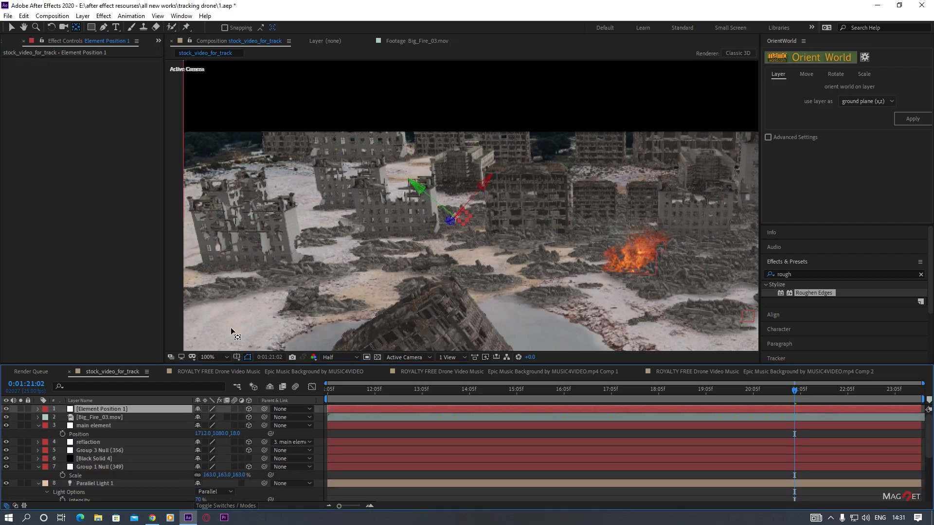
pyautogui.press('p')
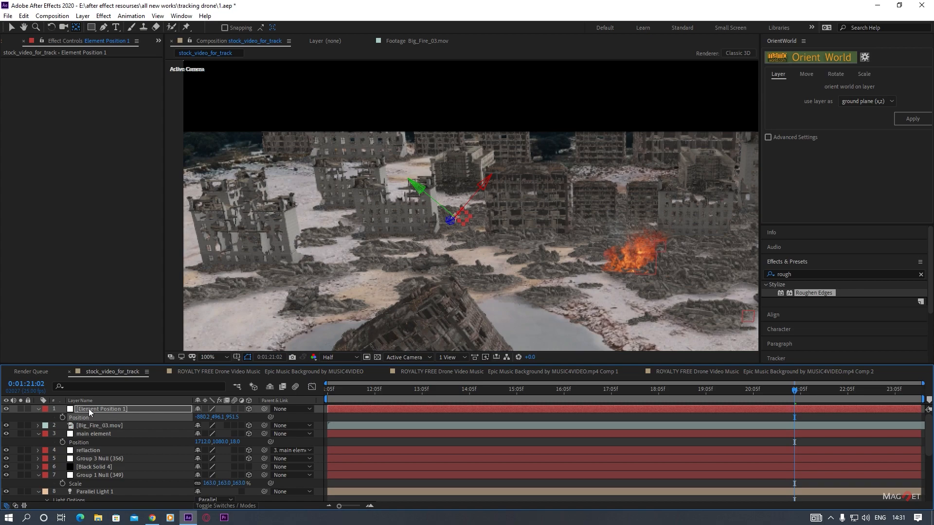
pyautogui.click(24, 16)
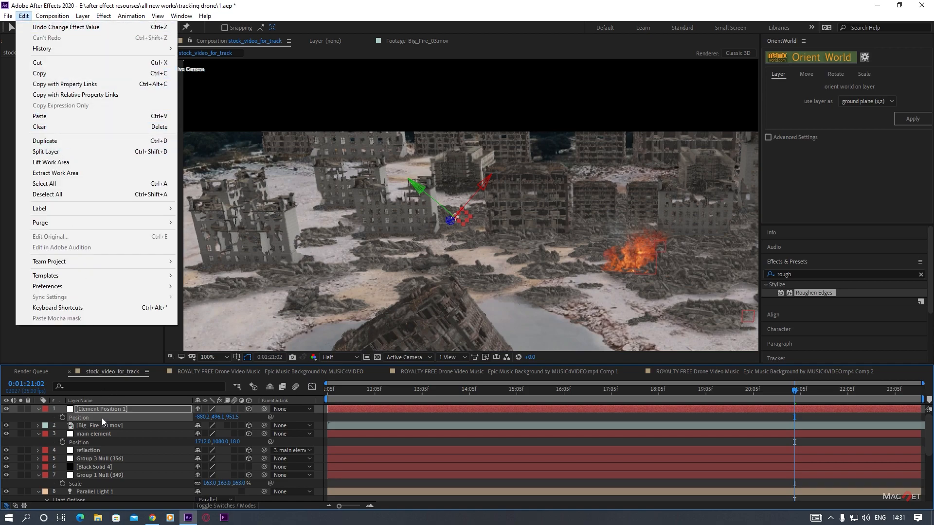
pyautogui.click(86, 418)
# Paste the copied null position into the Big_Fire_03.mov layer's Position and set the layer's Scale to 80%.
pyautogui.click(87, 427)
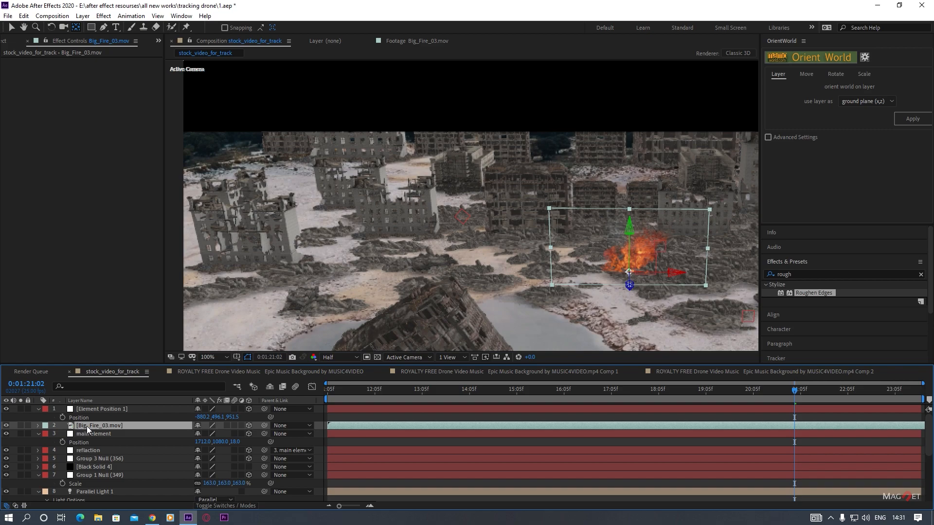
pyautogui.press('p')
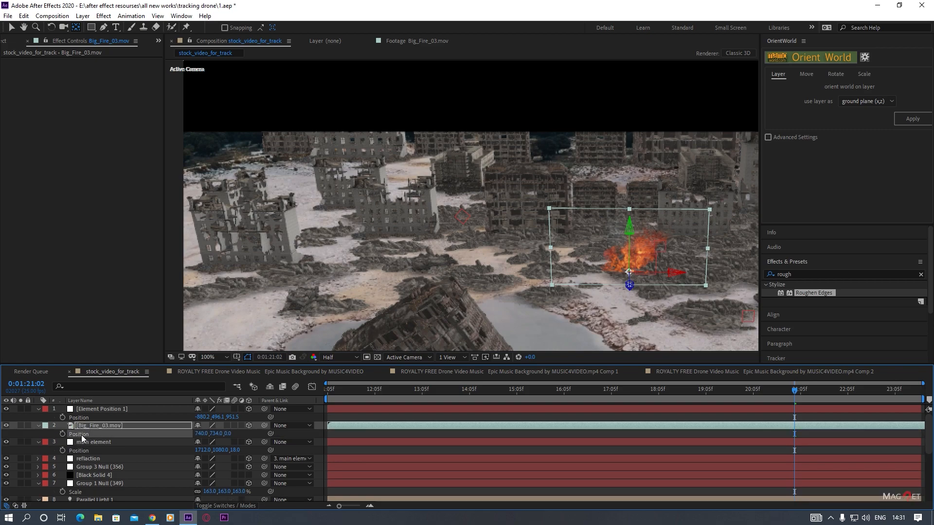
pyautogui.hotkey('ctrl', 'v')
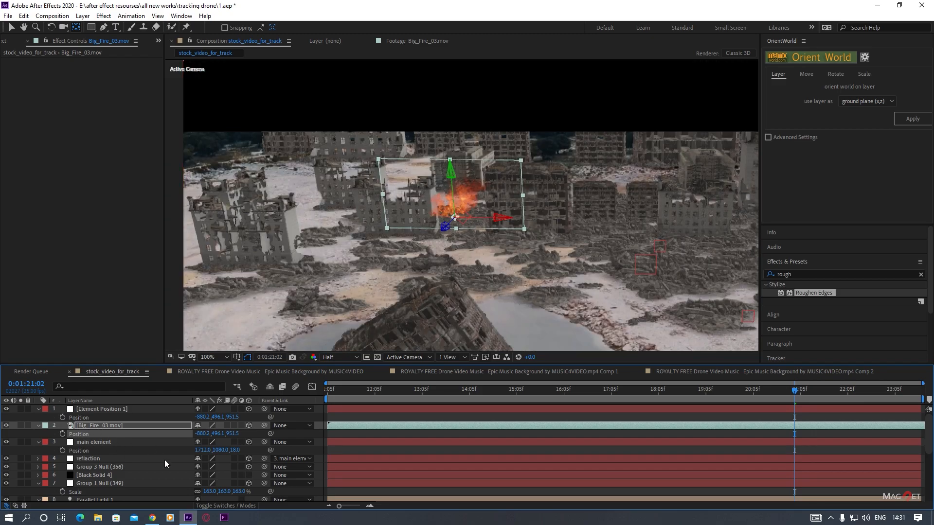
pyautogui.press('s')
pyautogui.moveTo(210, 434)
pyautogui.mouseDown()
pyautogui.moveTo(221, 434)
pyautogui.moveTo(209, 445)
pyautogui.mouseUp()
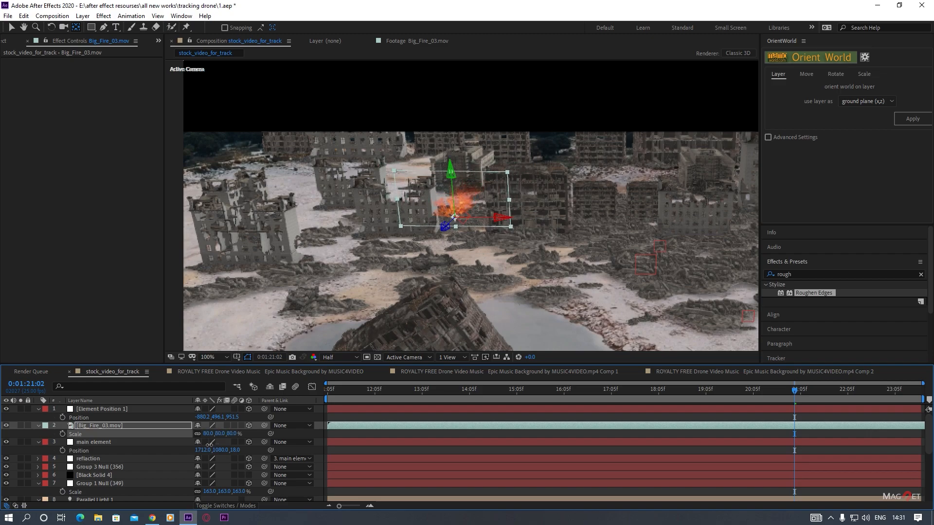
# Delete the Element Position 1 null layer from the composition.
pyautogui.click(99, 410)
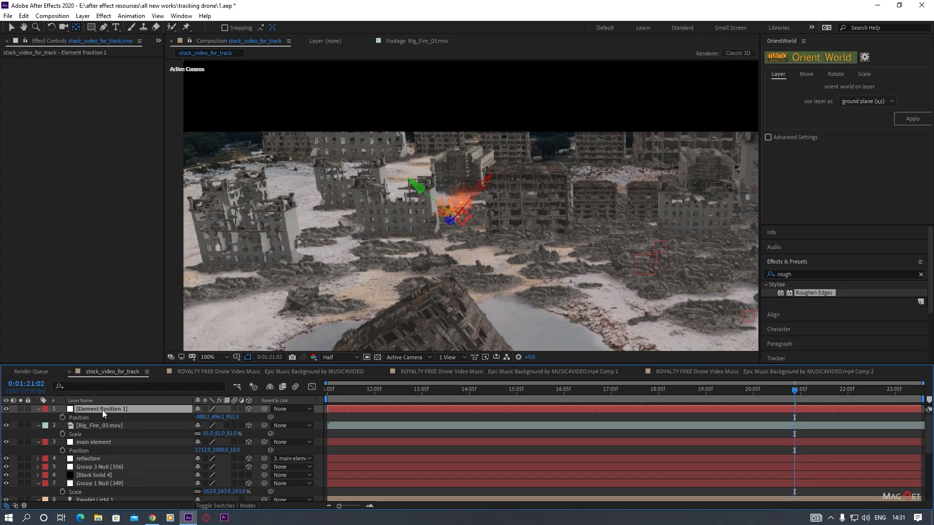
pyautogui.press('Delete')
pyautogui.click(86, 426)
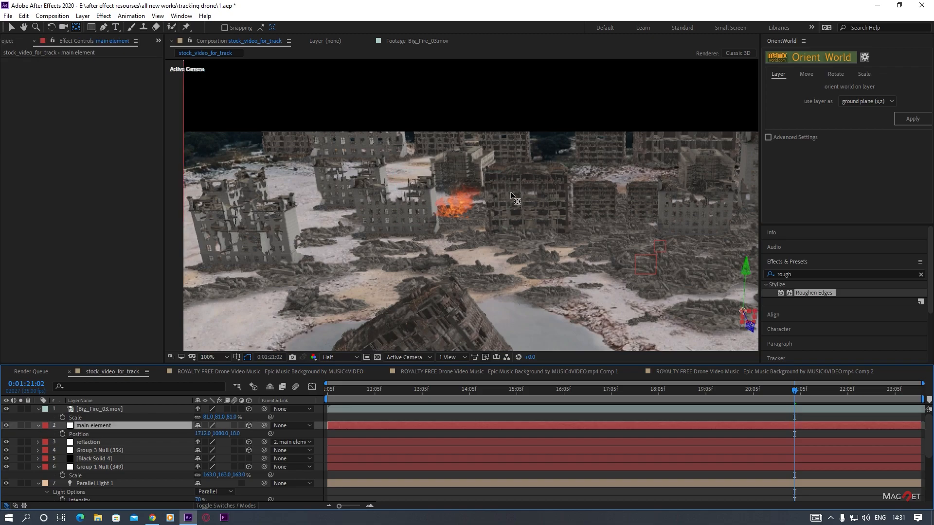
pyautogui.scroll(2, 481, 219)
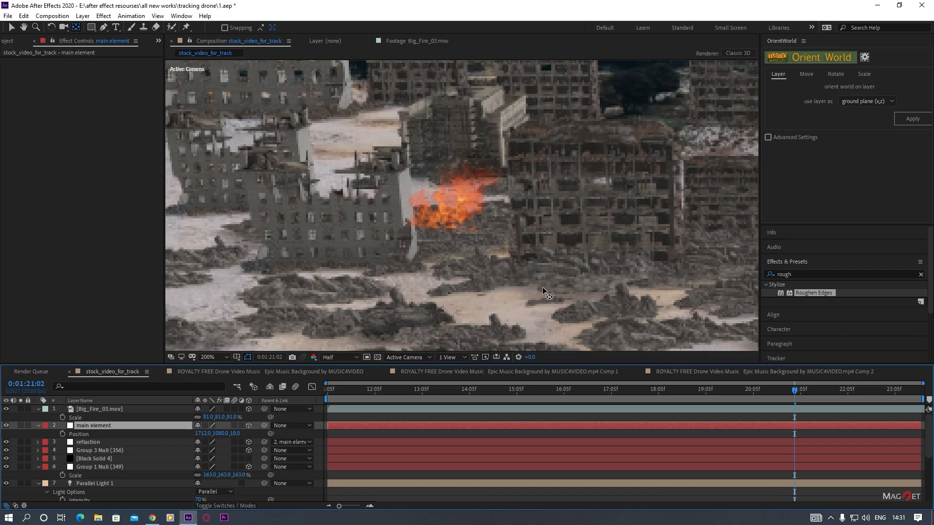
pyautogui.scroll(-2, 547, 287)
pyautogui.moveTo(480, 273); pyautogui.dragTo(529, 261)
pyautogui.press('y')
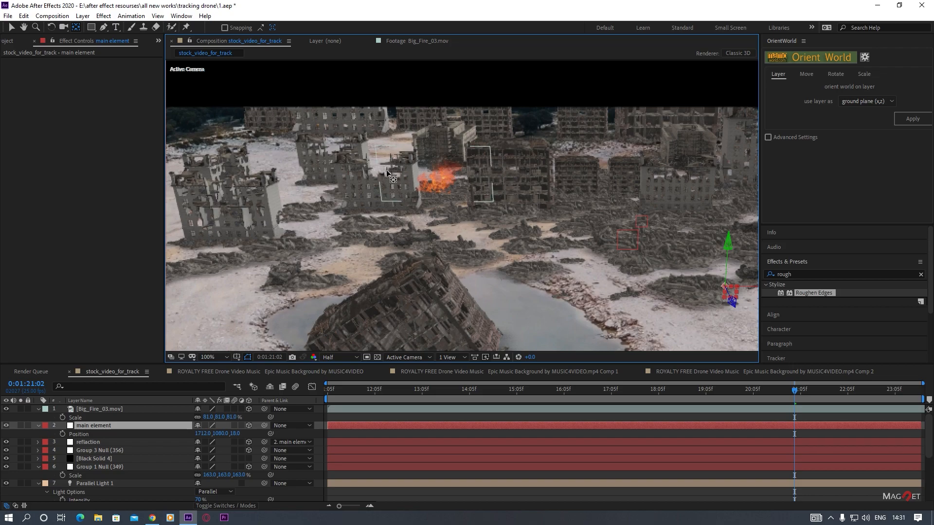
# Duplicate the element layer above Black Solid 5 and place the copy directly above Big_Fire_03.mov.
pyautogui.click(38, 425)
pyautogui.scroll(-3, 95, 487)
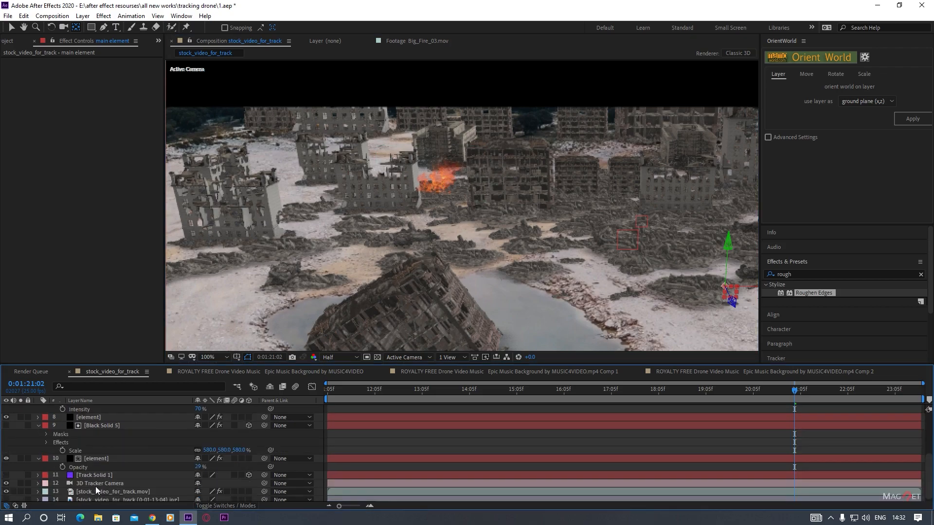
pyautogui.click(102, 458)
pyautogui.click(87, 418)
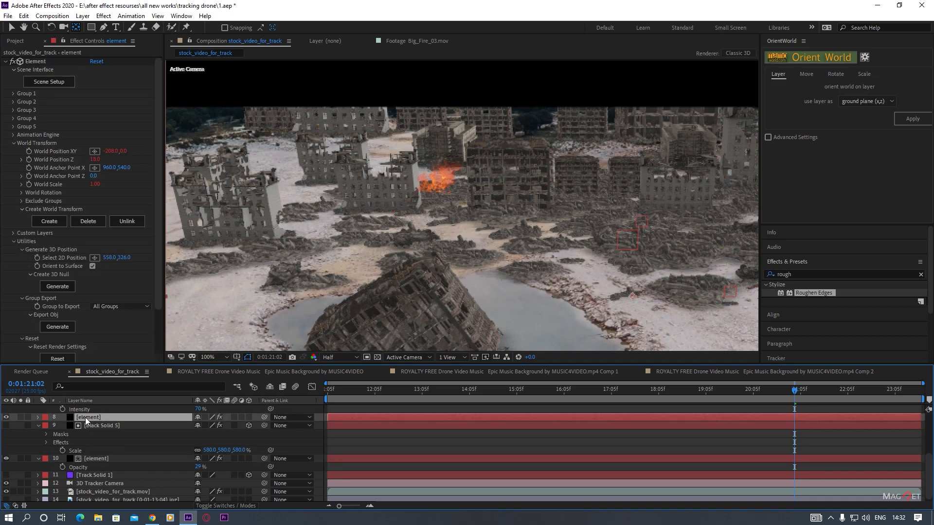
pyautogui.scroll(3, 85, 417)
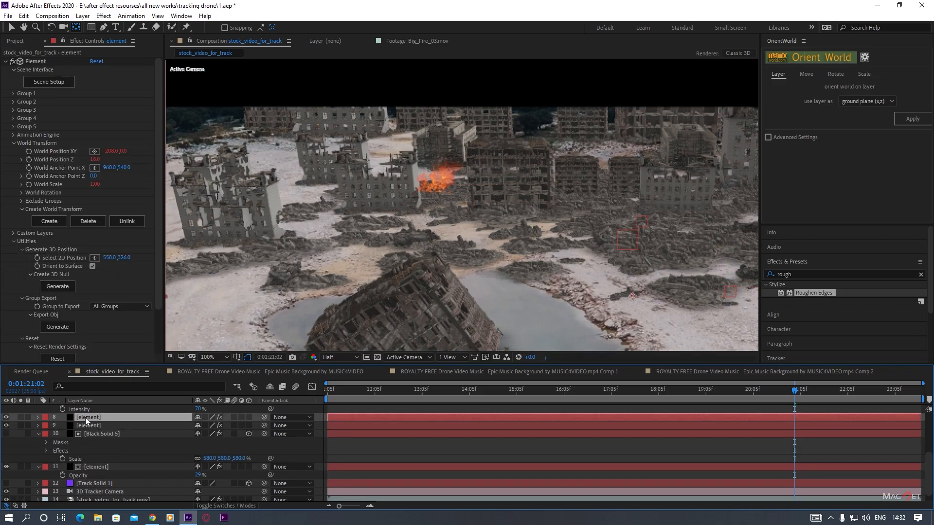
pyautogui.moveTo(86, 501); pyautogui.dragTo(97, 408)
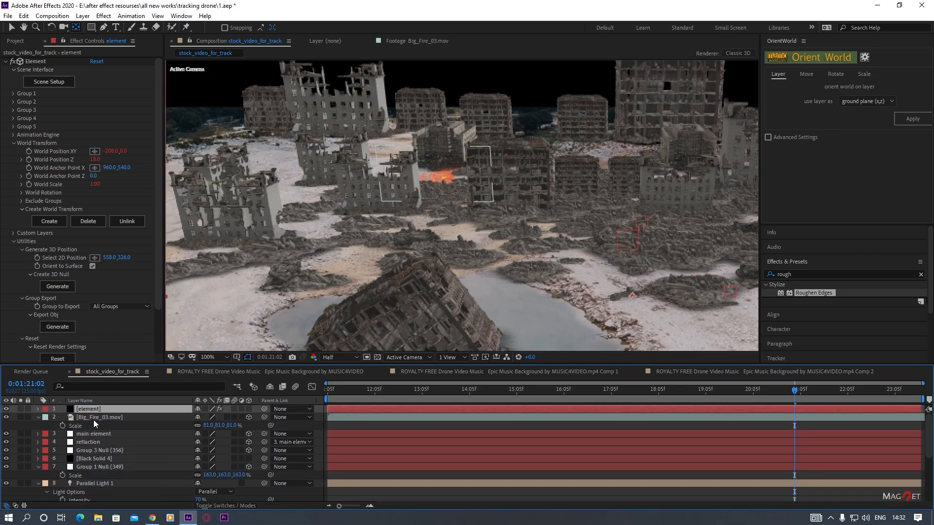
# Move the element copy and Big_Fire_03.mov together below Black Solid 4 in the layer stack.
pyautogui.click(90, 418)
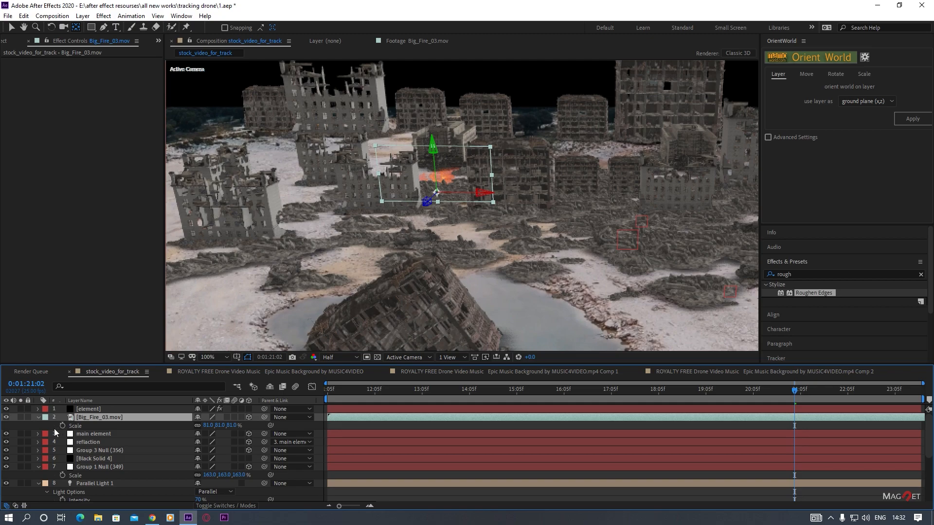
pyautogui.keyDown('ctrl'); pyautogui.click(84, 409); pyautogui.keyUp('ctrl')
pyautogui.moveTo(93, 408); pyautogui.dragTo(98, 460)
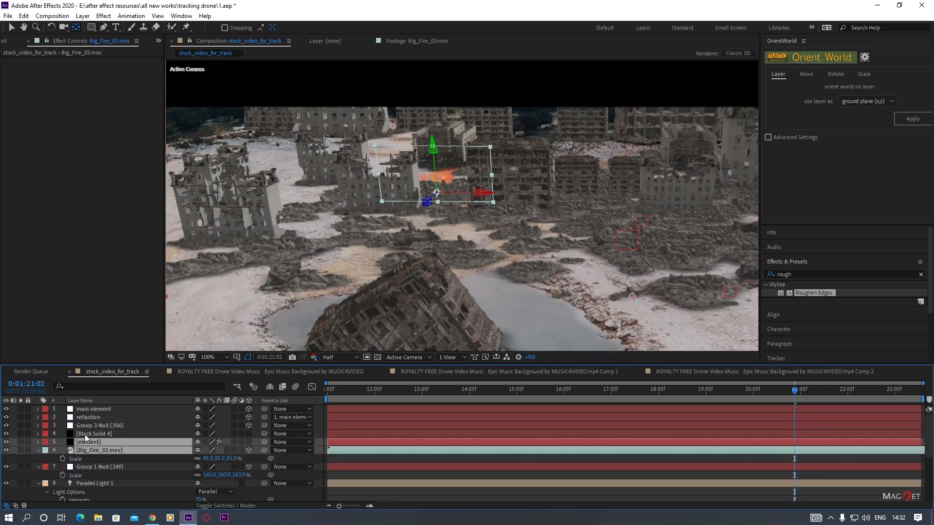
pyautogui.click(86, 434)
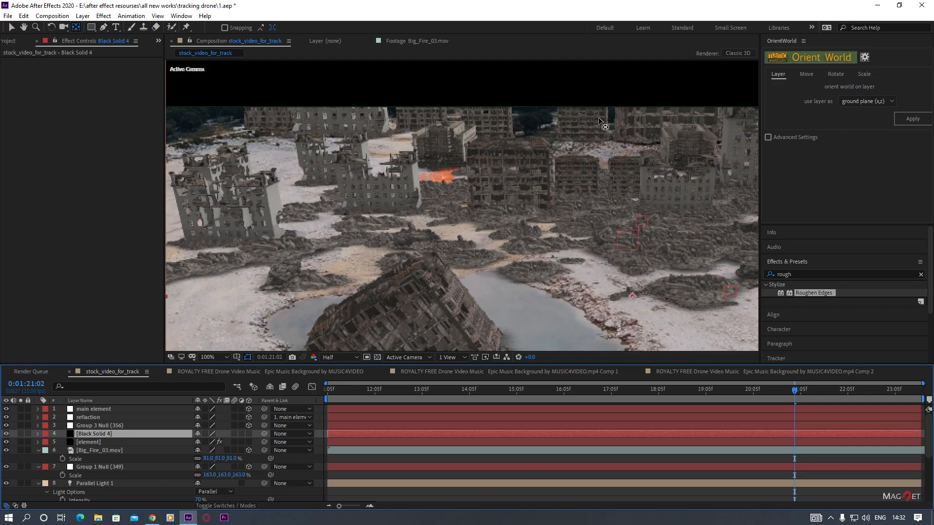
# Set the element copy's output to show World Position and its Position Z Matte to 670.
pyautogui.scroll(-2, 403, 268)
pyautogui.moveTo(541, 276); pyautogui.dragTo(429, 228)
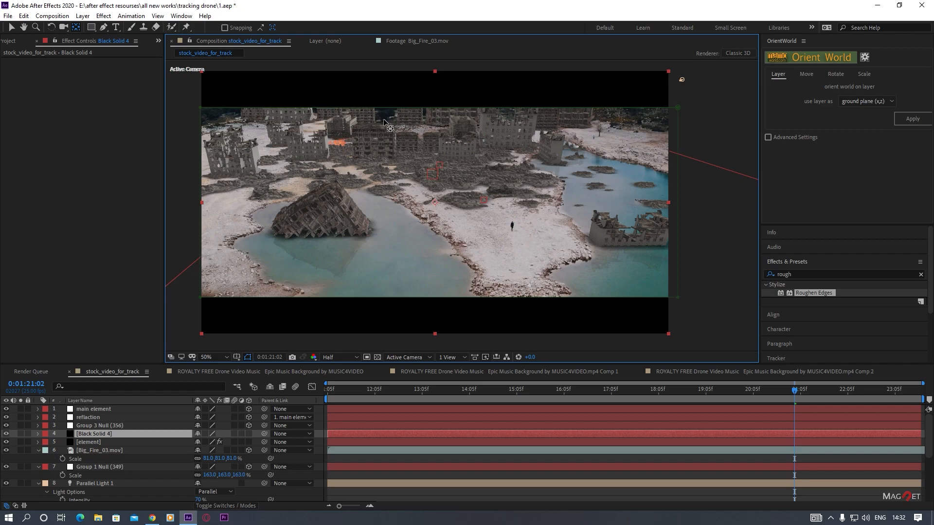
pyautogui.press('h')
pyautogui.moveTo(394, 194); pyautogui.dragTo(457, 206)
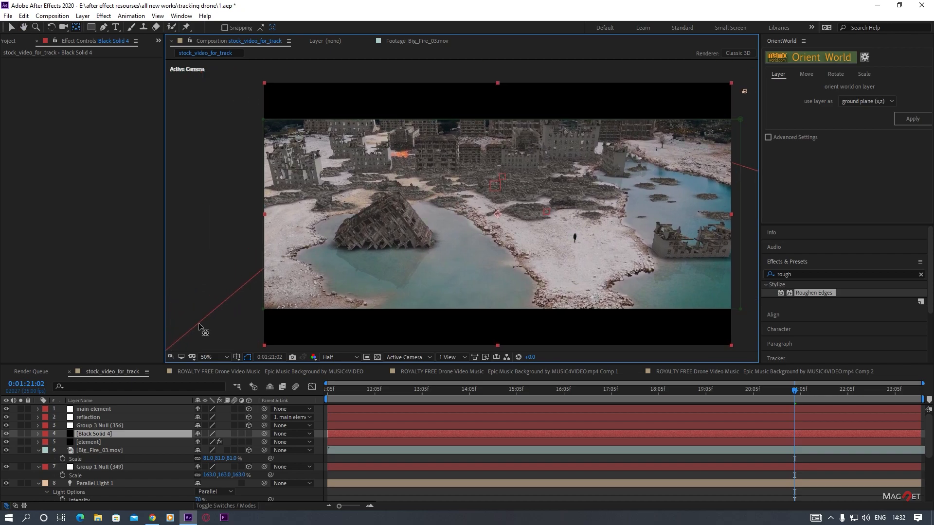
pyautogui.click(88, 443)
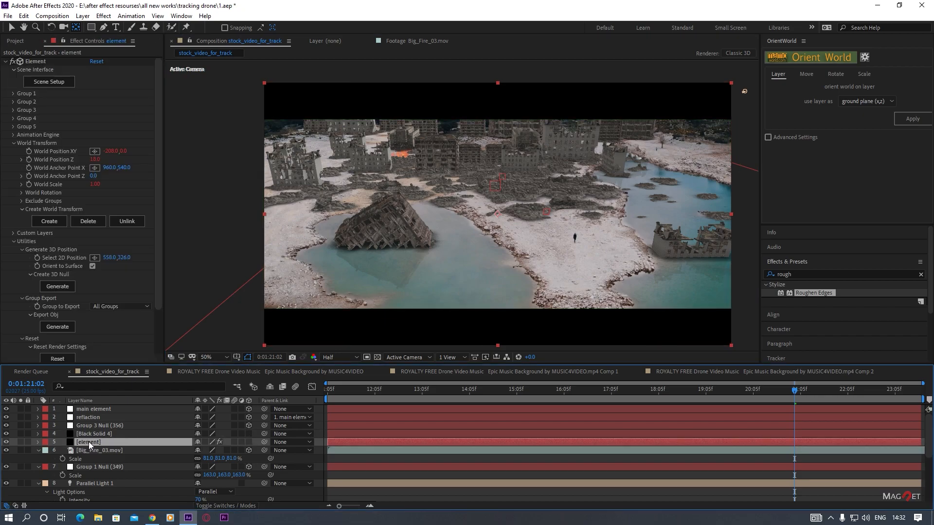
pyautogui.click(15, 143)
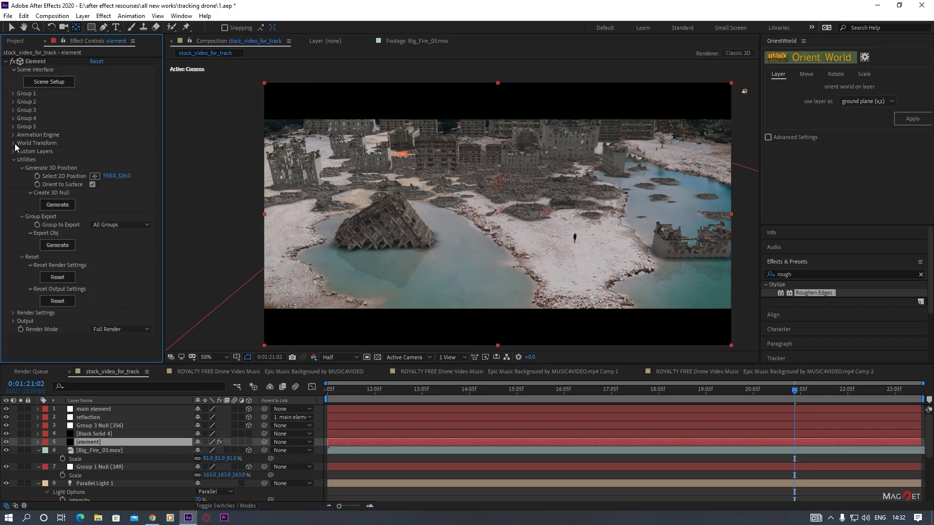
pyautogui.click(14, 160)
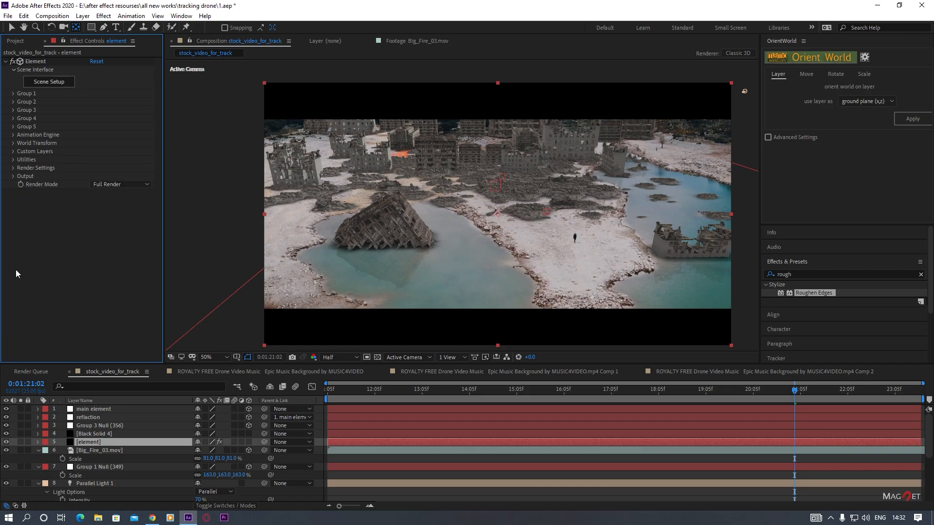
pyautogui.click(13, 176)
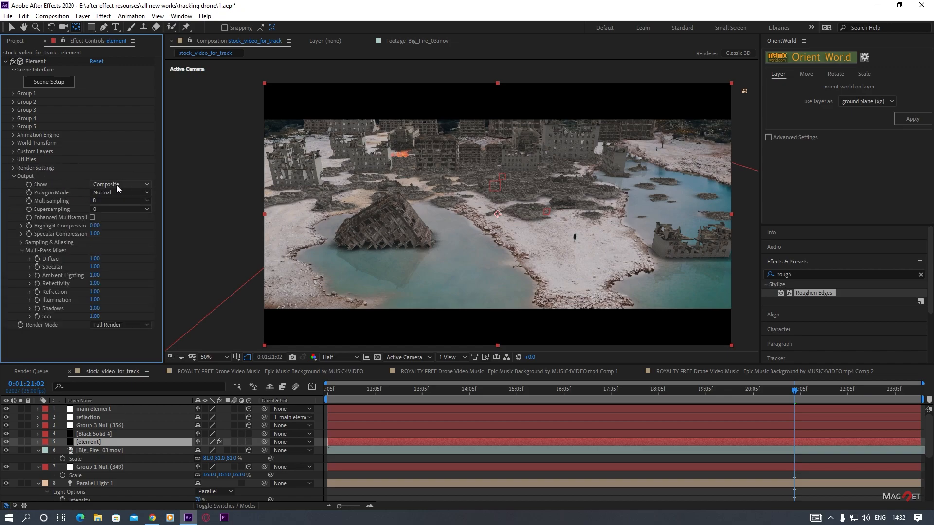
pyautogui.click(120, 186)
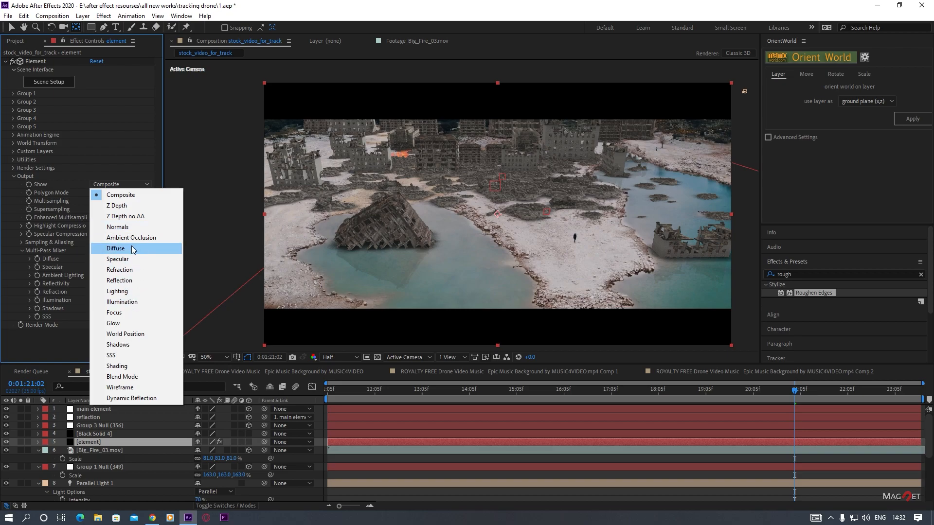
pyautogui.click(133, 334)
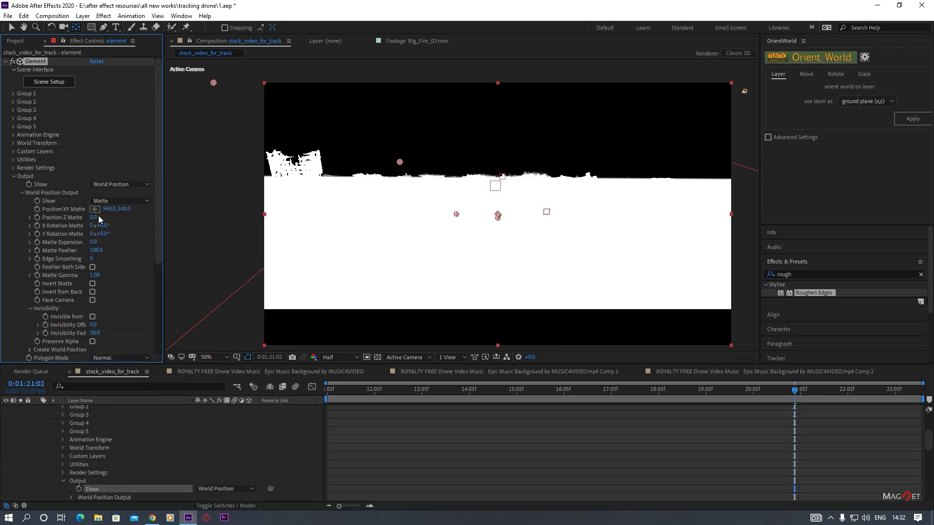
pyautogui.moveTo(93, 217); pyautogui.dragTo(125, 214)
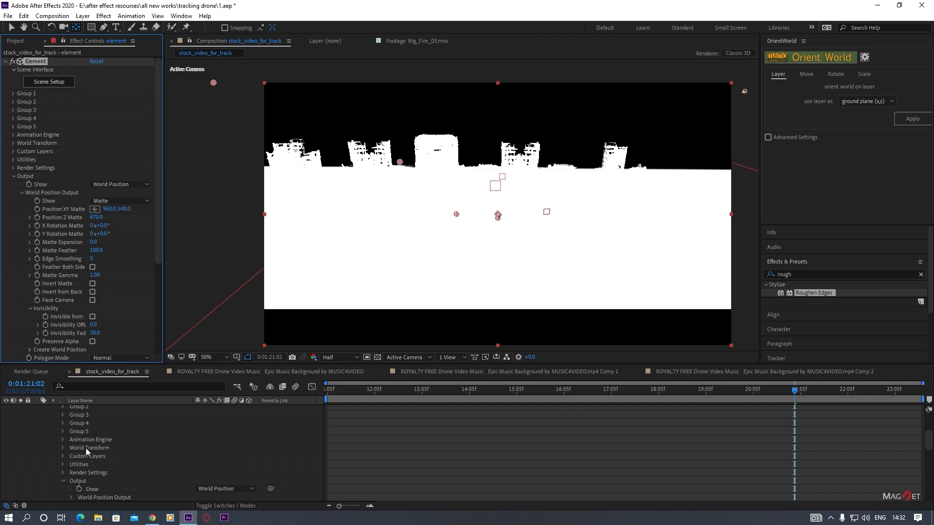
# Give the Big_Fire_03.mov layer a Luma Inverted Matte based on the element layer above it.
pyautogui.scroll(3, 86, 448)
pyautogui.click(91, 435)
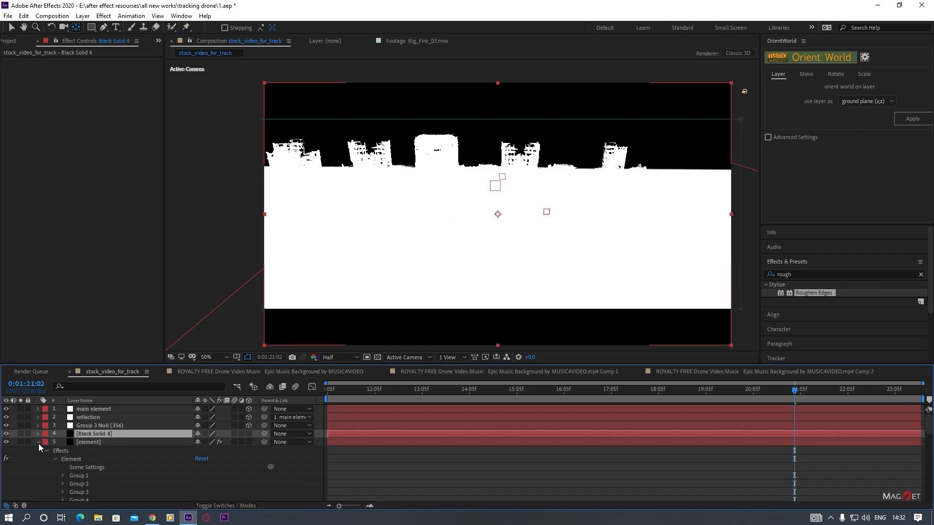
pyautogui.click(39, 442)
pyautogui.click(84, 451)
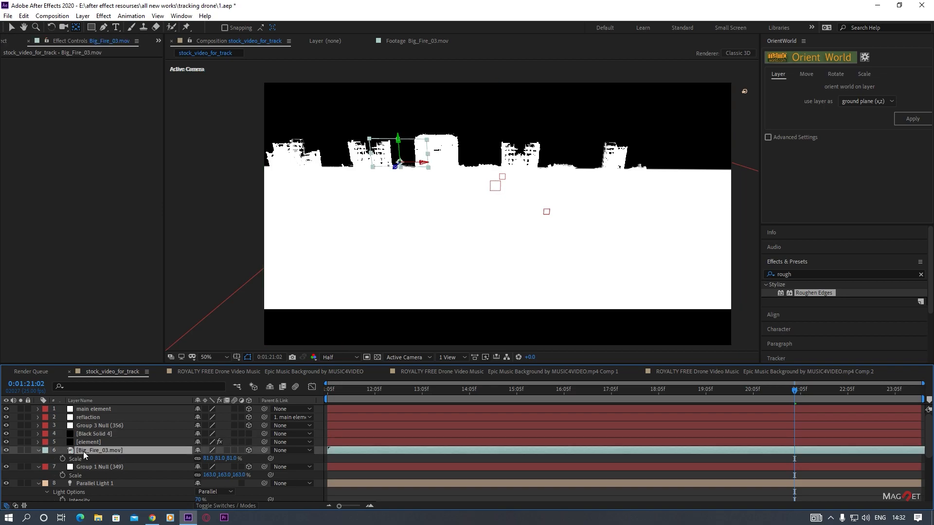
pyautogui.click(228, 506)
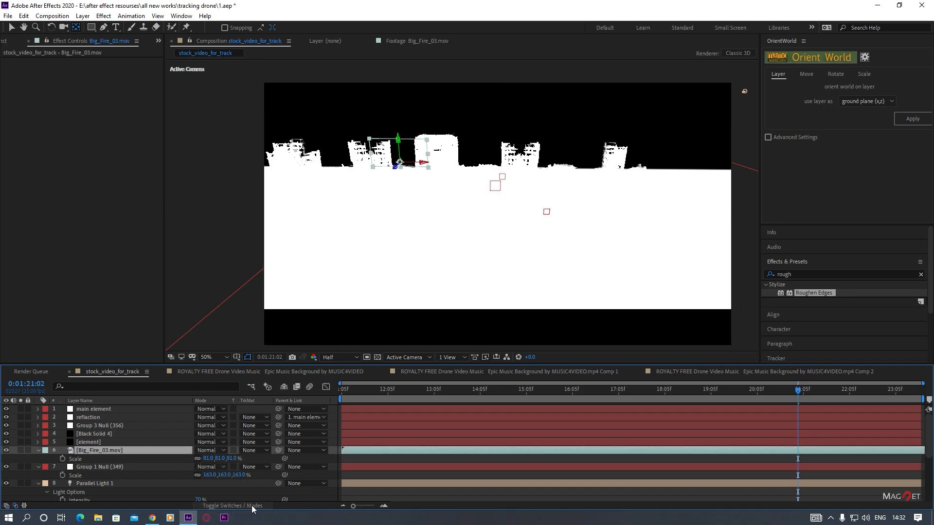
pyautogui.click(251, 450)
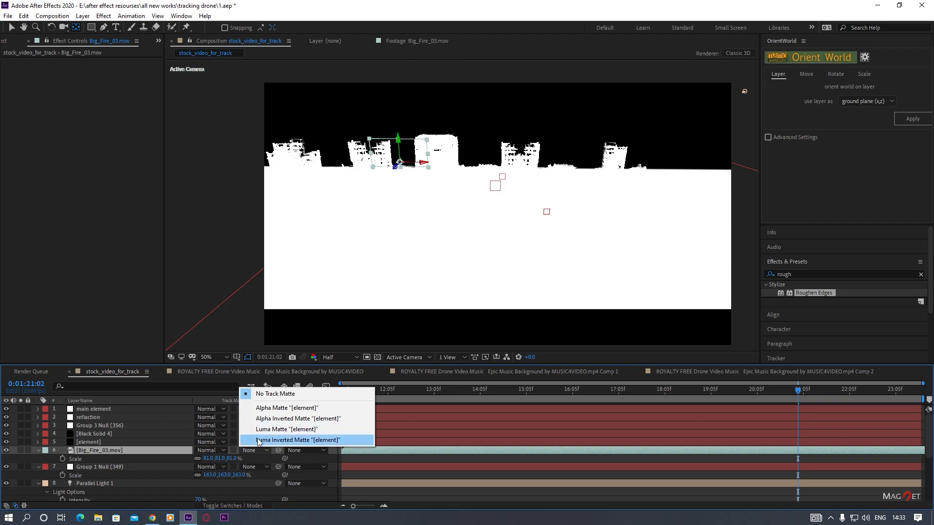
pyautogui.click(296, 439)
# Examine how the matted fire sits between the ruined buildings, both close up and in the full frame.
pyautogui.scroll(2, 419, 212)
pyautogui.moveTo(412, 185); pyautogui.dragTo(447, 280)
pyautogui.scroll(1, 445, 270)
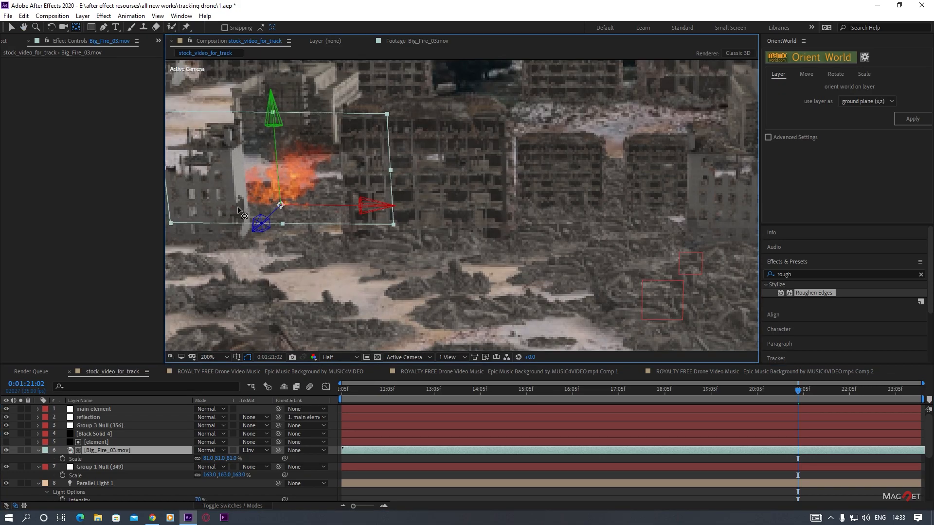
pyautogui.scroll(-1, 448, 272)
pyautogui.moveTo(463, 278); pyautogui.dragTo(446, 242)
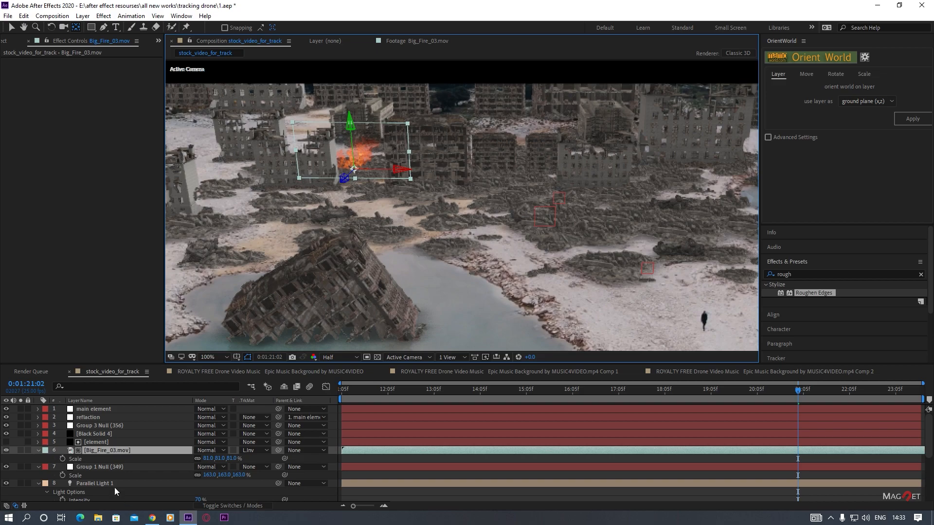
pyautogui.click(133, 467)
pyautogui.scroll(-2, 437, 258)
pyautogui.scroll(1, 437, 258)
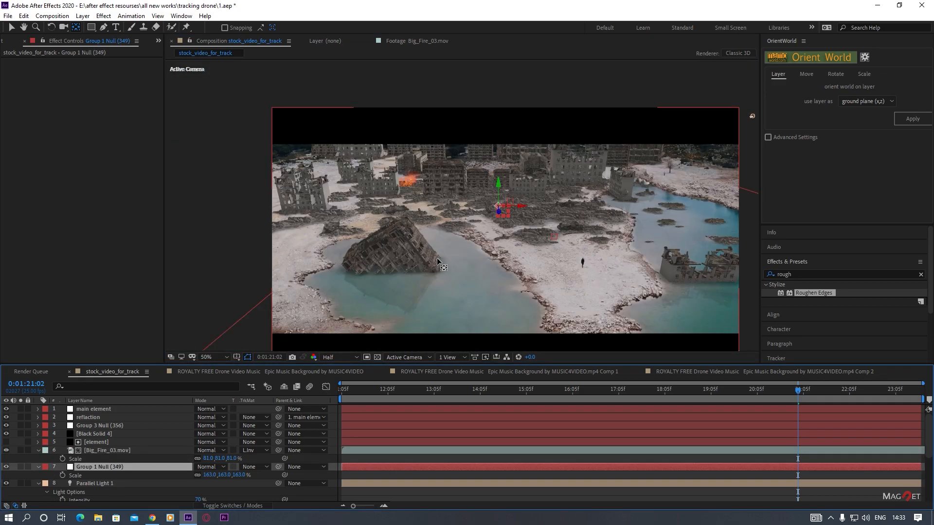
# Duplicate Big_Fire_03.mov together with its element matte and move the copied fire along X to the buildings farther right.
pyautogui.click(104, 451)
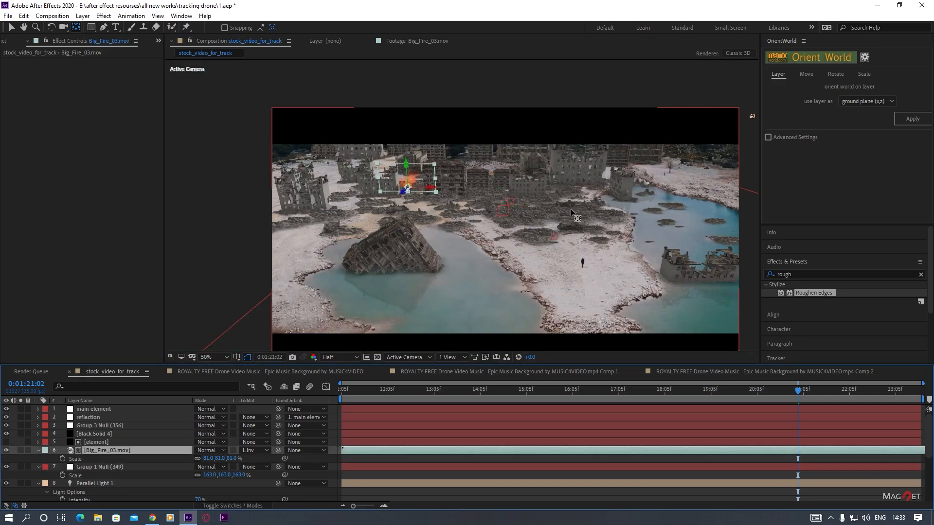
pyautogui.keyDown('shift'); pyautogui.click(94, 442); pyautogui.keyUp('shift')
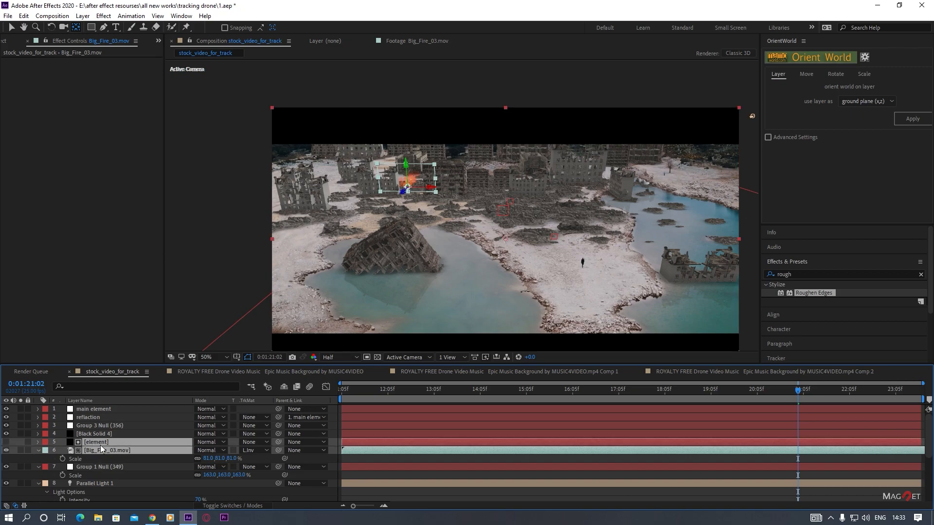
pyautogui.hotkey('ctrl', 'd')
pyautogui.click(102, 451)
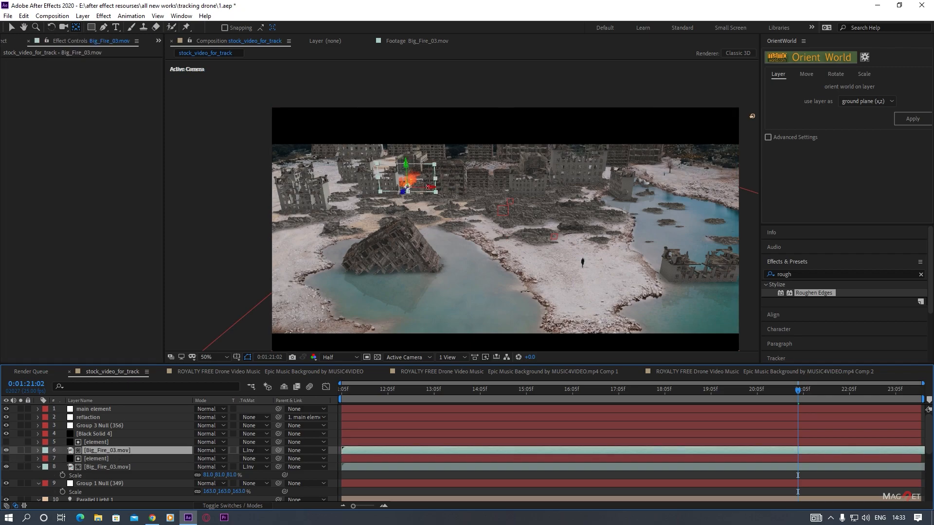
pyautogui.click(11, 28)
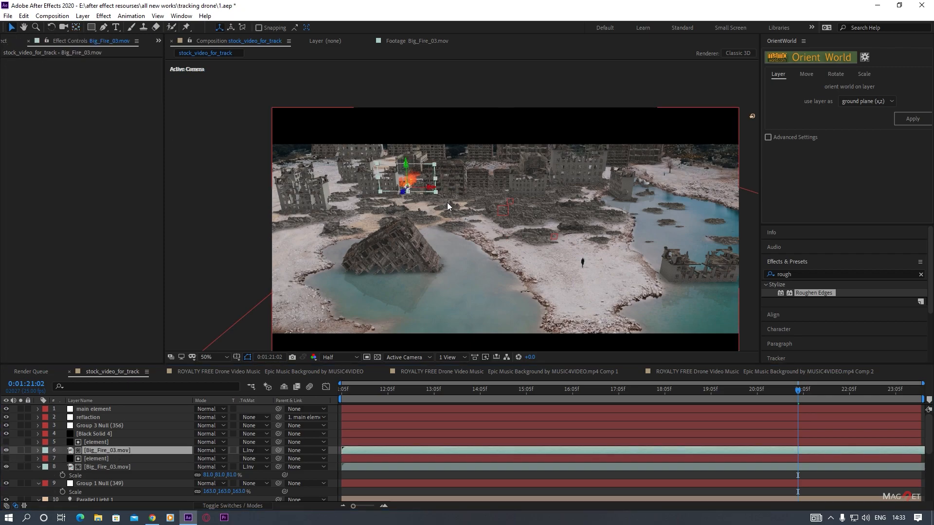
pyautogui.moveTo(431, 188); pyautogui.dragTo(544, 200)
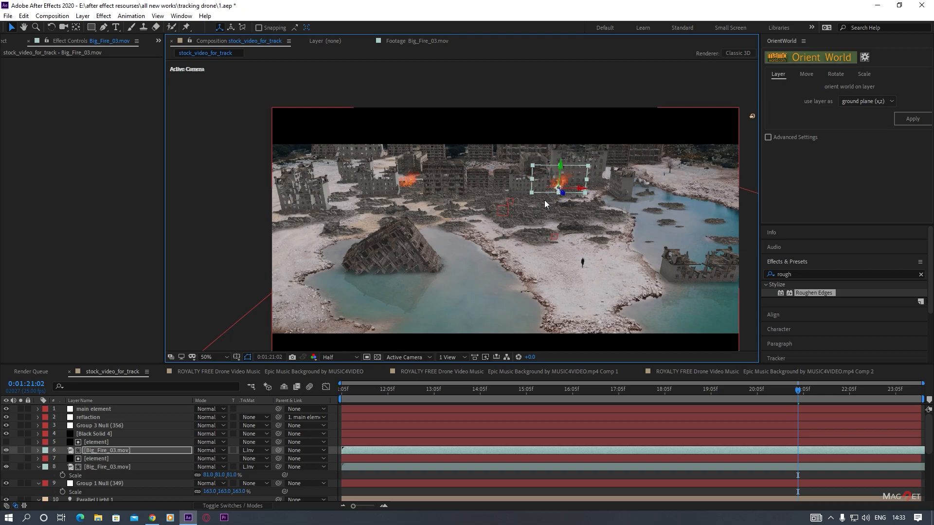
# Shift the copied fire layer earlier in time and set its scale to 84%.
pyautogui.click(113, 452)
pyautogui.moveTo(612, 450); pyautogui.dragTo(269, 469)
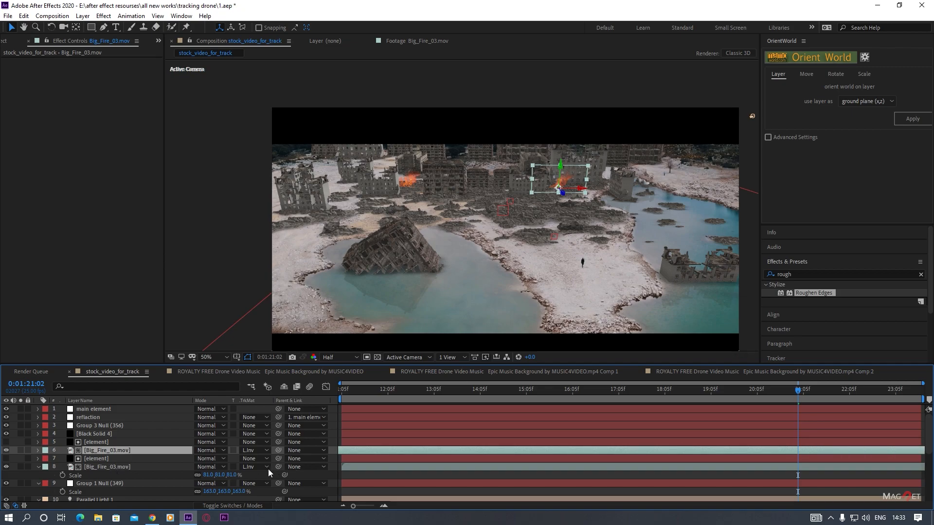
pyautogui.press('s')
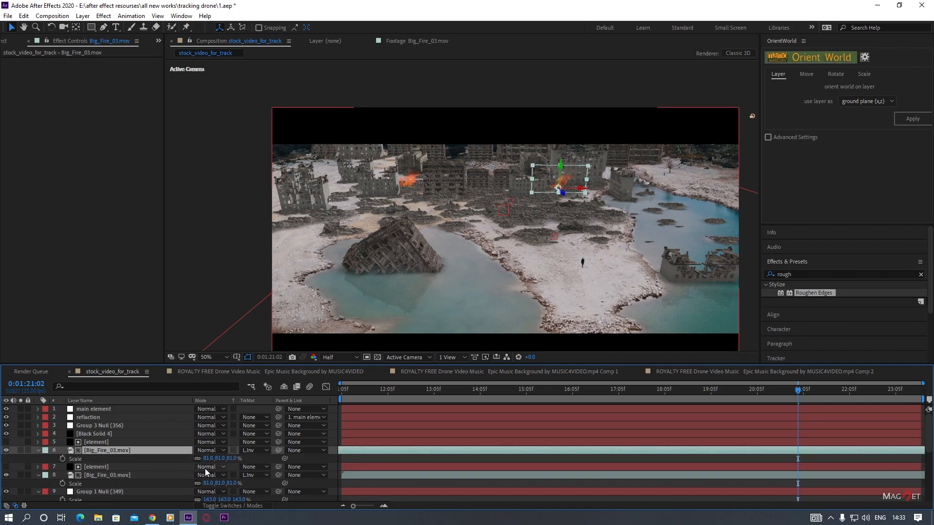
pyautogui.moveTo(210, 460); pyautogui.dragTo(214, 461)
pyautogui.moveTo(224, 461); pyautogui.dragTo(216, 461)
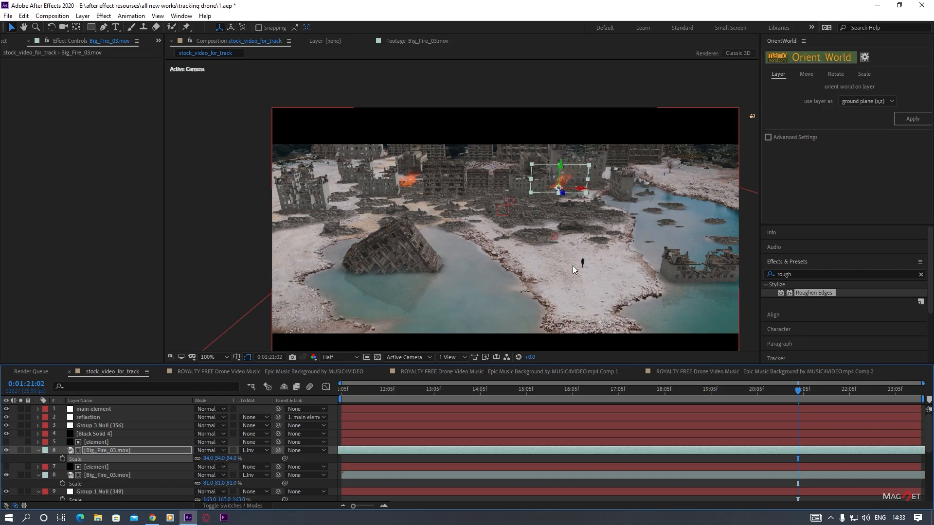
# Push the copied fire layer farther back along Z, in between the two ruined buildings.
pyautogui.scroll(2, 574, 266)
pyautogui.moveTo(582, 239); pyautogui.dragTo(438, 250)
pyautogui.press('v')
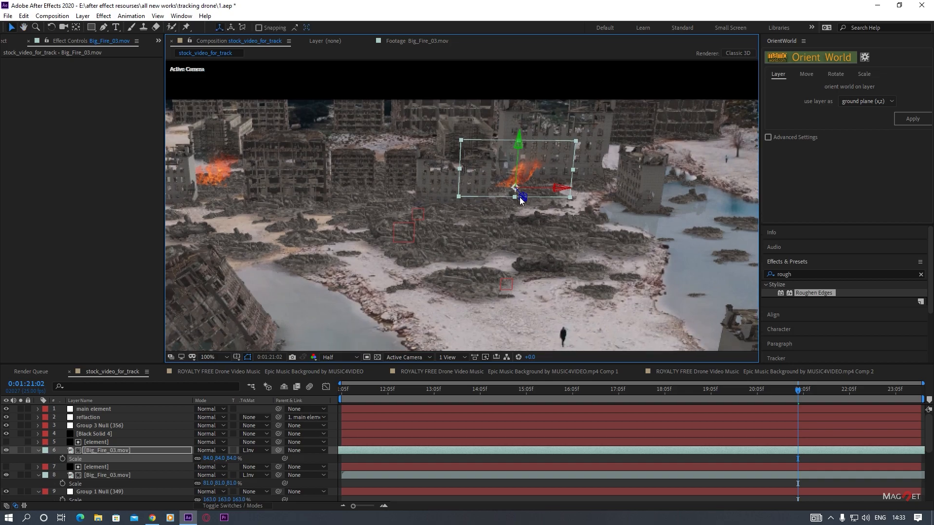
pyautogui.moveTo(523, 198); pyautogui.dragTo(497, 189)
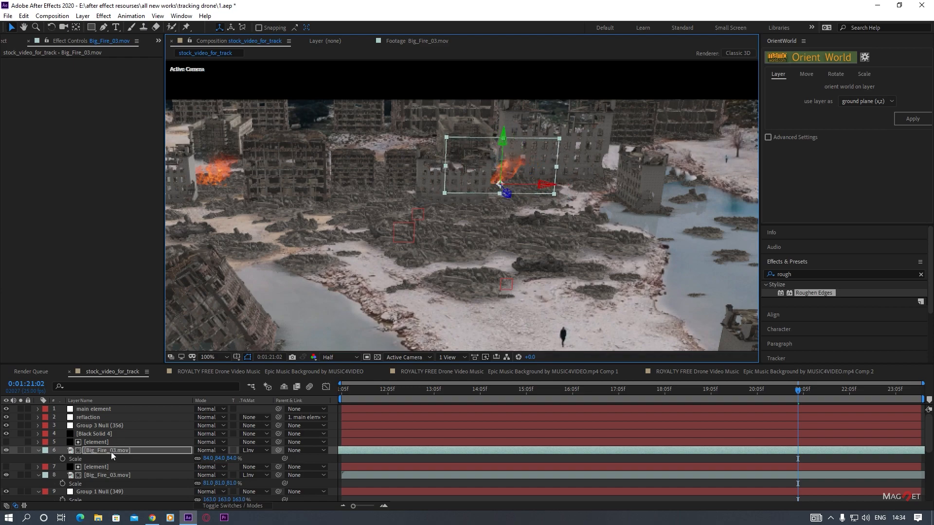
# Adjust the Position Z Matte in the World Position Output of the copied fire's element matte layer.
pyautogui.click(70, 443)
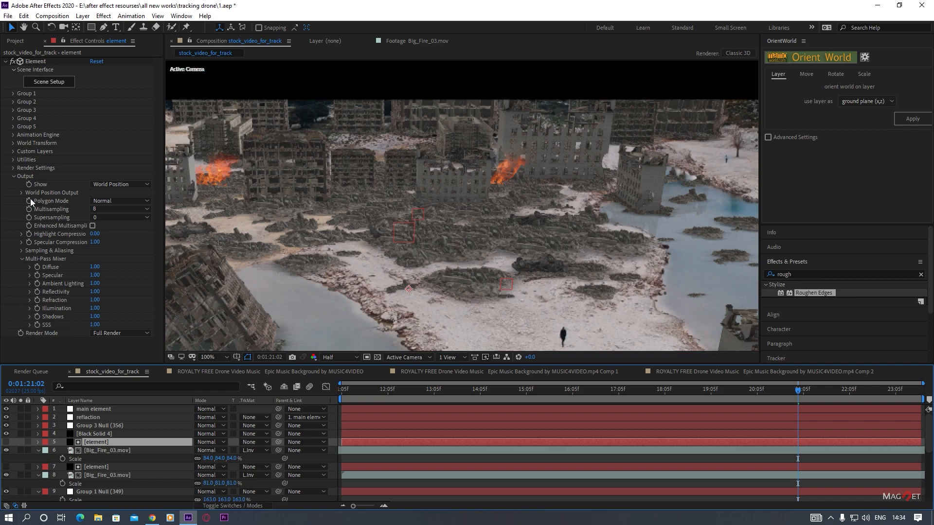
pyautogui.click(22, 193)
pyautogui.moveTo(96, 218); pyautogui.dragTo(133, 221)
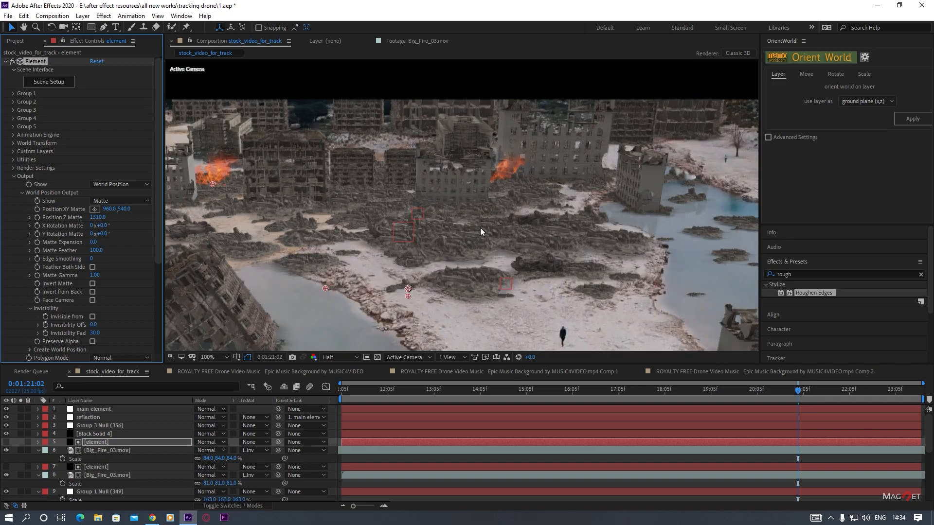
# Create a point light with a warm orange colour for the fire.
pyautogui.moveTo(480, 228); pyautogui.dragTo(587, 283)
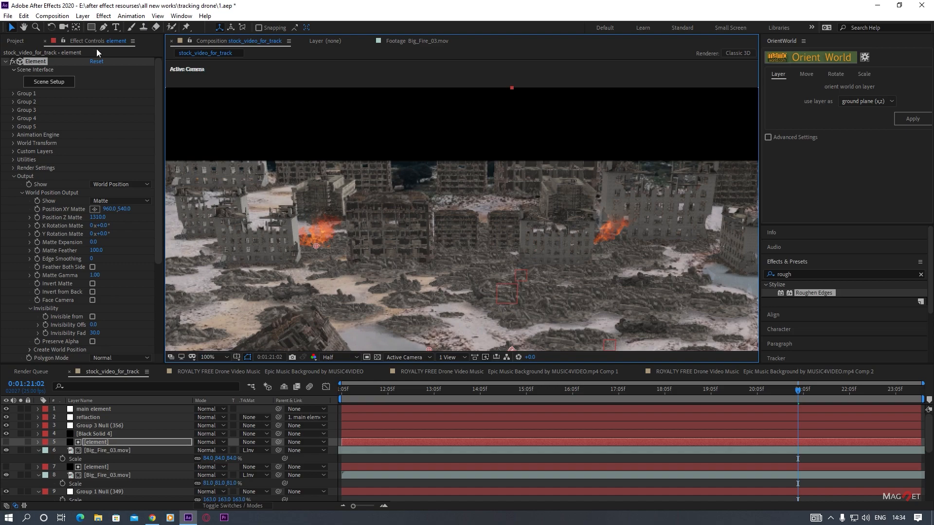
pyautogui.click(82, 15)
pyautogui.moveTo(127, 28)
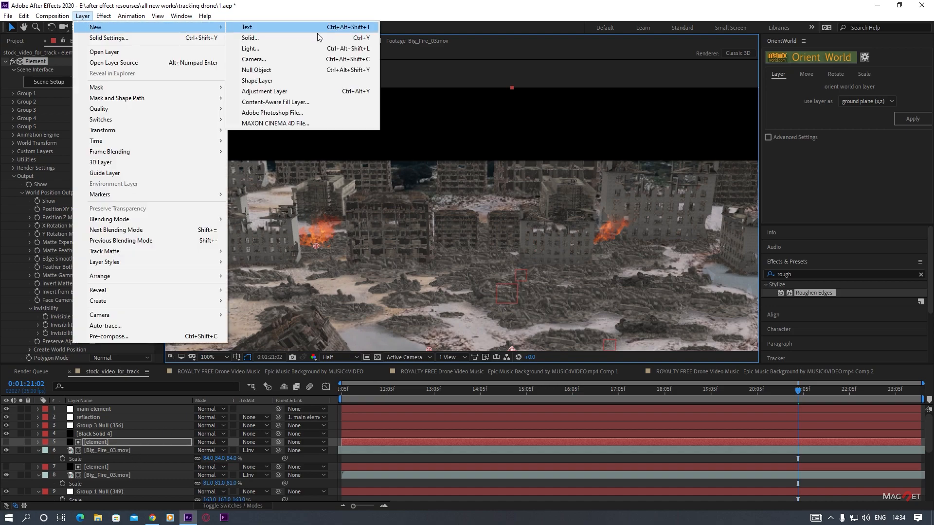
pyautogui.click(257, 49)
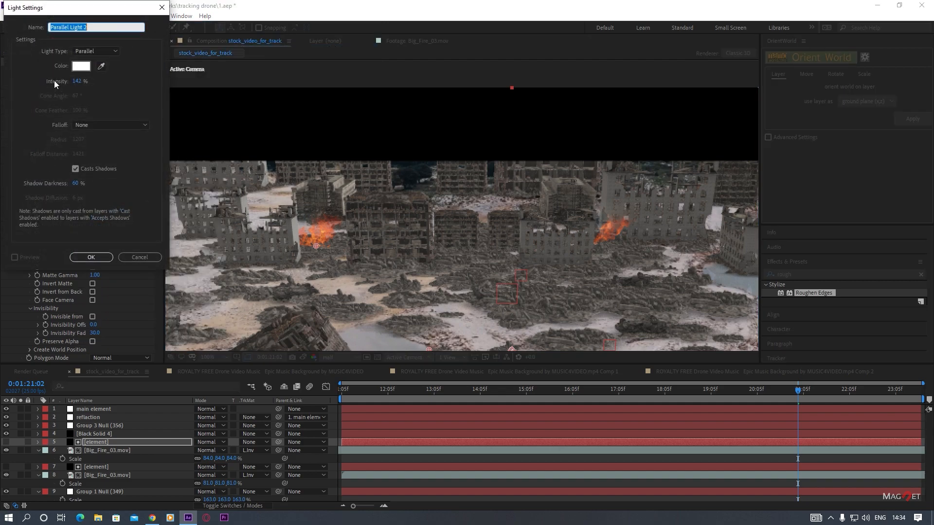
pyautogui.click(81, 66)
pyautogui.moveTo(152, 139); pyautogui.dragTo(151, 139)
pyautogui.moveTo(63, 49); pyautogui.dragTo(84, 3)
pyautogui.click(226, 26)
pyautogui.moveTo(73, 81); pyautogui.dragTo(89, 155)
pyautogui.click(93, 258)
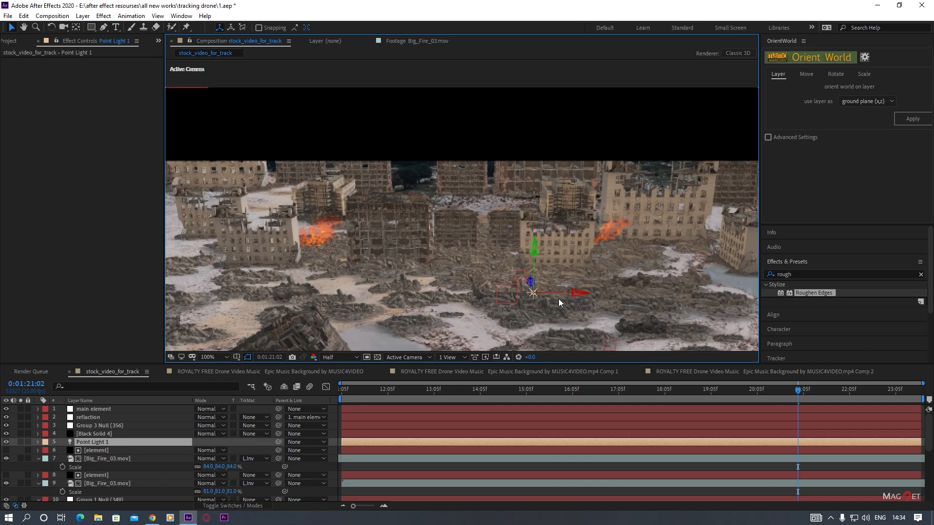
# Copy the position of the second Big_Fire_03.mov layer onto Point Light 1 so the light sits at that fire.
pyautogui.moveTo(577, 293); pyautogui.dragTo(485, 292)
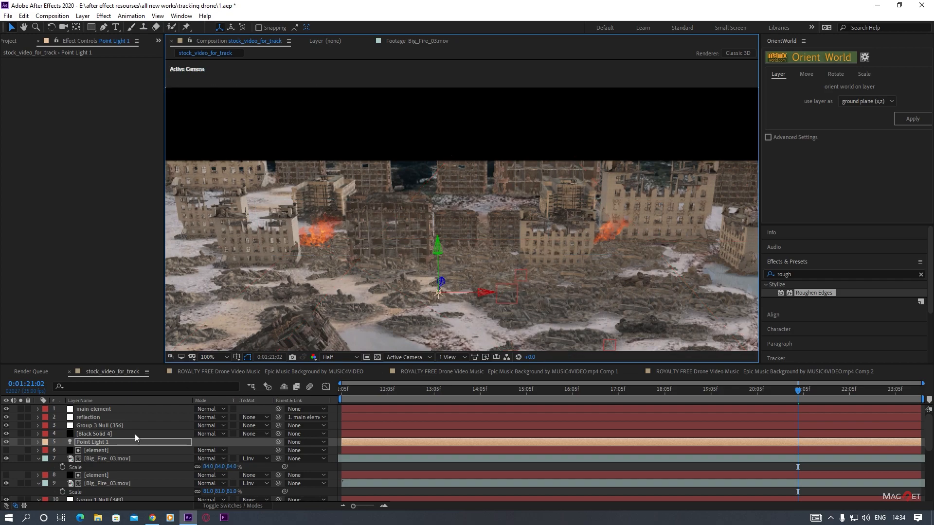
pyautogui.click(98, 460)
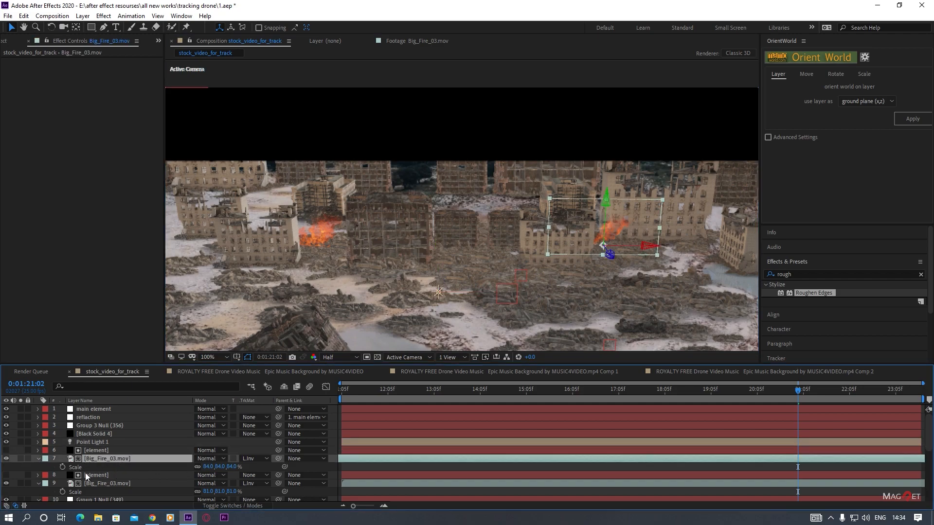
pyautogui.press('p')
pyautogui.click(81, 467)
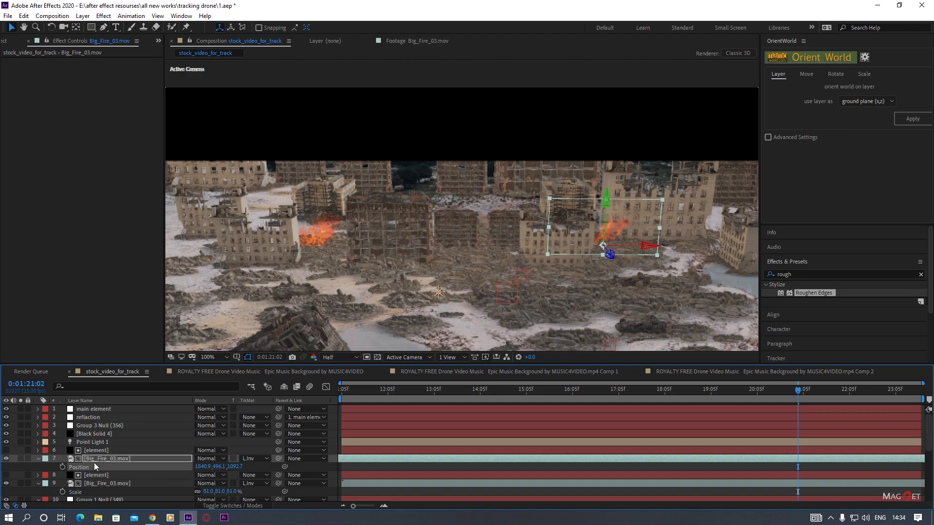
pyautogui.click(91, 444)
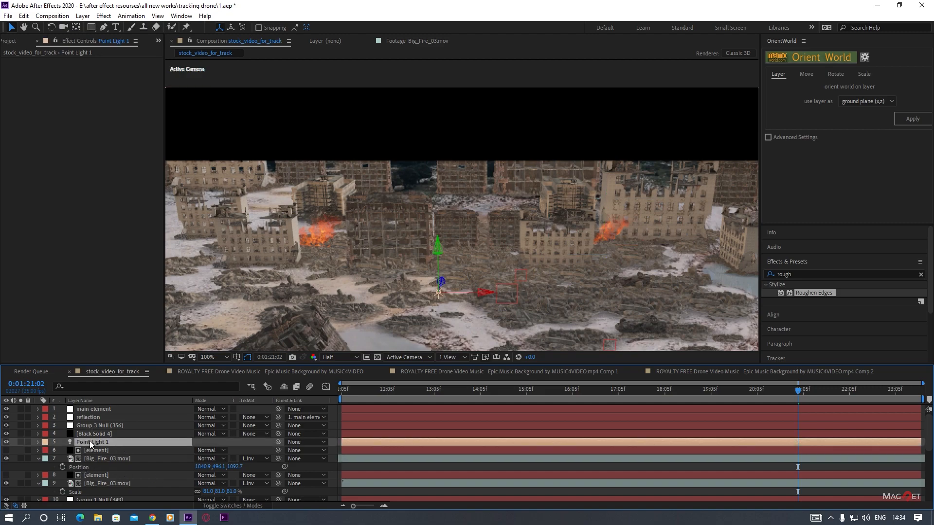
pyautogui.press('p')
pyautogui.click(83, 451)
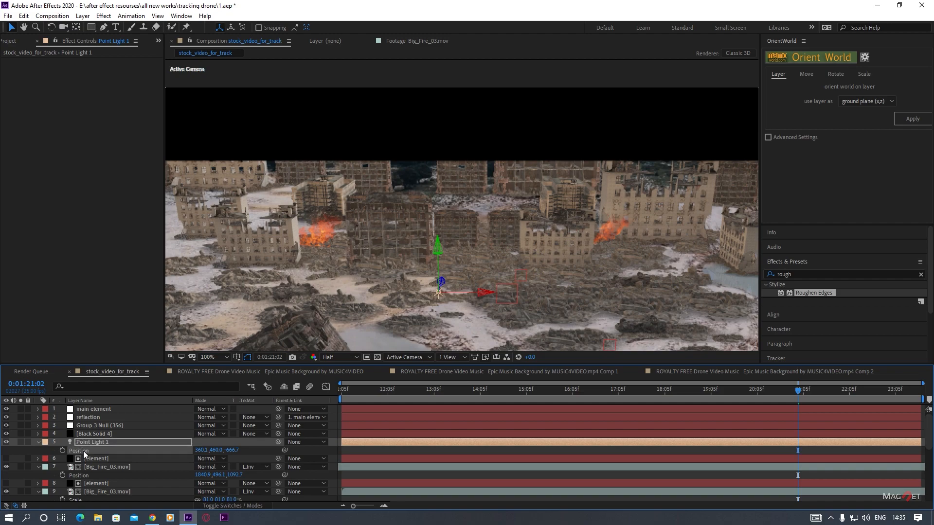
pyautogui.hotkey('ctrl', 'v')
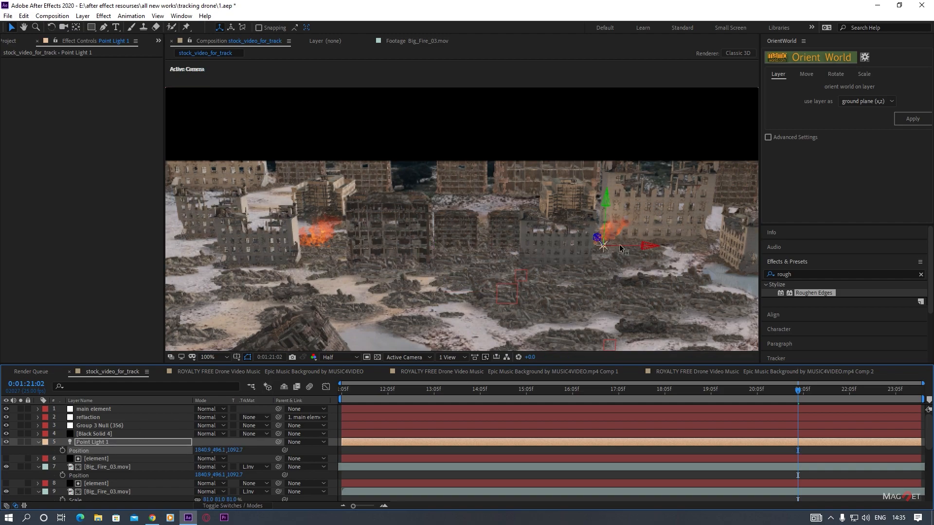
# Set Light Falloff to 0.32 in the lighting render settings of the main element layer below Parallel Light 1.
pyautogui.scroll(1, 632, 236)
pyautogui.moveTo(643, 234); pyautogui.dragTo(354, 235)
pyautogui.scroll(-1, 480, 249)
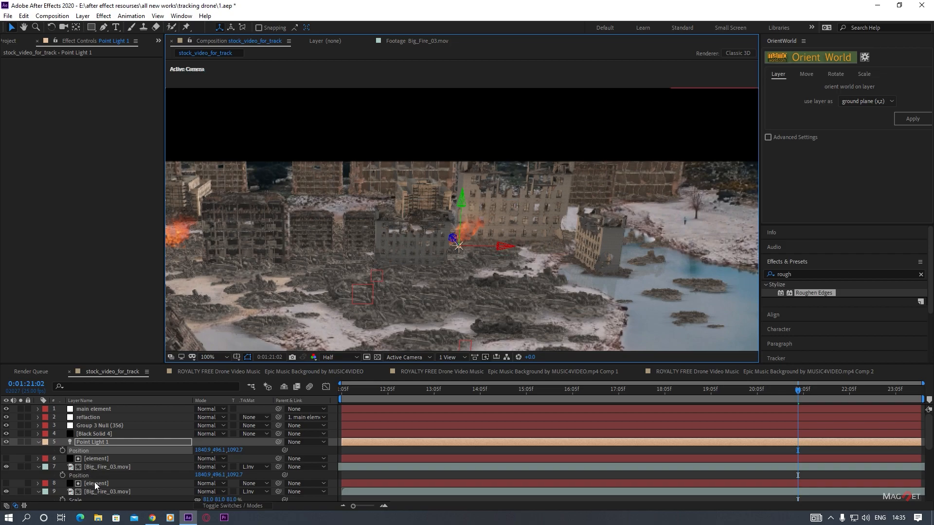
pyautogui.scroll(-3, 94, 486)
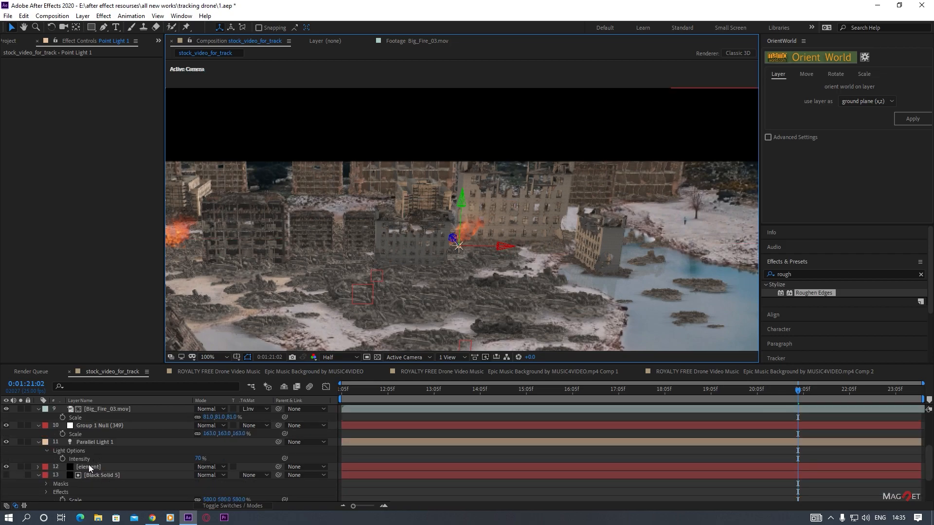
pyautogui.click(91, 468)
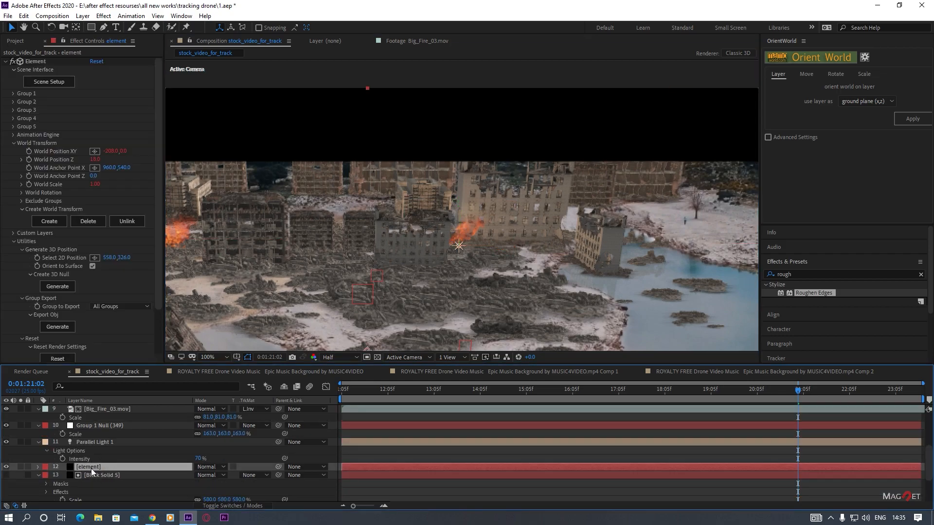
pyautogui.click(13, 143)
pyautogui.click(13, 161)
pyautogui.click(14, 167)
pyautogui.scroll(-3, 13, 171)
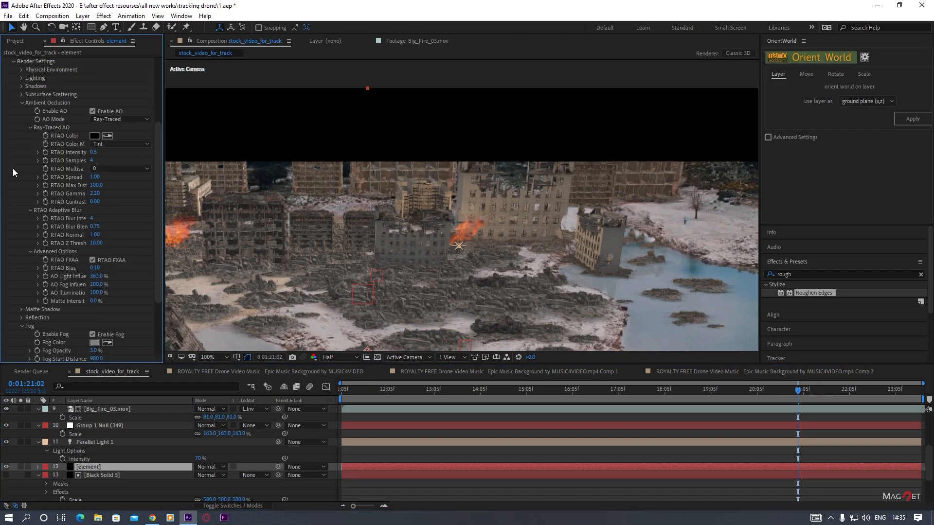
pyautogui.click(23, 102)
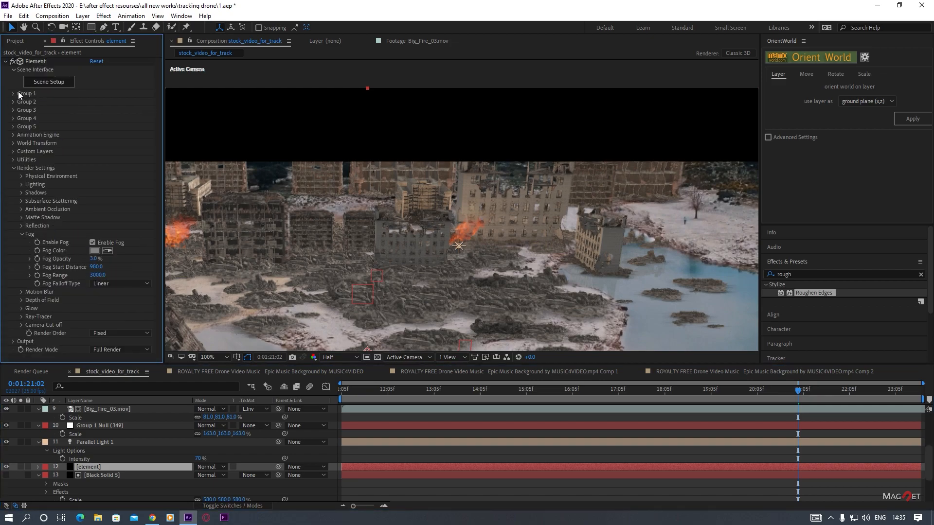
pyautogui.click(21, 184)
pyautogui.moveTo(97, 201); pyautogui.dragTo(116, 207)
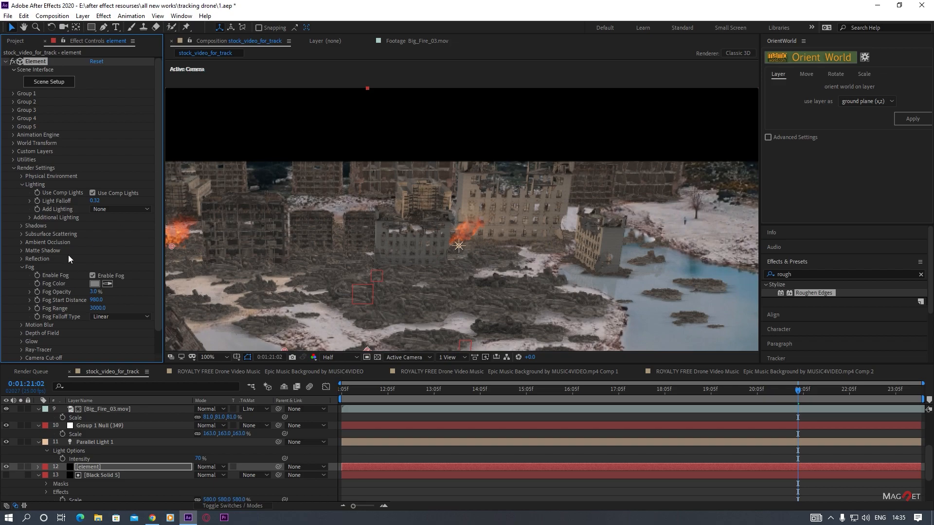
# Enable shadows on the main element layer with Shadow Mode set to Ray-Traced, and check the lighting around the fires.
pyautogui.scroll(-1, 33, 242)
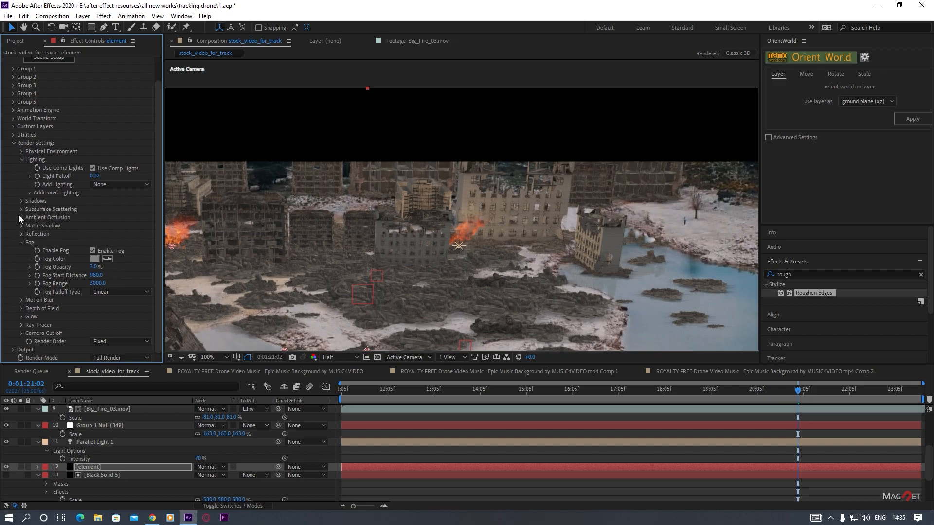
pyautogui.click(22, 201)
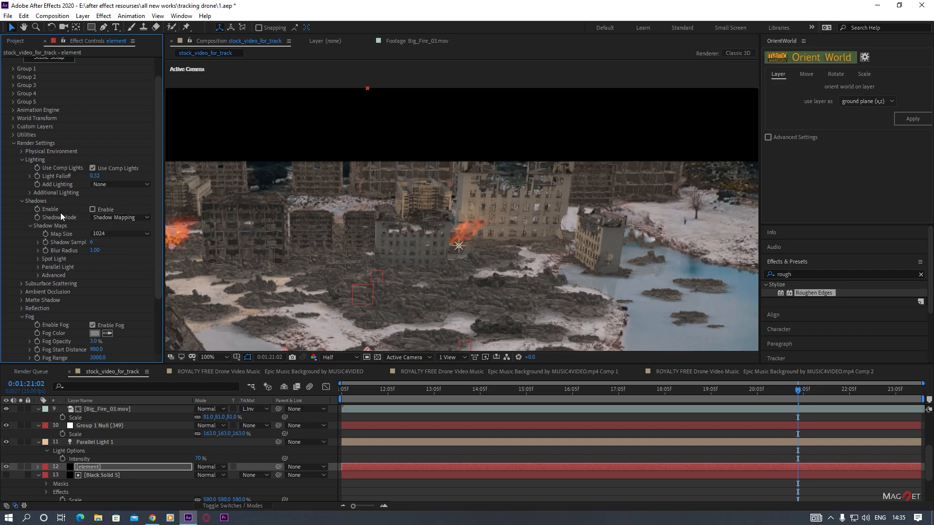
pyautogui.click(91, 209)
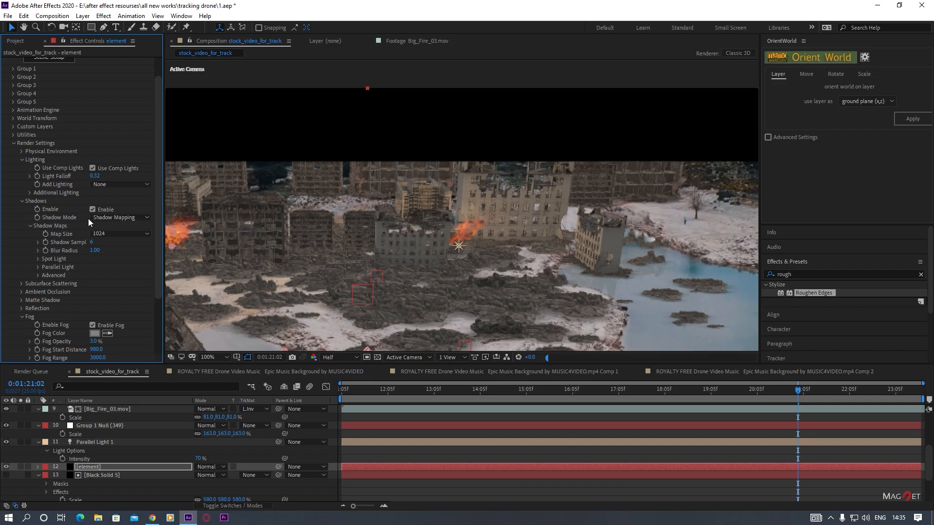
pyautogui.click(120, 217)
pyautogui.click(128, 239)
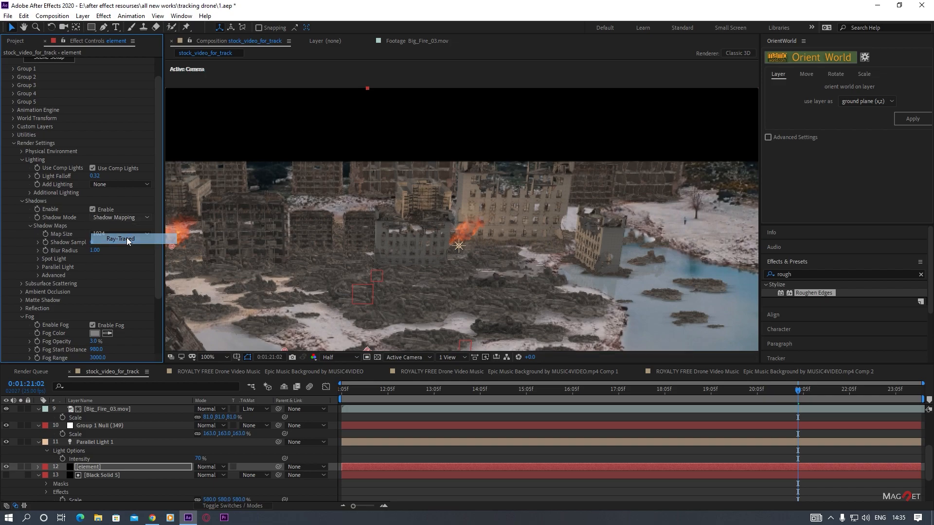
pyautogui.scroll(-2, 439, 278)
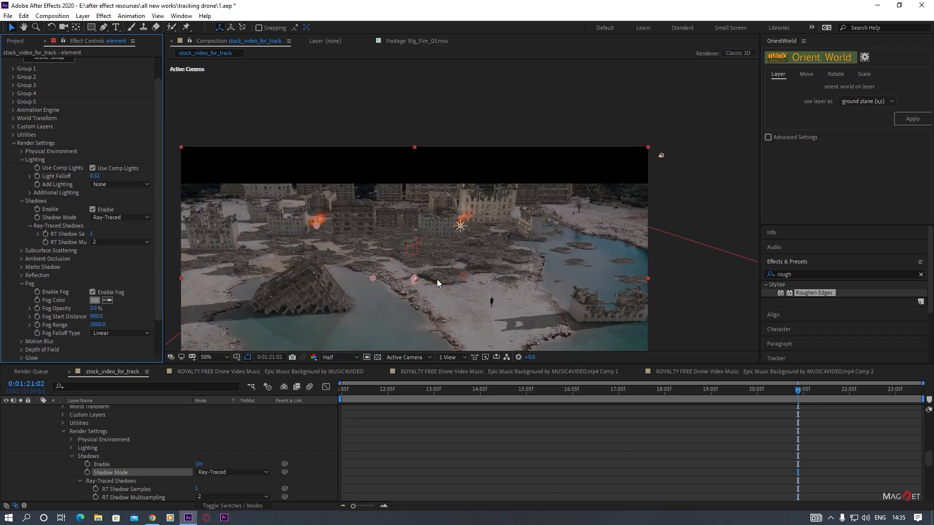
pyautogui.scroll(2, 437, 280)
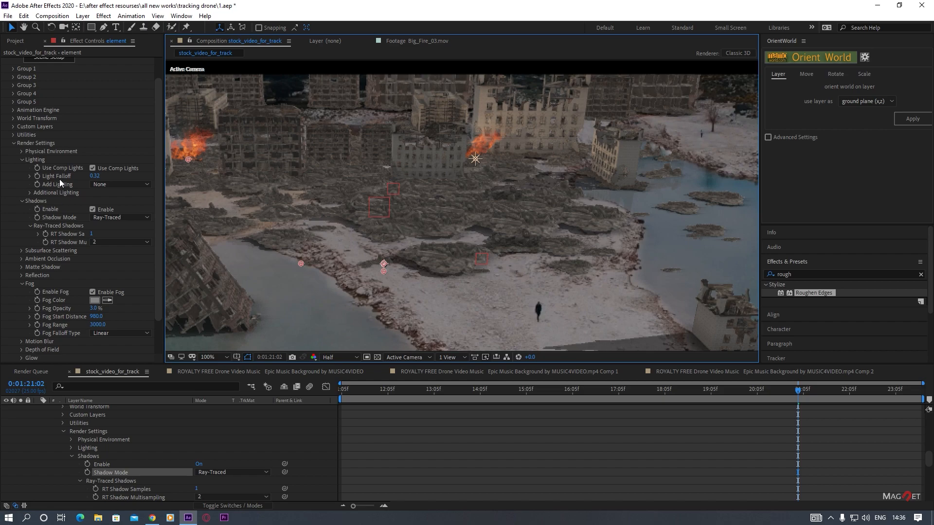
# Lower the rubble by setting the Y position of Group 3 Null (356) to 595.1, and set the preview resolution to Half.
pyautogui.scroll(1, 60, 181)
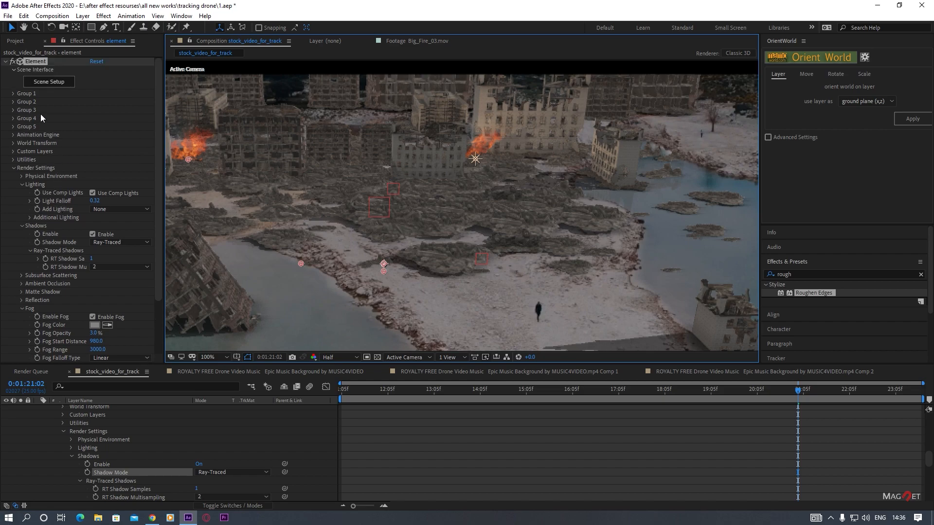
pyautogui.click(13, 110)
pyautogui.scroll(-2, 14, 114)
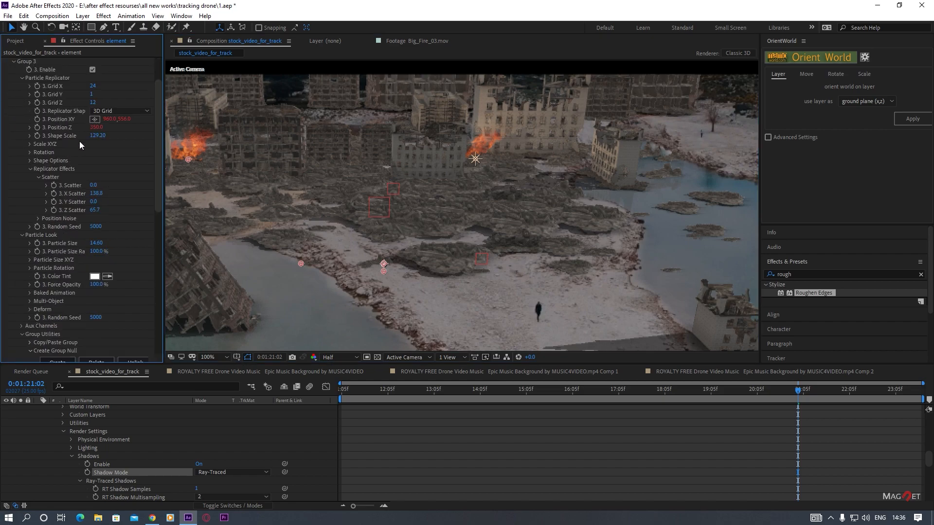
pyautogui.scroll(10, 89, 451)
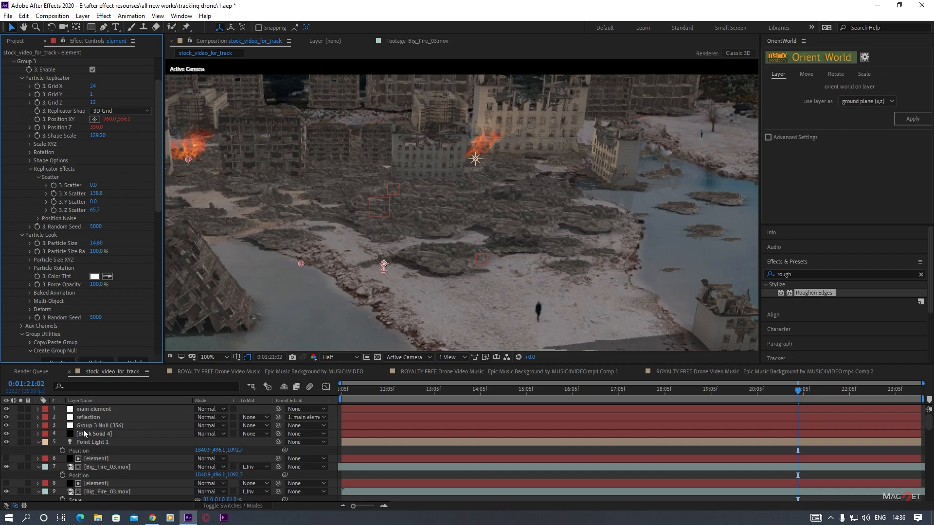
pyautogui.click(103, 425)
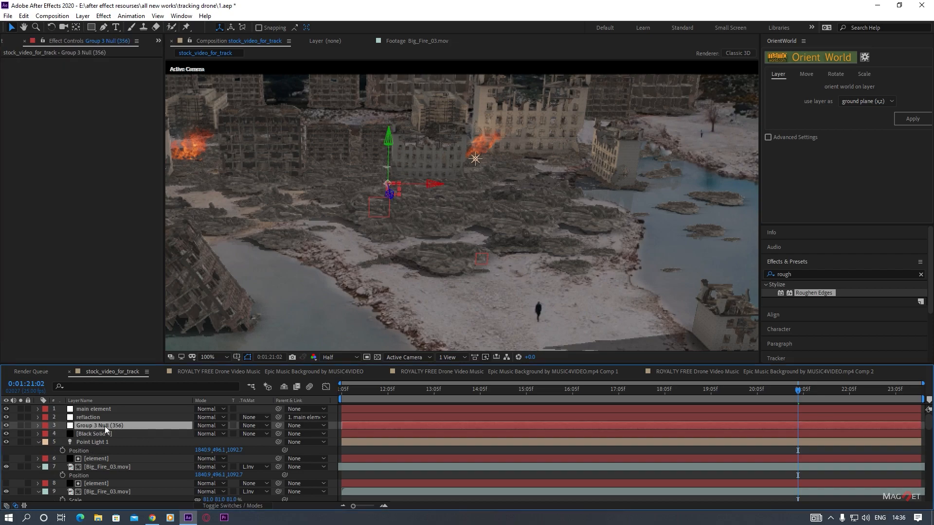
pyautogui.press('p')
pyautogui.moveTo(216, 434); pyautogui.dragTo(228, 433)
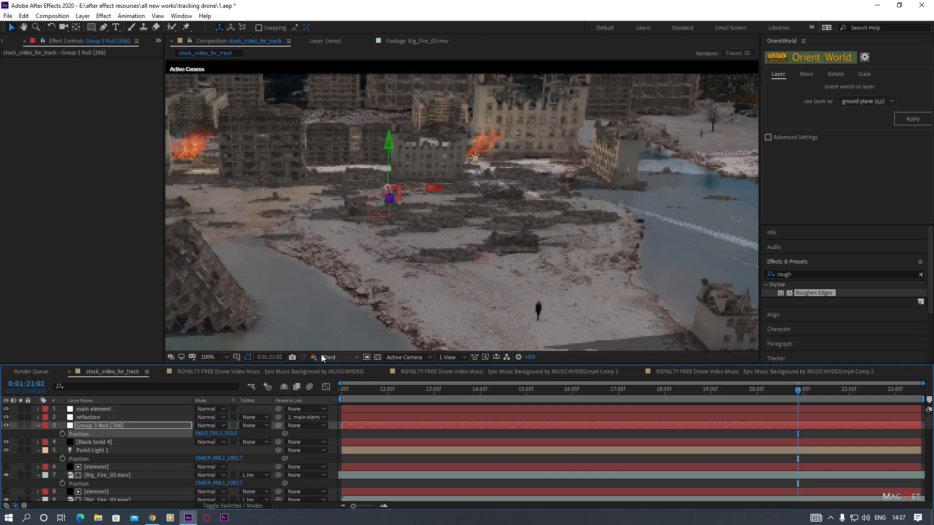
pyautogui.click(336, 358)
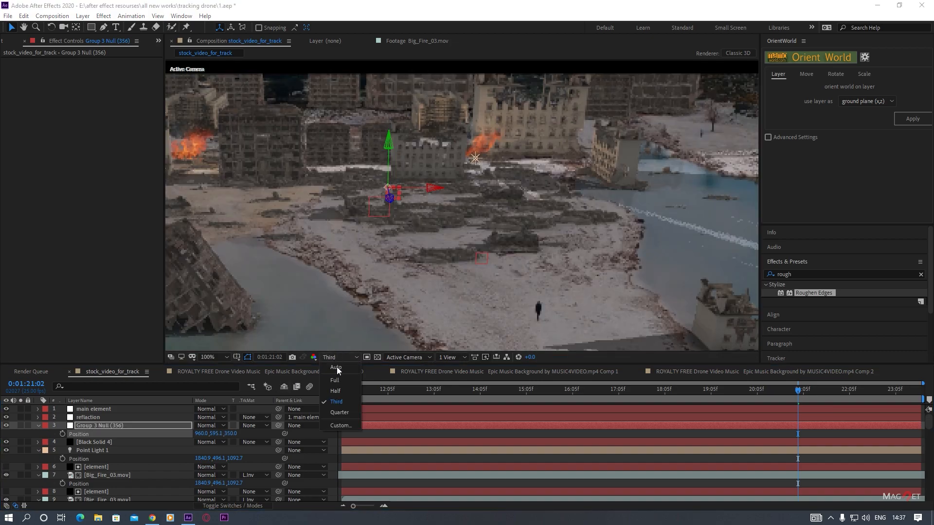
pyautogui.click(336, 392)
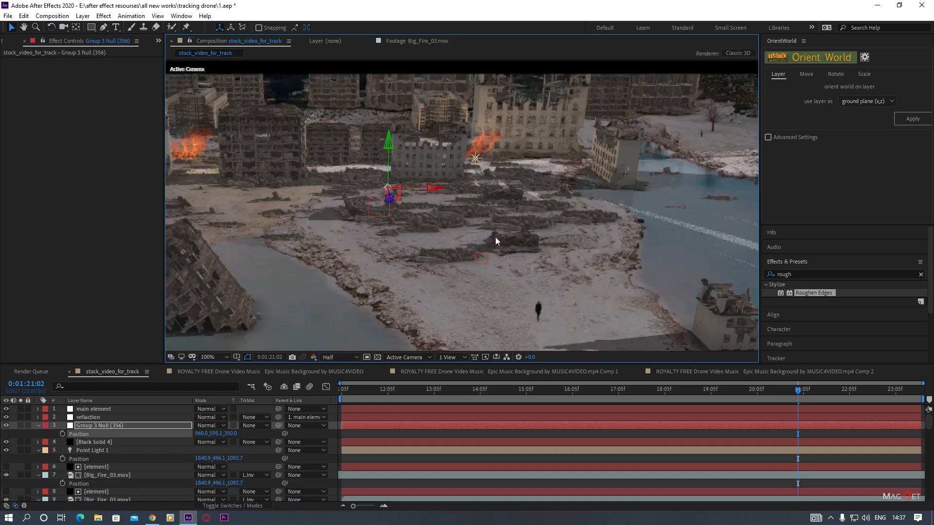
# Raise Point Light 1 and bring it forward of the fire beside the building, to position 1840.9, 287.6, 659.7.
pyautogui.moveTo(495, 238); pyautogui.dragTo(423, 257)
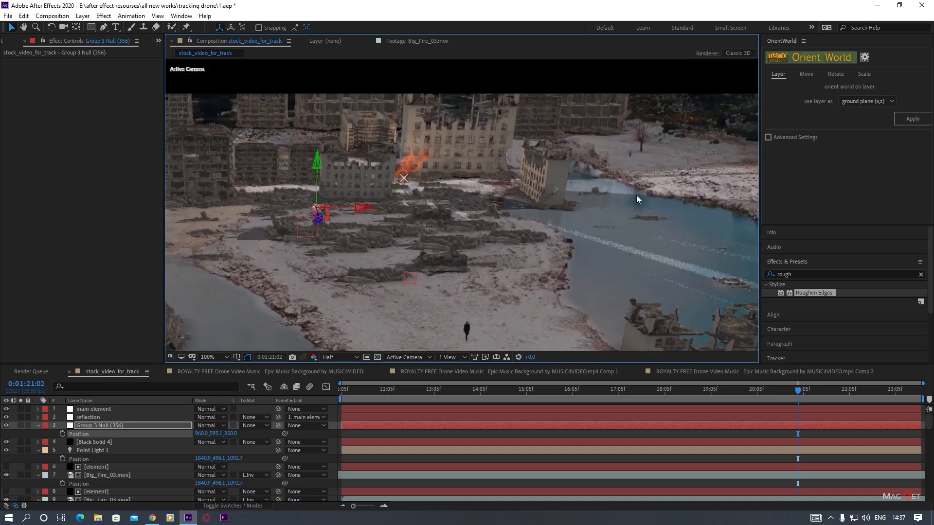
pyautogui.click(402, 178)
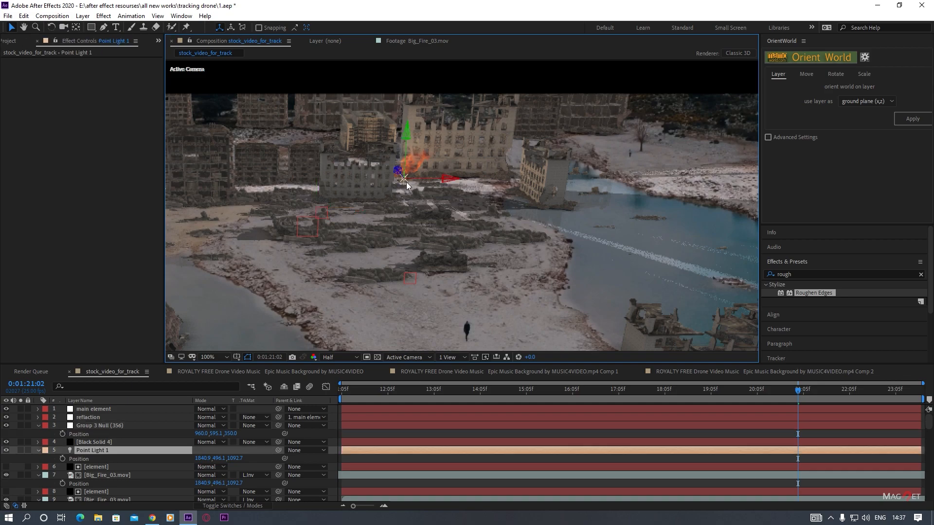
pyautogui.moveTo(406, 140); pyautogui.dragTo(407, 77)
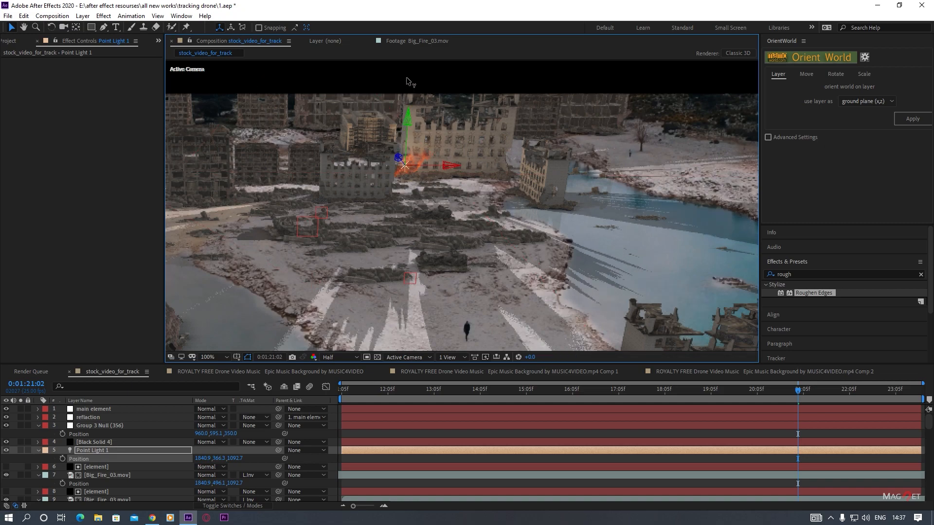
pyautogui.moveTo(400, 161); pyautogui.dragTo(414, 166)
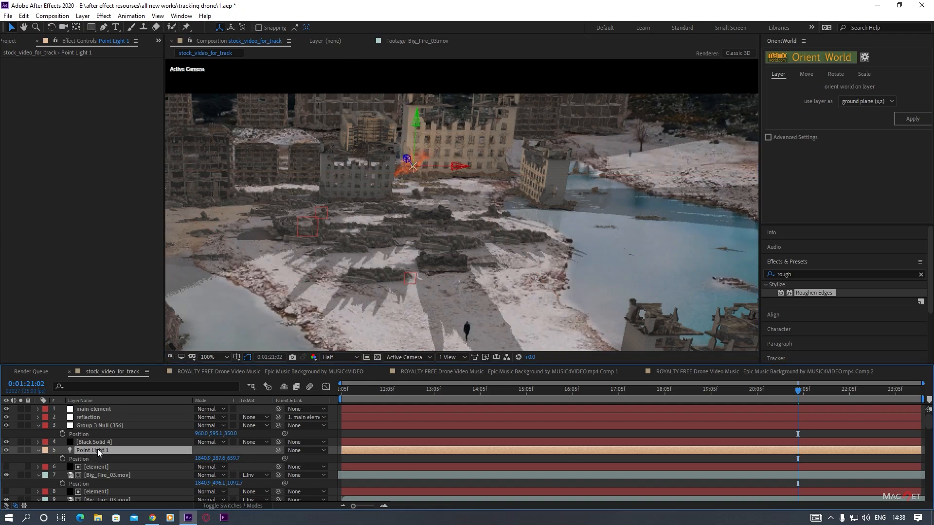
# Set the Shadow Darkness of Point Light 1 to 4% in its light settings.
pyautogui.click(82, 16)
pyautogui.click(116, 41)
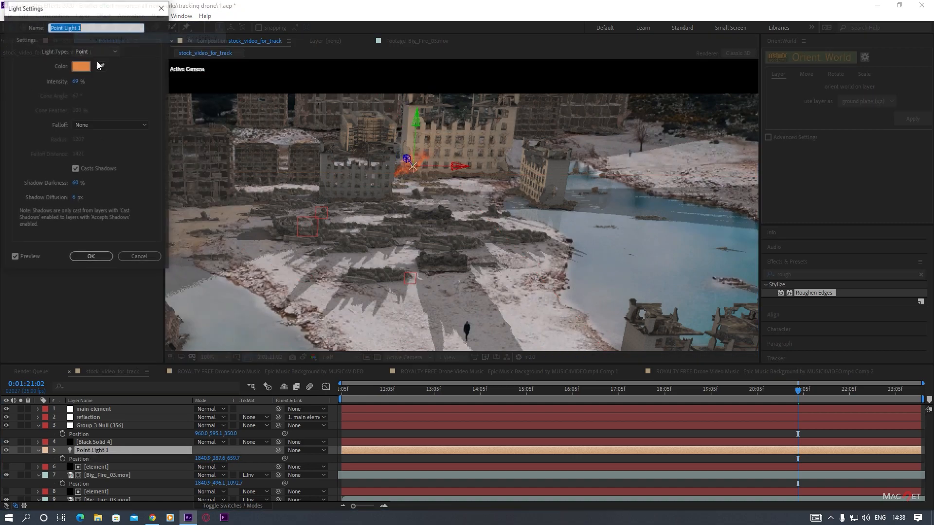
pyautogui.moveTo(80, 187); pyautogui.dragTo(70, 207)
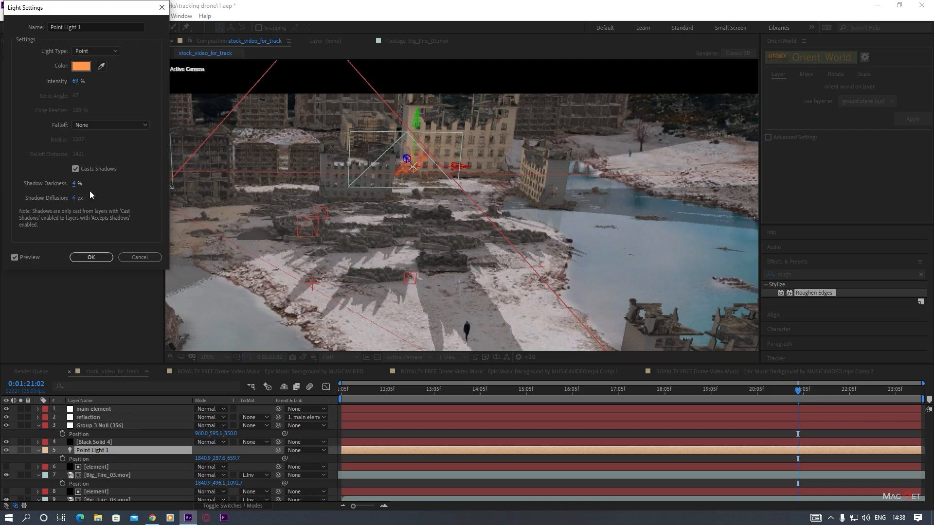
pyautogui.click(90, 257)
pyautogui.scroll(-2, 524, 244)
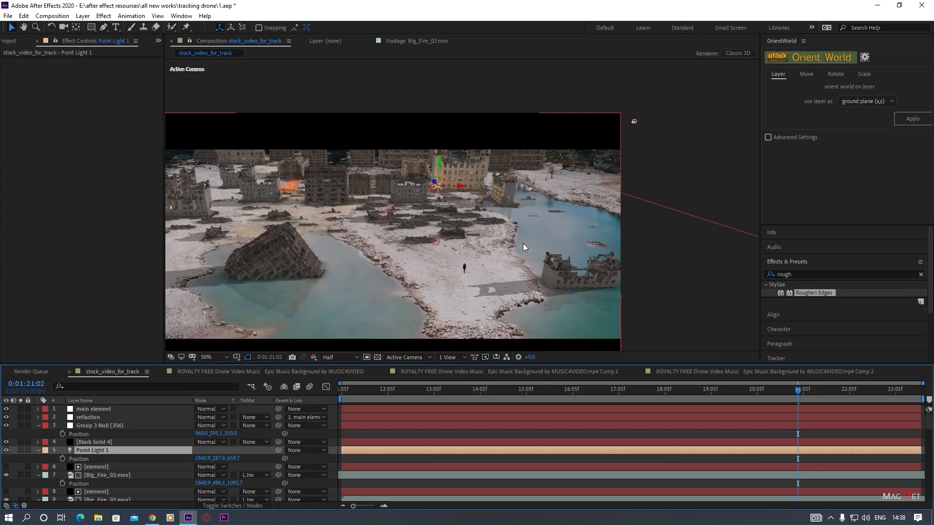
pyautogui.moveTo(418, 251); pyautogui.dragTo(498, 245)
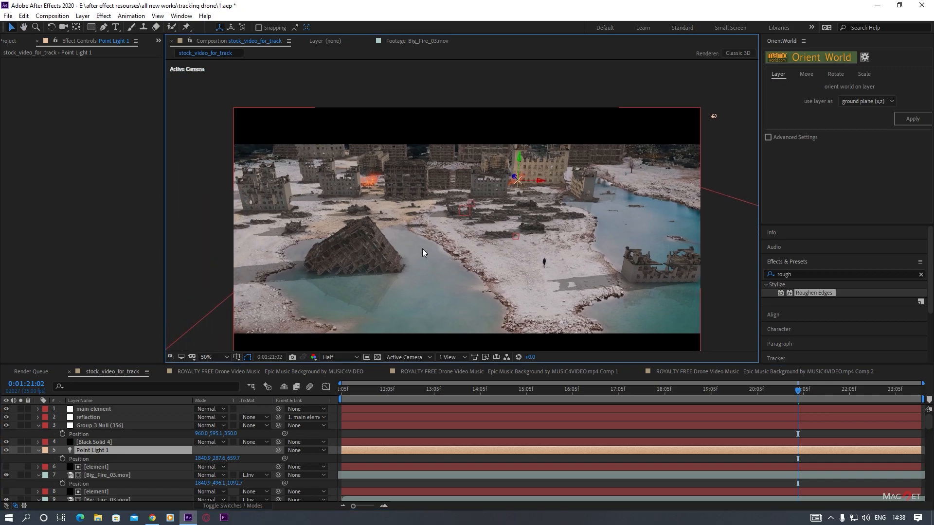
# Set the Shadow Darkness of Parallel Light 1 to 1% in its light settings.
pyautogui.click(714, 116)
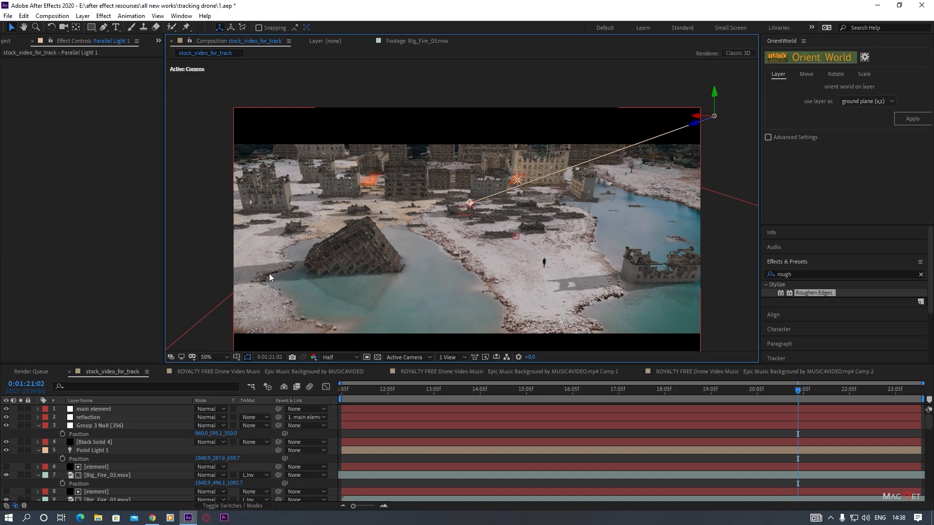
pyautogui.scroll(-5, 87, 475)
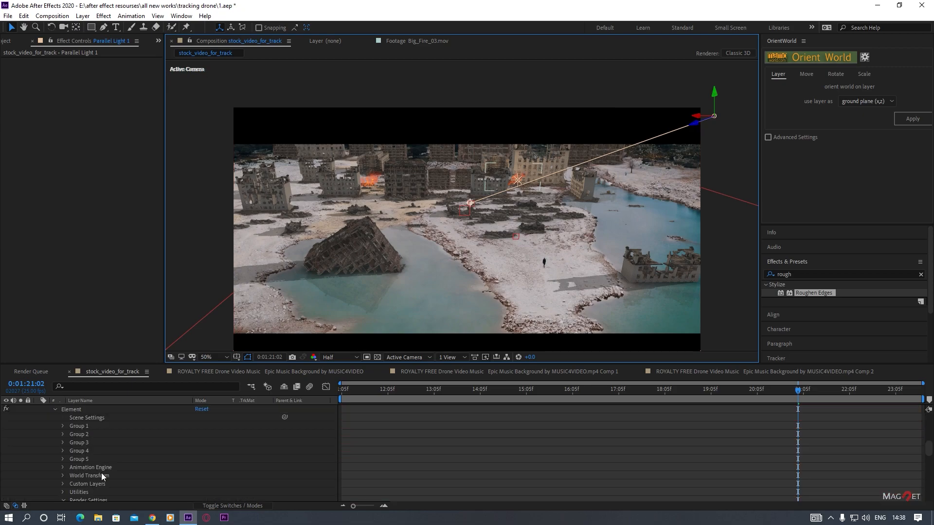
pyautogui.scroll(4, 92, 464)
pyautogui.scroll(-5, 89, 468)
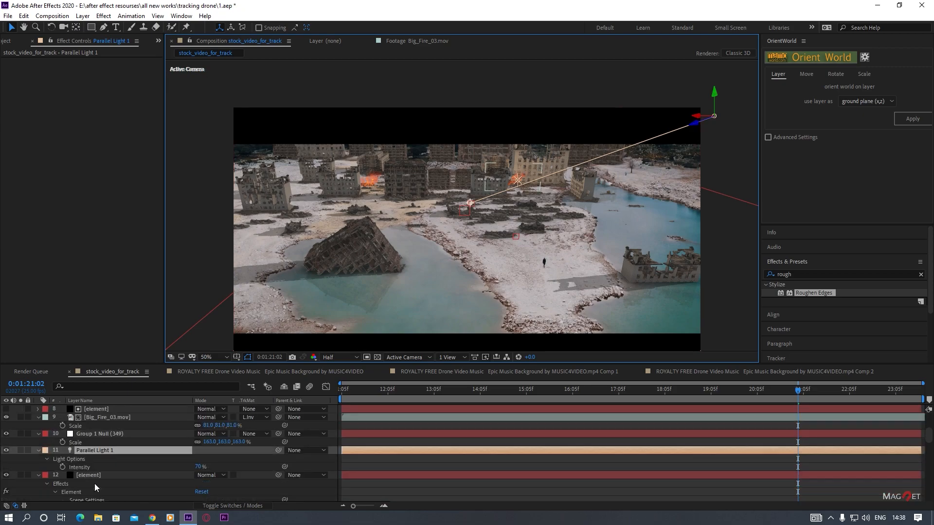
pyautogui.click(103, 452)
pyautogui.click(82, 16)
pyautogui.click(97, 33)
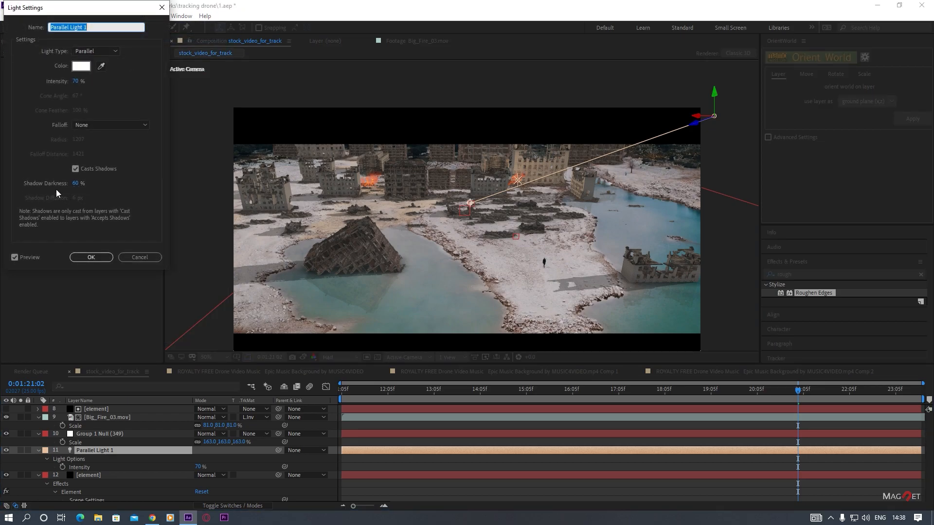
pyautogui.click(76, 183)
pyautogui.write('4')
pyautogui.press('BackSpace')
pyautogui.write('0')
pyautogui.press('BackSpace')
pyautogui.write('1')
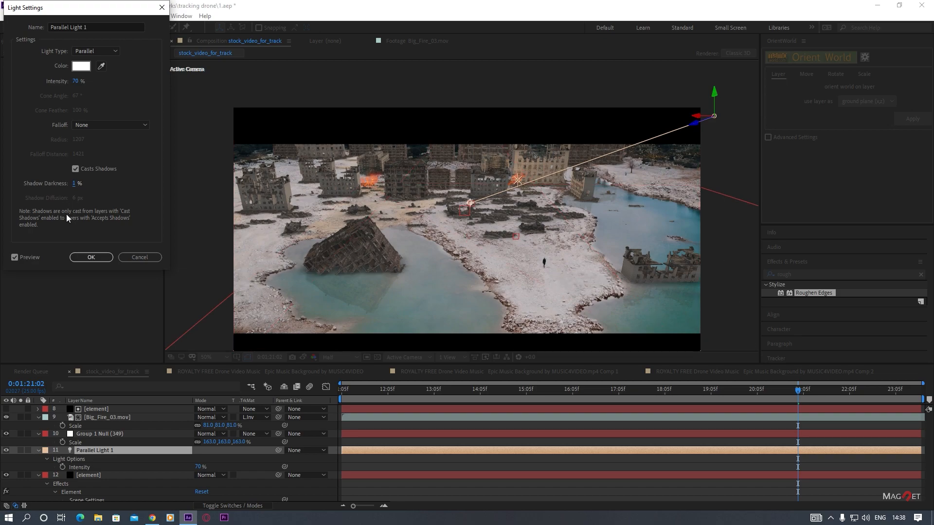
pyautogui.click(92, 256)
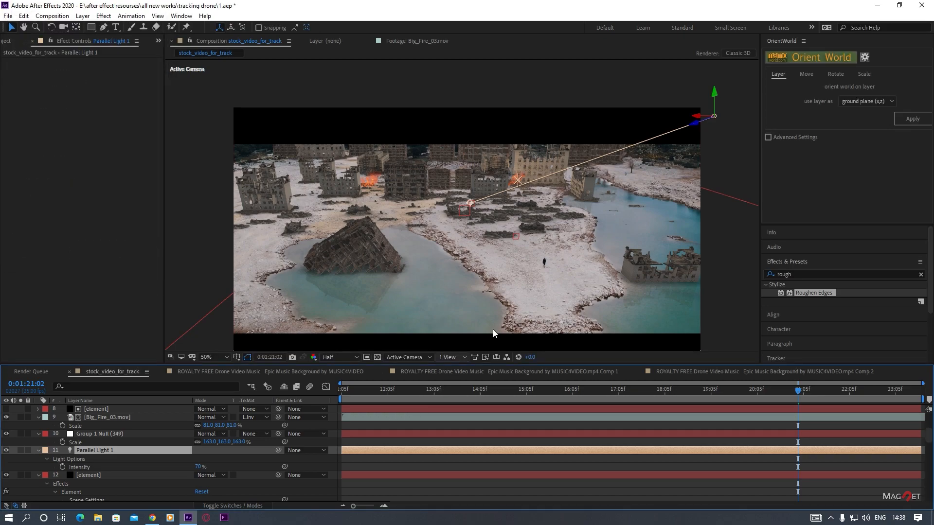
# Lower the Intensity of Point Light 1 to 34%.
pyautogui.click(512, 69)
pyautogui.scroll(2, 512, 239)
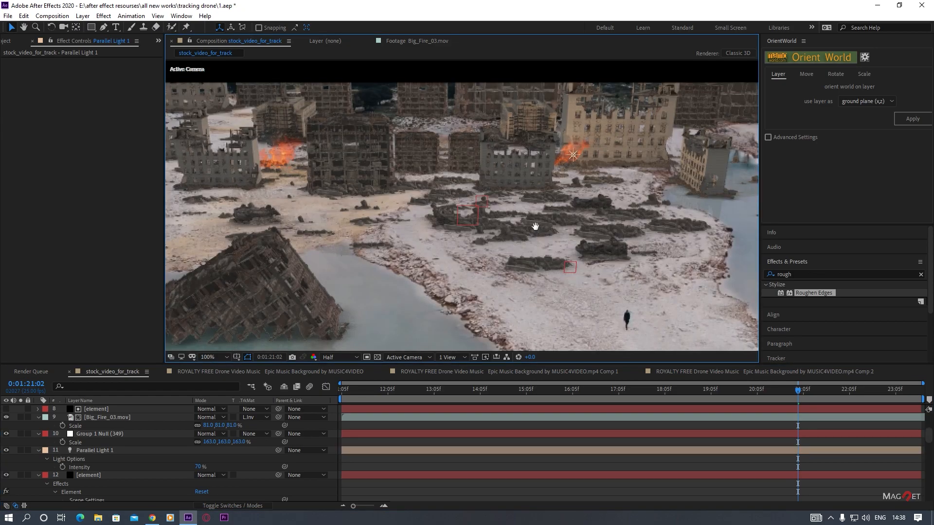
pyautogui.click(482, 185)
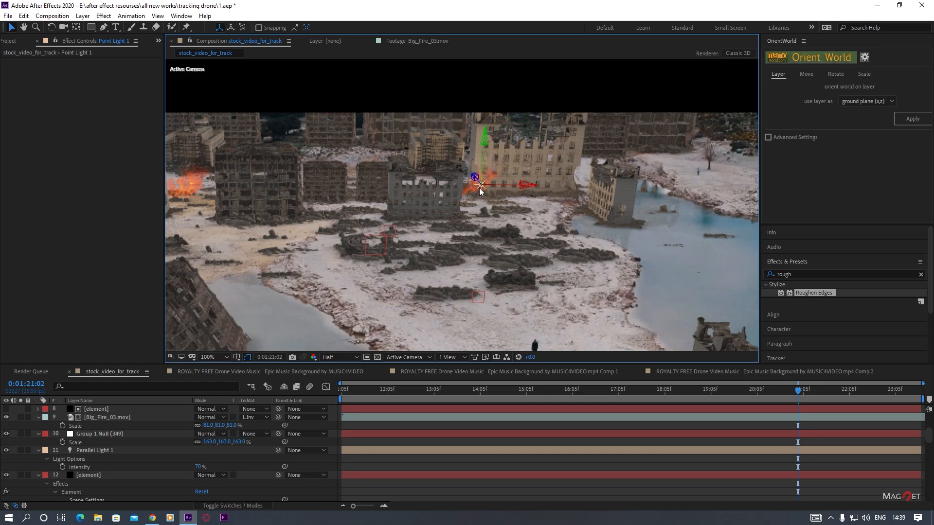
pyautogui.scroll(3, 92, 443)
pyautogui.click(97, 453)
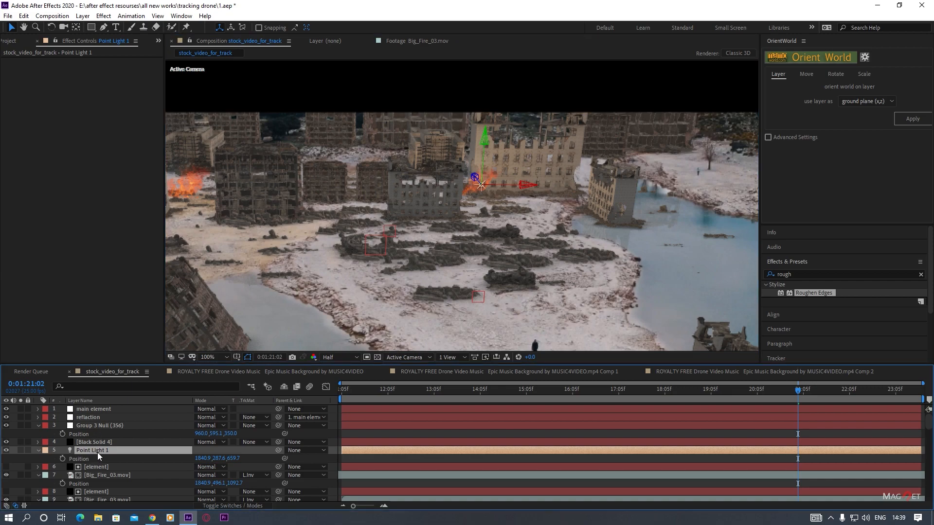
pyautogui.press('t')
pyautogui.click(193, 467)
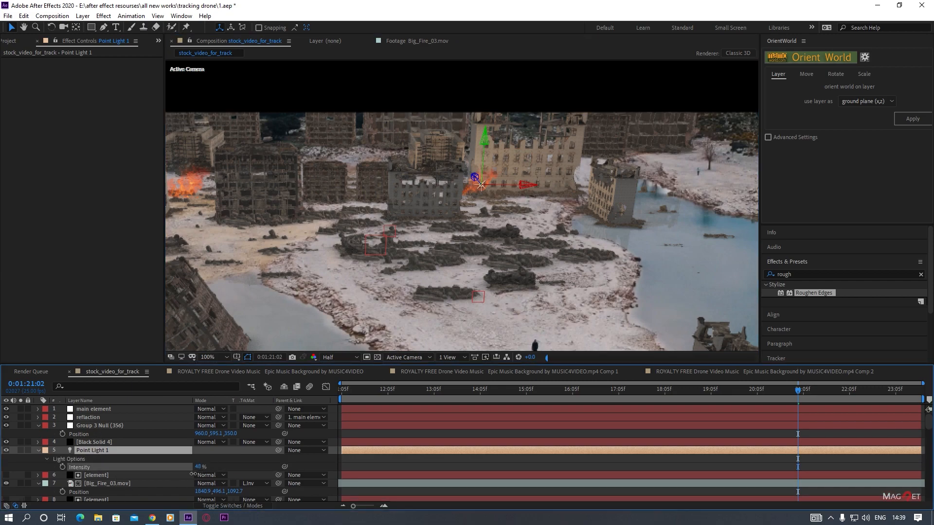
pyautogui.moveTo(187, 479); pyautogui.dragTo(189, 476)
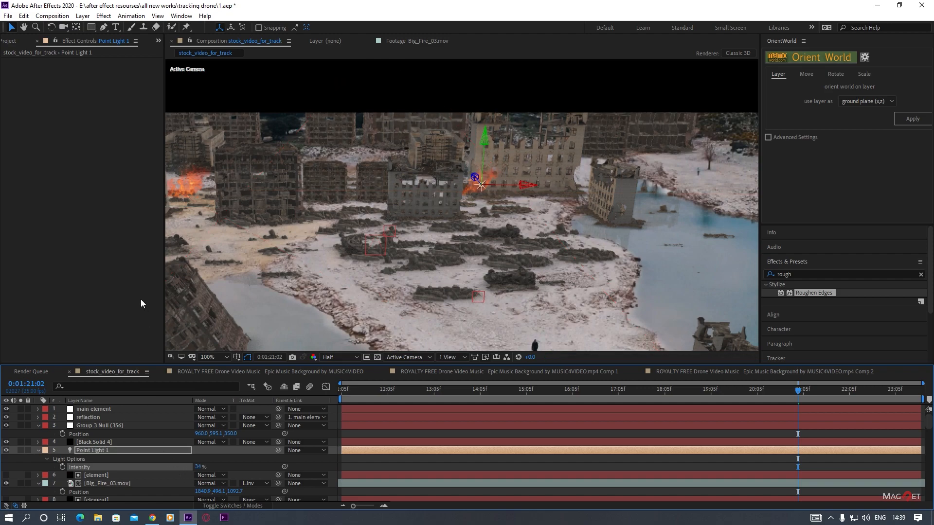
pyautogui.scroll(-2, 391, 277)
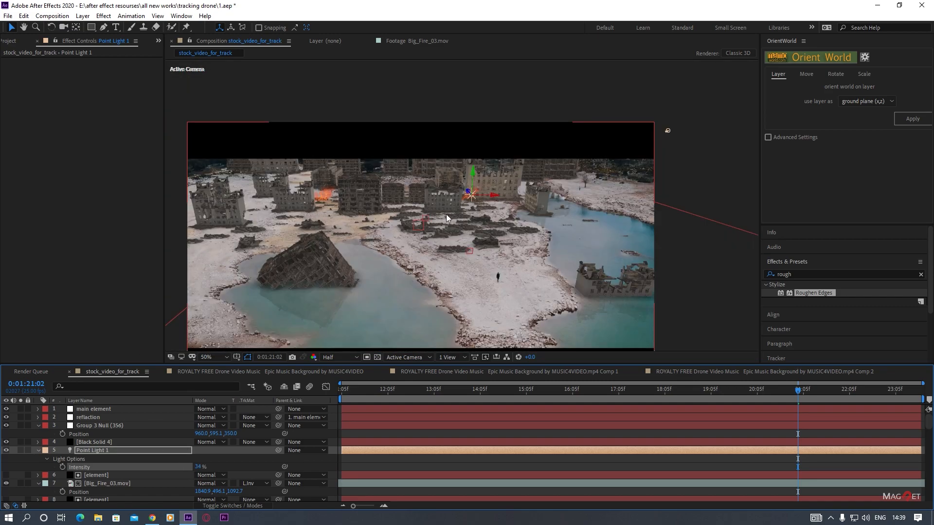
# Duplicate Point Light 1 and move the copy along X to about -817.9, onto the other fire between the buildings.
pyautogui.click(472, 196)
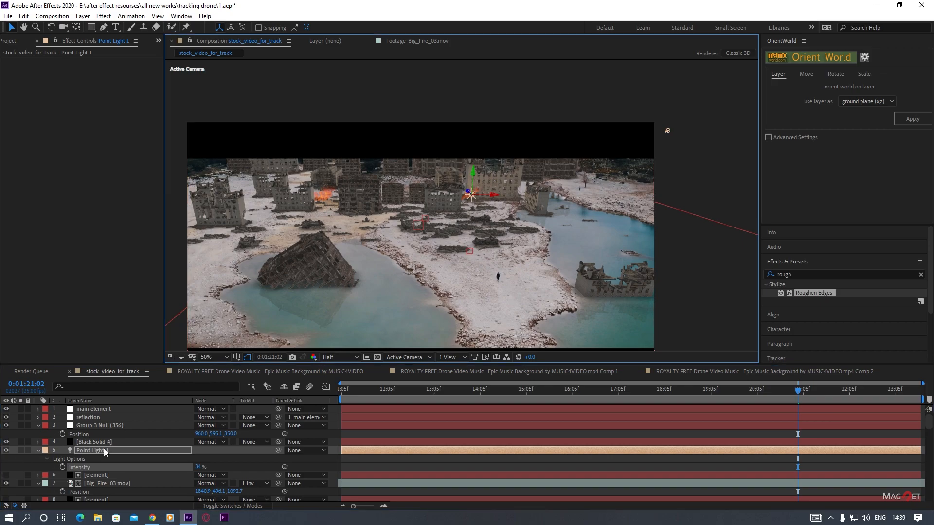
pyautogui.hotkey('ctrl', 'd')
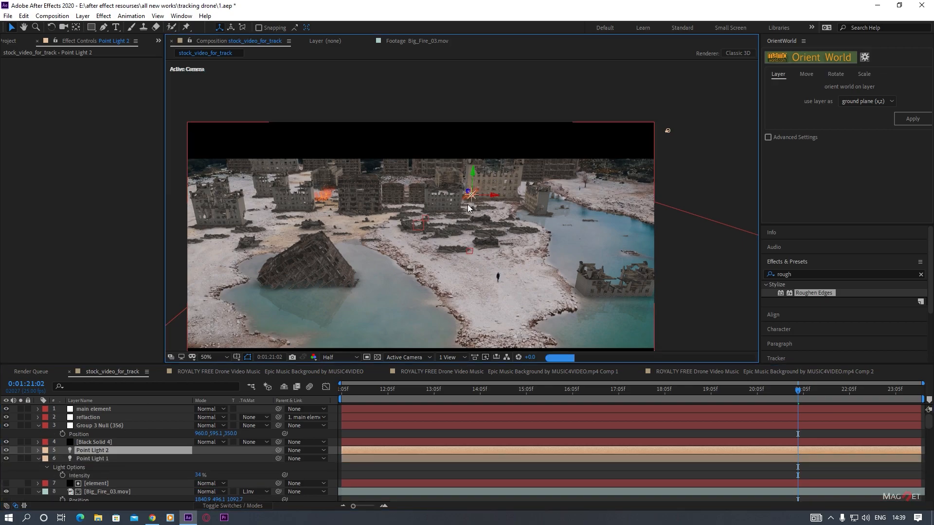
pyautogui.moveTo(494, 197); pyautogui.dragTo(293, 225)
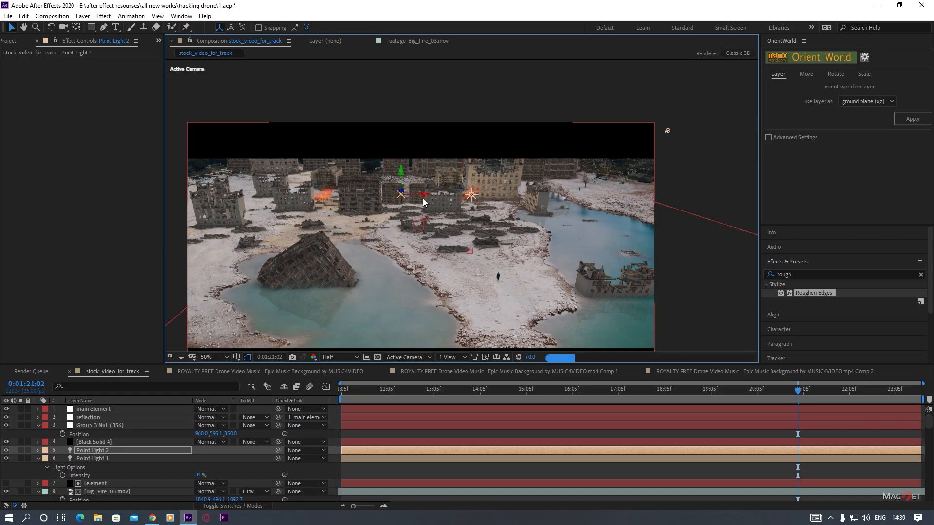
pyautogui.moveTo(423, 196); pyautogui.dragTo(247, 194)
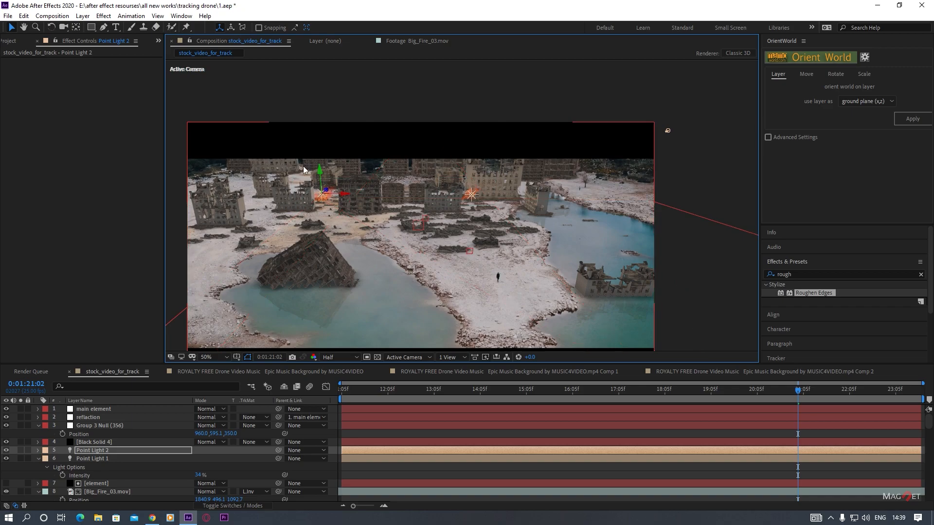
pyautogui.click(331, 98)
pyautogui.scroll(-2, 408, 284)
pyautogui.scroll(2, 408, 285)
pyautogui.moveTo(393, 292); pyautogui.dragTo(413, 257)
pyautogui.press('v')
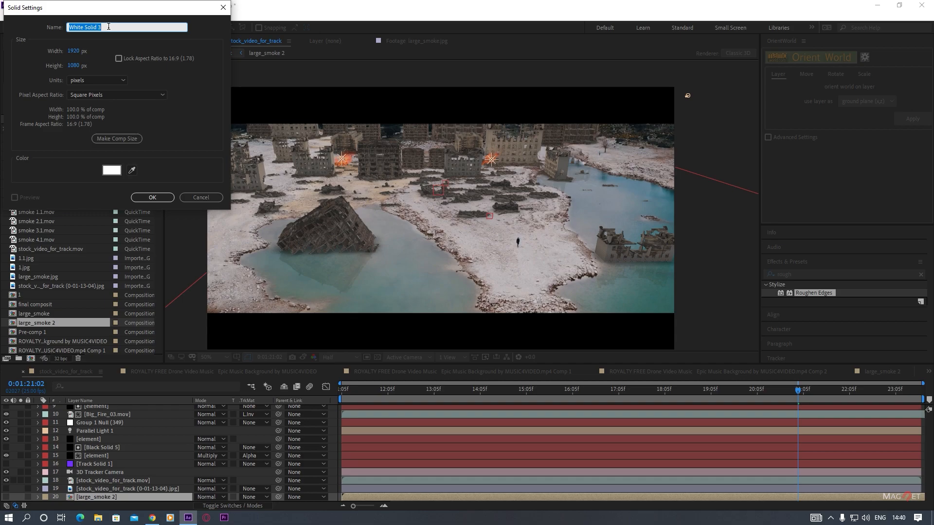
# Create a black solid named smoke and place it directly below Point Light 1 in the layer stack.
pyautogui.write('smo')
pyautogui.click(113, 171)
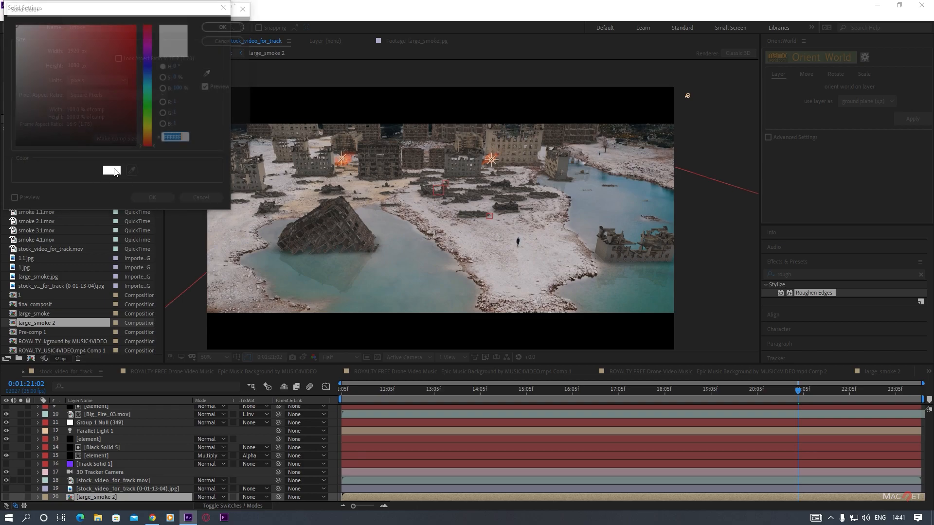
pyautogui.moveTo(30, 137); pyautogui.dragTo(0, 170)
pyautogui.click(225, 25)
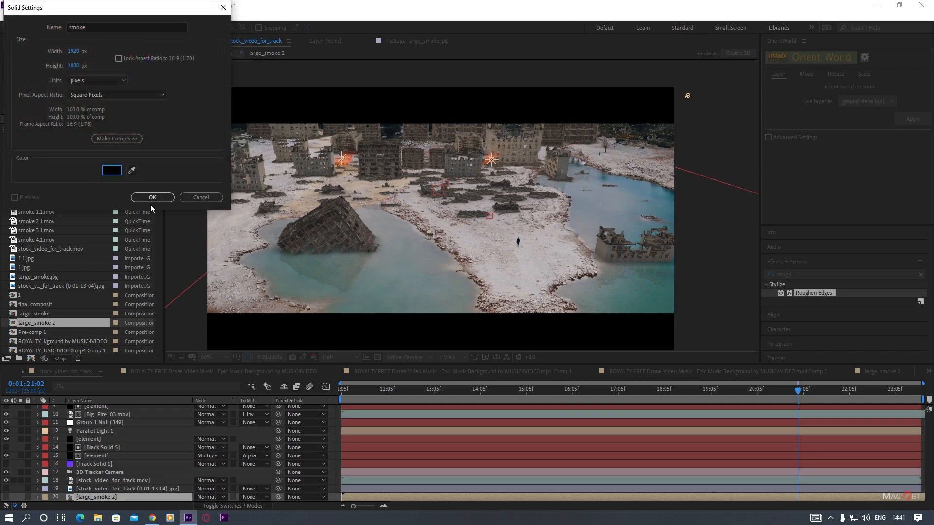
pyautogui.click(152, 197)
pyautogui.moveTo(92, 493); pyautogui.dragTo(140, 466)
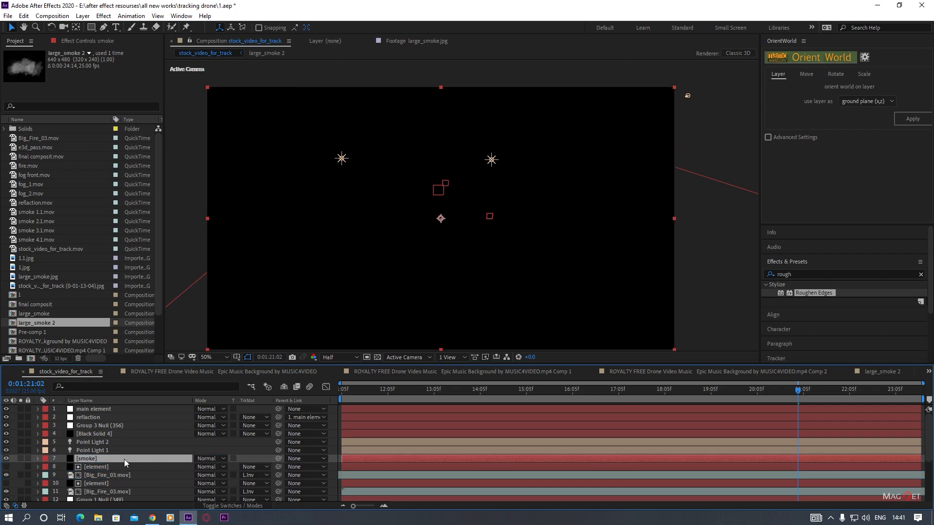
# Find the Trapcode Particular effect and apply it to the smoke solid.
pyautogui.click(807, 275)
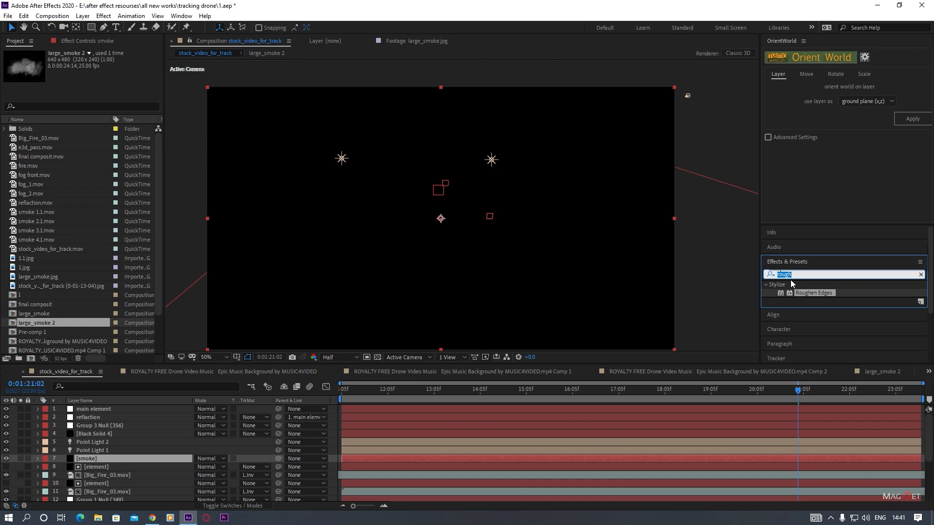
pyautogui.write('parti')
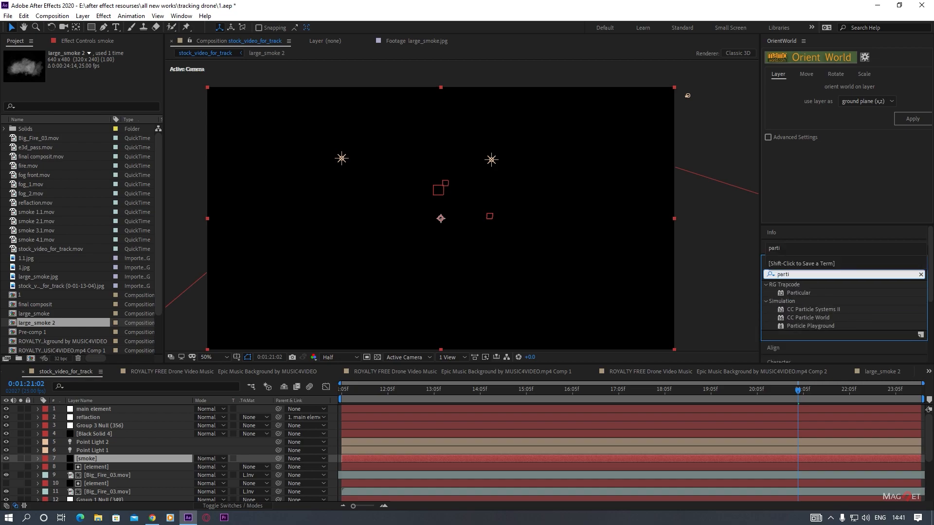
pyautogui.doubleClick(793, 292)
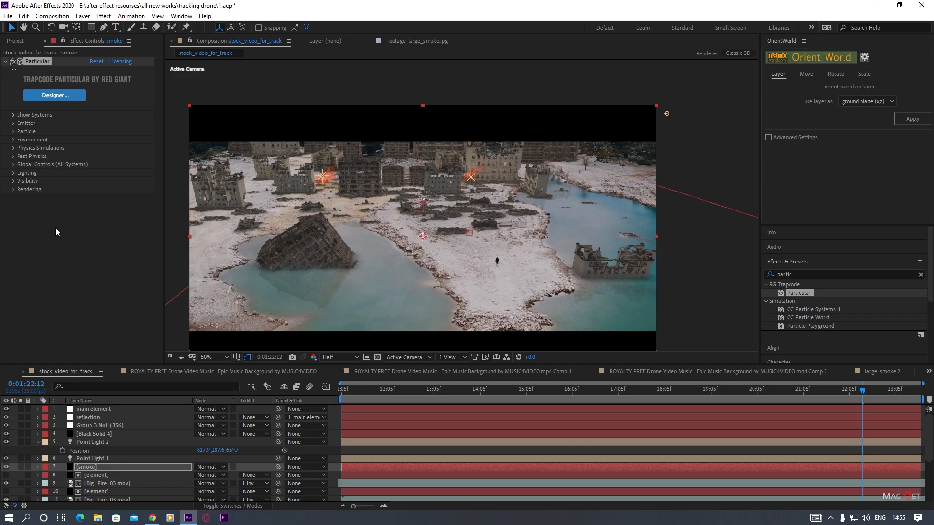
# Open the large_smoke 2 composition to examine its layers, and select its source image large_smoke.jpg in the project.
pyautogui.click(16, 41)
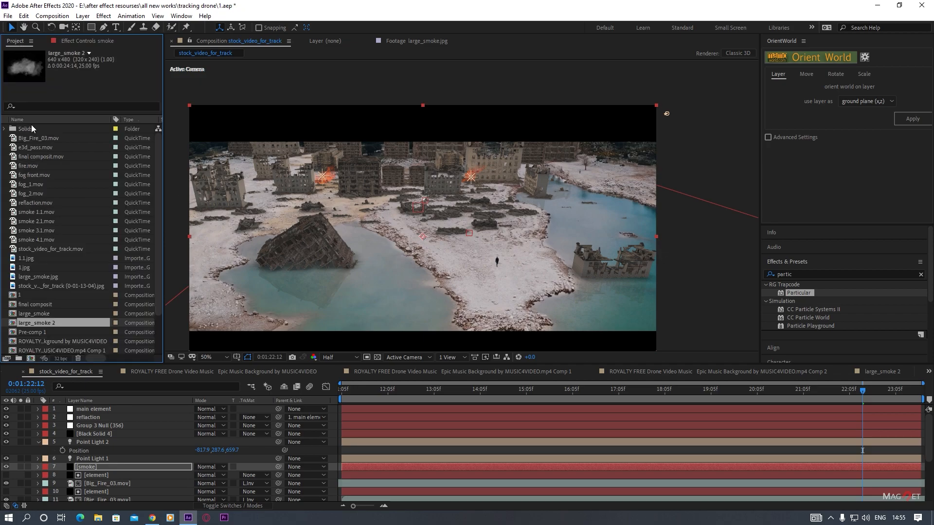
pyautogui.doubleClick(36, 323)
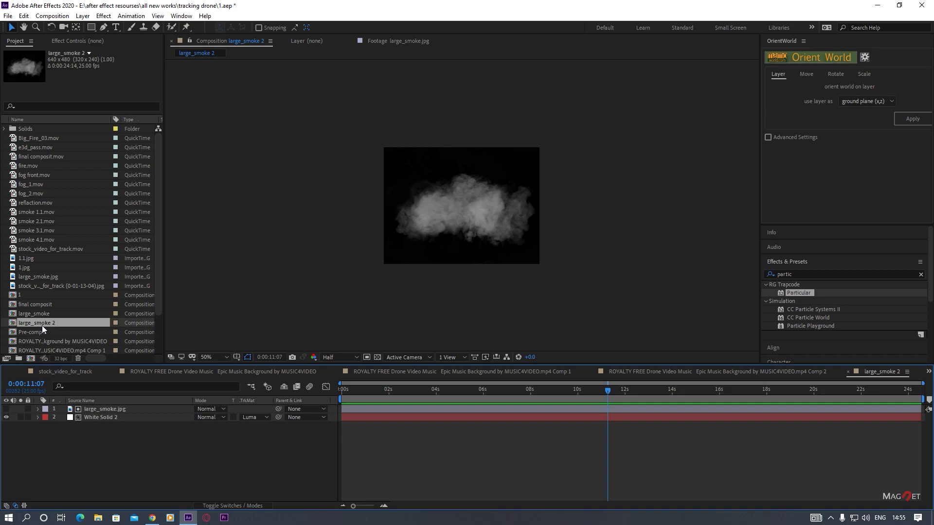
pyautogui.click(70, 38)
pyautogui.click(16, 42)
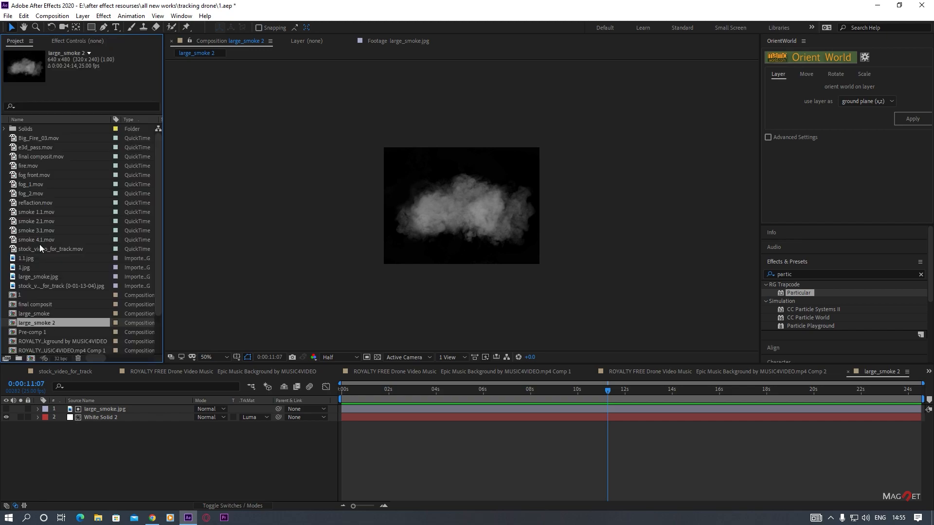
pyautogui.click(37, 278)
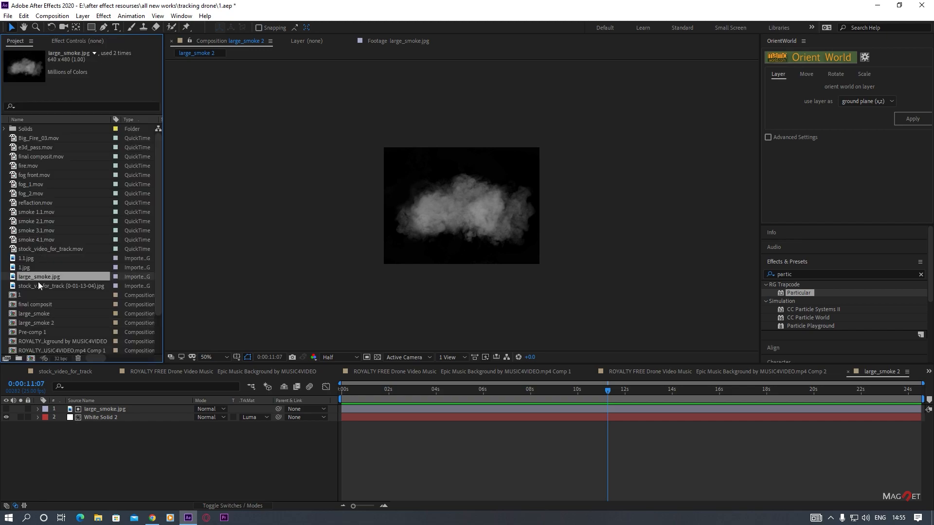
# Create a new composition from large_smoke.jpg and add a white solid at the composition's size.
pyautogui.click(30, 357)
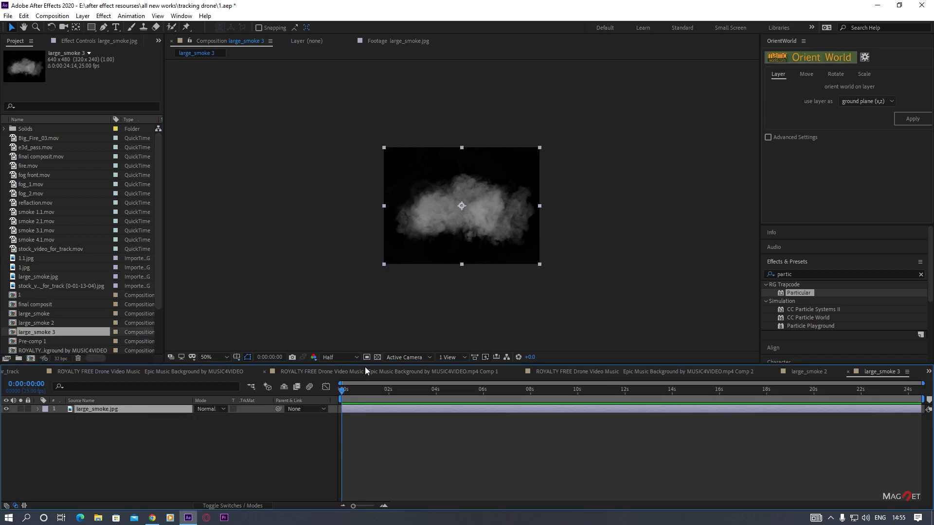
pyautogui.click(378, 357)
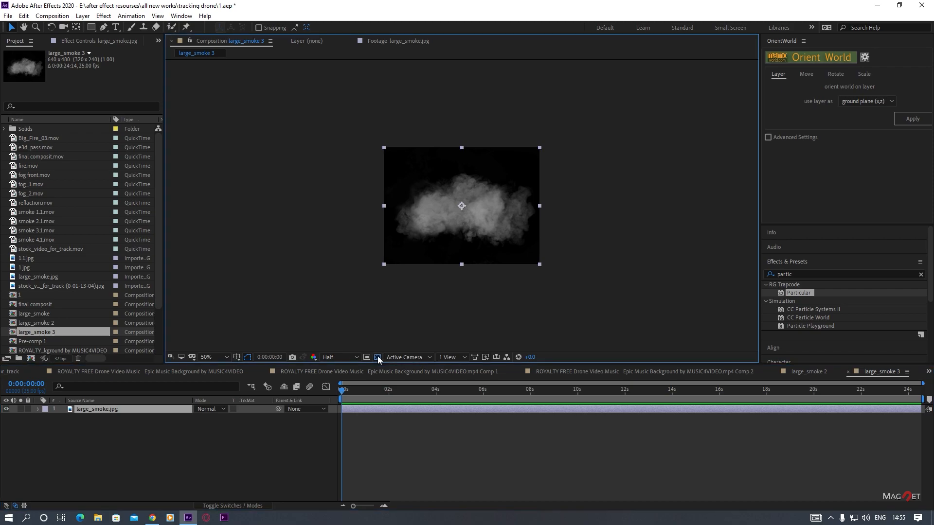
pyautogui.click(83, 16)
pyautogui.moveTo(99, 25)
pyautogui.click(263, 33)
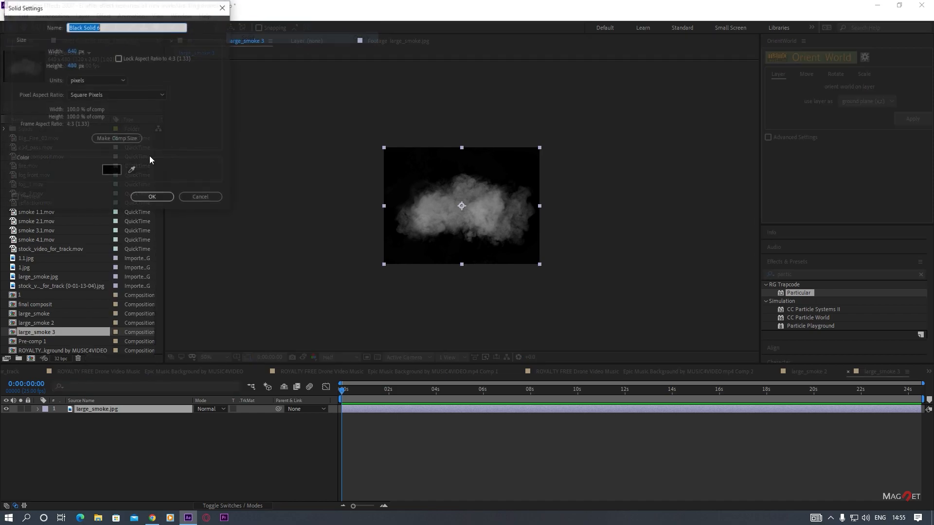
pyautogui.click(112, 169)
pyautogui.click(13, 25)
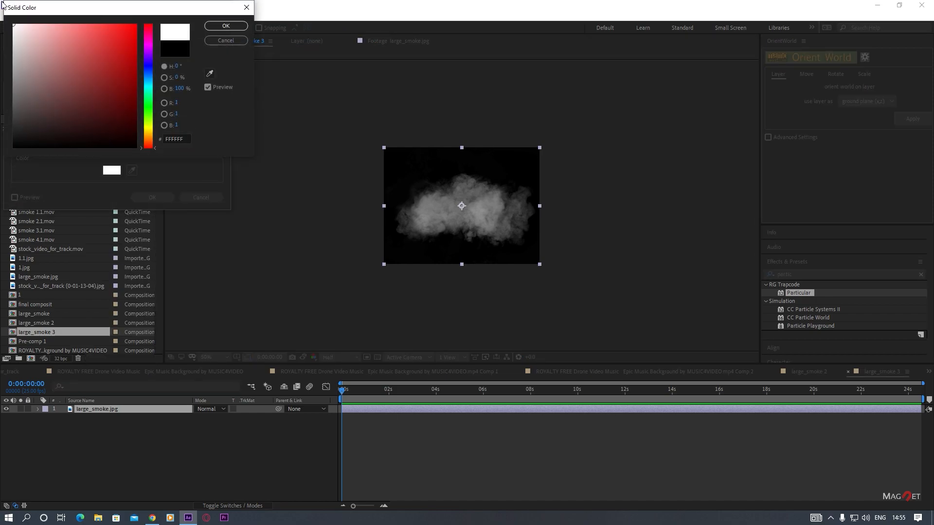
pyautogui.click(213, 31)
pyautogui.click(161, 197)
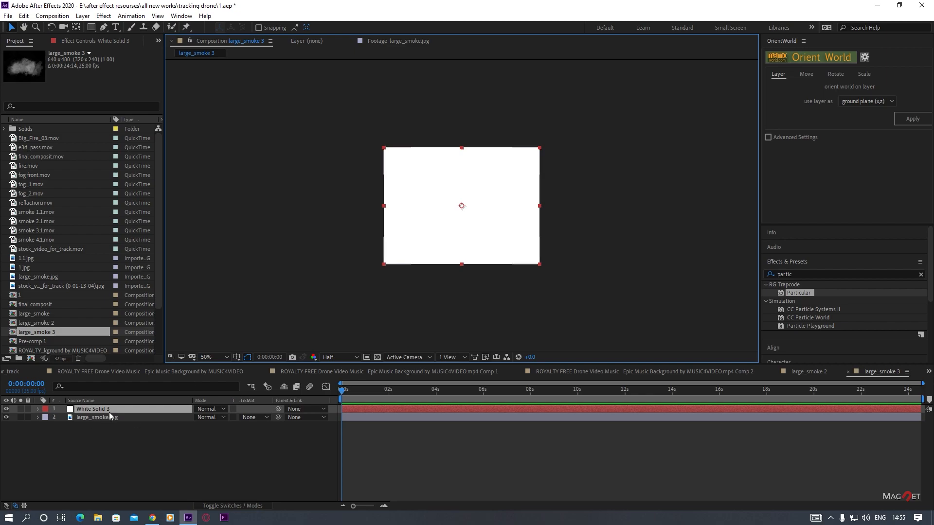
# Place the white solid below large_smoke.jpg and set its track matte to Luma Matte "large_smoke.jpg".
pyautogui.moveTo(108, 410); pyautogui.dragTo(133, 418)
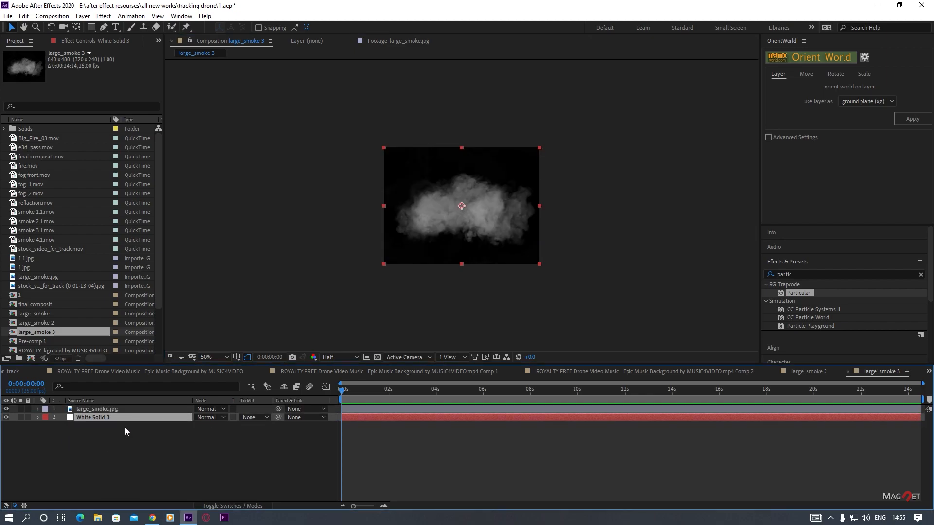
pyautogui.click(252, 419)
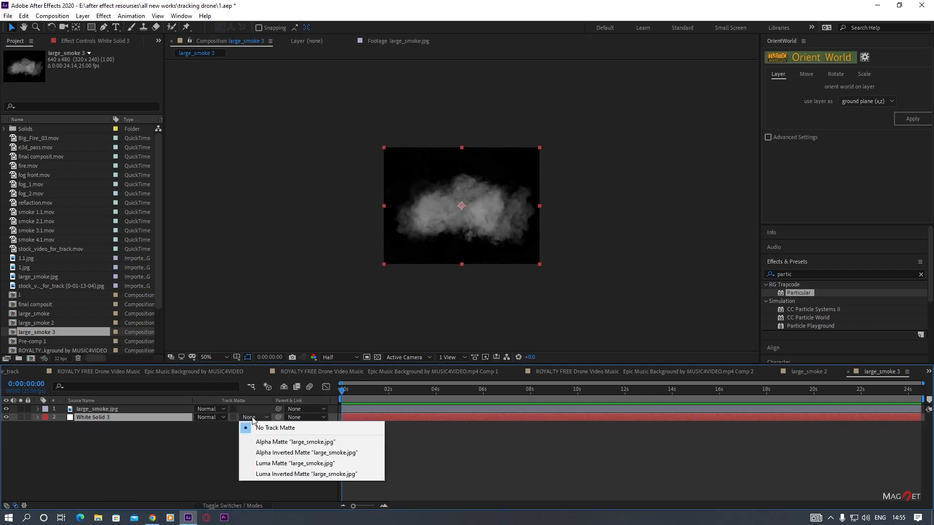
pyautogui.click(294, 463)
pyautogui.click(379, 358)
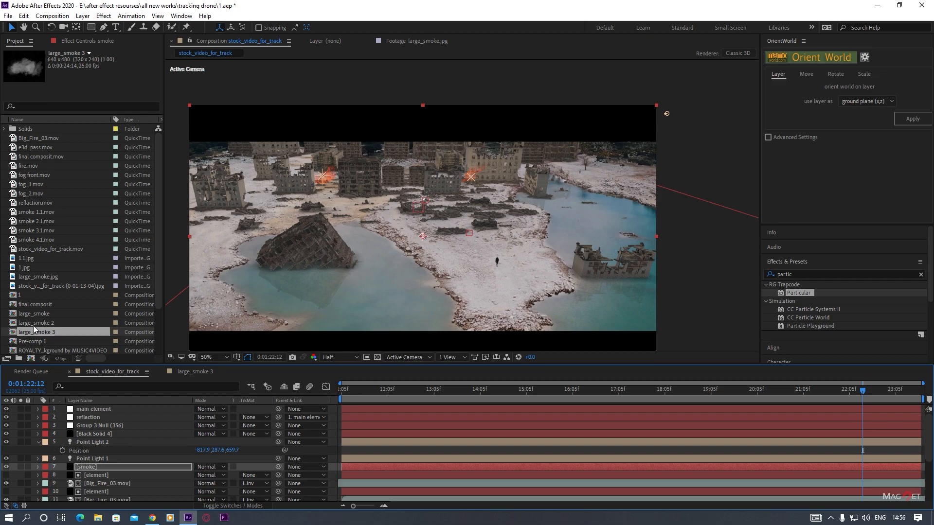
# Add the large_smoke 3 composition as the lowest layer of stock_video_for_track and hide it.
pyautogui.moveTo(56, 333); pyautogui.dragTo(63, 501)
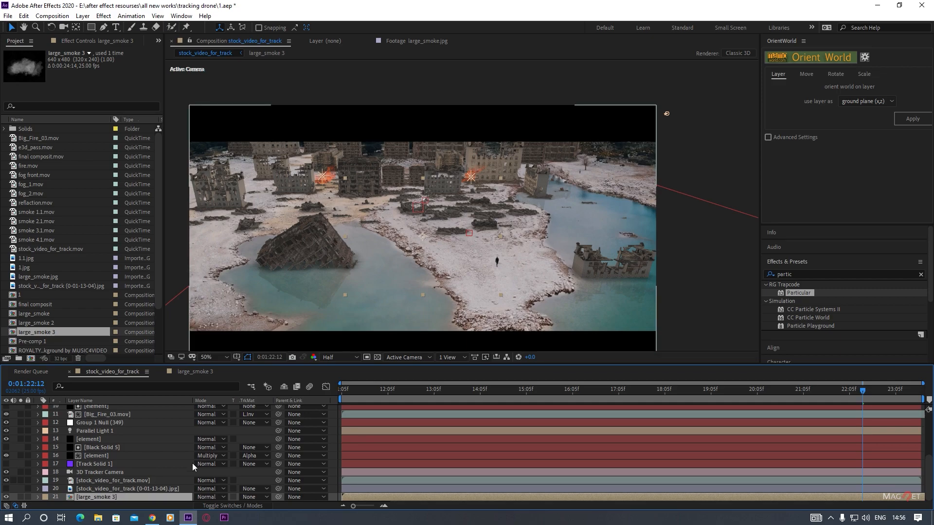
pyautogui.click(6, 497)
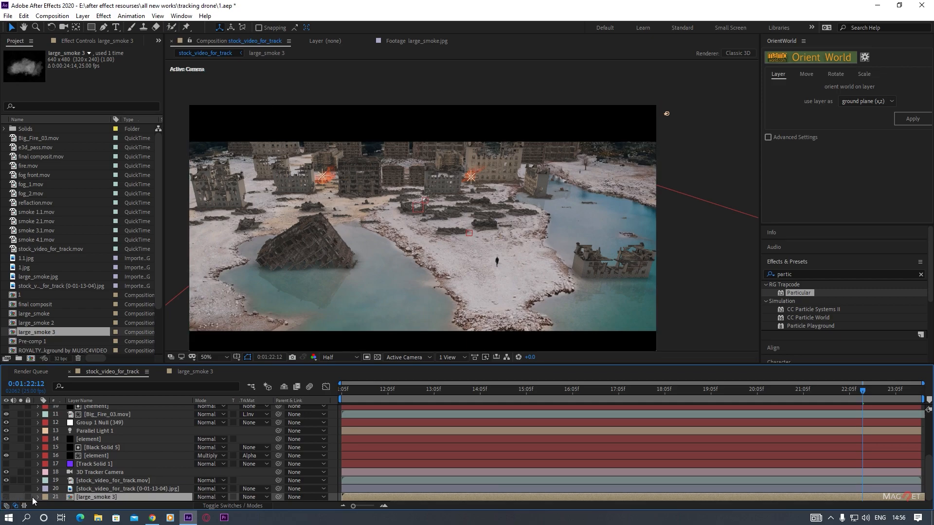
pyautogui.scroll(5, 108, 467)
# Set the smoke layer's Particular particle type to Sprite and use the large_smoke 3 layer as its sprite.
pyautogui.click(79, 466)
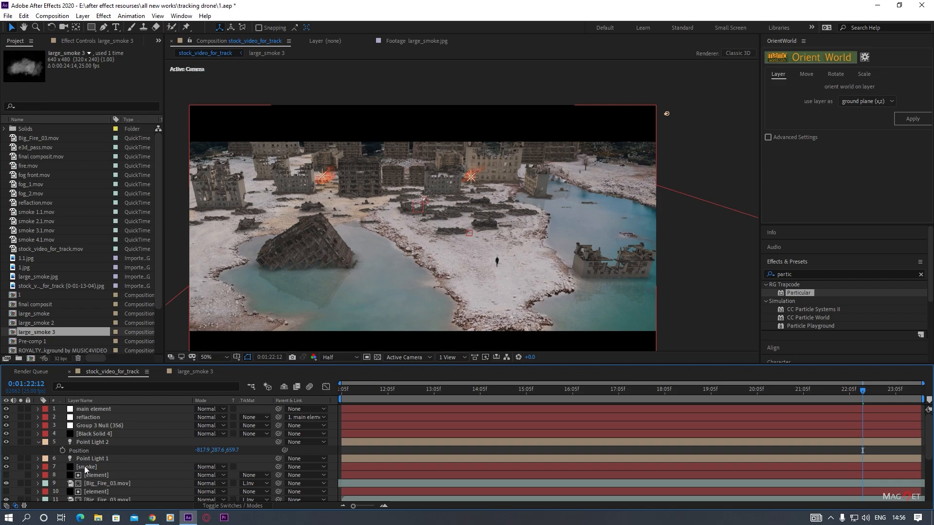
pyautogui.click(80, 42)
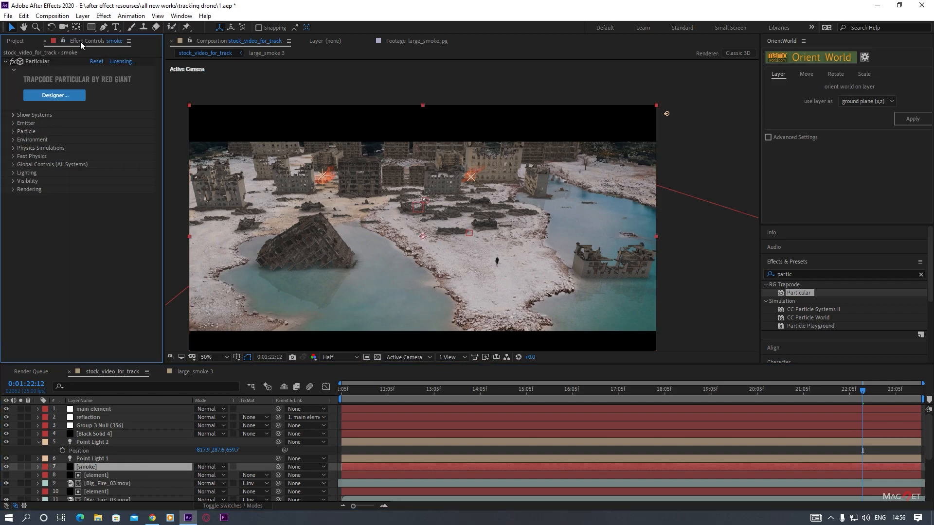
pyautogui.click(13, 131)
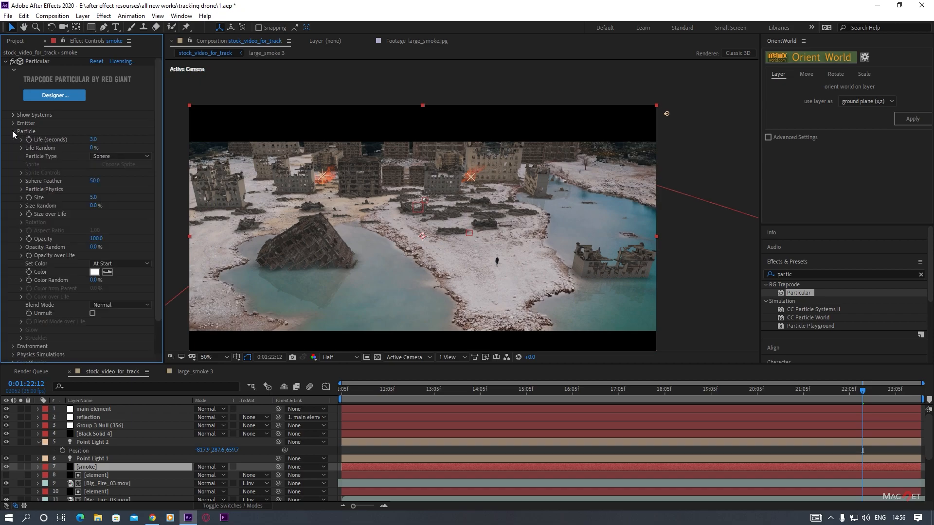
pyautogui.click(121, 156)
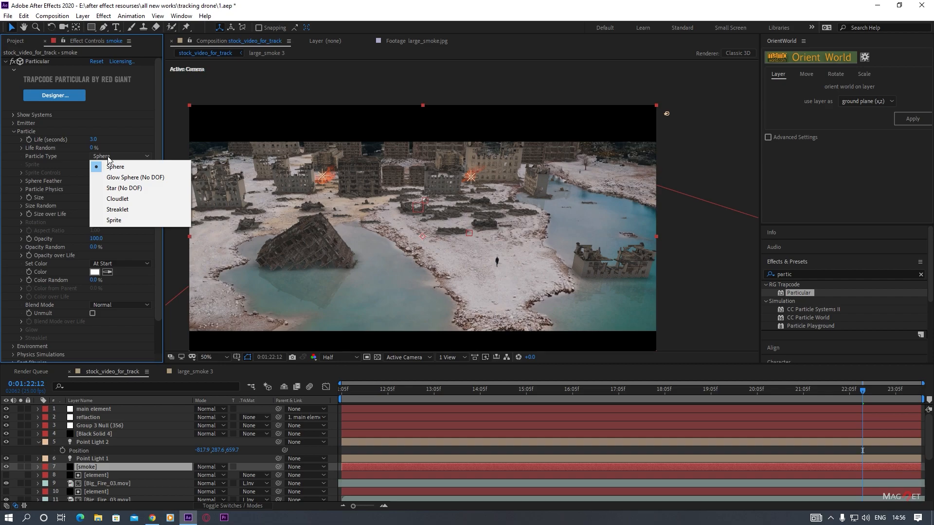
pyautogui.click(123, 220)
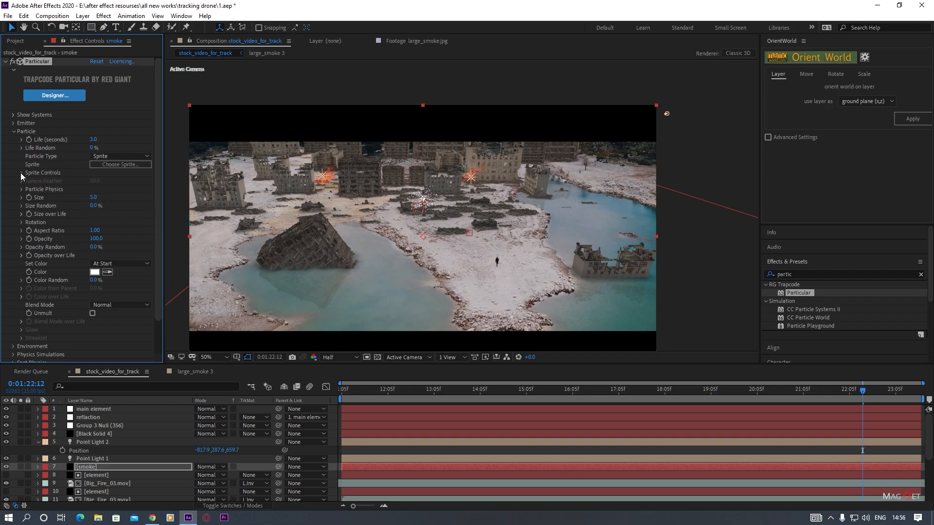
pyautogui.click(21, 174)
pyautogui.click(110, 181)
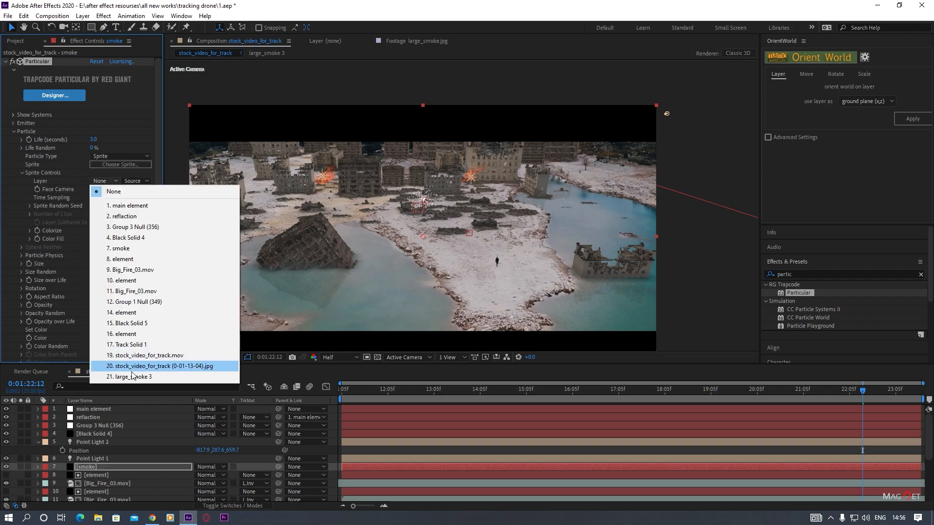
pyautogui.click(121, 436)
pyautogui.click(546, 276)
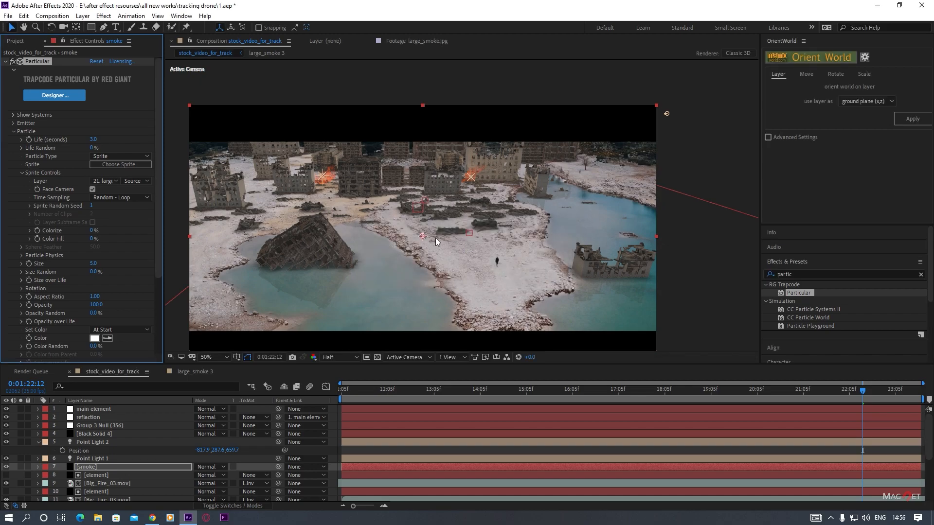
# Set the Particular emitter type to Box and its emitter size mode to XYZ Individual.
pyautogui.press('.')
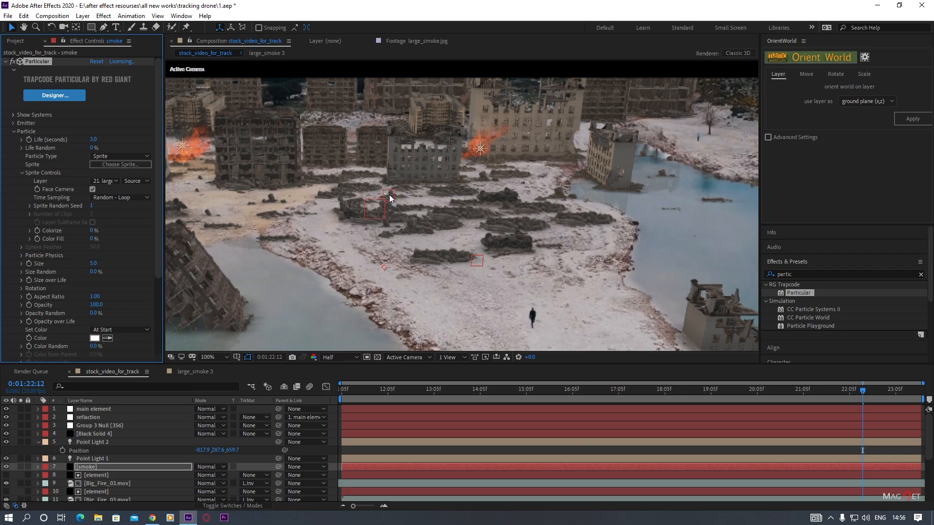
pyautogui.click(12, 123)
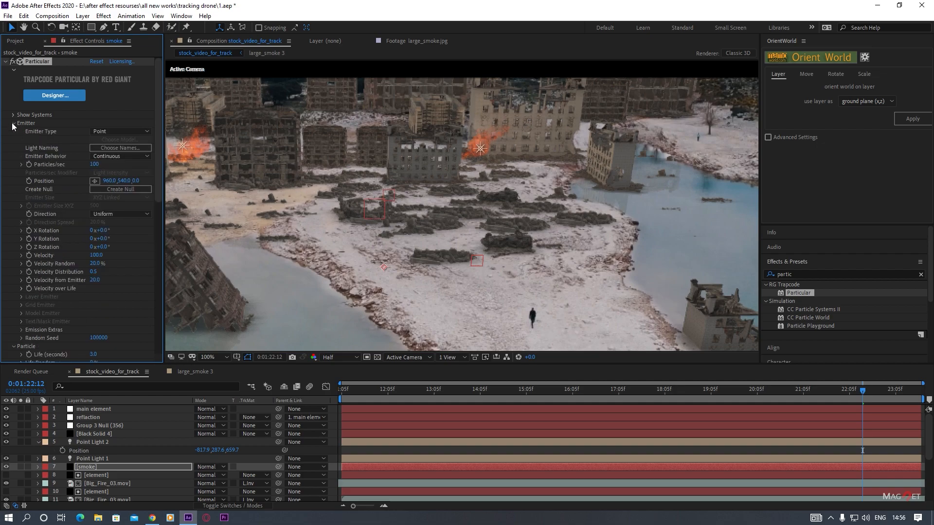
pyautogui.click(104, 130)
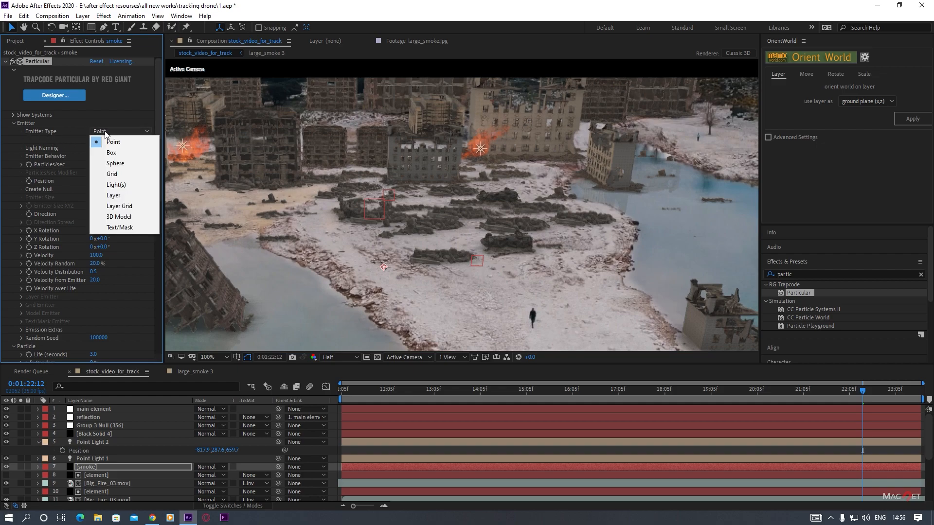
pyautogui.click(117, 152)
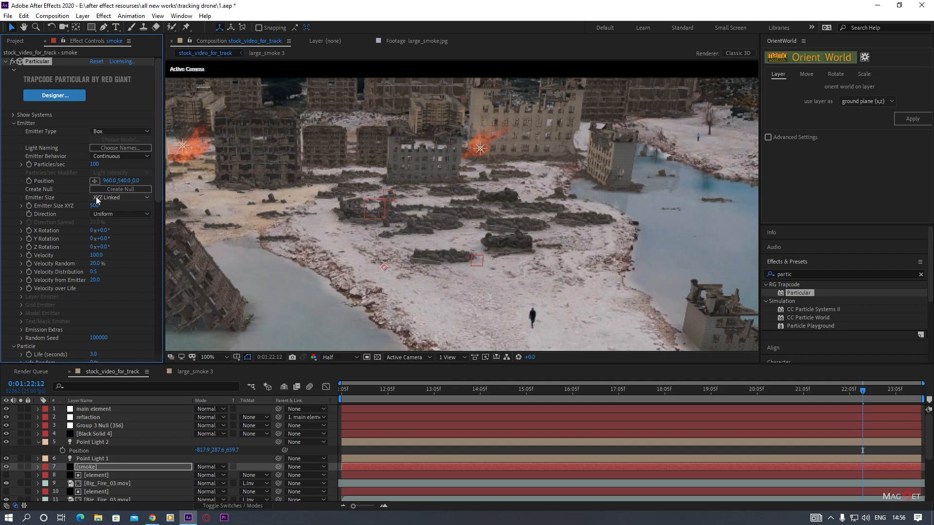
pyautogui.click(128, 199)
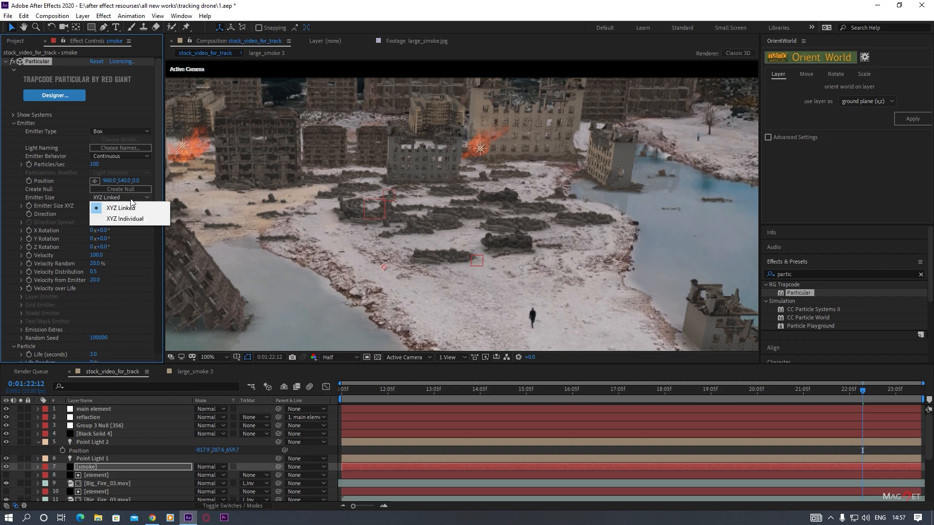
pyautogui.click(128, 219)
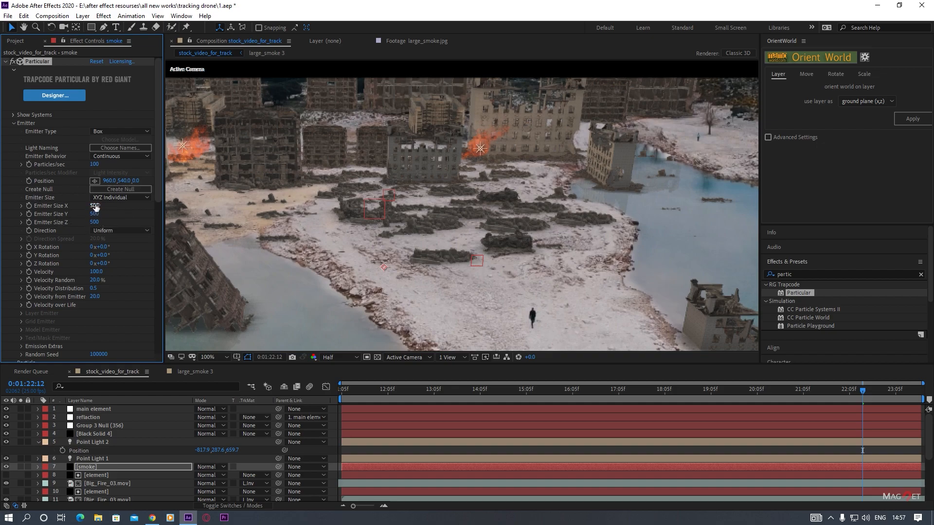
# Widen the emitter to an X size of 6376 and solo the smoke layer.
pyautogui.moveTo(395, 223); pyautogui.dragTo(743, 223)
pyautogui.moveTo(96, 205); pyautogui.dragTo(317, 267)
pyautogui.click(21, 466)
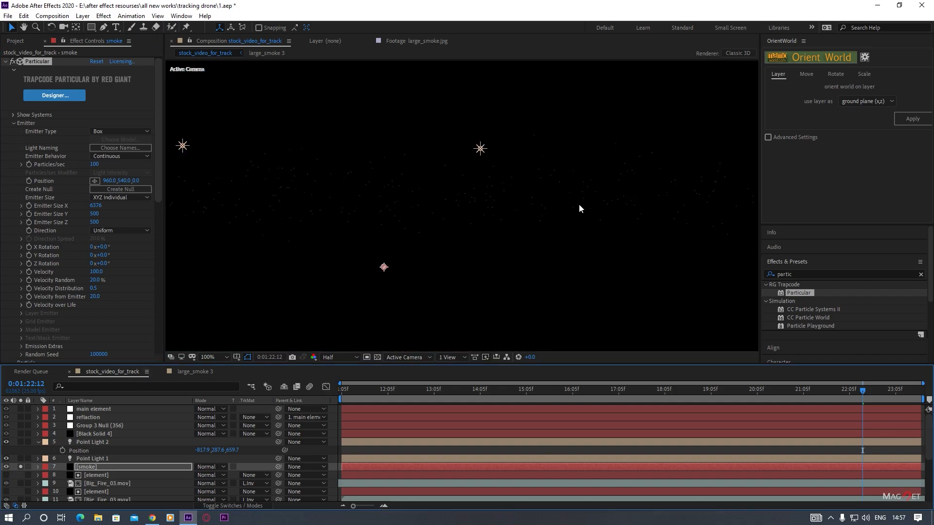
# Increase the sprite particle Size to 130.
pyautogui.scroll(-3, 69, 270)
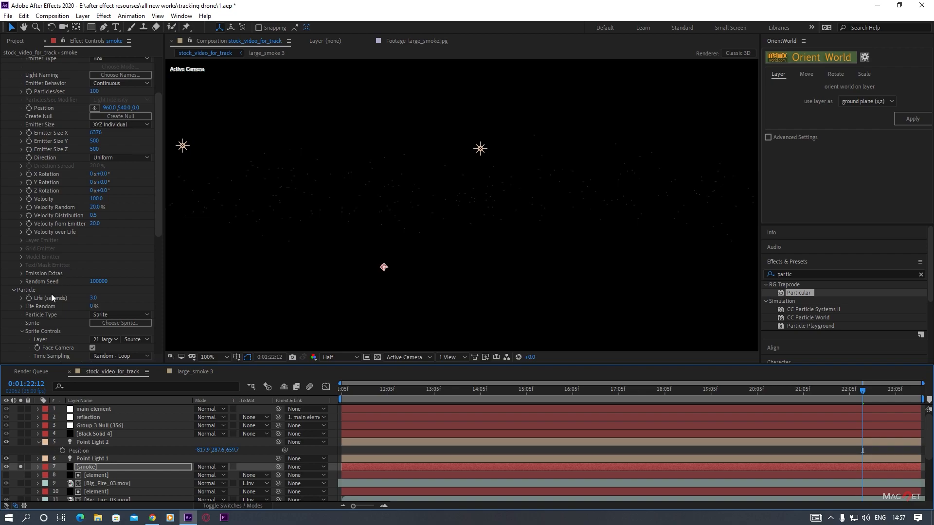
pyautogui.scroll(-5, 53, 285)
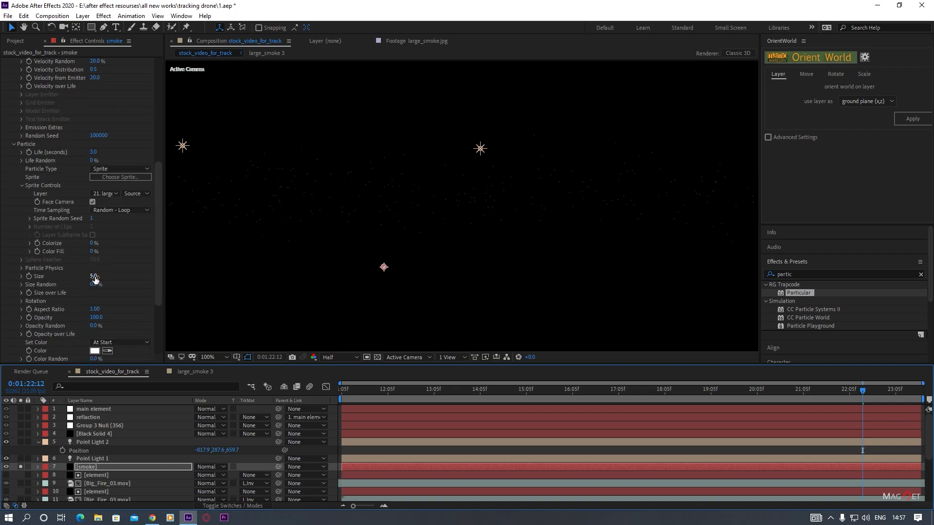
pyautogui.moveTo(91, 279); pyautogui.dragTo(159, 284)
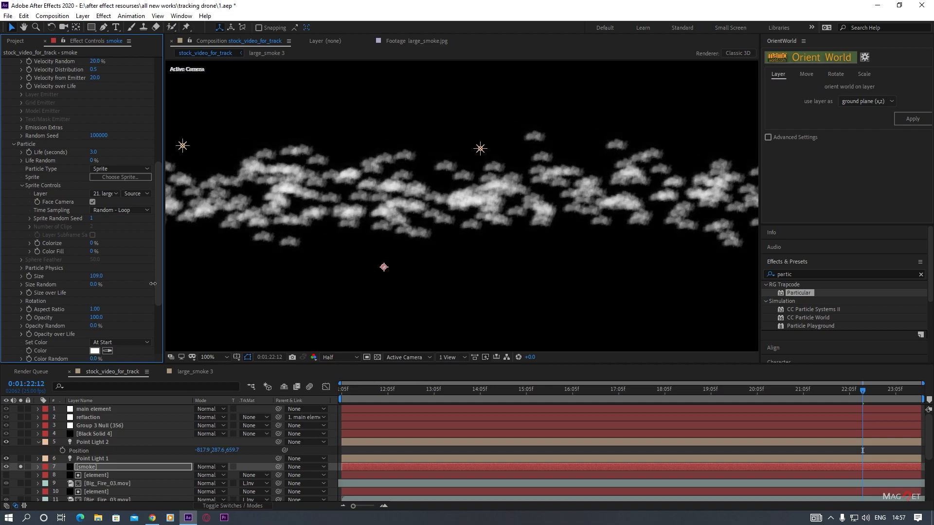
pyautogui.scroll(-2, 465, 227)
pyautogui.scroll(2, 469, 221)
pyautogui.scroll(-2, 469, 221)
pyautogui.scroll(6, 78, 161)
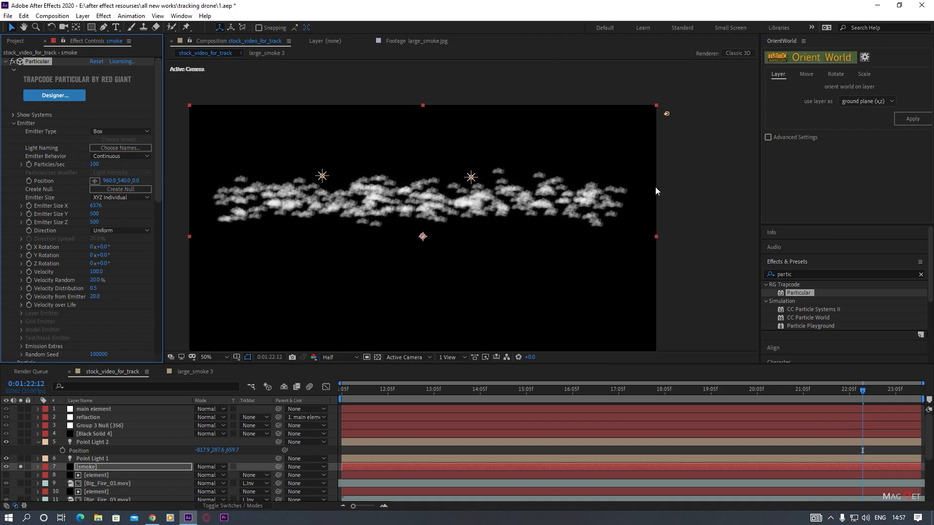
# Set the emitter behavior to Explode and the particle life to 20 seconds.
pyautogui.click(144, 156)
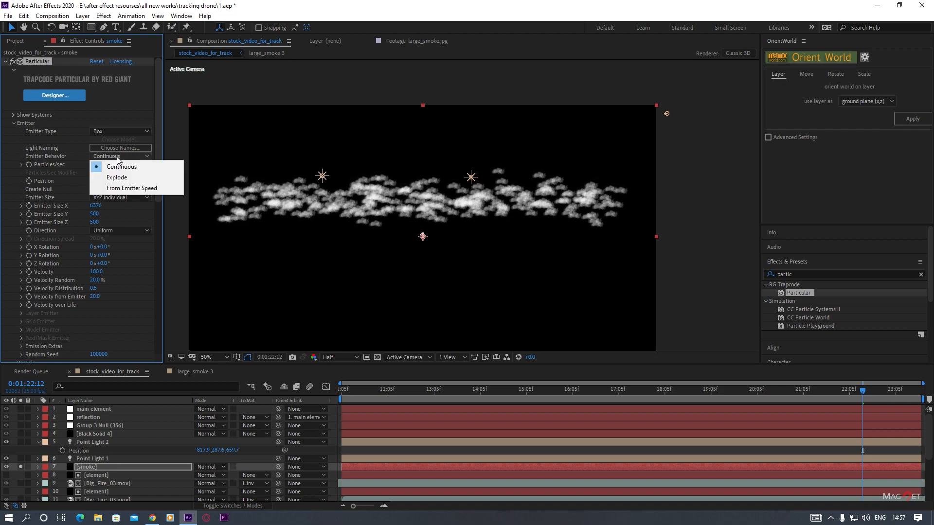
pyautogui.click(142, 176)
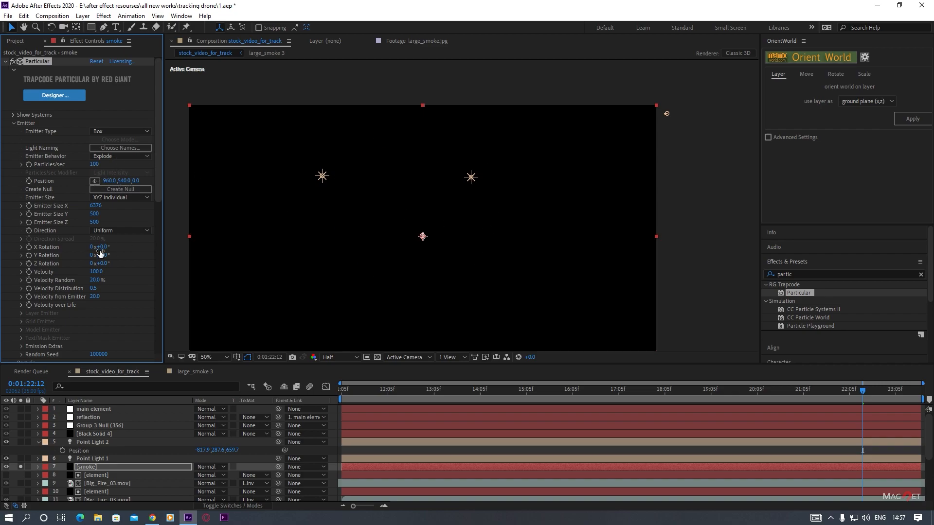
pyautogui.scroll(-6, 73, 241)
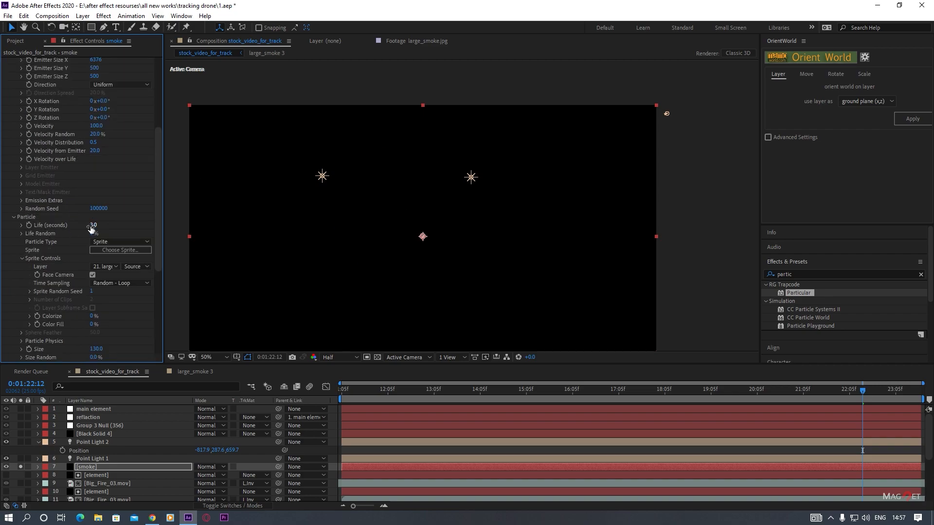
pyautogui.click(94, 225)
pyautogui.write('10')
pyautogui.write('20')
pyautogui.press('Return')
# Raise Particles/sec to 800 and scrub back to about 0:01:16:04 to check the smoke's motion.
pyautogui.scroll(5, 94, 174)
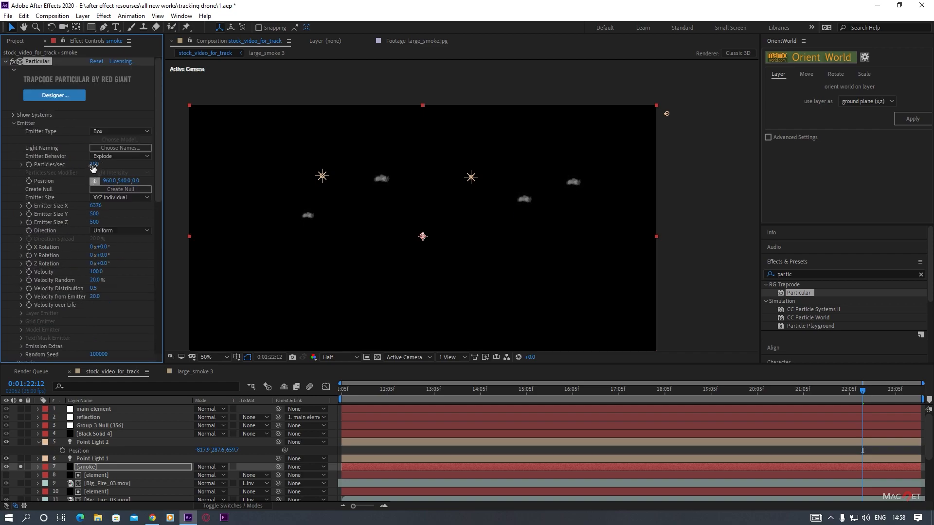
pyautogui.moveTo(91, 167); pyautogui.dragTo(134, 170)
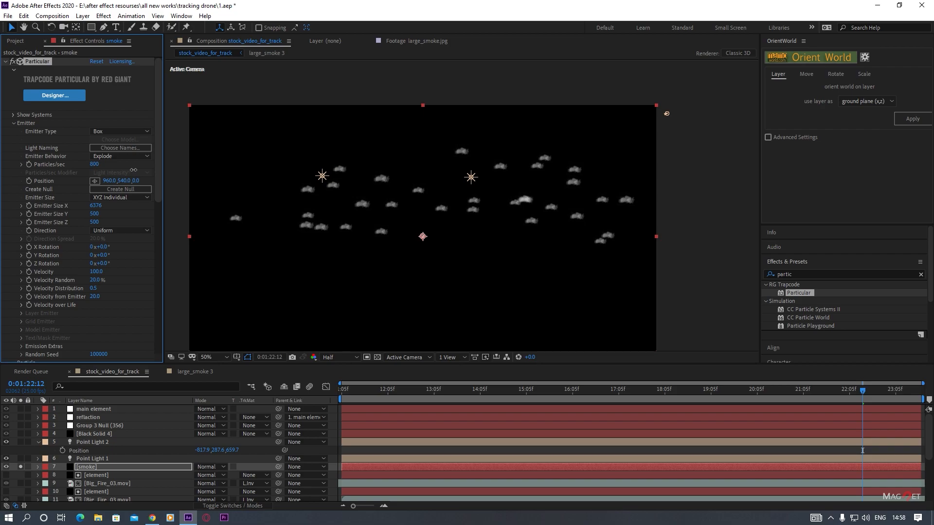
pyautogui.moveTo(446, 393); pyautogui.dragTo(566, 401)
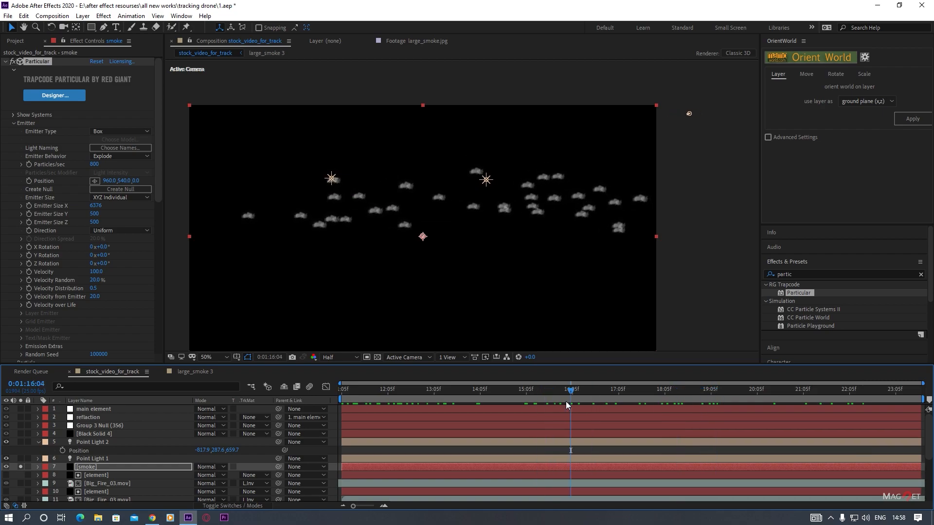
# Set the smoke emitter's Velocity, Velocity Random, Velocity Distribution and Velocity from Emitter all to 0.
pyautogui.click(97, 272)
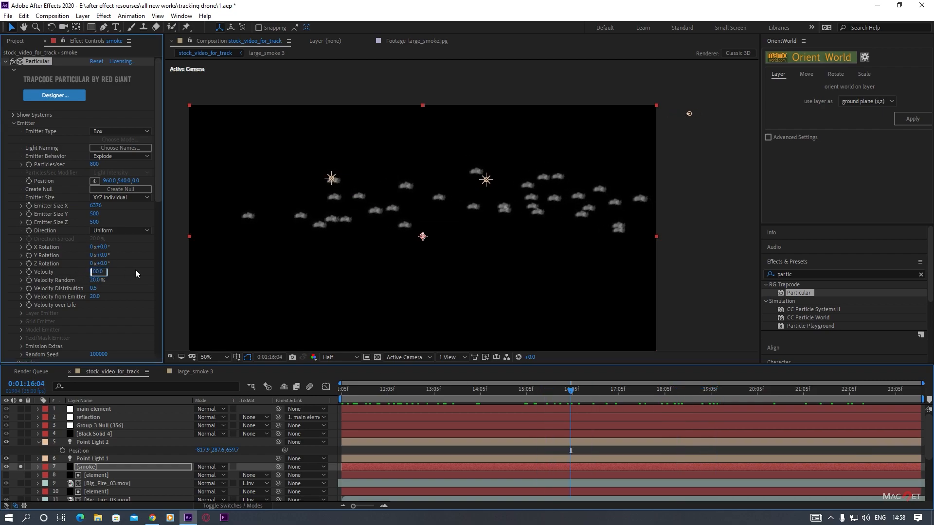
pyautogui.write('0')
pyautogui.click(98, 281)
pyautogui.write('0')
pyautogui.click(93, 312)
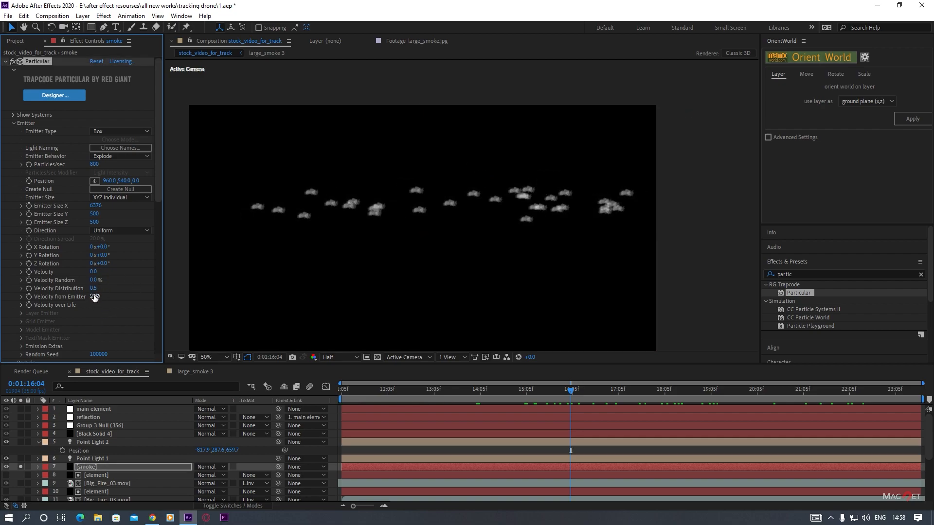
pyautogui.click(94, 288)
pyautogui.write('0')
pyautogui.click(96, 297)
pyautogui.write('0')
pyautogui.press('Return')
# Shift the smoke layer slightly earlier, extend its end to the end of the composition, and scrub to 0:01:20:07.
pyautogui.click(498, 390)
pyautogui.moveTo(489, 393); pyautogui.dragTo(339, 395)
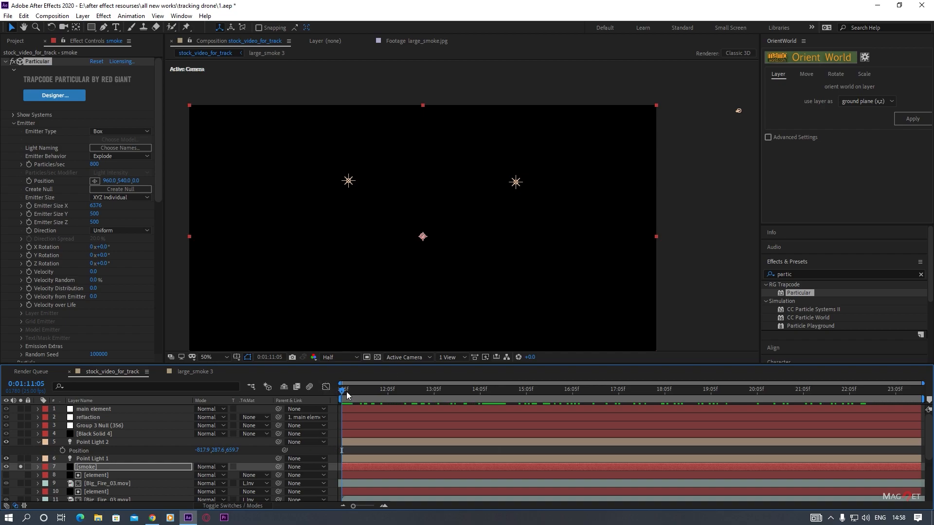
pyautogui.moveTo(342, 390); pyautogui.dragTo(348, 394)
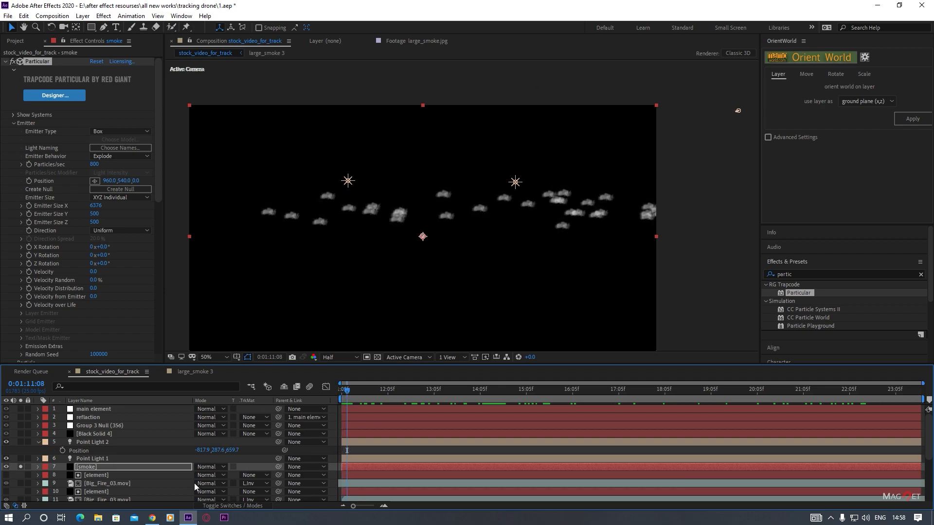
pyautogui.click(111, 466)
pyautogui.moveTo(399, 467); pyautogui.dragTo(387, 468)
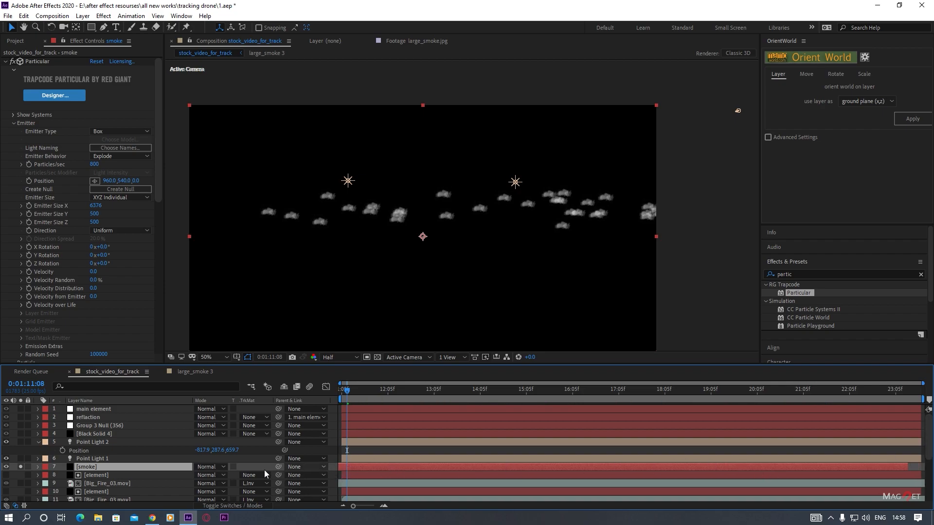
pyautogui.moveTo(908, 467); pyautogui.dragTo(922, 465)
pyautogui.moveTo(414, 393); pyautogui.dragTo(760, 410)
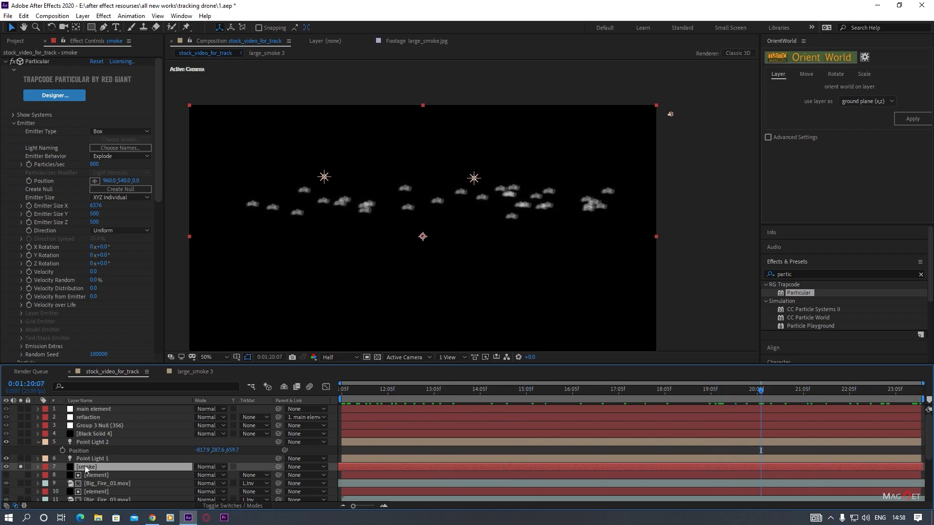
# Set the smoke particle Size to 771 and Size Random to 41%.
pyautogui.scroll(-5, 63, 231)
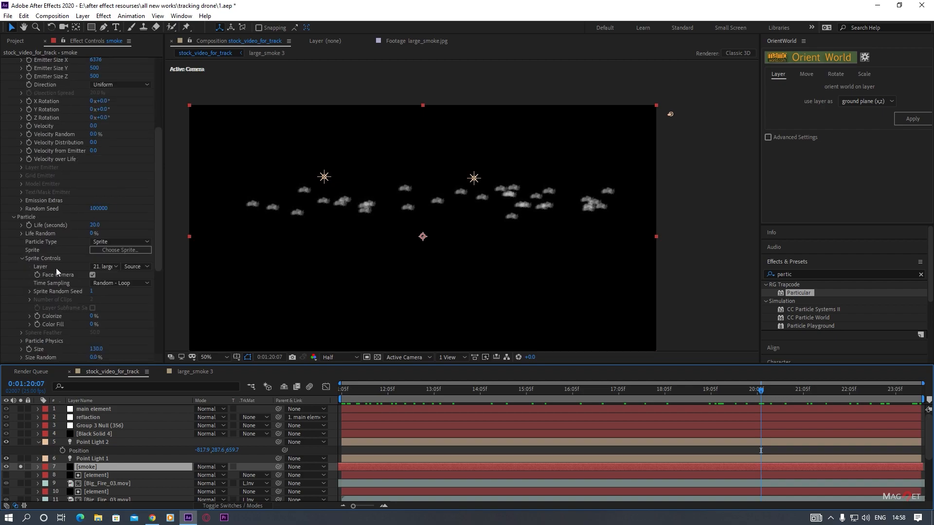
pyautogui.scroll(-3, 66, 255)
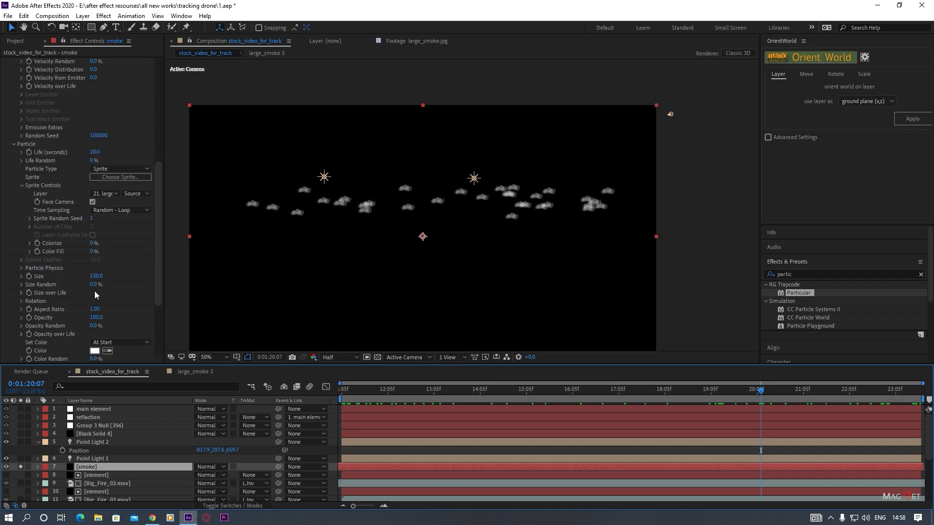
pyautogui.moveTo(122, 275); pyautogui.dragTo(407, 274)
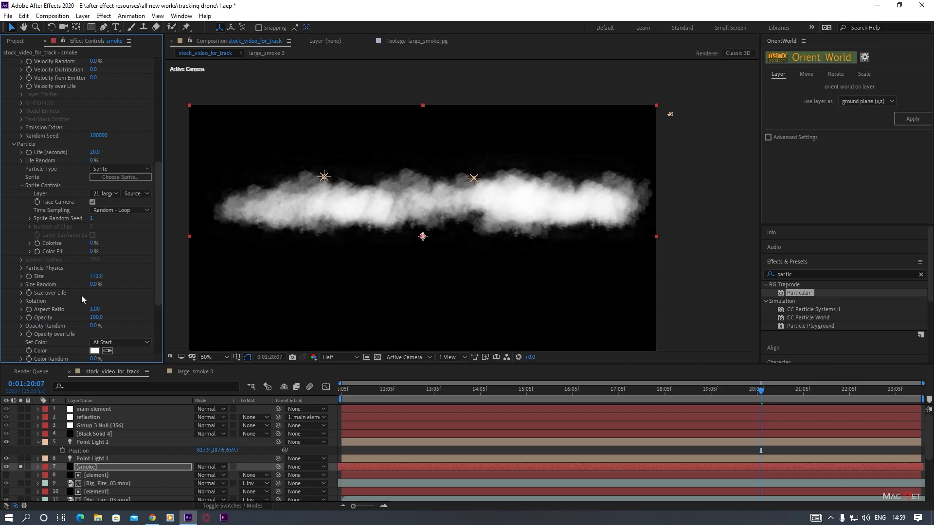
pyautogui.moveTo(94, 287); pyautogui.dragTo(112, 287)
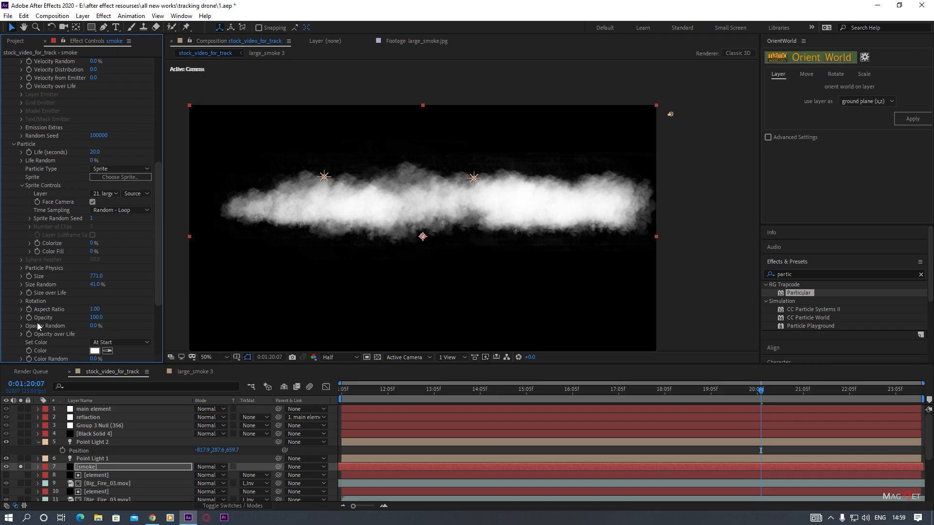
# Lower the smoke particle Opacity to 28 and raise Opacity Random to 100%.
pyautogui.click(96, 317)
pyautogui.write('90')
pyautogui.press('Return')
pyautogui.moveTo(97, 325); pyautogui.dragTo(261, 324)
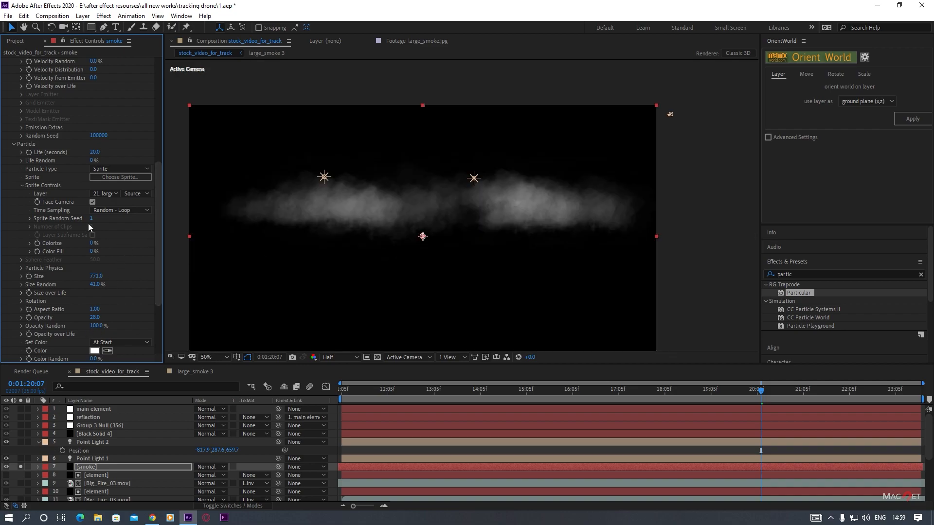
# Enlarge the emitter to Y size 1130 and Z size 985, and unsolo the smoke layer at 0:01:23:18.
pyautogui.scroll(5, 100, 229)
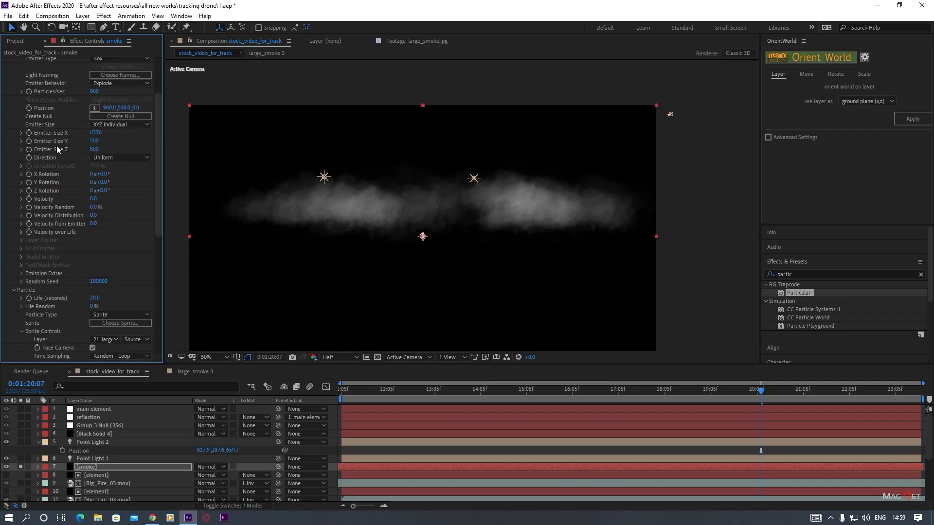
pyautogui.moveTo(93, 142); pyautogui.dragTo(419, 160)
pyautogui.moveTo(94, 149); pyautogui.dragTo(354, 174)
pyautogui.moveTo(424, 390); pyautogui.dragTo(932, 395)
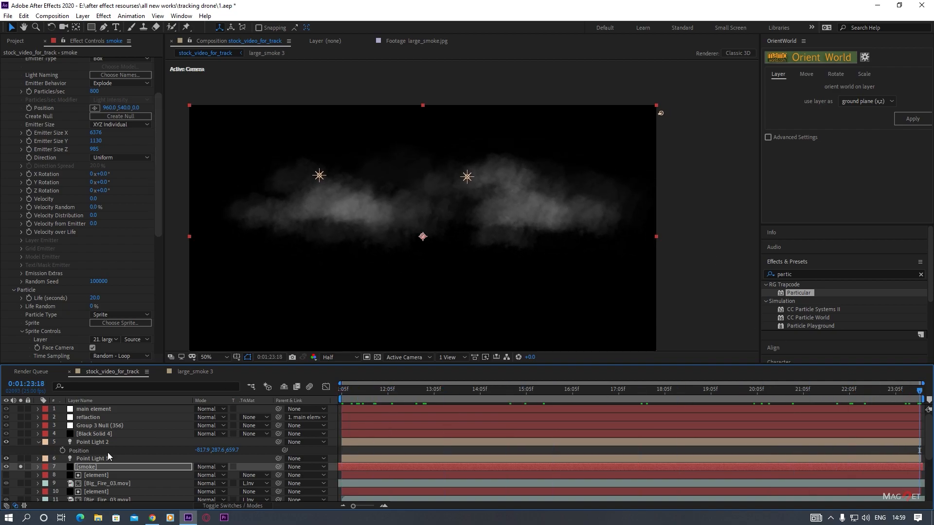
pyautogui.click(21, 466)
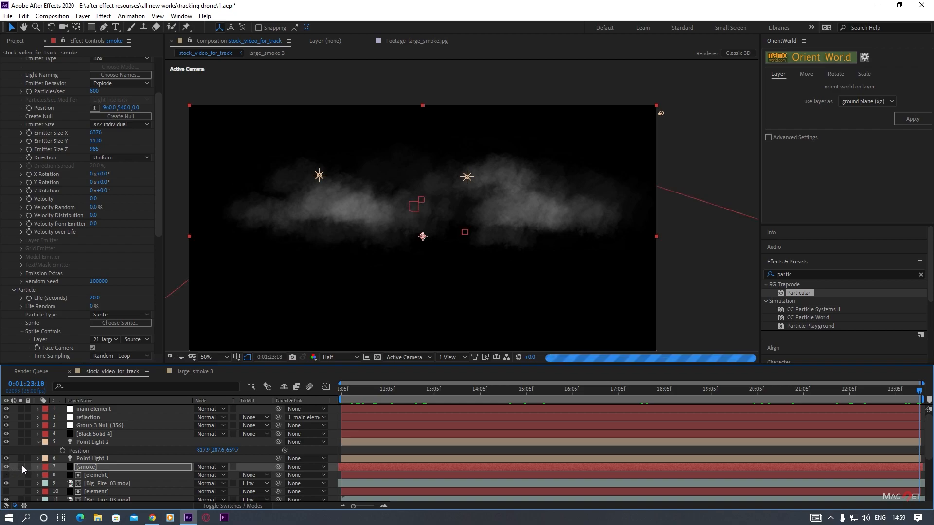
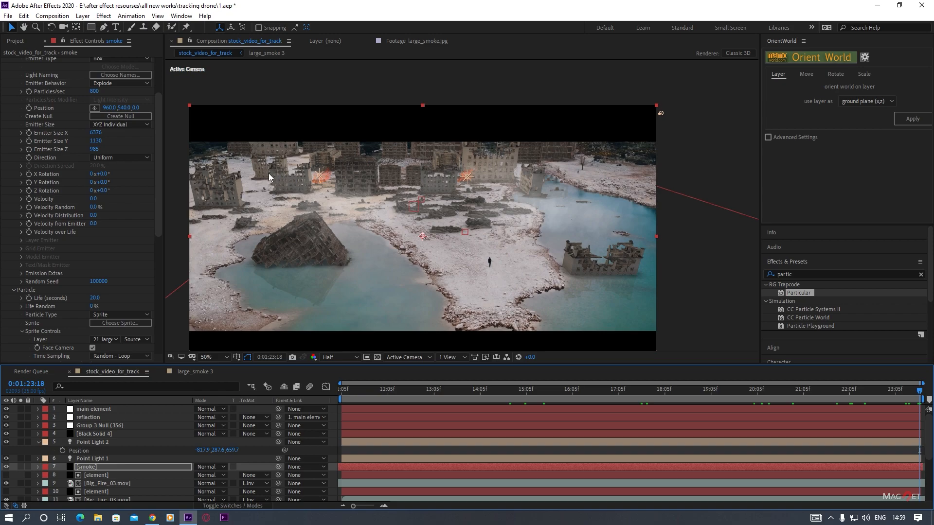
# Copy Point Light 2's Position and create a null controlling the smoke layer's Particular emitter.
pyautogui.click(320, 178)
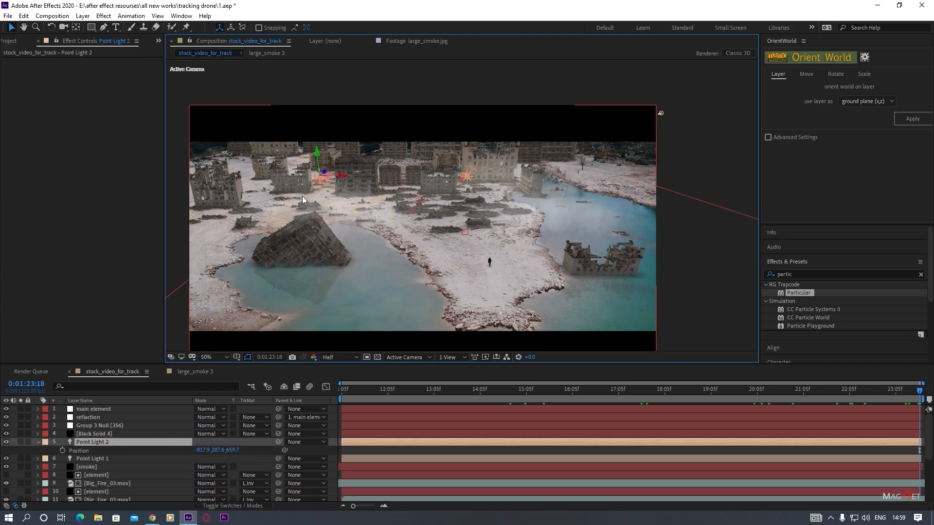
pyautogui.click(92, 441)
pyautogui.click(78, 451)
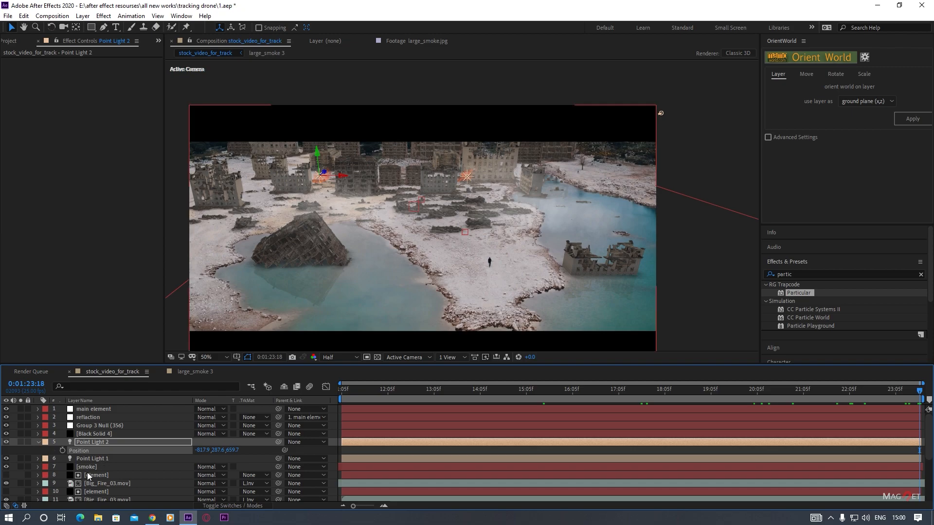
pyautogui.click(84, 468)
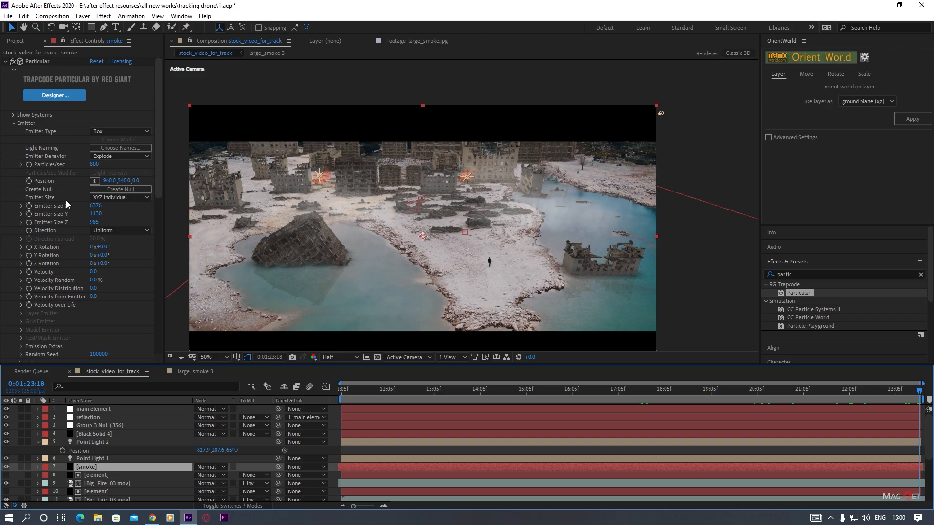
pyautogui.click(112, 188)
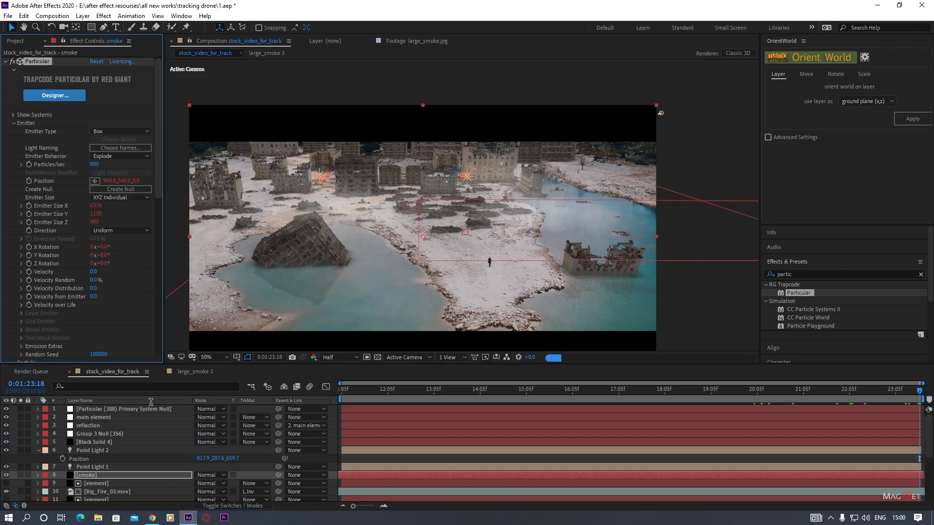
# Try to move the new Particular emitter null sideways toward Point Light 2, and undo the move.
pyautogui.click(108, 410)
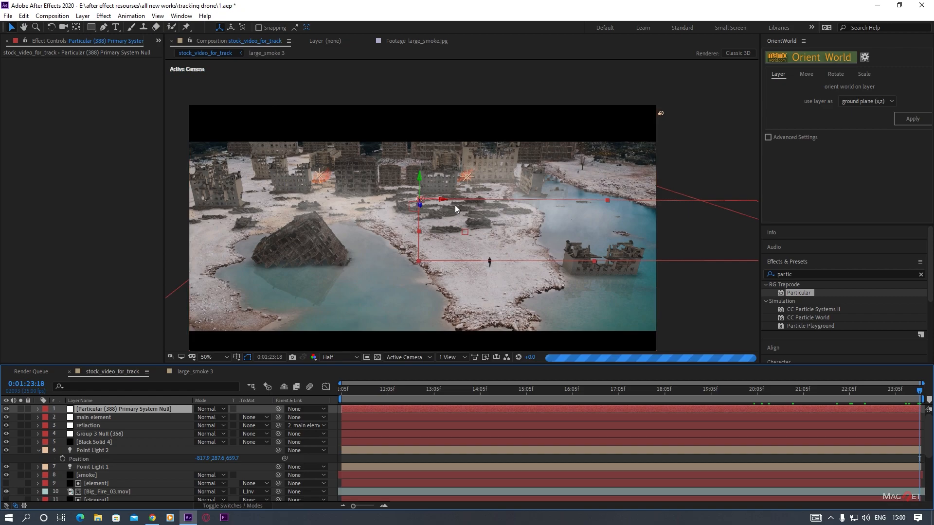
pyautogui.moveTo(444, 203); pyautogui.dragTo(331, 201)
pyautogui.hotkey('ctrl', 'z')
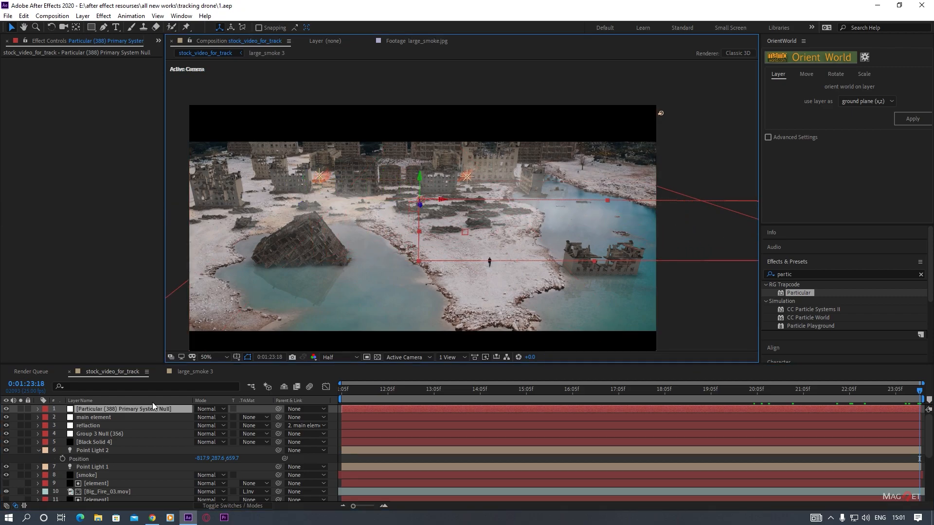
# Paste Point Light 2's position onto the Particular emitter null and check its placement up close.
pyautogui.click(138, 410)
pyautogui.press('p')
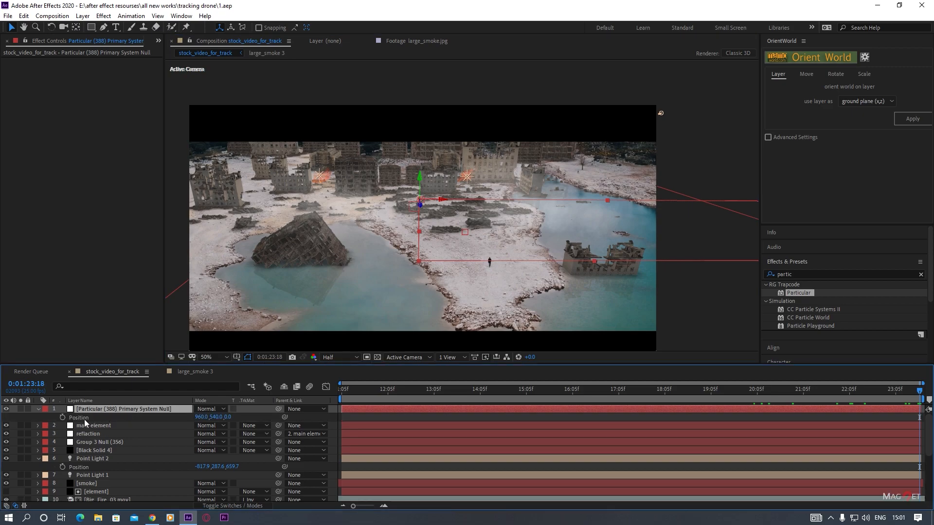
pyautogui.click(80, 418)
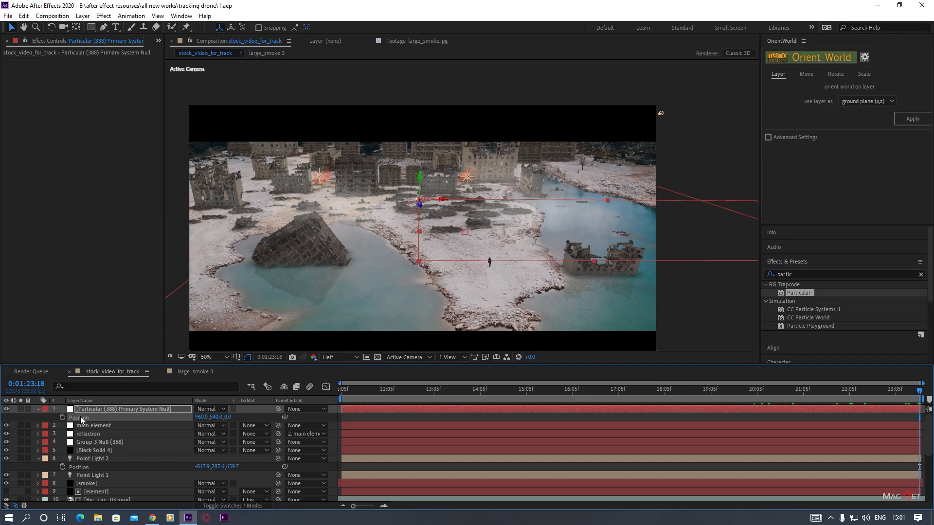
pyautogui.hotkey('ctrl', 'v')
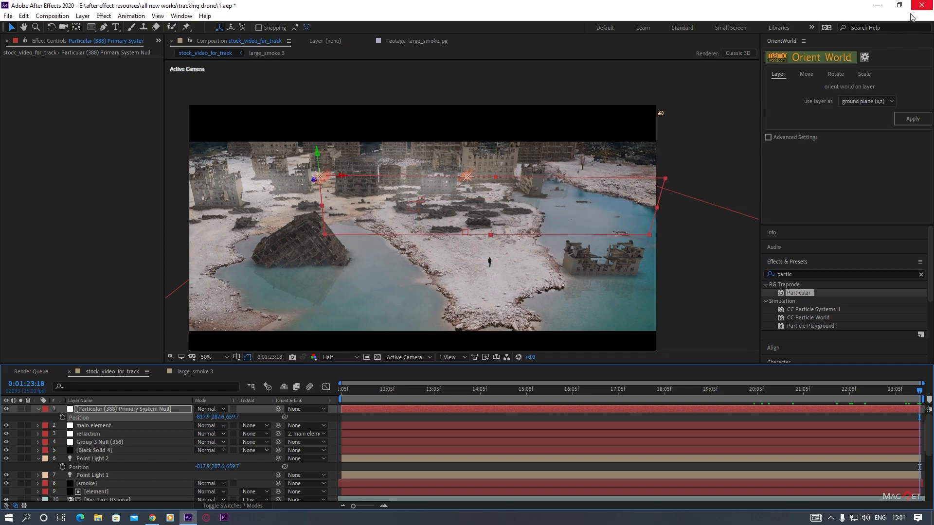
pyautogui.press('.')
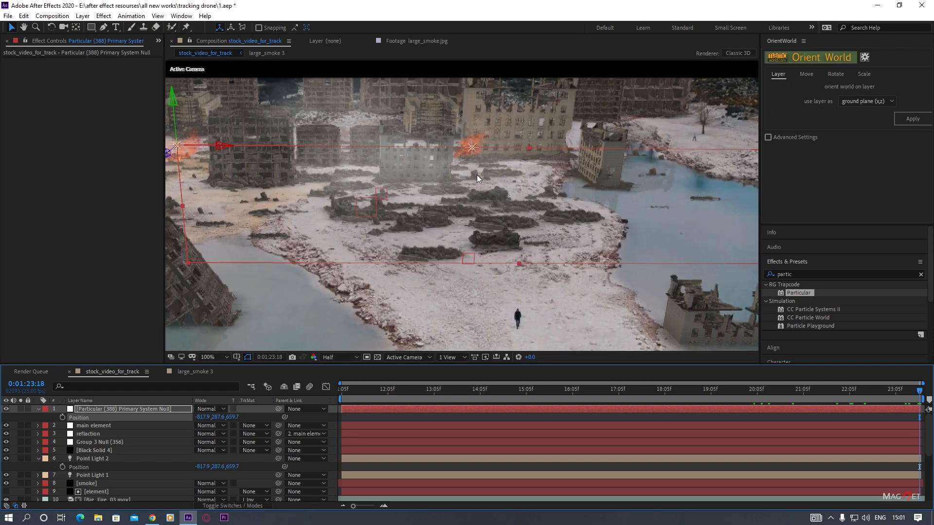
pyautogui.press(',')
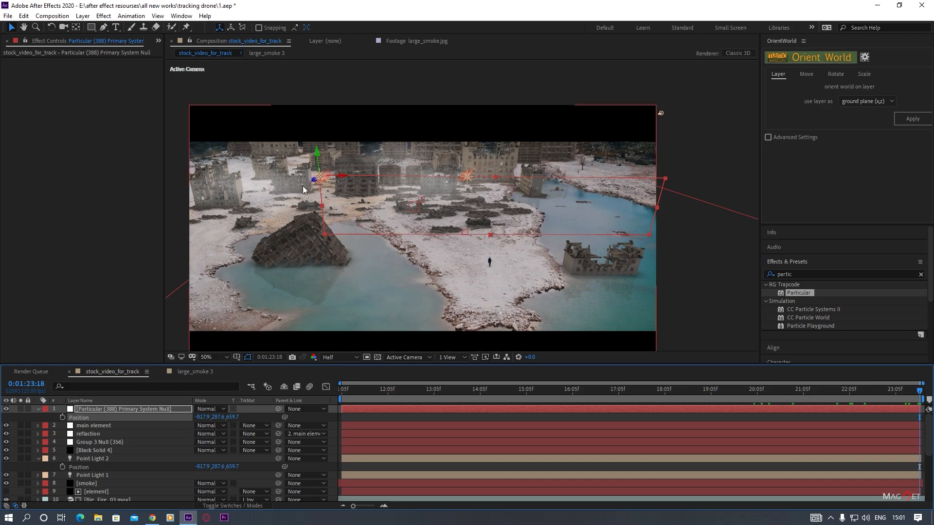
# Raise the smoke layer's particle Opacity to 76.
pyautogui.click(90, 484)
pyautogui.scroll(-5, 67, 302)
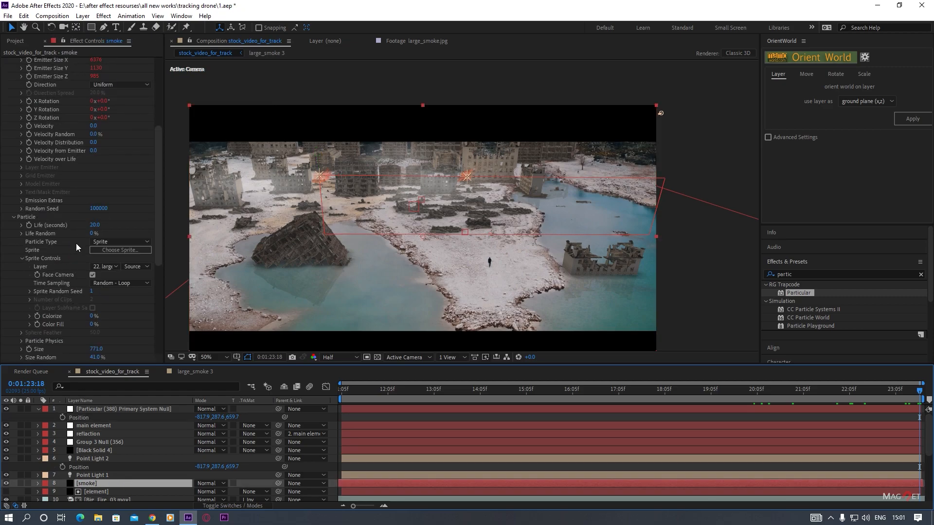
pyautogui.scroll(-3, 47, 217)
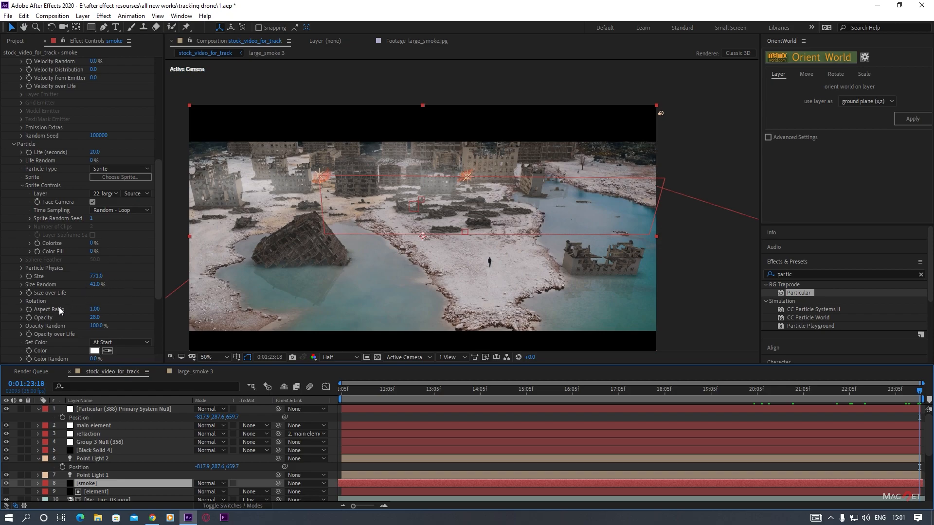
pyautogui.click(111, 319)
pyautogui.moveTo(118, 319); pyautogui.dragTo(121, 319)
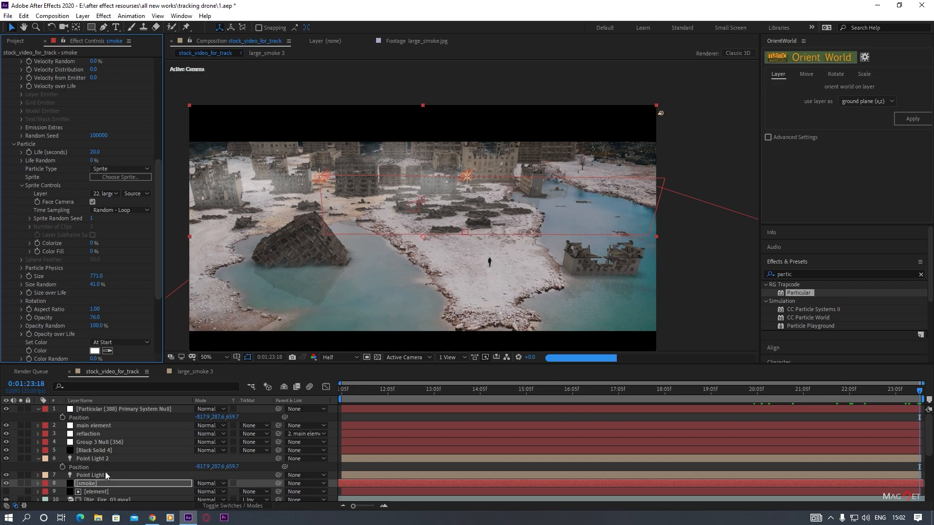
# Hide the Multiply-mode element layer that uses the alpha track matte.
pyautogui.scroll(-4, 107, 476)
pyautogui.click(126, 476)
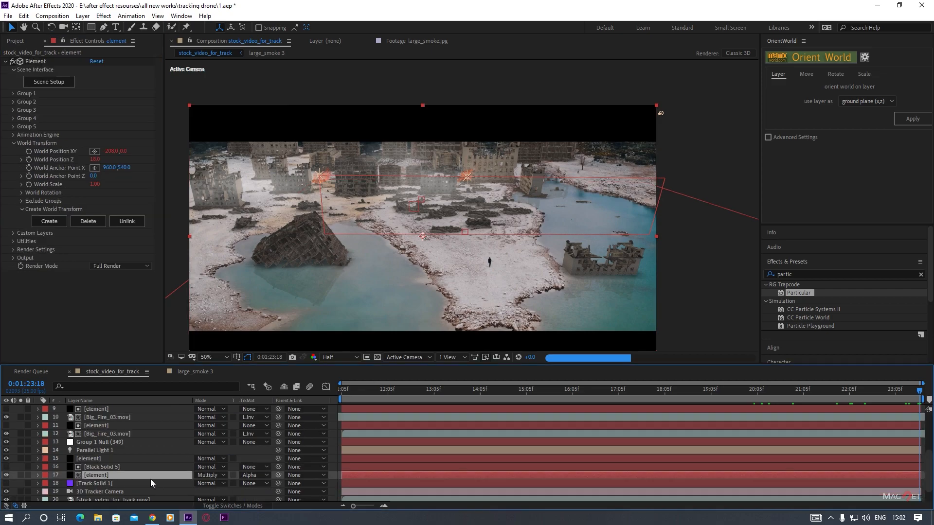
pyautogui.click(6, 476)
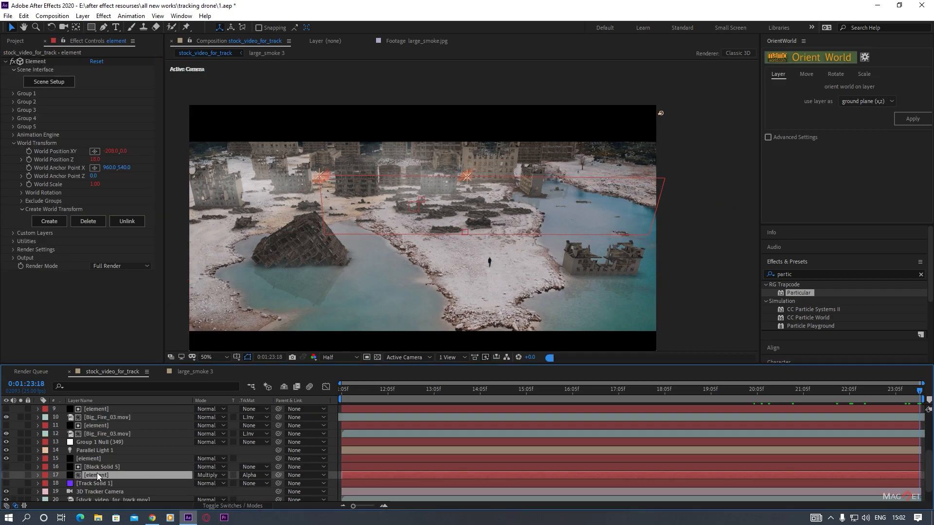
pyautogui.scroll(1, 341, 183)
pyautogui.scroll(-1, 373, 203)
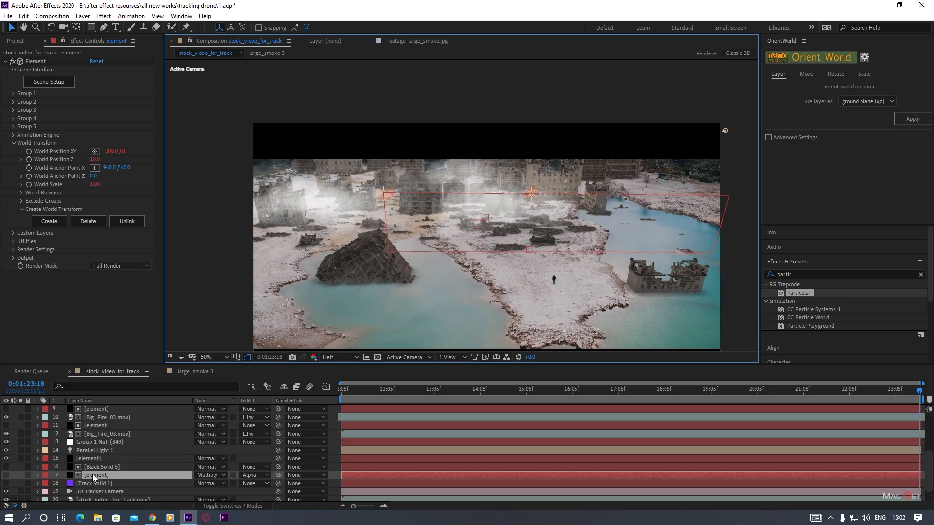
# Duplicate the visible main element layer and move the copy directly above the smoke layer.
pyautogui.click(89, 460)
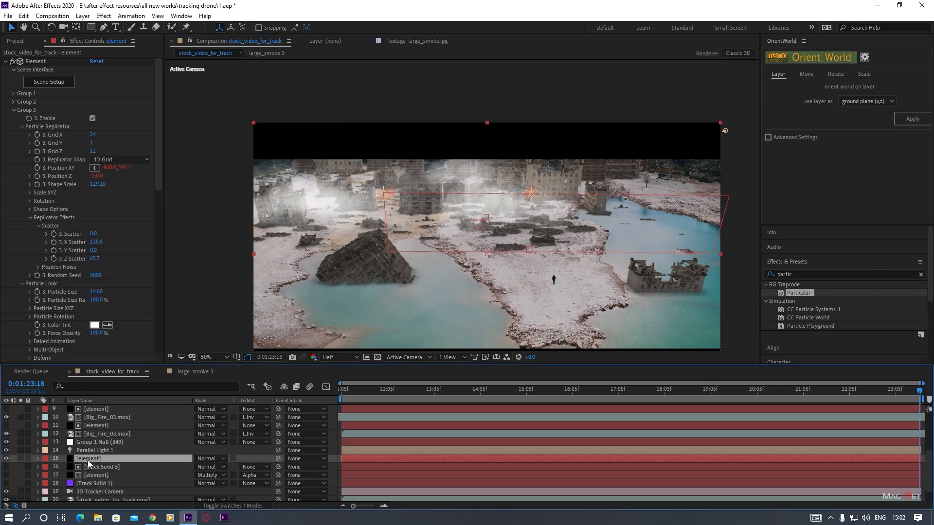
pyautogui.hotkey('ctrl', 'd')
pyautogui.scroll(4, 90, 467)
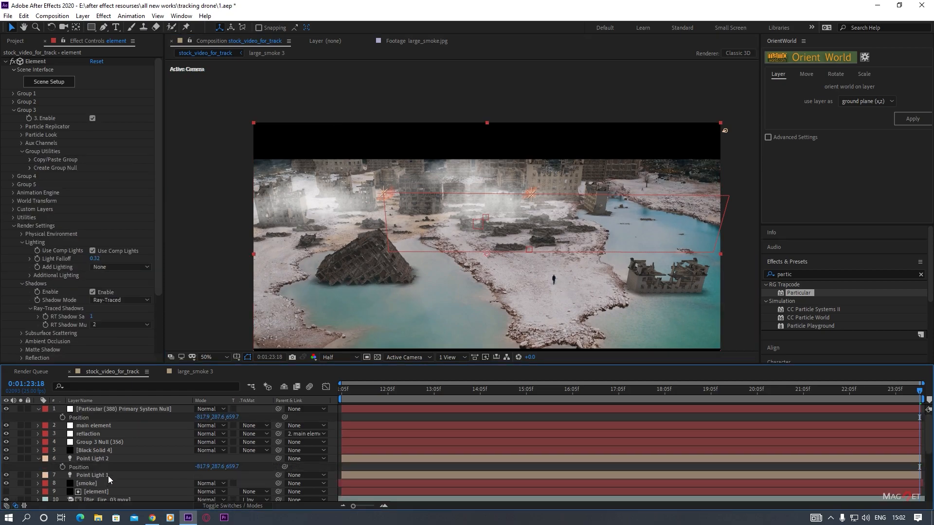
pyautogui.scroll(-3, 108, 476)
pyautogui.moveTo(91, 457); pyautogui.dragTo(106, 408)
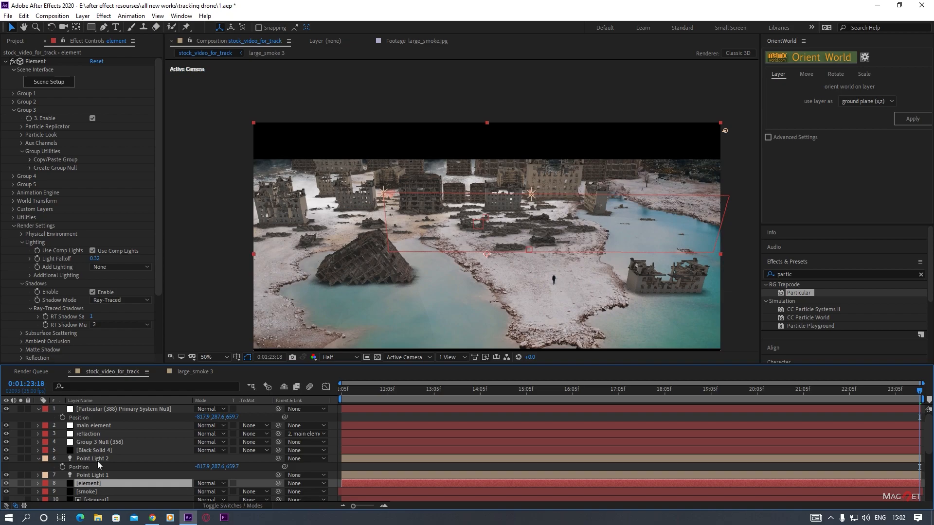
# Set the duplicated element layer's Element output to the World Position matte with Position Z Matte at 1100.
pyautogui.click(13, 110)
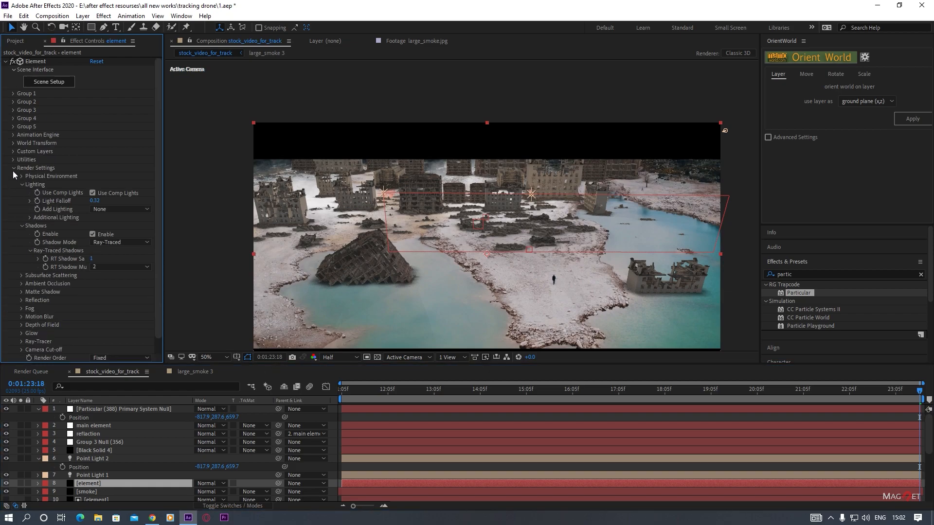
pyautogui.click(13, 169)
pyautogui.click(13, 176)
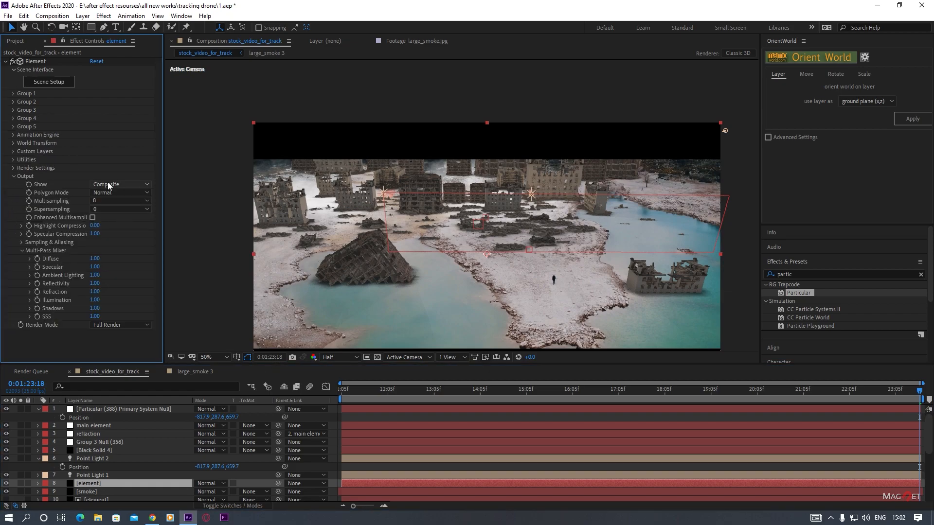
pyautogui.click(124, 184)
pyautogui.click(139, 334)
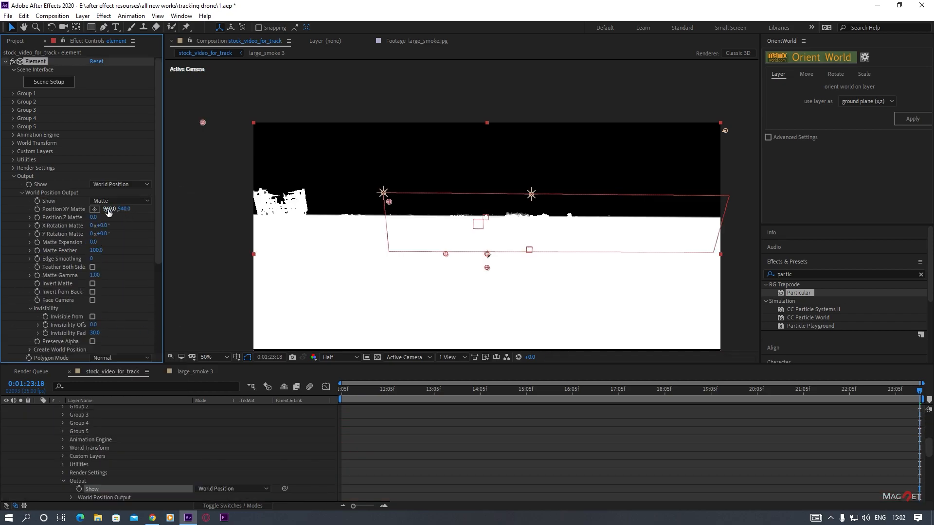
pyautogui.moveTo(97, 220); pyautogui.dragTo(142, 212)
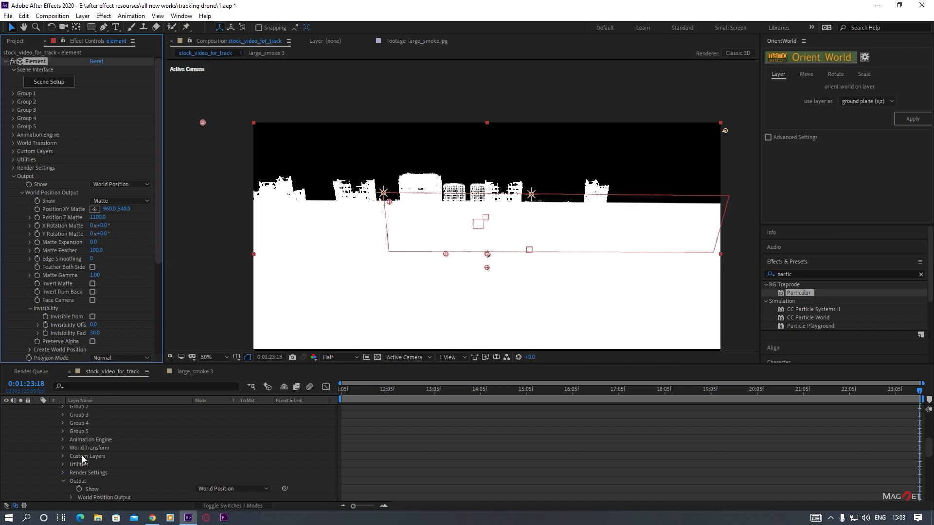
# Set the smoke layer's track matte to Luma Inverted Matte using the element copy directly above it.
pyautogui.scroll(3, 81, 455)
pyautogui.click(38, 447)
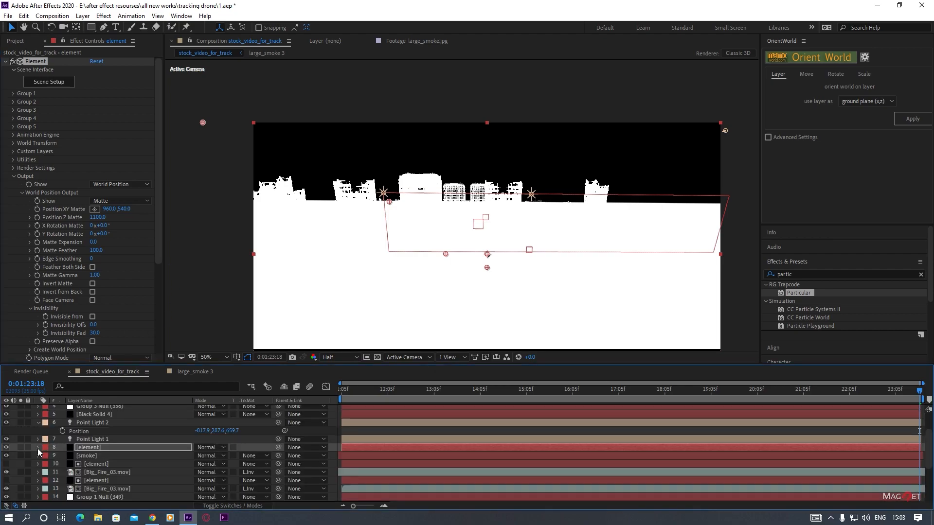
pyautogui.click(92, 456)
pyautogui.click(253, 456)
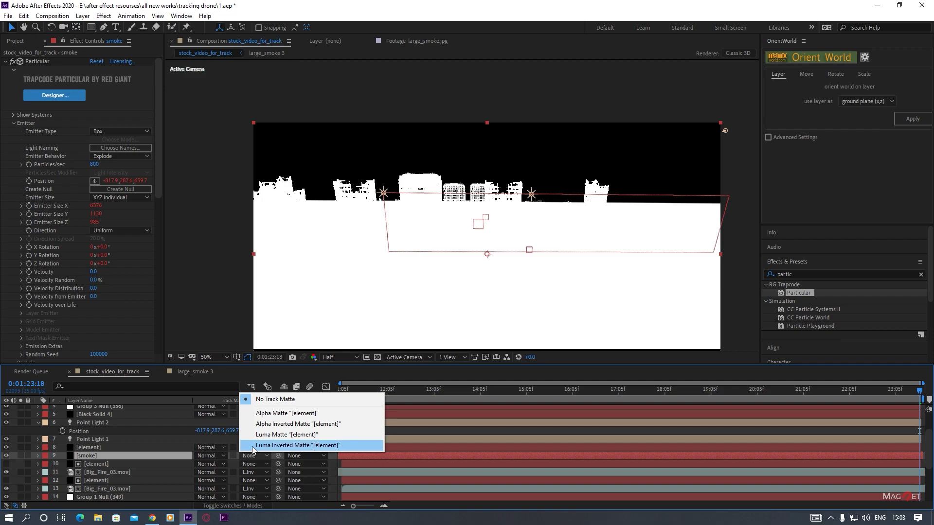
pyautogui.click(279, 446)
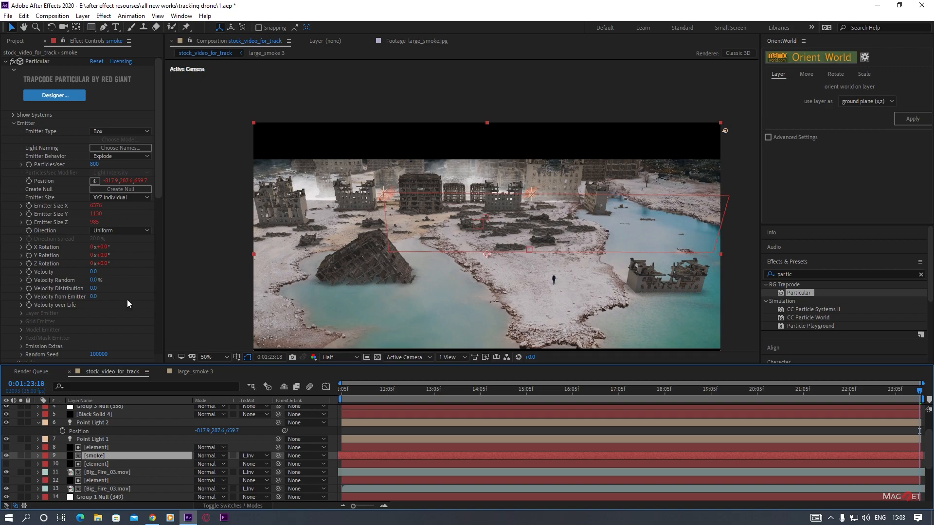
# Set the element matte's Matte Expansion to -340 and Matte Feather to 435, and check the smoke edges up close.
pyautogui.click(95, 448)
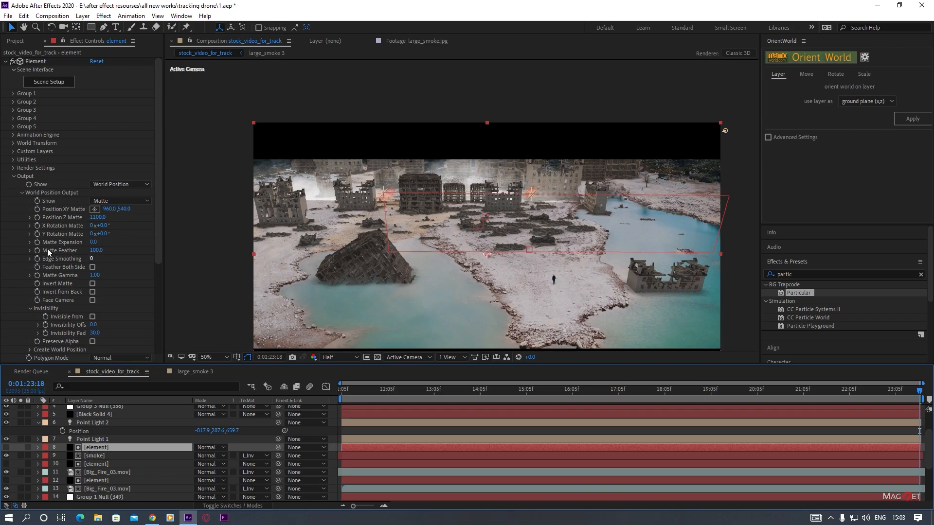
pyautogui.moveTo(97, 250); pyautogui.dragTo(225, 268)
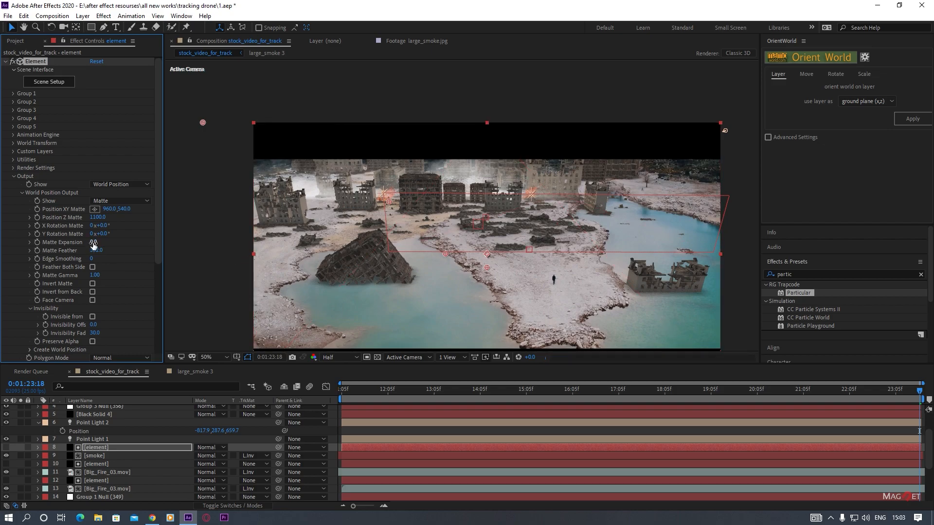
pyautogui.moveTo(94, 244); pyautogui.dragTo(91, 250)
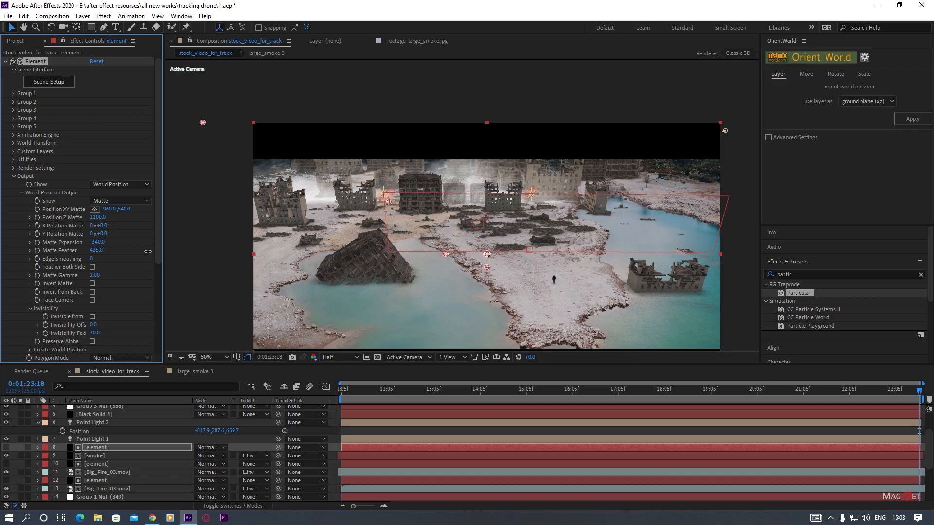
pyautogui.scroll(-2, 467, 231)
pyautogui.scroll(3, 465, 231)
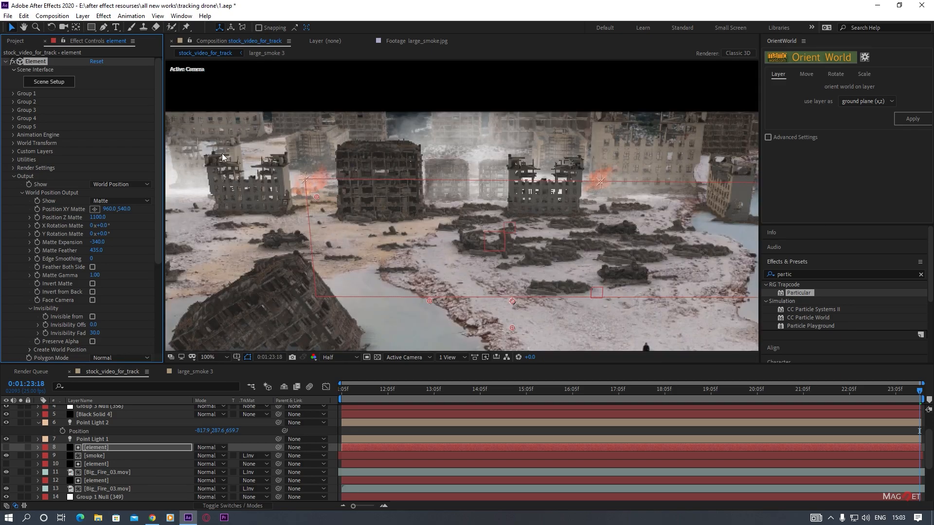
pyautogui.moveTo(448, 196); pyautogui.dragTo(437, 249)
pyautogui.press(',')
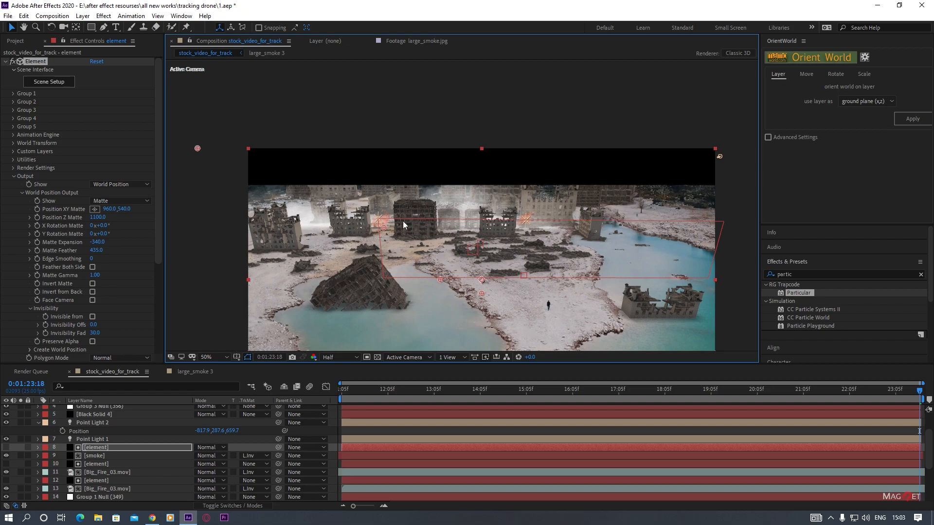
# Duplicate the stock_video_for_track.mov layer and draw a rectangular mask across the upper background of the copy.
pyautogui.press(',')
pyautogui.moveTo(438, 273); pyautogui.dragTo(415, 260)
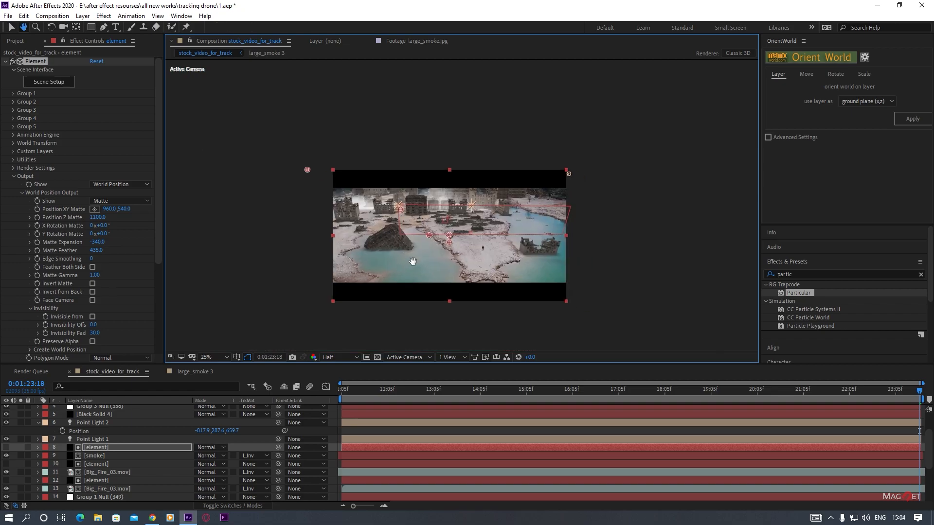
pyautogui.scroll(-3, 100, 480)
pyautogui.click(80, 489)
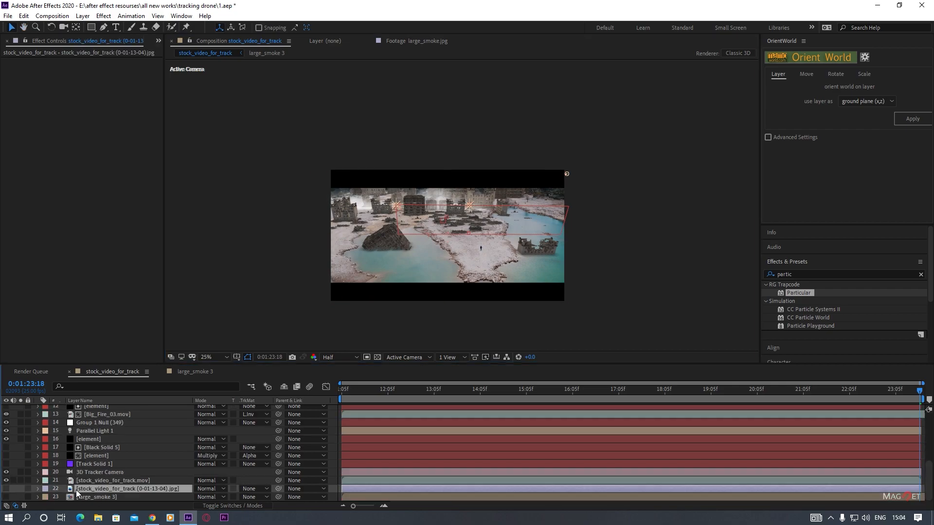
pyautogui.click(88, 480)
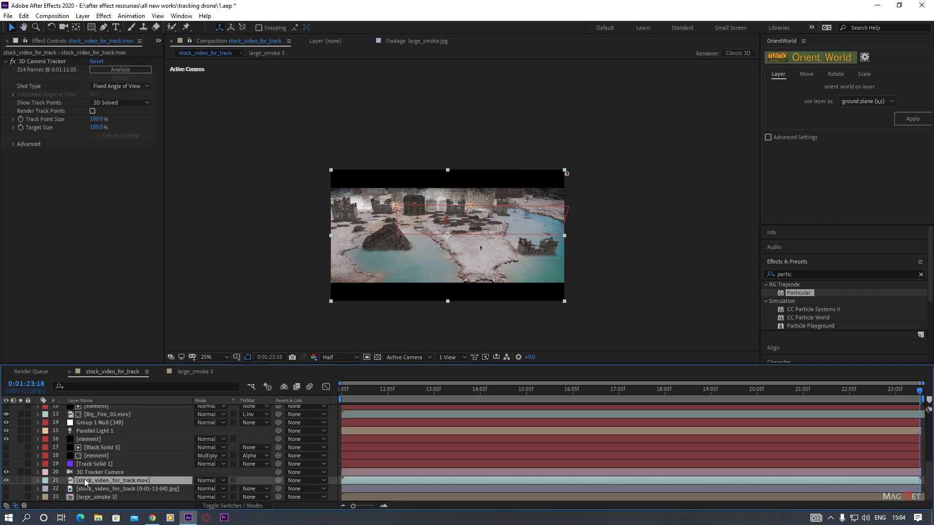
pyautogui.hotkey('ctrl', 'd')
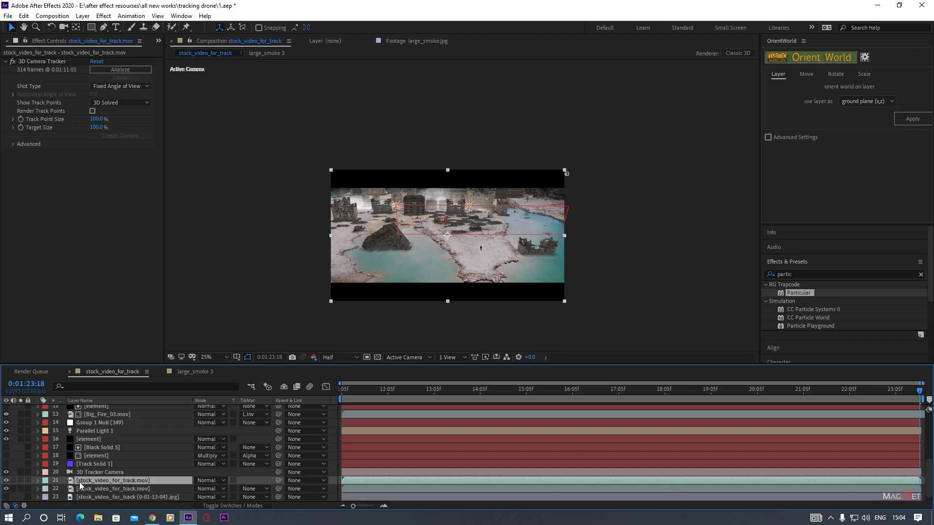
pyautogui.press('q')
pyautogui.moveTo(316, 146); pyautogui.dragTo(617, 201)
pyautogui.press('.')
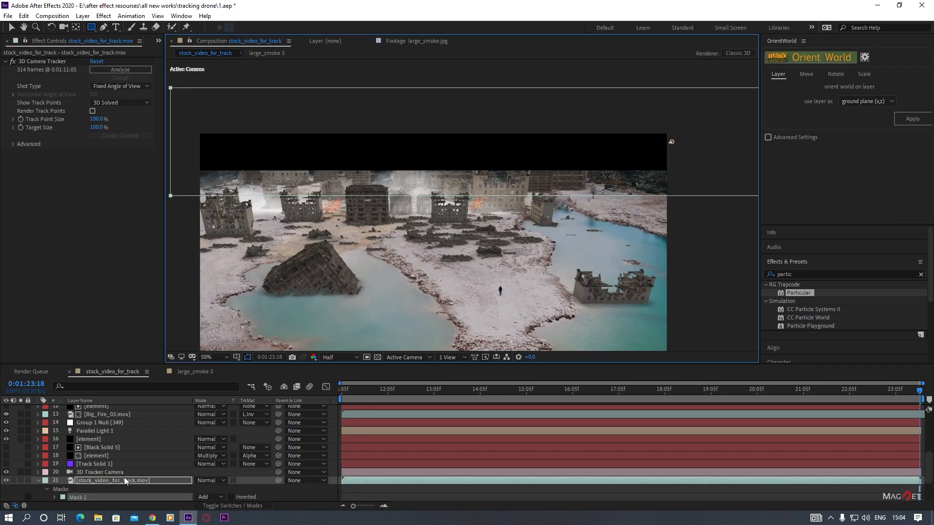
# Apply Tint to the masked footage copy with Map Black To 5B5B5B and Amount to Tint 53%.
pyautogui.click(107, 482)
pyautogui.click(103, 15)
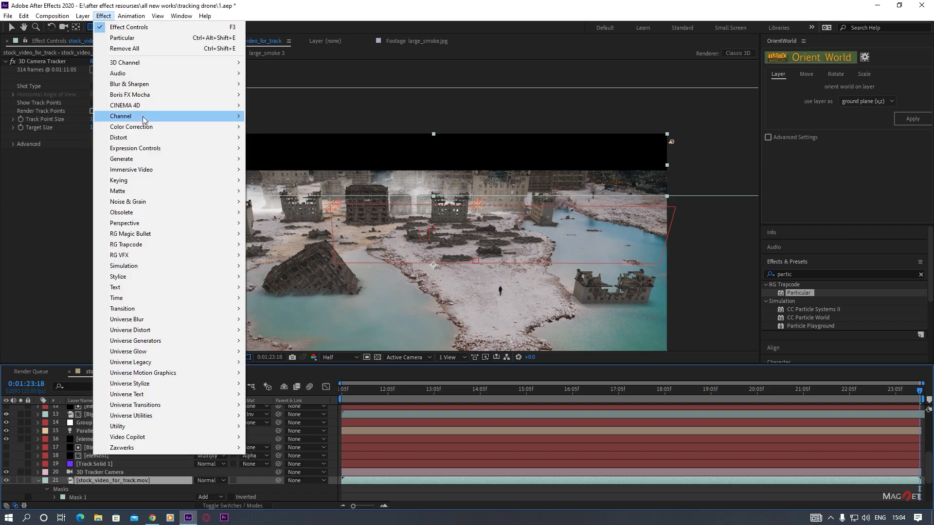
pyautogui.moveTo(208, 127)
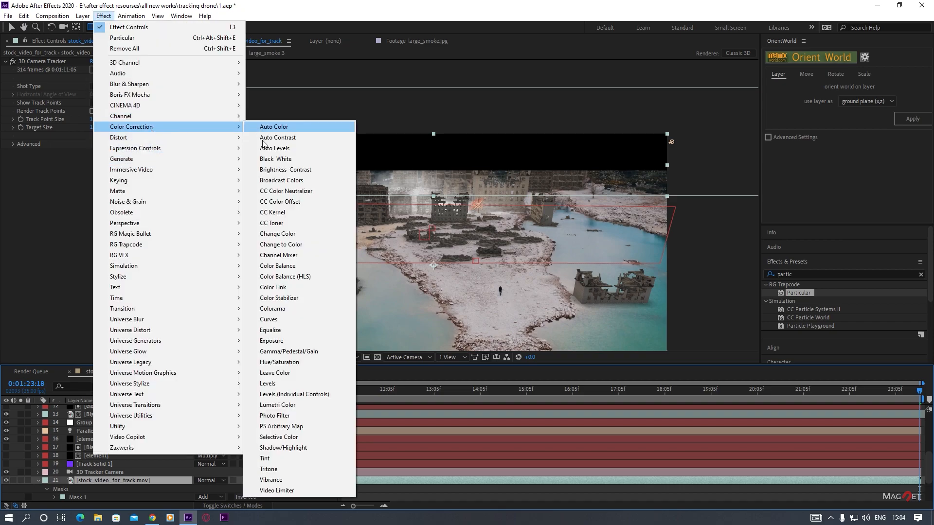
pyautogui.click(265, 459)
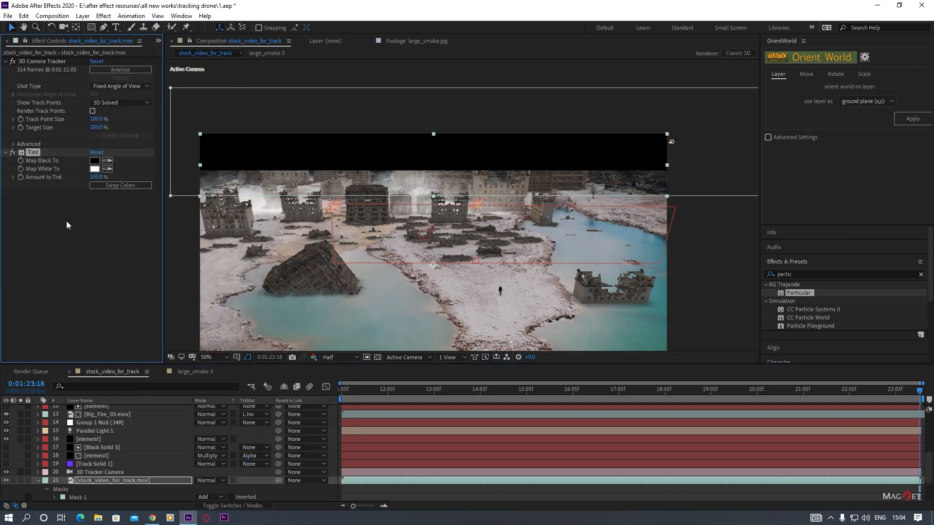
pyautogui.click(94, 161)
pyautogui.moveTo(18, 126); pyautogui.dragTo(1, 91)
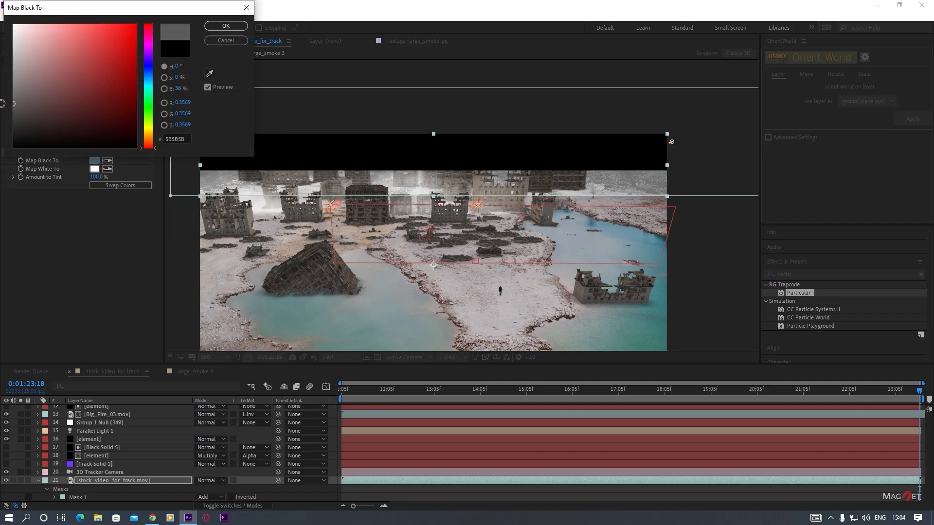
pyautogui.click(217, 28)
pyautogui.moveTo(101, 177); pyautogui.dragTo(92, 190)
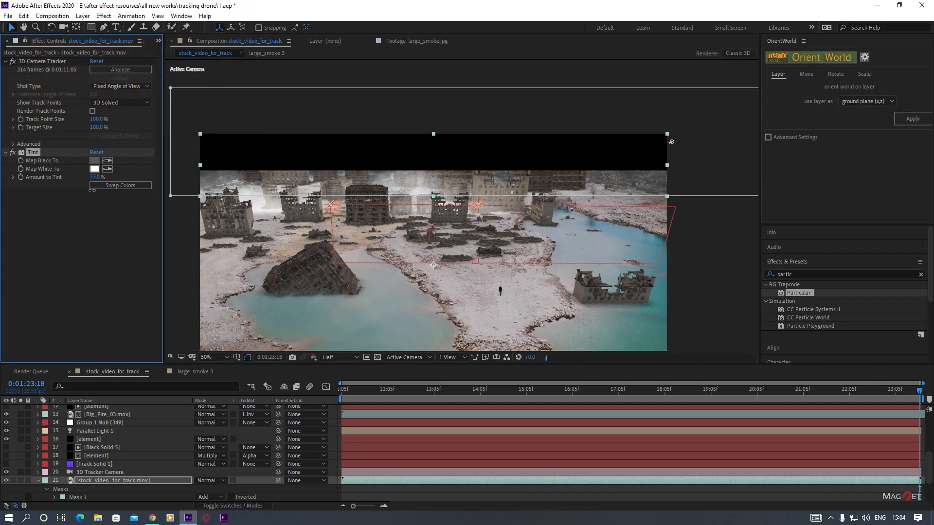
# Feather the footage copy's mask by 167 pixels and check the blend in the whole frame.
pyautogui.click(88, 482)
pyautogui.click(79, 498)
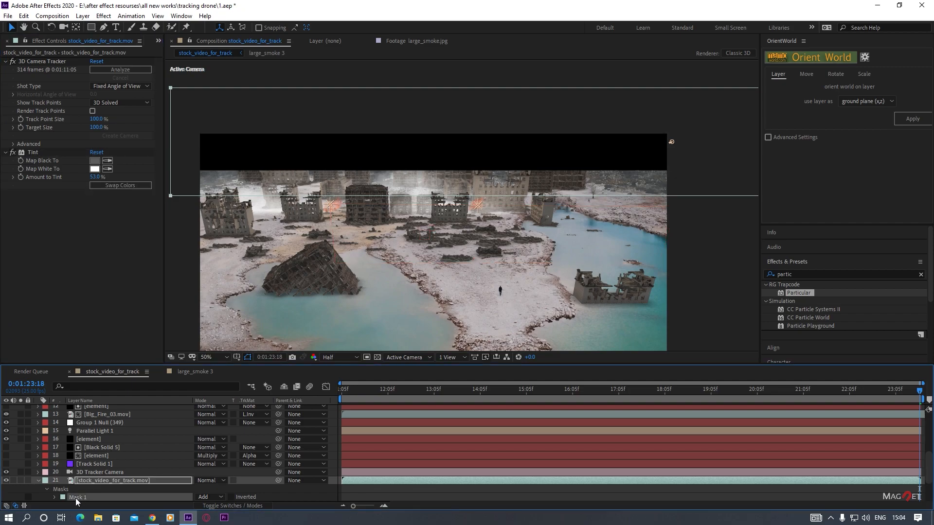
pyautogui.press('f')
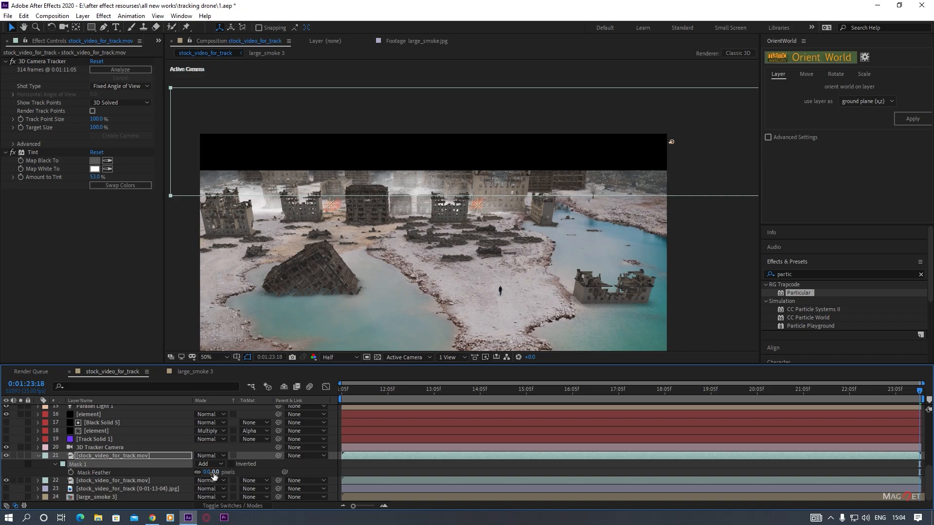
pyautogui.moveTo(205, 475); pyautogui.dragTo(291, 472)
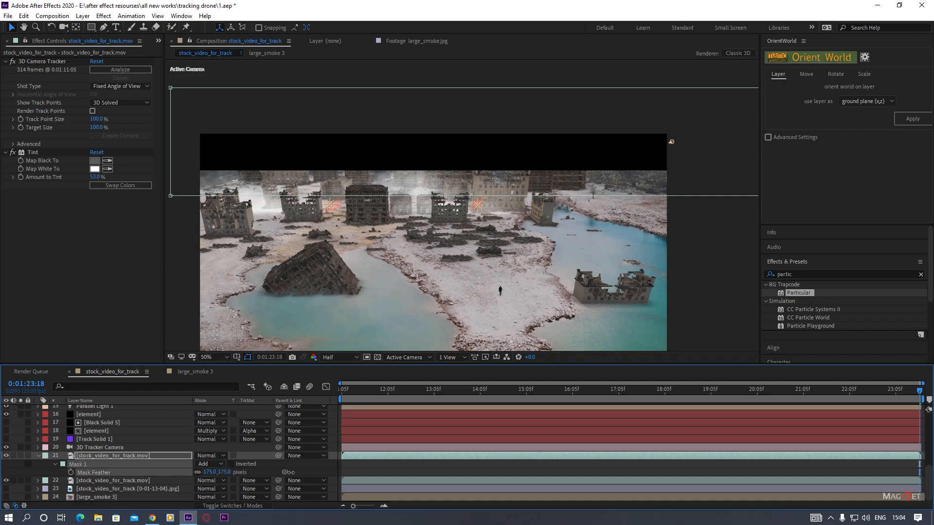
pyautogui.click(190, 267)
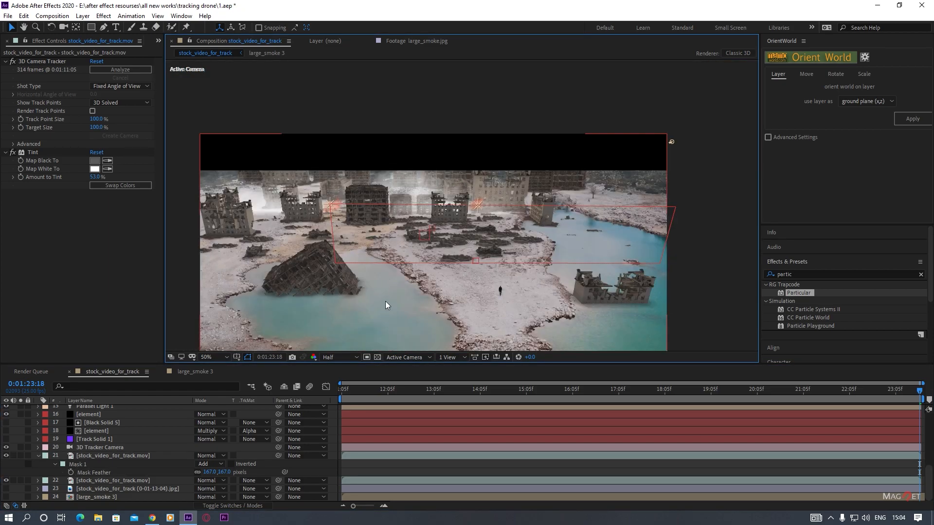
pyautogui.moveTo(385, 302); pyautogui.dragTo(387, 261)
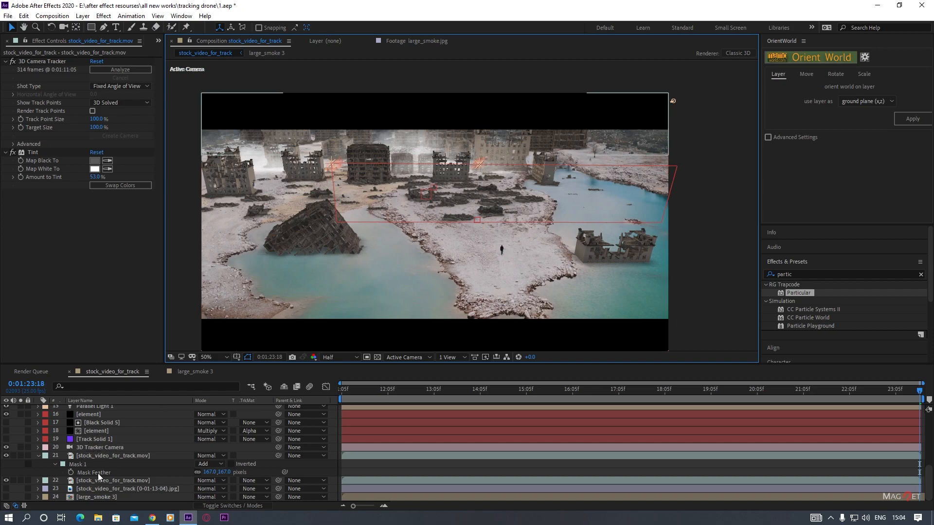
# Apply Tint to the smoke layer with Map Black To 575757, and sample that same gray for Map White To.
pyautogui.scroll(3, 92, 445)
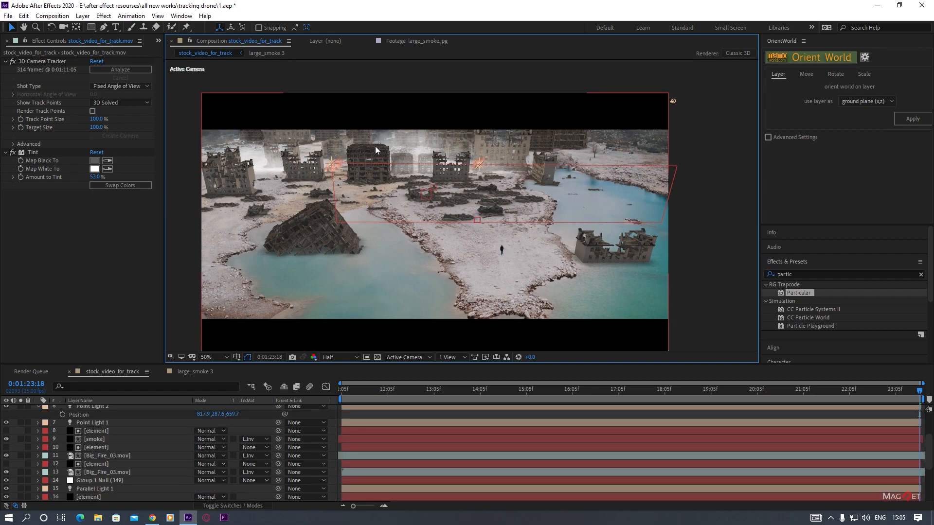
pyautogui.click(92, 440)
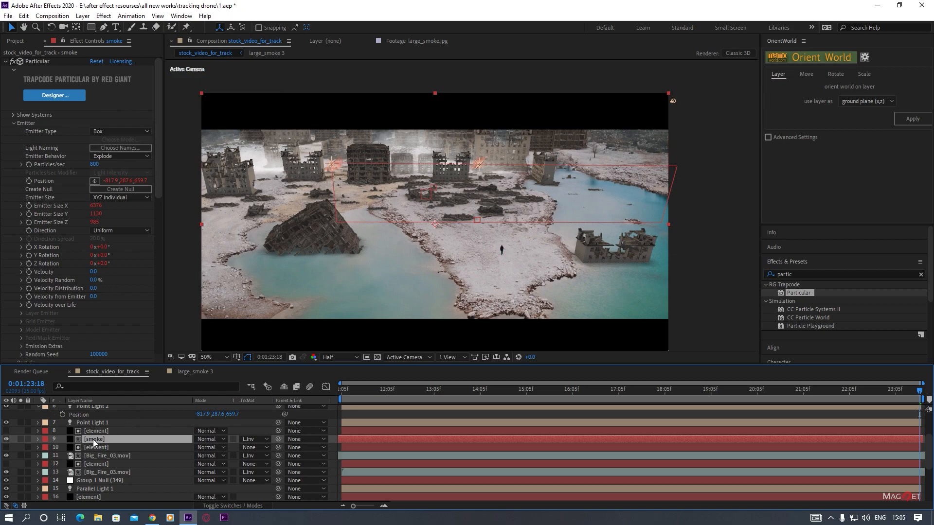
pyautogui.click(108, 17)
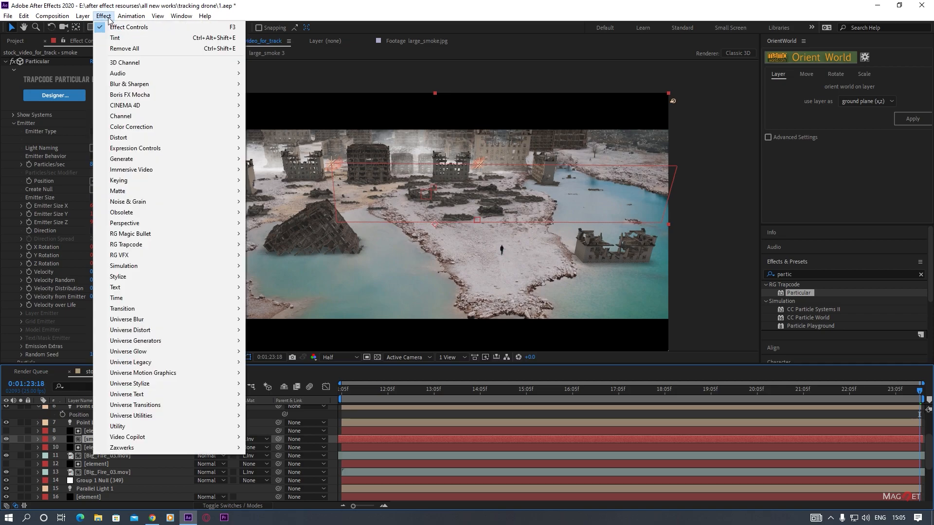
pyautogui.click(132, 38)
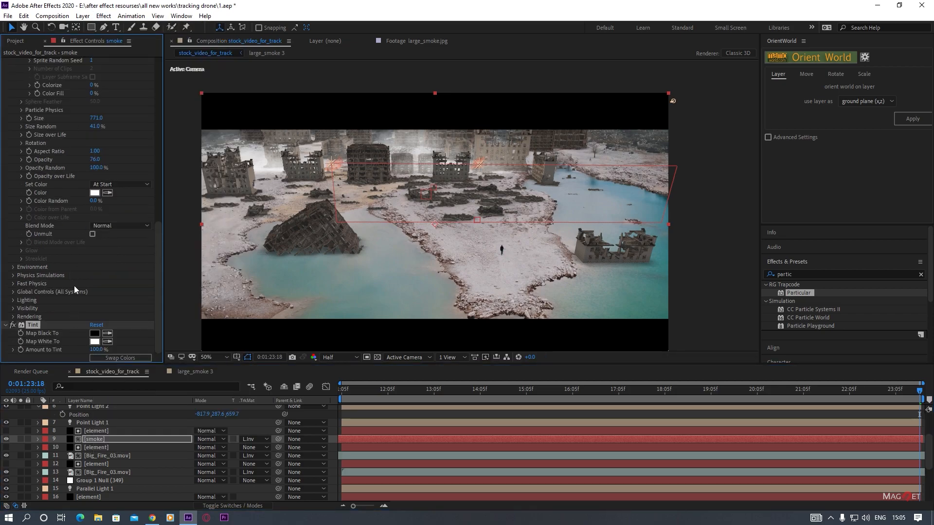
pyautogui.click(94, 335)
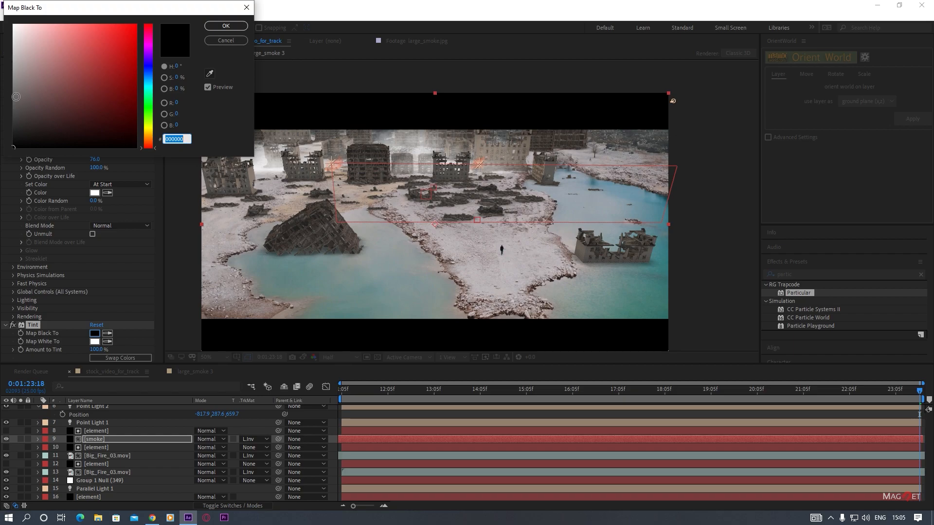
pyautogui.click(10, 102)
pyautogui.moveTo(11, 102); pyautogui.dragTo(7, 106)
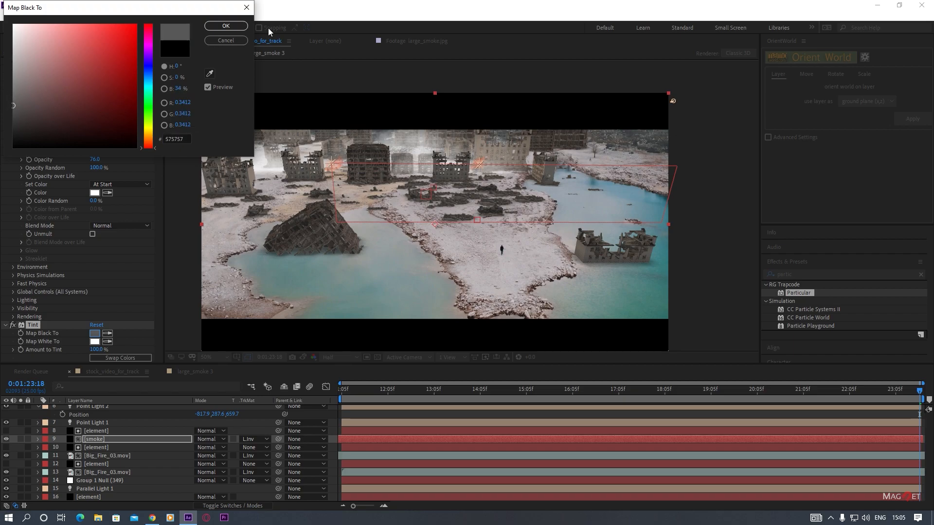
pyautogui.click(226, 26)
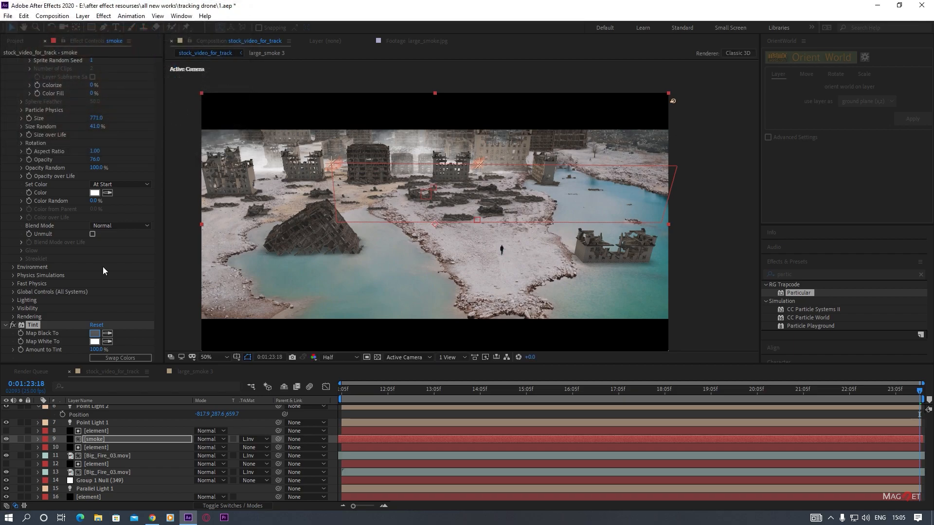
pyautogui.click(107, 342)
pyautogui.click(95, 334)
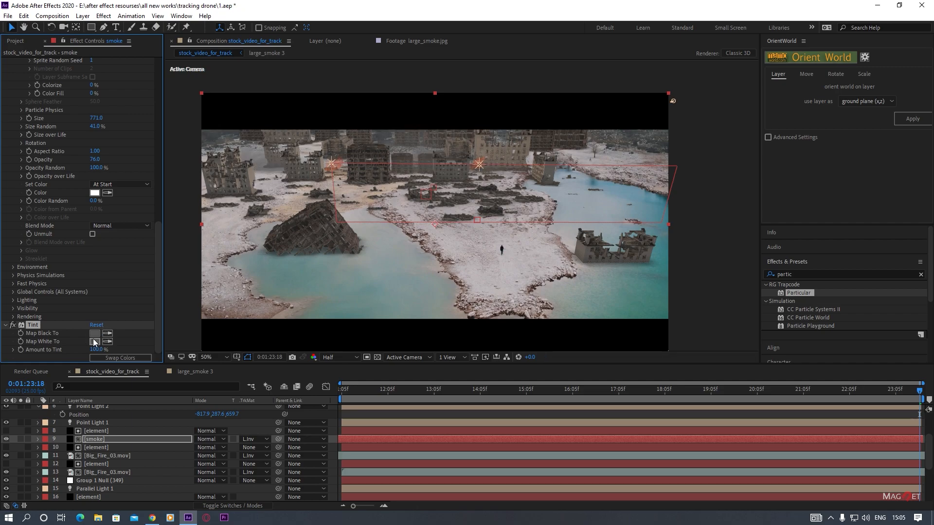
# Set the smoke layer's Tint amount to 36%.
pyautogui.moveTo(96, 351); pyautogui.dragTo(80, 360)
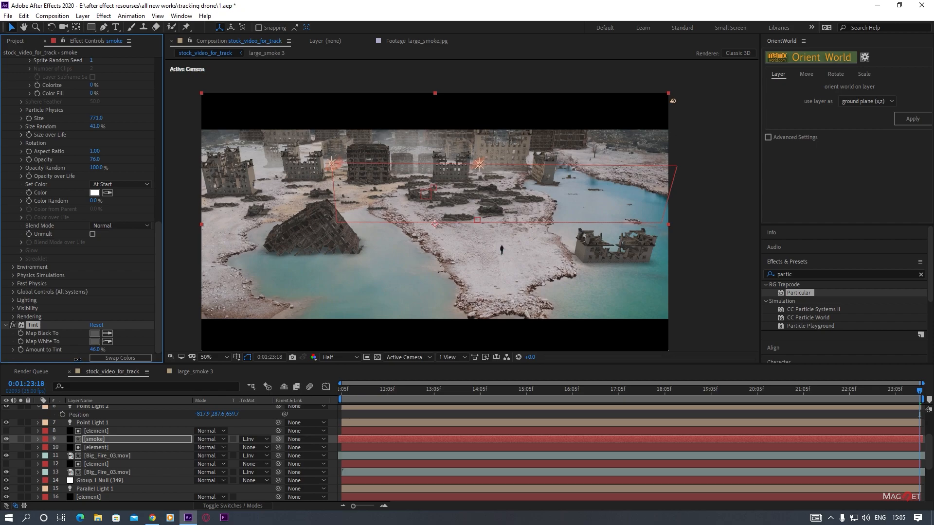
pyautogui.moveTo(70, 360); pyautogui.dragTo(70, 361)
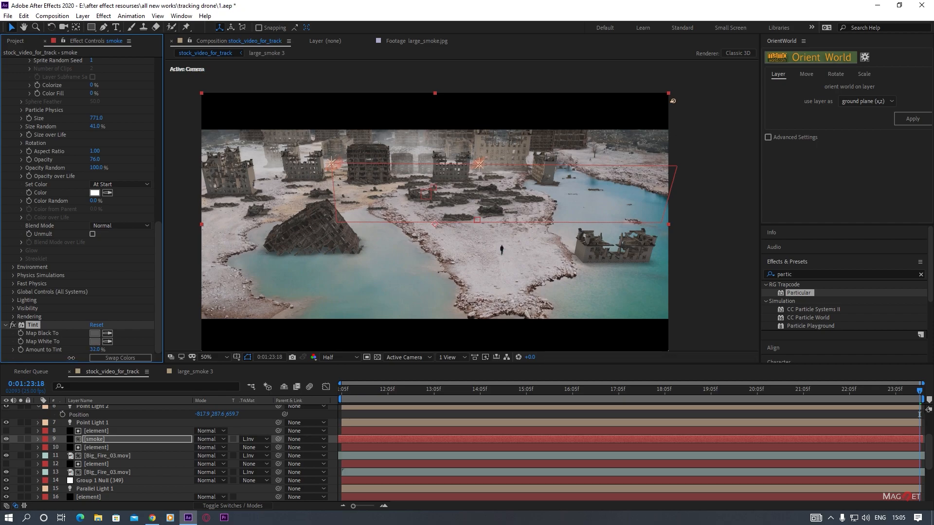
pyautogui.click(459, 77)
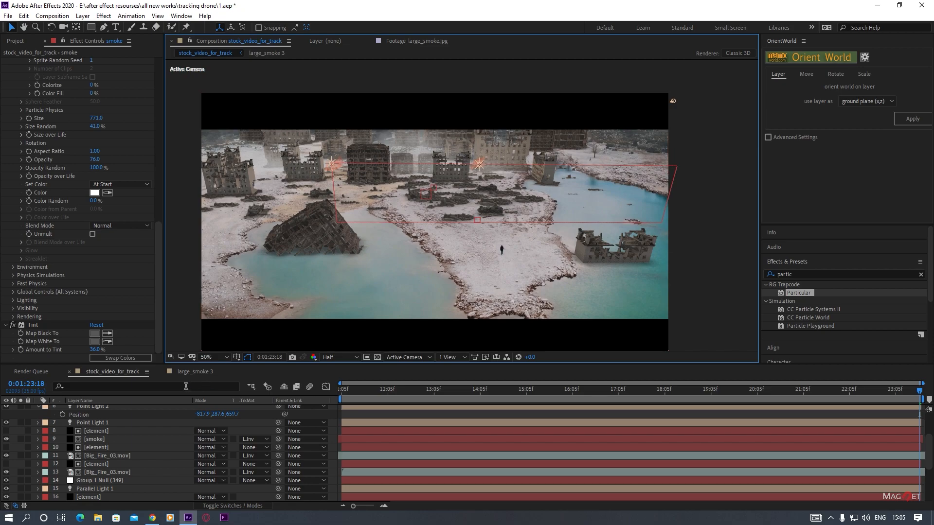
# Create a black 1920 x 1080 solid named "smoke 2" directly above the smoke layer.
pyautogui.click(335, 237)
pyautogui.click(83, 16)
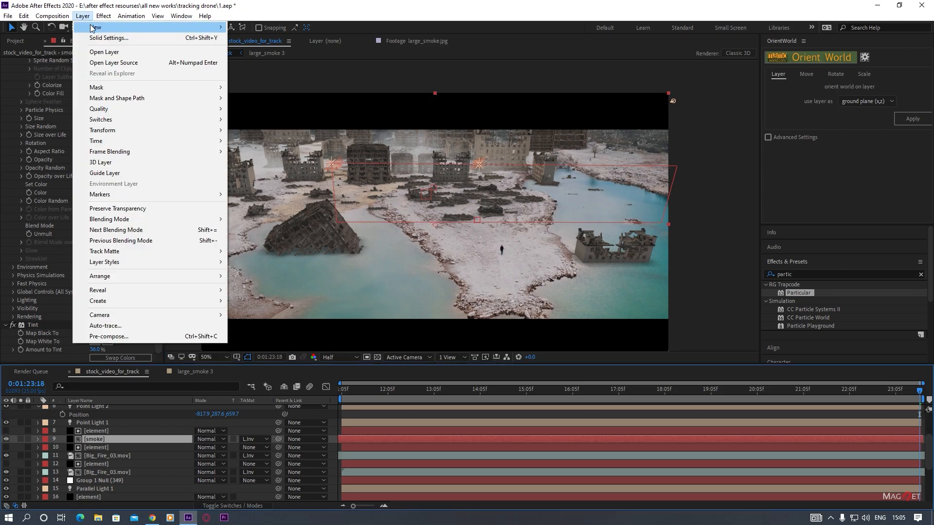
pyautogui.moveTo(146, 27)
pyautogui.click(258, 40)
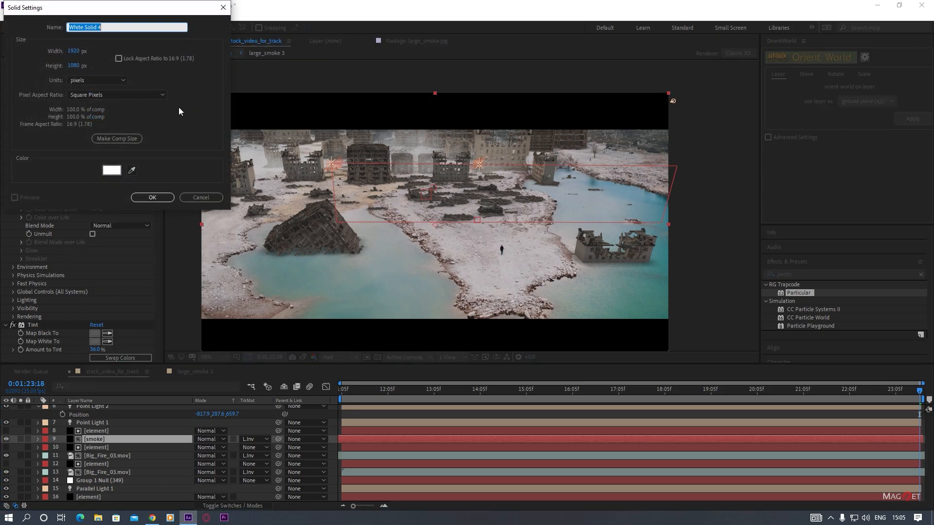
pyautogui.click(111, 170)
pyautogui.click(14, 147)
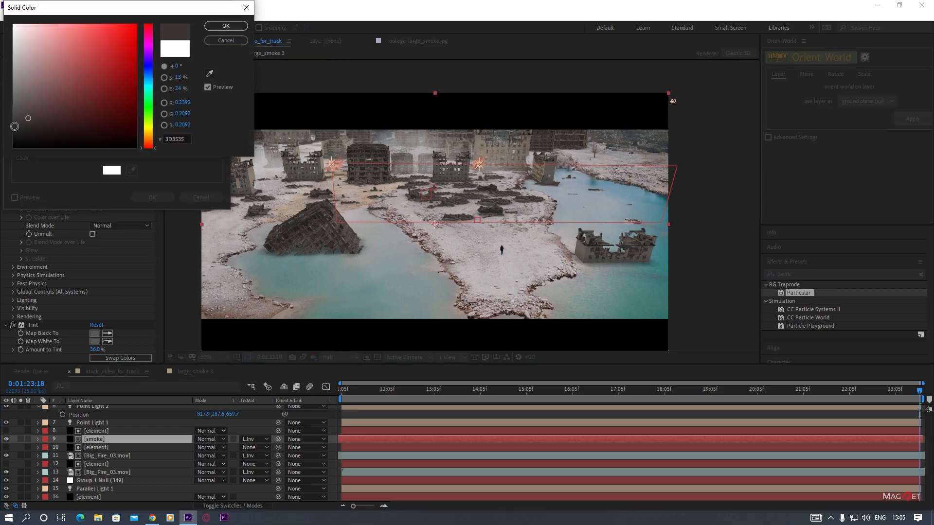
pyautogui.click(227, 26)
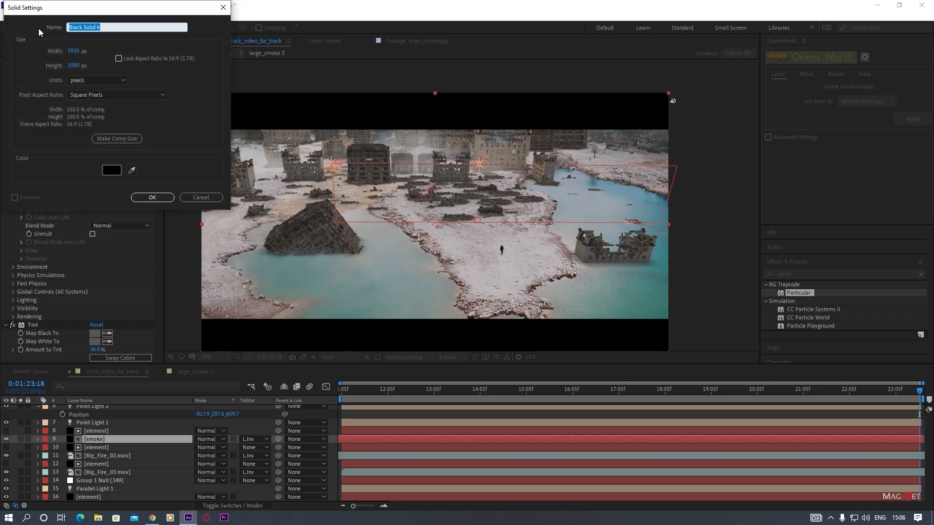
pyautogui.write('smoke 2')
pyautogui.click(146, 198)
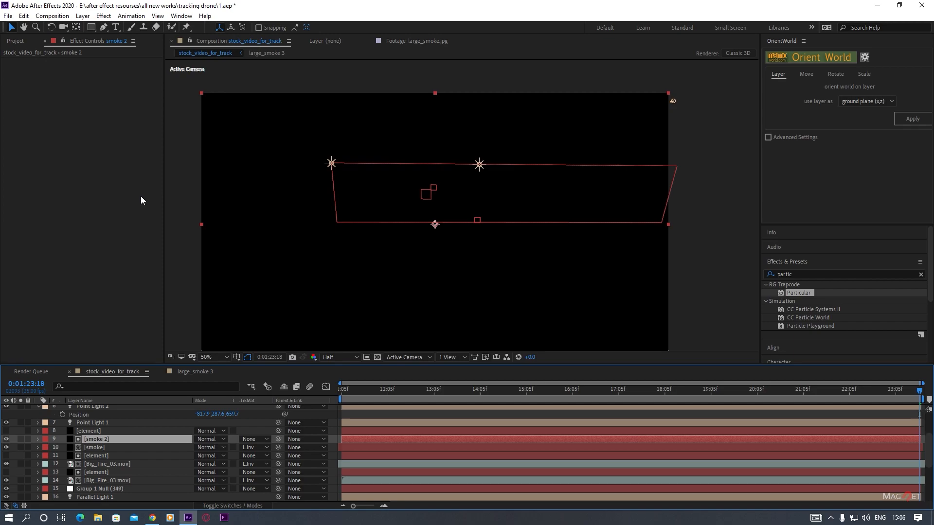
# Move smoke 2 above the element matte layer, apply Particular to it, and solo the layer.
pyautogui.moveTo(101, 440); pyautogui.dragTo(116, 430)
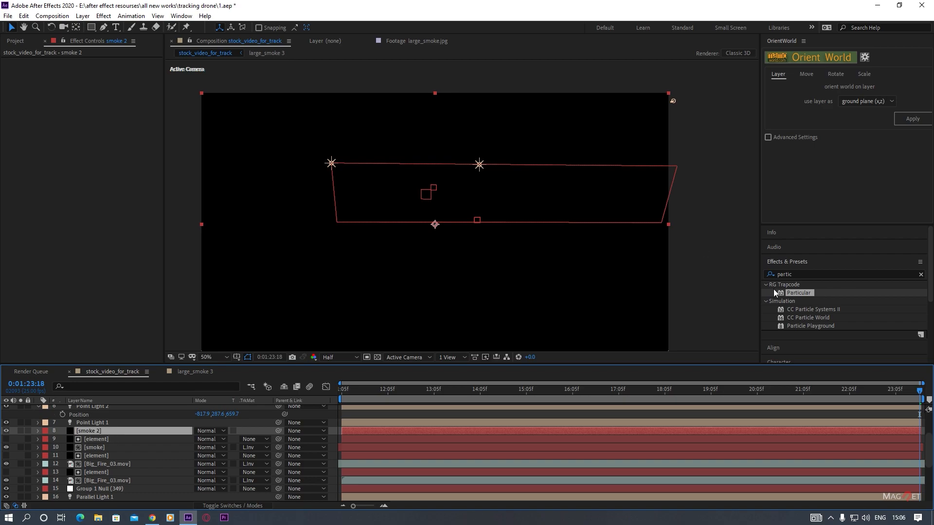
pyautogui.doubleClick(798, 293)
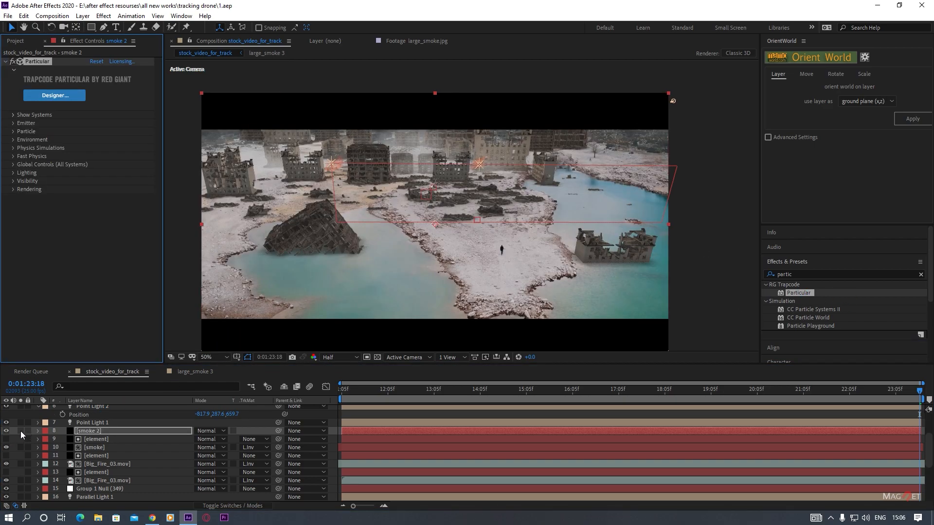
pyautogui.click(20, 431)
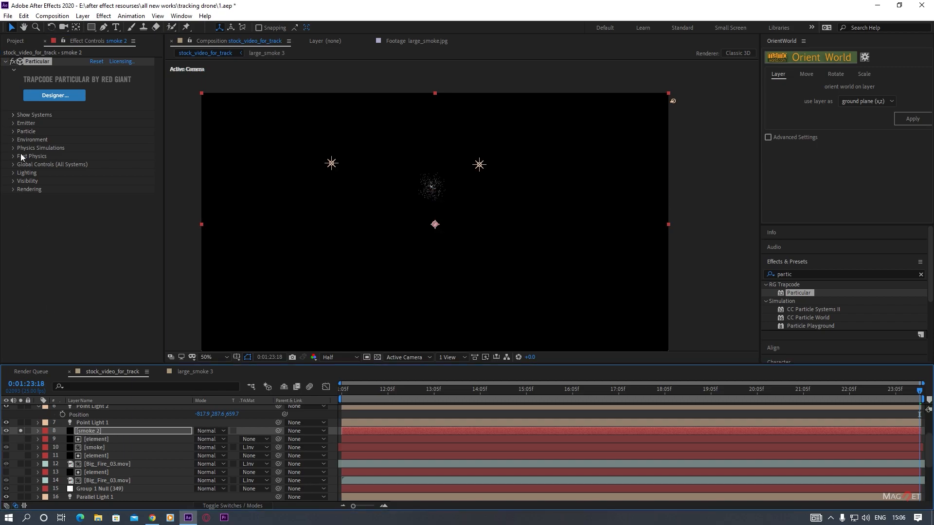
# Set smoke 2's Particle Type to Sprite and use the large_smoke 3 layer as its sprite source.
pyautogui.click(14, 132)
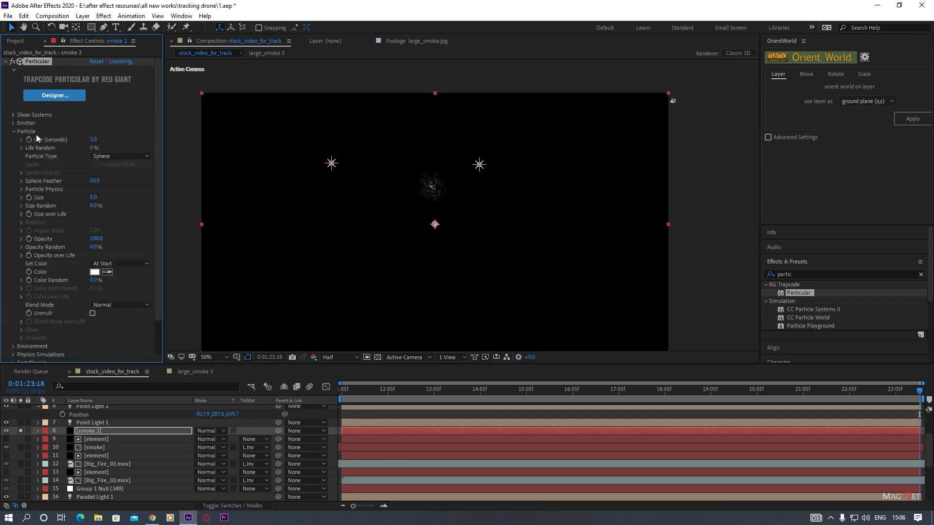
pyautogui.click(100, 156)
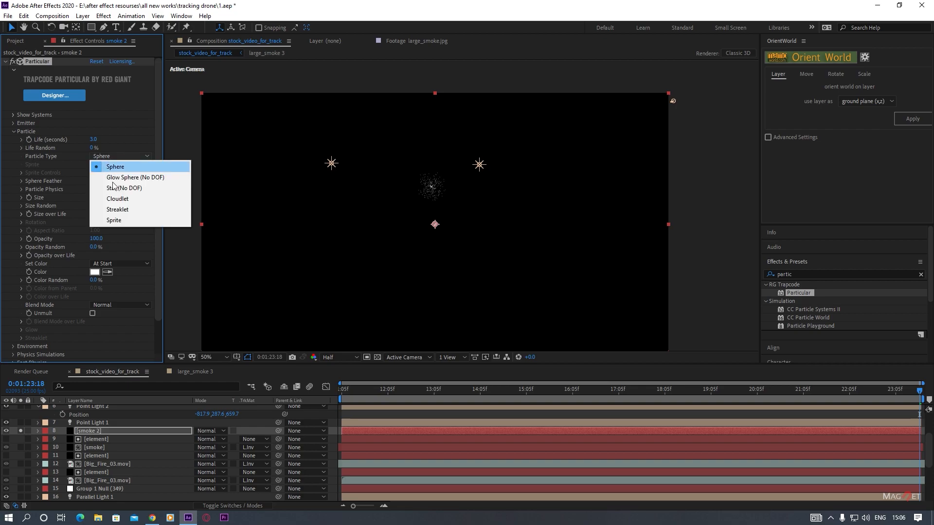
pyautogui.click(138, 220)
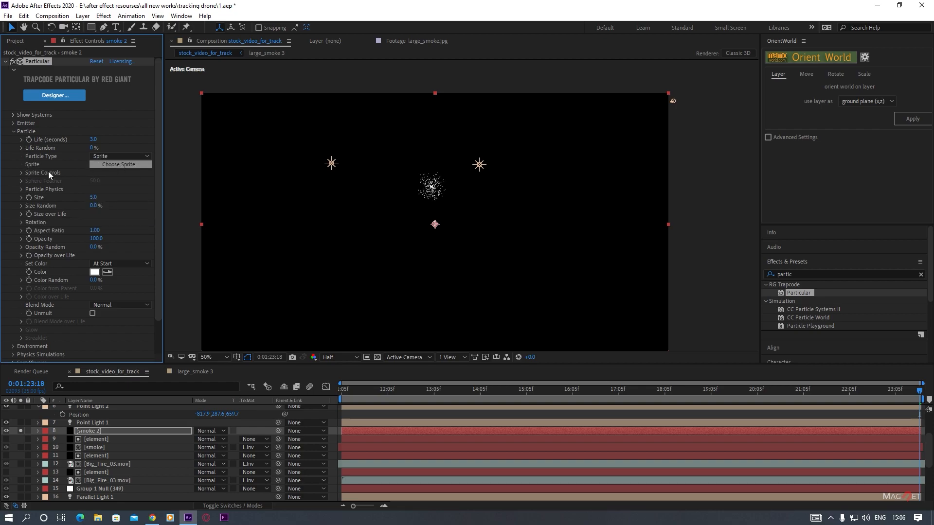
pyautogui.click(21, 174)
pyautogui.click(108, 181)
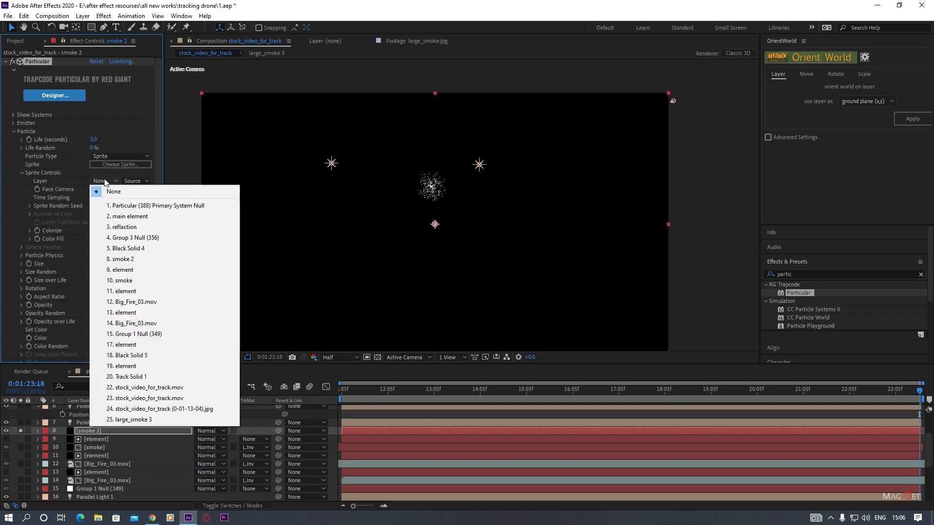
pyautogui.click(137, 422)
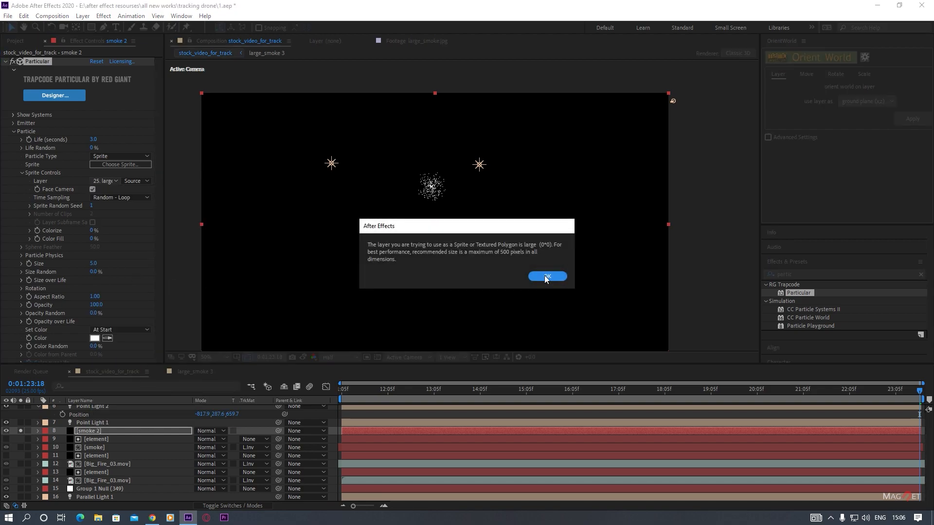
pyautogui.click(545, 276)
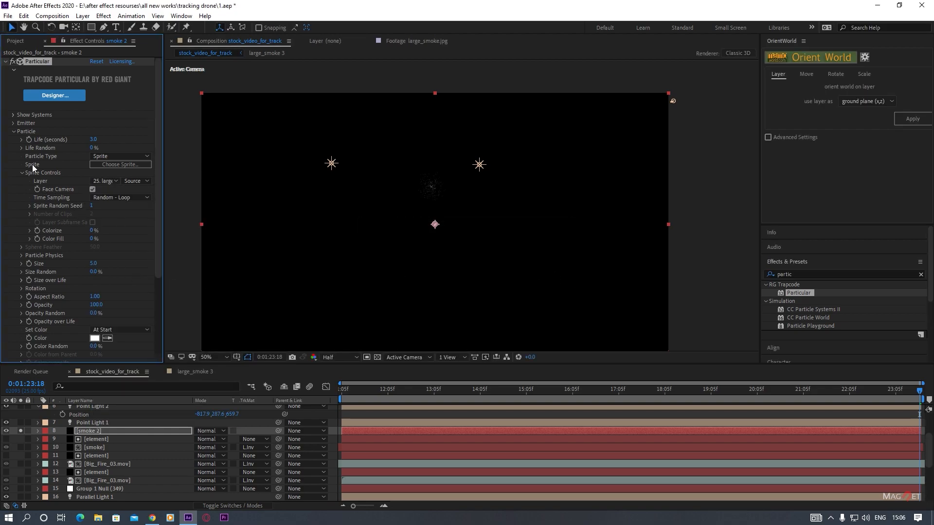
# Adjust Particular's Environment gravity and wind so the particles drift upward, and set the particle Size to 48.
pyautogui.scroll(-4, 24, 243)
pyautogui.click(14, 309)
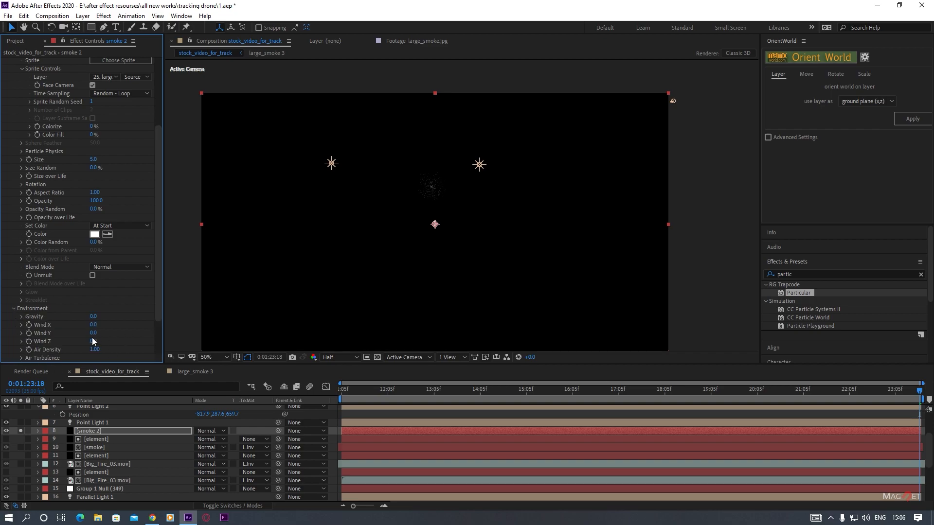
pyautogui.moveTo(93, 316); pyautogui.dragTo(79, 323)
pyautogui.moveTo(97, 322); pyautogui.dragTo(119, 322)
pyautogui.moveTo(94, 335); pyautogui.dragTo(20, 347)
pyautogui.moveTo(93, 159); pyautogui.dragTo(111, 157)
# Set smoke 2's emitter to 20 Particles/sec.
pyautogui.scroll(4, 44, 156)
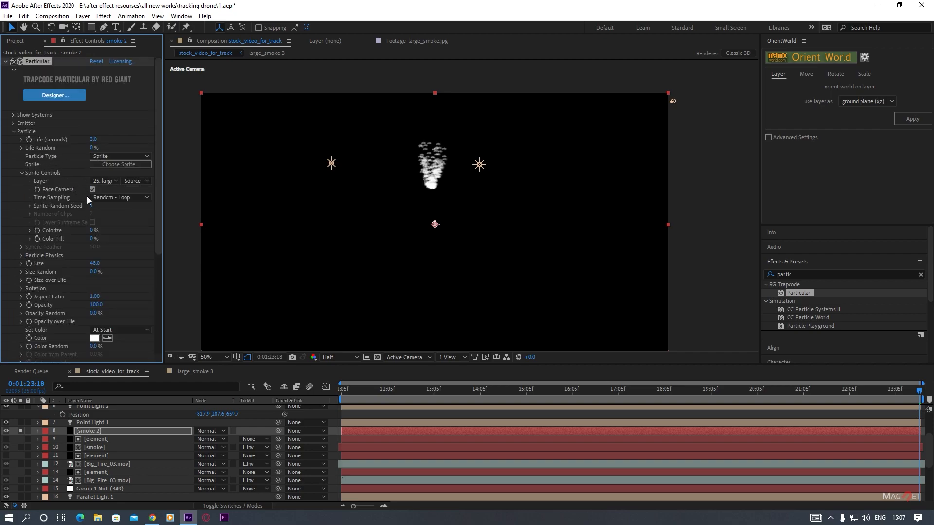
pyautogui.click(14, 124)
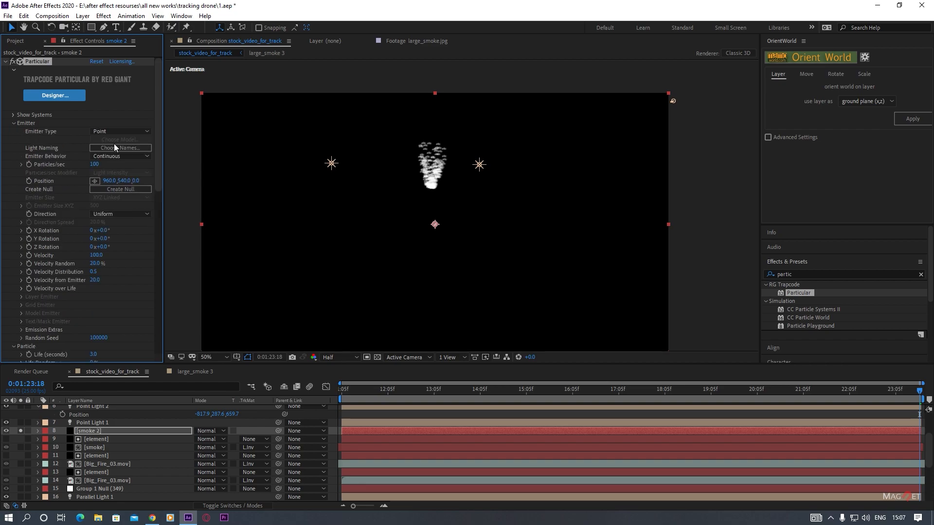
pyautogui.click(97, 164)
pyautogui.write('20')
pyautogui.press('Return')
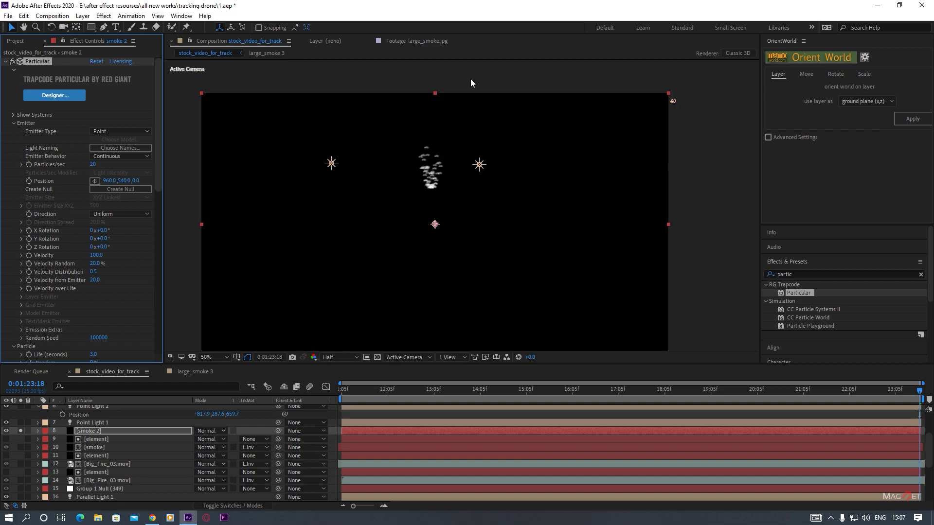
# Shift the smoke 2 layer earlier in time and extend its end back to the end of the composition.
pyautogui.click(99, 432)
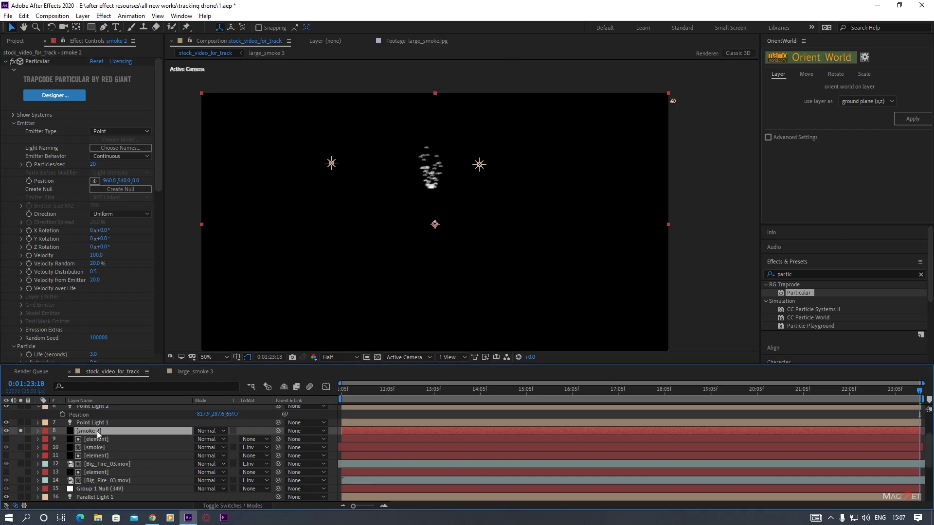
pyautogui.moveTo(662, 431); pyautogui.dragTo(375, 429)
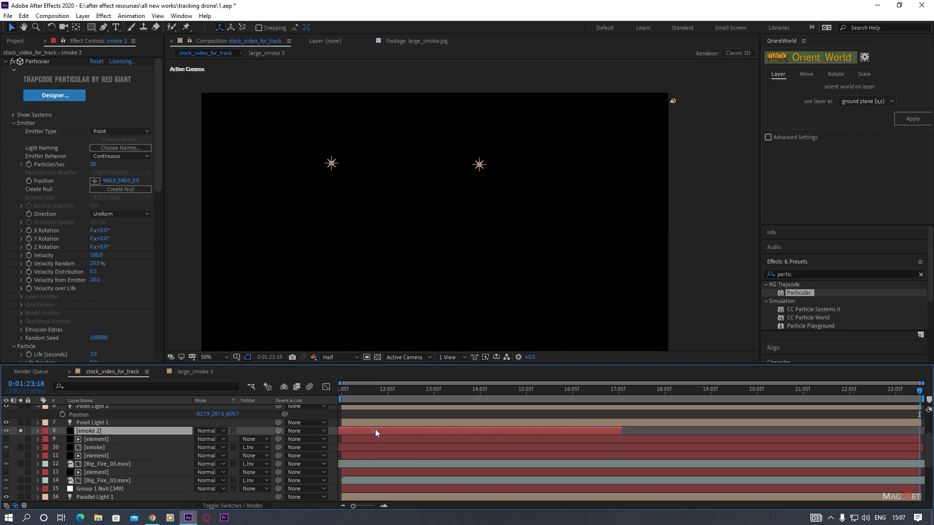
pyautogui.moveTo(615, 431); pyautogui.dragTo(925, 435)
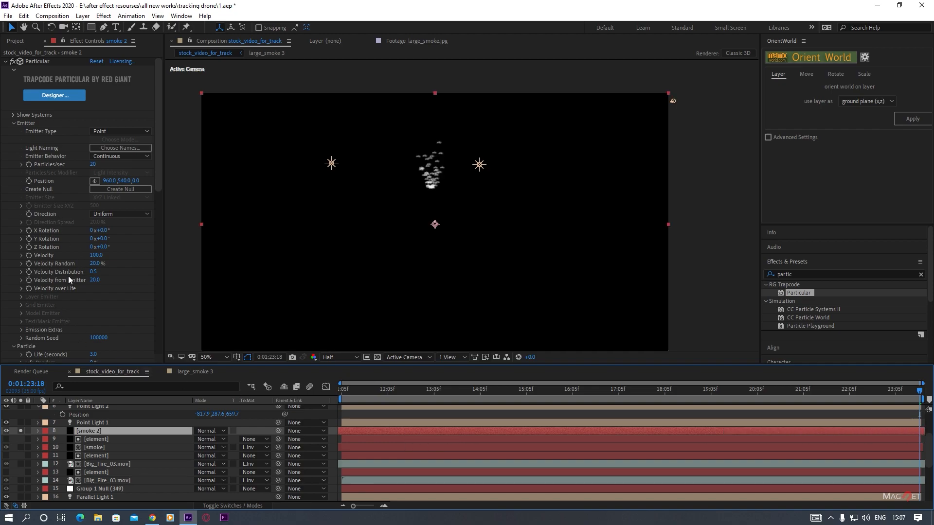
# Set the smoke 2 particles' Life to 20 seconds.
pyautogui.scroll(-3, 68, 276)
pyautogui.click(93, 281)
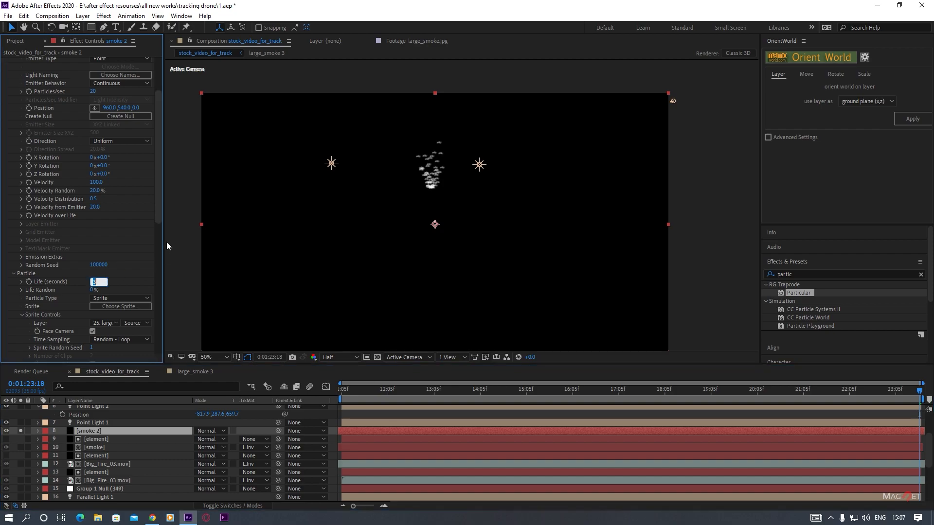
pyautogui.write('20')
pyautogui.press('Return')
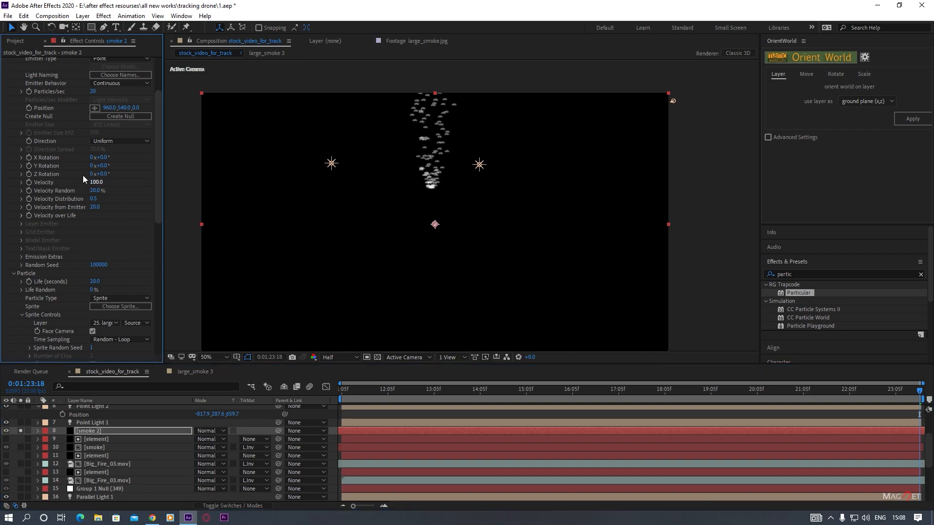
# Increase the smoke 2 particle Size to 191.
pyautogui.scroll(3, 69, 234)
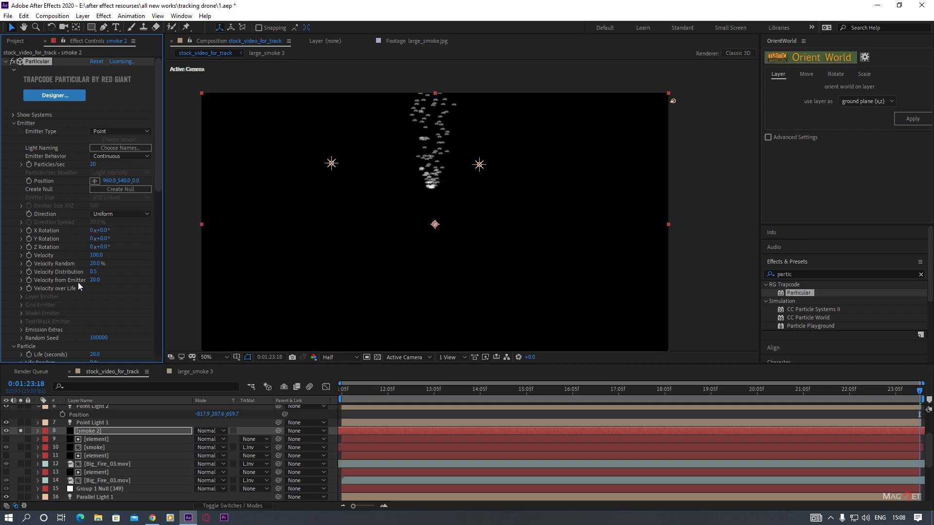
pyautogui.scroll(-3, 73, 277)
pyautogui.scroll(-3, 51, 275)
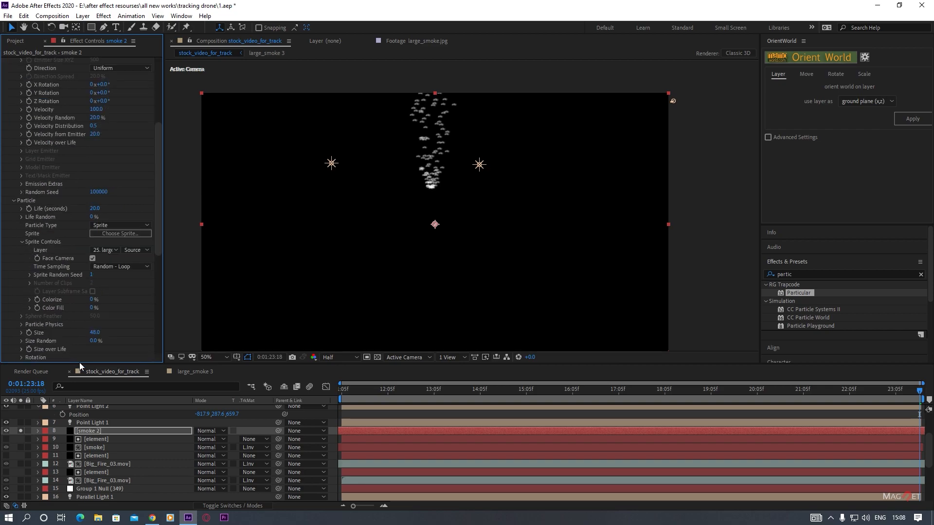
pyautogui.moveTo(95, 333); pyautogui.dragTo(165, 332)
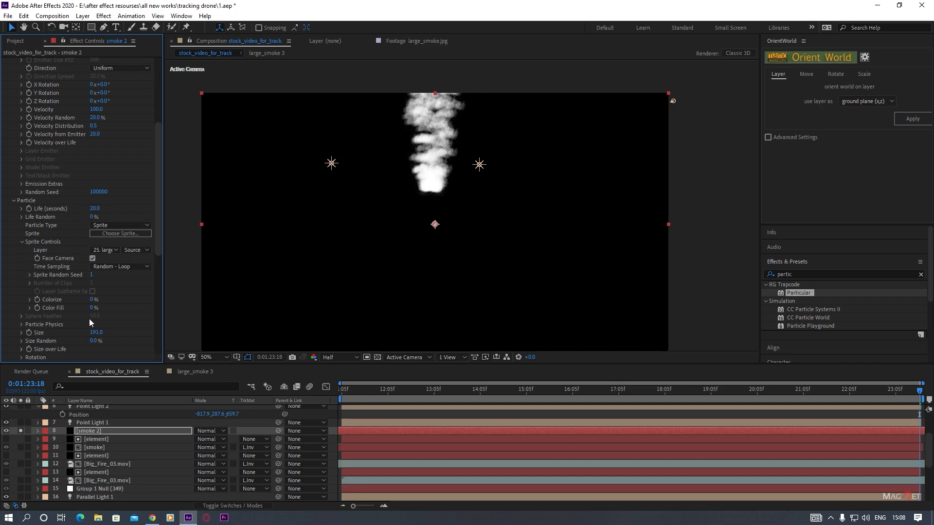
# Apply the linear ramp preset to smoke 2's Size over Life and flip it so particles grow from start to end.
pyautogui.scroll(-3, 89, 320)
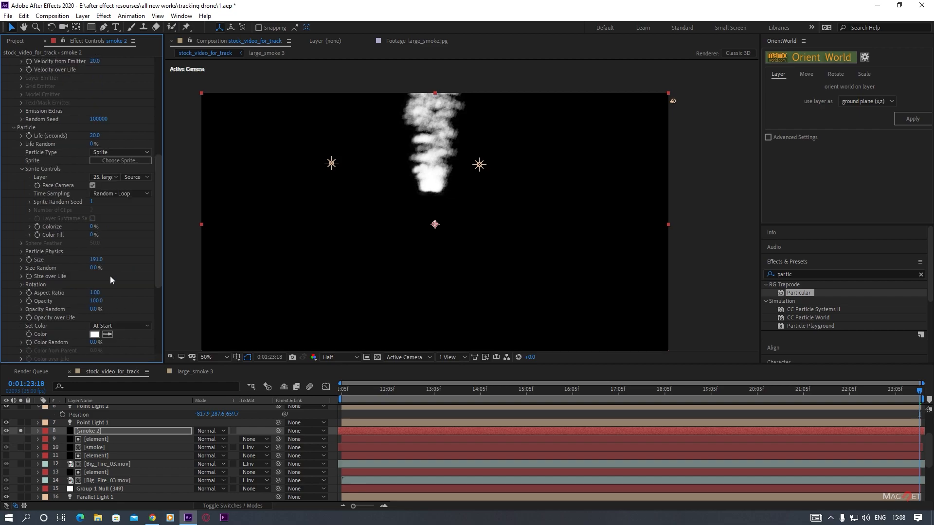
pyautogui.click(21, 276)
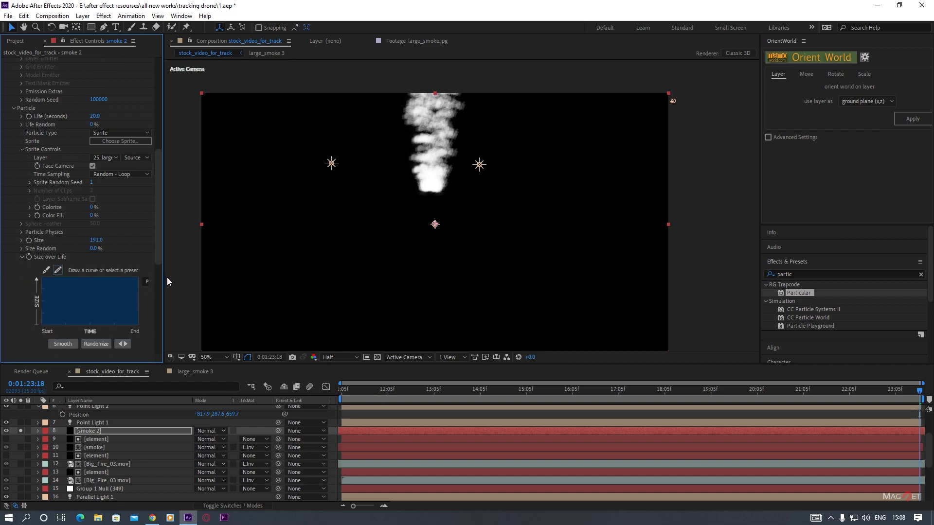
pyautogui.moveTo(165, 277); pyautogui.dragTo(222, 273)
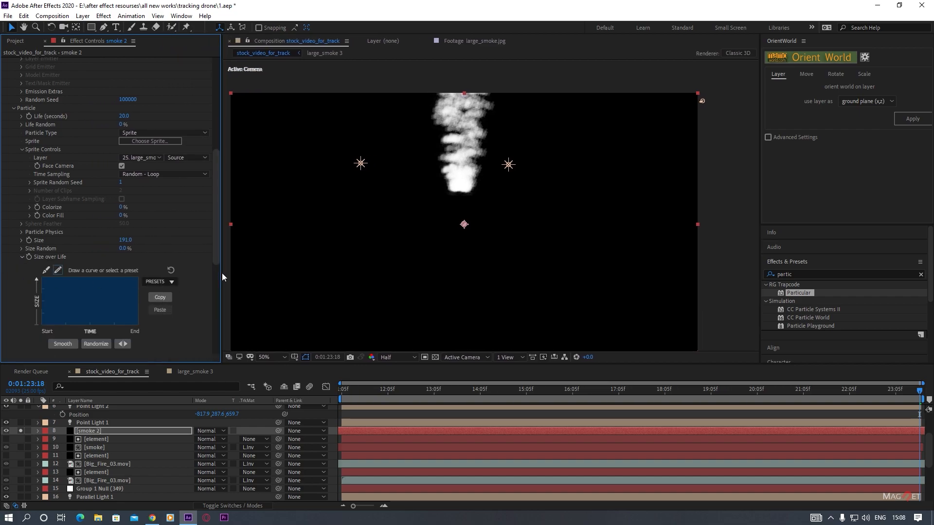
pyautogui.click(170, 282)
pyautogui.click(151, 305)
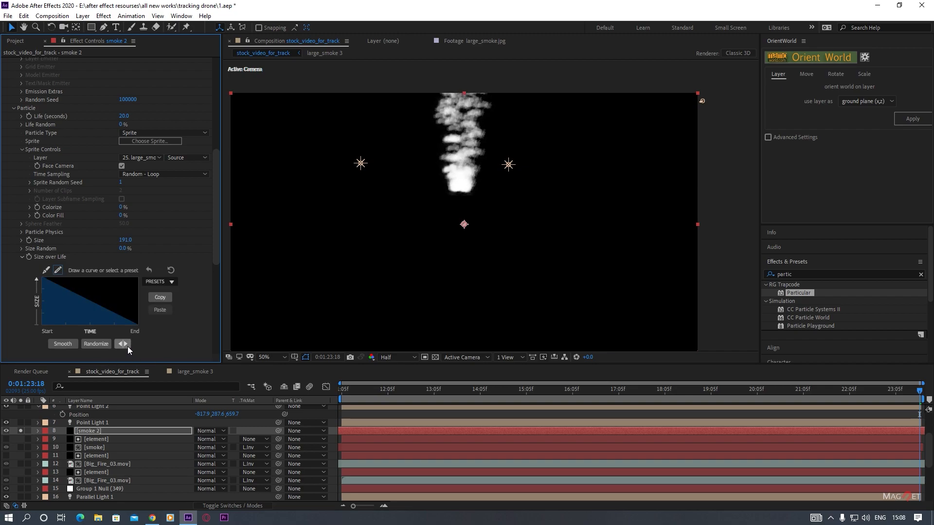
pyautogui.click(126, 345)
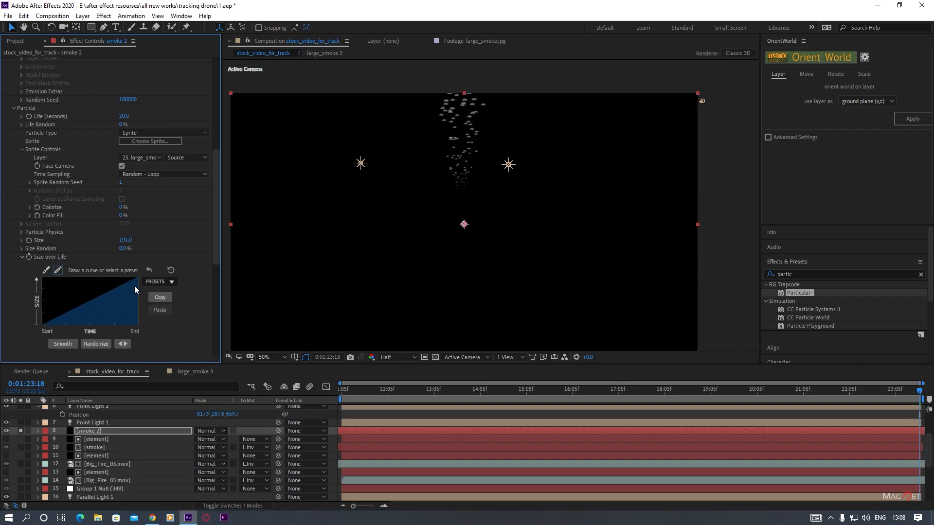
# Bend smoke 2's Size over Life ramp into an upward-bulging curve that rises quickly and eases out towards the end.
pyautogui.click(46, 271)
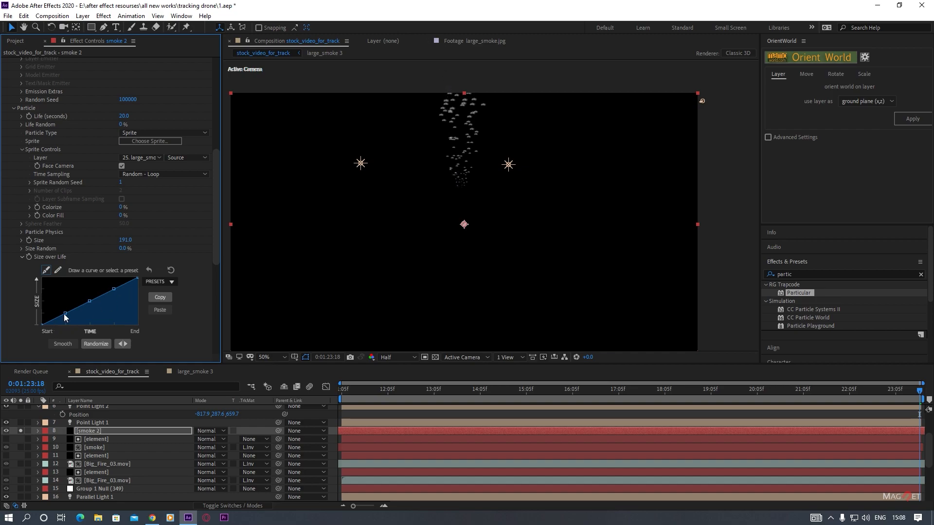
pyautogui.moveTo(64, 313); pyautogui.dragTo(62, 310)
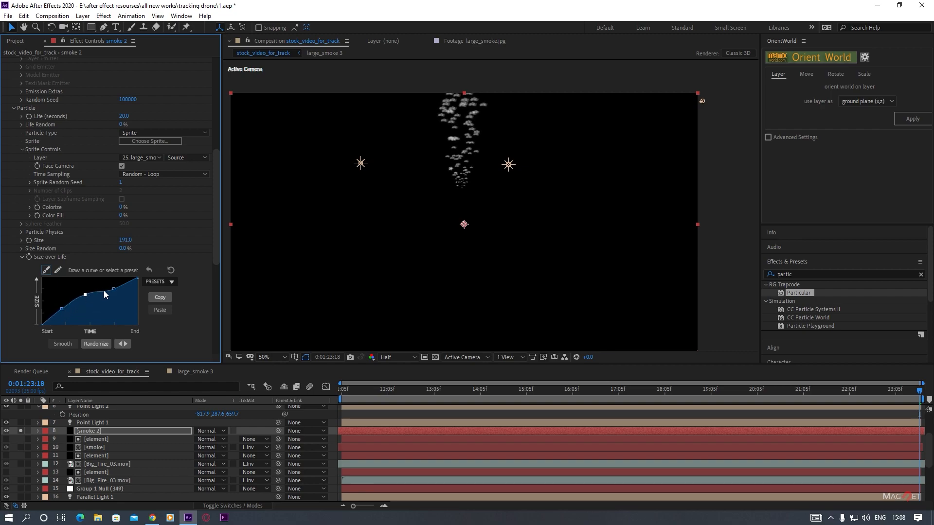
pyautogui.moveTo(112, 288); pyautogui.dragTo(110, 282)
pyautogui.moveTo(62, 309); pyautogui.dragTo(59, 306)
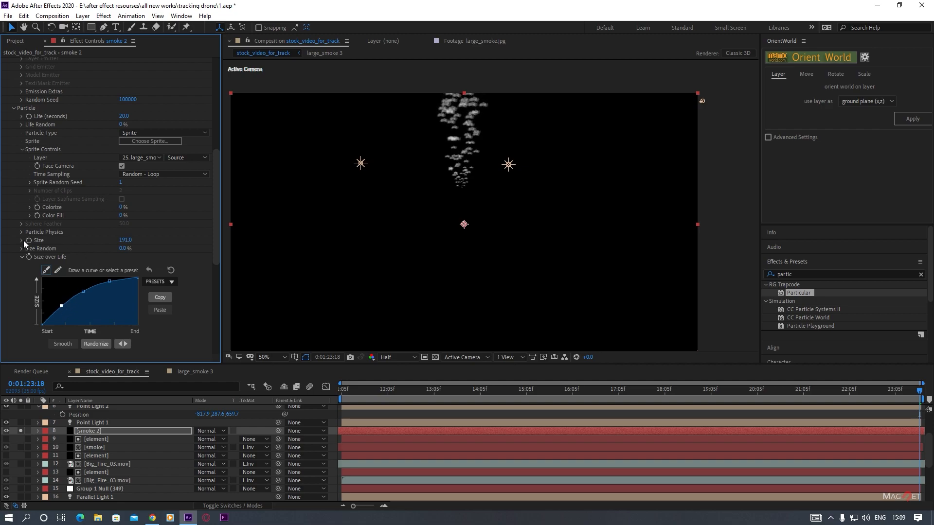
# Set the smoke 2 particles' Life to 10 seconds and their Size to 316.
pyautogui.click(124, 116)
pyautogui.write('10')
pyautogui.press('Return')
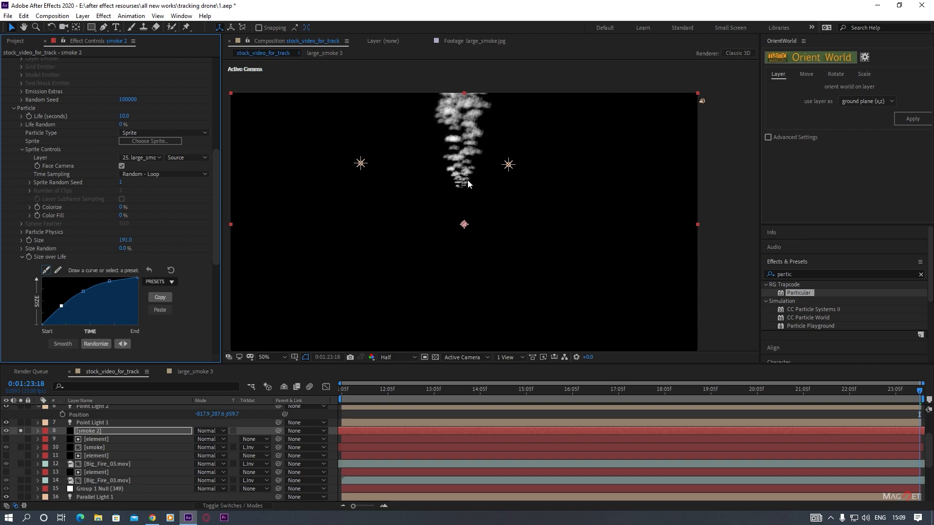
pyautogui.moveTo(125, 240); pyautogui.dragTo(186, 240)
# Lower smoke 2's particle Opacity to 28 and apply the linear fade-out preset to Opacity over Life.
pyautogui.scroll(-3, 83, 242)
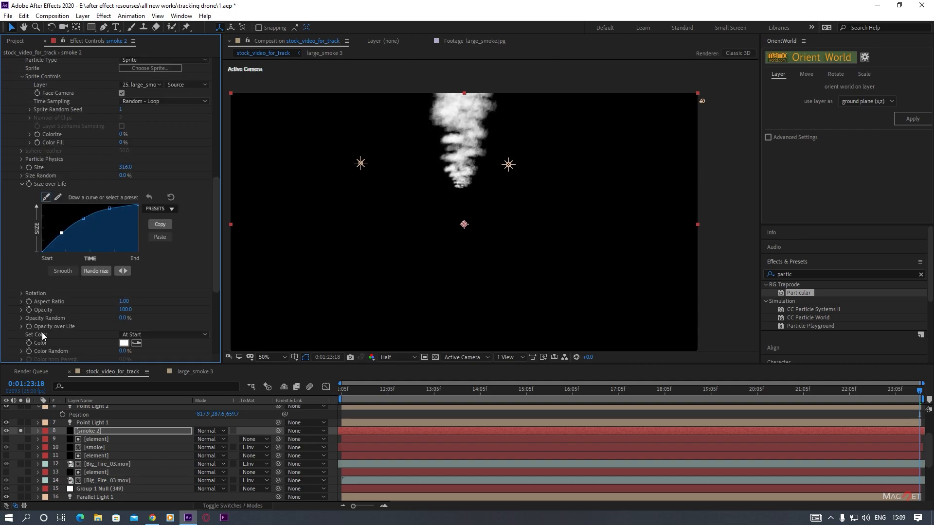
pyautogui.moveTo(127, 313); pyautogui.dragTo(117, 335)
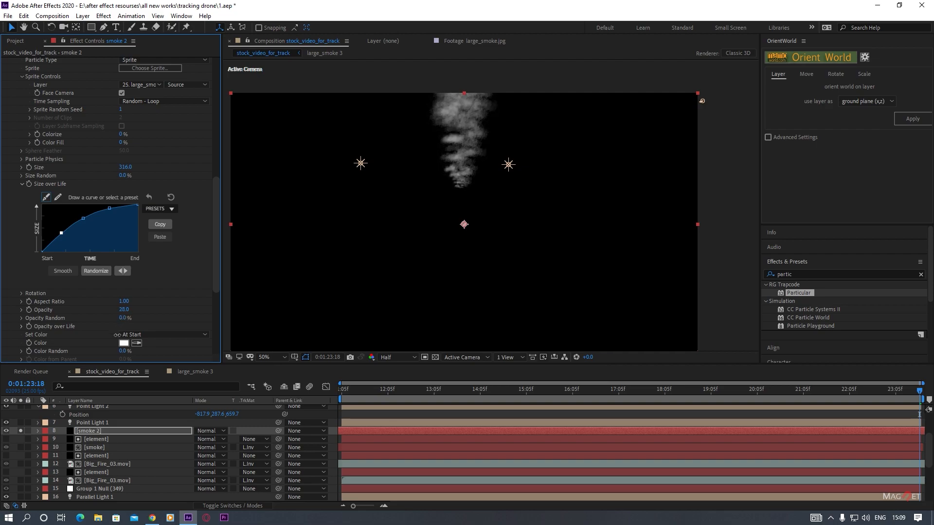
pyautogui.click(22, 327)
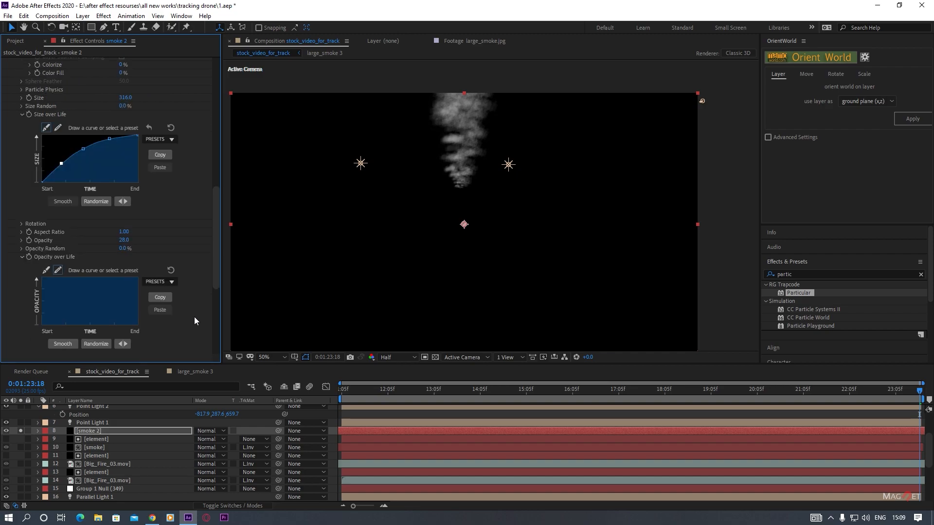
pyautogui.click(172, 283)
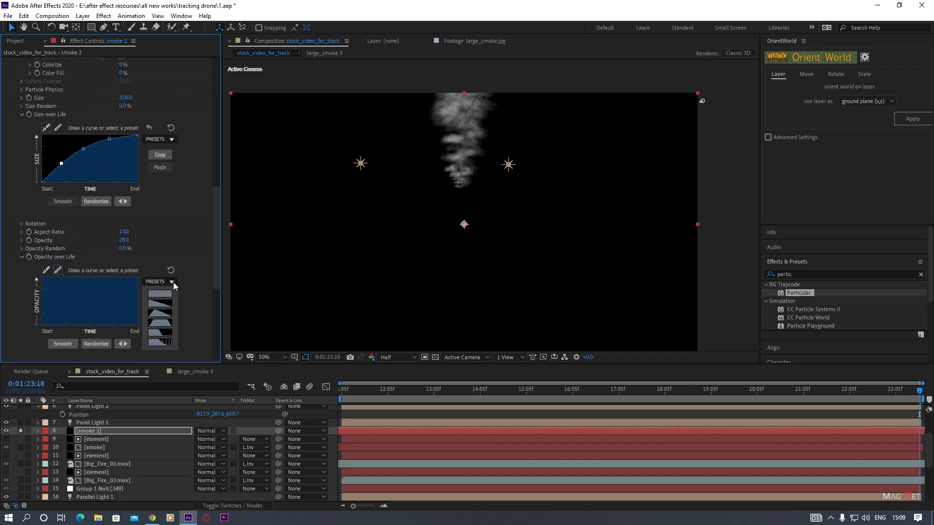
pyautogui.click(159, 306)
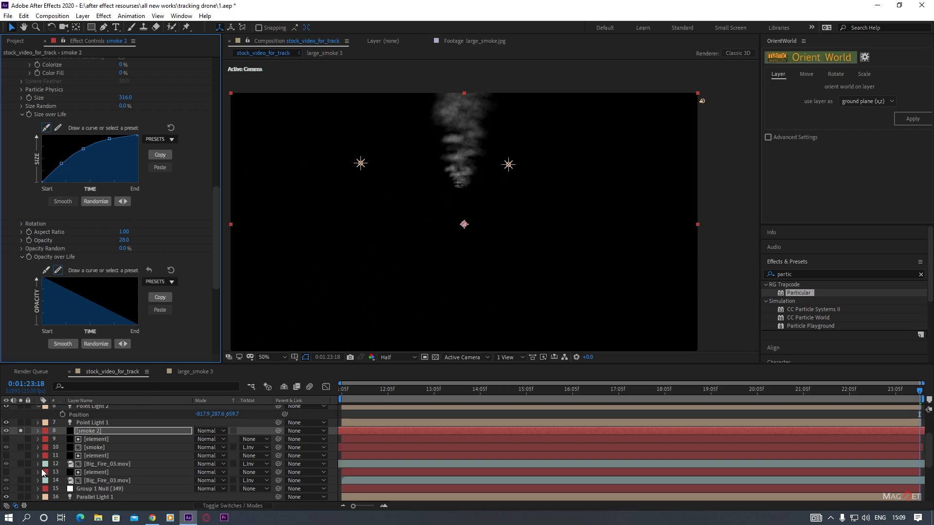
# Unsolo smoke 2 and generate a 3D null from the main Element layer at 2D position 226, 398, on the ground beside the leftmost ruin.
pyautogui.click(95, 439)
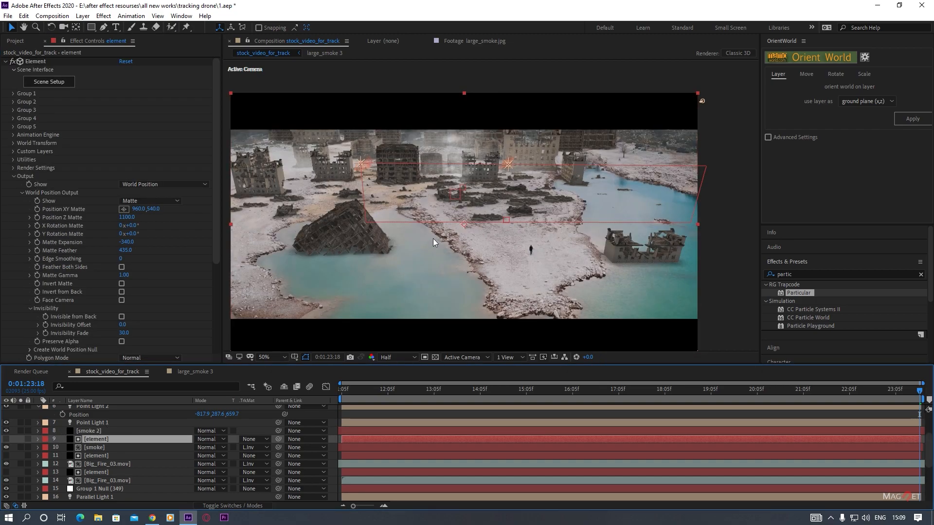
pyautogui.scroll(2, 442, 268)
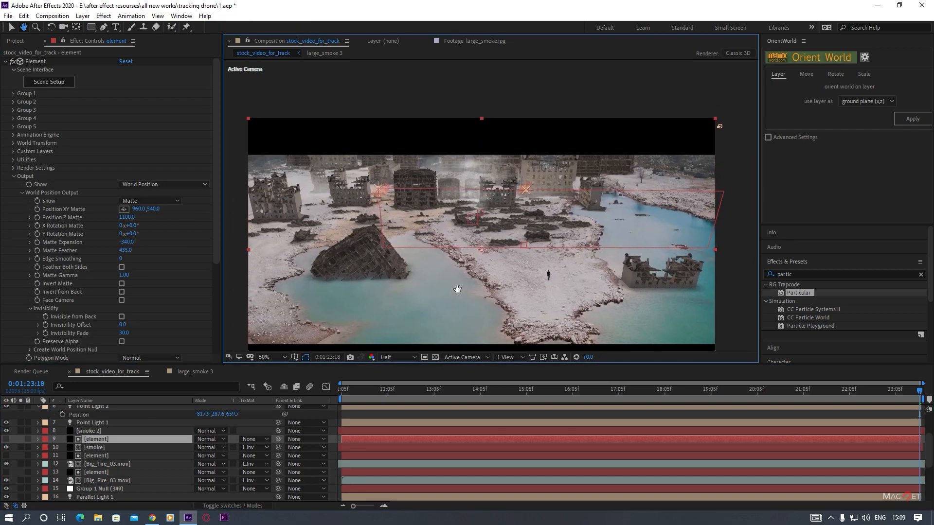
pyautogui.scroll(-2, 378, 266)
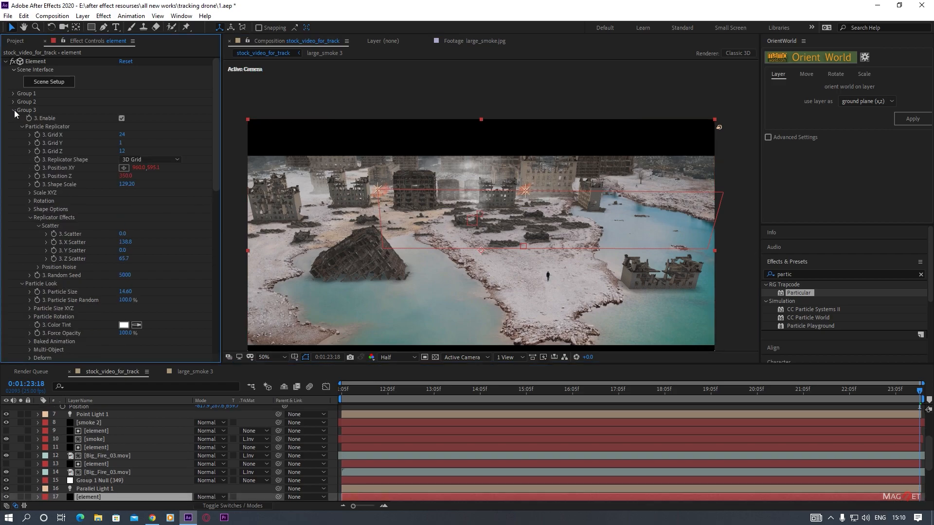
pyautogui.click(14, 110)
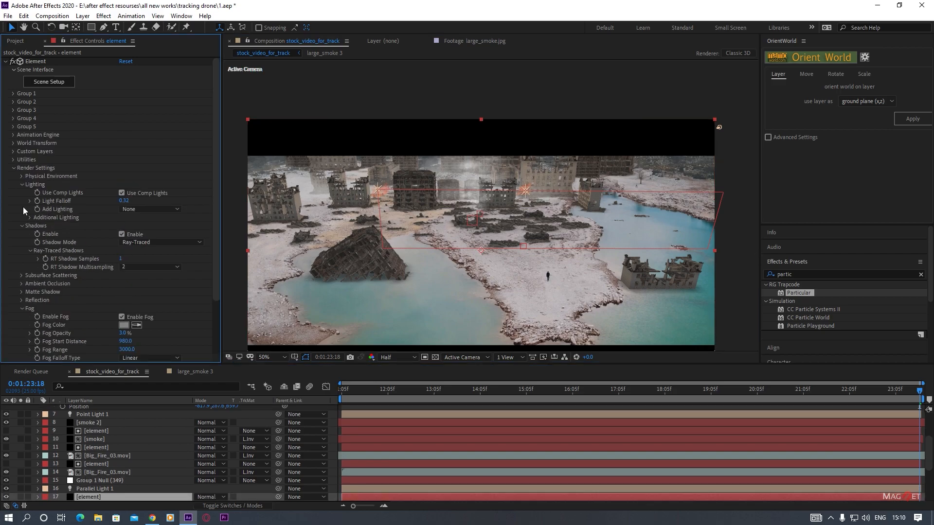
pyautogui.click(14, 159)
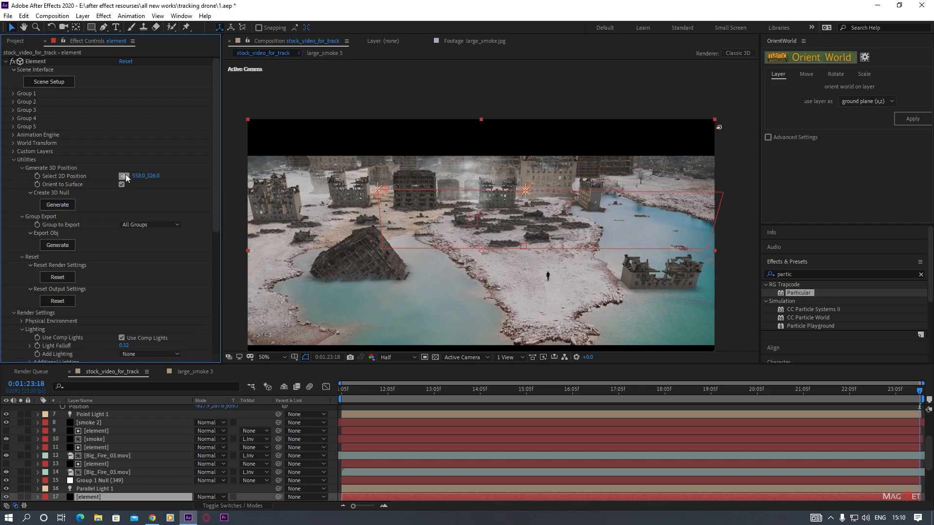
pyautogui.click(123, 176)
pyautogui.click(302, 216)
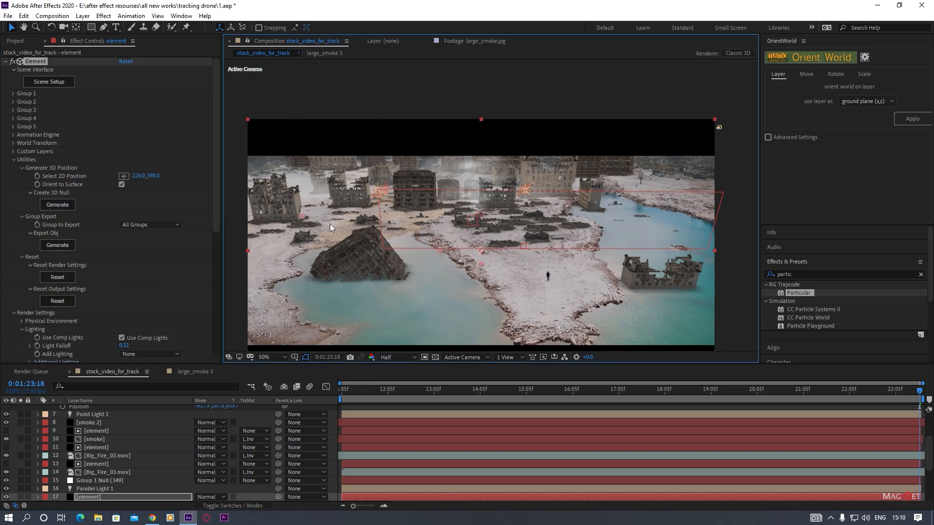
pyautogui.click(57, 204)
# Create a control null for the smoke 2 layer's Particular emitter.
pyautogui.scroll(4, 86, 427)
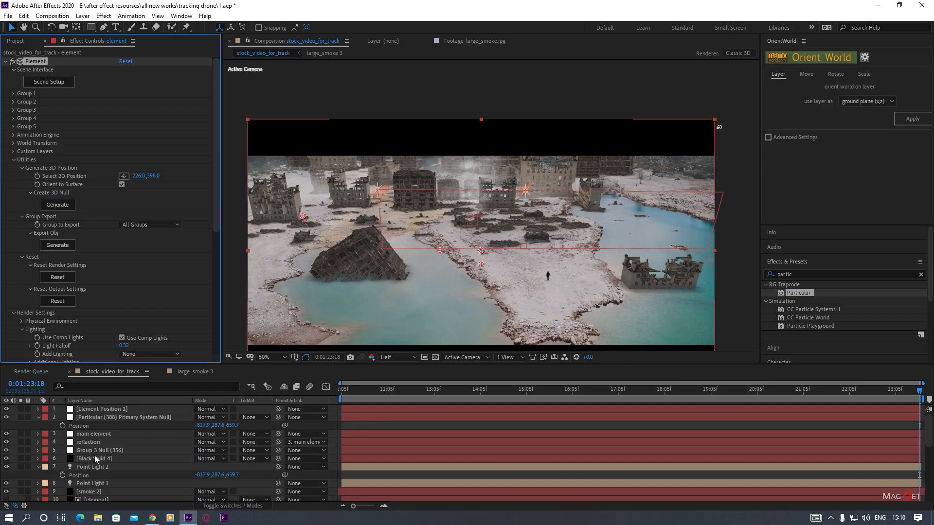
pyautogui.click(113, 491)
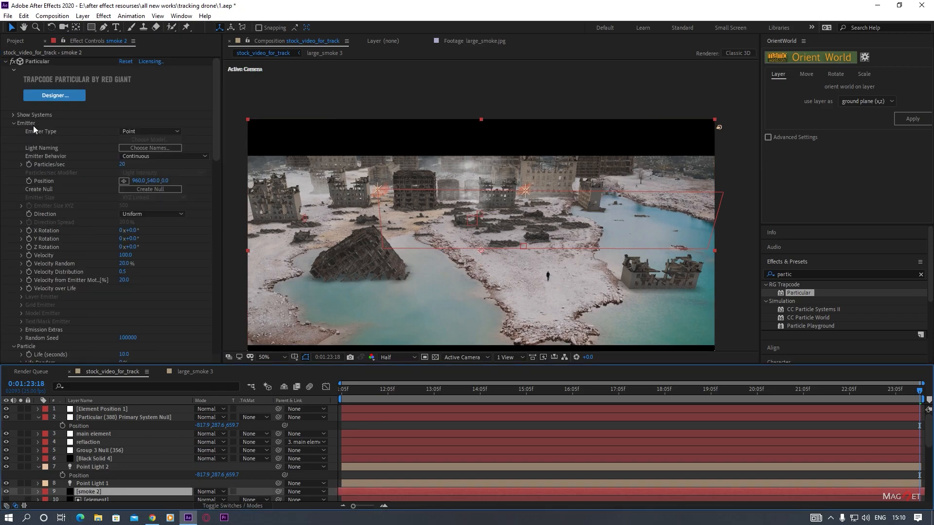
pyautogui.click(145, 189)
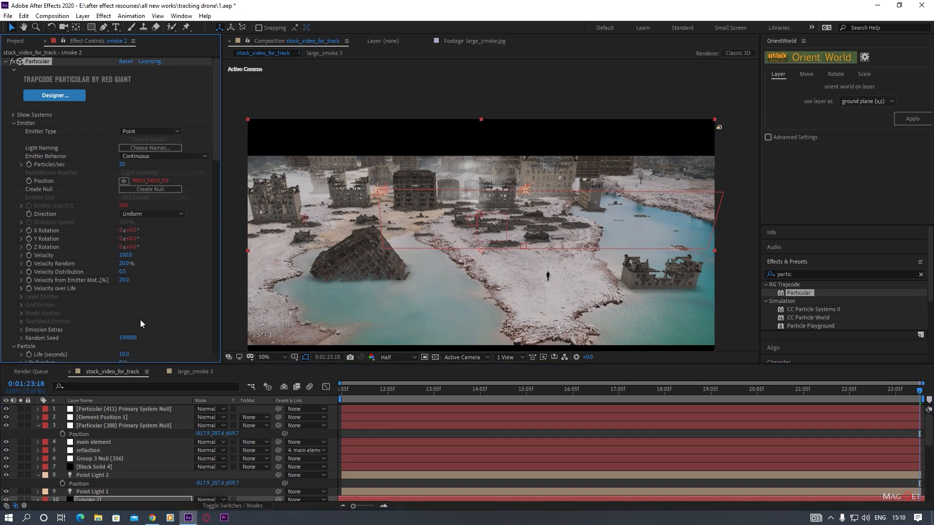
# Copy the Element Position 1 null's Position onto smoke 2's emitter null and delete the Element Position 1 null.
pyautogui.click(101, 409)
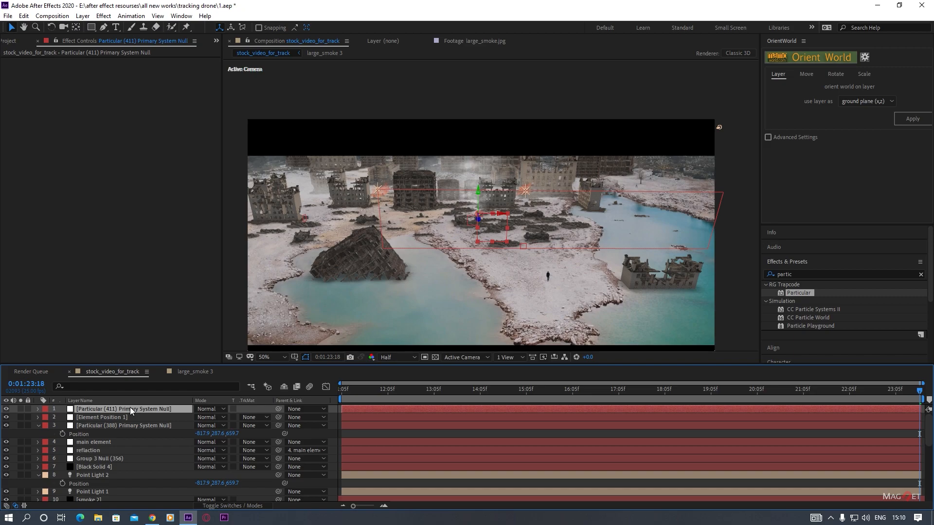
pyautogui.press('p')
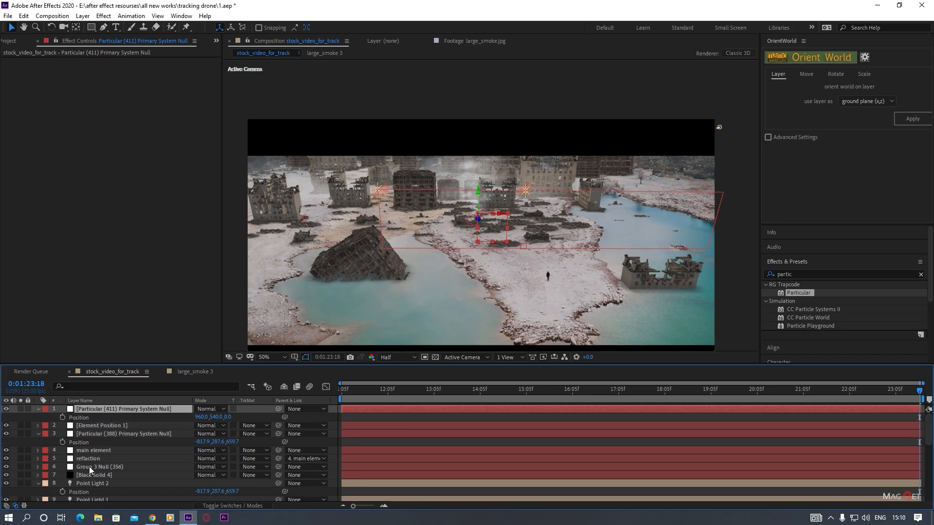
pyautogui.click(83, 426)
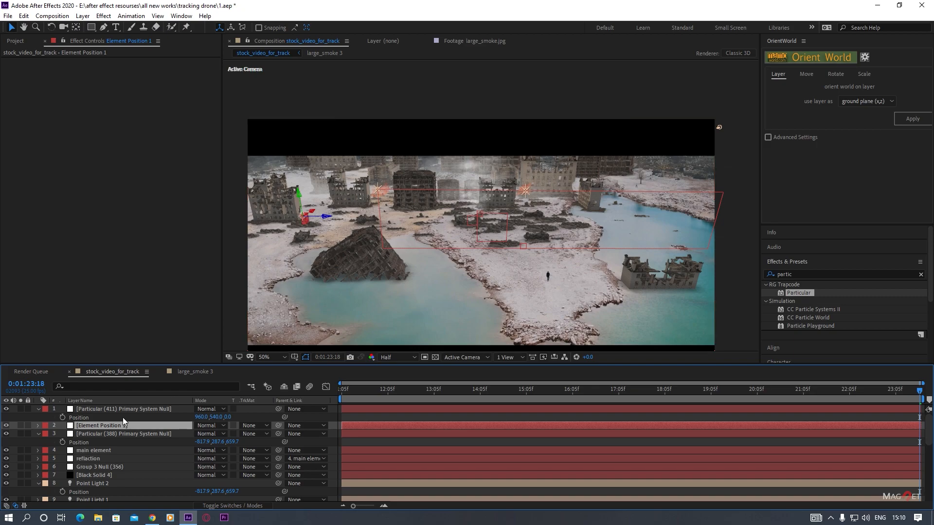
pyautogui.press('p')
pyautogui.click(79, 435)
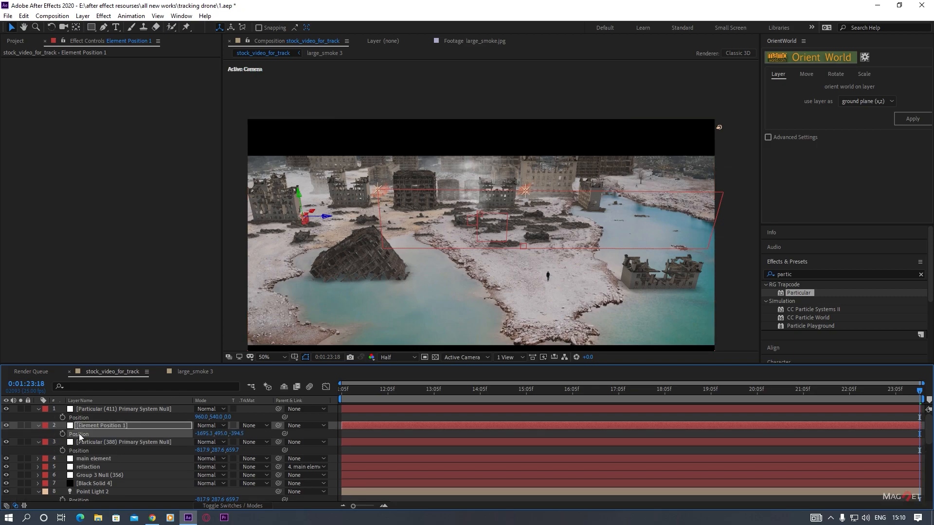
pyautogui.click(89, 416)
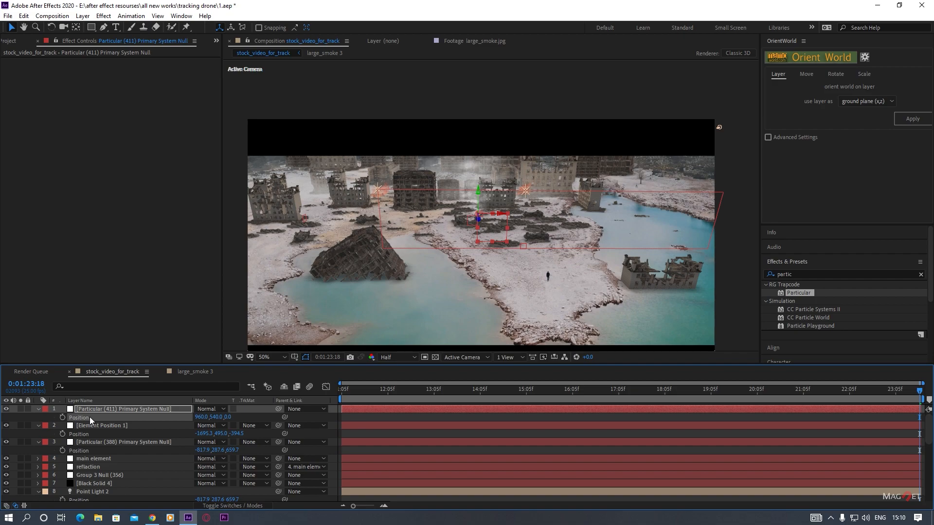
pyautogui.hotkey('ctrl', 'v')
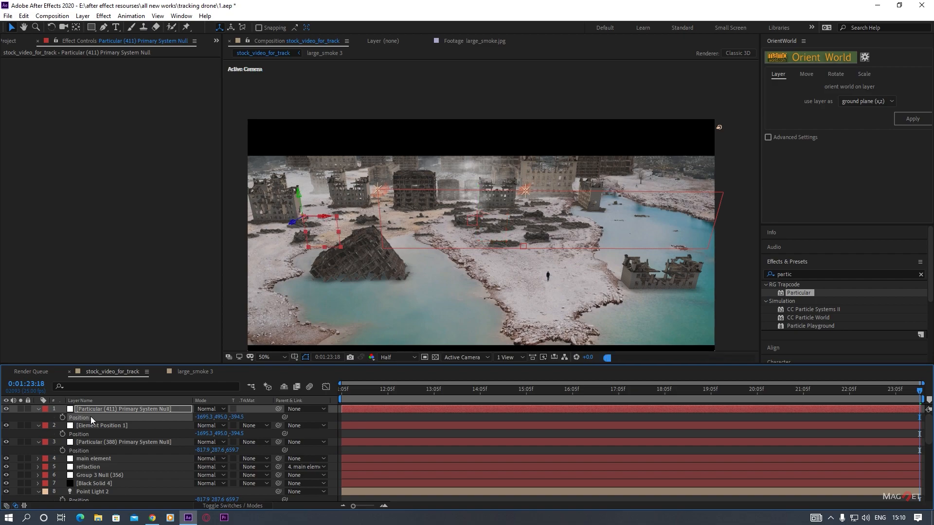
pyautogui.click(96, 427)
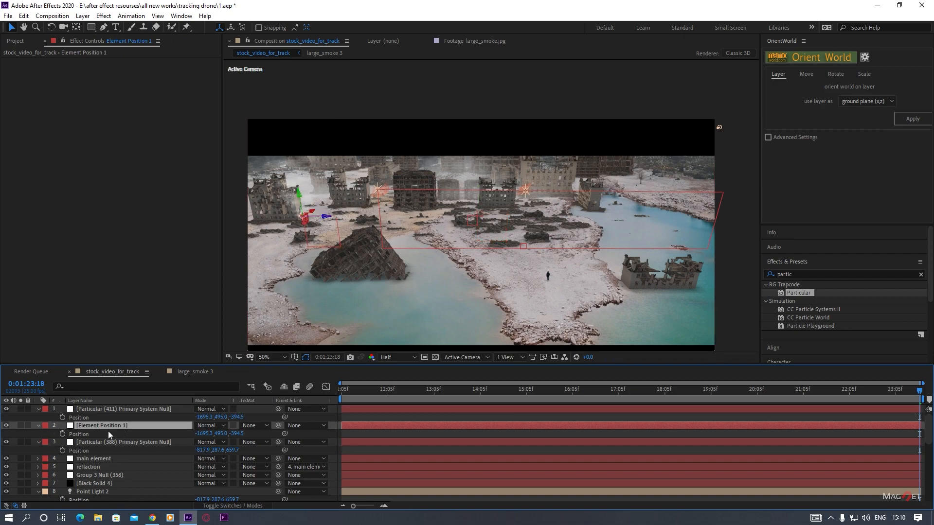
pyautogui.press('Delete')
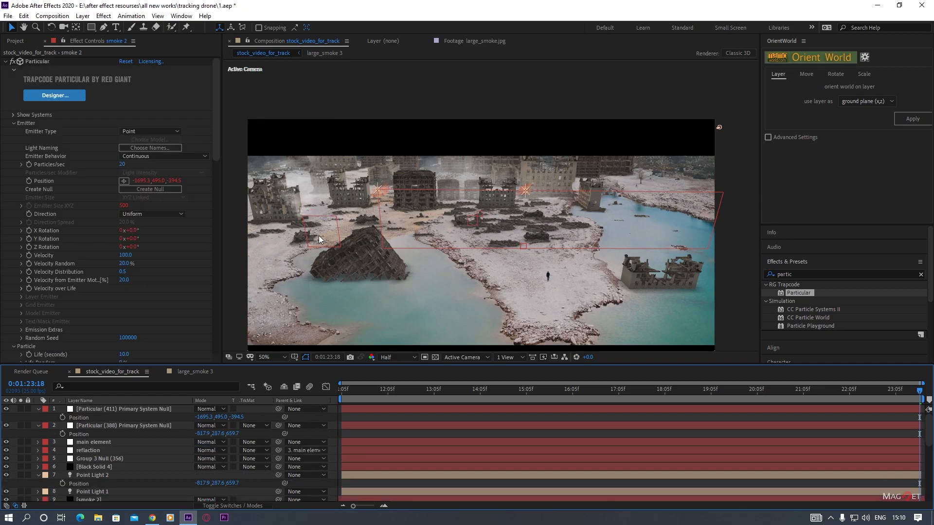
# Solo the smoke 2 layer and raise its Particular Wind X to 454.
pyautogui.scroll(2, 327, 256)
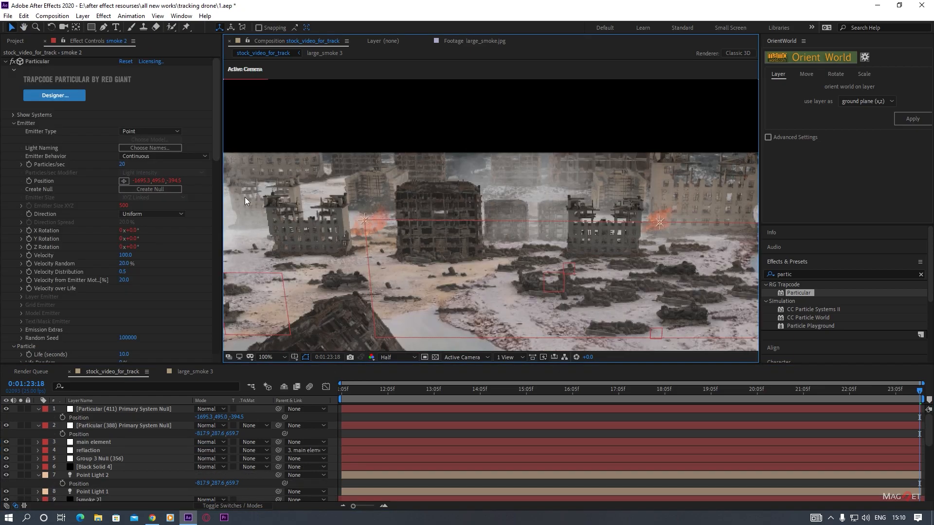
pyautogui.moveTo(342, 283); pyautogui.dragTo(525, 235)
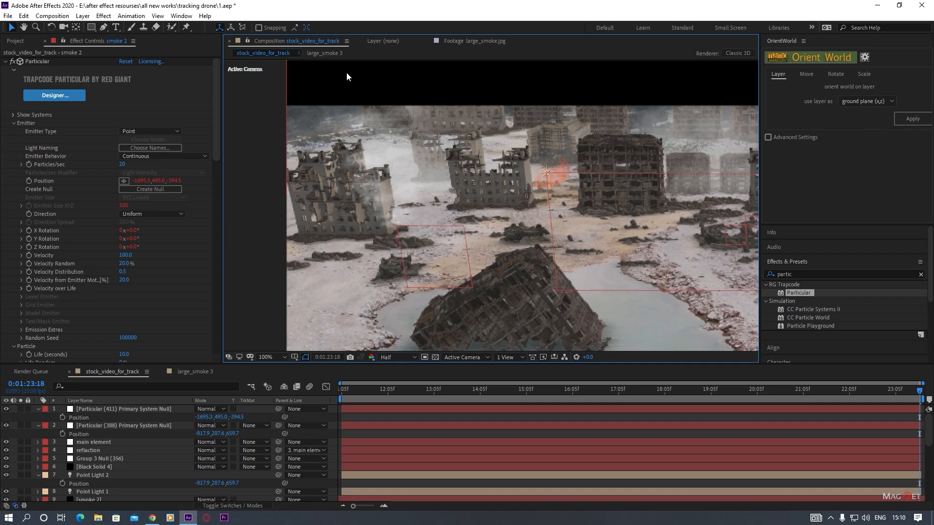
pyautogui.scroll(-8, 78, 279)
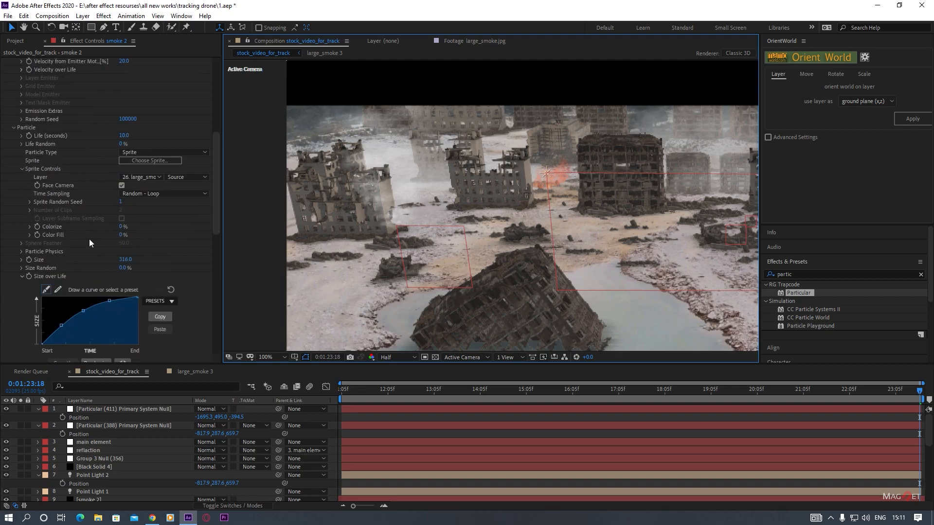
pyautogui.scroll(-10, 88, 250)
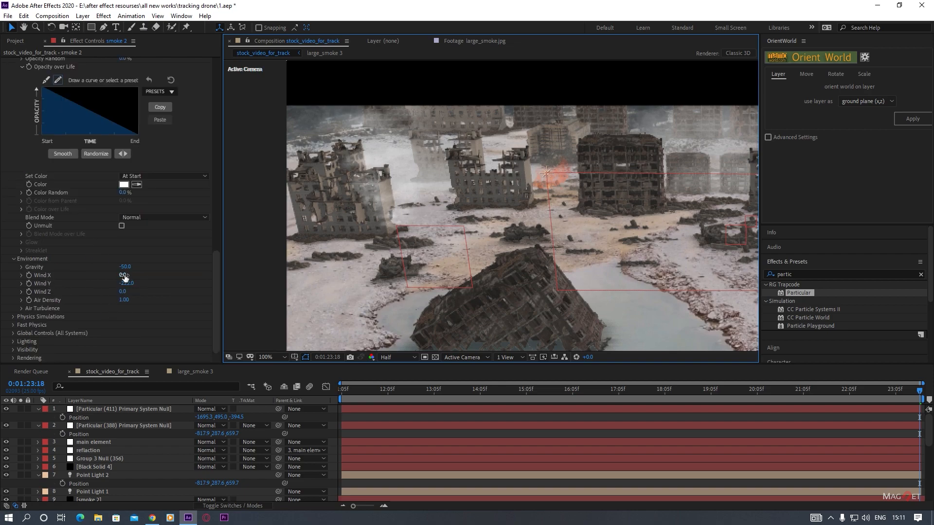
pyautogui.moveTo(123, 276); pyautogui.dragTo(272, 281)
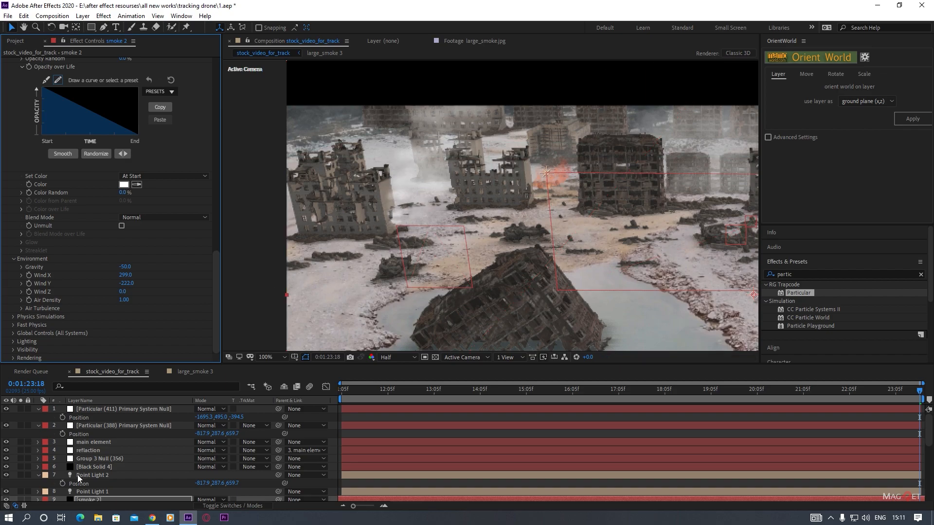
pyautogui.click(20, 500)
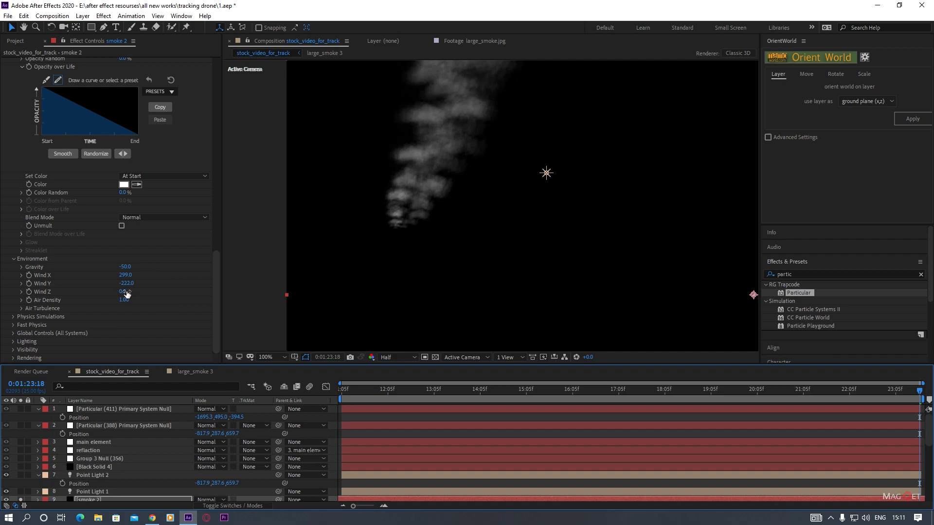
pyautogui.moveTo(125, 275); pyautogui.dragTo(217, 274)
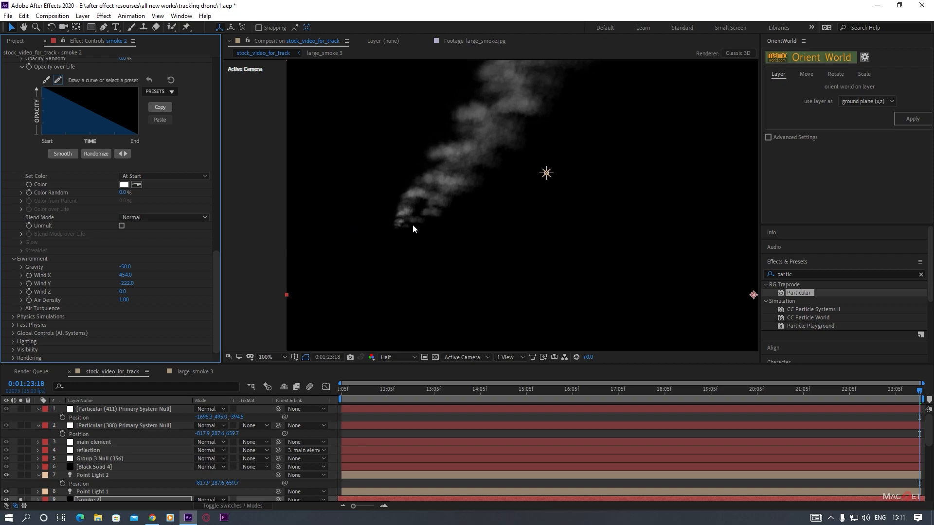
pyautogui.moveTo(611, 215); pyautogui.dragTo(500, 209)
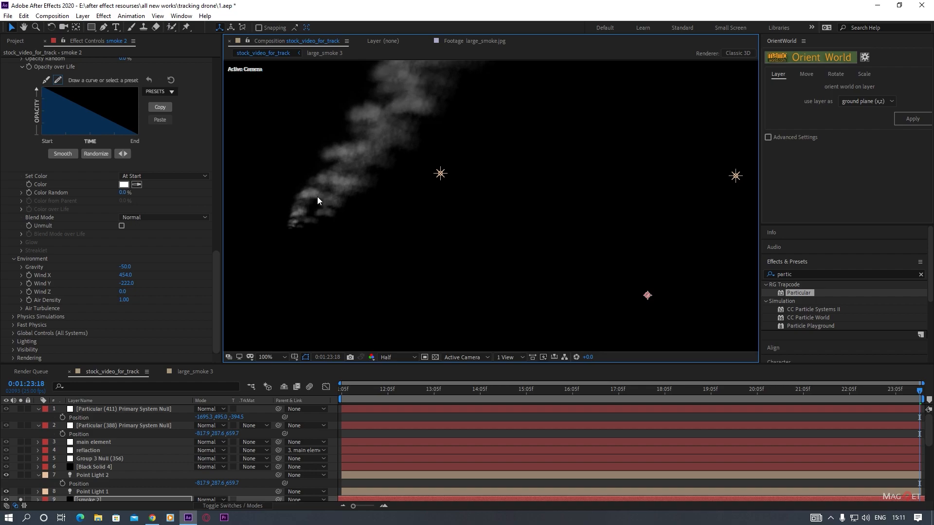
# Set the particle Random Rotation to 7 in smoke 2's Particular effect.
pyautogui.scroll(8, 54, 226)
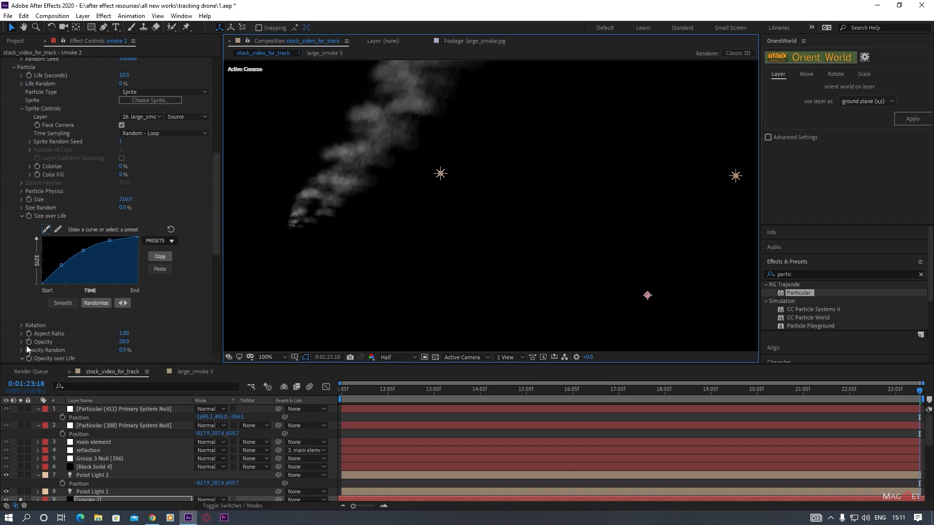
pyautogui.click(21, 325)
pyautogui.scroll(-1, 25, 325)
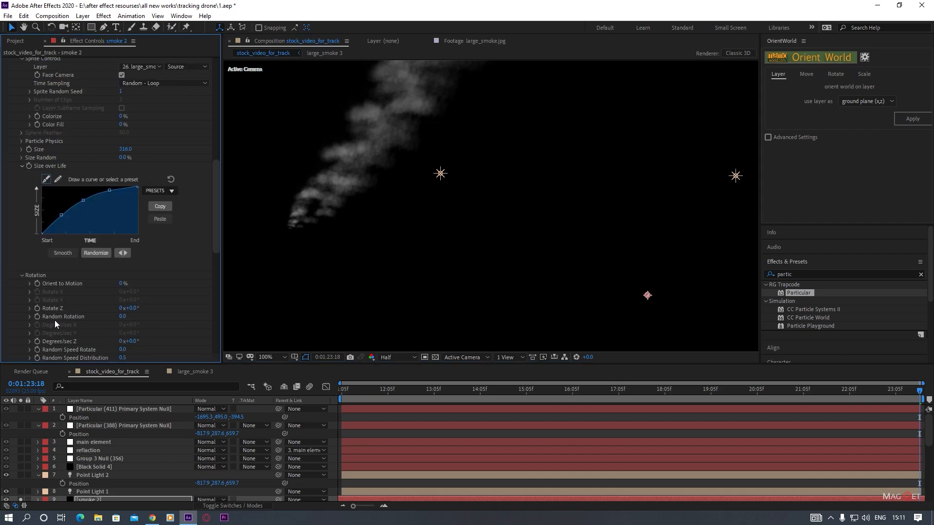
pyautogui.click(123, 316)
pyautogui.write('2')
pyautogui.press('Return')
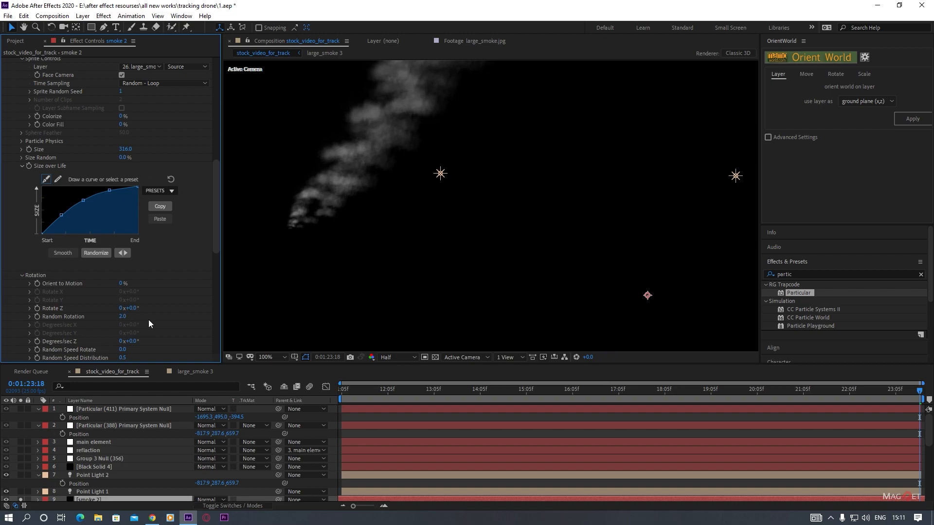
pyautogui.moveTo(124, 319); pyautogui.dragTo(127, 317)
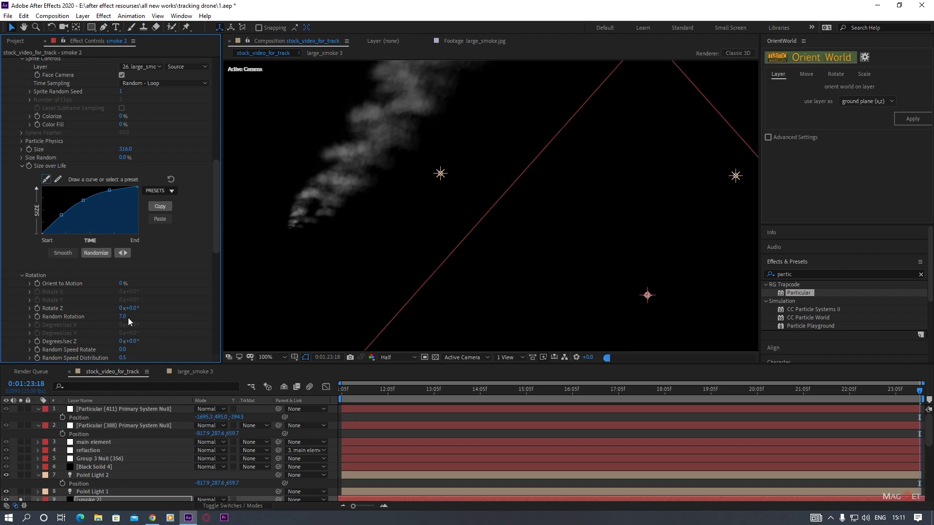
pyautogui.scroll(-1, 374, 263)
pyautogui.scroll(1, 406, 229)
pyautogui.scroll(-1, 417, 220)
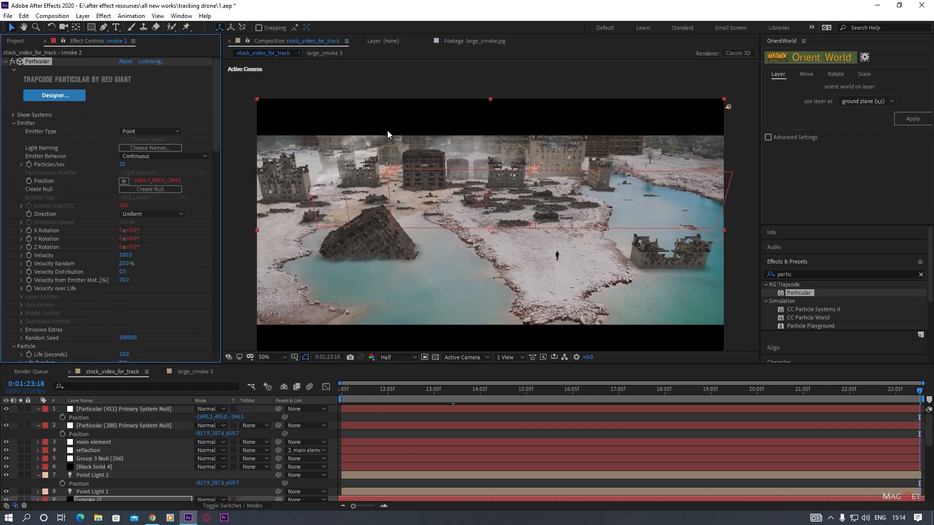
# Apply a Tint effect to smoke 2 and map white to dark grey 2B2B2B.
pyautogui.click(104, 16)
pyautogui.click(116, 37)
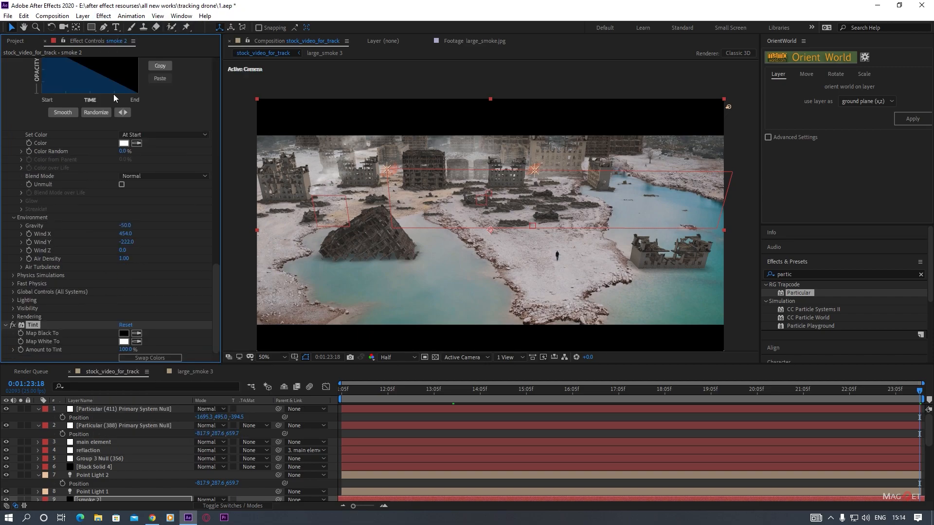
pyautogui.click(123, 342)
pyautogui.moveTo(13, 94)
pyautogui.mouseDown()
pyautogui.moveTo(3, 95)
pyautogui.moveTo(1, 127)
pyautogui.mouseUp()
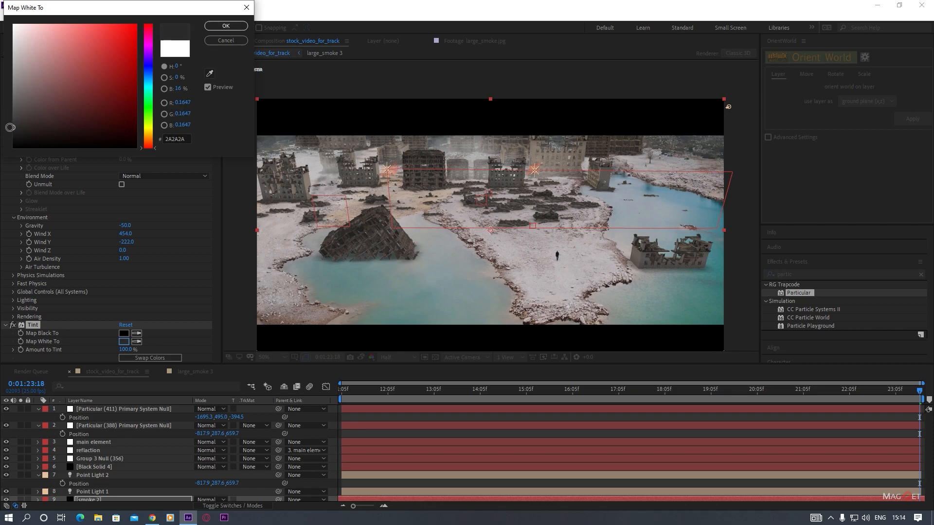
pyautogui.click(231, 28)
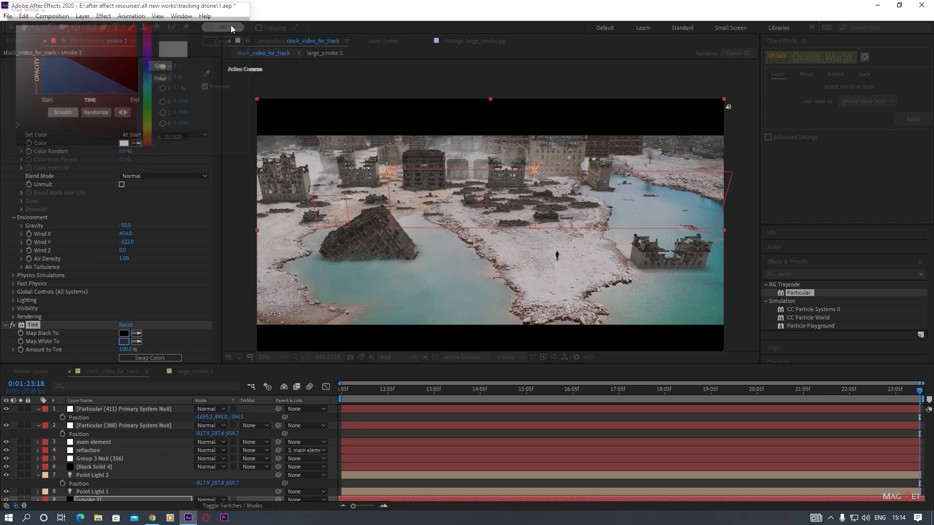
# Set smoke 2's Particular emission rate to 30 particles per second.
pyautogui.scroll(1, 335, 214)
pyautogui.moveTo(335, 214); pyautogui.dragTo(561, 258)
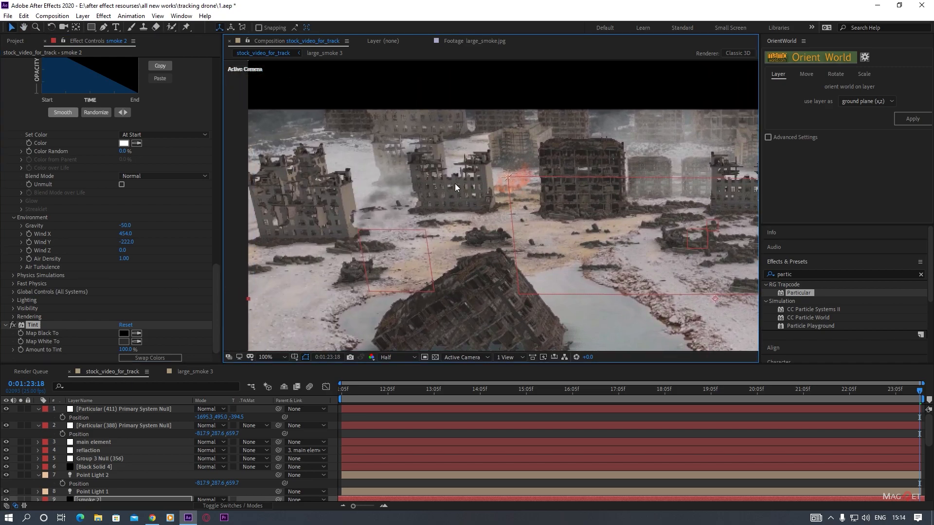
pyautogui.scroll(6, 51, 195)
pyautogui.scroll(10, 73, 187)
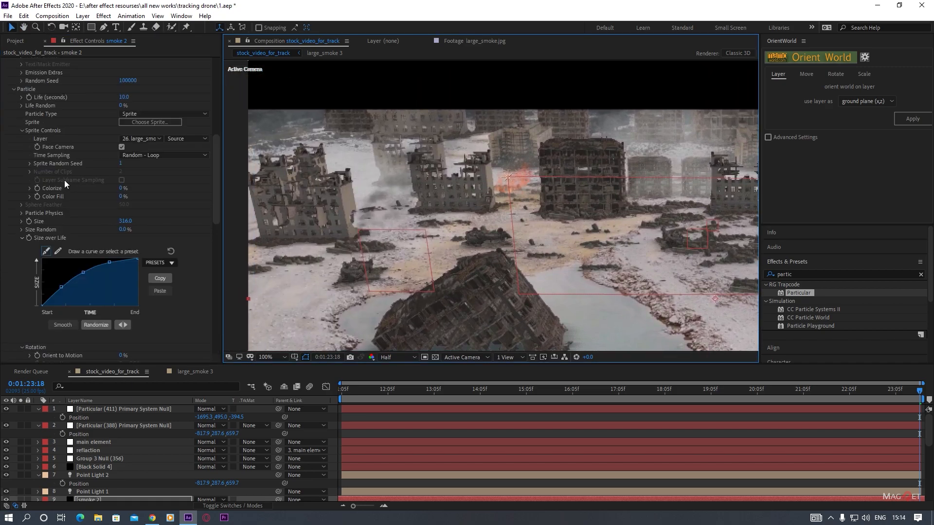
pyautogui.click(124, 166)
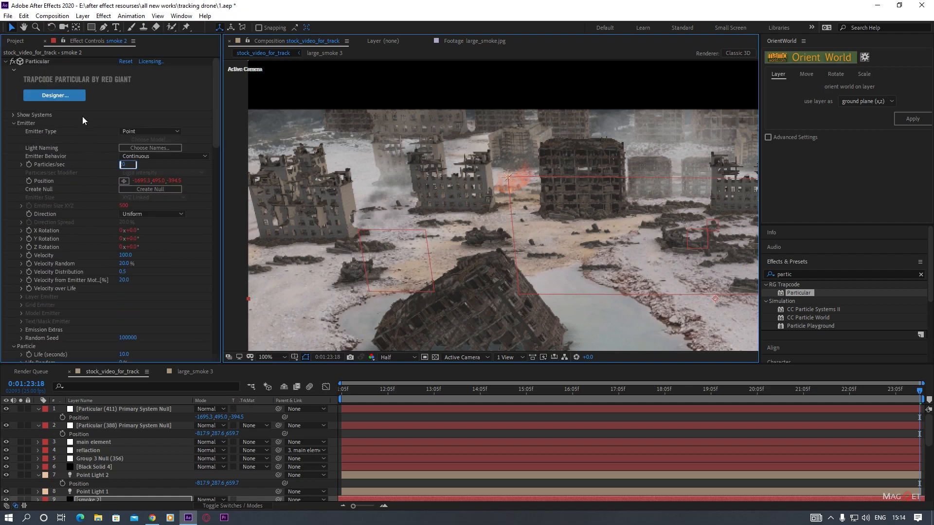
pyautogui.write('30')
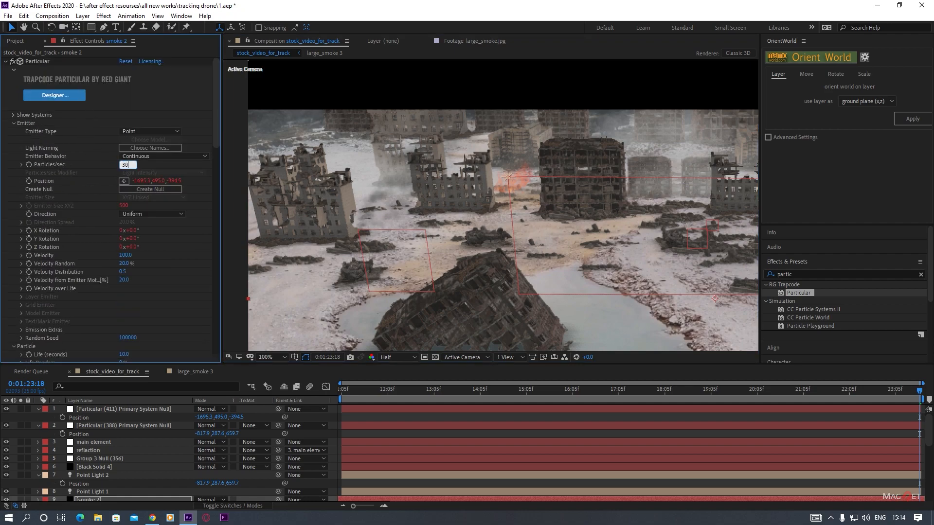
pyautogui.click(88, 112)
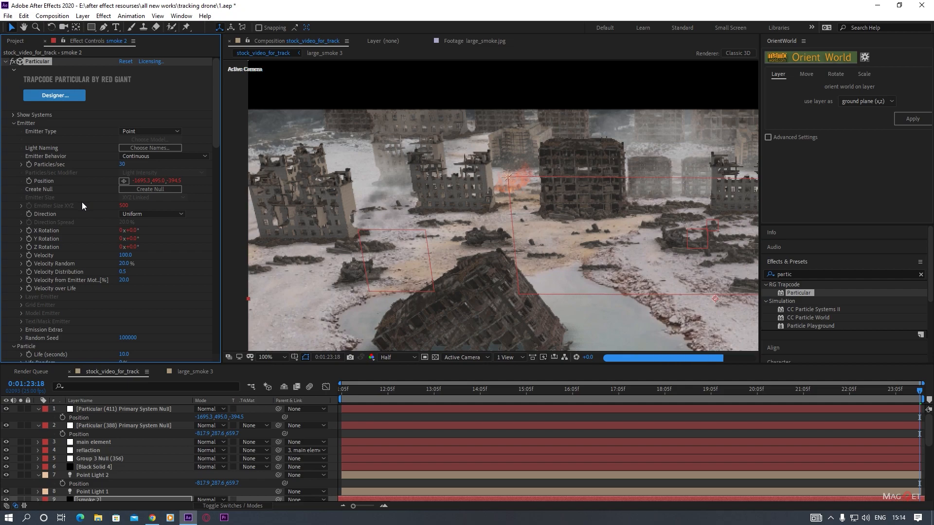
pyautogui.press('h')
pyautogui.moveTo(449, 243); pyautogui.dragTo(379, 193)
pyautogui.press('v')
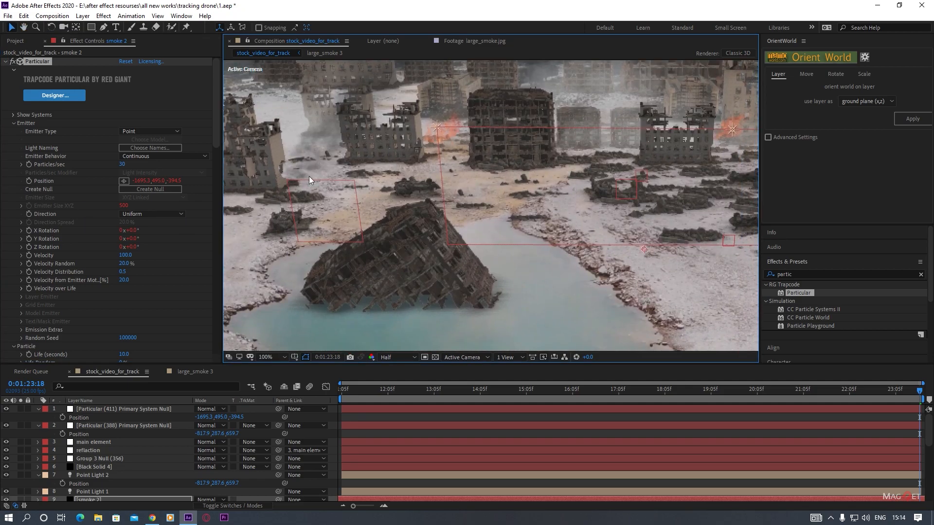
# Duplicate the main Element layer and place the copy directly above the smoke 2 layer.
pyautogui.scroll(-5, 86, 485)
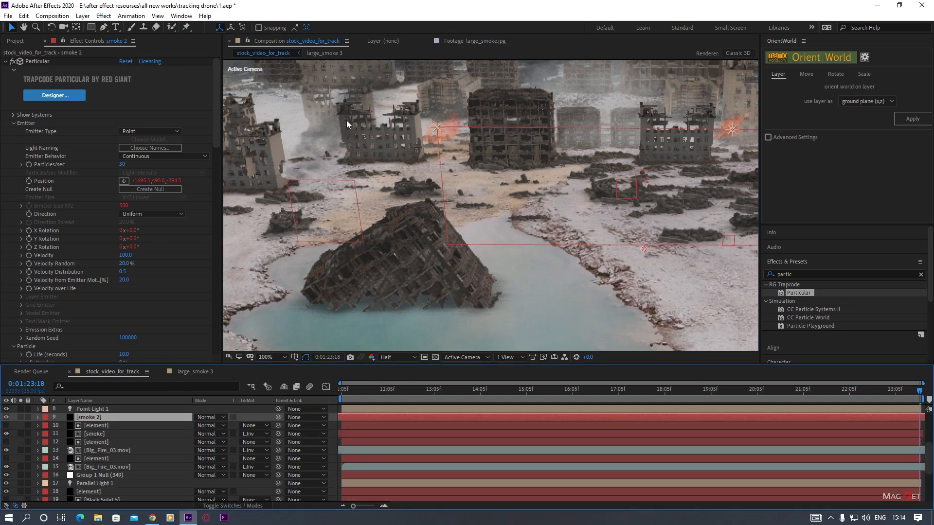
pyautogui.scroll(-5, 90, 445)
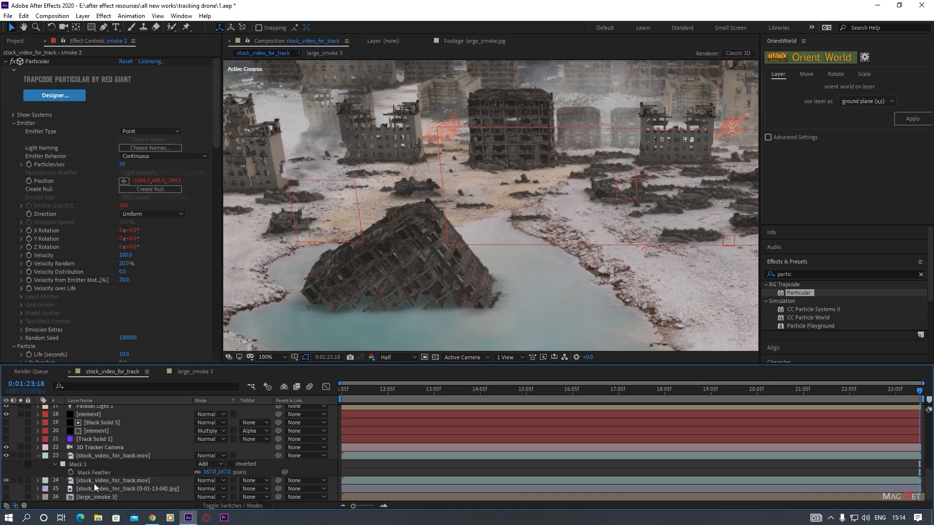
pyautogui.click(89, 414)
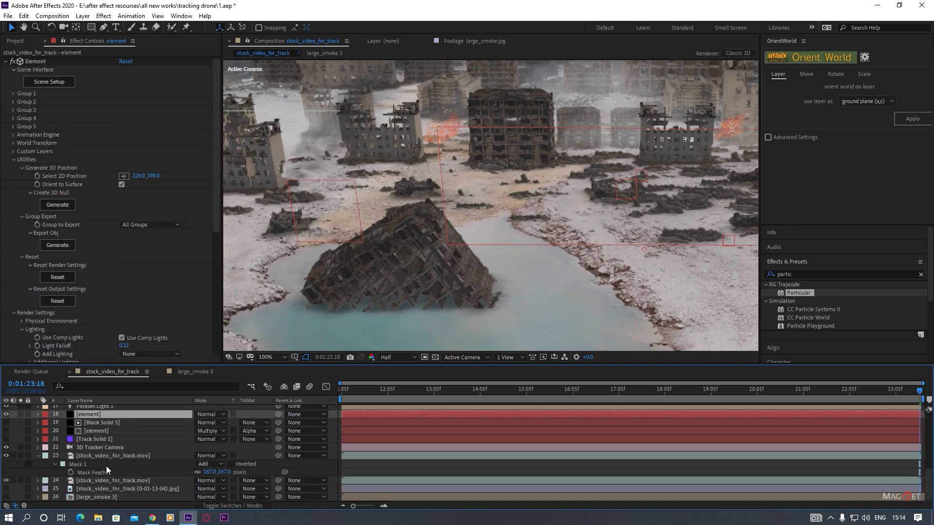
pyautogui.scroll(5, 106, 466)
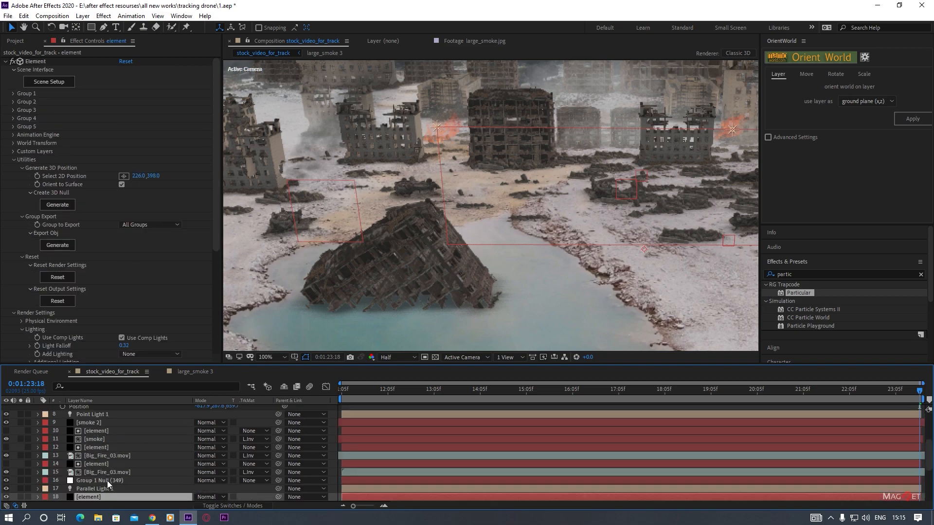
pyautogui.moveTo(89, 497); pyautogui.dragTo(108, 421)
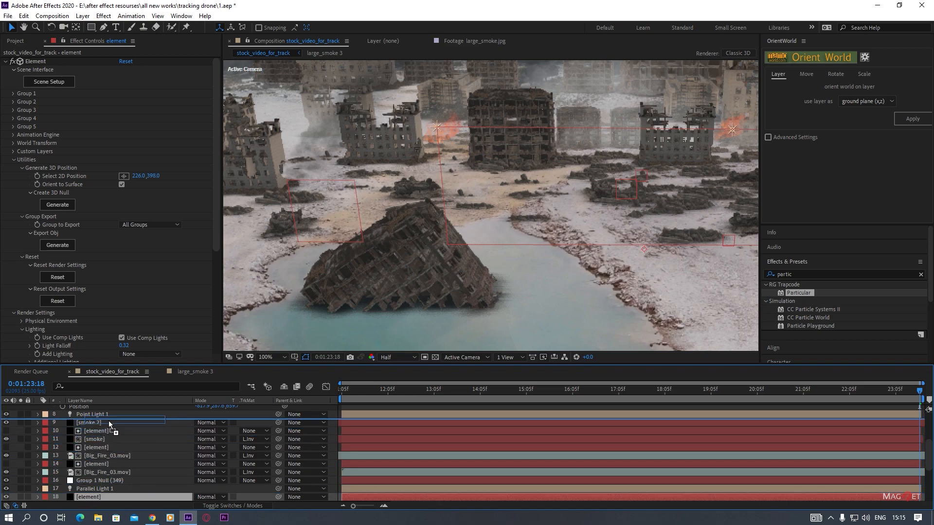
pyautogui.click(90, 431)
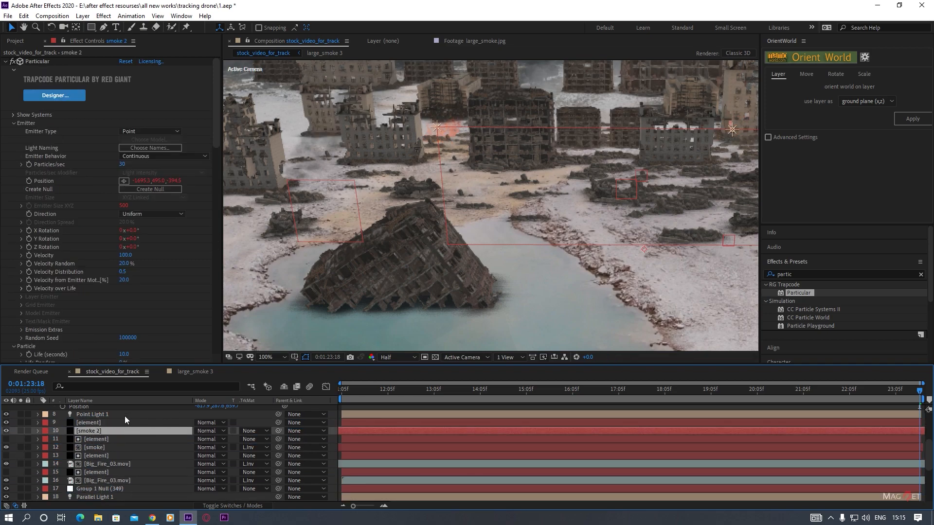
# Switch the copied Element layer's output to World Position and set its Position Z Matte to -420.
pyautogui.click(89, 423)
pyautogui.click(19, 176)
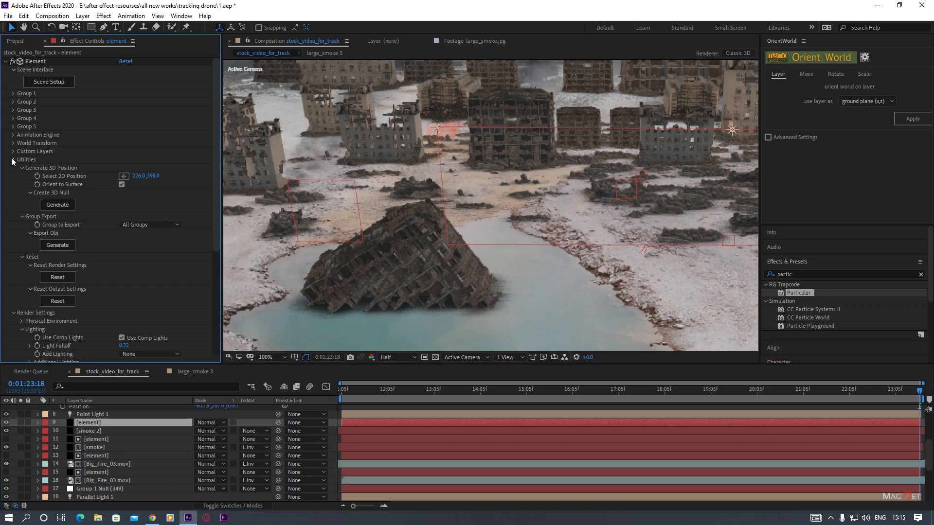
pyautogui.click(14, 168)
pyautogui.click(14, 177)
pyautogui.click(177, 187)
pyautogui.click(161, 334)
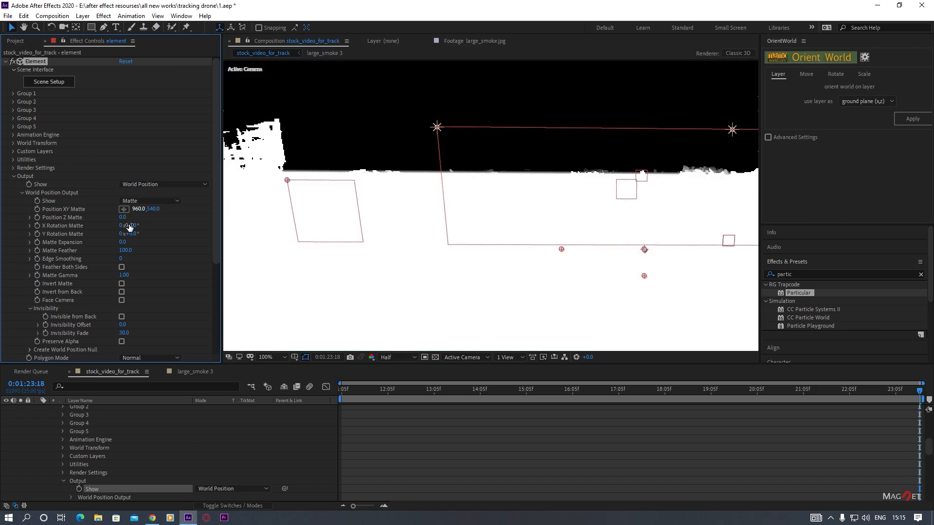
pyautogui.moveTo(125, 219); pyautogui.dragTo(111, 225)
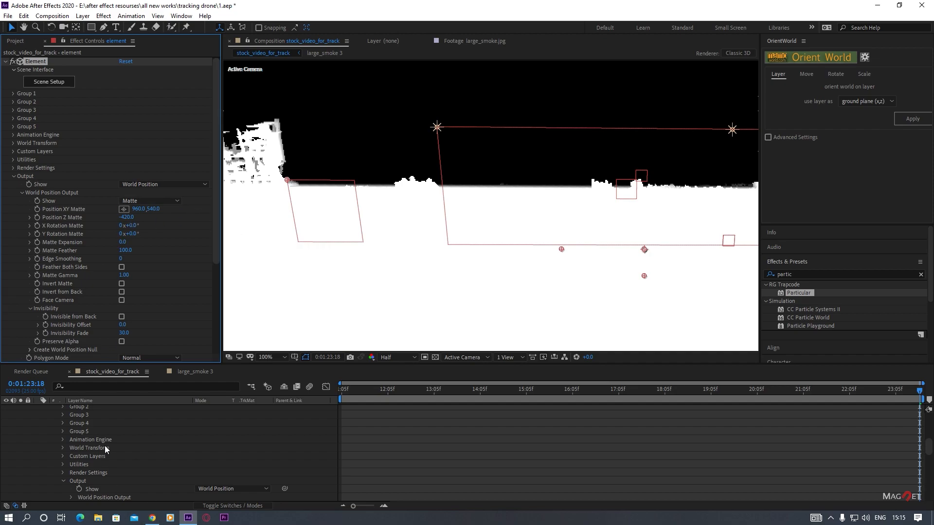
# Set smoke 2's track matte to Luma Inverted Matte using the Element copy above it.
pyautogui.scroll(4, 107, 450)
pyautogui.click(39, 447)
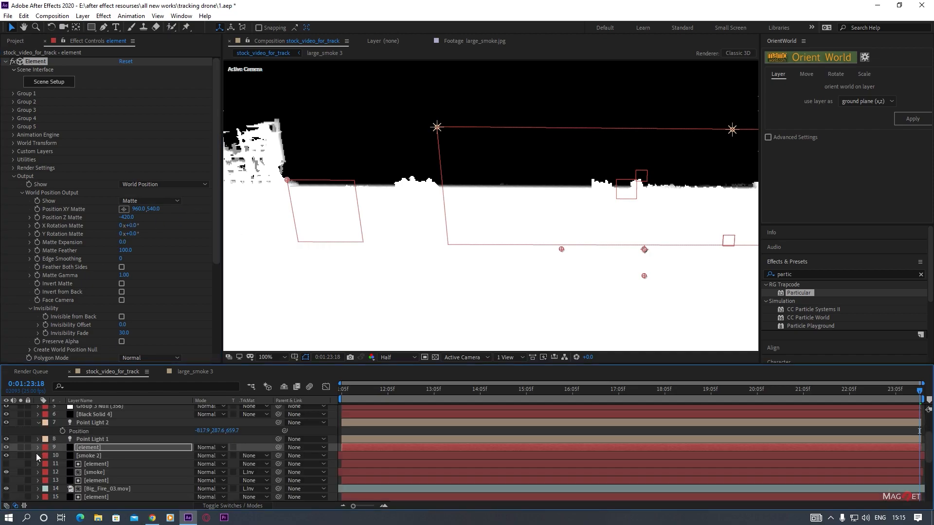
pyautogui.click(90, 456)
pyautogui.click(249, 456)
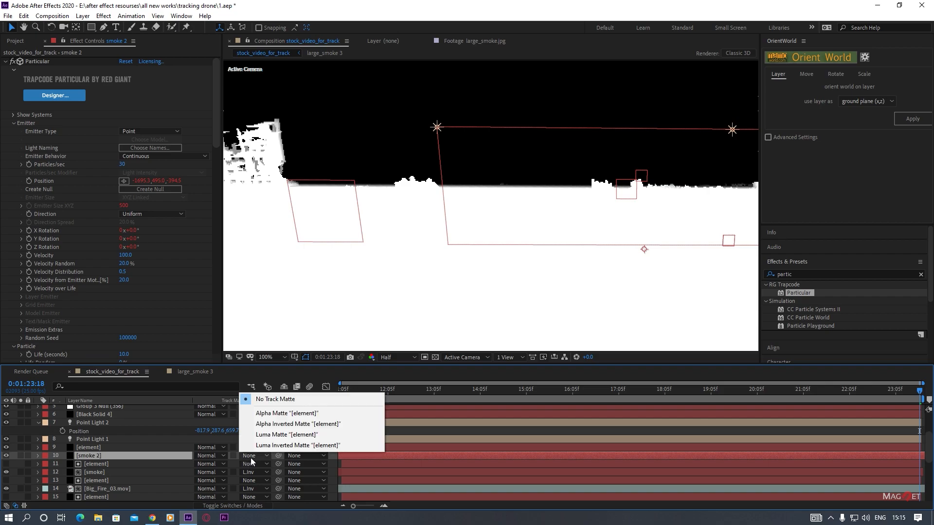
pyautogui.click(277, 446)
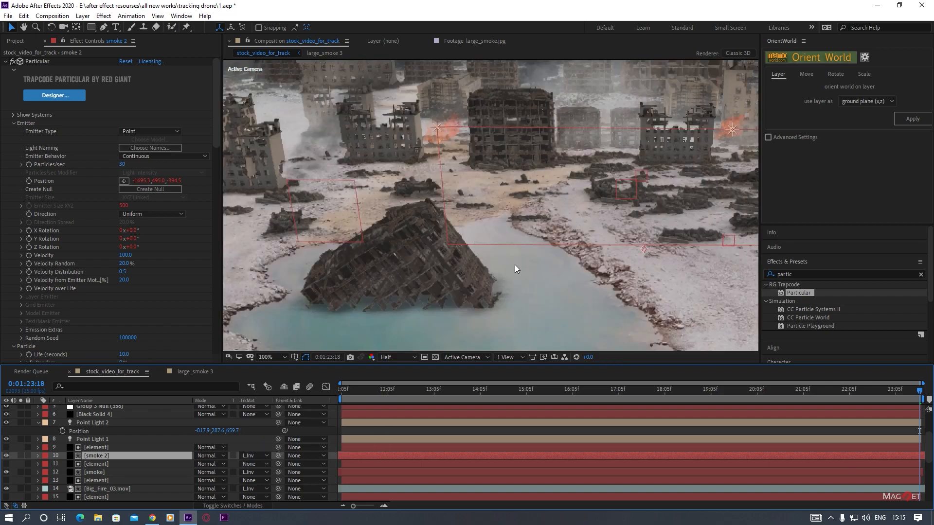
pyautogui.moveTo(502, 257); pyautogui.dragTo(456, 225)
pyautogui.scroll(-2, 458, 228)
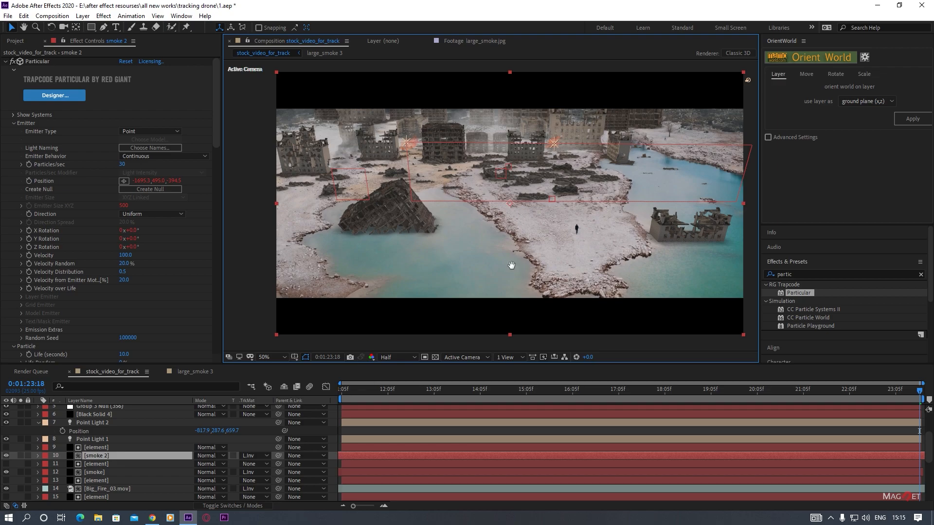
# Turn on the visibility of the Multiply-mode Element layer directly above Track Solid 1.
pyautogui.press('v')
pyautogui.click(238, 99)
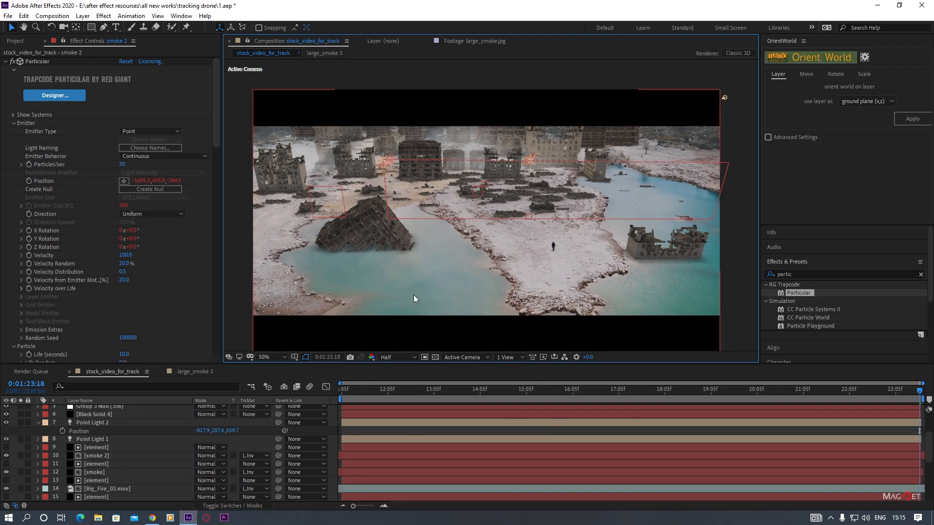
pyautogui.scroll(-4, 109, 463)
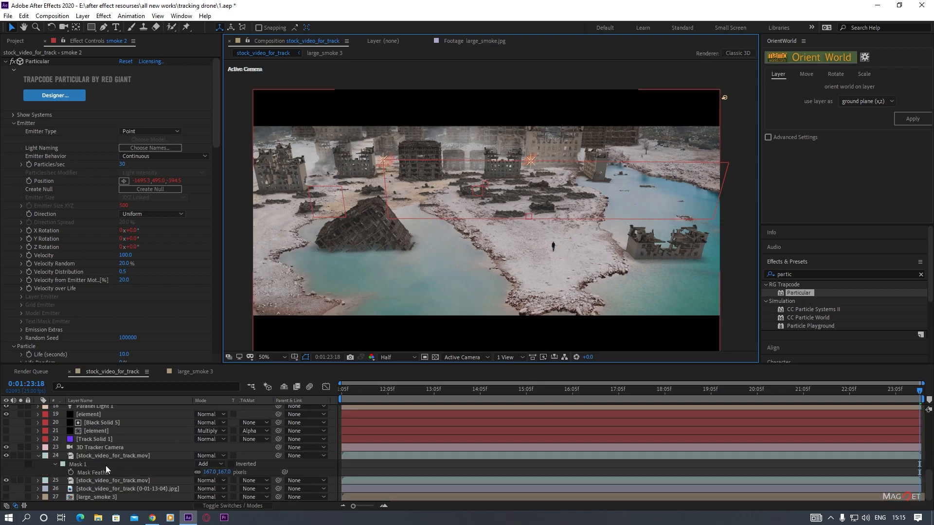
pyautogui.click(95, 431)
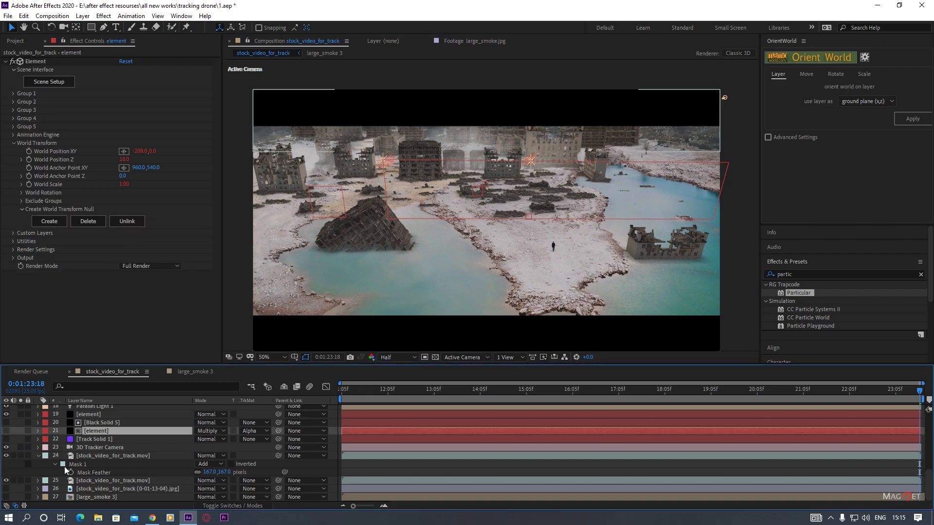
pyautogui.click(6, 431)
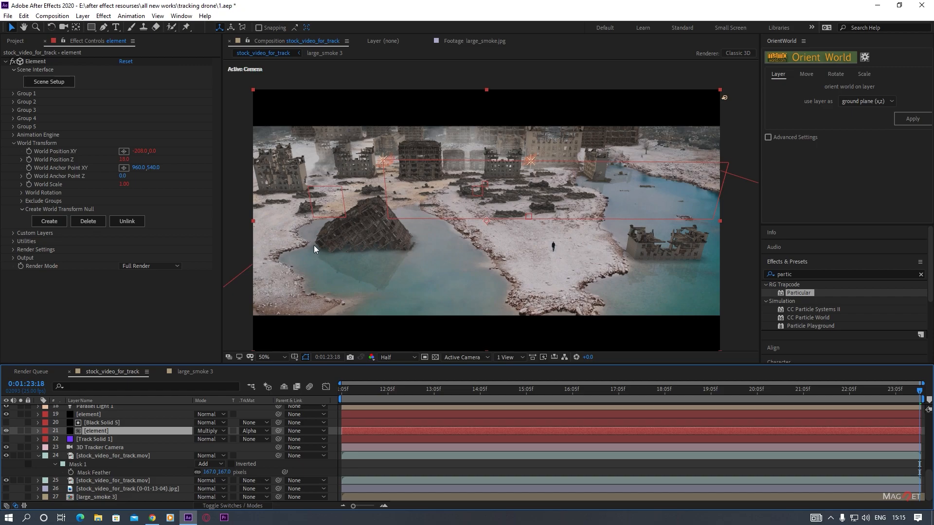
pyautogui.moveTo(516, 253); pyautogui.dragTo(486, 275)
pyautogui.click(734, 154)
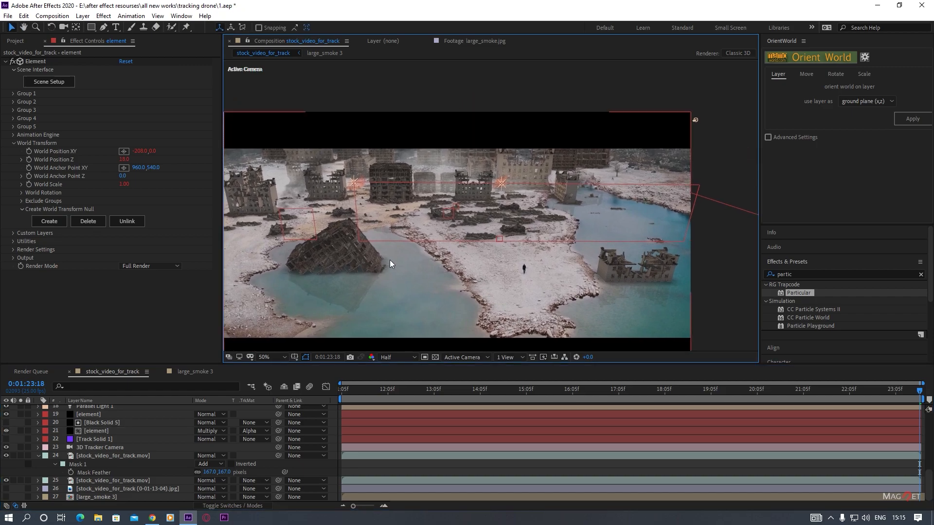
# Return to the shot's first frame at 0:01:11:05, hide the layer controls in the composition view and save the project.
pyautogui.moveTo(369, 389); pyautogui.dragTo(335, 391)
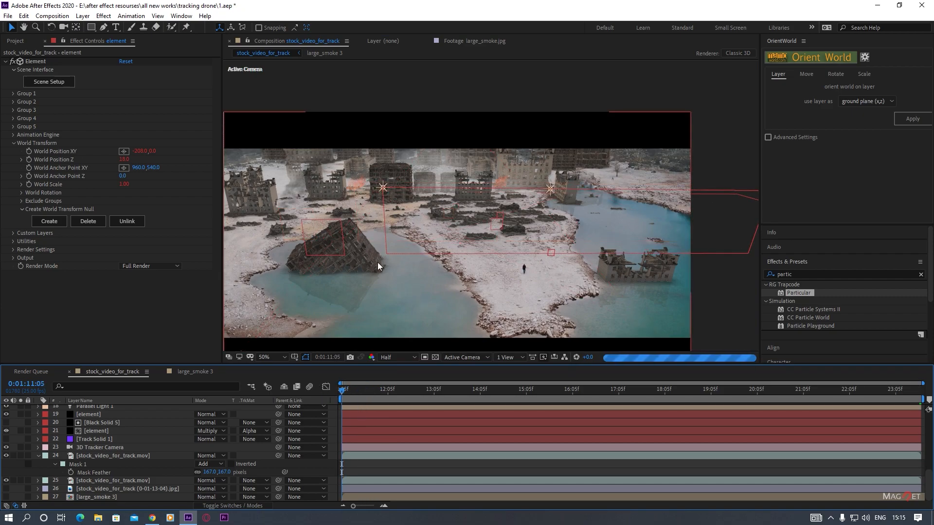
pyautogui.moveTo(409, 277); pyautogui.dragTo(422, 251)
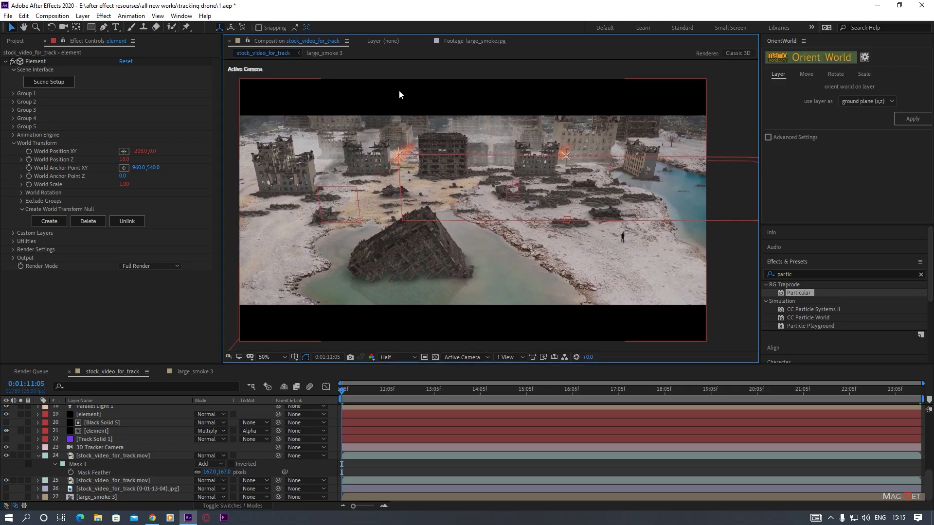
pyautogui.moveTo(591, 269); pyautogui.dragTo(620, 269)
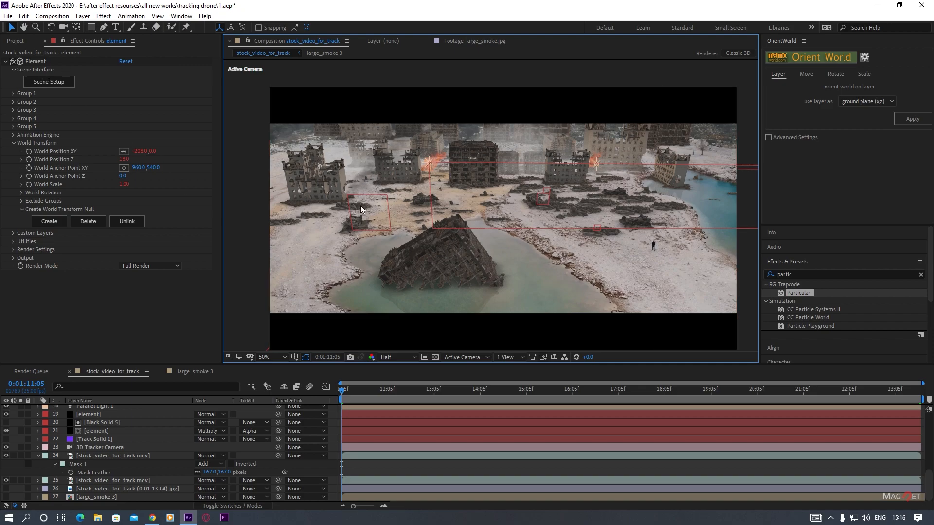
pyautogui.hotkey('ctrl', 'shift', 'h')
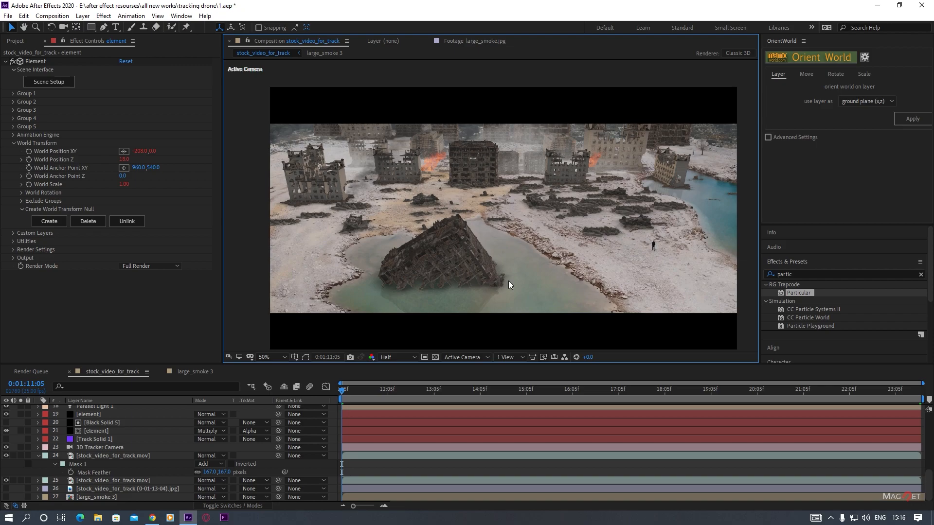
pyautogui.moveTo(547, 274); pyautogui.dragTo(530, 274)
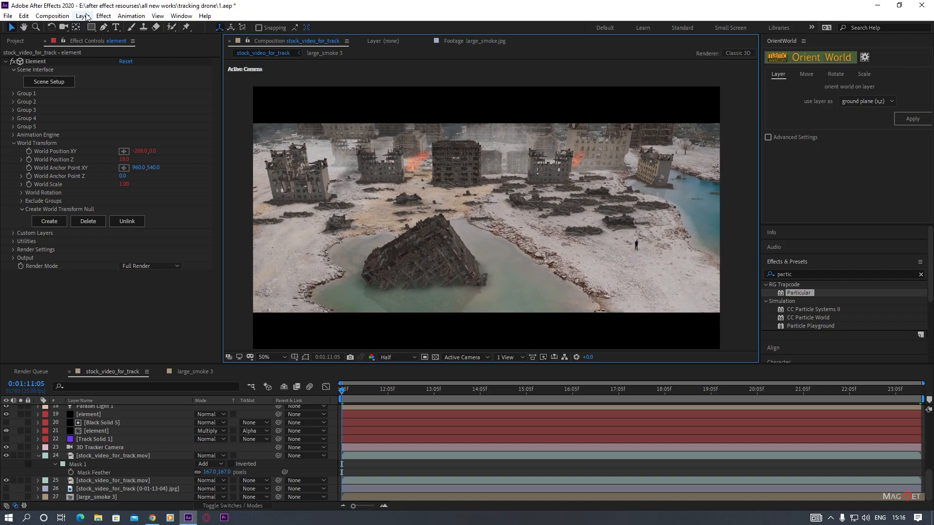
pyautogui.hotkey('ctrl', 's')
# Create a new adjustment layer above all layers and apply the Tint effect to it.
pyautogui.click(83, 16)
pyautogui.moveTo(121, 29)
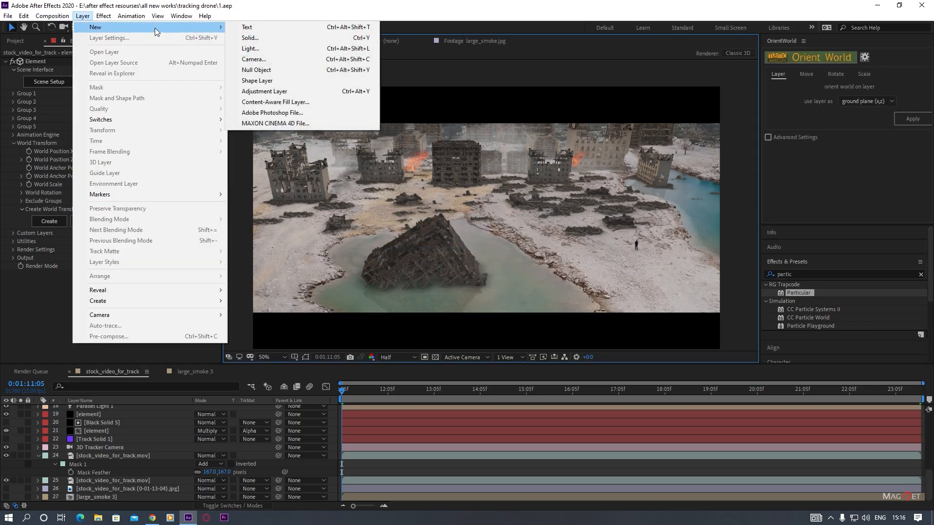
pyautogui.click(280, 91)
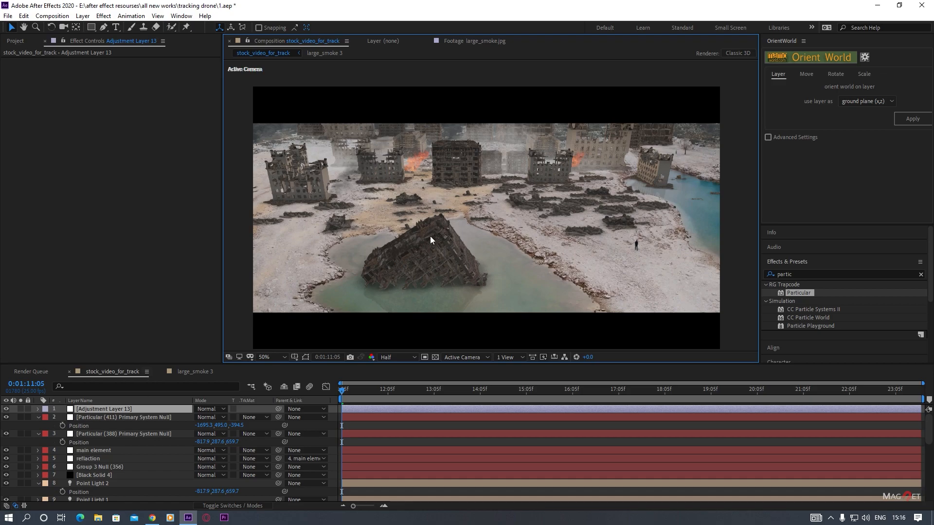
pyautogui.click(103, 16)
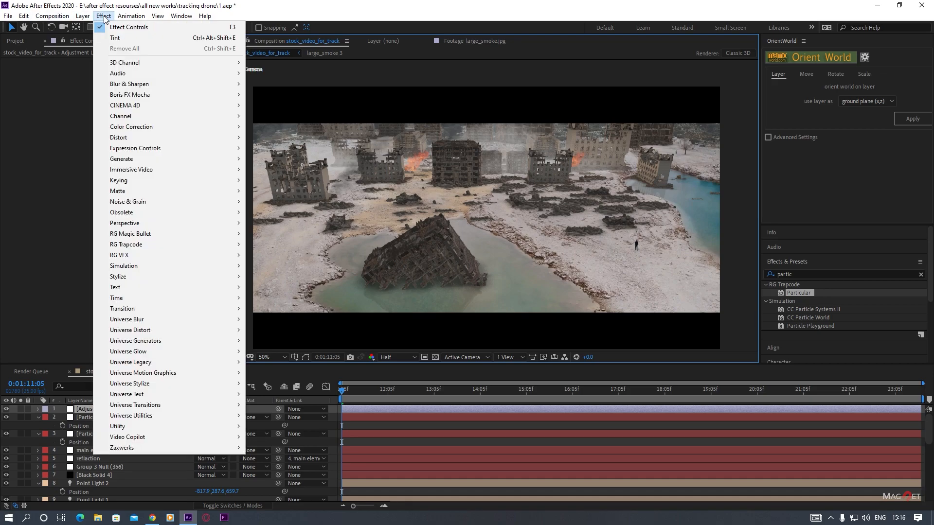
pyautogui.moveTo(217, 127)
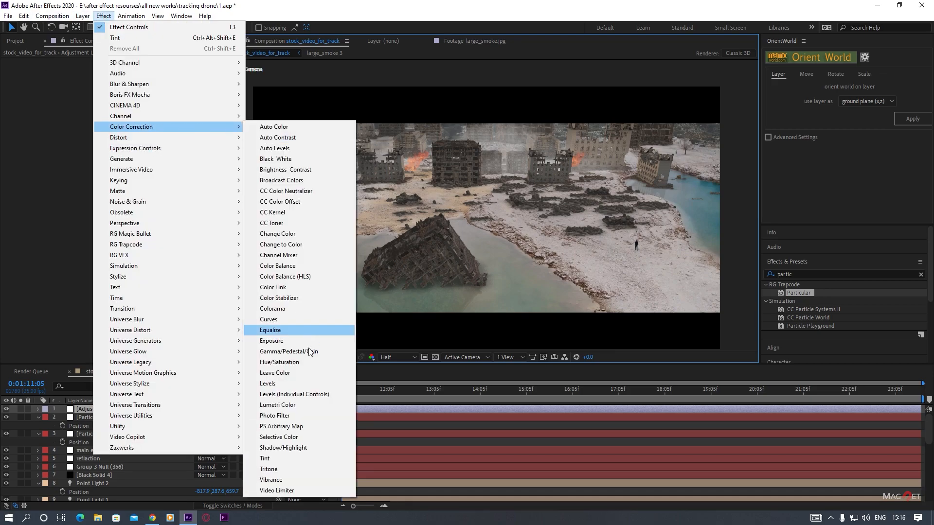
pyautogui.click(279, 457)
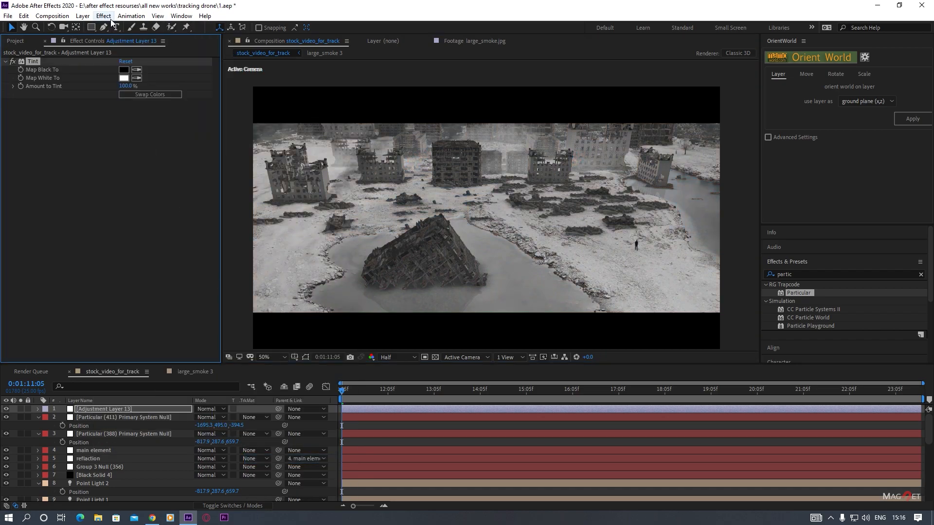
# Add a Curves effect to the adjustment layer and set the Tint effect's Amount to Tint to 36%.
pyautogui.click(104, 16)
pyautogui.moveTo(162, 127)
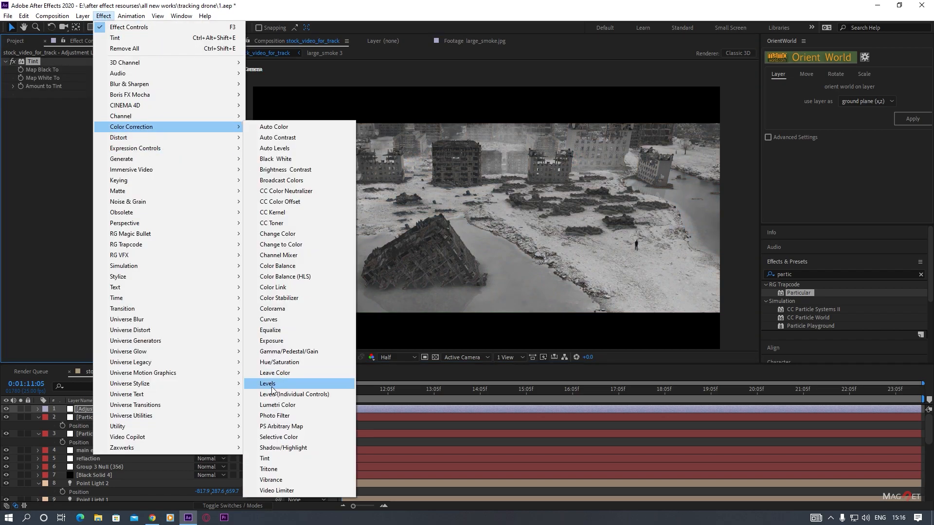
pyautogui.click(285, 320)
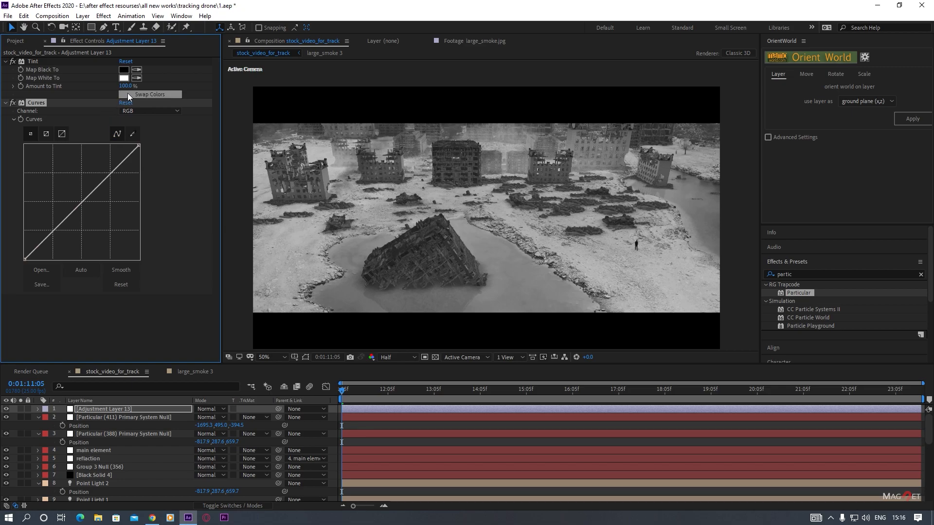
pyautogui.moveTo(130, 86); pyautogui.dragTo(126, 112)
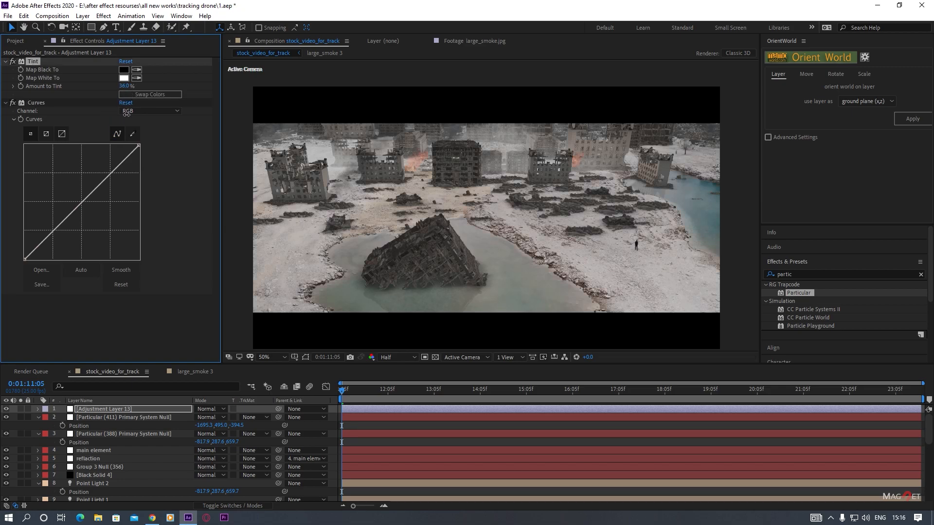
# Darken the image with the RGB curve and cool its tone by lowering the red curve and slightly adjusting the blue curve.
pyautogui.moveTo(64, 220); pyautogui.dragTo(64, 227)
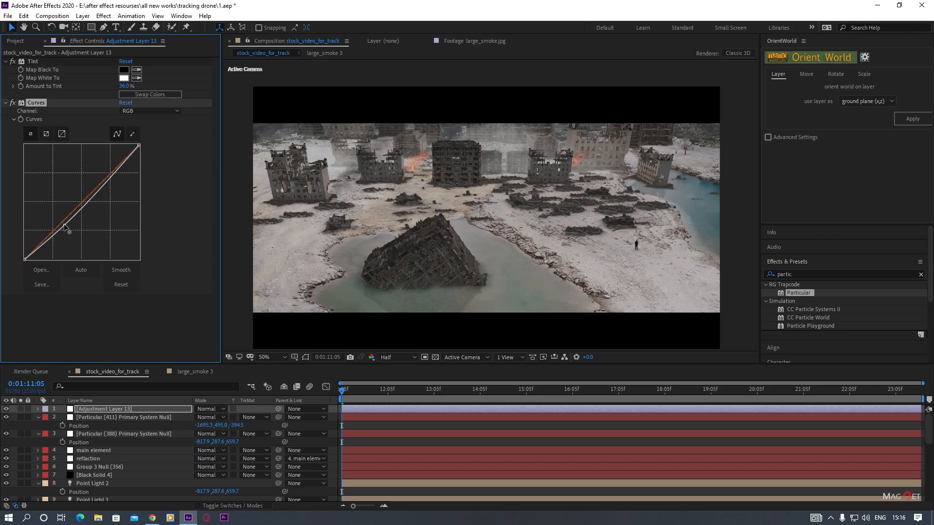
pyautogui.moveTo(112, 174); pyautogui.dragTo(115, 179)
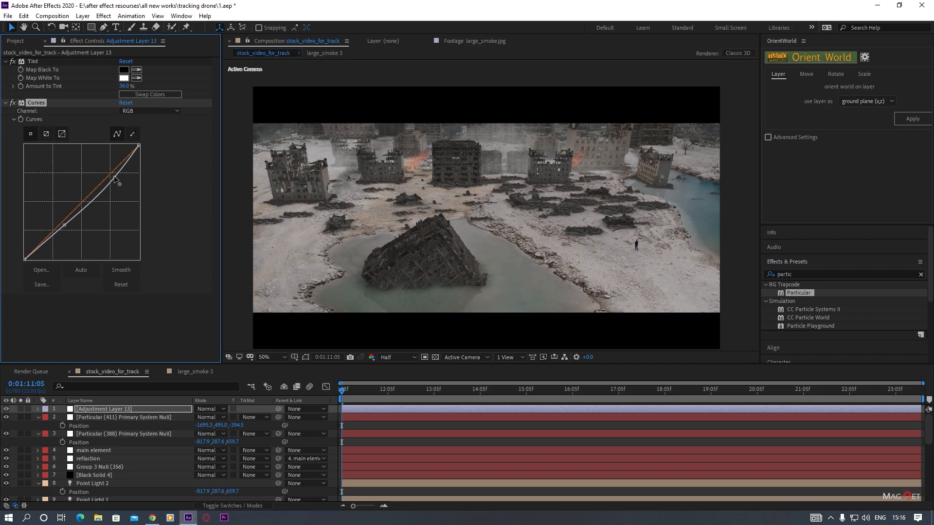
pyautogui.click(149, 112)
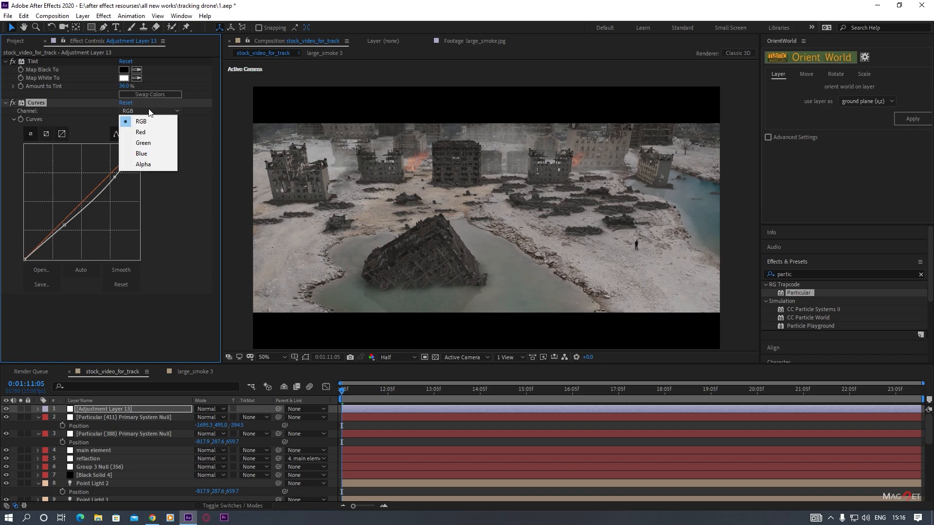
pyautogui.click(140, 132)
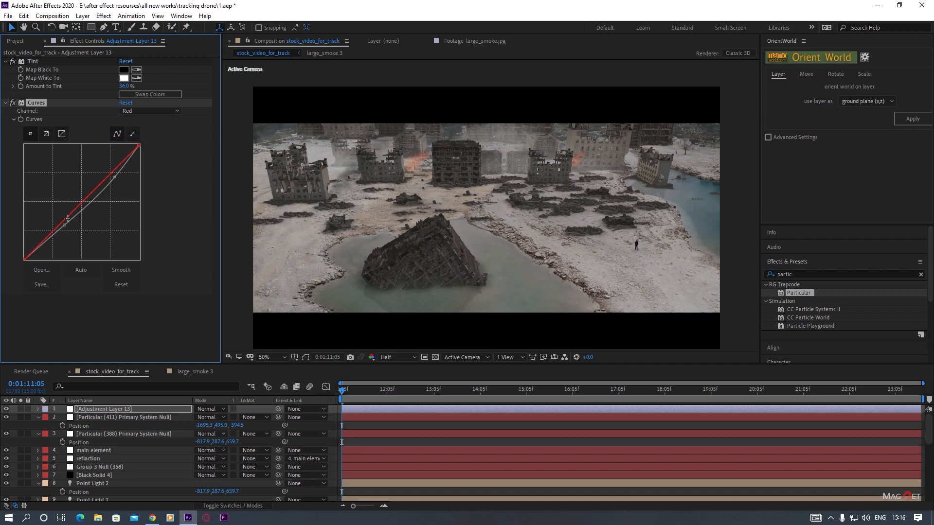
pyautogui.moveTo(67, 216); pyautogui.dragTo(69, 222)
pyautogui.click(138, 114)
pyautogui.click(136, 148)
pyautogui.moveTo(53, 232); pyautogui.dragTo(54, 233)
pyautogui.moveTo(55, 229); pyautogui.dragTo(54, 227)
# Create a second adjustment layer, apply Magic Bullet Film to it and set its Strength to 48%.
pyautogui.click(83, 16)
pyautogui.moveTo(104, 28)
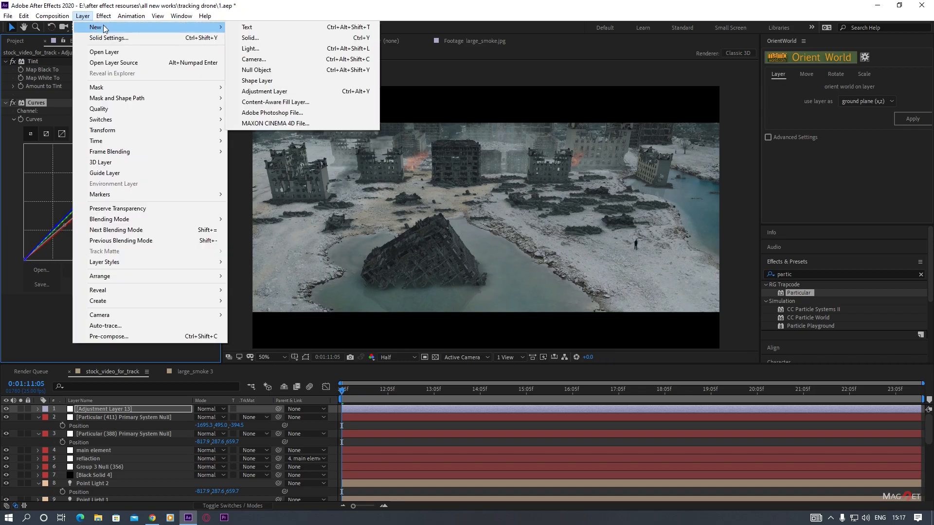
pyautogui.click(268, 92)
pyautogui.click(103, 16)
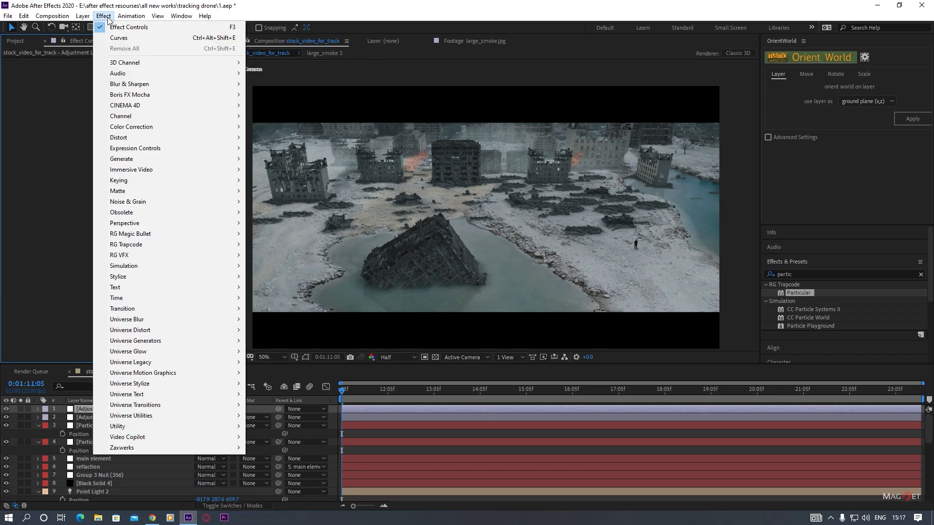
pyautogui.moveTo(228, 234)
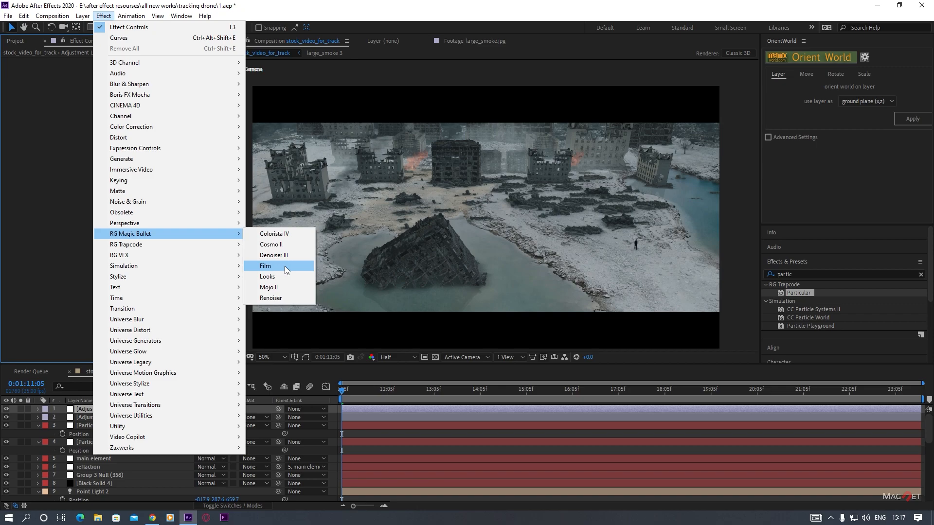
pyautogui.click(280, 268)
pyautogui.moveTo(126, 169); pyautogui.dragTo(118, 184)
pyautogui.moveTo(525, 234); pyautogui.dragTo(483, 215)
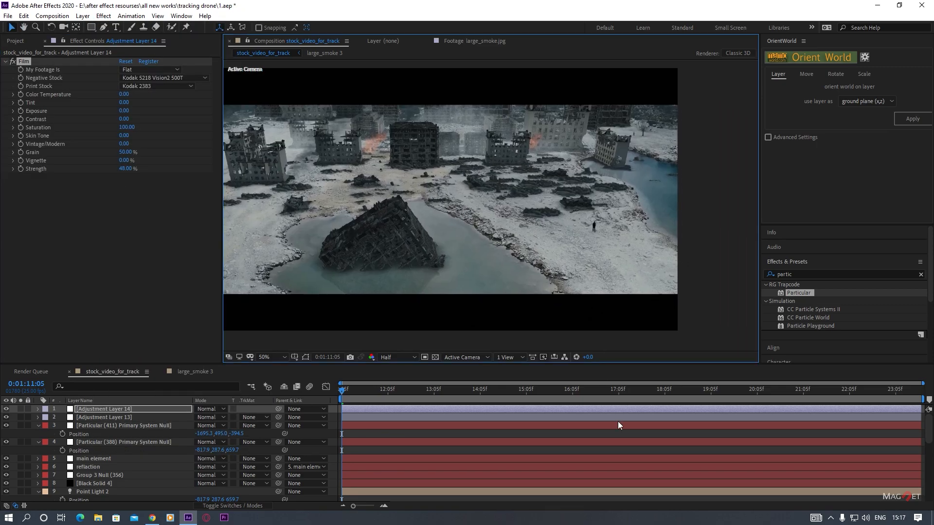
# Move to 0:01:17:15 and create a third adjustment layer with the Magic Bullet Looks effect.
pyautogui.click(638, 397)
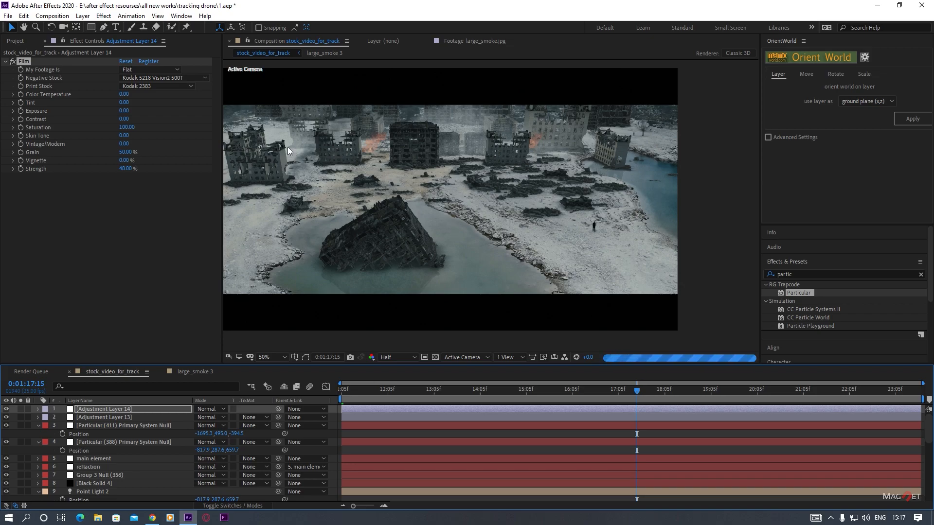
pyautogui.press('h')
pyautogui.moveTo(415, 208); pyautogui.dragTo(457, 228)
pyautogui.press('v')
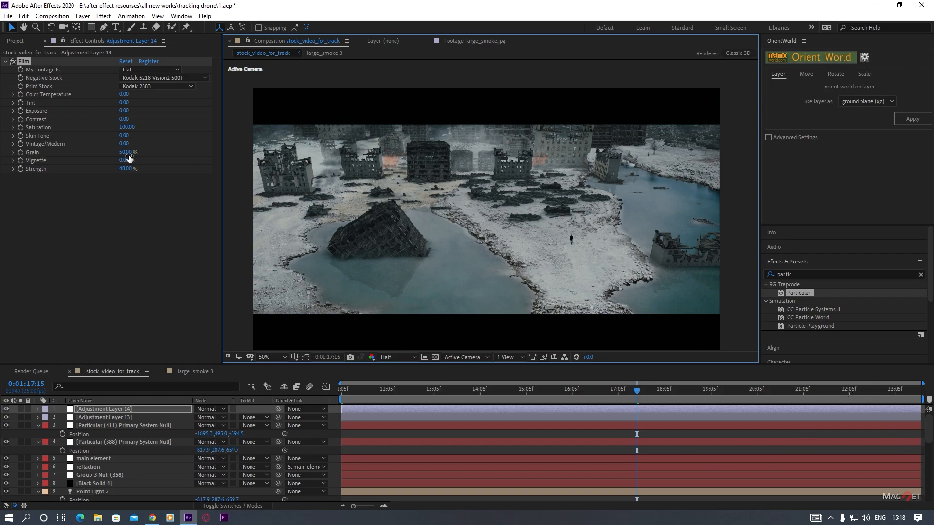
pyautogui.click(83, 15)
pyautogui.moveTo(98, 28)
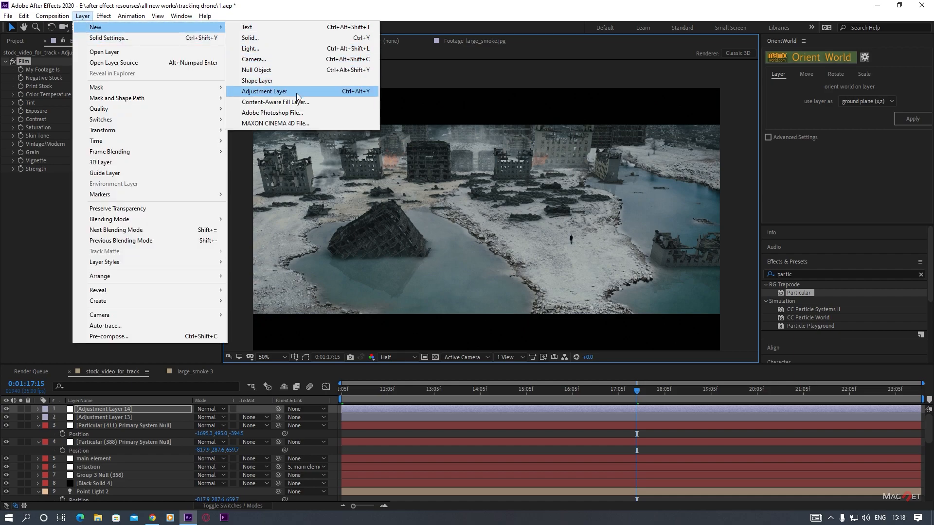
pyautogui.click(263, 91)
pyautogui.click(104, 16)
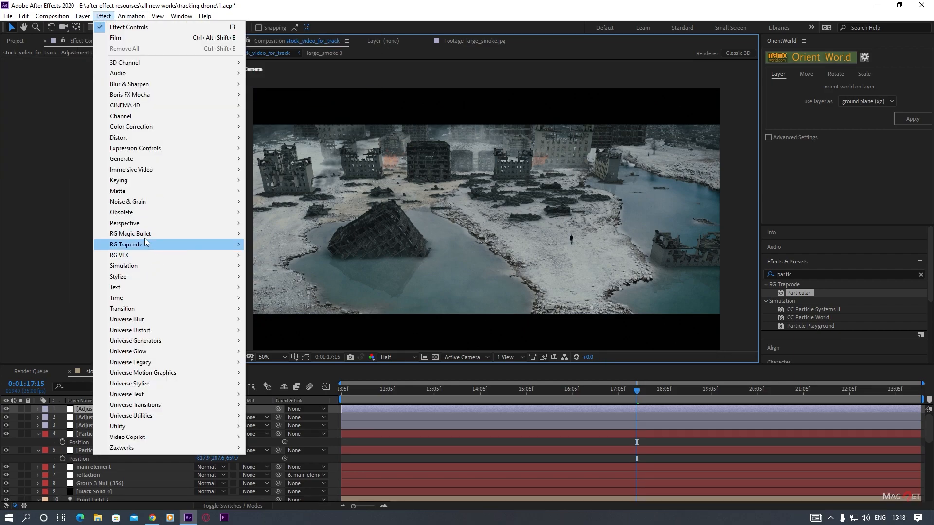
pyautogui.moveTo(152, 235)
pyautogui.click(277, 276)
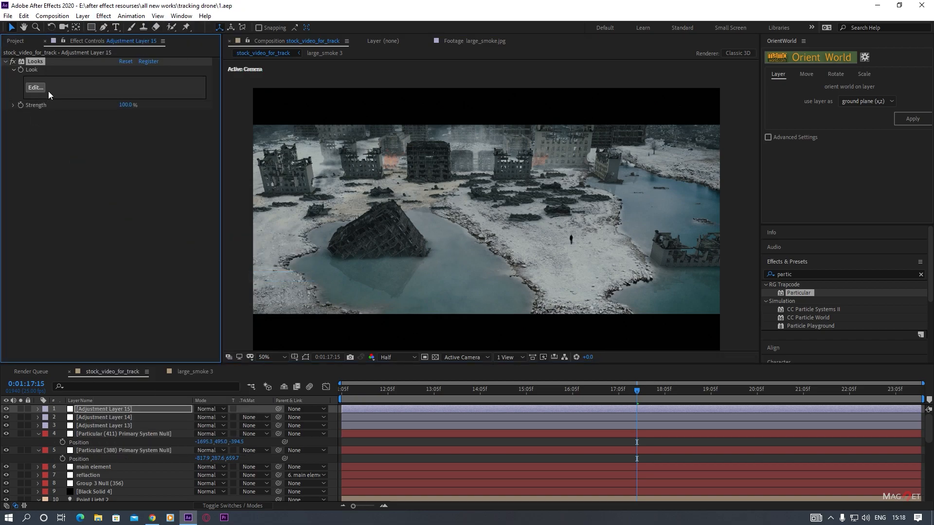
# Apply the Cat Eye Relight look from the Filters presets to the Looks effect.
pyautogui.click(34, 88)
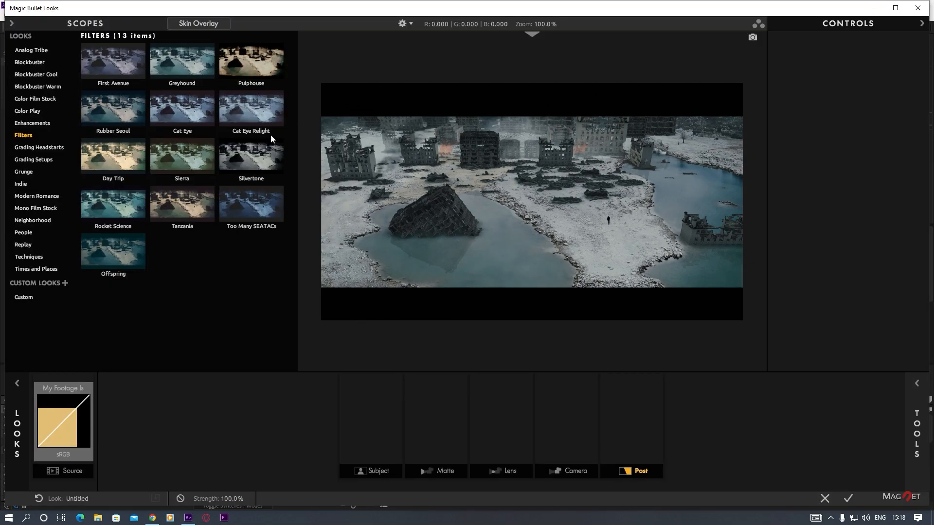
pyautogui.click(250, 110)
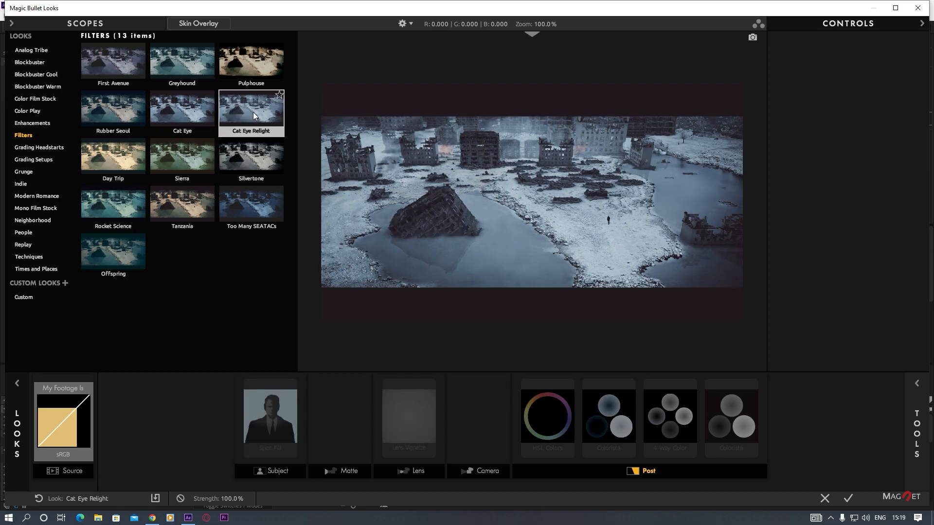
pyautogui.click(270, 418)
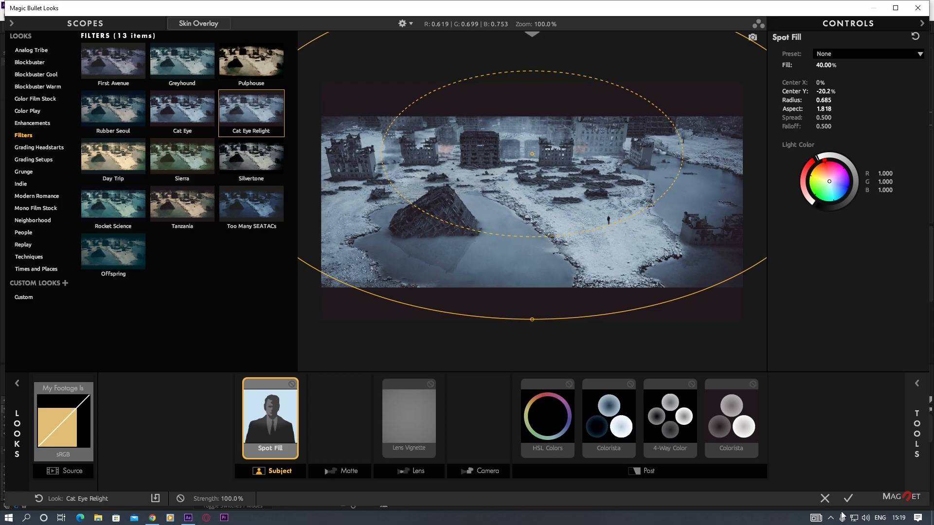
pyautogui.click(848, 498)
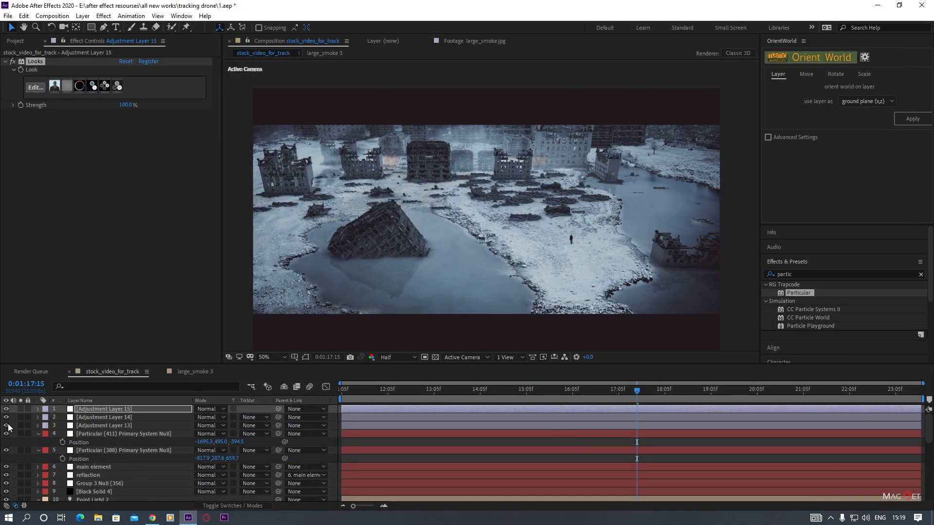
# Move the Black Solid 4 letterbox layer to the top of the layer stack, above the adjustment layers.
pyautogui.click(92, 492)
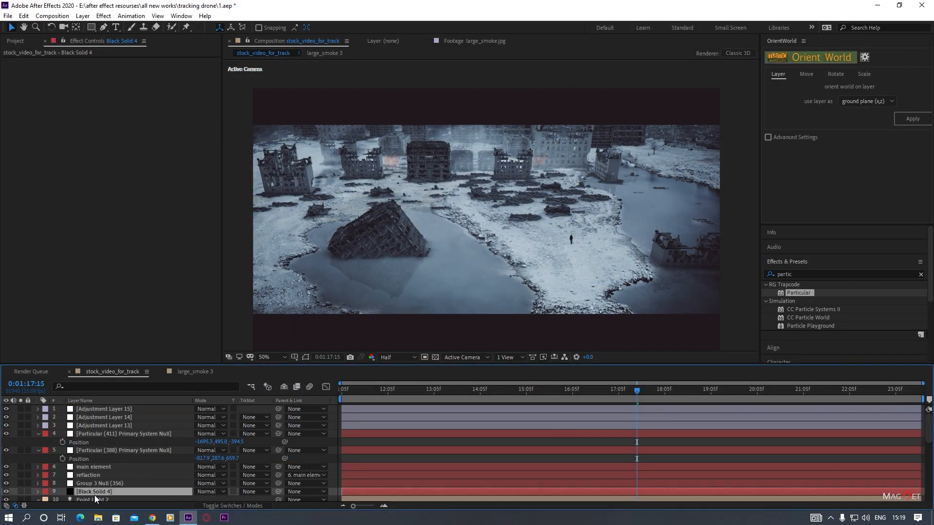
pyautogui.moveTo(94, 491); pyautogui.dragTo(101, 406)
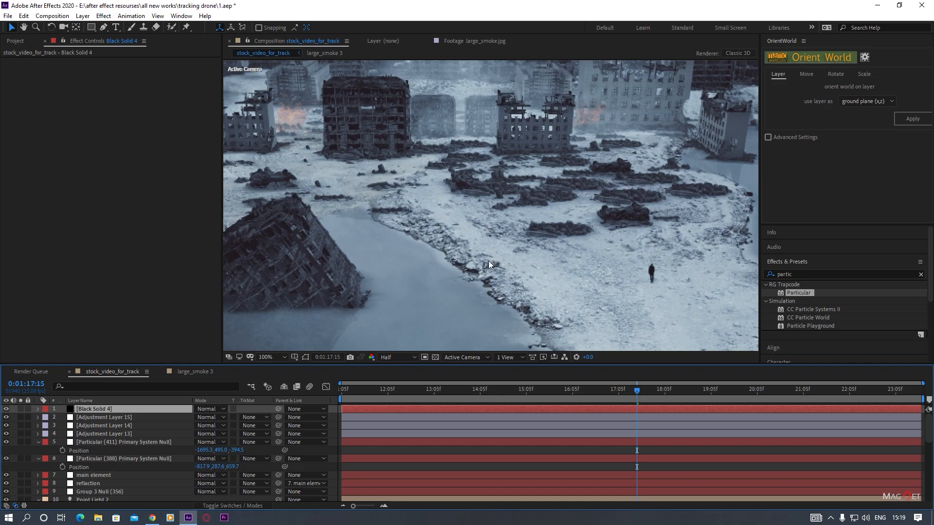
pyautogui.scroll(2, 440, 262)
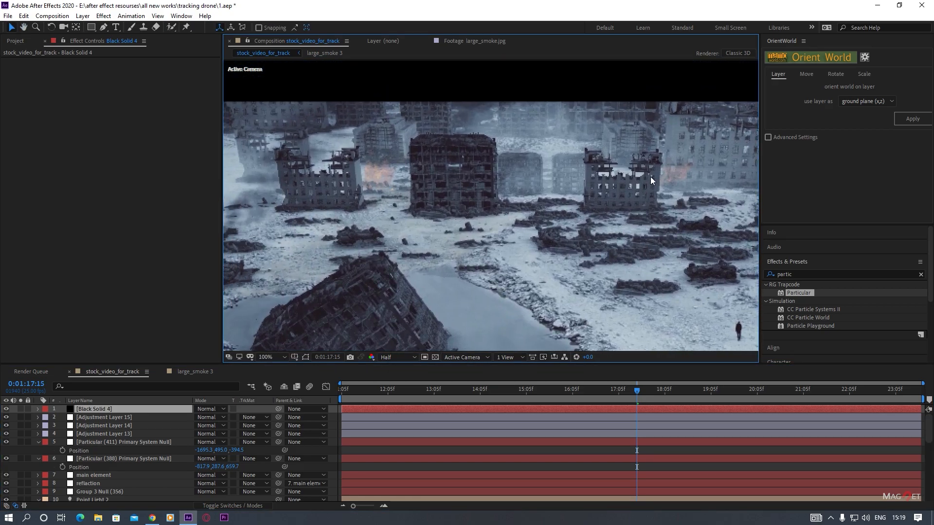
pyautogui.moveTo(592, 261); pyautogui.dragTo(571, 230)
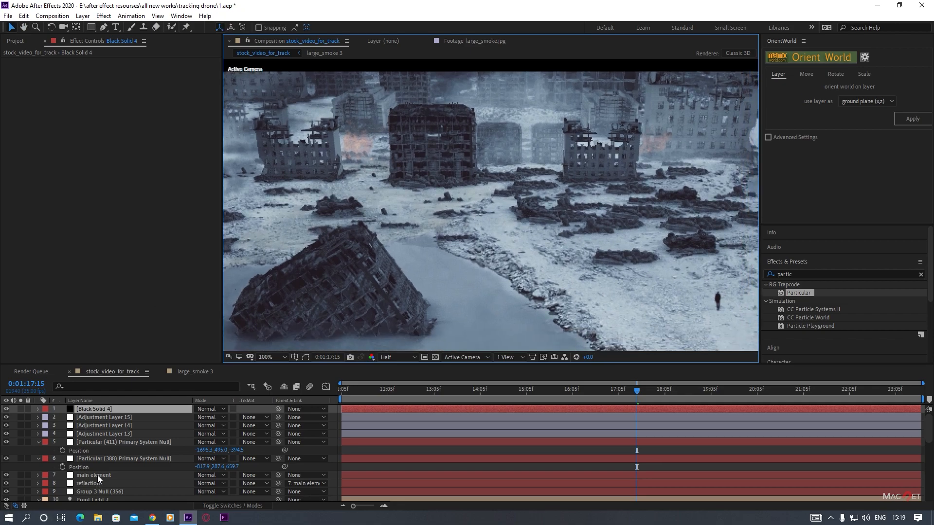
# Apply Curves to the Big_Fire_03.mov layer 17 and raise the RGB curve's midtones to brighten the fire.
pyautogui.scroll(-6, 89, 469)
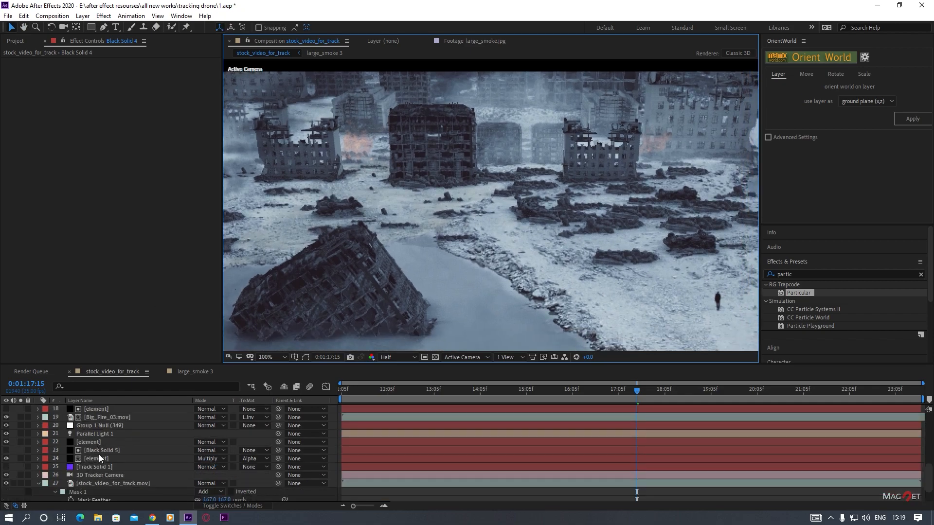
pyautogui.scroll(-3, 92, 471)
pyautogui.scroll(10, 91, 456)
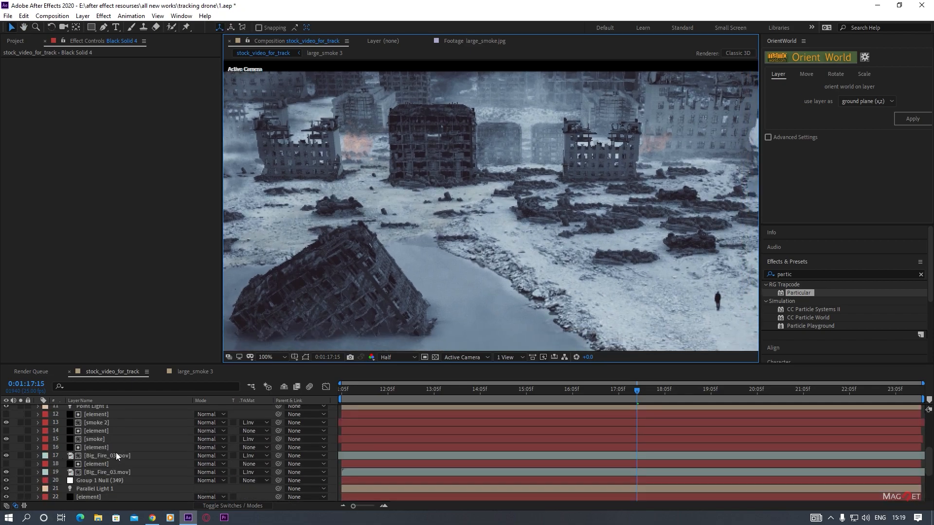
pyautogui.click(106, 455)
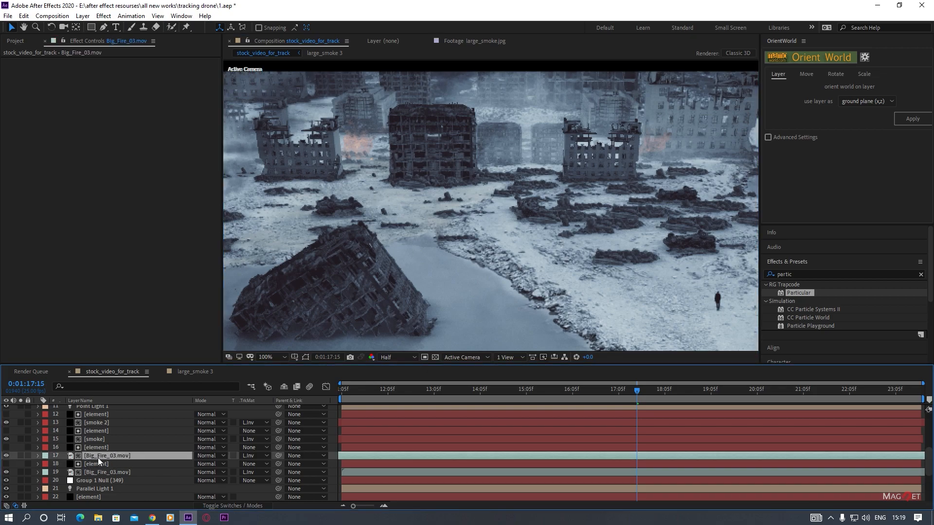
pyautogui.click(104, 15)
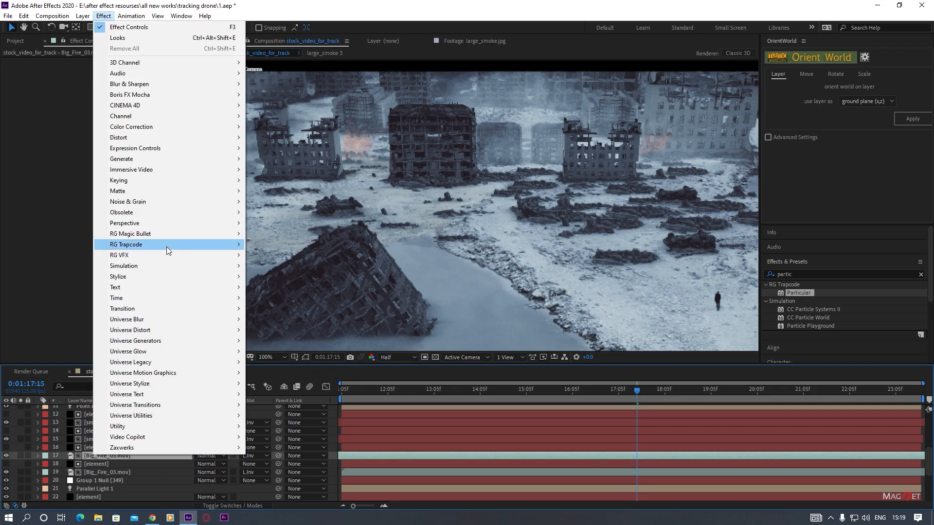
pyautogui.moveTo(144, 126)
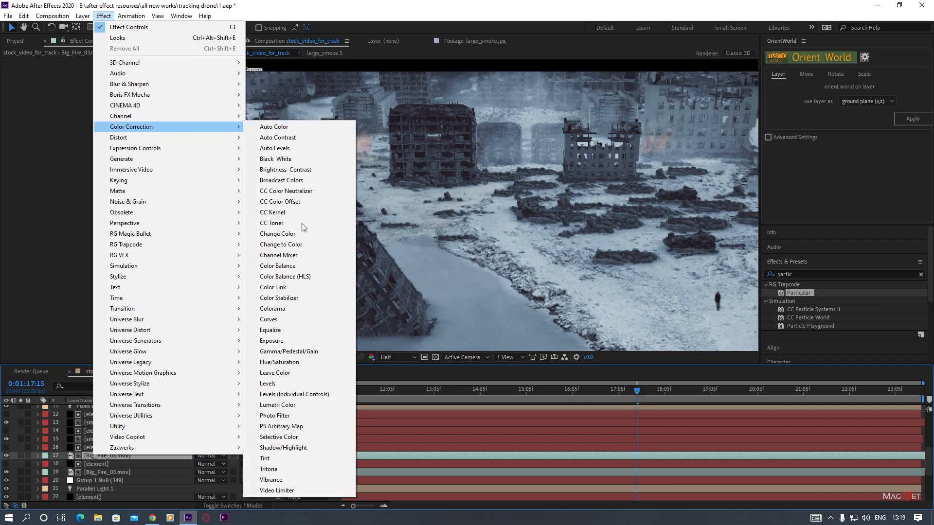
pyautogui.click(282, 316)
pyautogui.moveTo(85, 159); pyautogui.dragTo(78, 133)
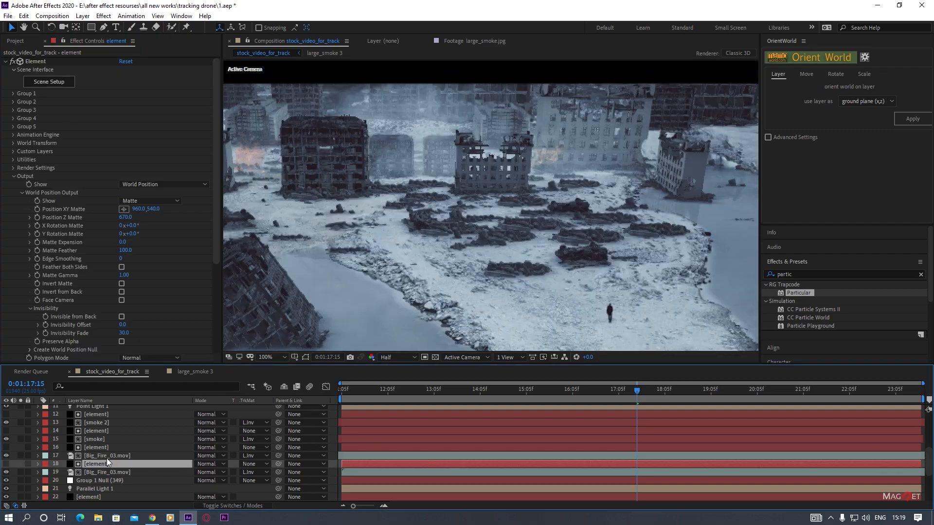
# Add the Optical Glow effect to the Big_Fire_03.mov layer 17 and set its Alpha Channel to Extend (Unmult).
pyautogui.click(112, 457)
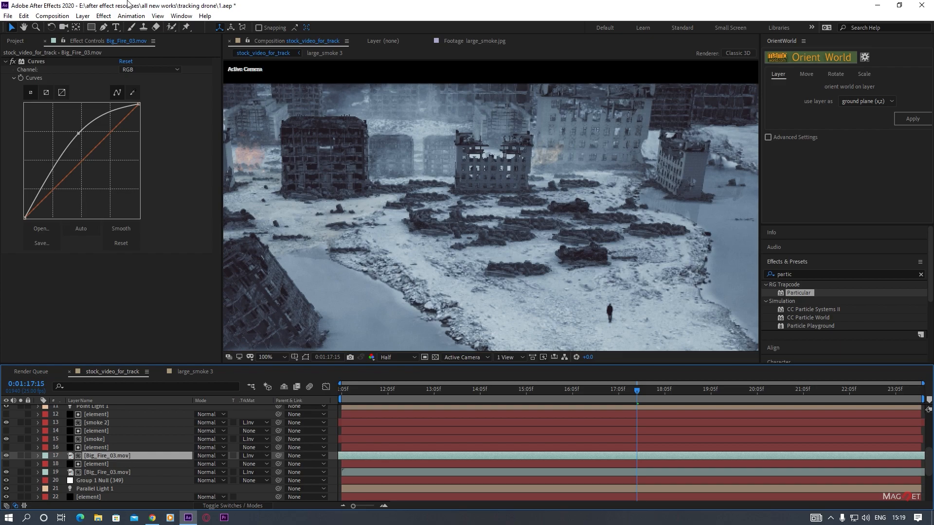
pyautogui.click(103, 16)
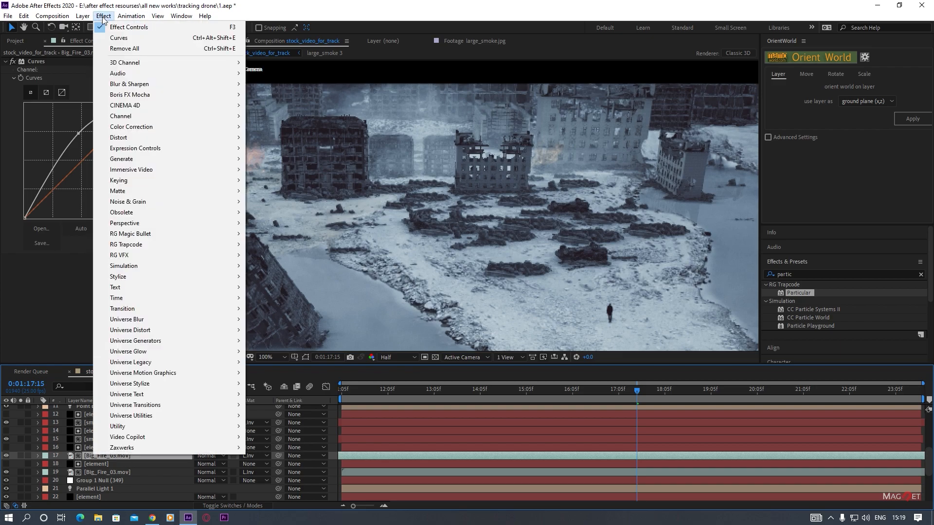
pyautogui.moveTo(168, 248)
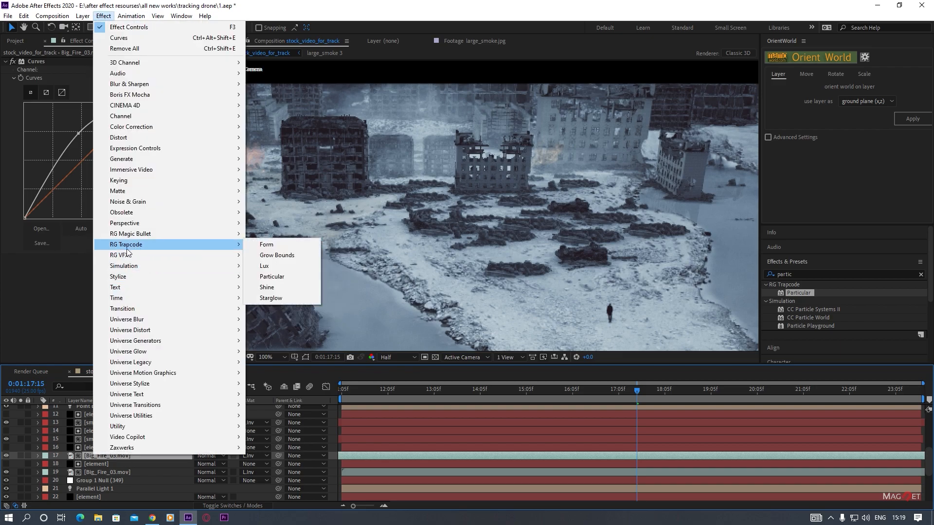
pyautogui.moveTo(218, 255)
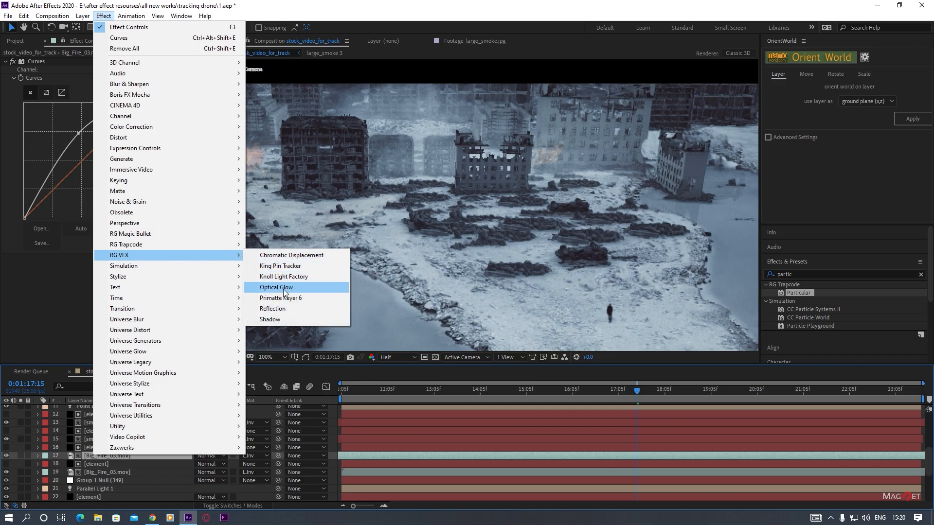
pyautogui.click(290, 287)
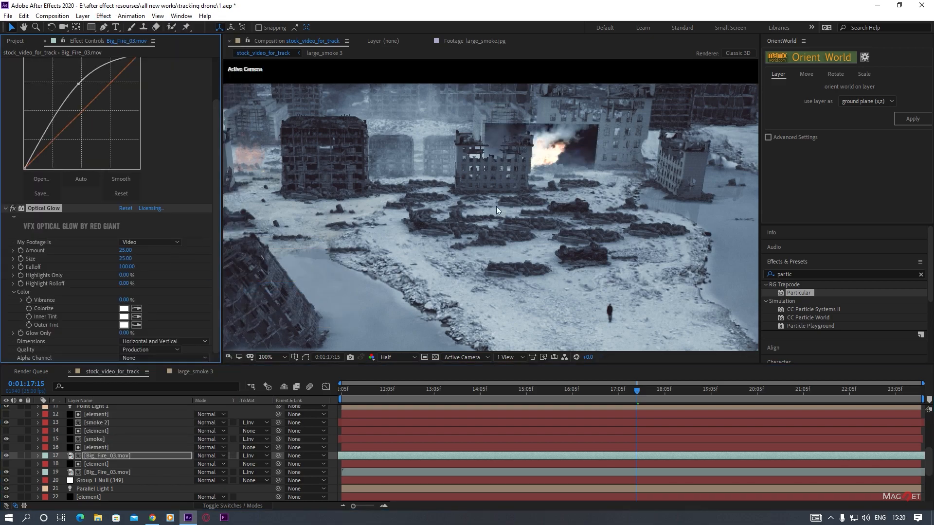
pyautogui.click(134, 358)
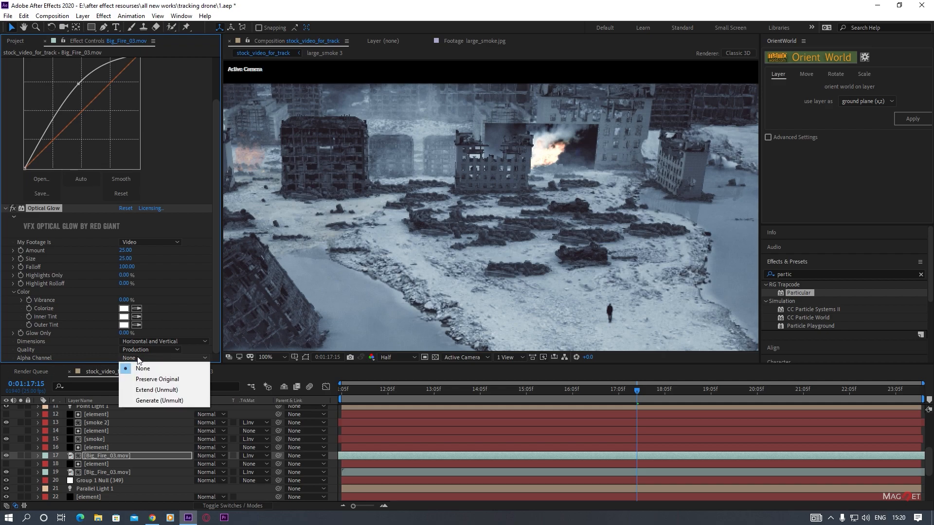
pyautogui.click(156, 390)
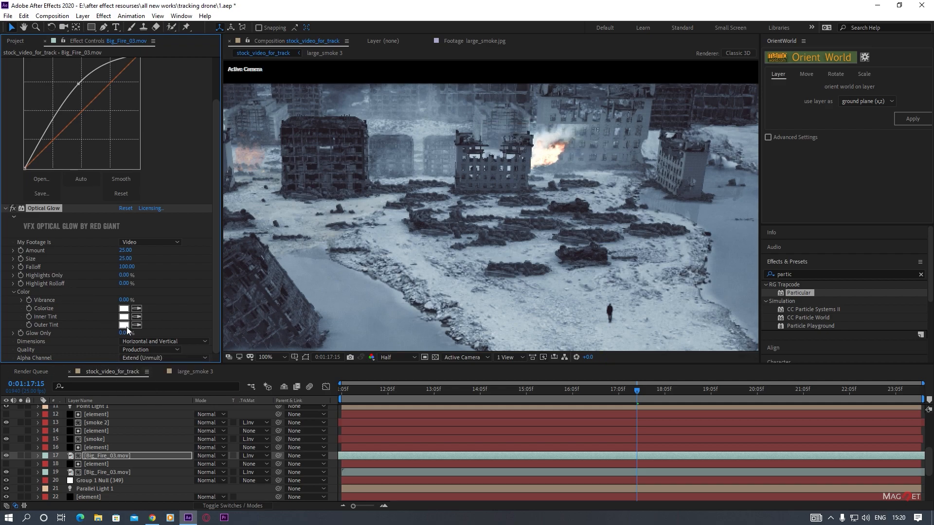
# Set the Optical Glow's Amount to 19, Size to 183, Highlights Only to 43% and Colorize to orange FF9524.
pyautogui.moveTo(125, 250); pyautogui.dragTo(184, 257)
pyautogui.moveTo(128, 276); pyautogui.dragTo(145, 275)
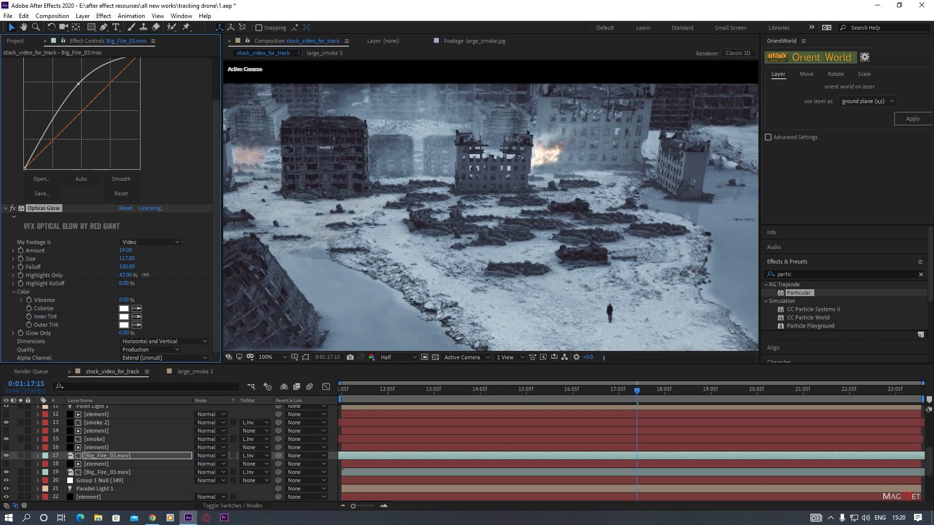
pyautogui.click(124, 308)
pyautogui.moveTo(148, 144)
pyautogui.mouseDown()
pyautogui.moveTo(149, 128)
pyautogui.moveTo(148, 138)
pyautogui.mouseUp()
pyautogui.moveTo(112, 36); pyautogui.dragTo(119, 23)
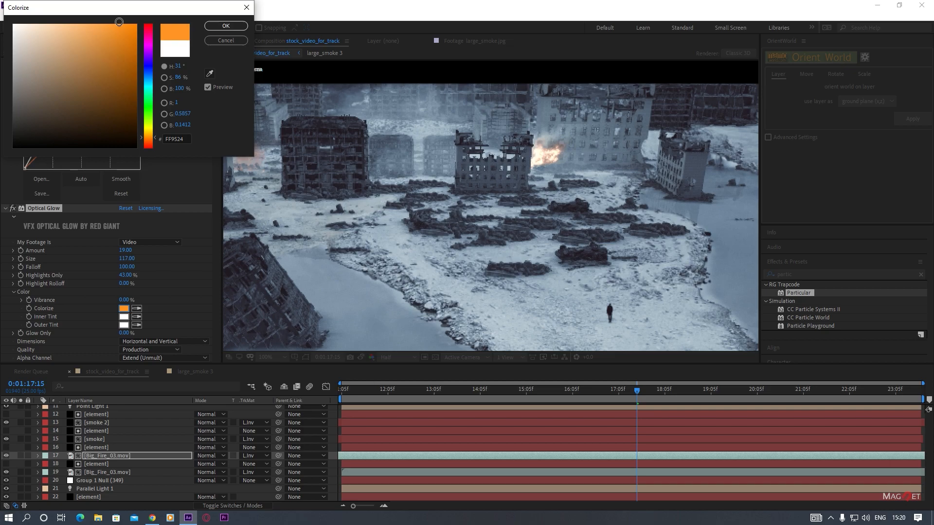
pyautogui.click(226, 26)
pyautogui.moveTo(127, 259); pyautogui.dragTo(158, 256)
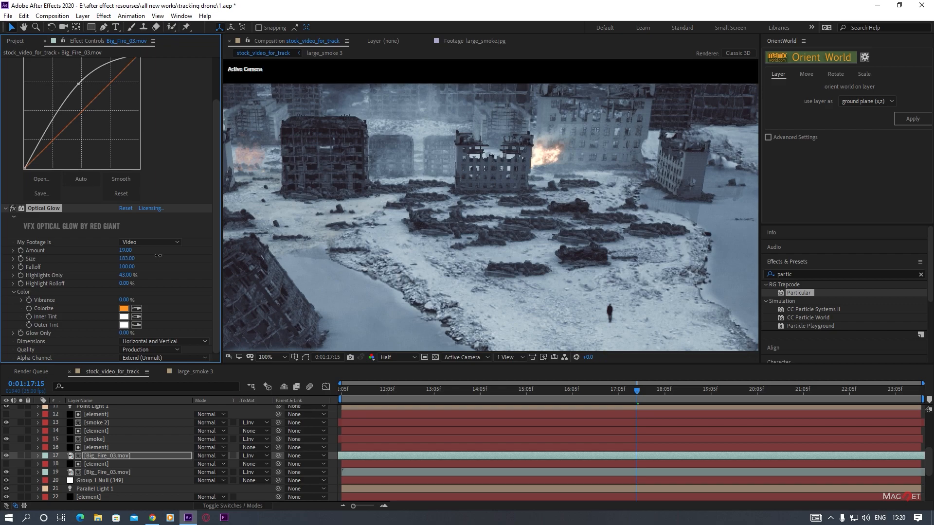
# Add a full-layer rectangular mask to the Big_Fire_03.mov layer 17 with Mask Expansion -93 and Mask Feather 85 pixels.
pyautogui.scroll(4, 585, 179)
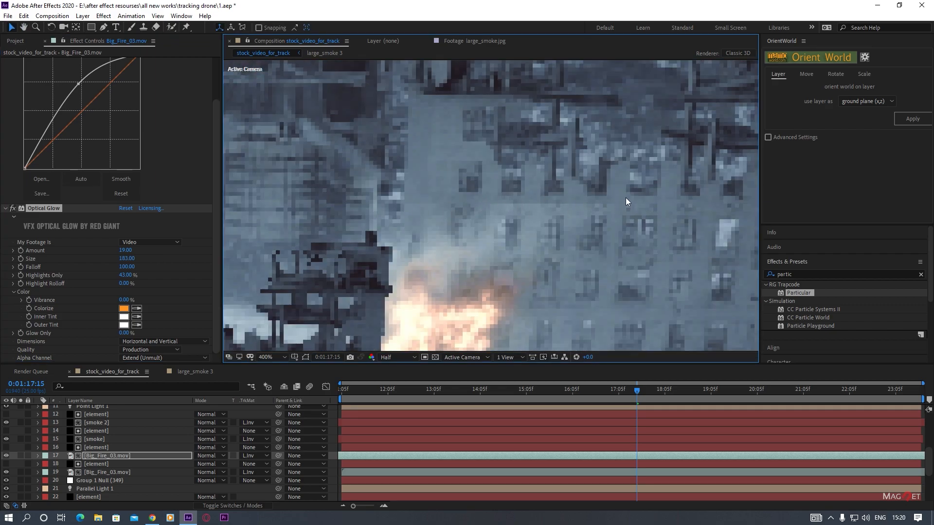
pyautogui.click(106, 456)
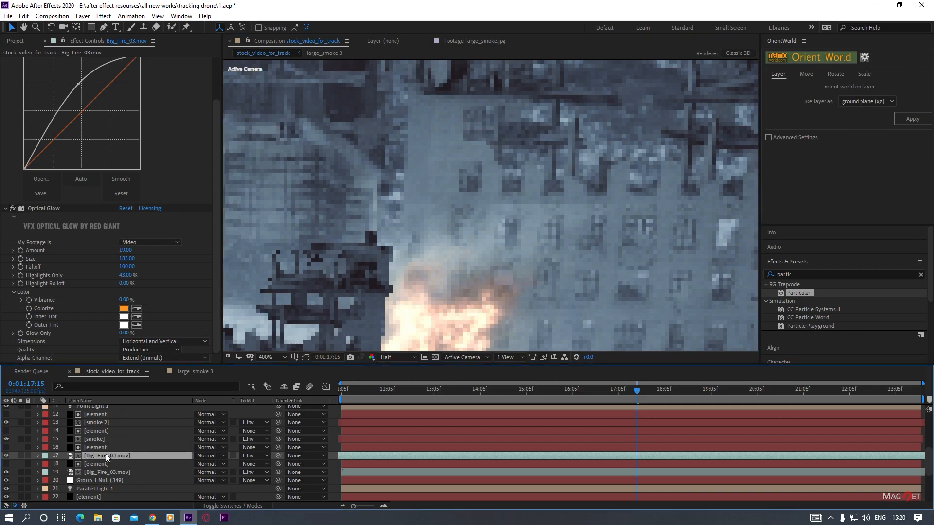
pyautogui.click(91, 28)
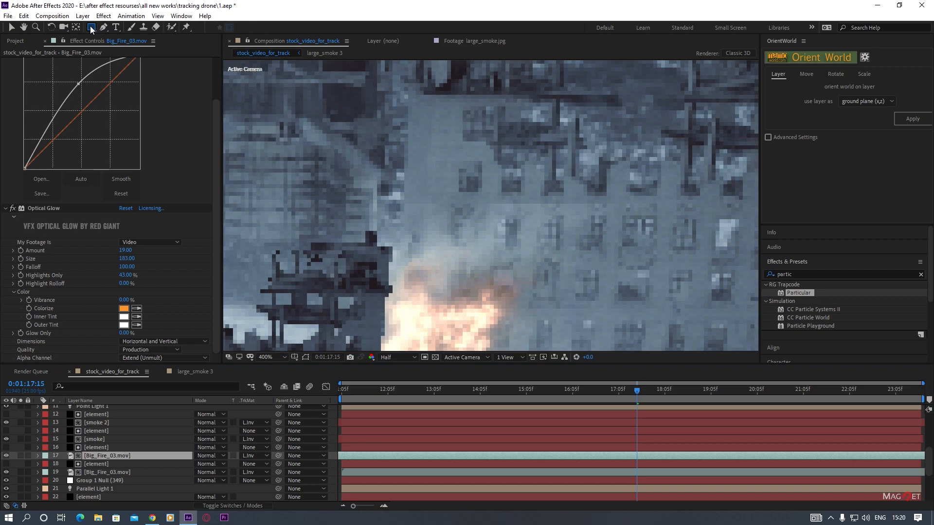
pyautogui.doubleClick(91, 27)
pyautogui.press('v')
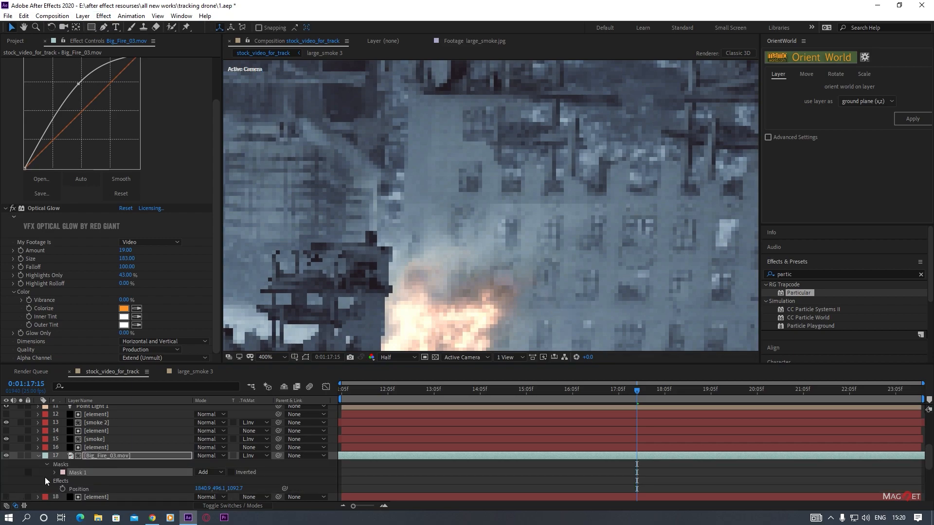
pyautogui.click(54, 472)
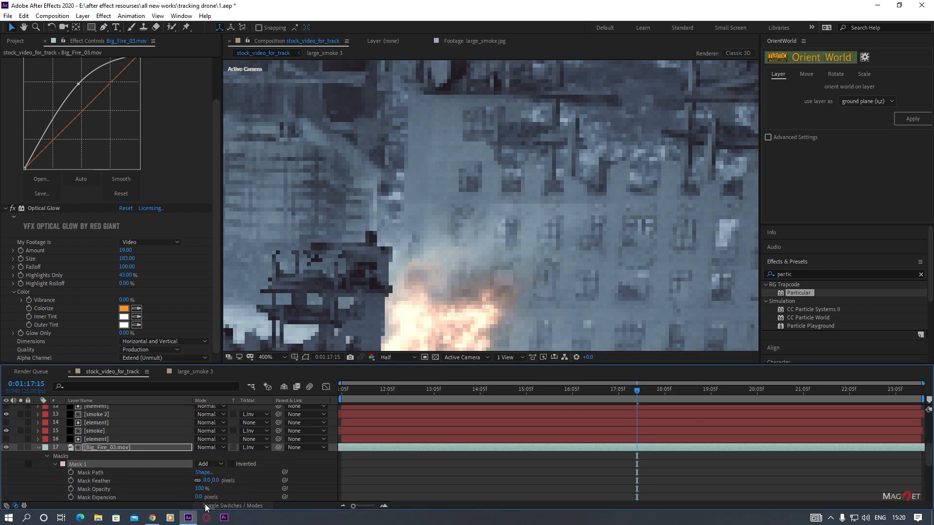
pyautogui.click(199, 498)
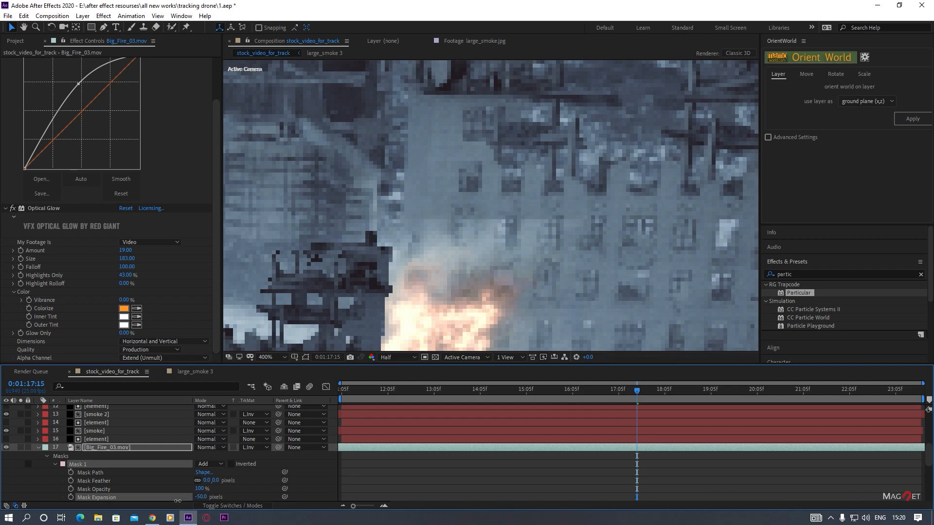
pyautogui.moveTo(207, 481); pyautogui.dragTo(188, 498)
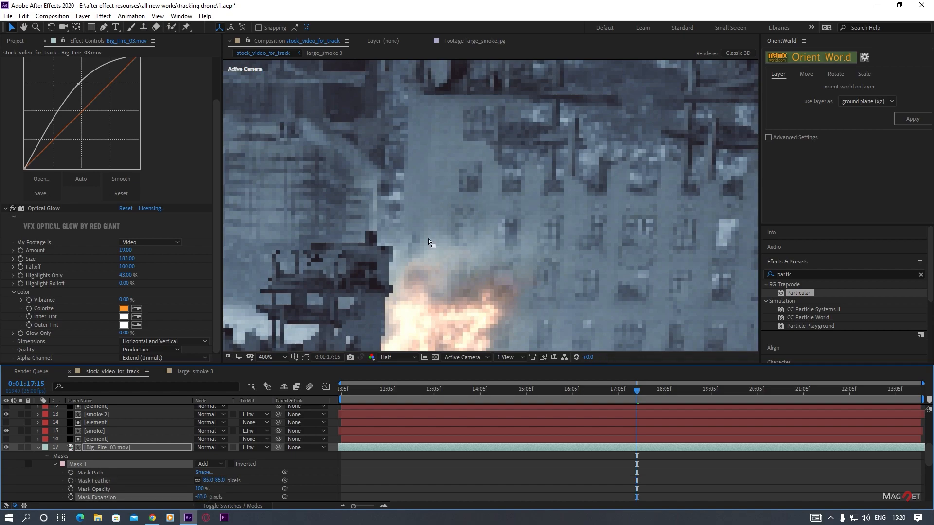
pyautogui.scroll(-4, 512, 252)
pyautogui.click(399, 120)
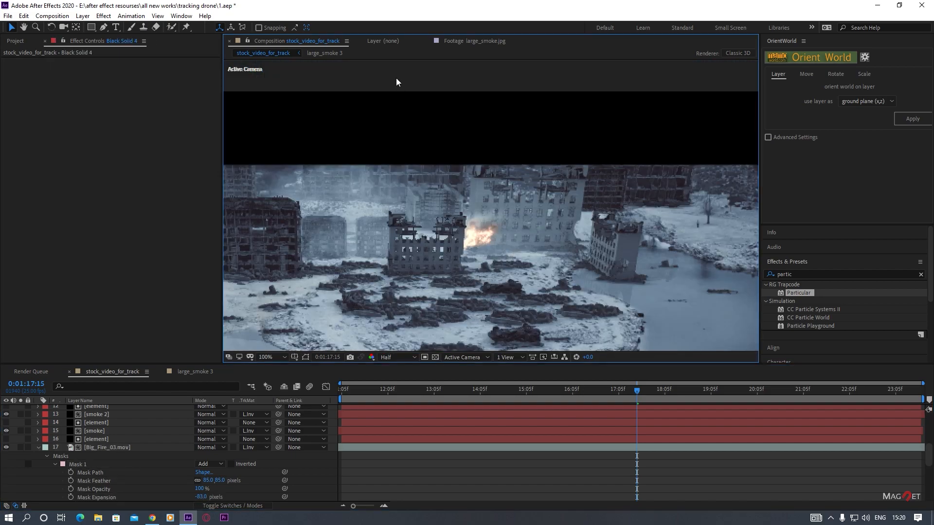
pyautogui.scroll(-2, 492, 265)
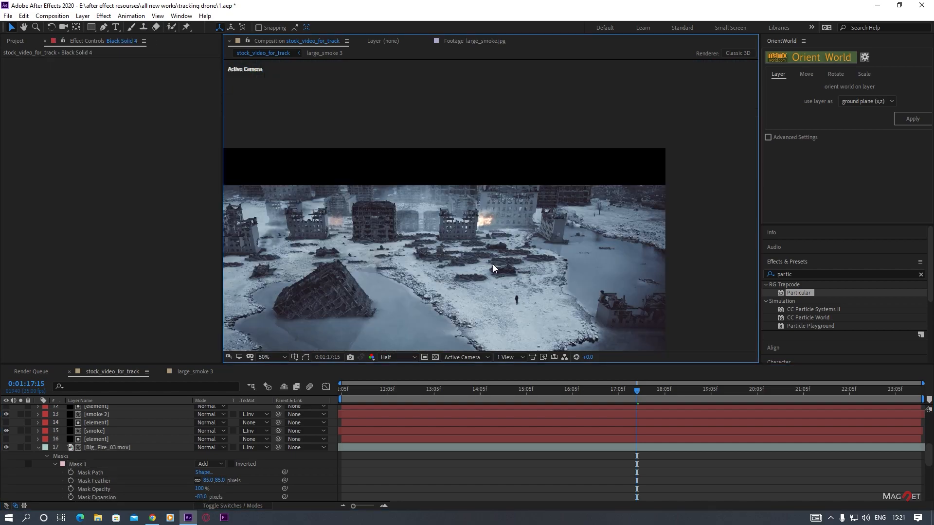
# Copy the Curves and Optical Glow effects from the Big_Fire_03.mov layer 17 to the other Big_Fire_03.mov layer 19.
pyautogui.click(100, 449)
pyautogui.click(34, 65)
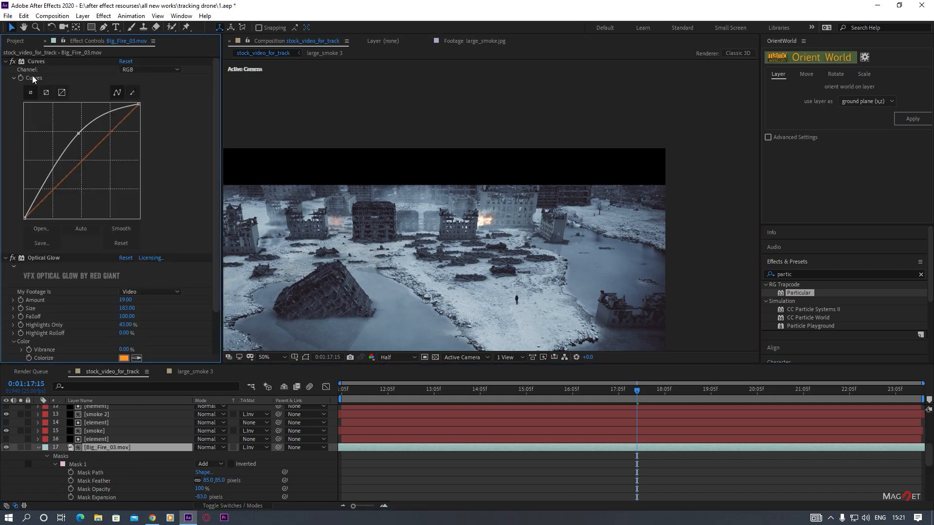
pyautogui.click(36, 60)
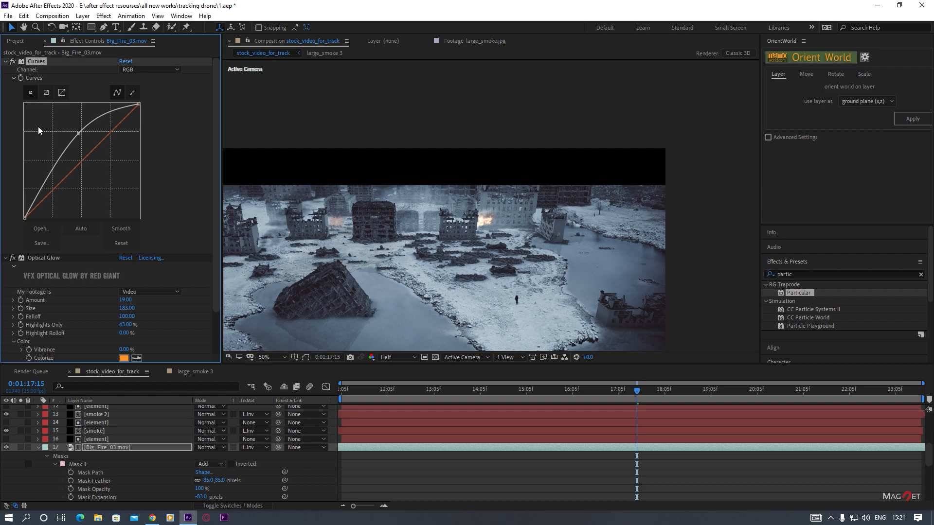
pyautogui.click(42, 256)
pyautogui.scroll(-2, 88, 253)
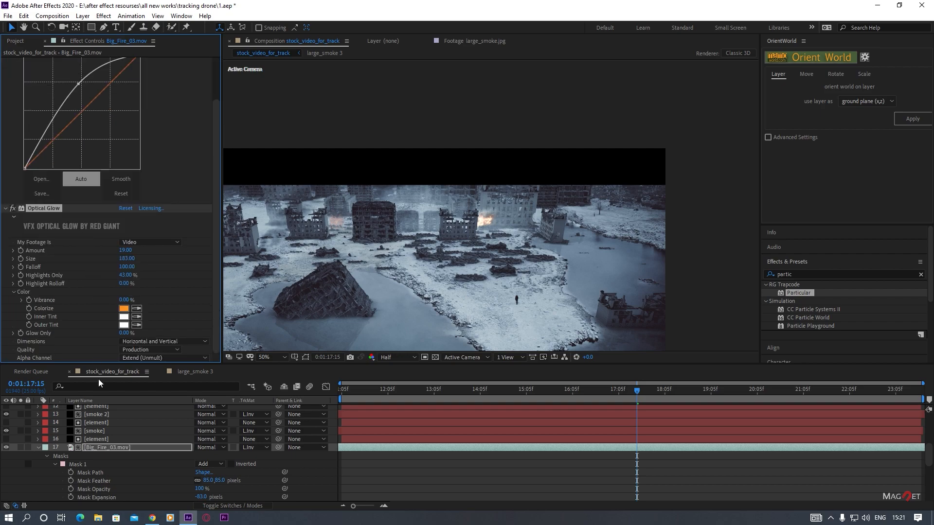
pyautogui.click(38, 446)
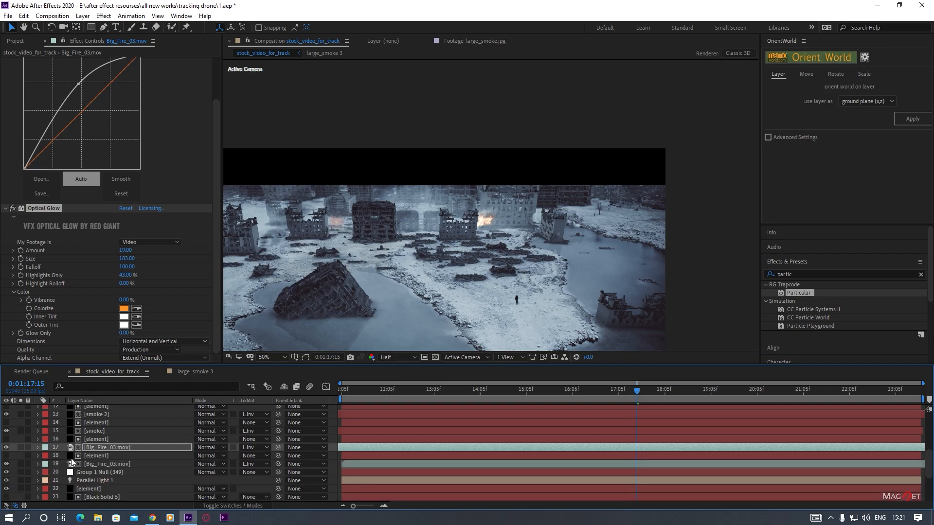
pyautogui.click(98, 465)
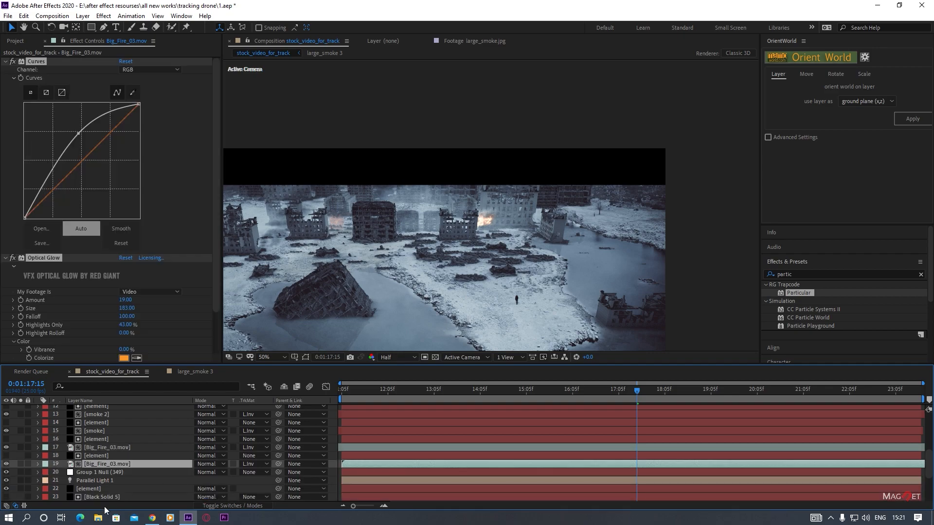
pyautogui.press('.')
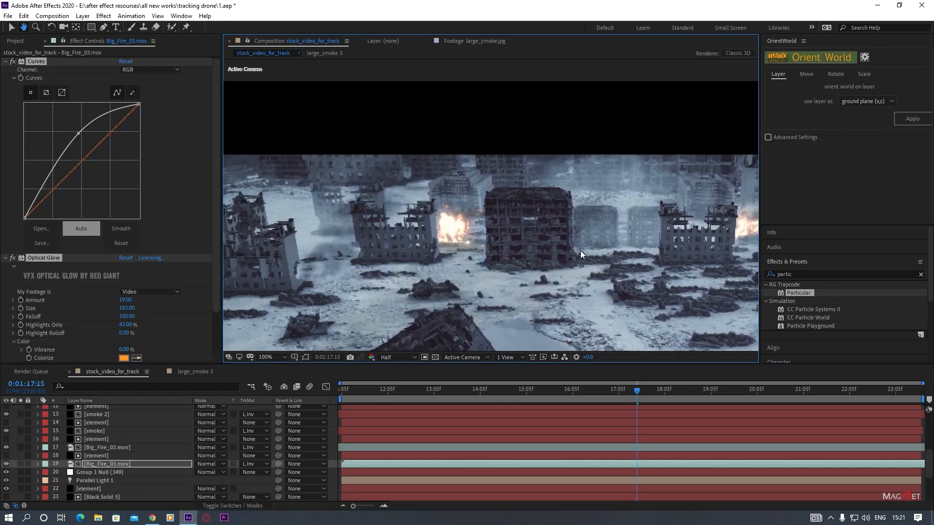
# Mask the Big_Fire_03.mov layer 19 with Mask Expansion -54 and Mask Feather 137 pixels.
pyautogui.click(103, 465)
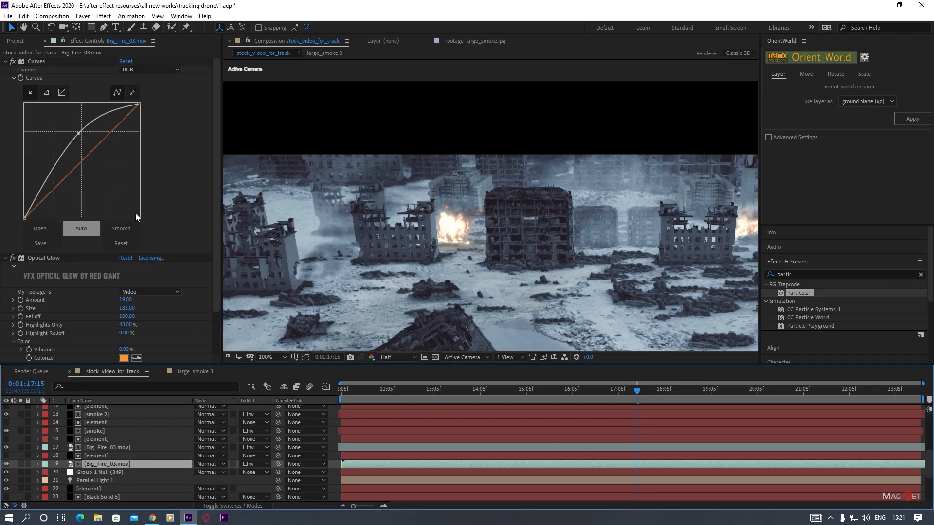
pyautogui.press('u')
pyautogui.press('u')
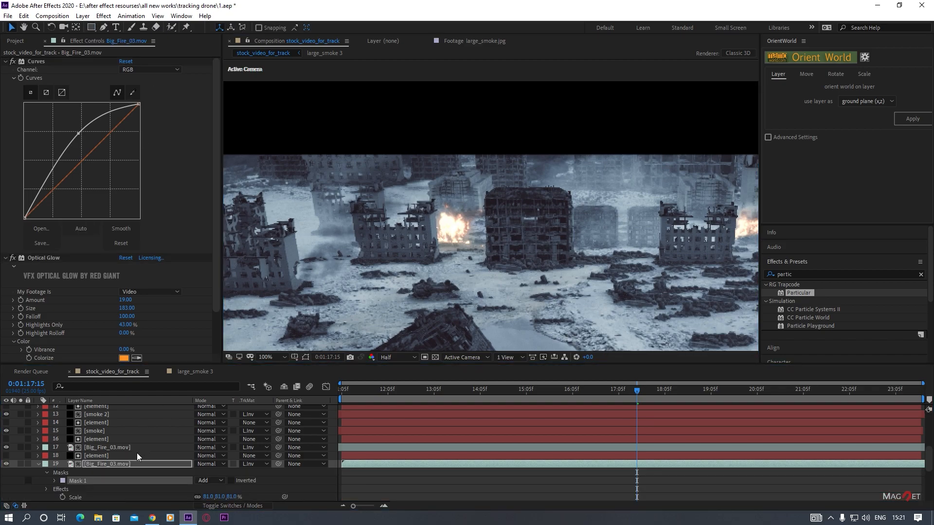
pyautogui.click(54, 481)
pyautogui.scroll(-5, 105, 475)
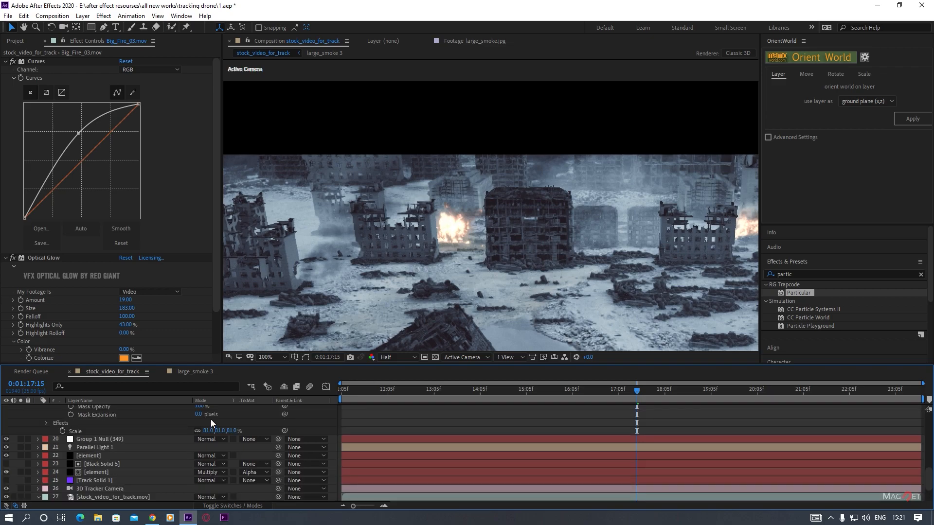
pyautogui.moveTo(198, 415); pyautogui.dragTo(181, 419)
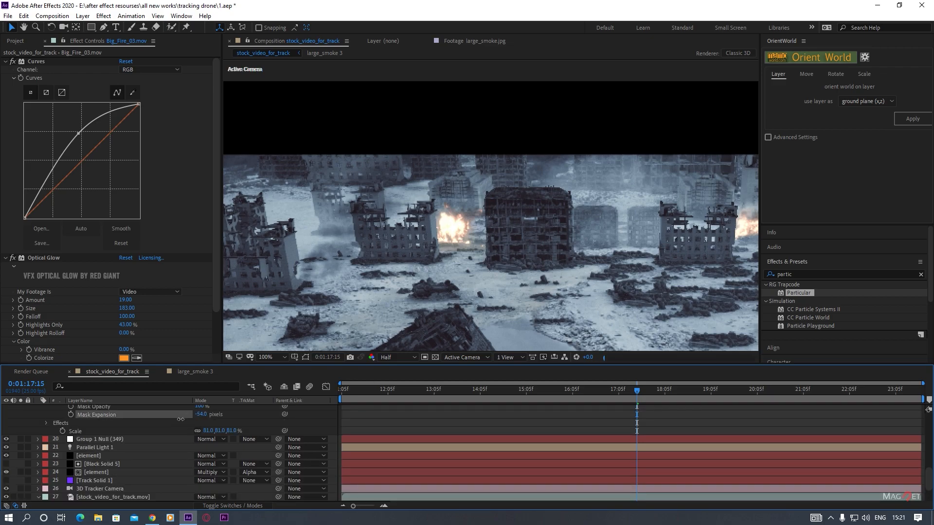
pyautogui.scroll(5, 141, 451)
pyautogui.moveTo(206, 481); pyautogui.dragTo(269, 479)
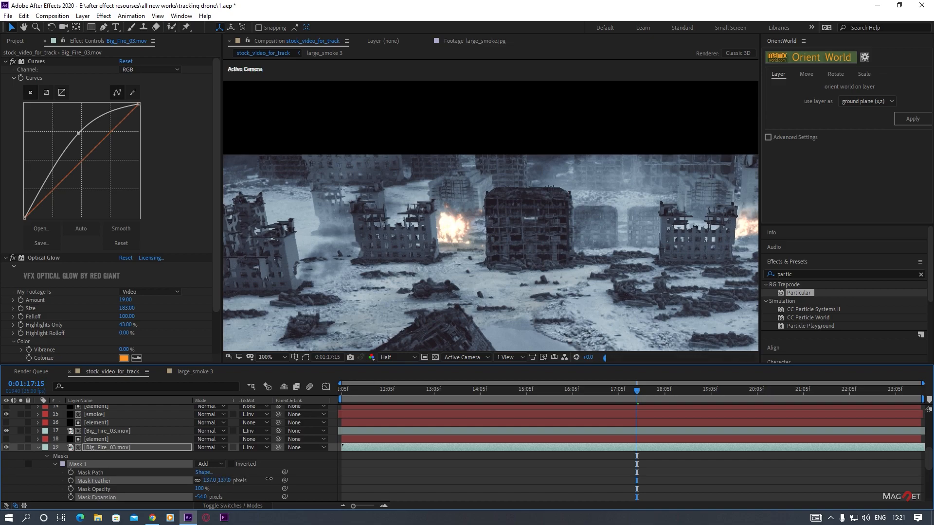
pyautogui.scroll(-2, 533, 294)
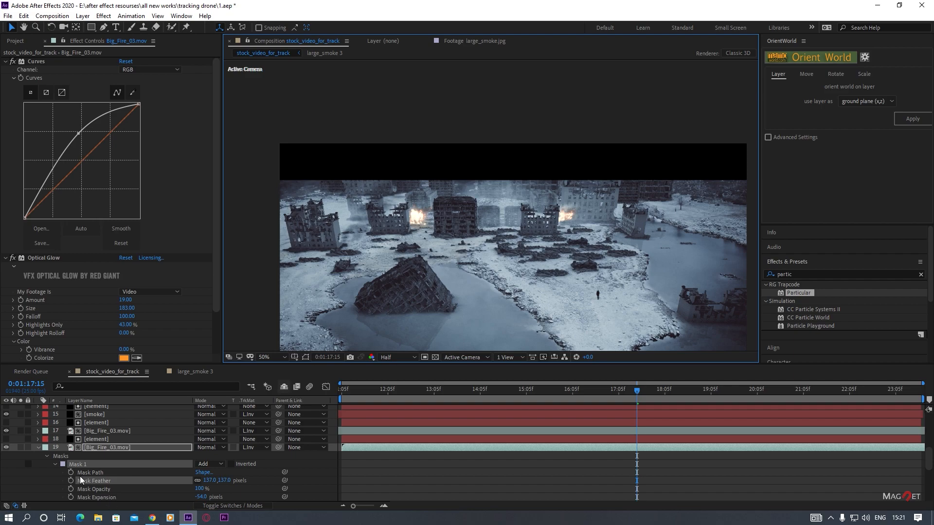
# Reduce the Optical Glow Amount on the Big_Fire_03.mov layer 19 to 7.
pyautogui.click(93, 448)
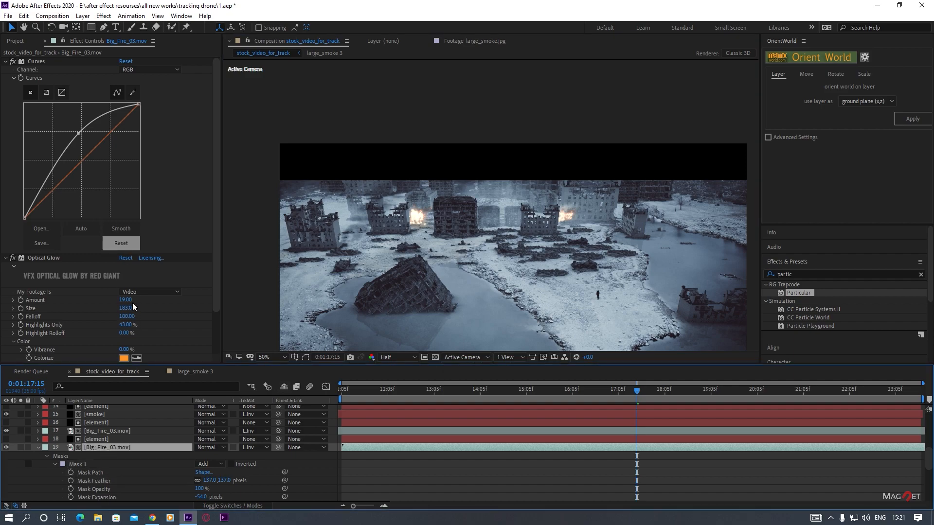
pyautogui.moveTo(125, 300); pyautogui.dragTo(126, 305)
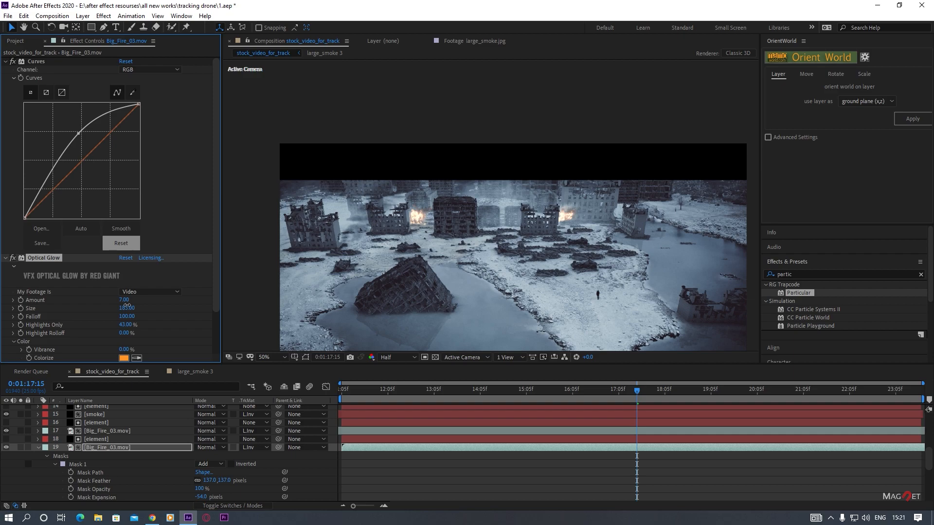
# Go to 0:01:21:16 to check the whole frame, save the project and deselect all layers.
pyautogui.moveTo(506, 266); pyautogui.dragTo(481, 232)
pyautogui.click(824, 390)
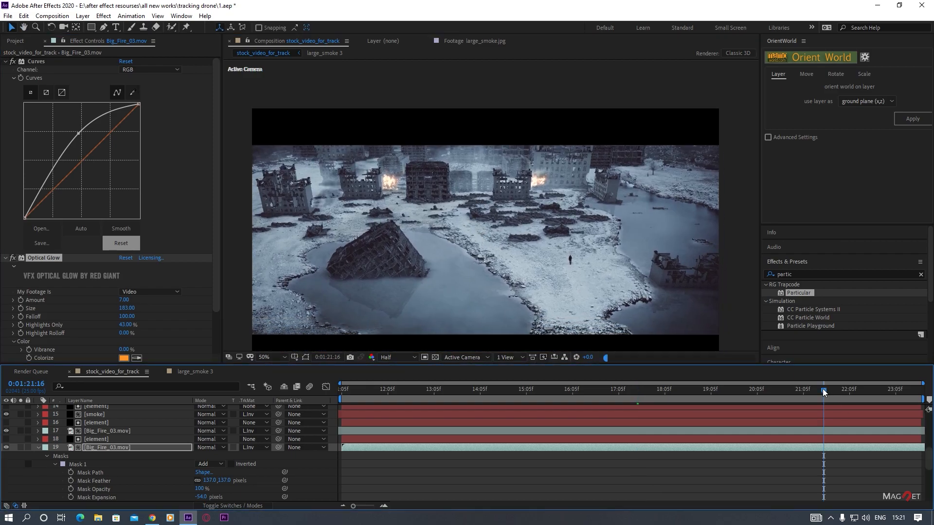
pyautogui.moveTo(465, 293); pyautogui.dragTo(493, 277)
pyautogui.hotkey('ctrl', 's')
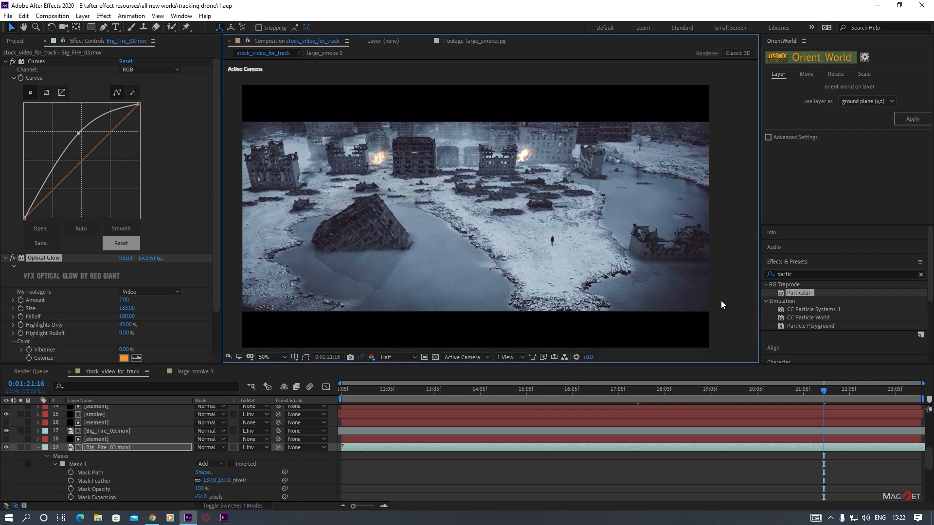
pyautogui.click(728, 302)
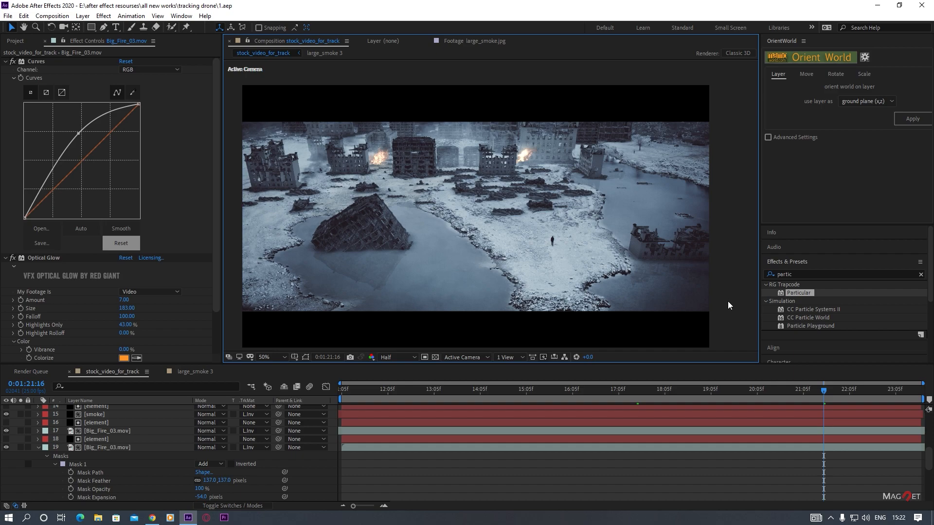